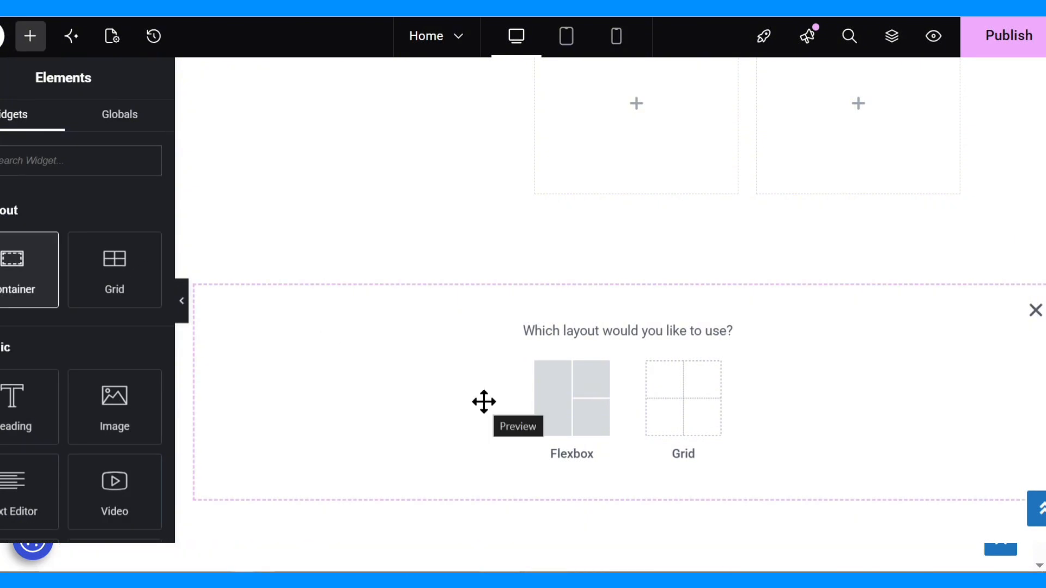
Examine the hero section of the akux.store preview page, including its heading, text, buttons and wave divider.
drag(484, 401, 561, 404)
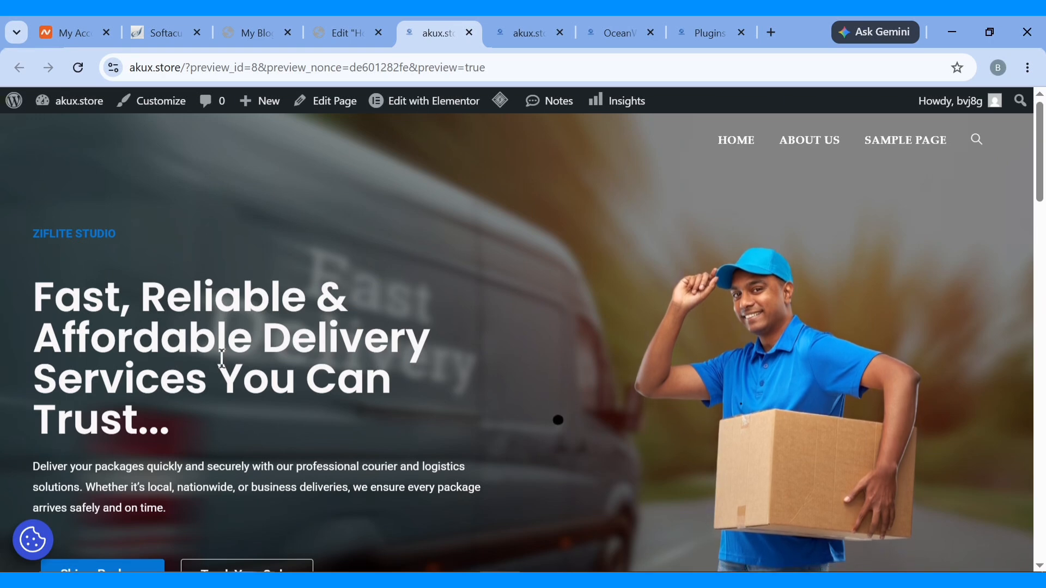
scroll(221, 358, down, 2)
scroll(221, 358, down, 2)
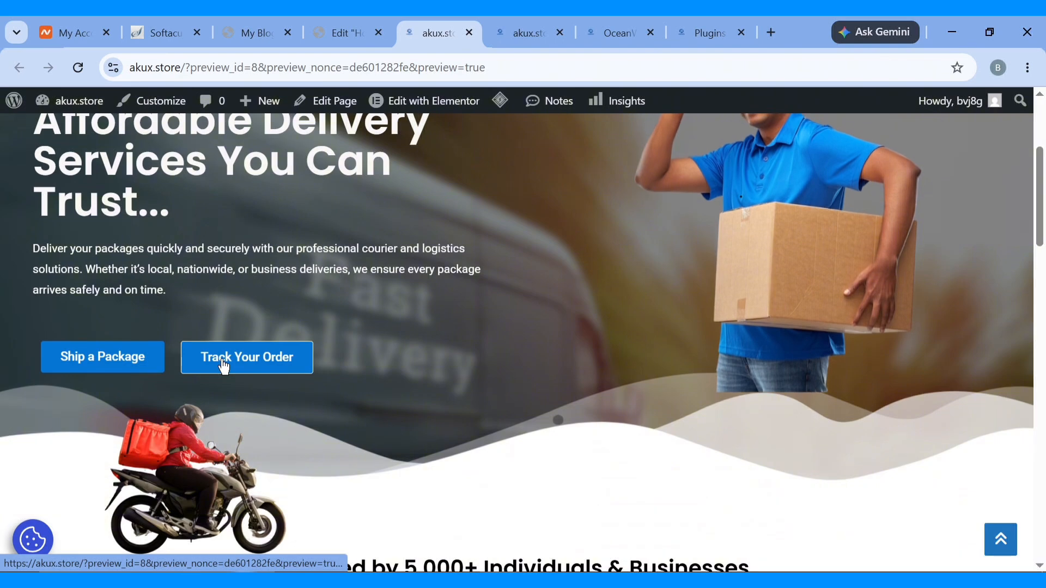
scroll(223, 366, up, 4)
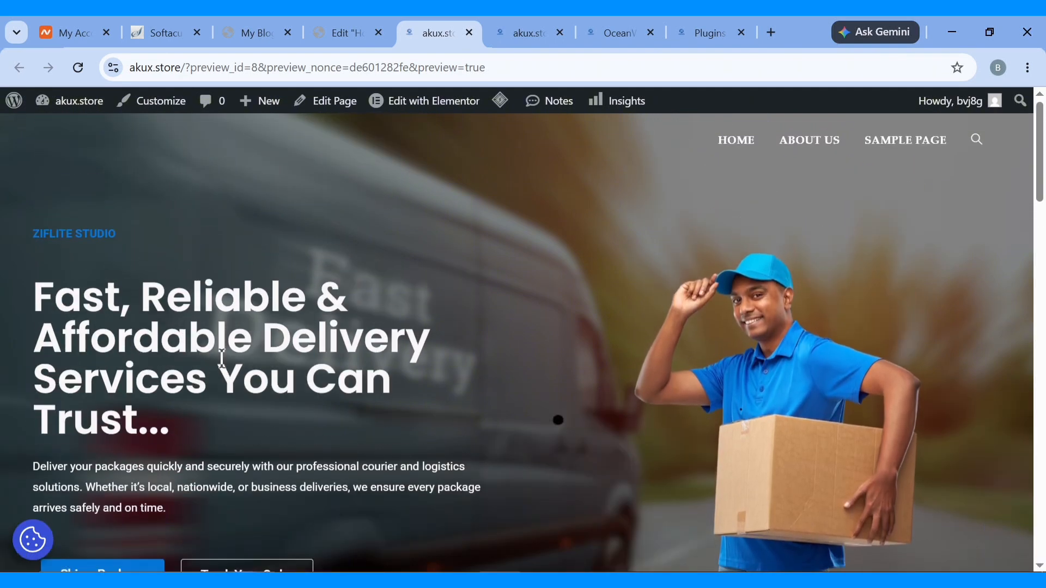
scroll(221, 358, down, 3)
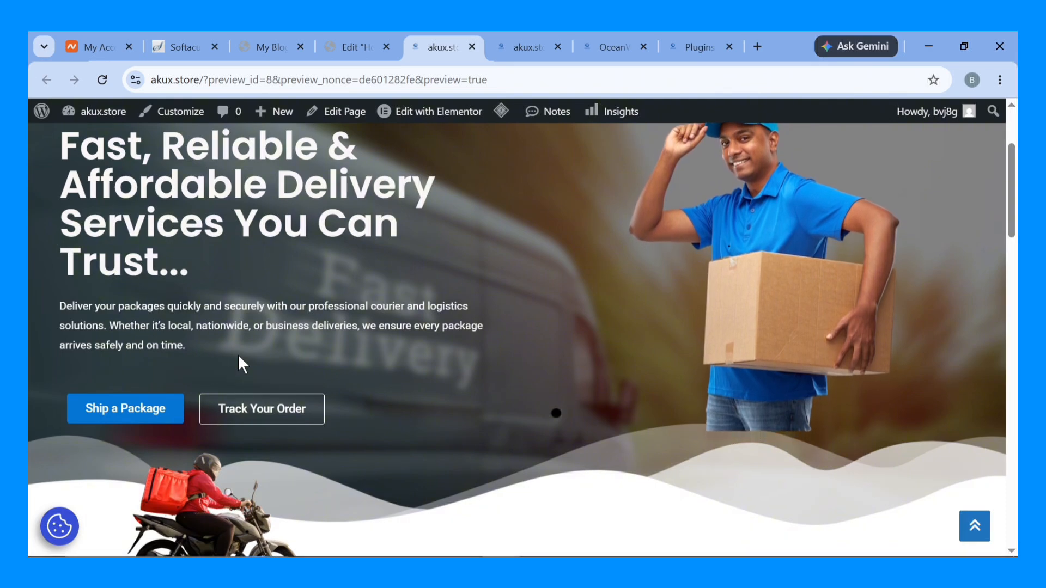
scroll(239, 357, up, 3)
scroll(239, 357, down, 3)
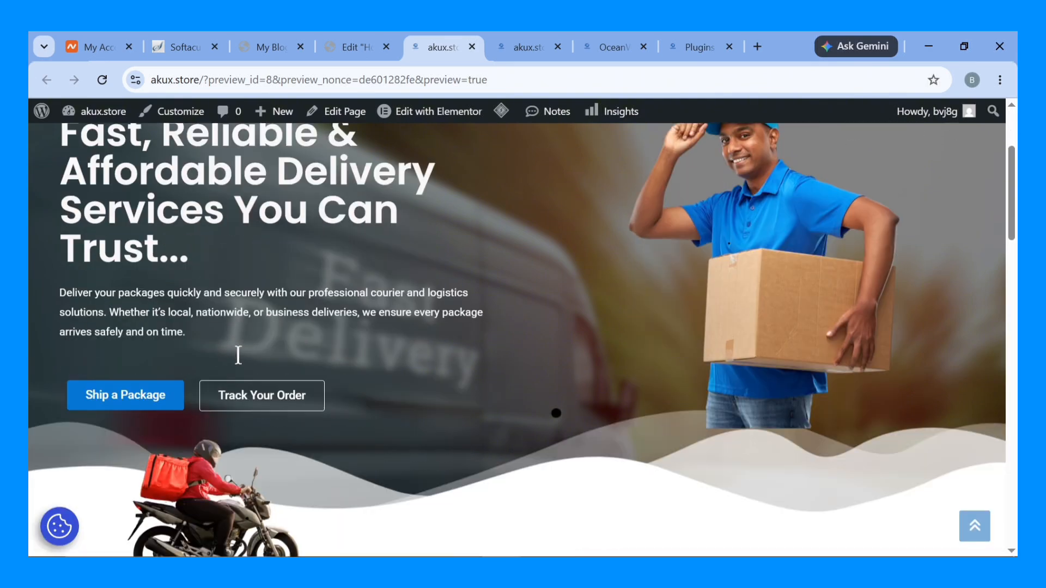
scroll(238, 355, down, 1)
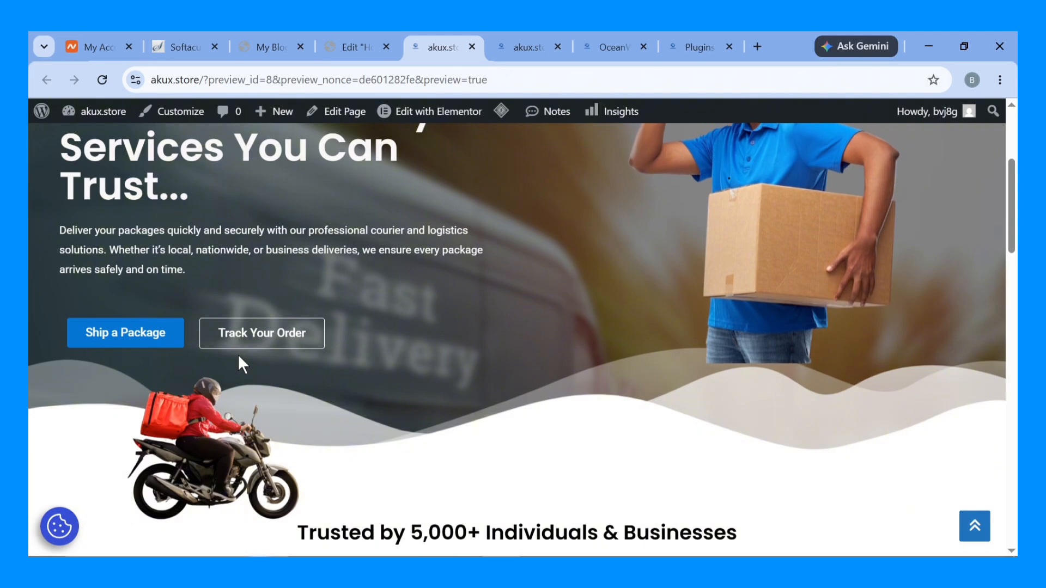
scroll(237, 354, up, 4)
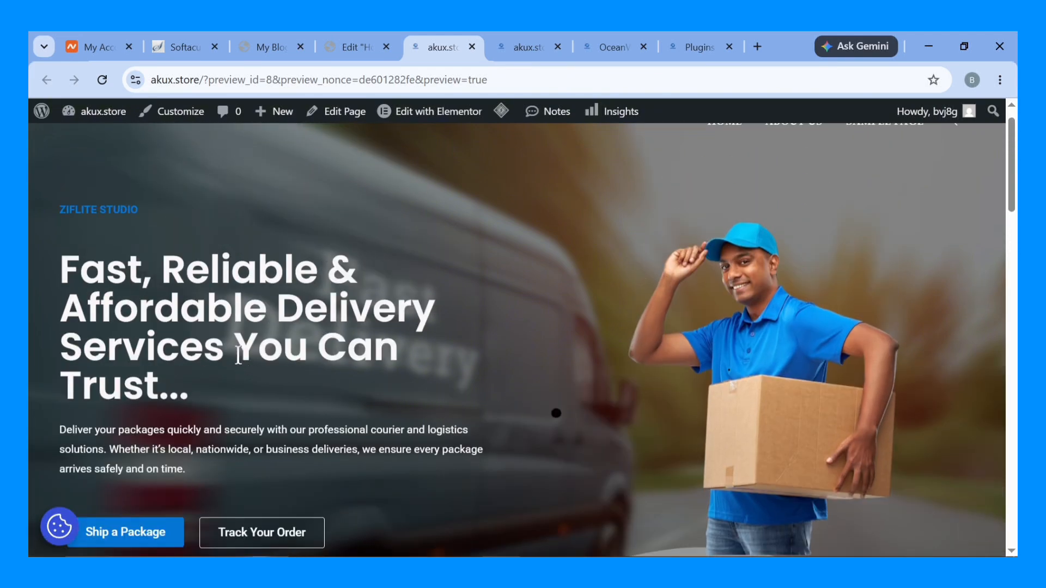
scroll(306, 456, down, 2)
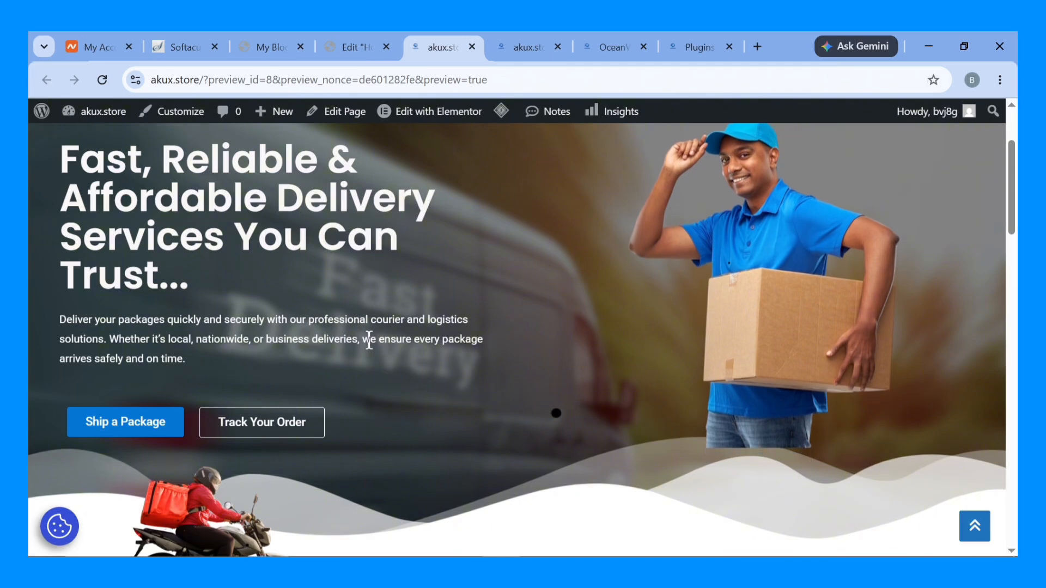
Open the My Blog site's WordPress dashboard in a new browser tab and place that tab ahead of the site's own.
click(270, 37)
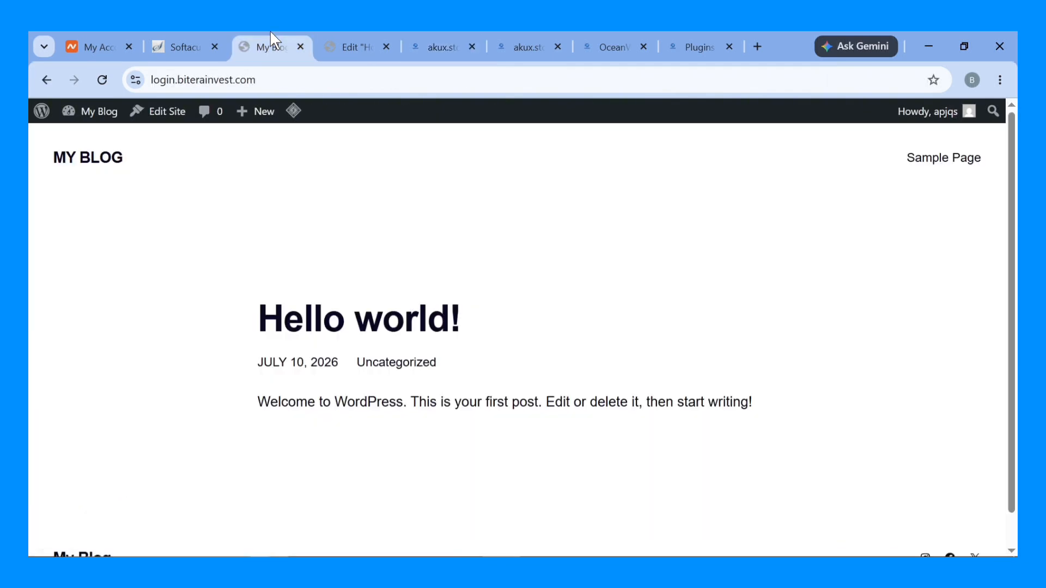
scroll(247, 287, down, 1)
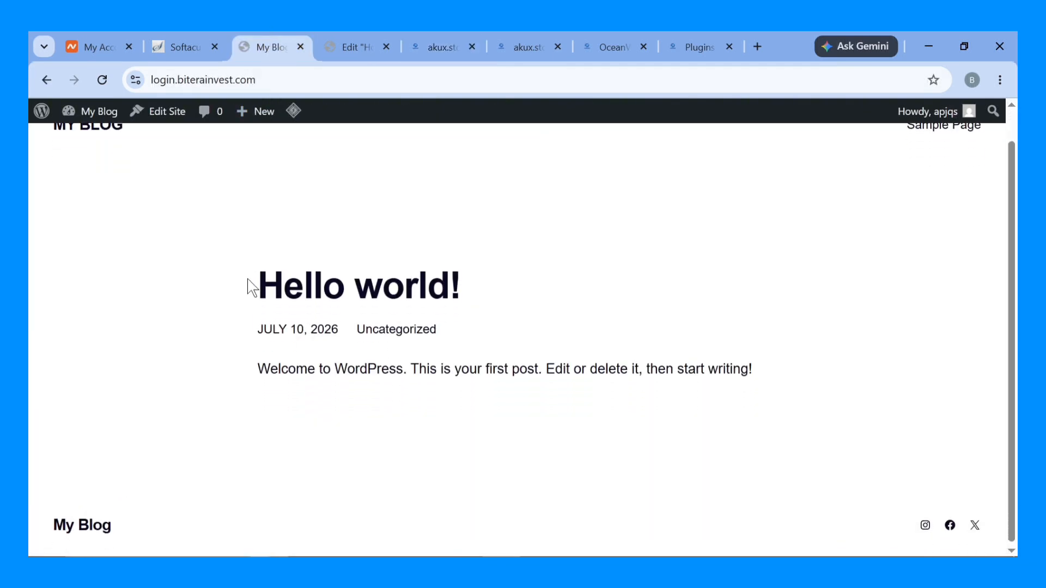
scroll(246, 287, up, 1)
mouse_move(102, 122)
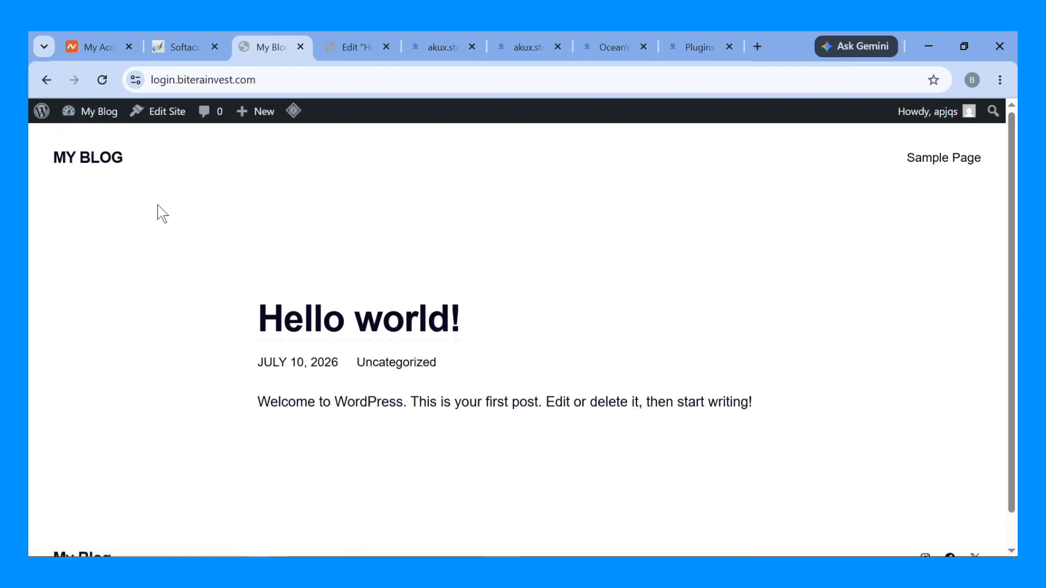
right_click(83, 119)
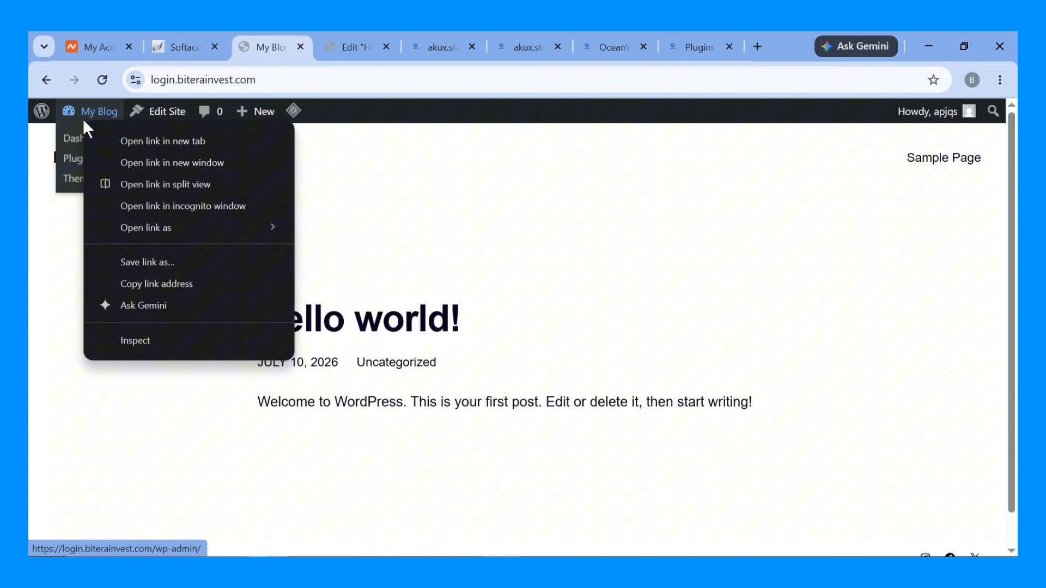
click(135, 145)
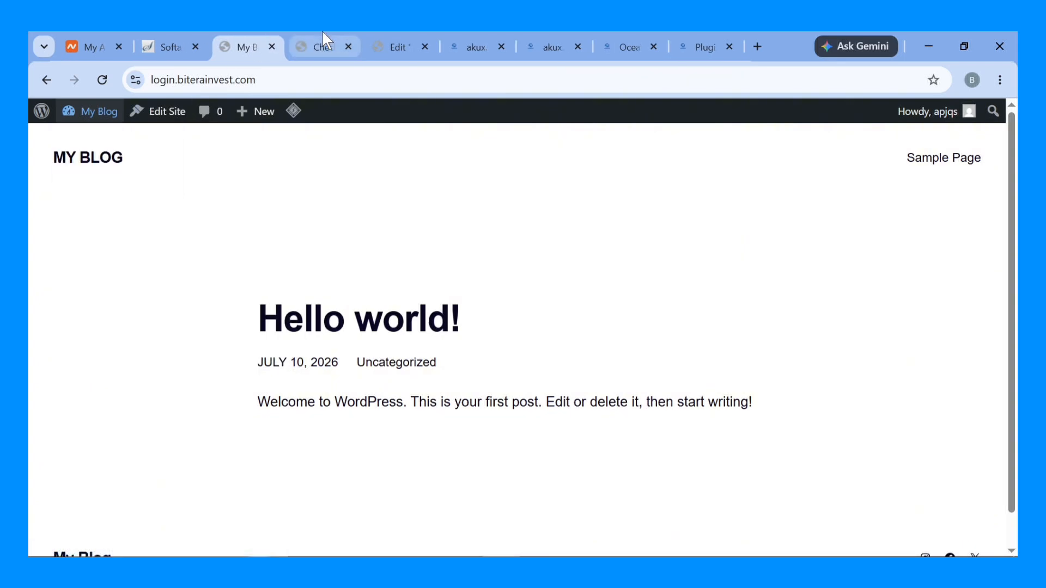
drag(322, 33, 250, 35)
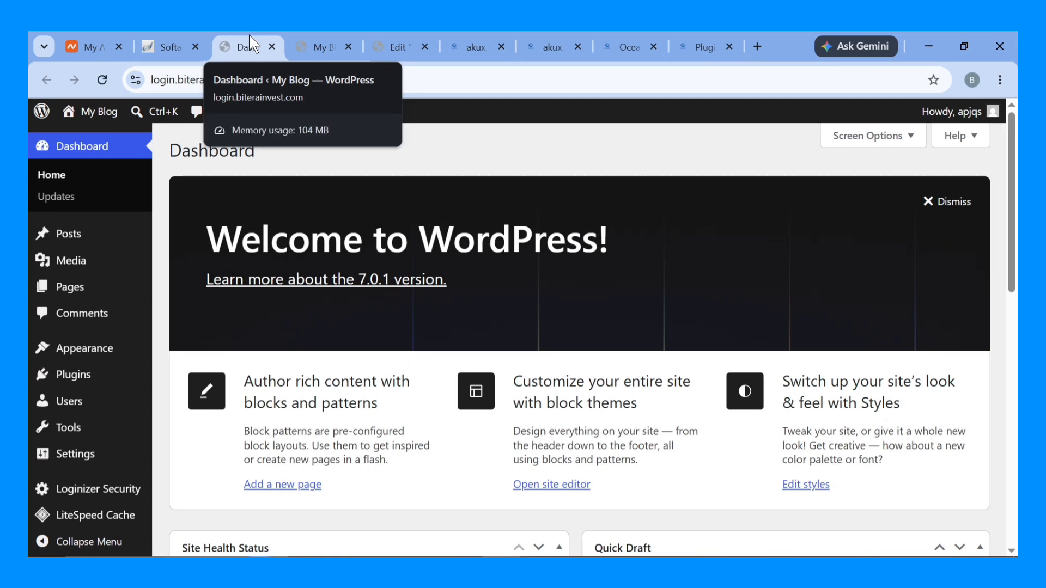
Search the plugin directory for "elementor", then install and activate Elementor Website Builder.
mouse_move(95, 384)
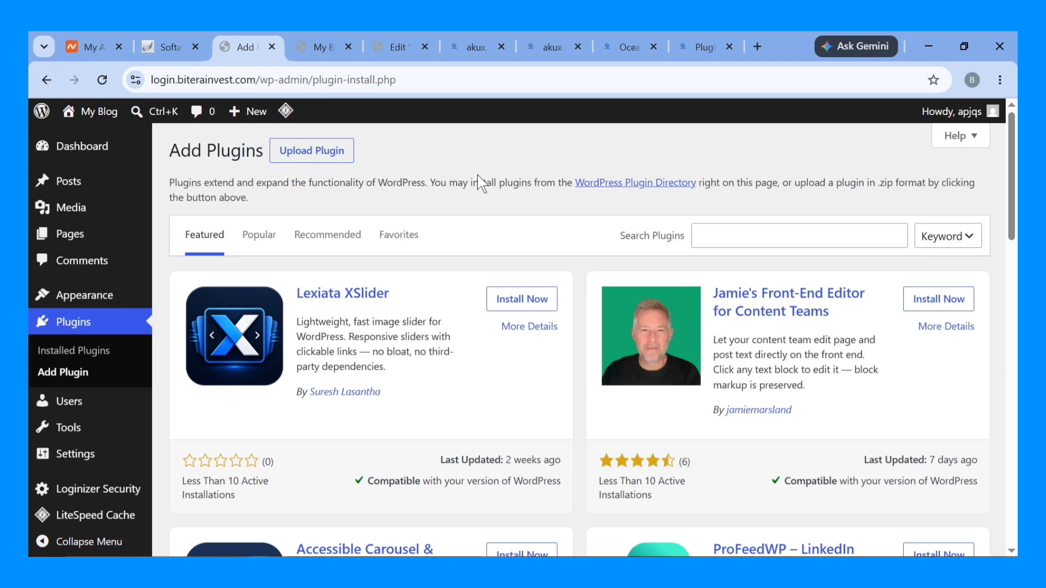
click(715, 230)
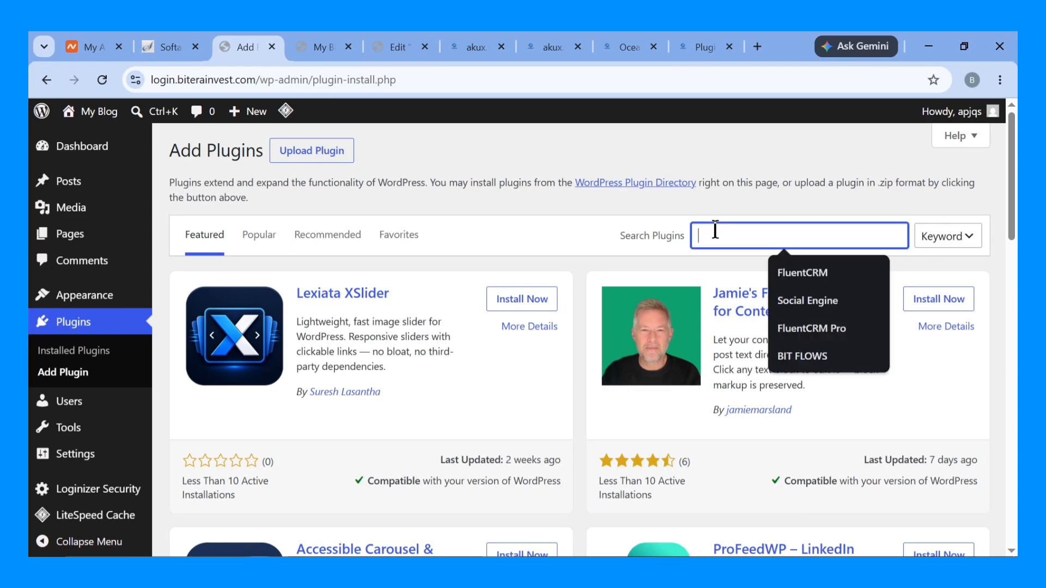
text(elementor)
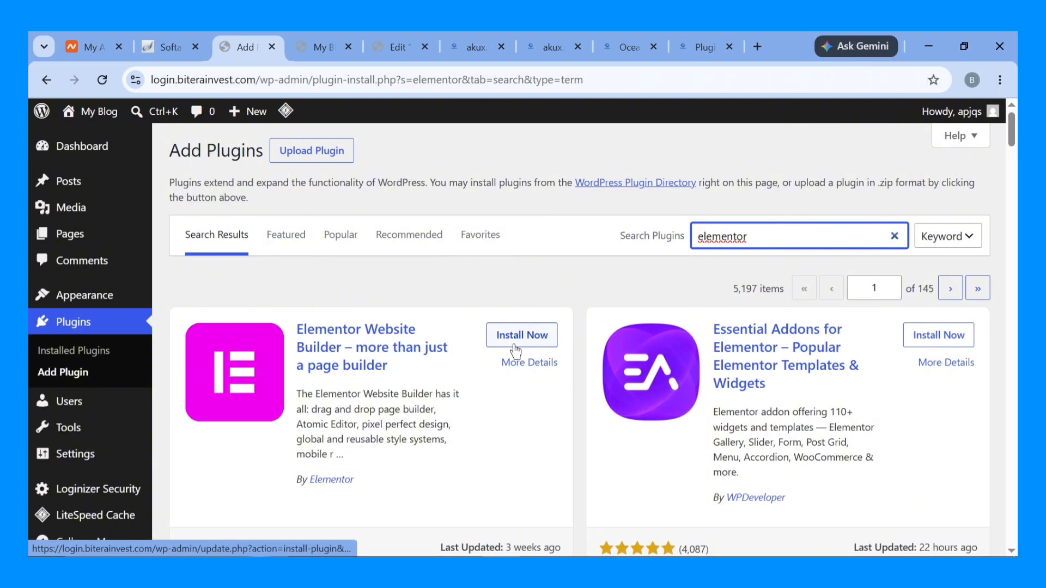
click(514, 345)
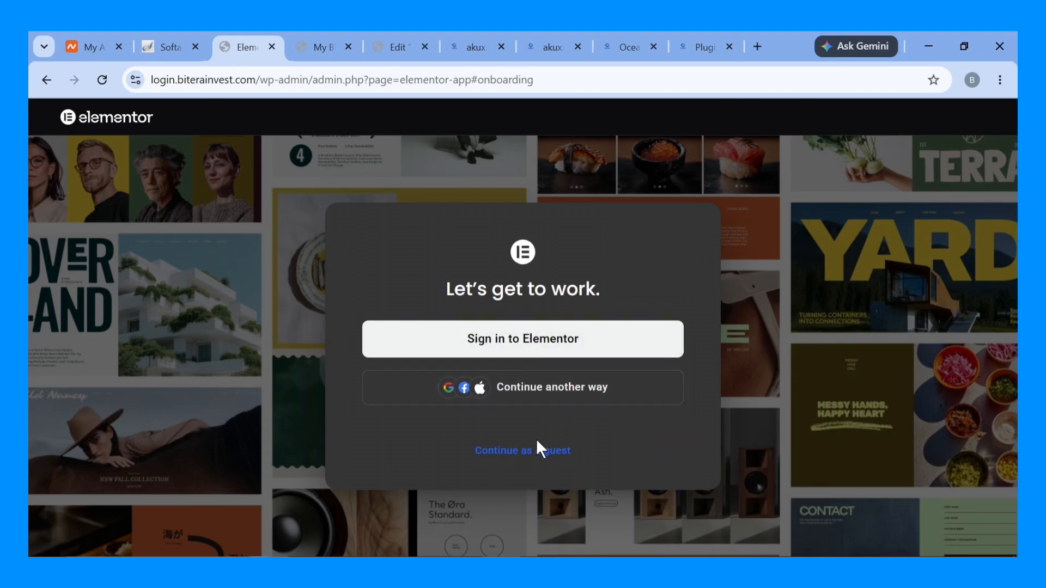
Skip Elementor's onboarding and start options as a guest, and exit its editor to WordPress.
click(506, 457)
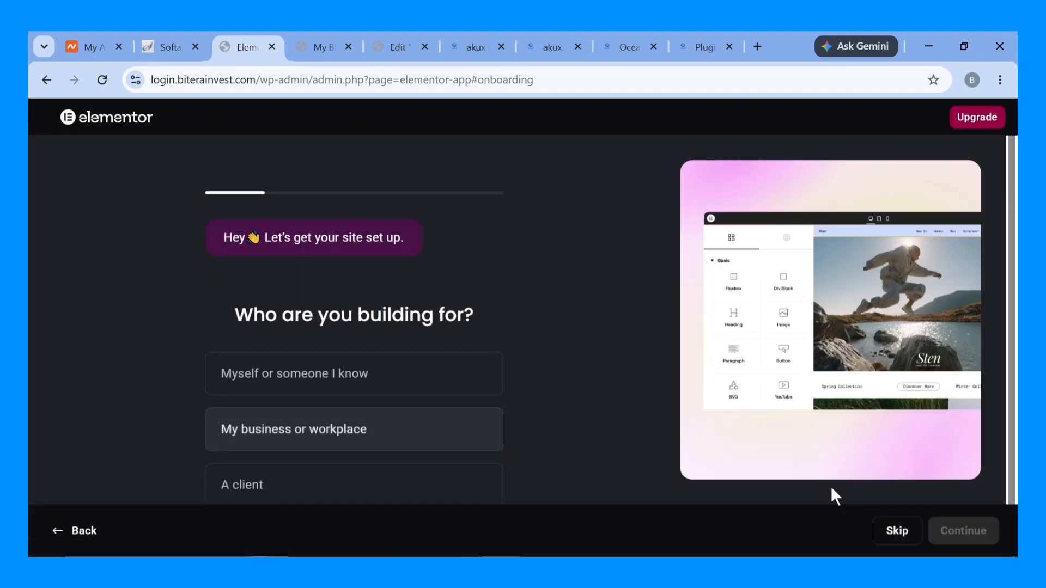
click(898, 535)
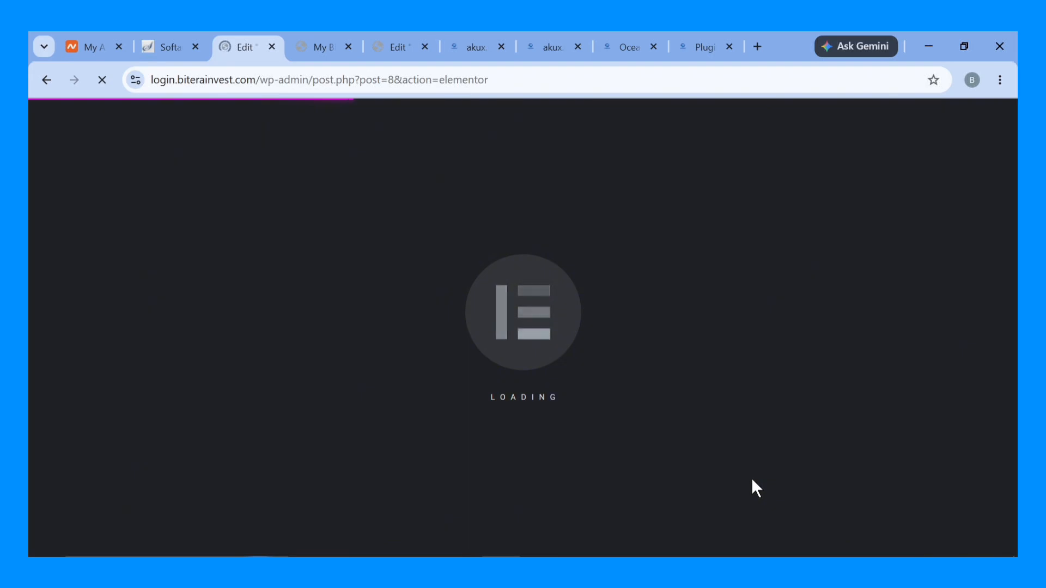
key(ctrl+Tab)
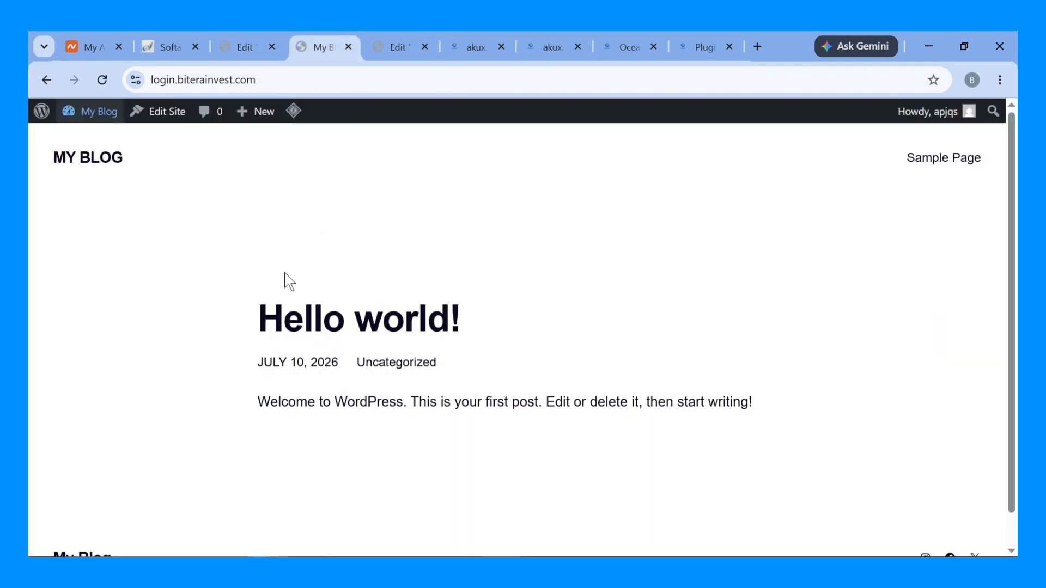
click(260, 39)
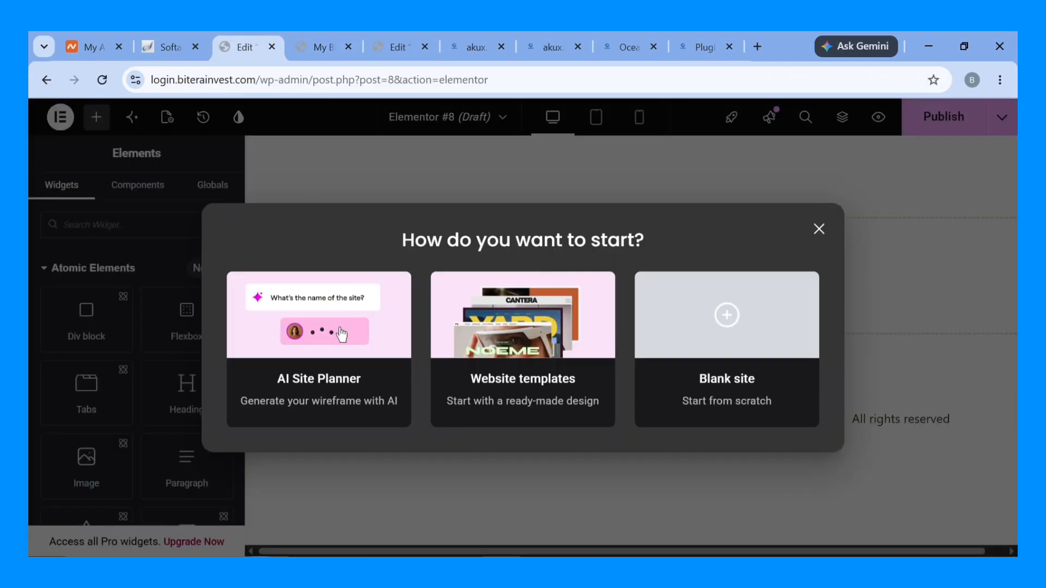
click(828, 230)
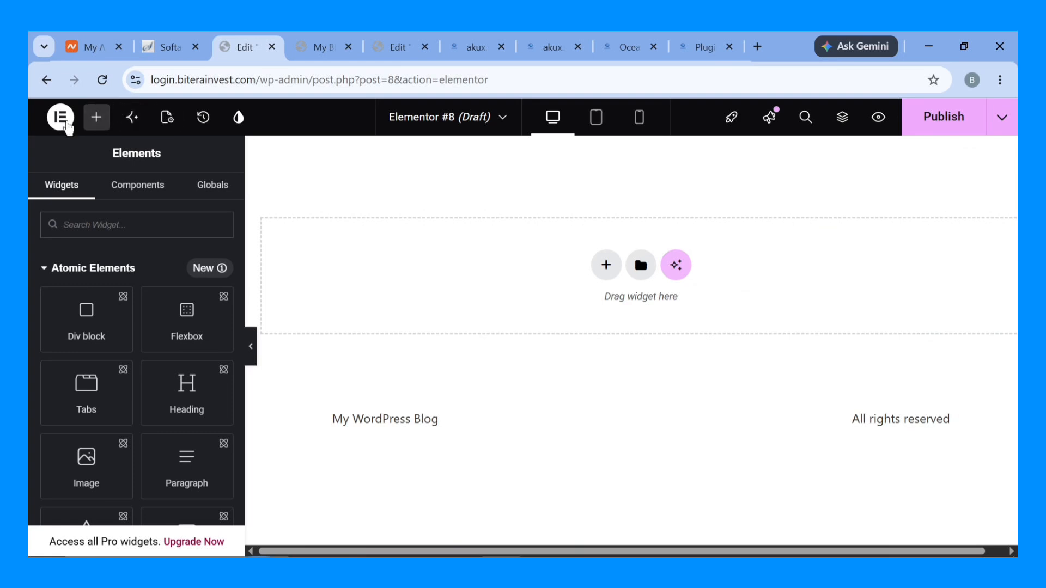
click(62, 120)
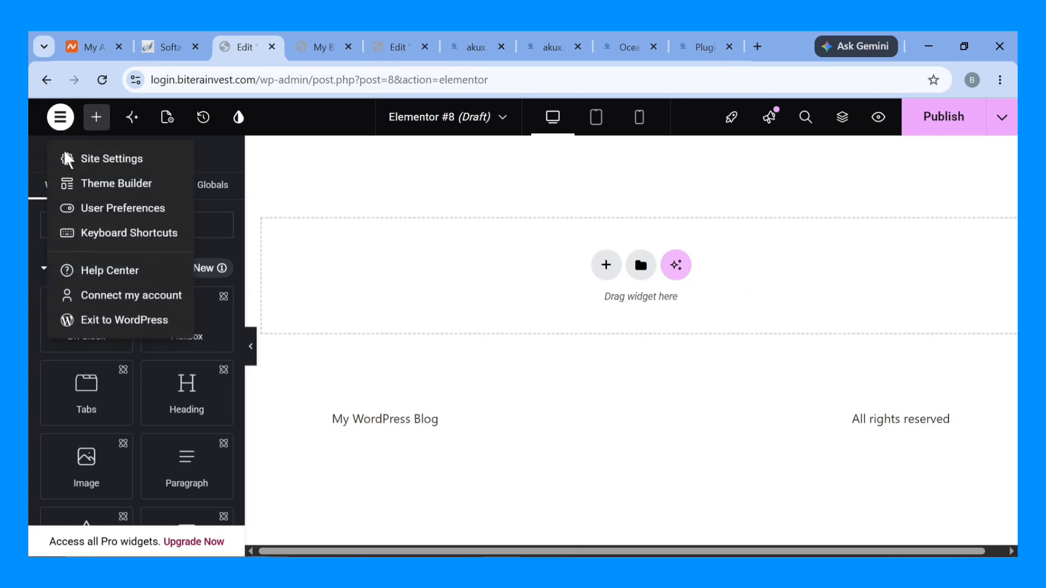
click(89, 327)
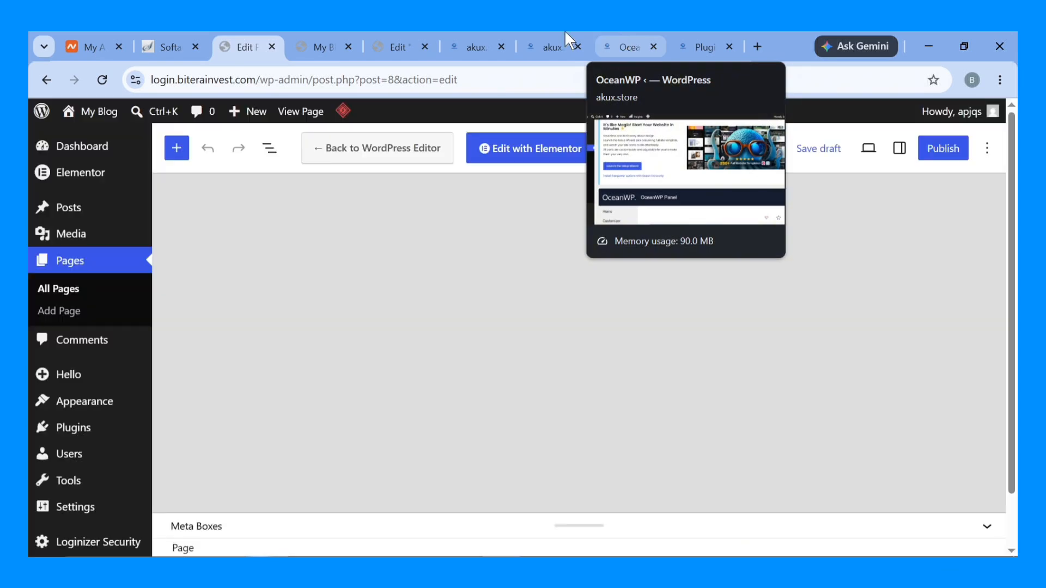
Review the akux.store preview page from the hero section to the client logo row.
click(561, 31)
click(454, 35)
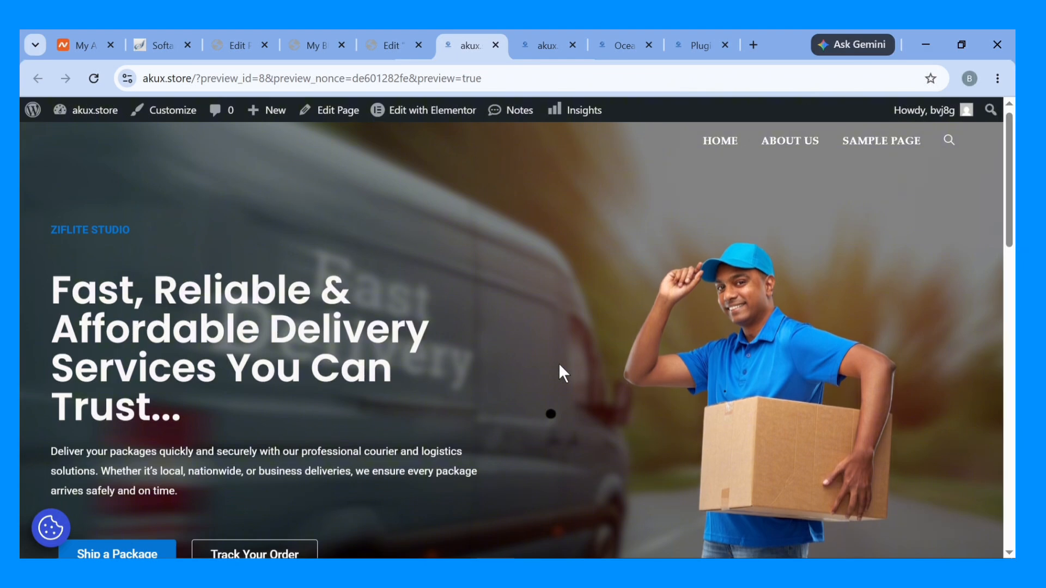
scroll(560, 366, down, 2)
scroll(558, 362, down, 5)
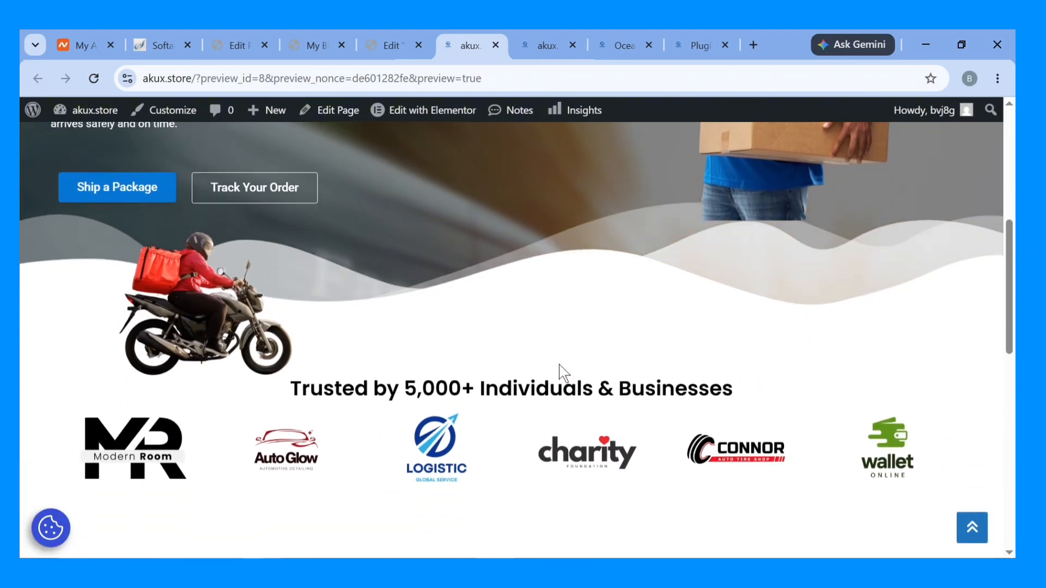
scroll(558, 363, up, 5)
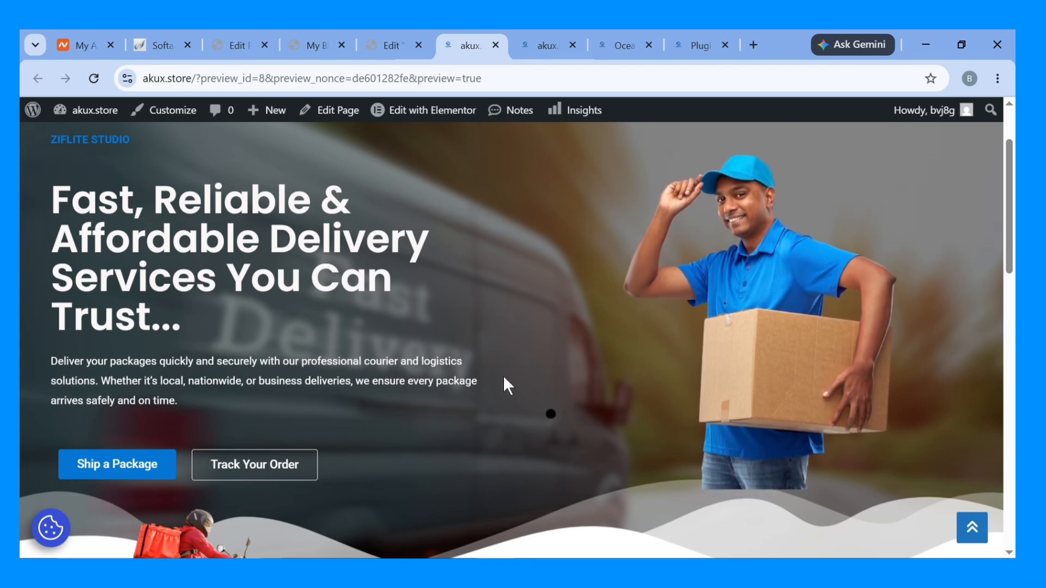
scroll(504, 378, down, 4)
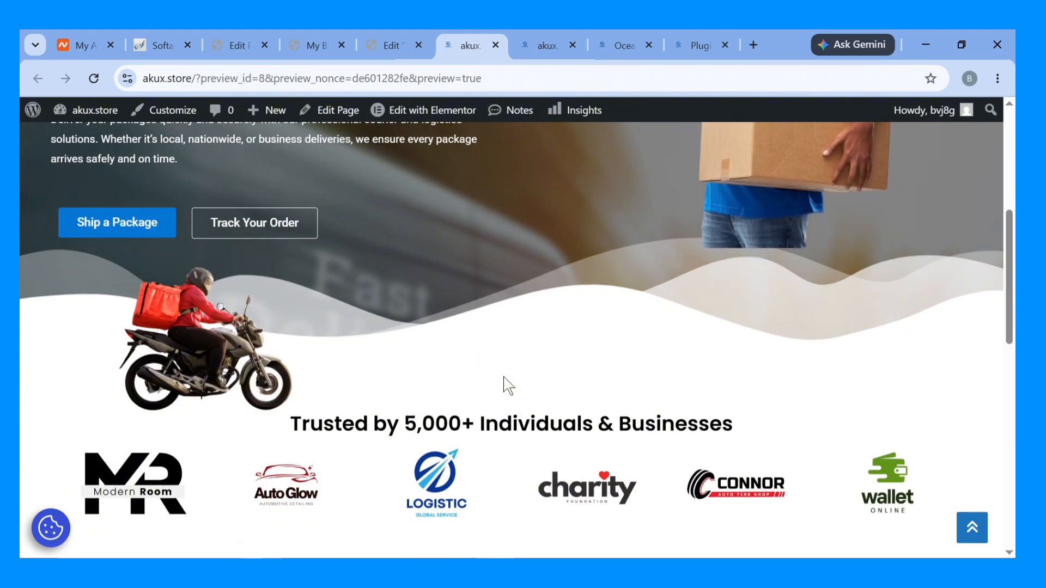
Return to the My Blog admin, open the list of all pages and dismiss the accessibility statement notice.
click(287, 31)
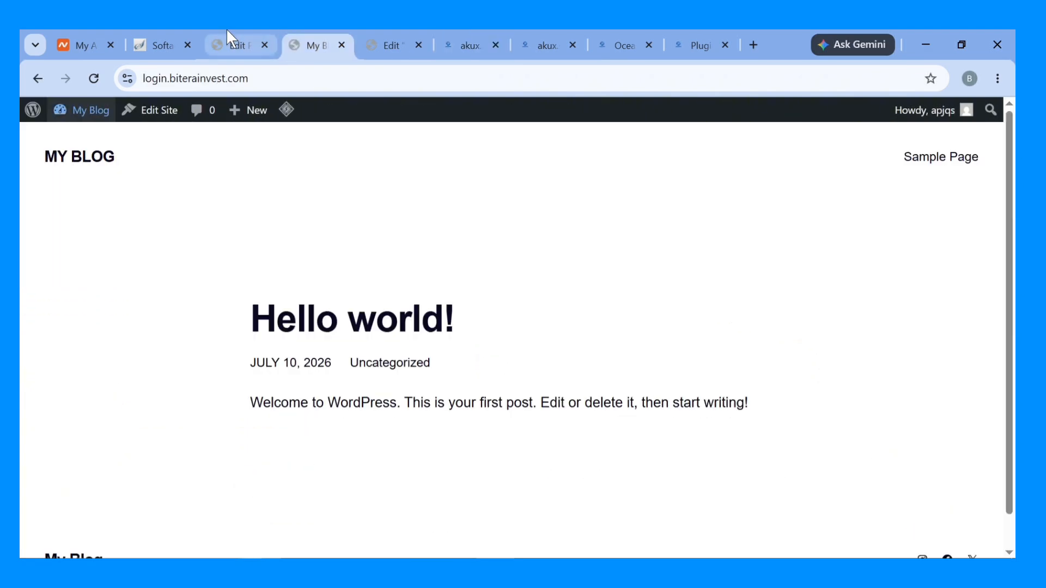
click(227, 31)
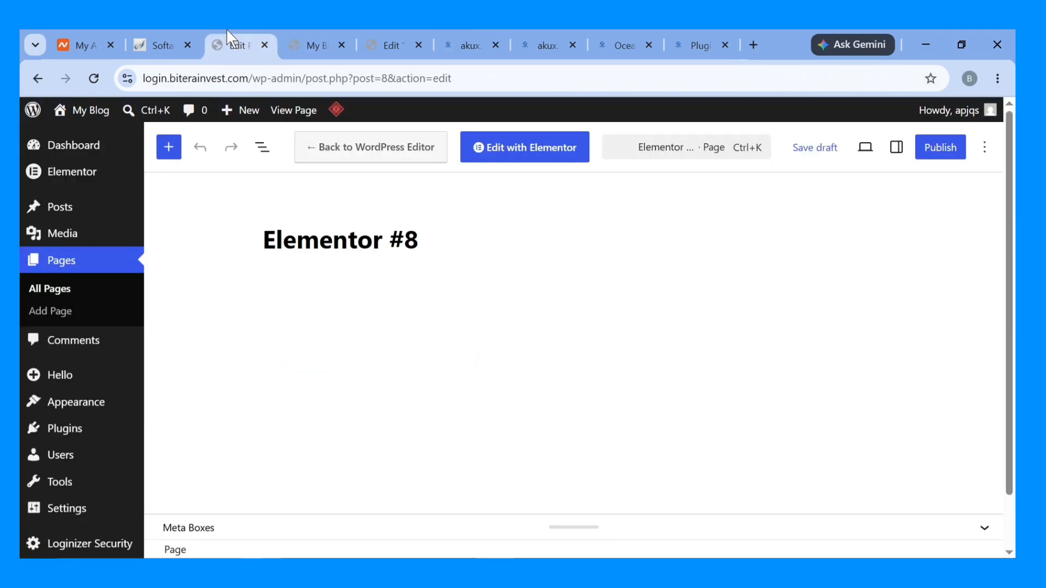
click(69, 266)
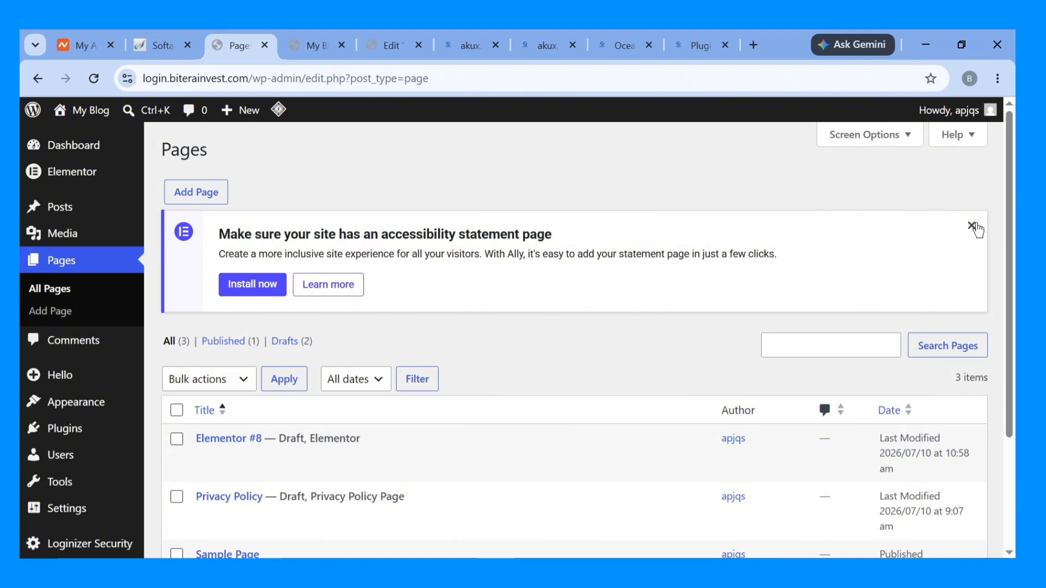
click(973, 226)
Add a new page titled "Home" and publish it.
click(176, 202)
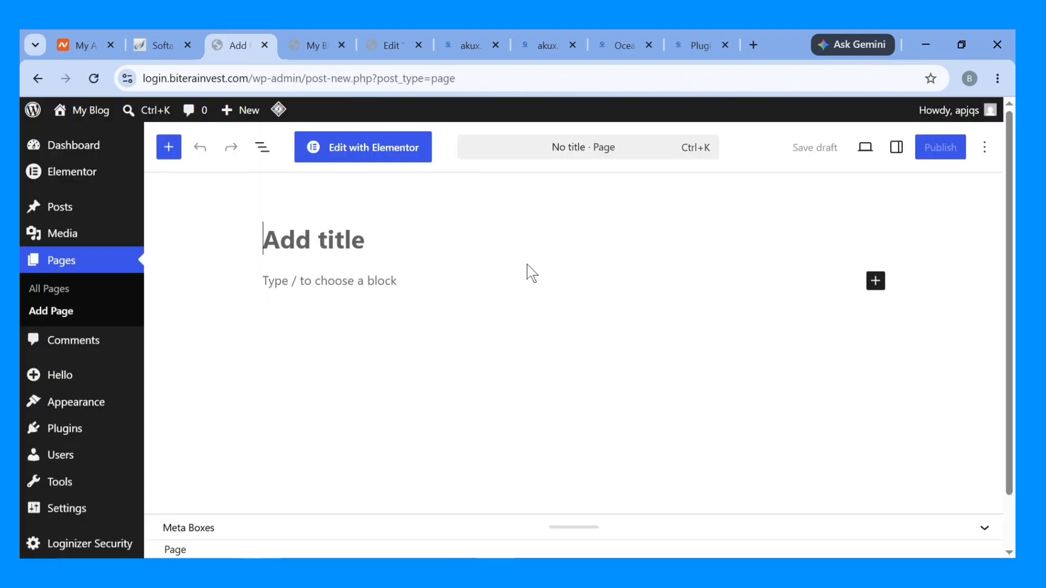
text(Home)
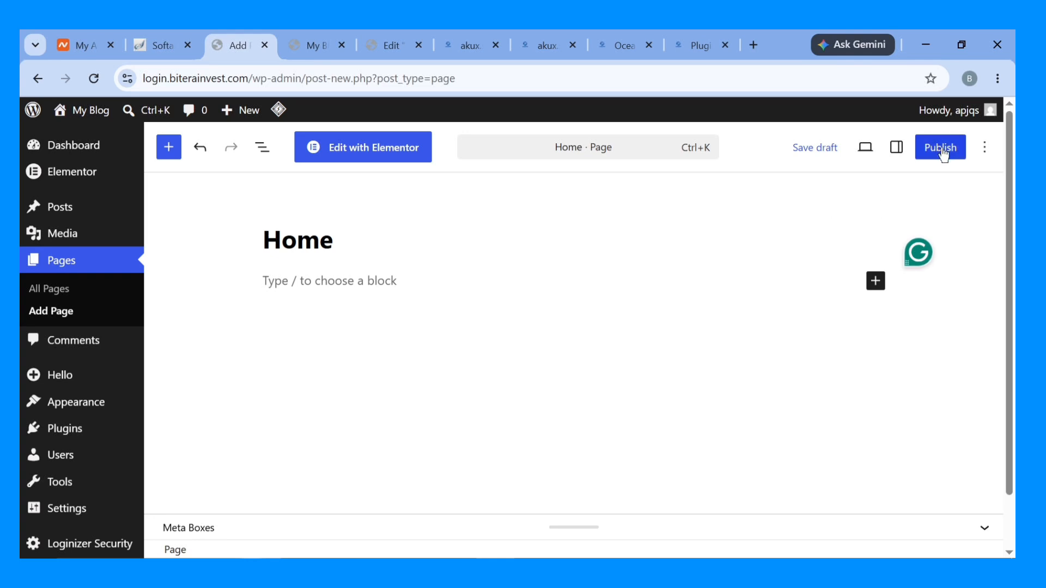
click(943, 155)
click(877, 147)
scroll(65, 430, down, 1)
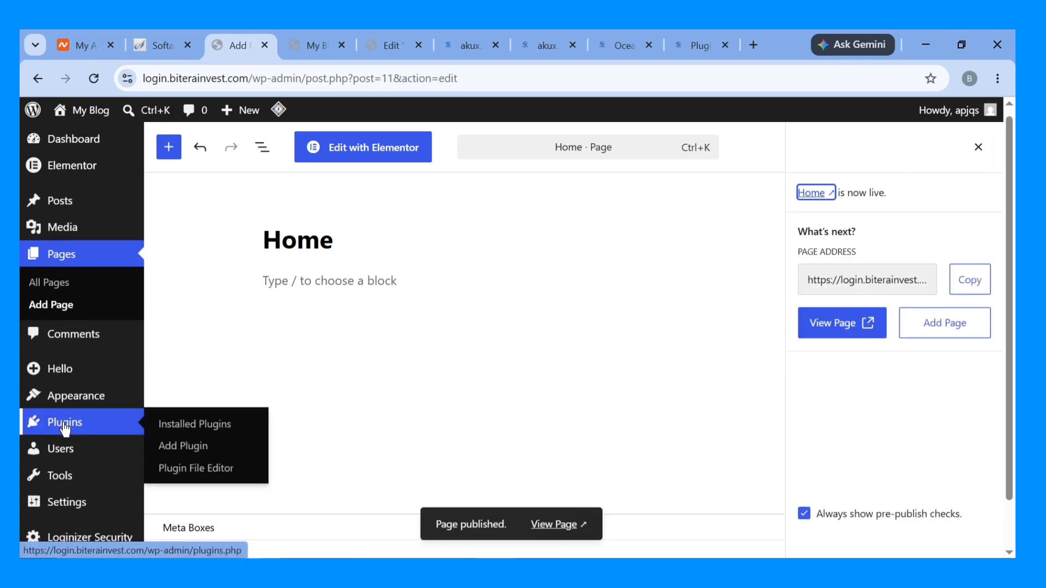
Look through the site's installed themes and open the catalogue for adding a new theme.
click(64, 361)
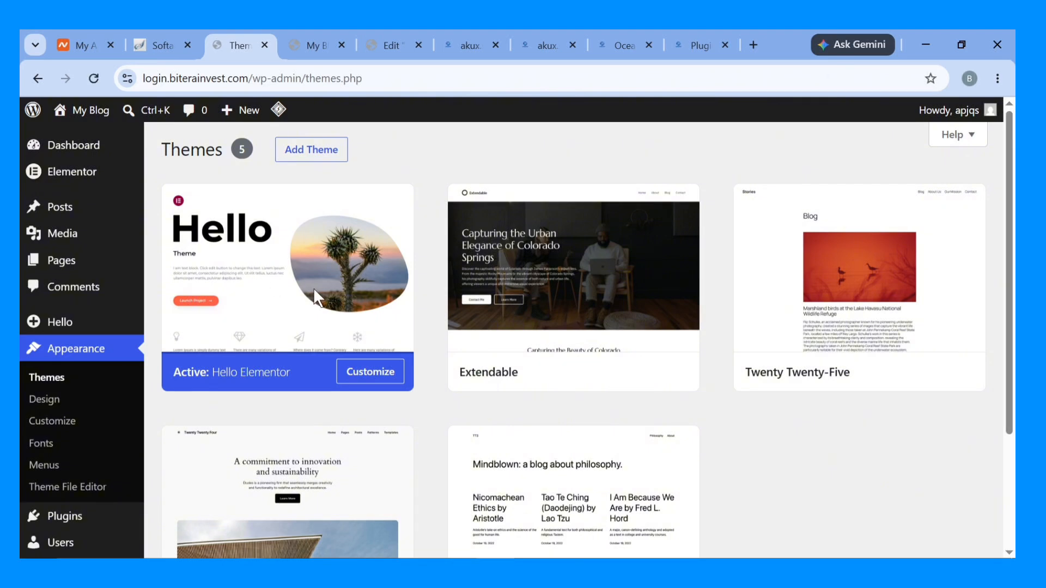
scroll(311, 458, down, 3)
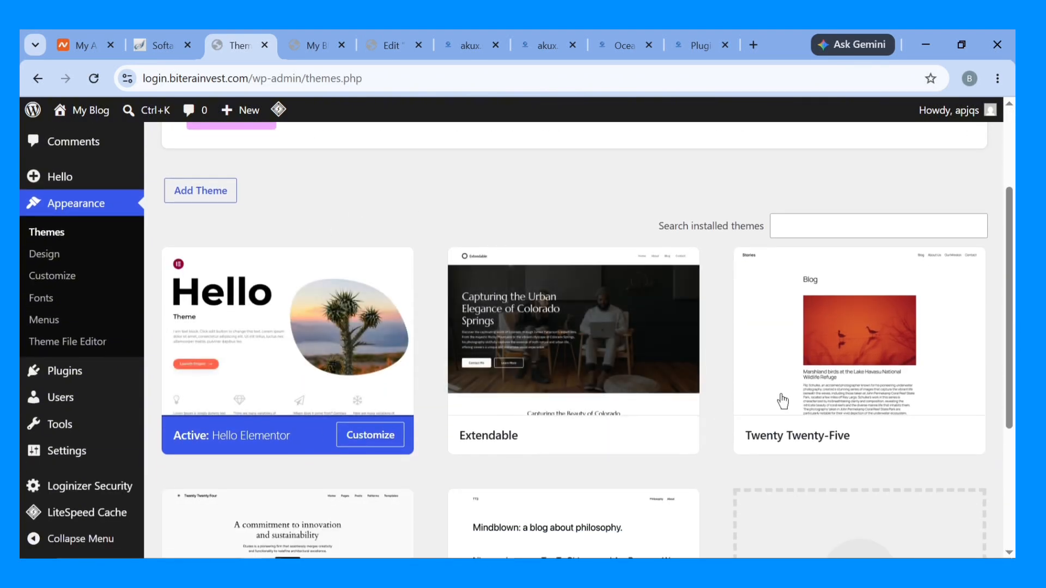
scroll(588, 467, down, 3)
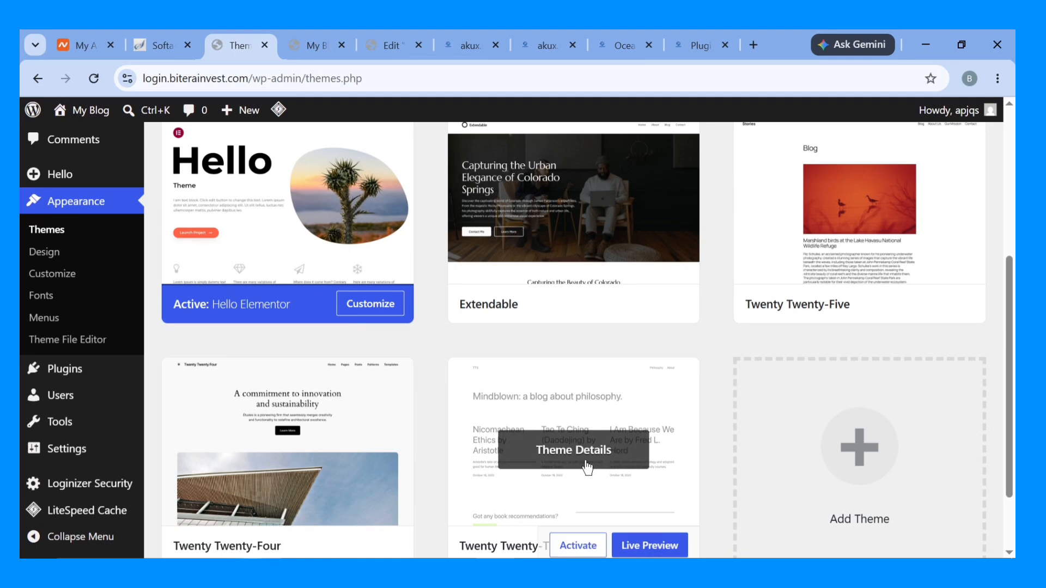
scroll(585, 467, up, 4)
scroll(525, 250, up, 2)
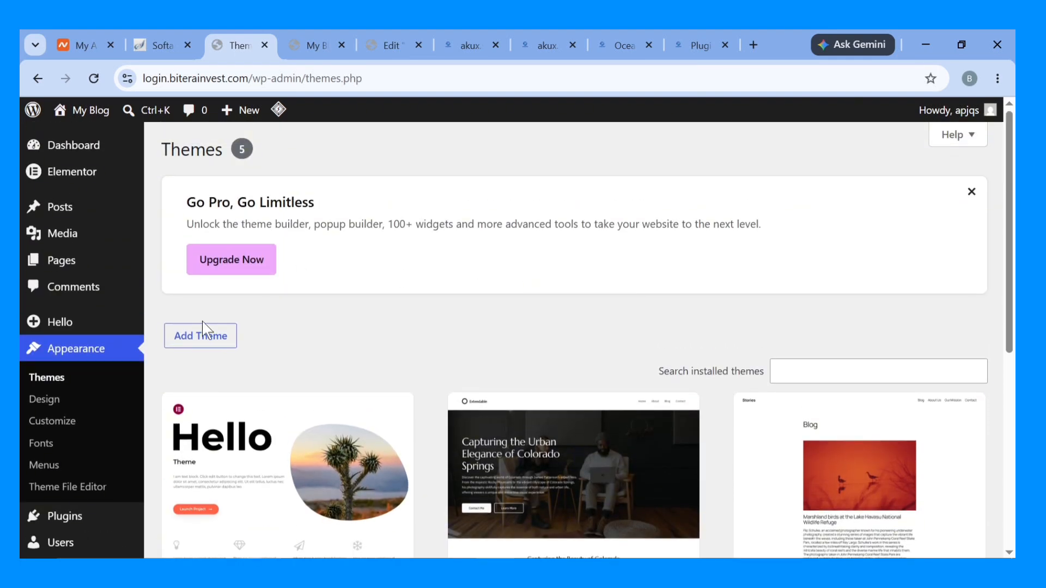
click(207, 344)
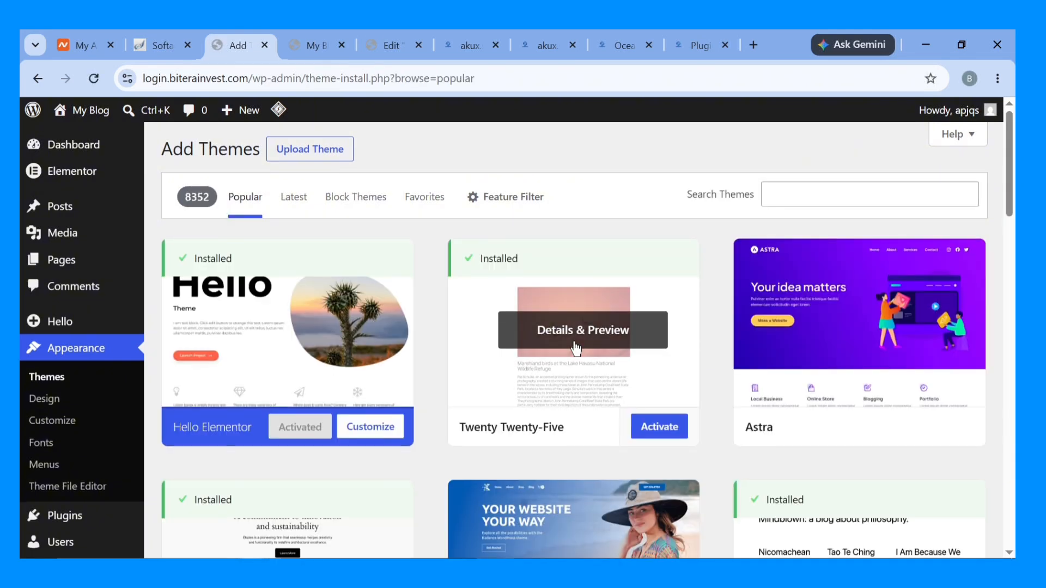
Install the OceanWP theme from the popular themes and activate it.
scroll(575, 348, down, 7)
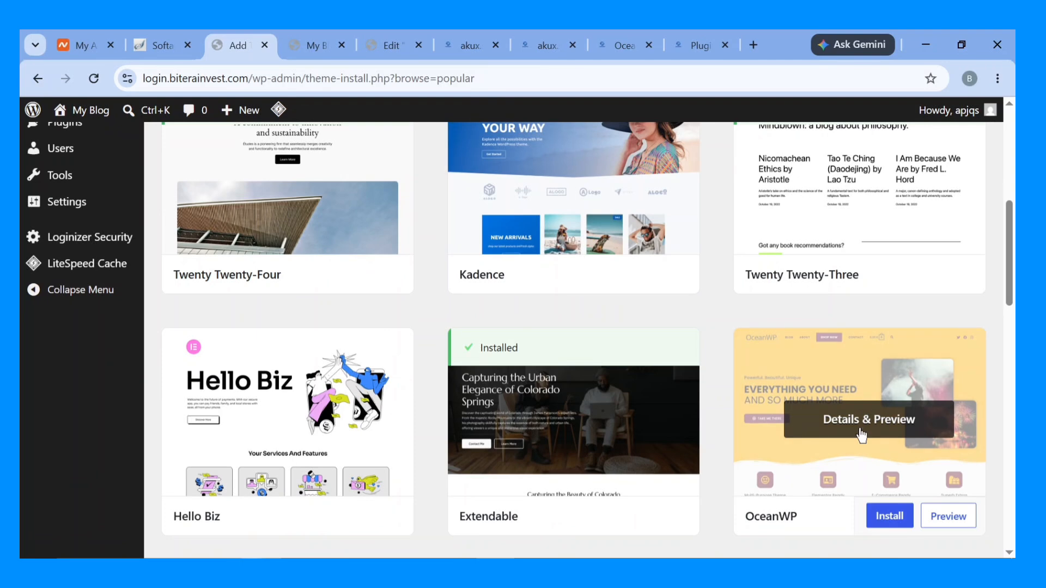
scroll(861, 436, down, 3)
click(891, 375)
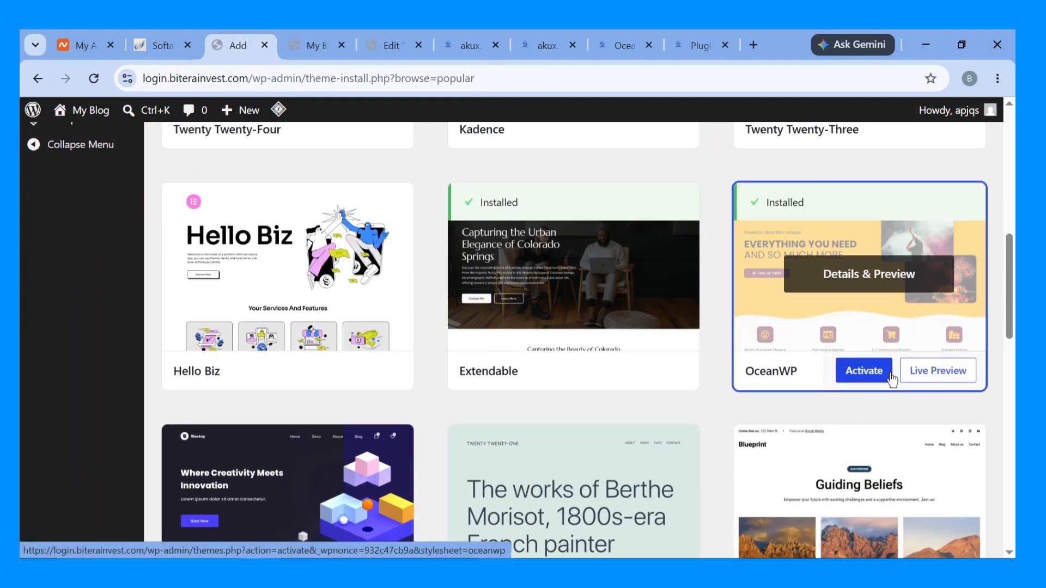
click(866, 373)
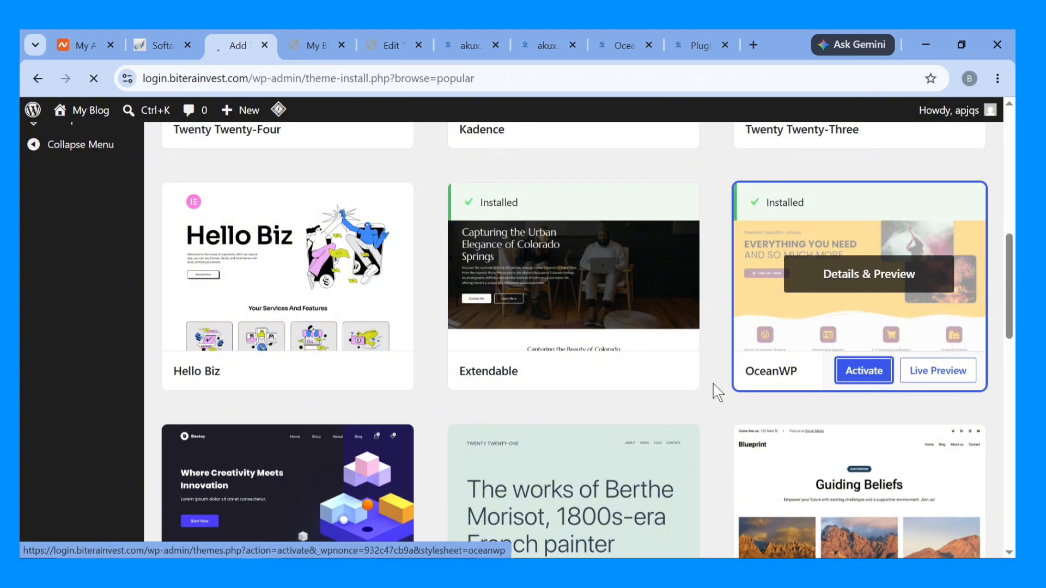
scroll(707, 333, up, 6)
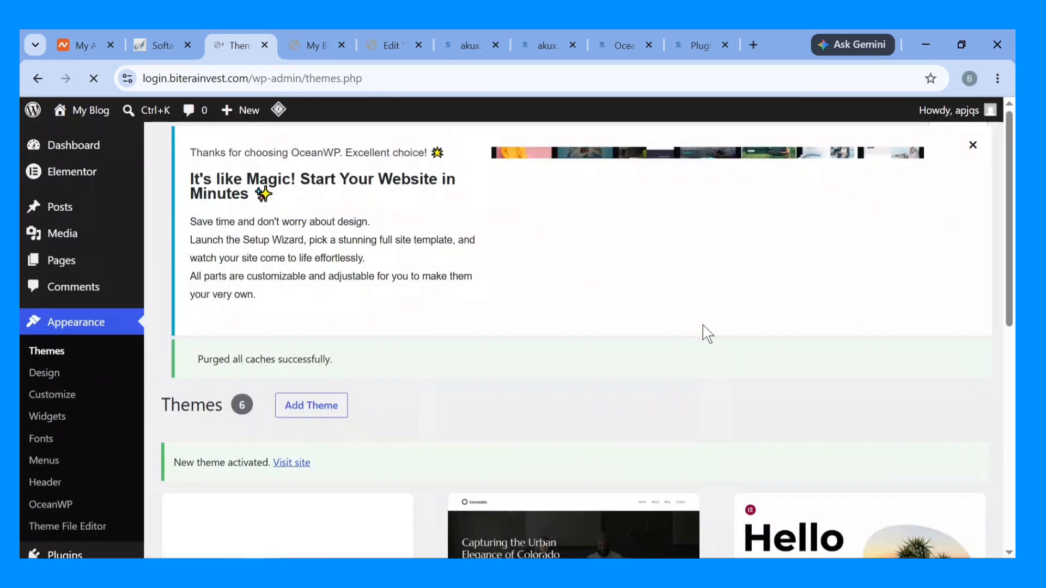
scroll(402, 419, down, 10)
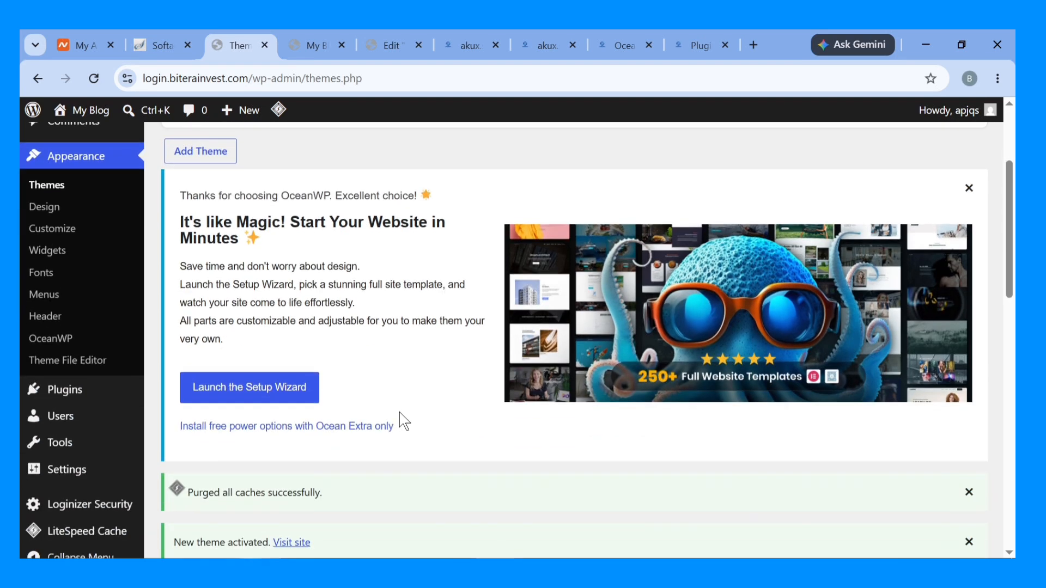
scroll(256, 373, down, 2)
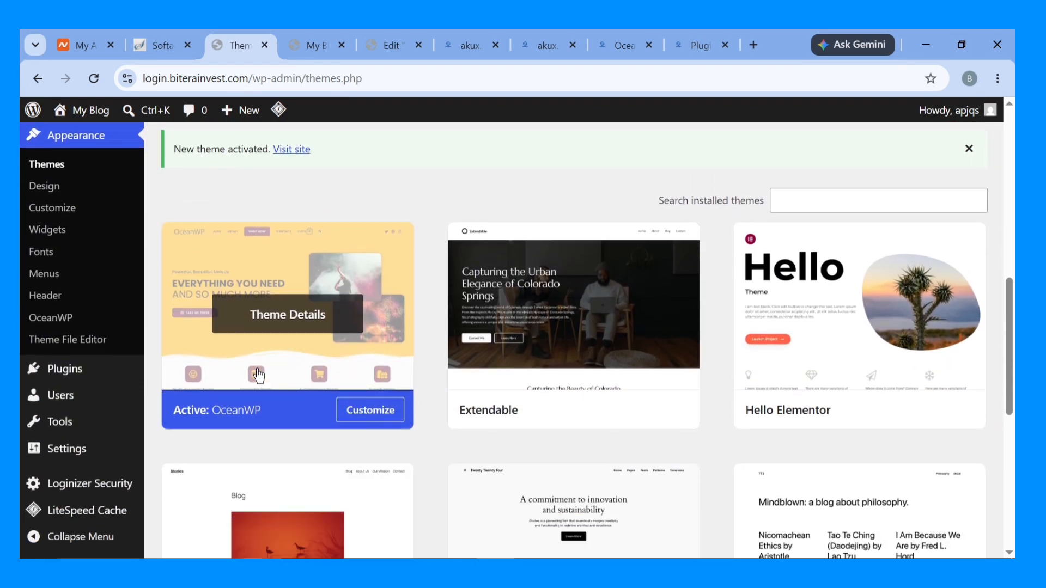
In the Reading settings, use a static page with Home as homepage and Sample Page as posts page, and save.
mouse_move(77, 450)
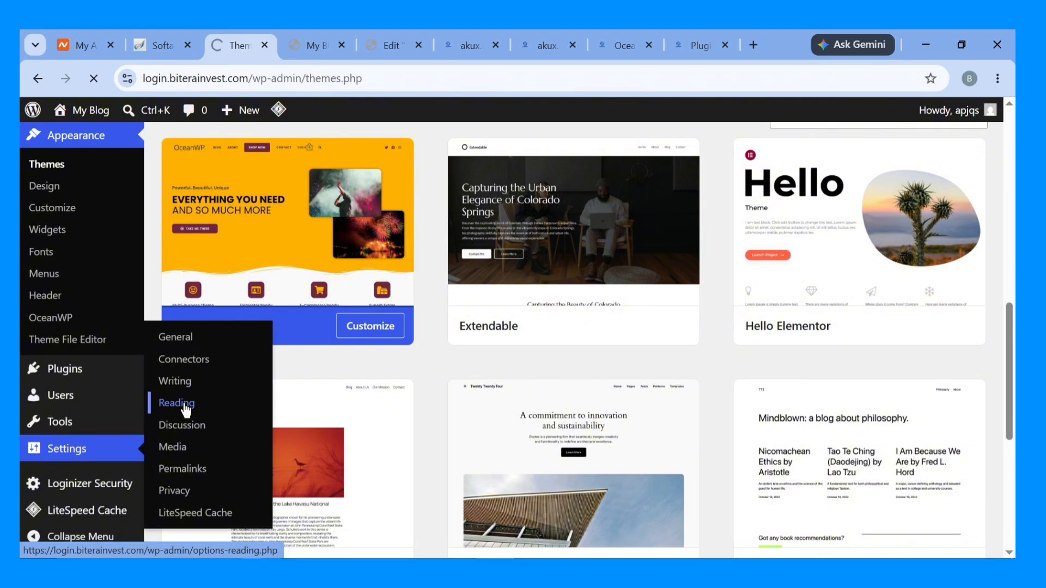
click(184, 403)
scroll(327, 348, down, 3)
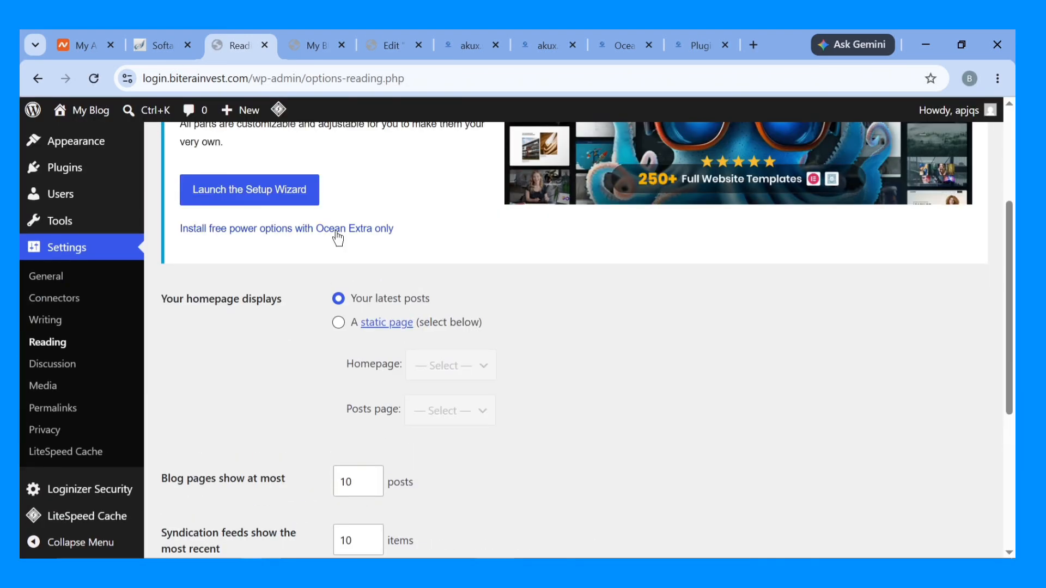
click(338, 324)
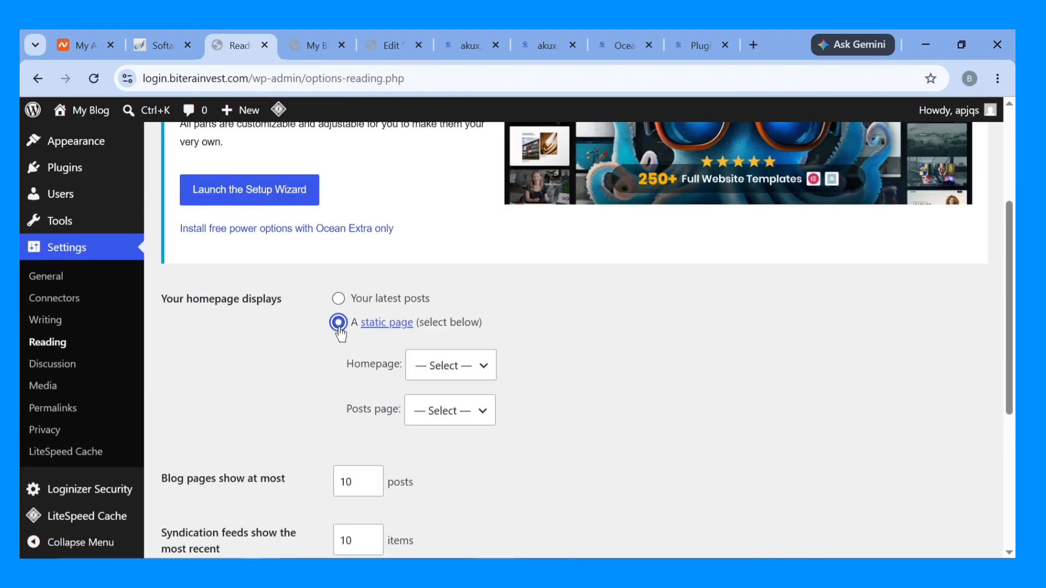
click(433, 366)
click(439, 416)
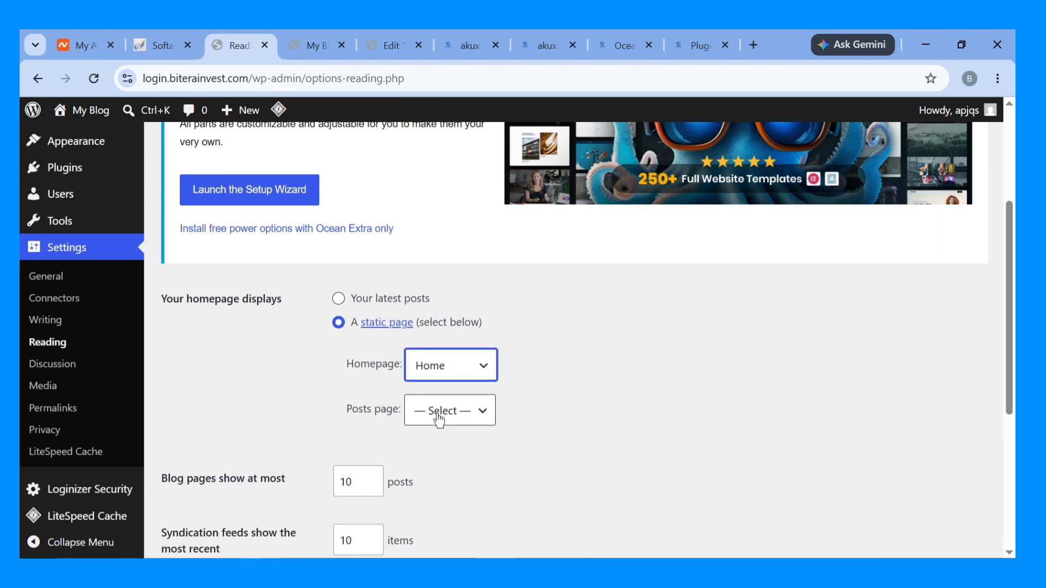
click(439, 418)
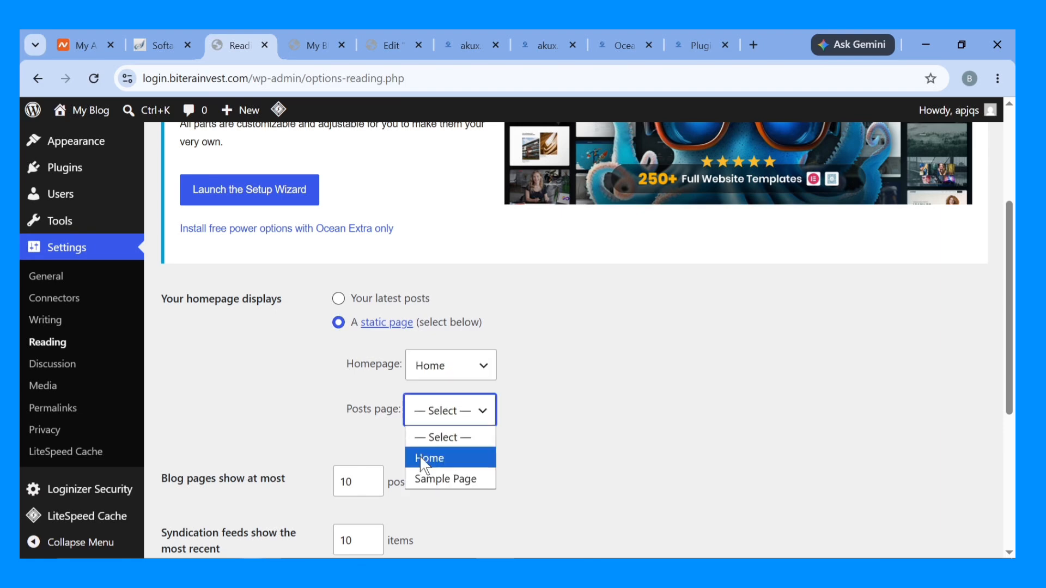
click(443, 476)
scroll(397, 415, down, 5)
click(198, 478)
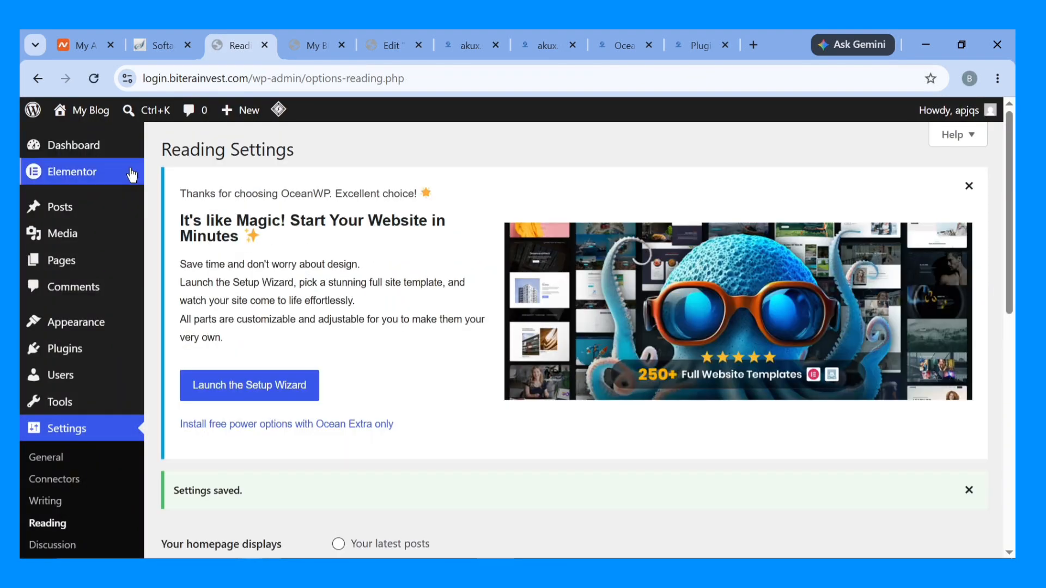
Open the list of all pages in a new browser tab.
mouse_move(84, 358)
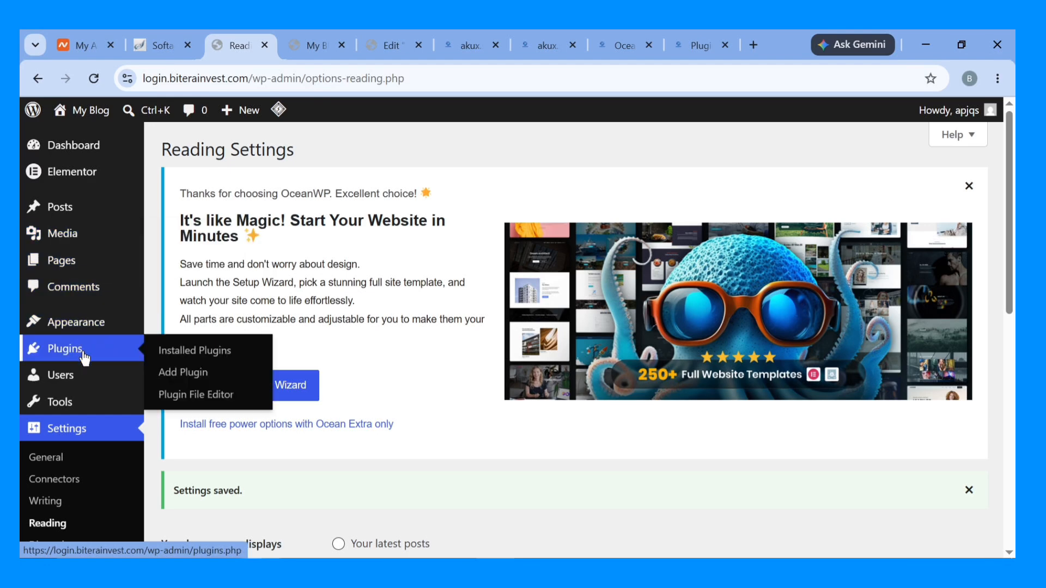
mouse_move(85, 267)
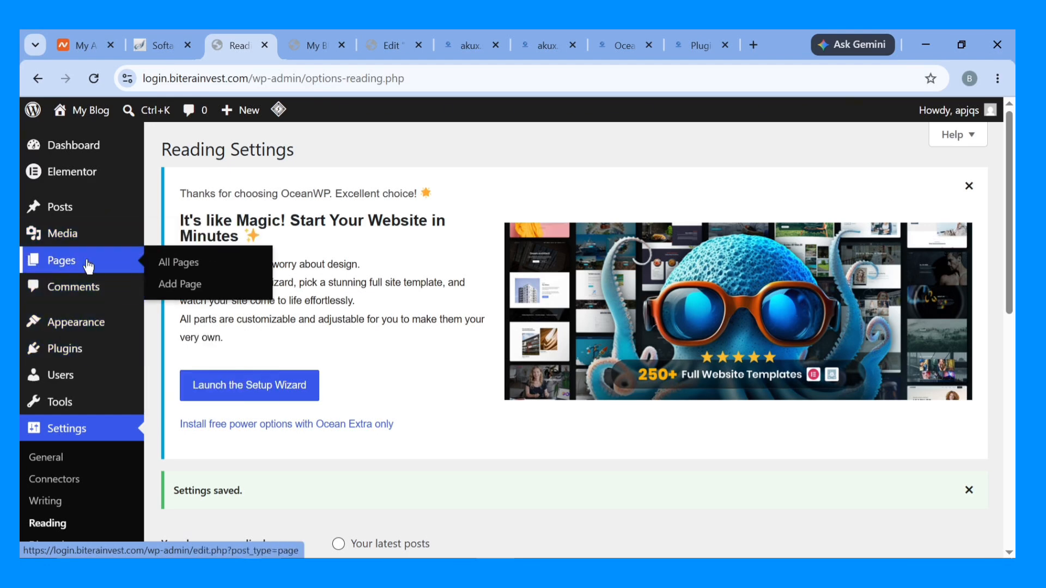
right_click(168, 260)
click(229, 279)
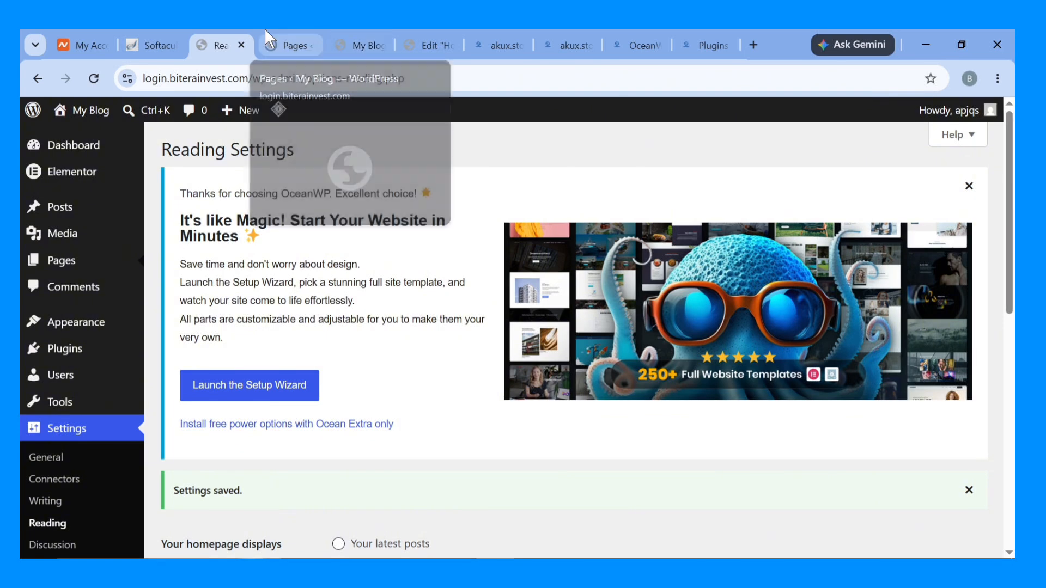
Reload the My Blog site's front page to check the new theme and homepage.
click(265, 35)
click(355, 32)
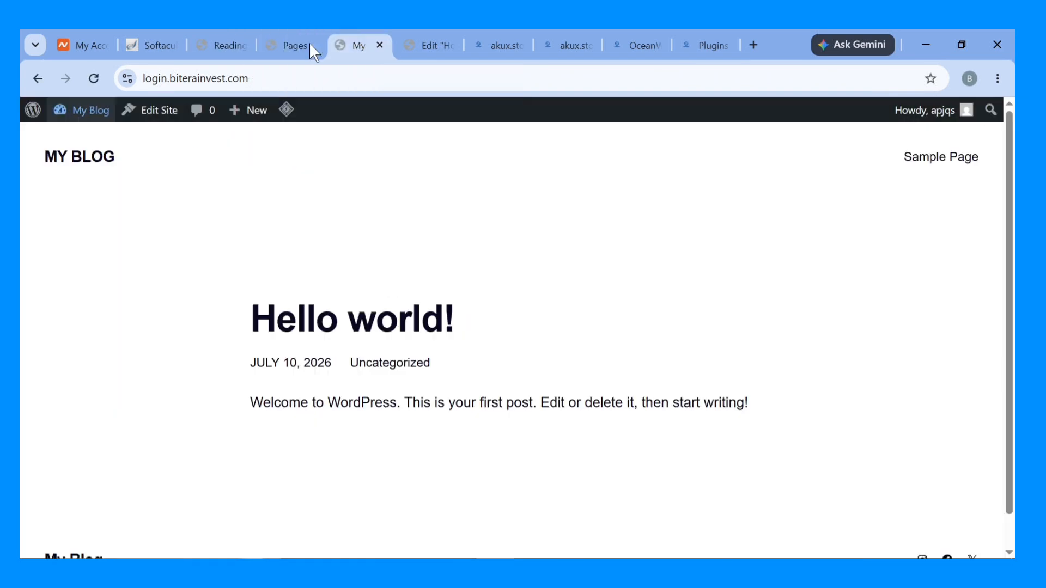
click(94, 79)
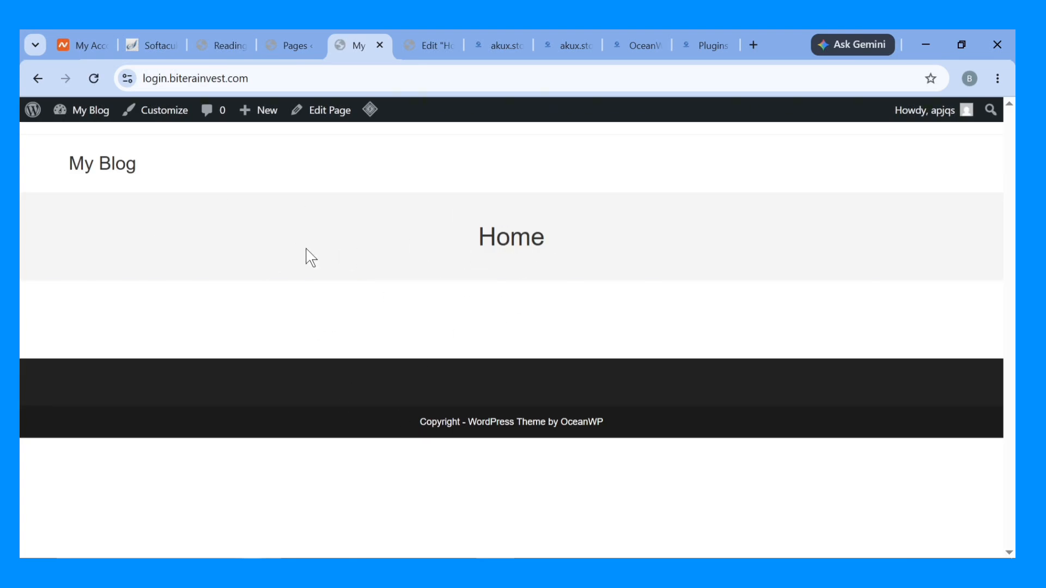
Open the Home front page in the Elementor editor and dismiss the launchpad checklist and its tip.
click(273, 43)
scroll(249, 391, down, 4)
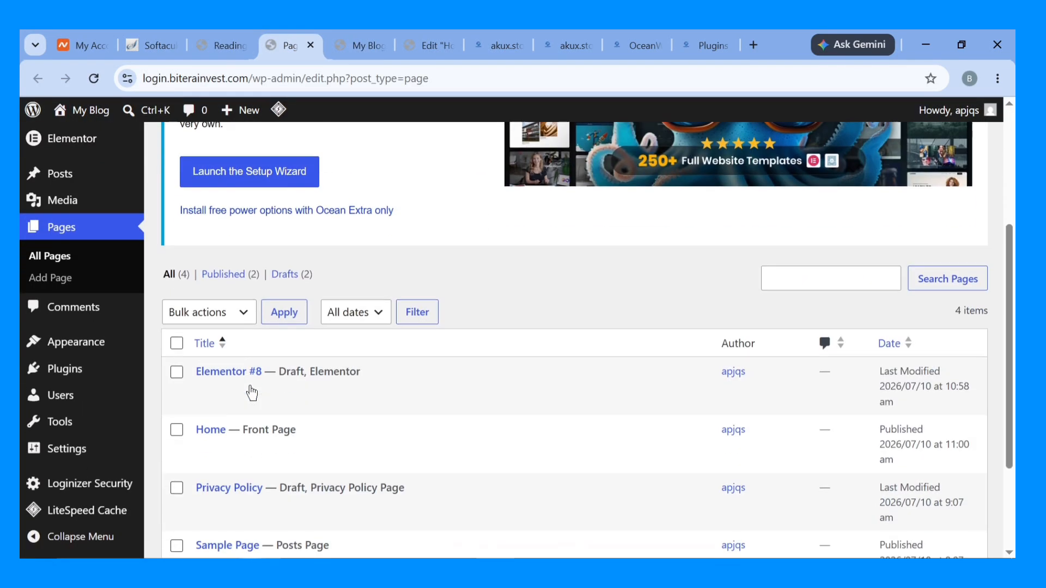
scroll(213, 391, down, 2)
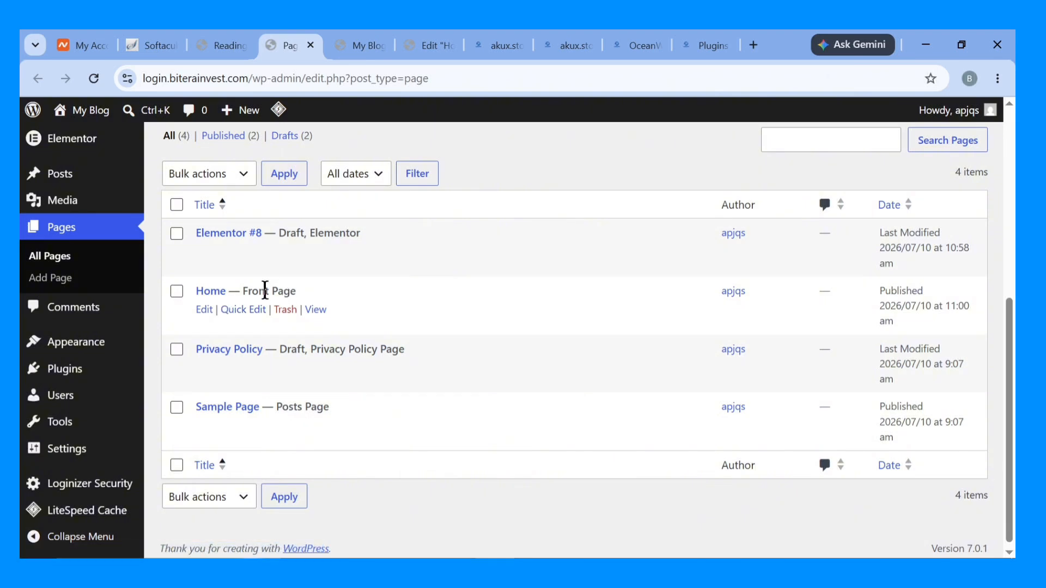
click(205, 309)
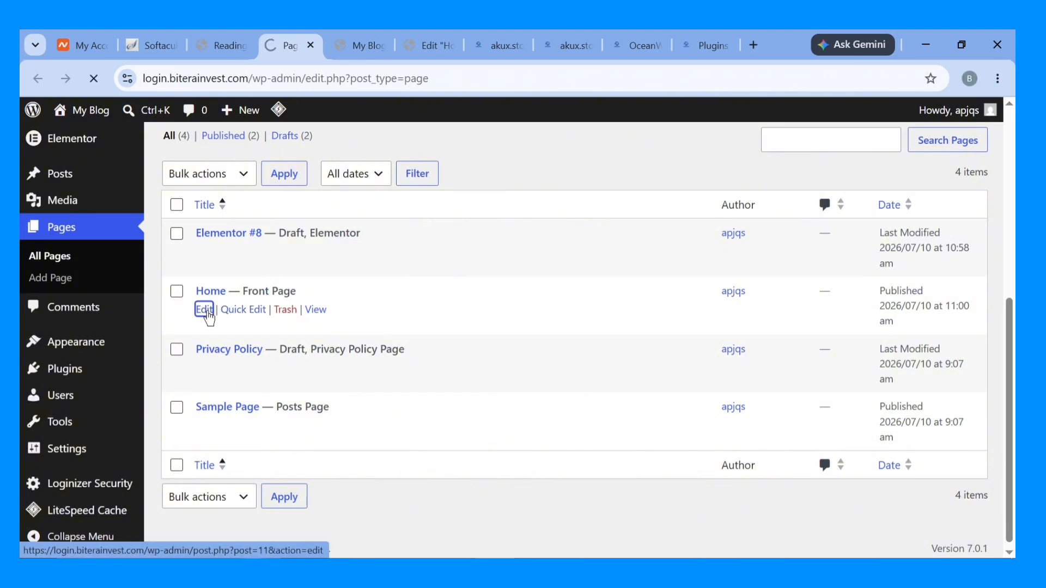
click(361, 158)
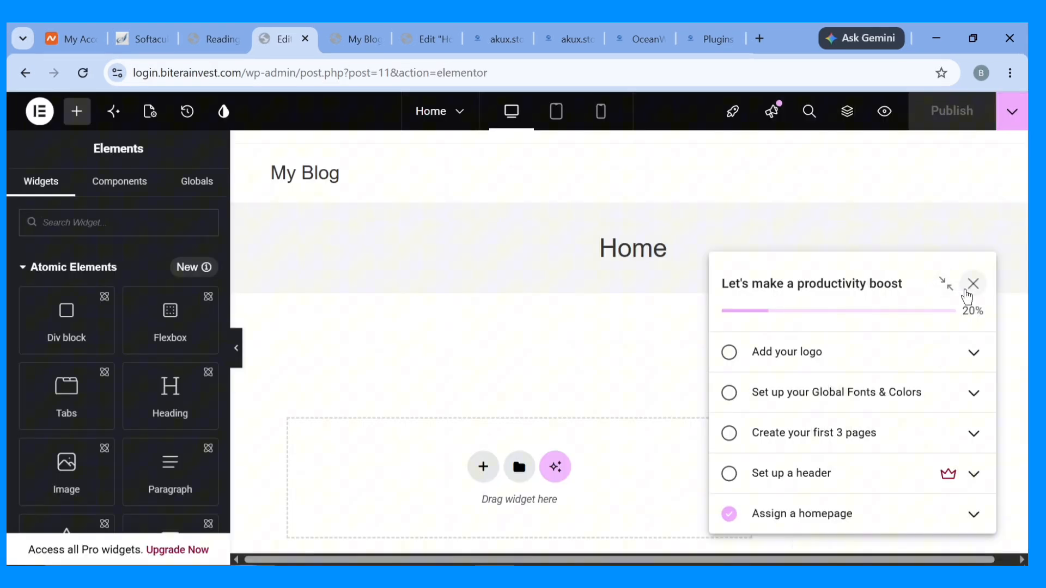
click(967, 296)
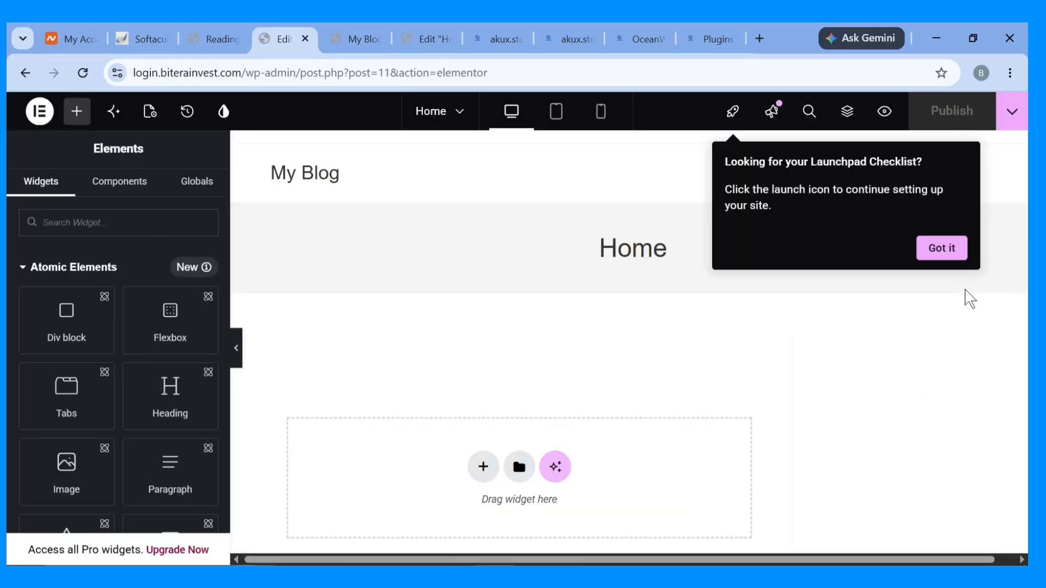
click(941, 248)
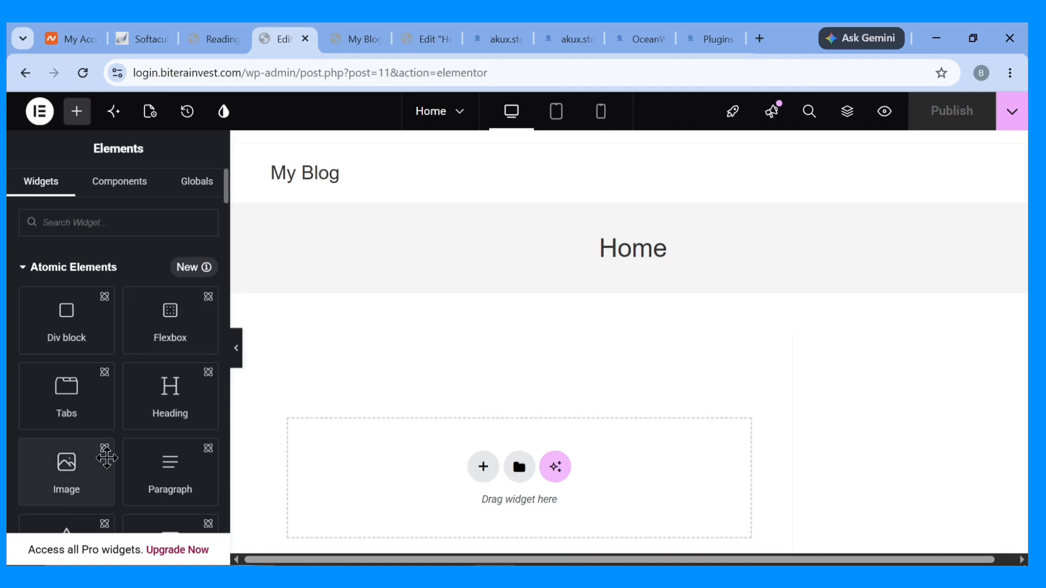
Browse the available Elementor widgets and preview the Home page in a separate tab.
scroll(105, 458, down, 7)
scroll(106, 460, down, 4)
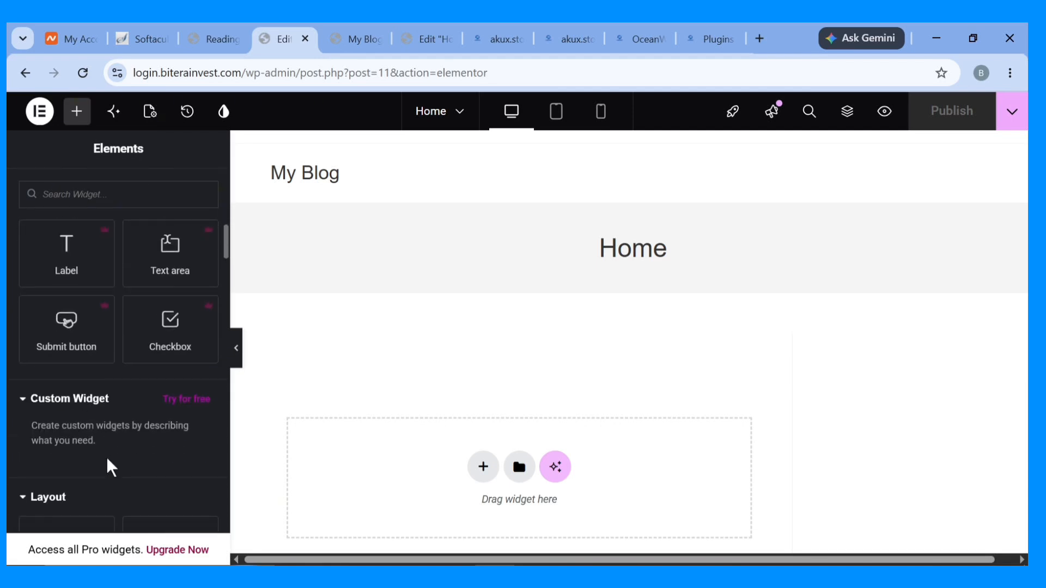
scroll(107, 458, up, 10)
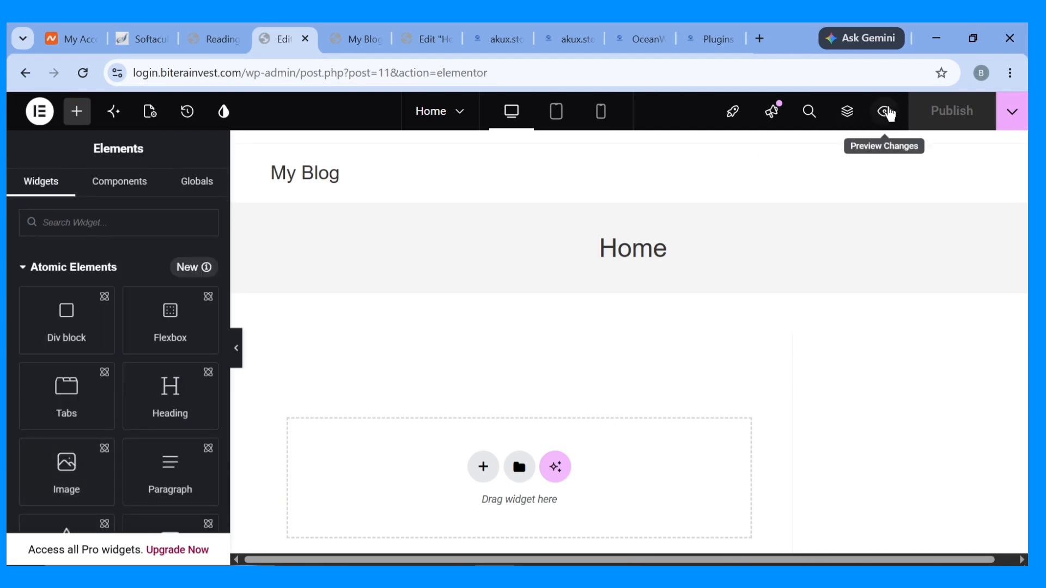
click(886, 112)
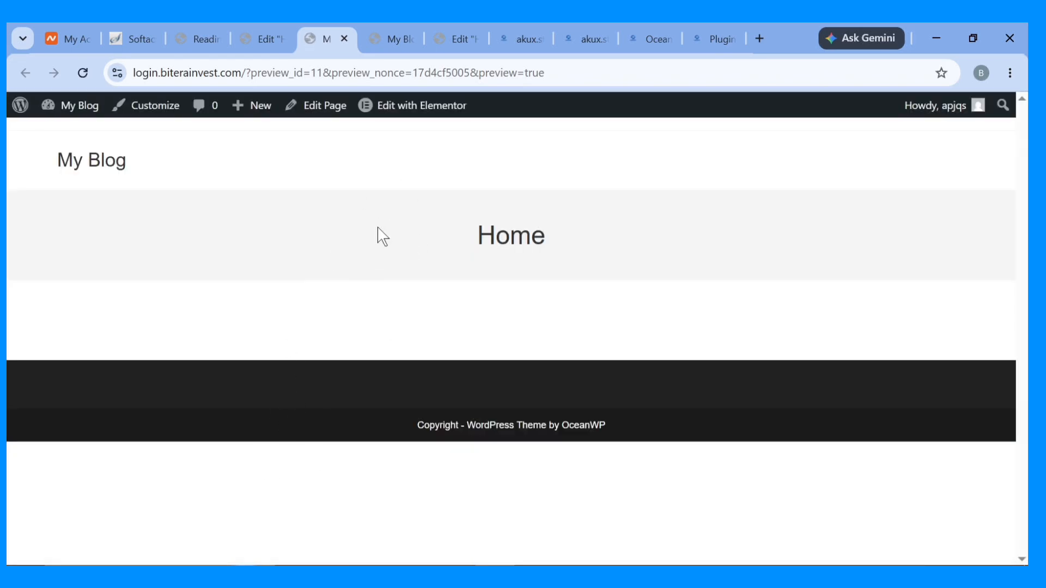
click(256, 22)
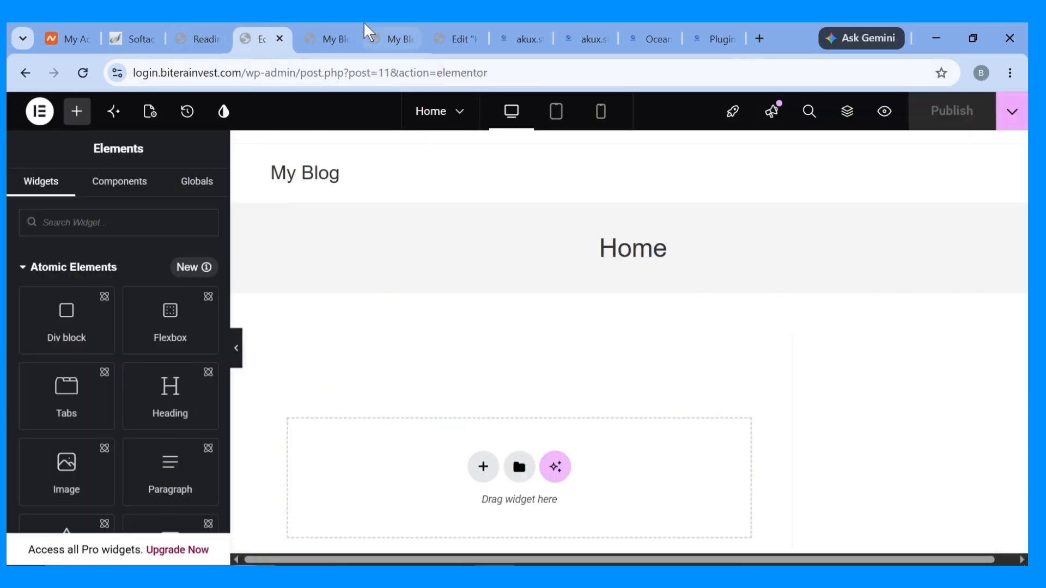
click(339, 33)
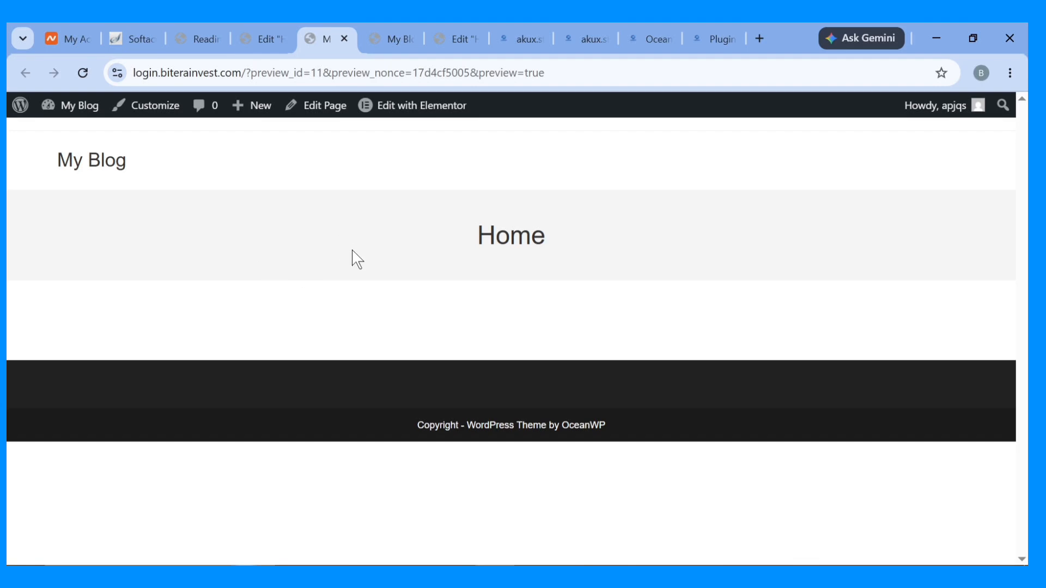
Return to the Home page's Elementor editor and show the page structure.
click(287, 25)
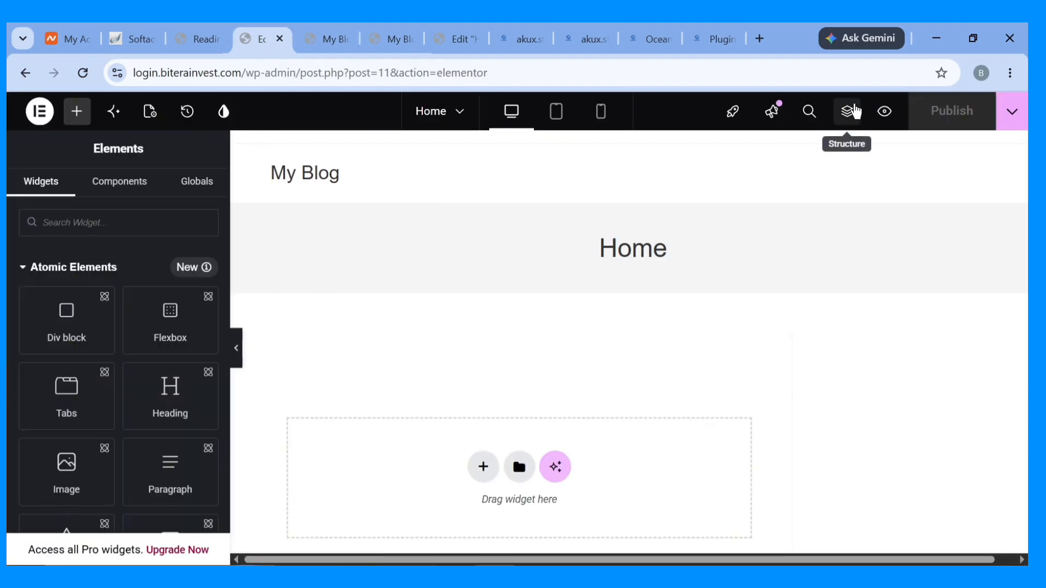
click(847, 111)
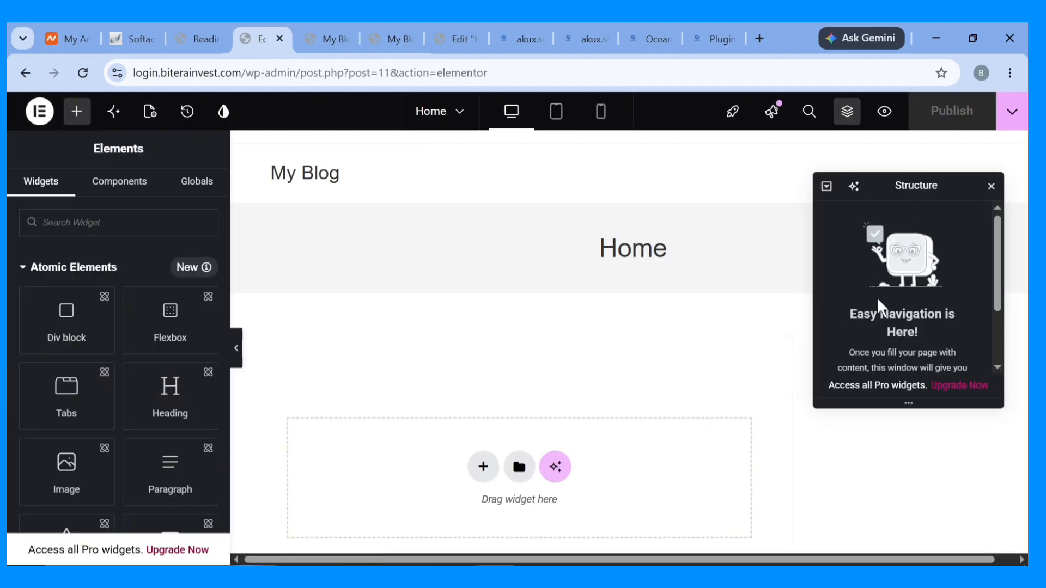
Close the page structure and review the Home page's edit history and general page settings, including its status options.
click(991, 187)
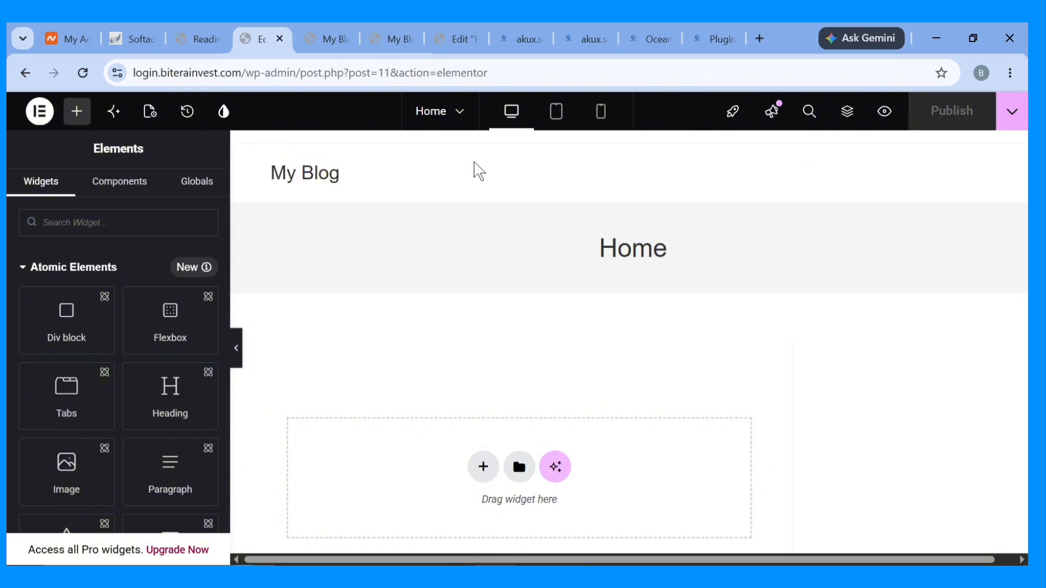
click(187, 112)
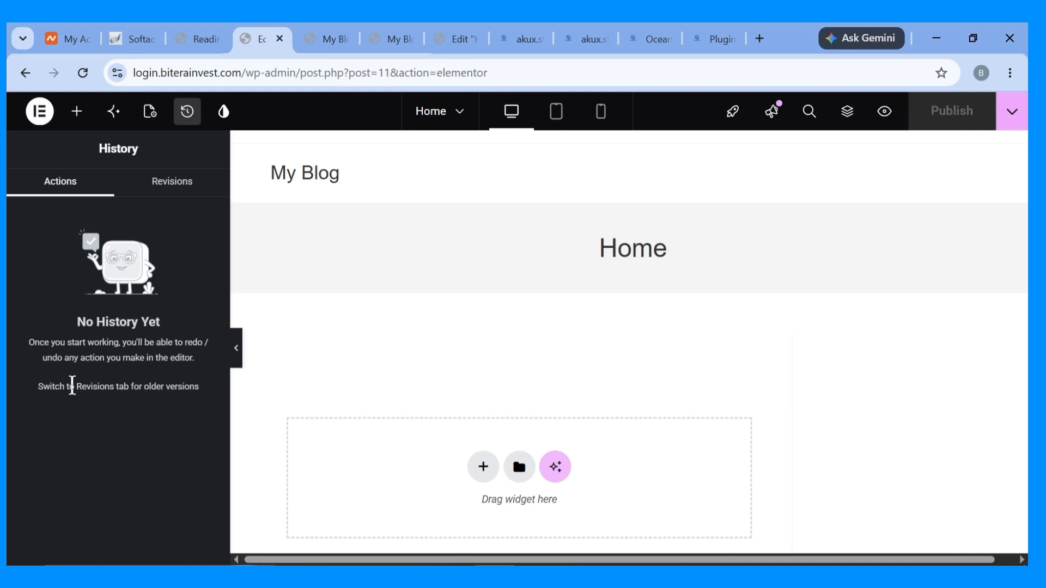
click(150, 114)
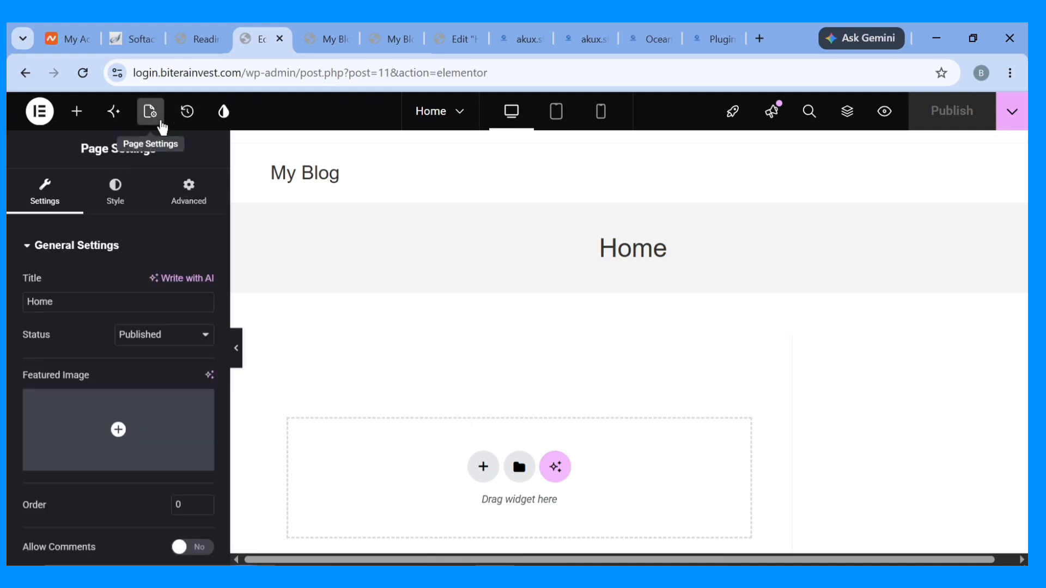
scroll(128, 392, down, 2)
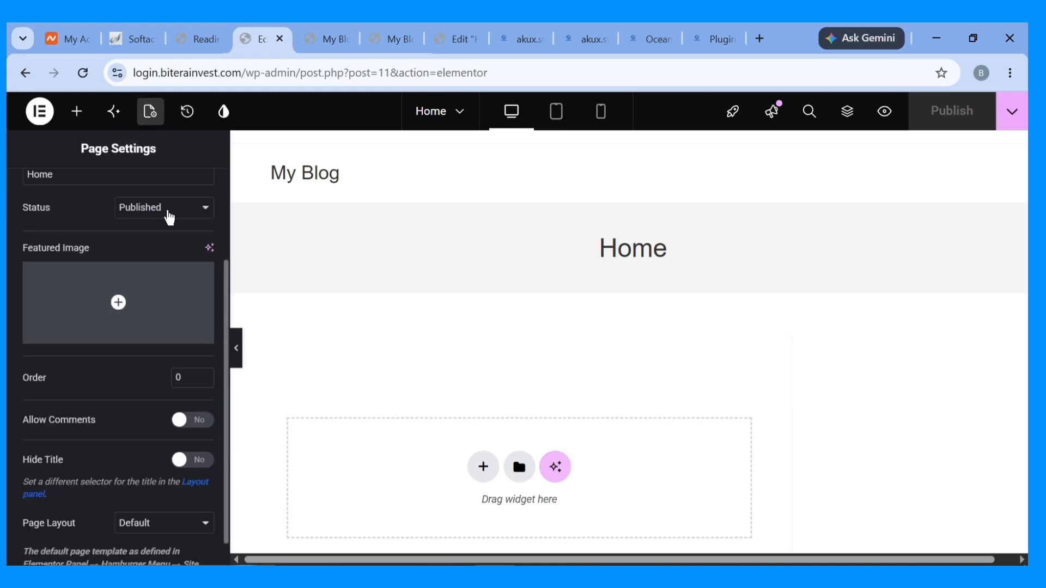
scroll(153, 197, up, 2)
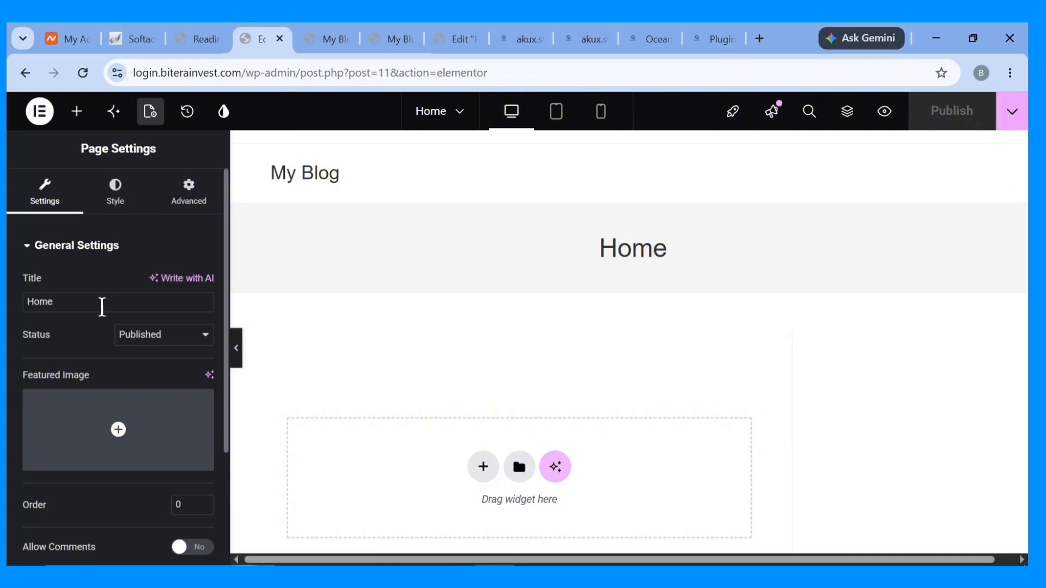
click(168, 337)
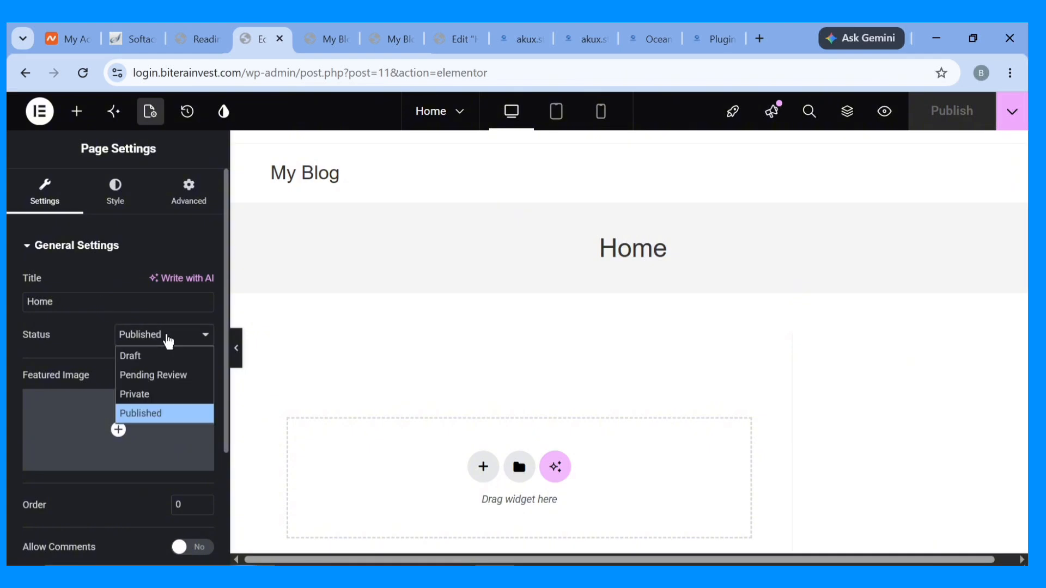
click(167, 340)
Hide the Home page's title, give the page a full-width layout, and publish the changes.
scroll(119, 430, down, 2)
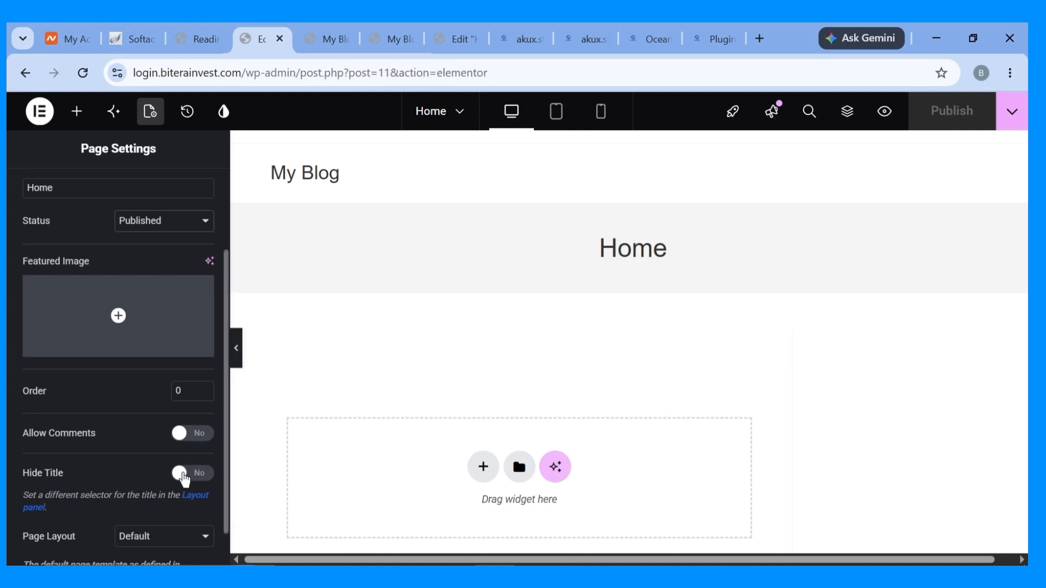
click(184, 478)
scroll(180, 491, down, 1)
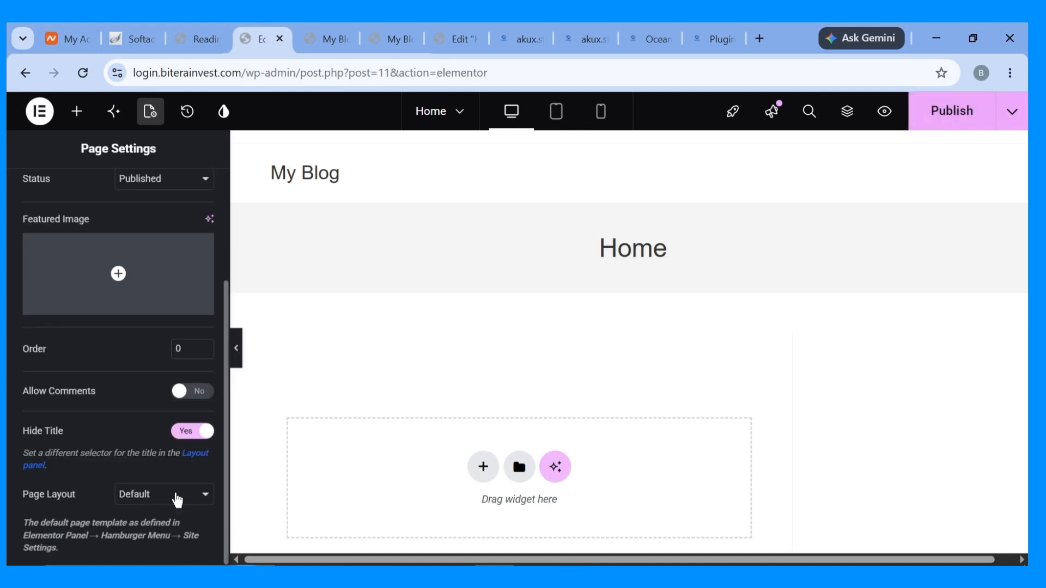
click(176, 496)
click(181, 434)
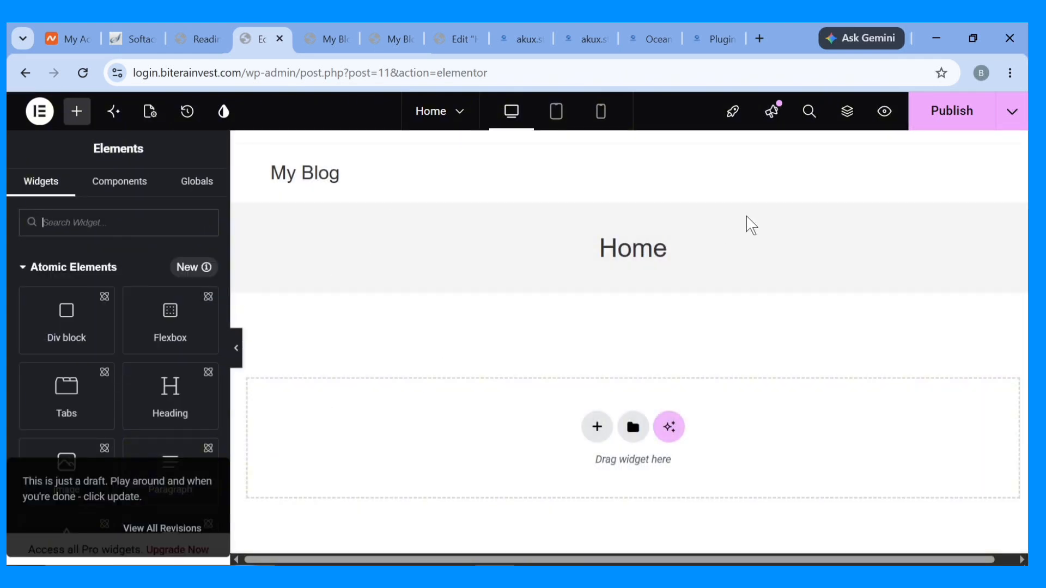
click(933, 115)
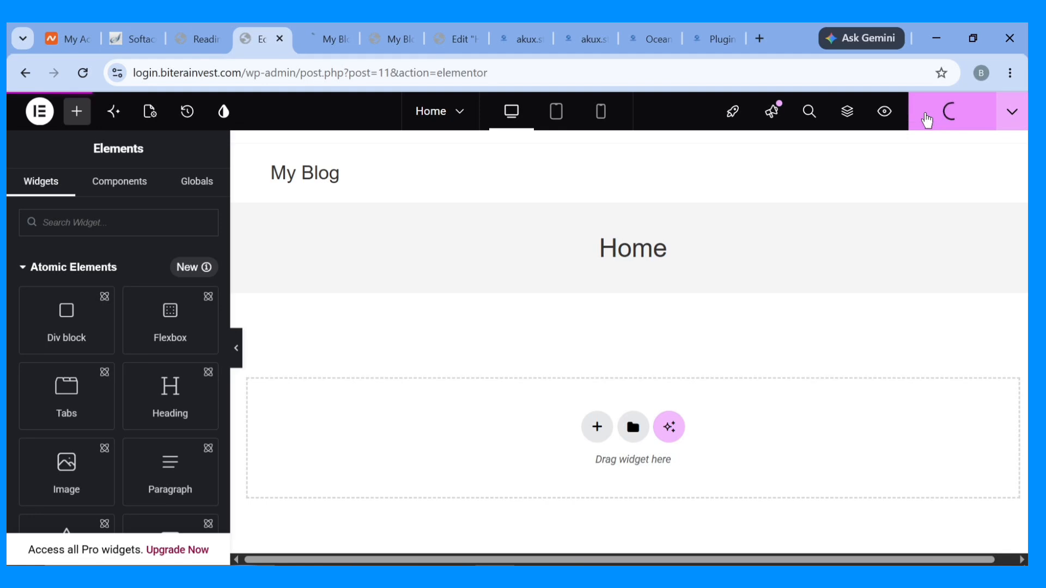
Check the Home page preview and the akux.store reference page, and return to the Home page's Elementor editor.
click(314, 42)
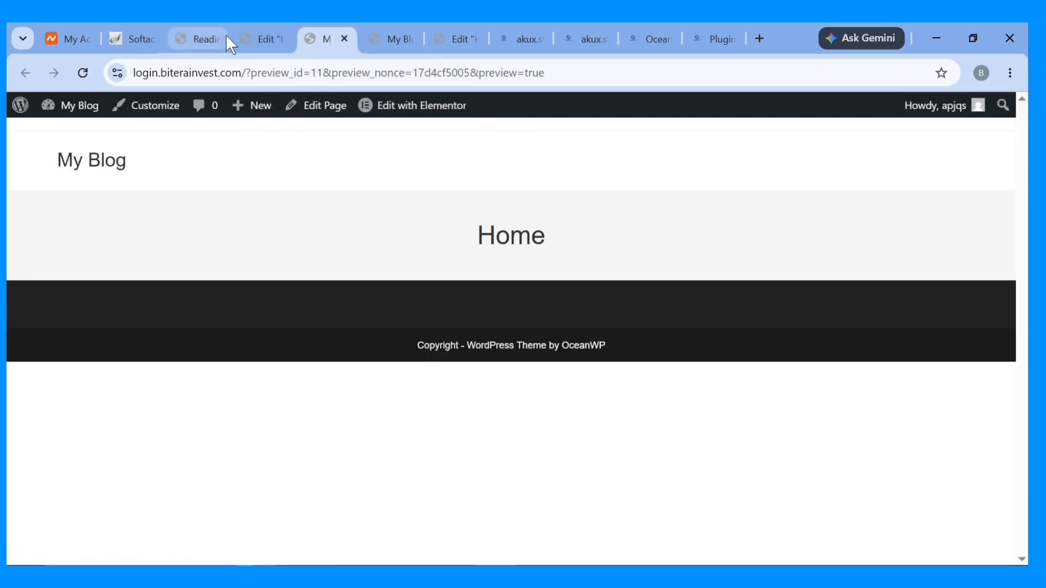
click(270, 34)
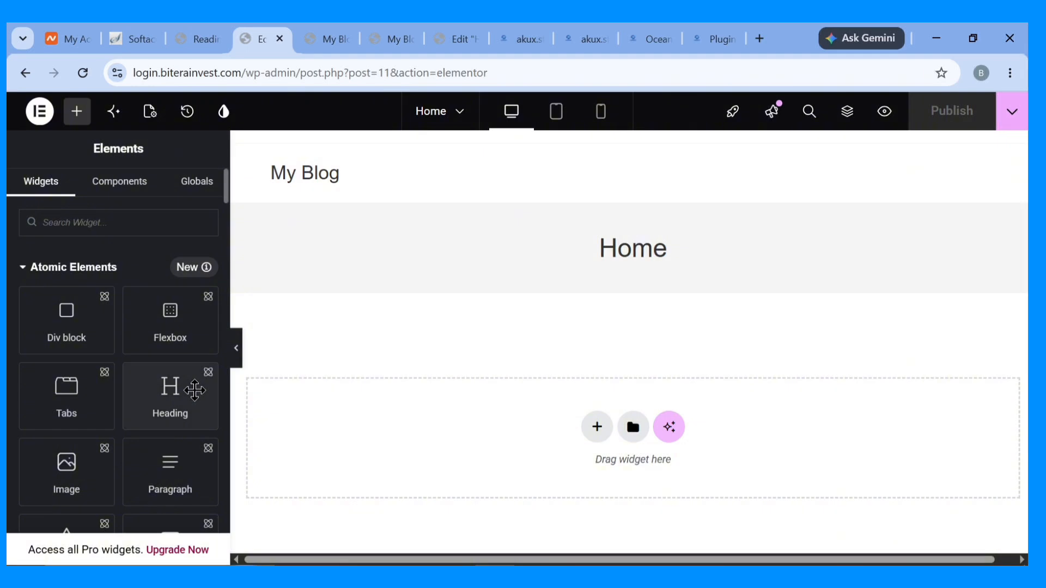
click(509, 38)
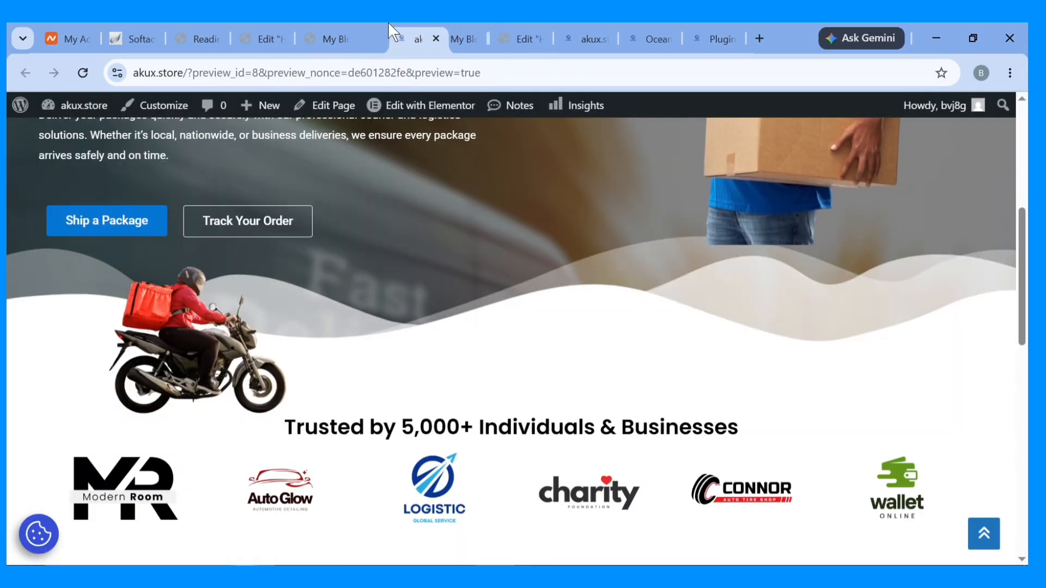
click(245, 33)
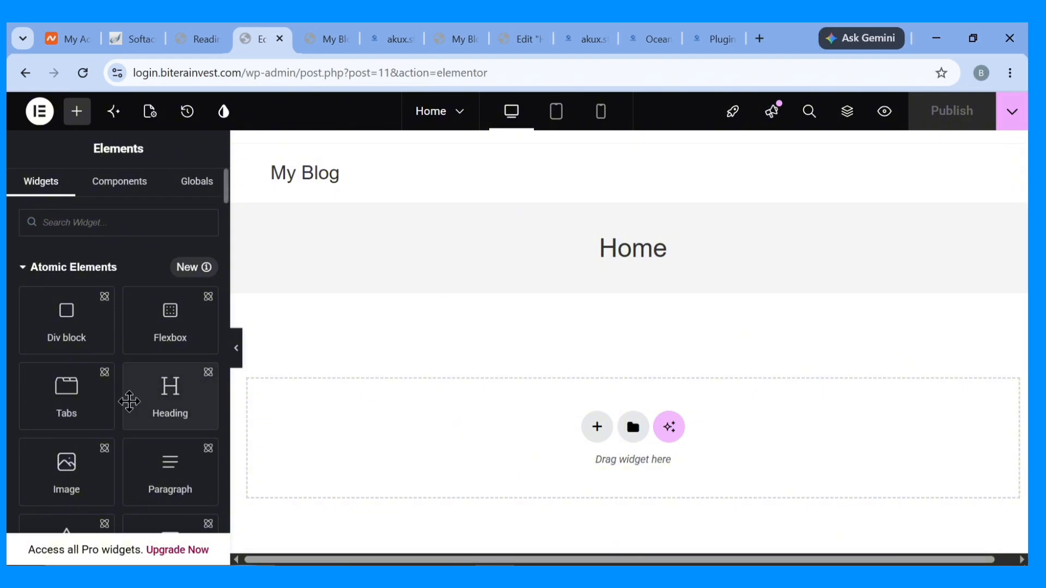
Browse the atomic element and atomic form widgets available for the Home page.
scroll(74, 463, down, 5)
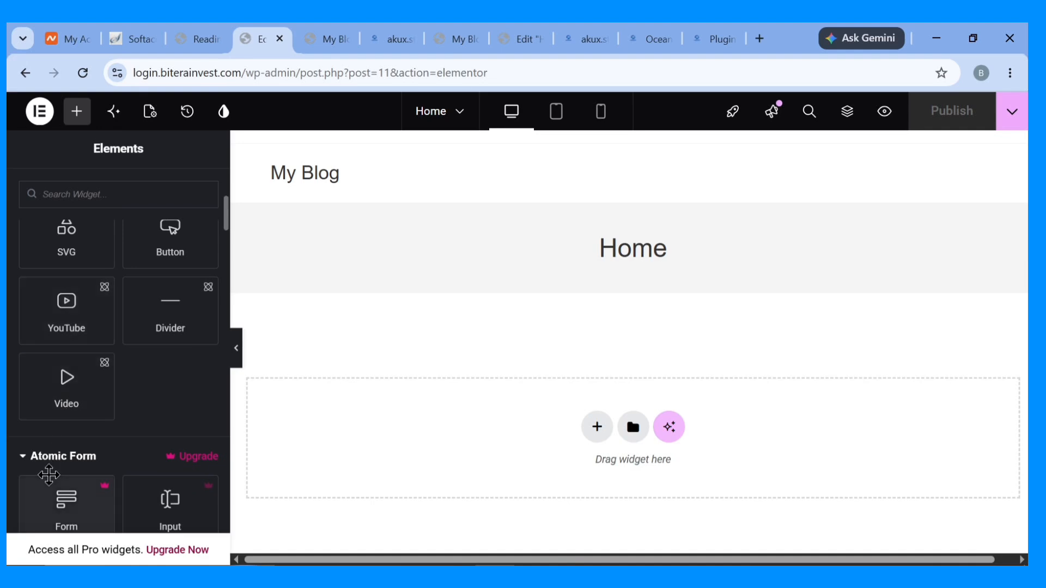
scroll(47, 476, down, 5)
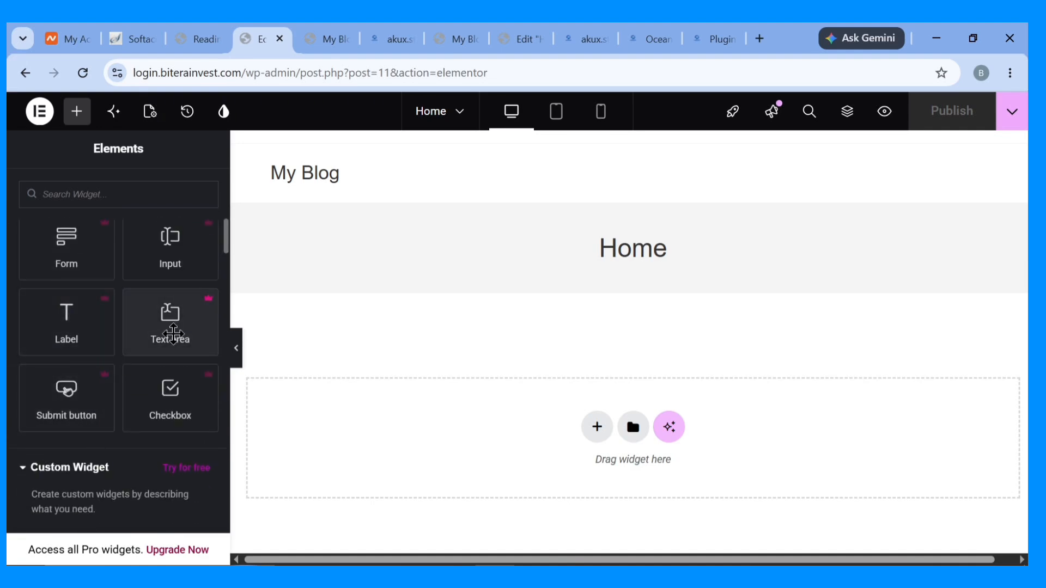
scroll(48, 362, up, 5)
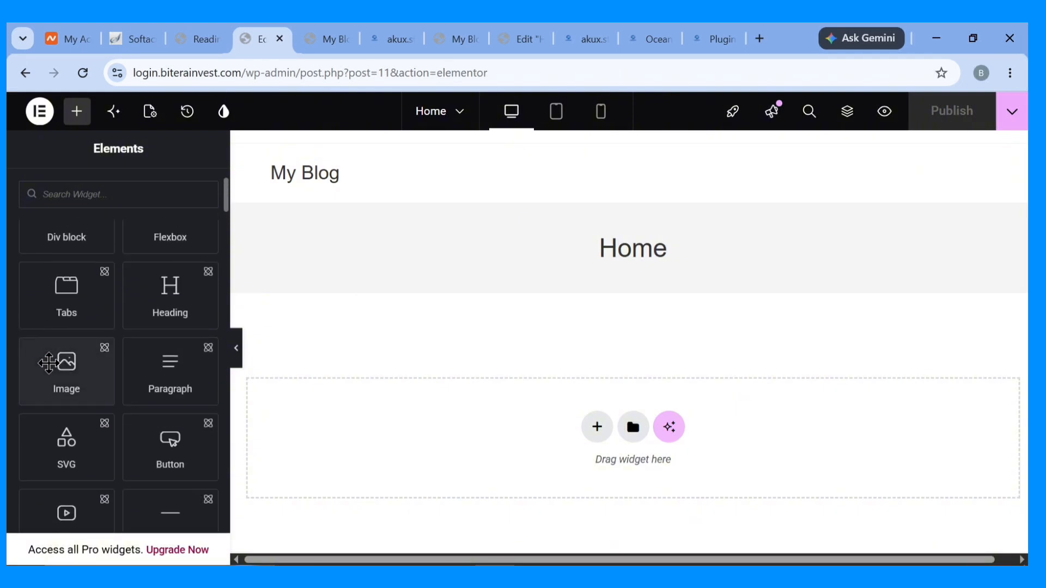
scroll(77, 288, up, 2)
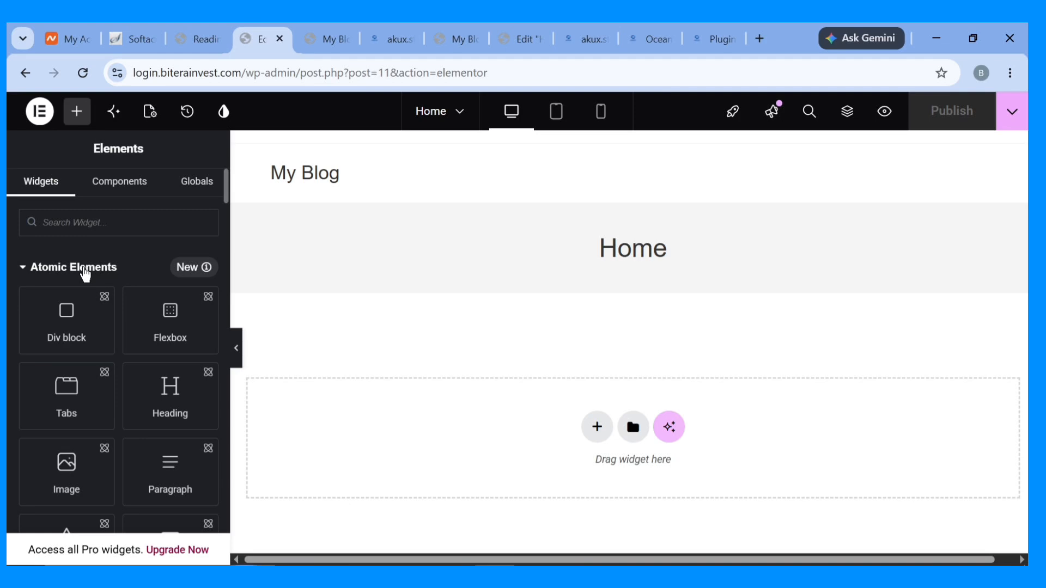
Open Elementor's editor settings from the WordPress dashboard and deactivate the Atomic Editor.
click(194, 34)
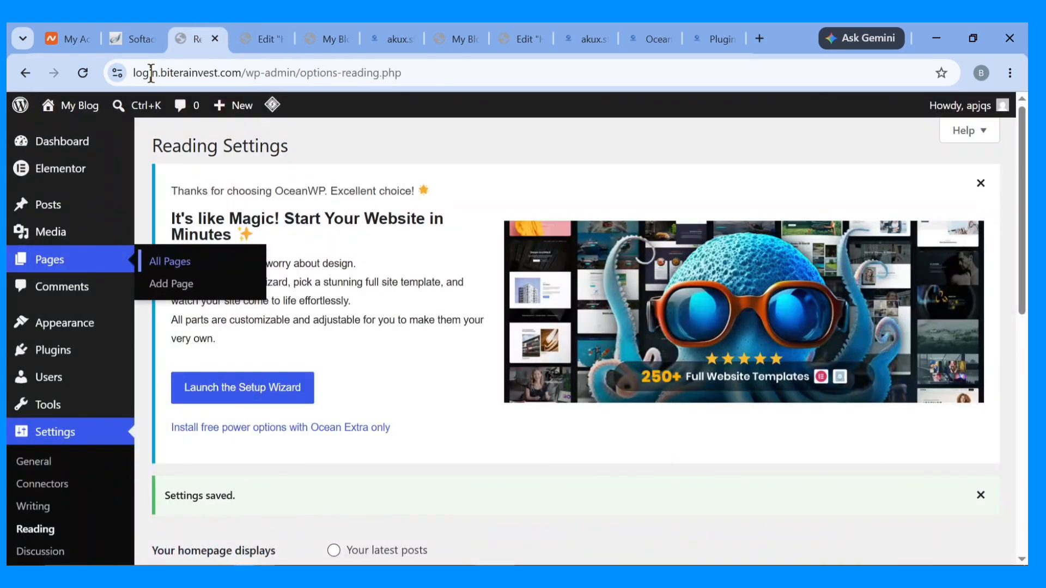
scroll(31, 365, down, 6)
scroll(82, 262, up, 6)
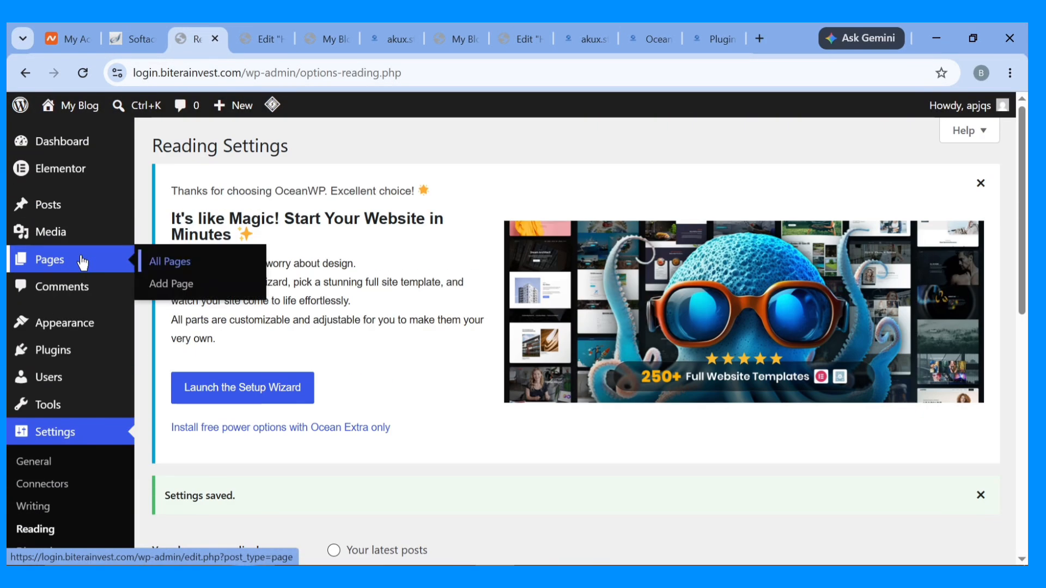
mouse_move(60, 168)
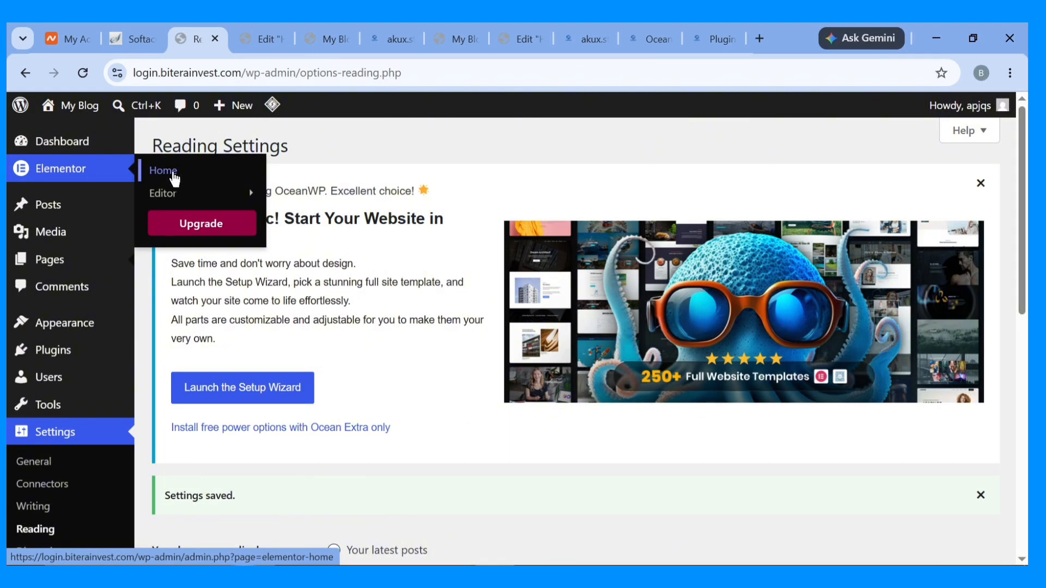
mouse_move(190, 200)
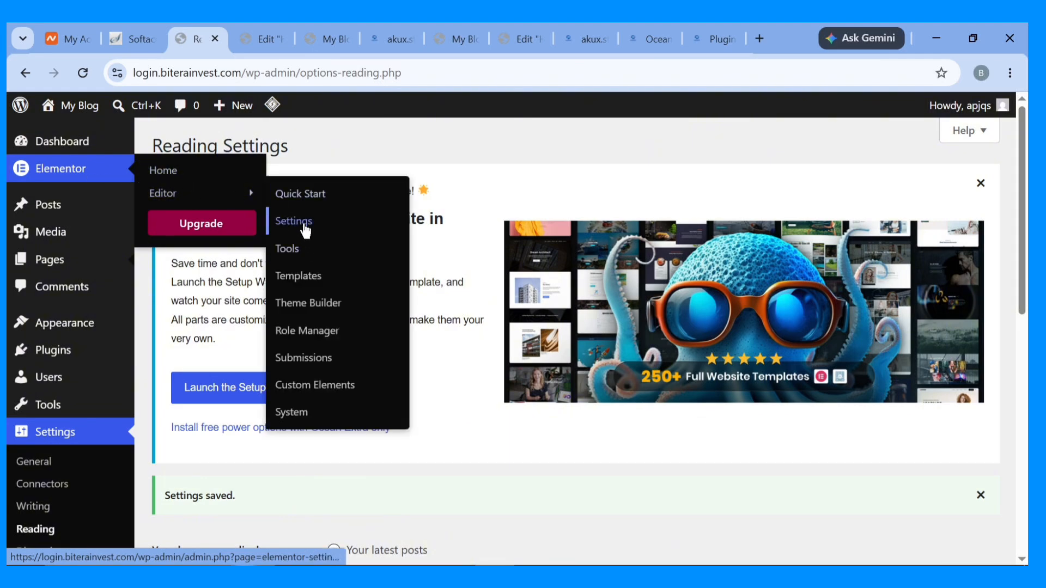
click(306, 229)
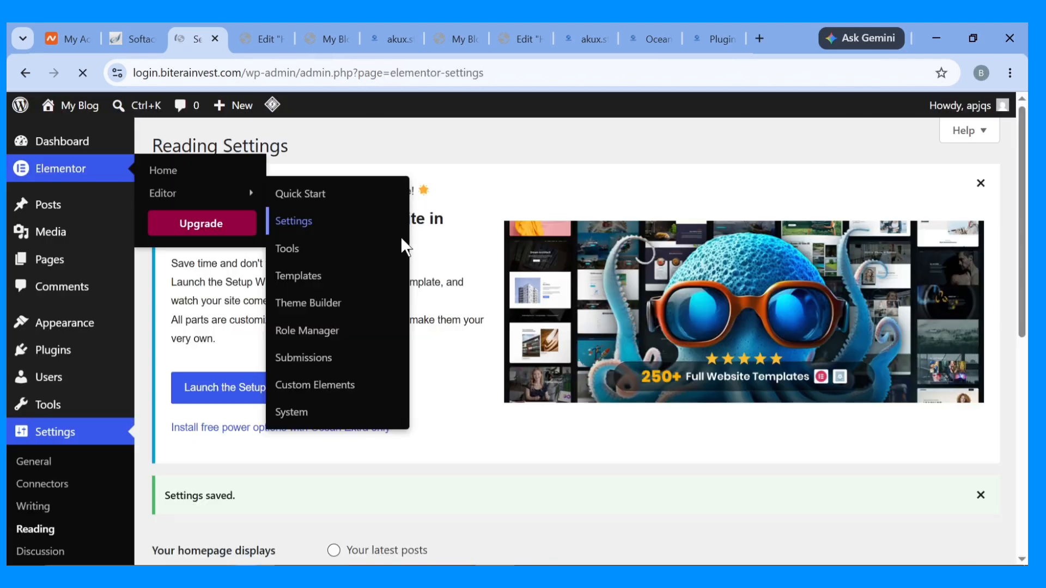
scroll(765, 323, down, 3)
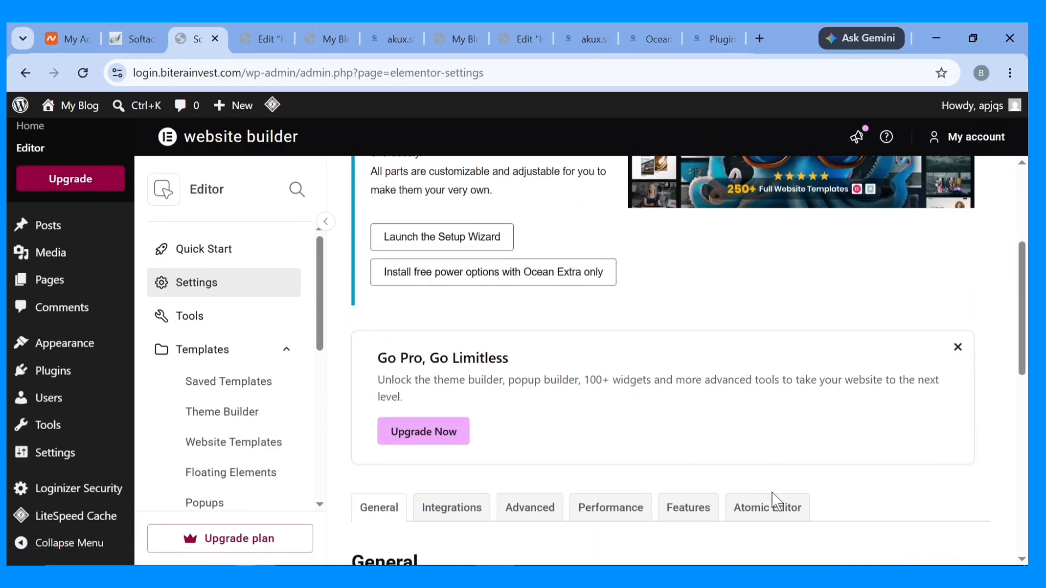
click(744, 507)
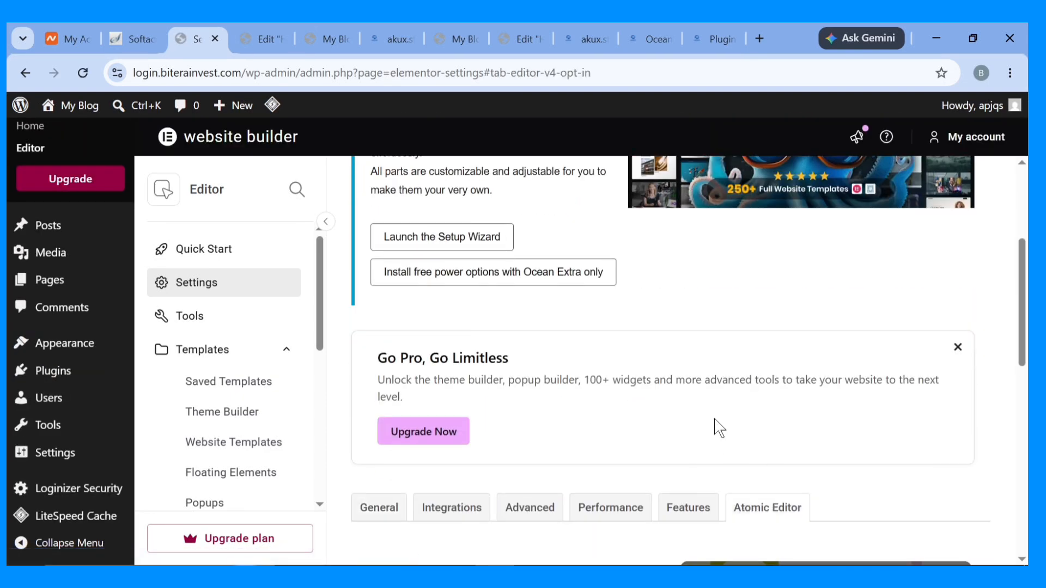
scroll(715, 419, down, 10)
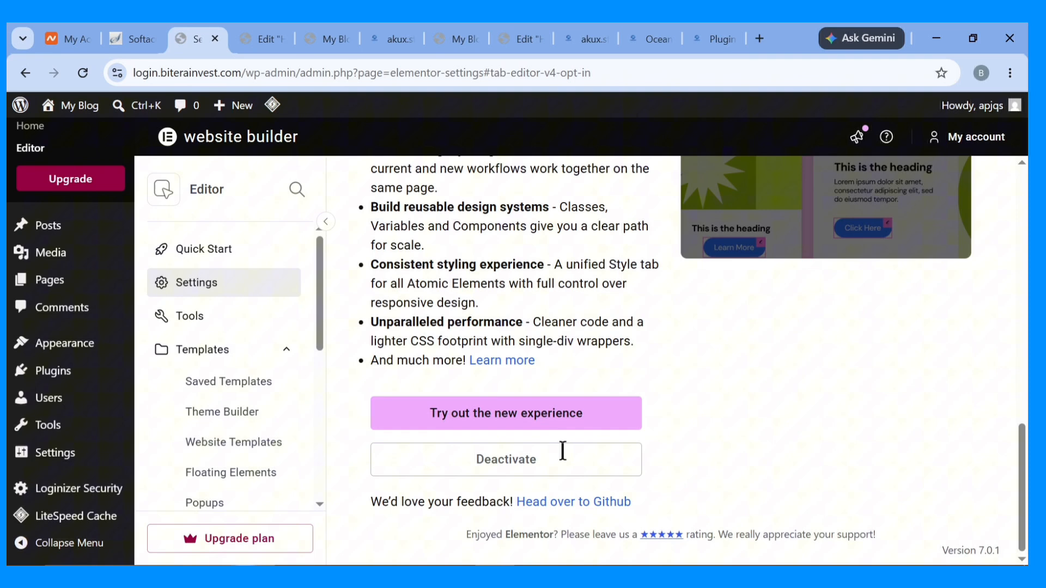
click(490, 411)
Reload the Home page's Elementor editor and dismiss the Meet Angie and Atomic Elements promotions.
click(252, 30)
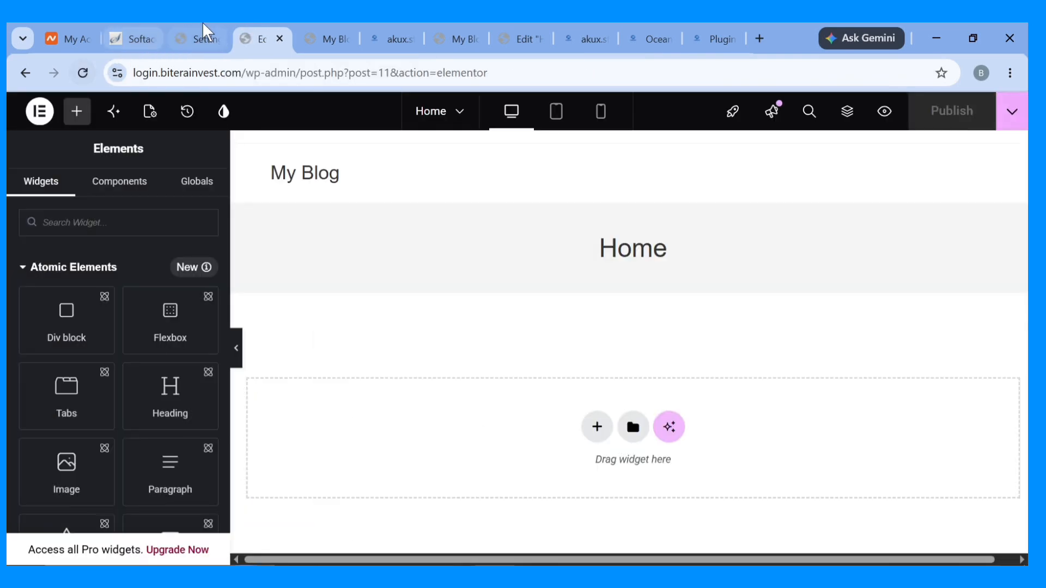
click(82, 74)
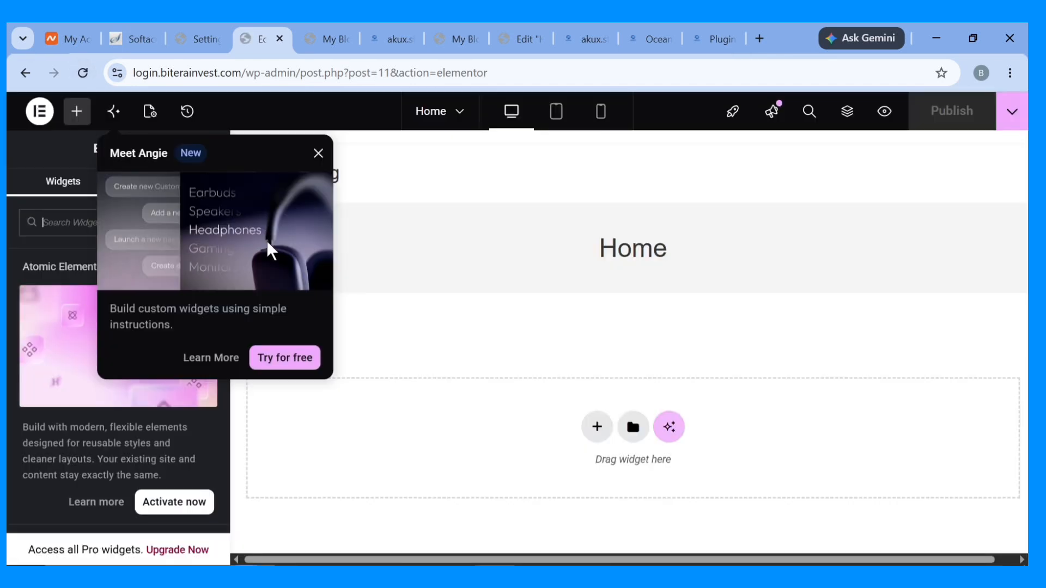
click(318, 153)
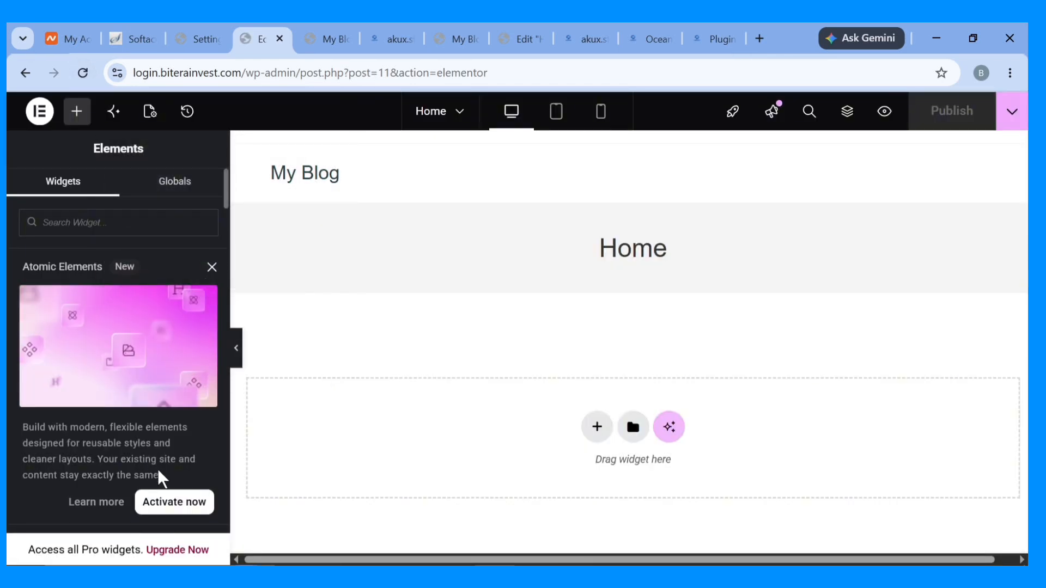
click(212, 270)
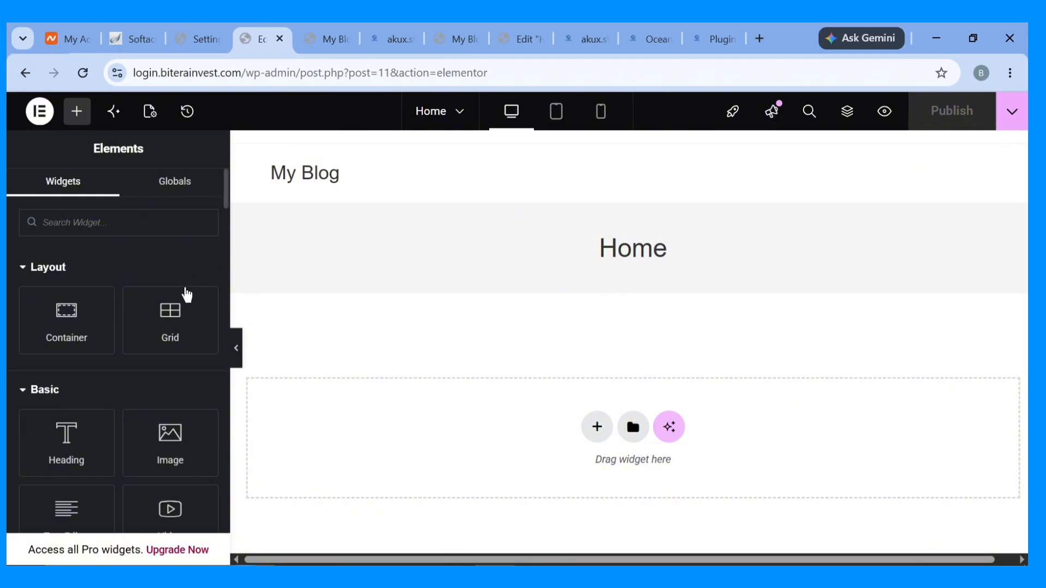
Add a column-direction Flexbox container to the Home page and nest another container inside it.
click(596, 430)
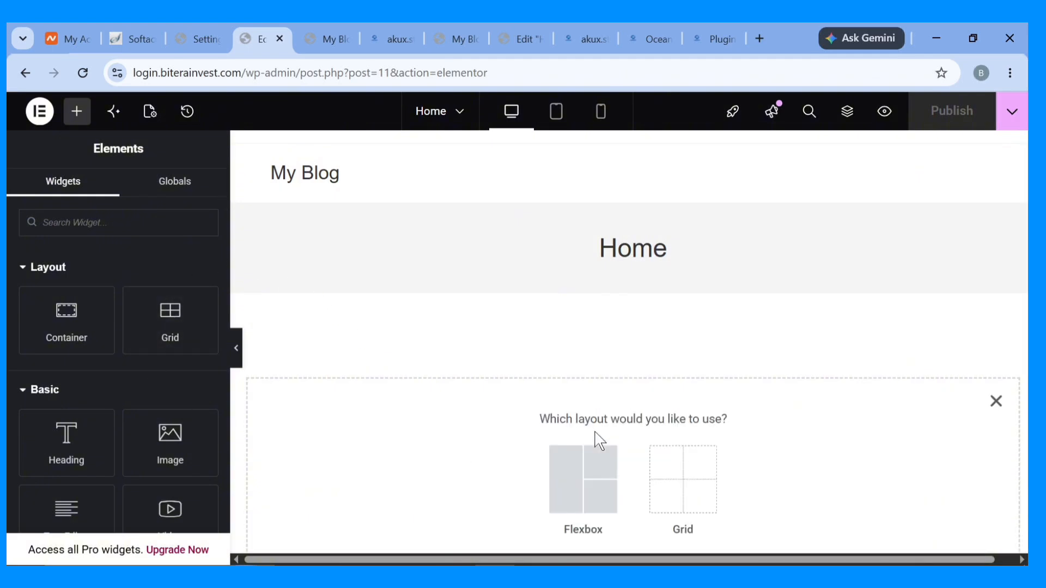
click(581, 485)
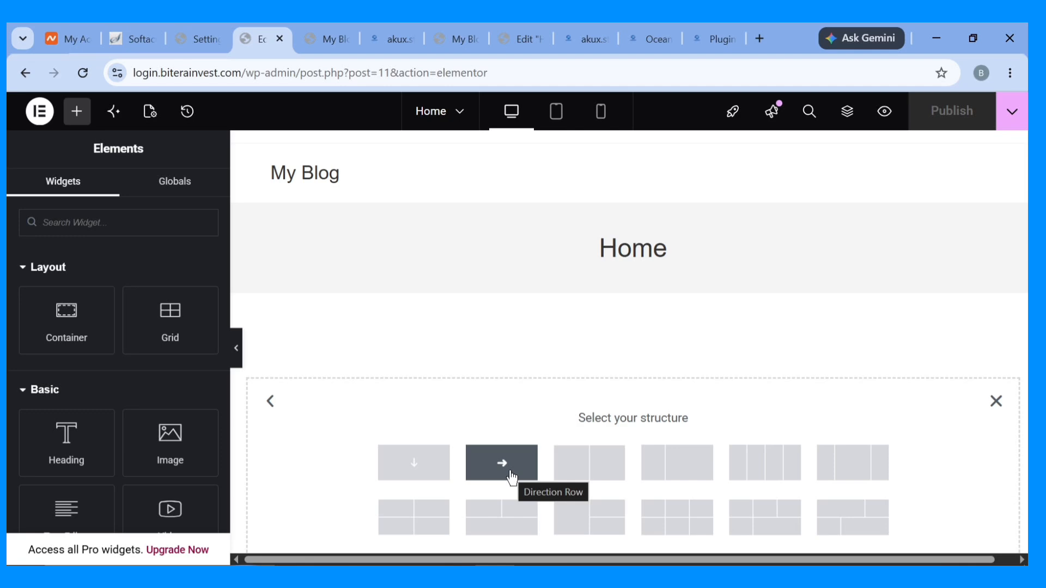
click(415, 470)
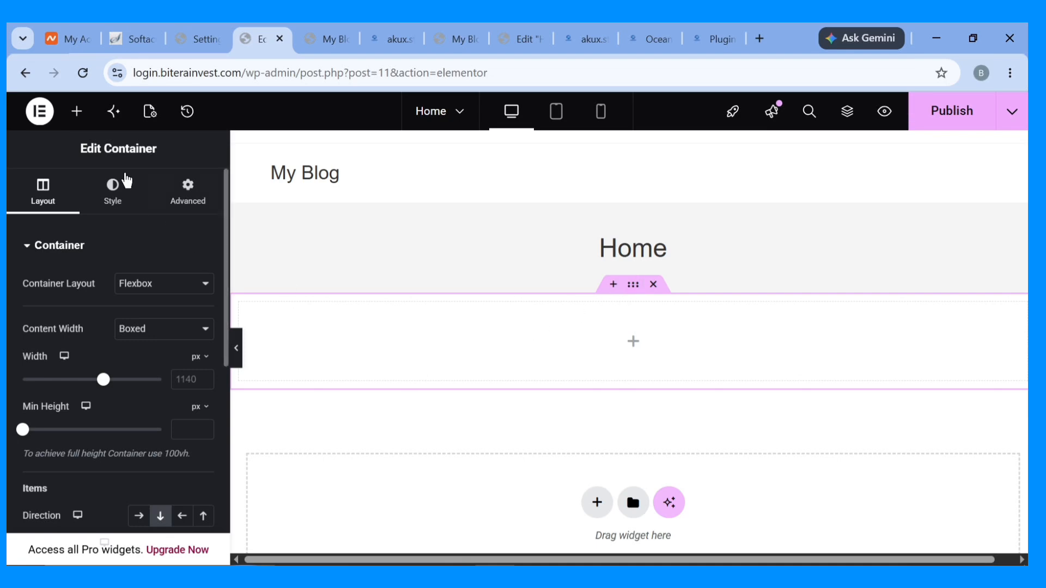
click(76, 119)
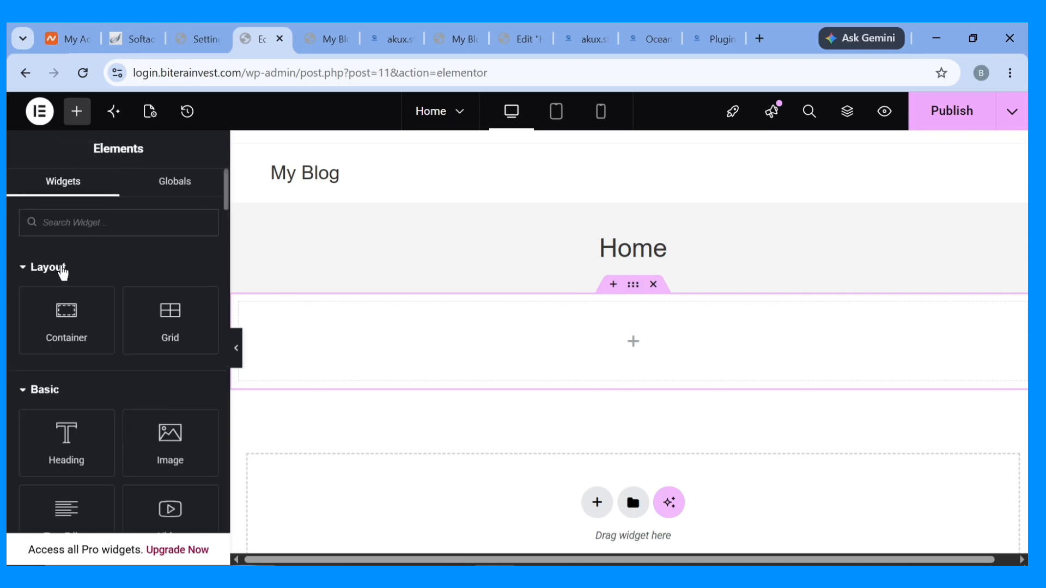
drag(65, 322, 507, 320)
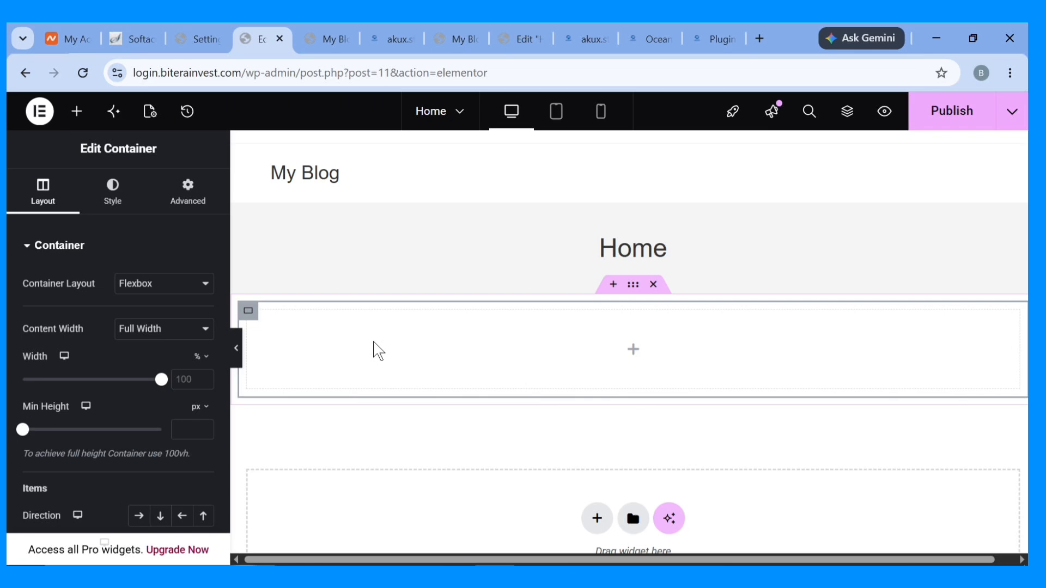
Add a Heading widget inside the nested container and select its placeholder title text.
click(76, 112)
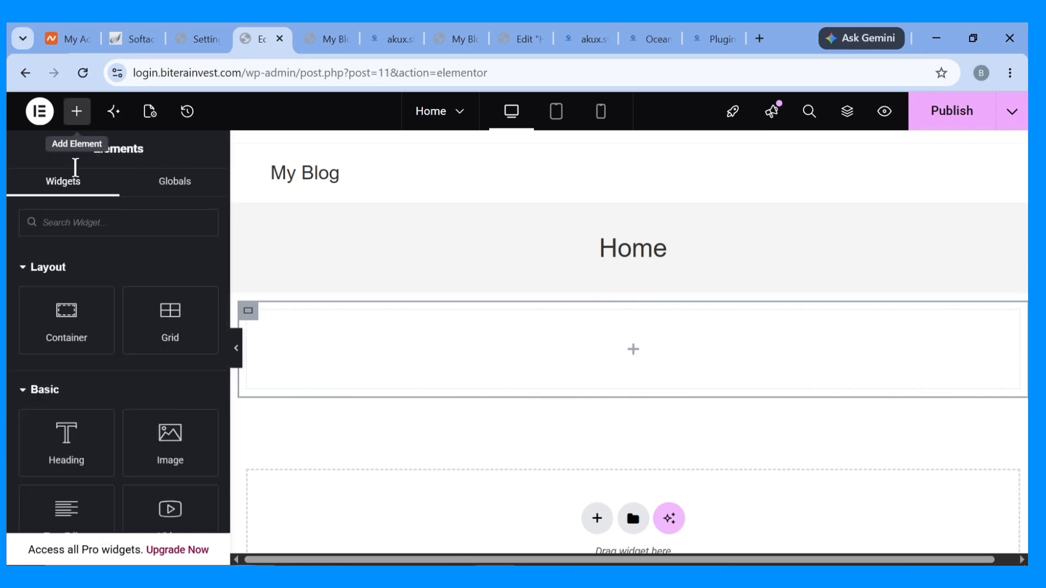
scroll(104, 495, down, 5)
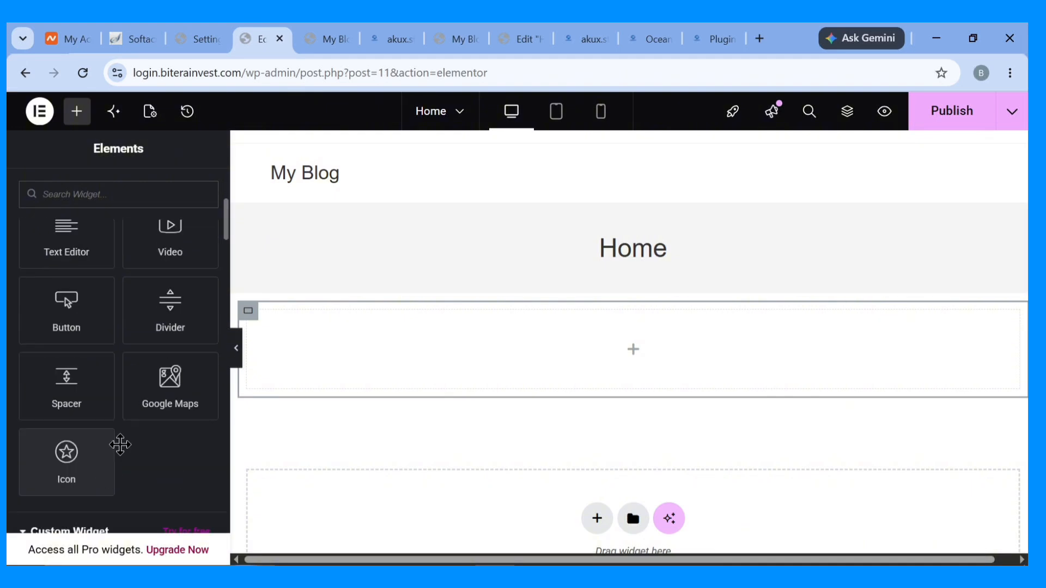
scroll(88, 305, up, 4)
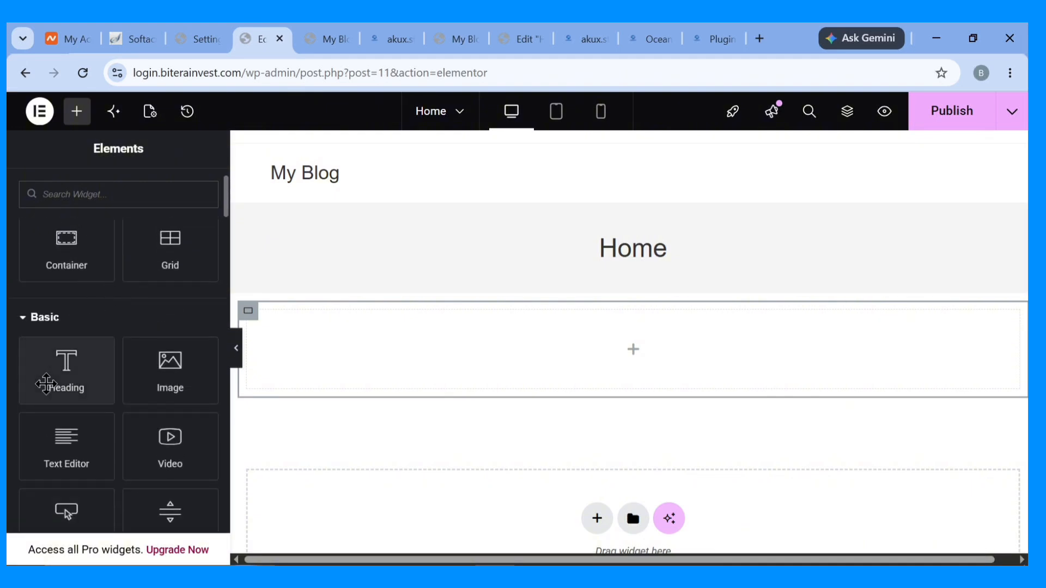
drag(46, 384, 461, 339)
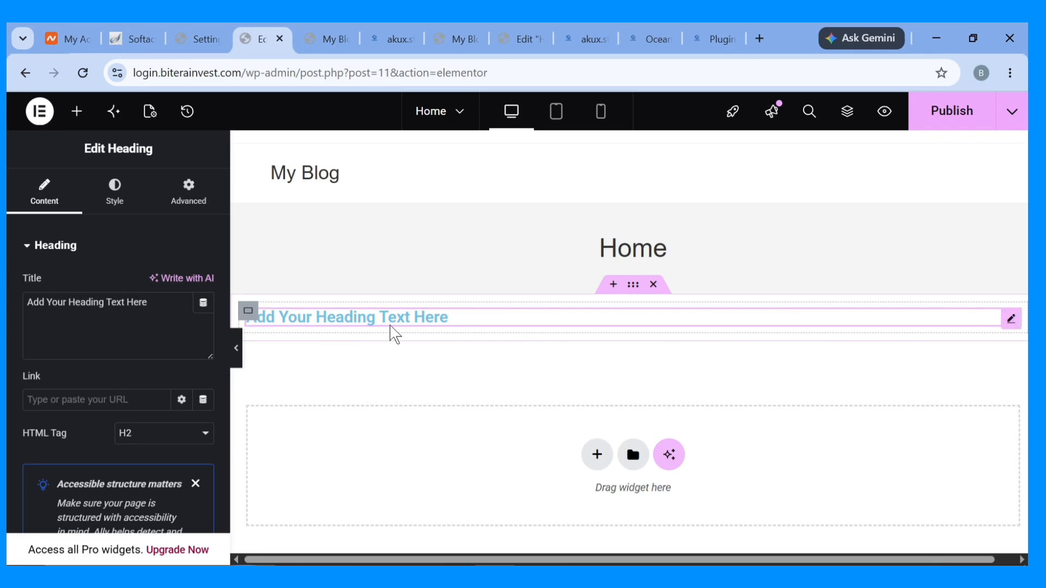
key(ctrl+a)
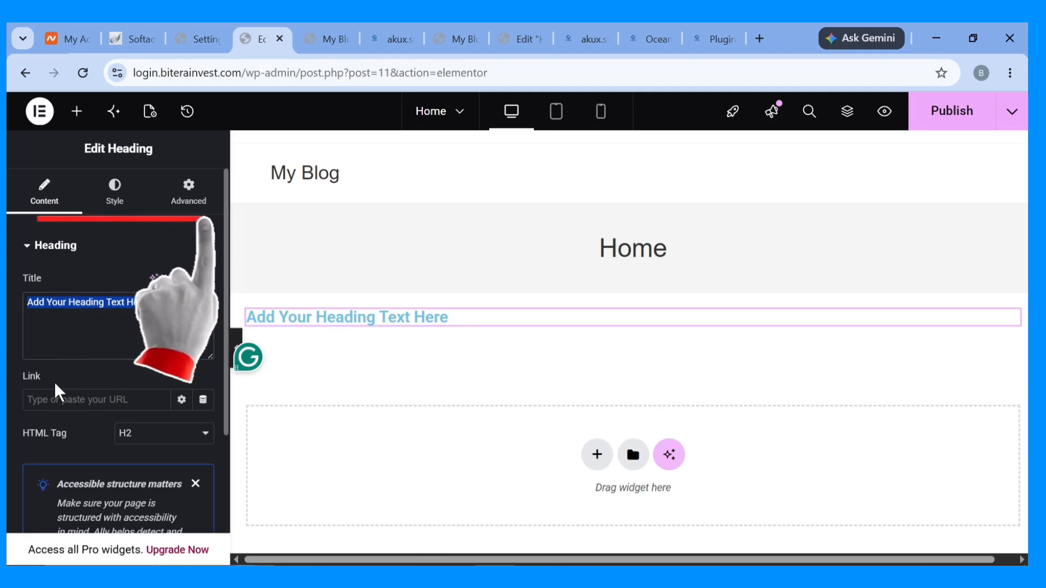
Examine the heading's typography options, including its text transform choices and spacing settings.
click(121, 215)
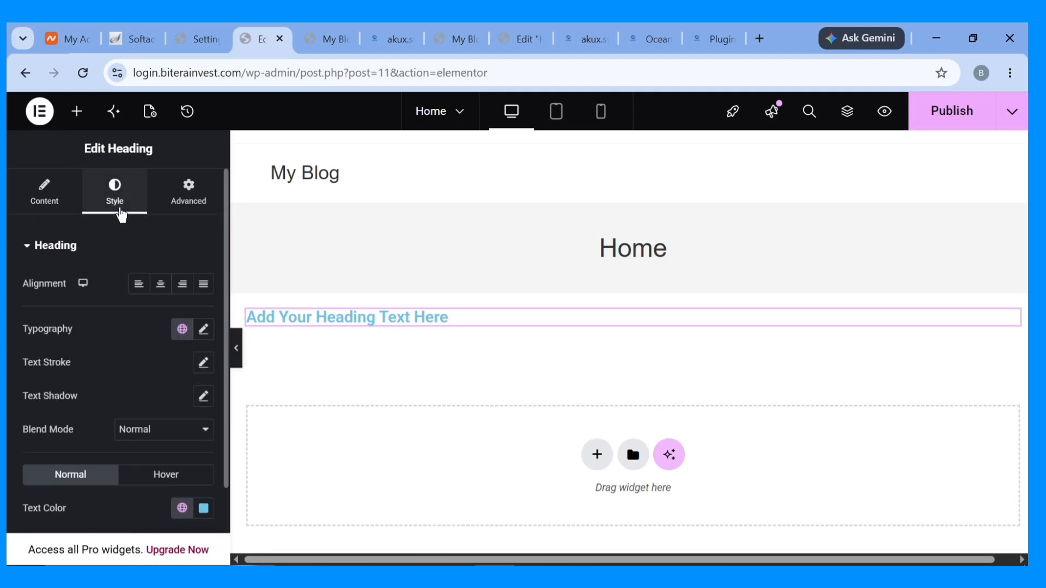
click(202, 330)
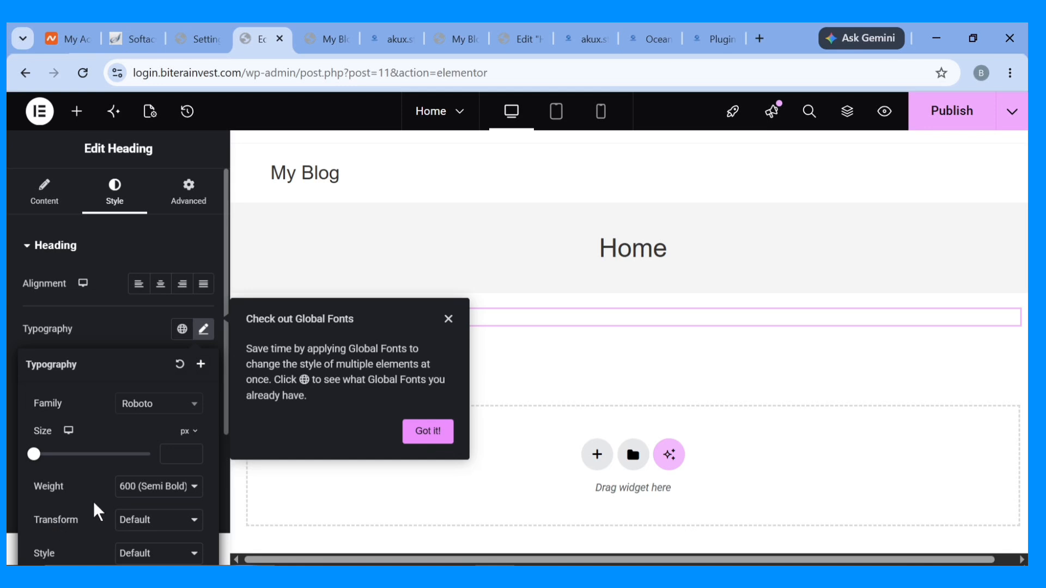
click(140, 526)
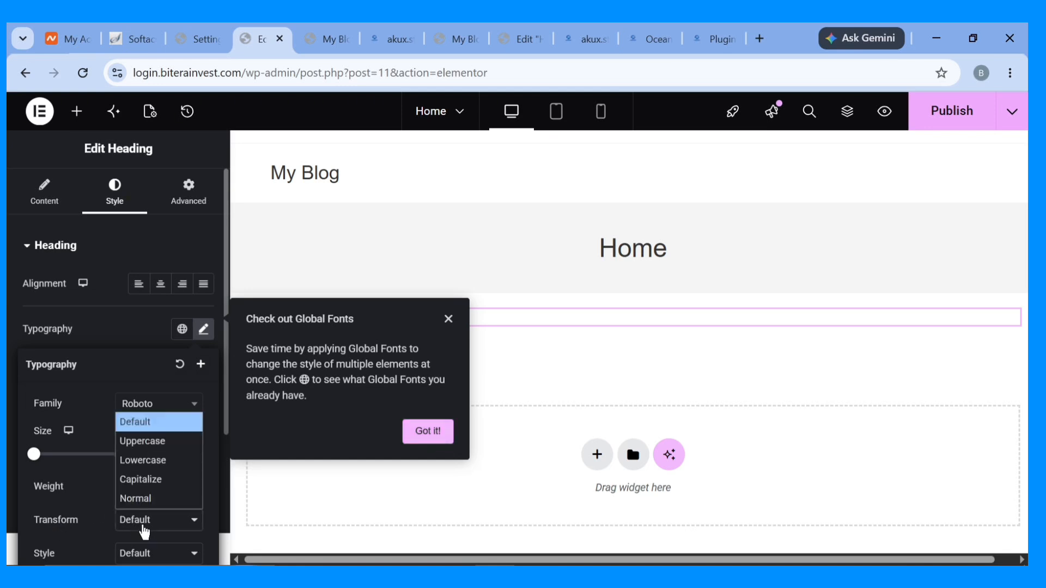
click(98, 518)
scroll(98, 518, down, 4)
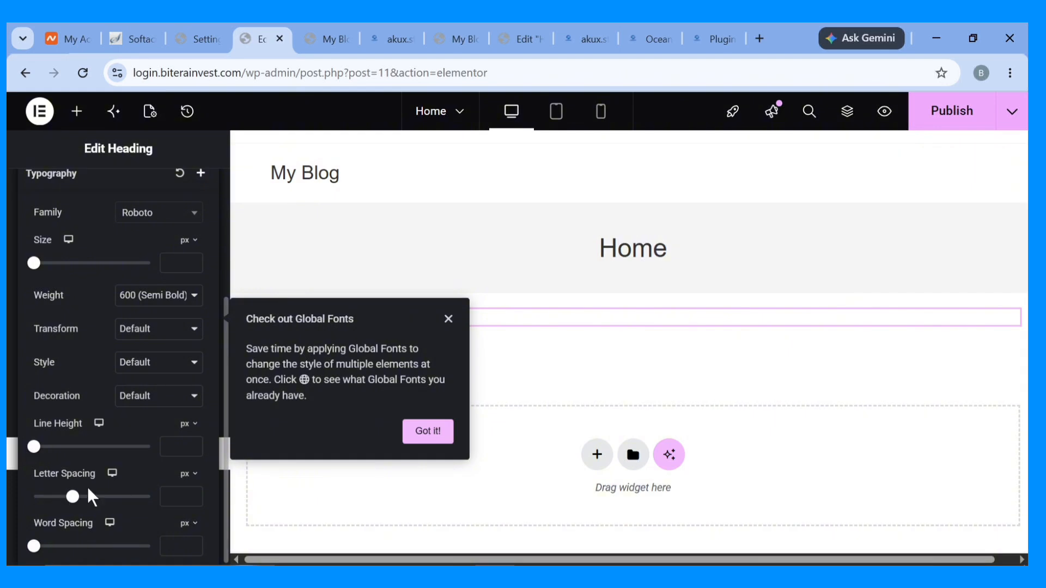
click(13, 355)
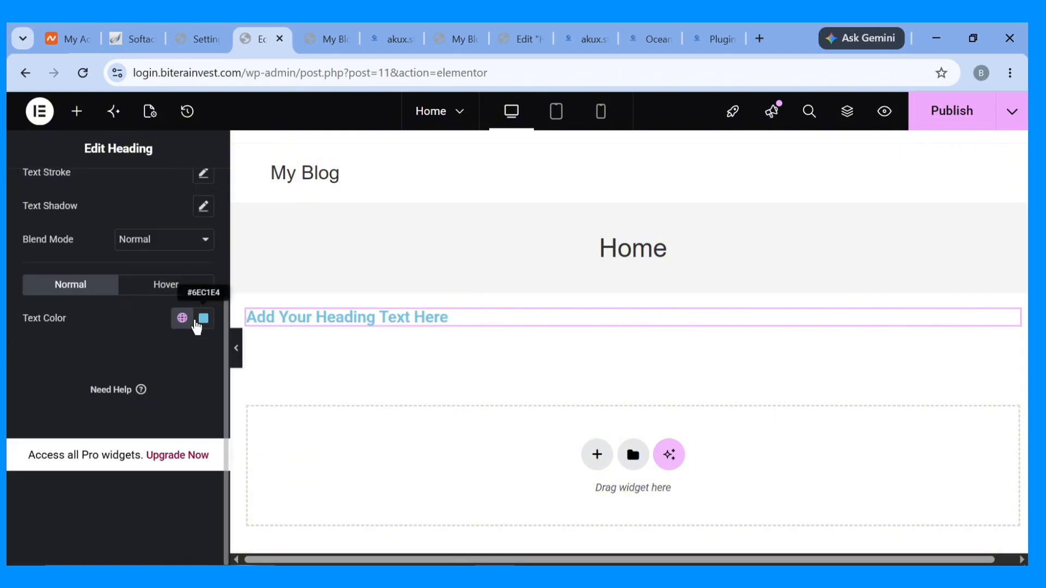
Set the placeholder heading's text color to black (#000000).
click(203, 319)
drag(166, 307, 111, 354)
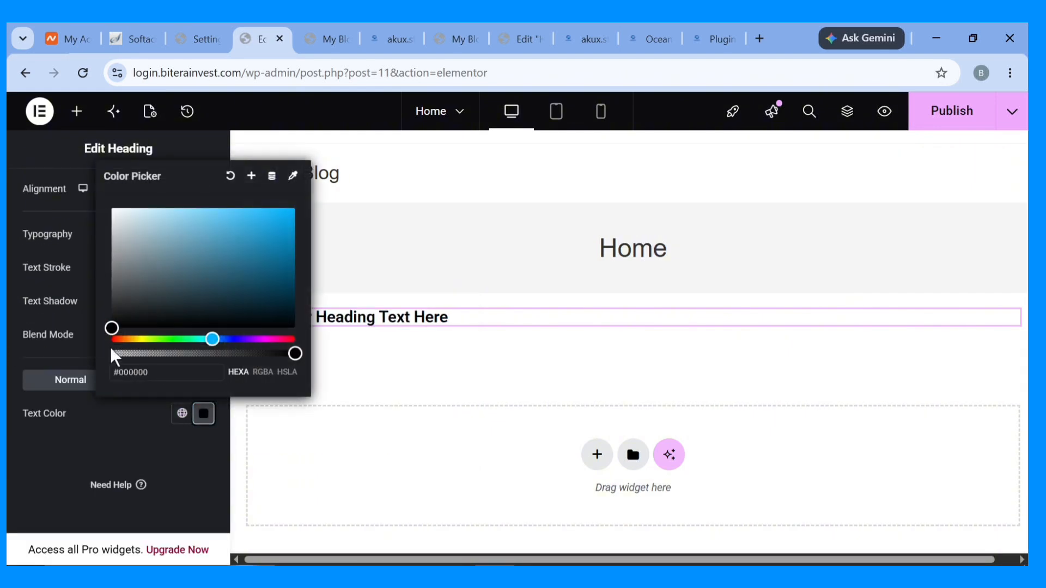
click(19, 426)
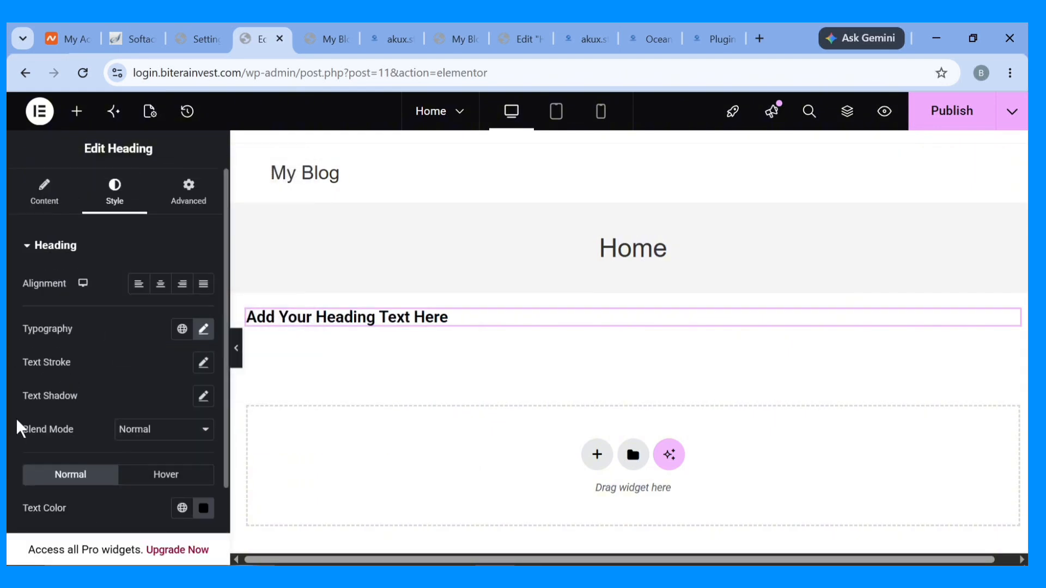
Examine the heading's advanced layout and motion effects settings.
click(183, 218)
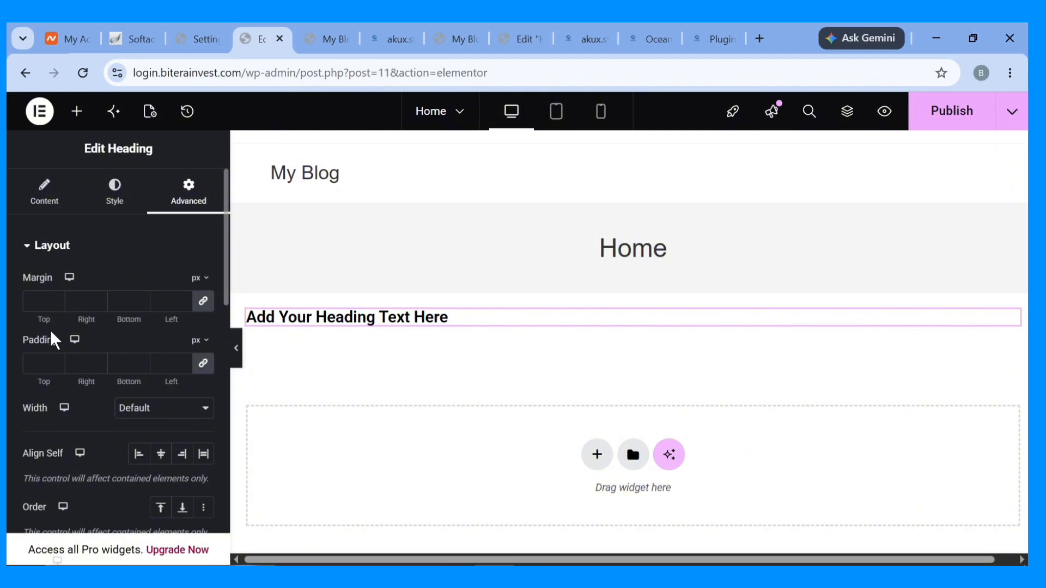
scroll(42, 414, down, 5)
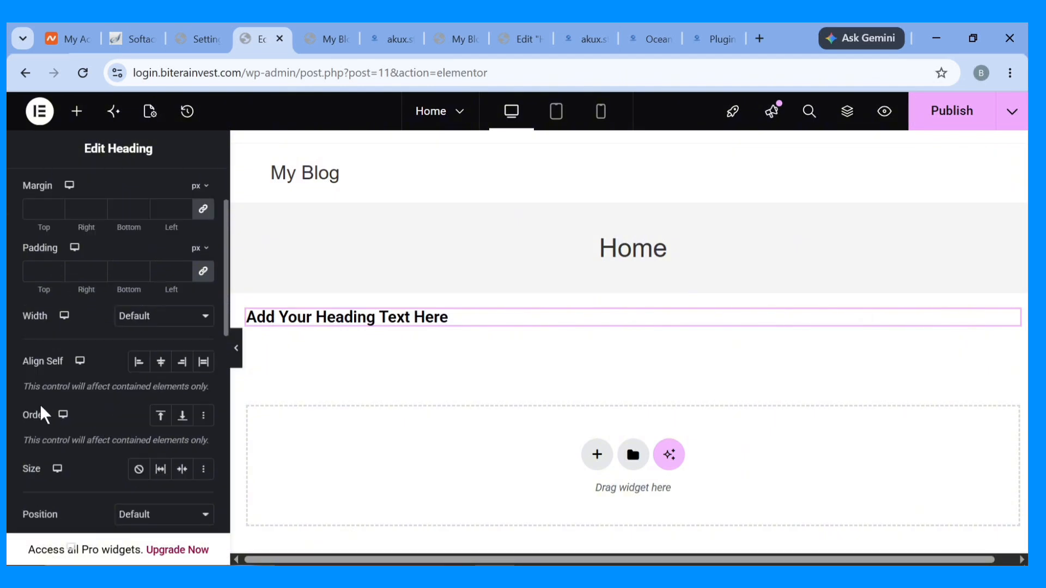
scroll(42, 414, up, 5)
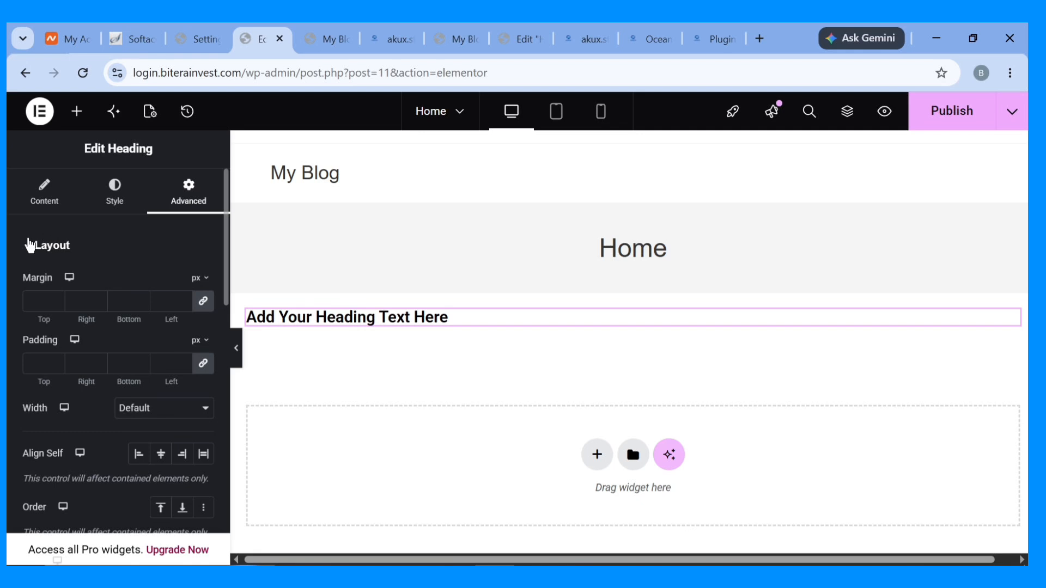
click(29, 245)
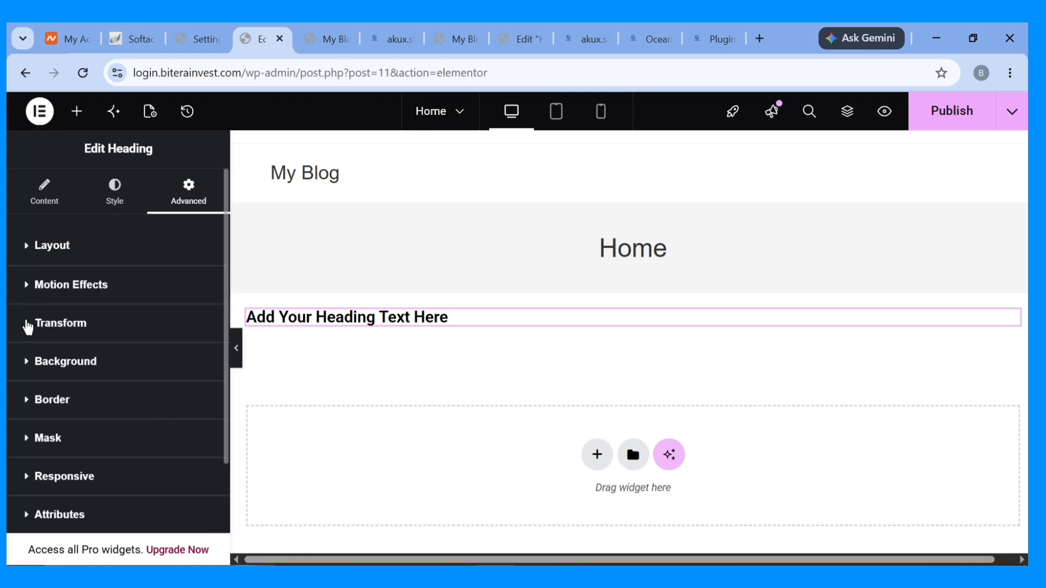
click(34, 282)
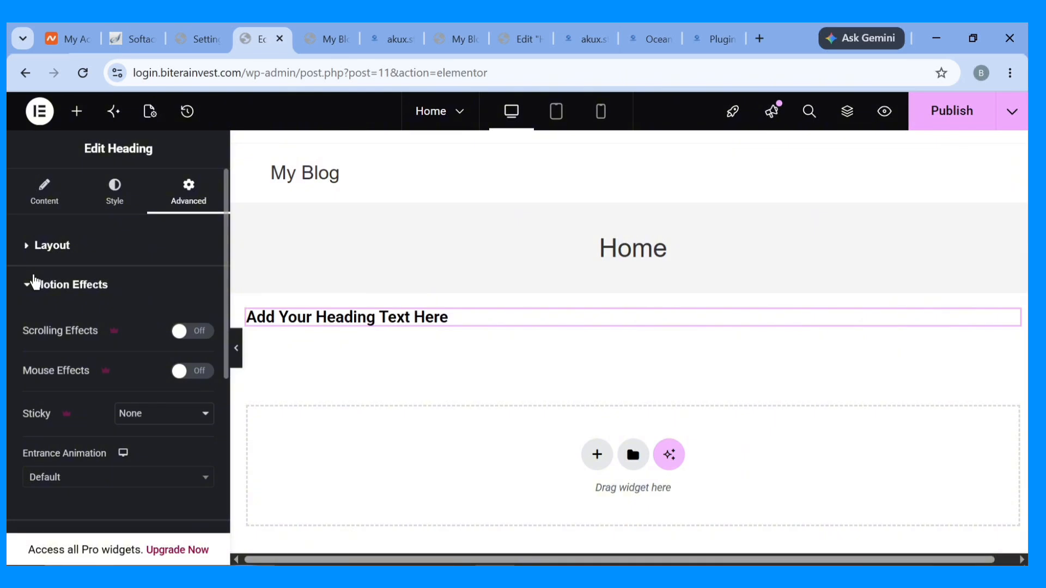
click(33, 285)
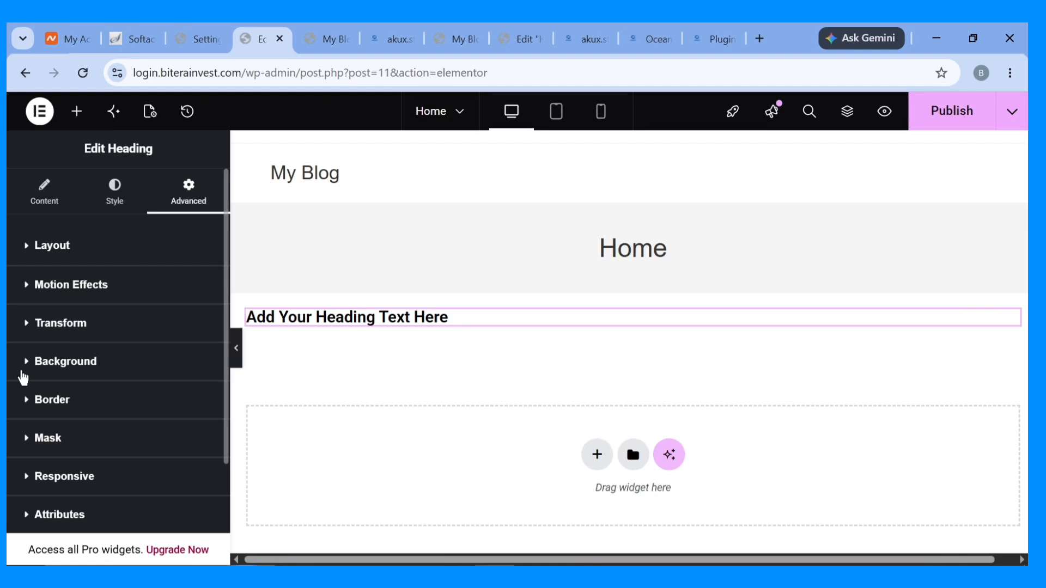
Delete the container holding the placeholder heading and add a Flexbox container with two equal columns.
mouse_move(594, 323)
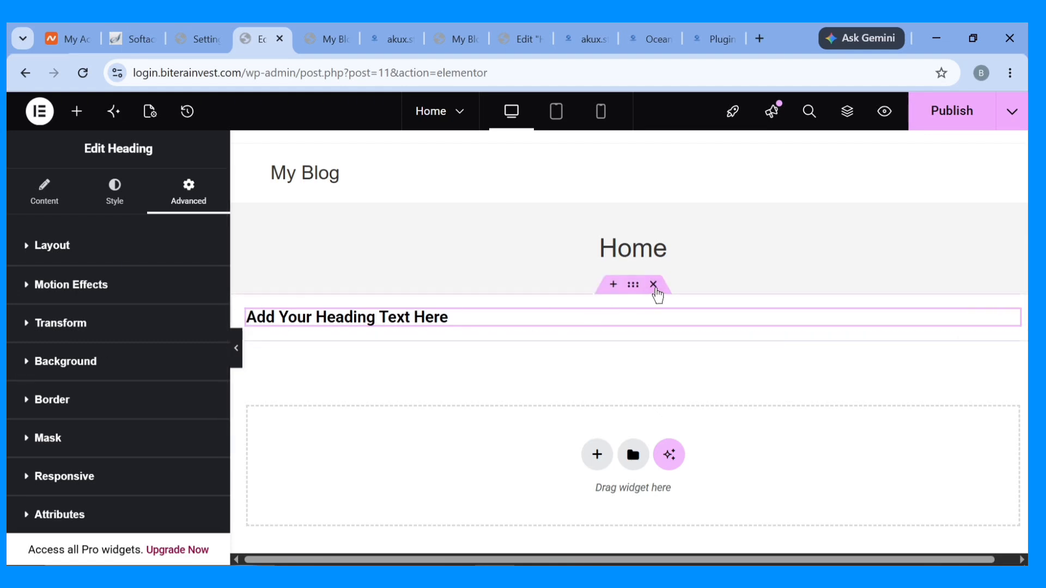
click(654, 285)
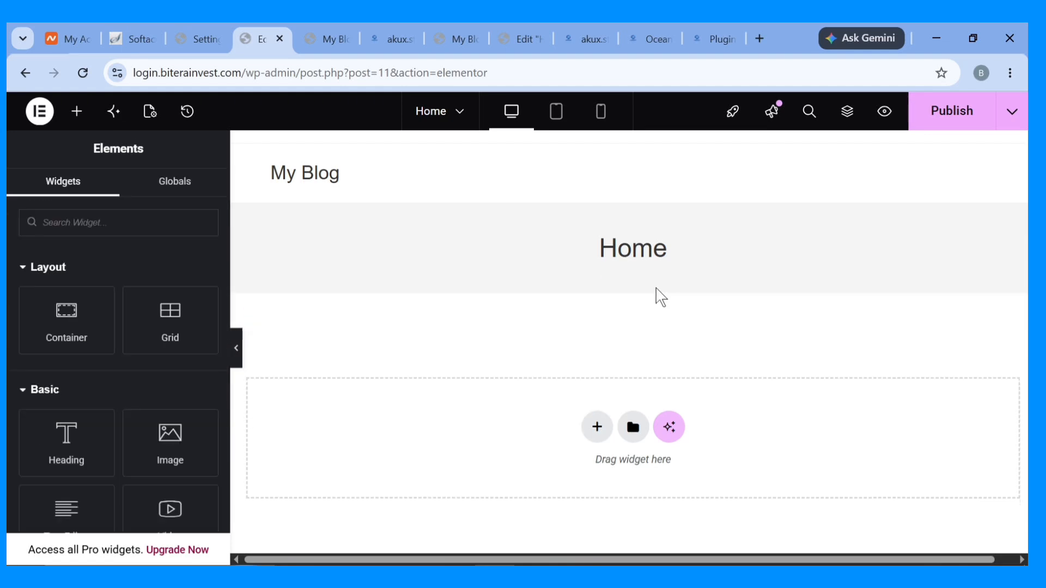
click(596, 427)
click(589, 467)
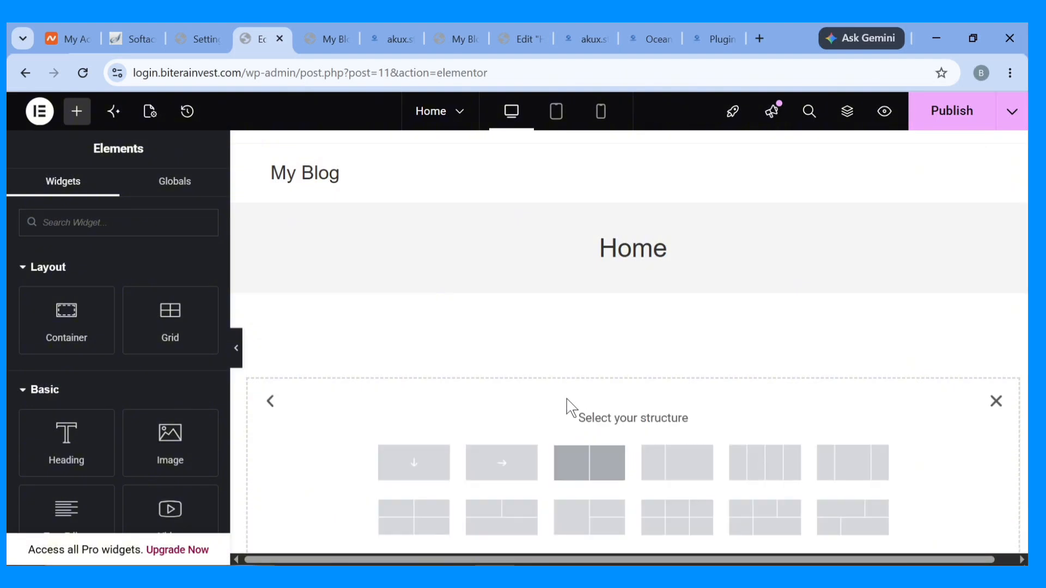
click(589, 474)
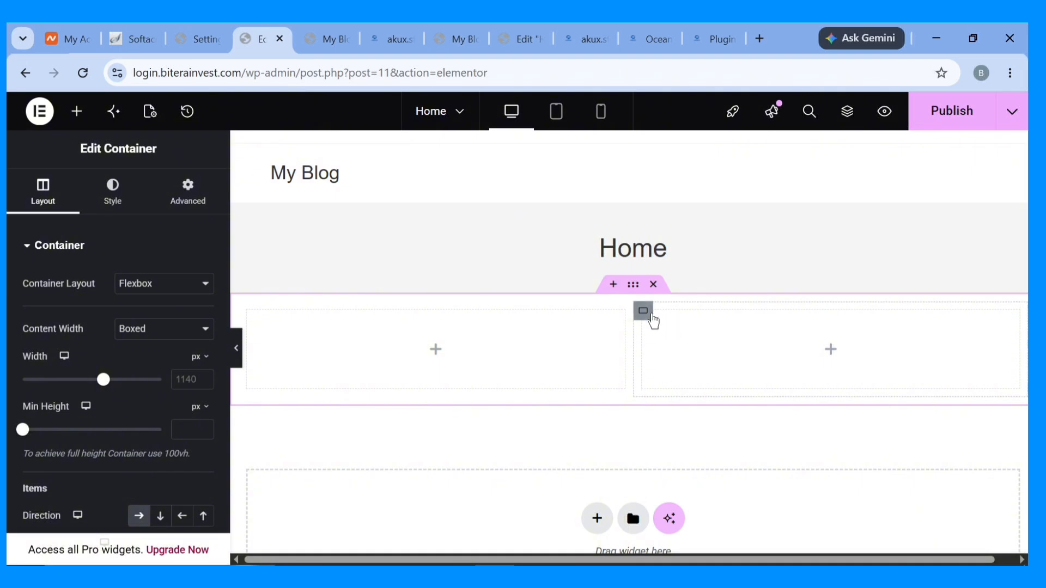
click(652, 316)
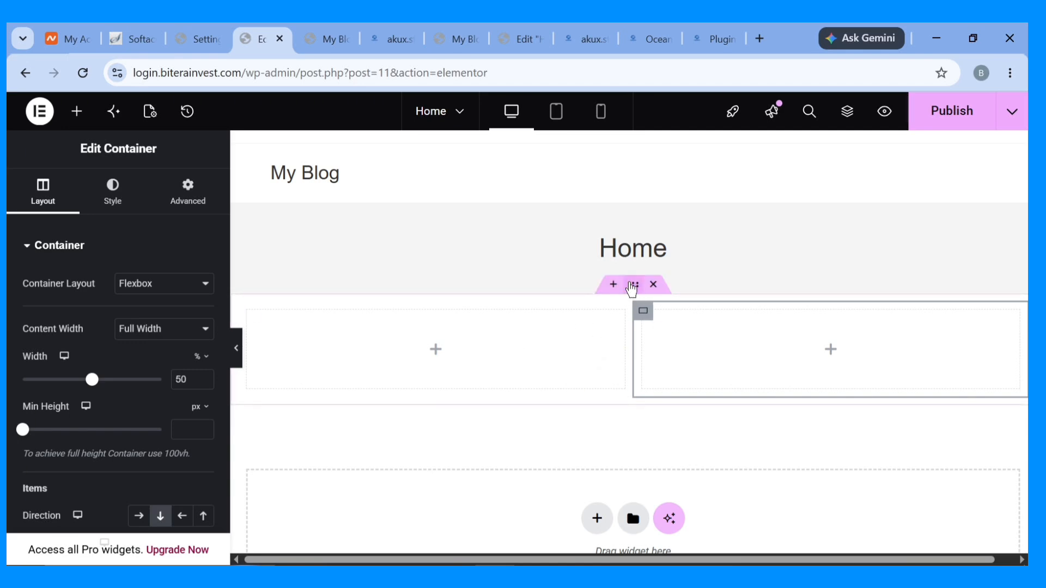
click(632, 286)
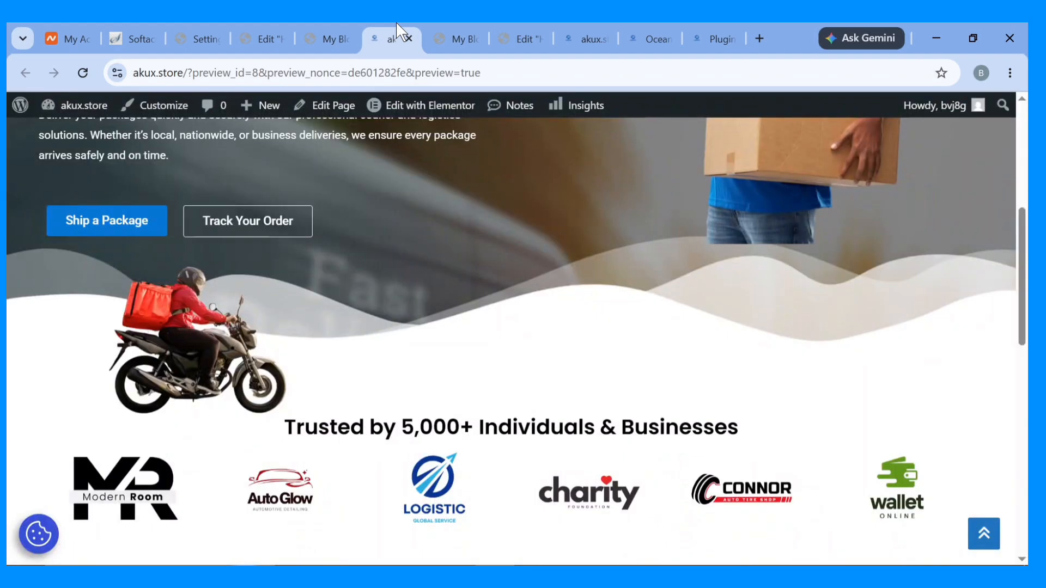
Review the hero section of the akux.store preview page and return to the Home page editor.
scroll(301, 260, up, 5)
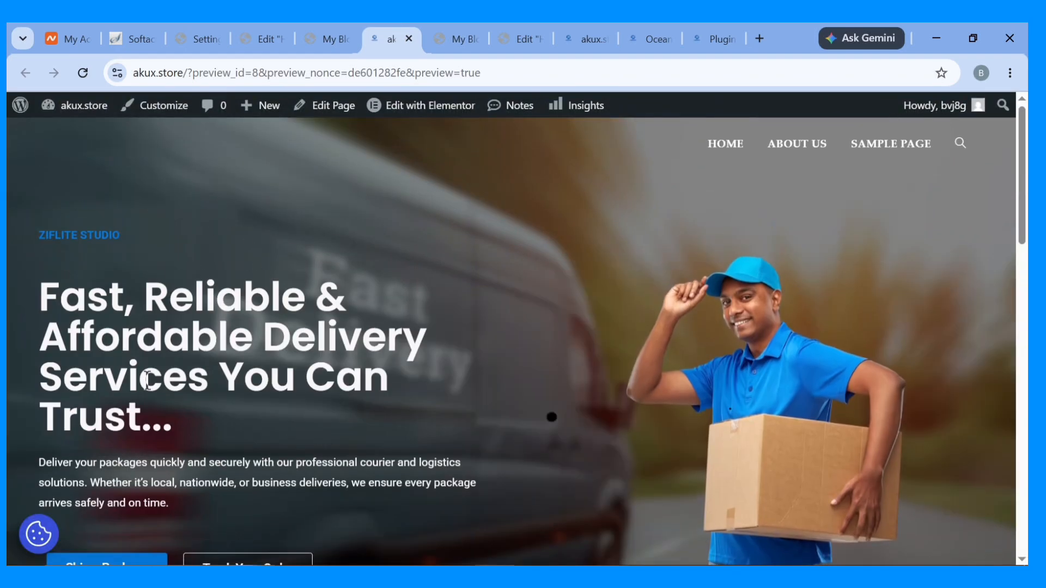
scroll(168, 493, down, 2)
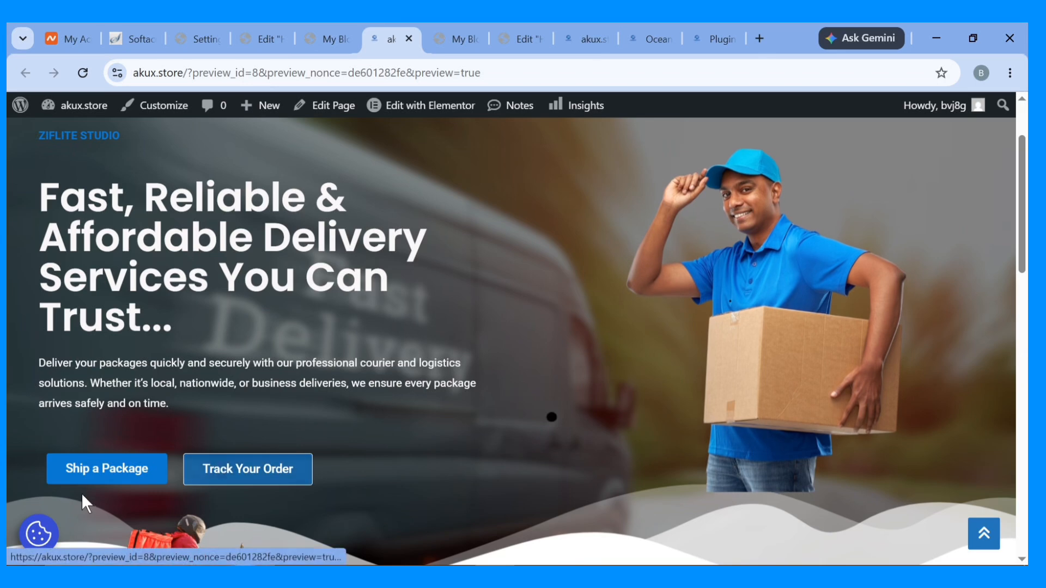
click(267, 33)
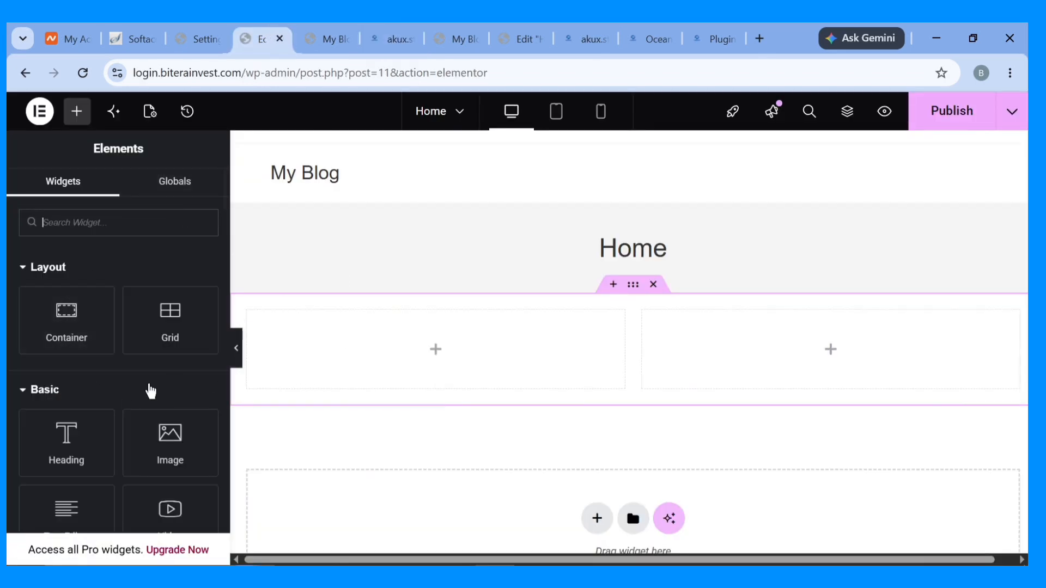
Add a Heading widget to the left column, titled "Fast, Reliable & Affordable Delivery Services You Can Trust..." as on the akux.store preview.
drag(65, 433, 318, 351)
click(172, 326)
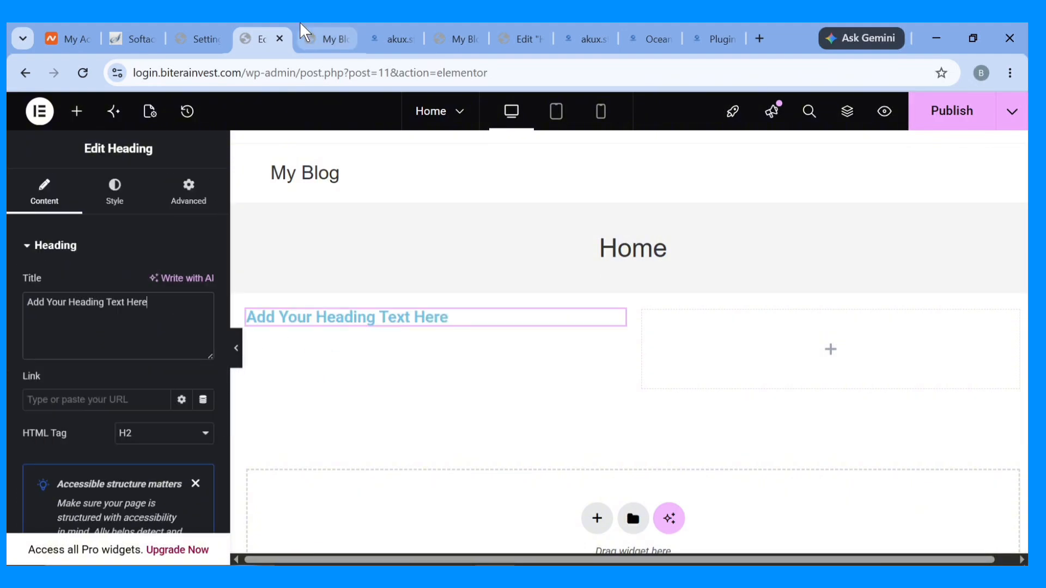
click(334, 21)
drag(354, 21, 317, 23)
click(261, 26)
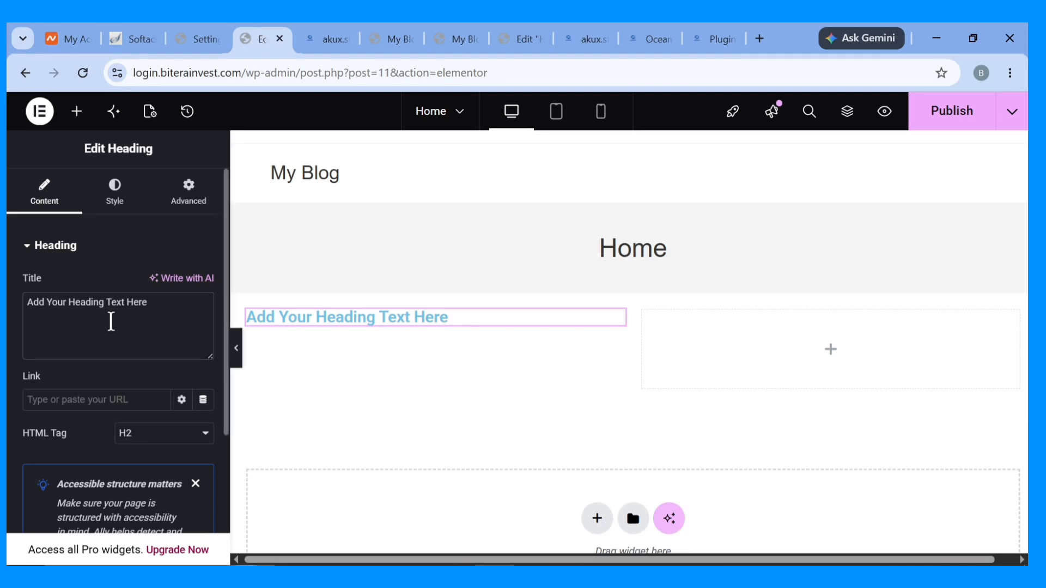
key(ctrl+a)
text(ZIFLITE STUDIO  Fast, Reliable & Affordable Delivery Services You Can Trust...)
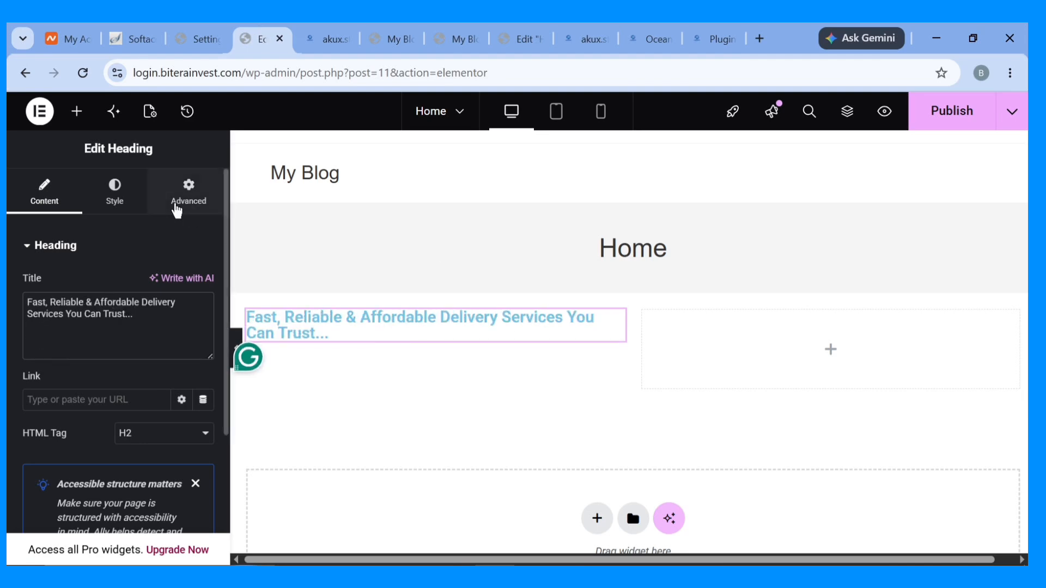
Set the delivery services heading's text color to near-black #060707, checking the heading on the akux.store preview.
click(112, 204)
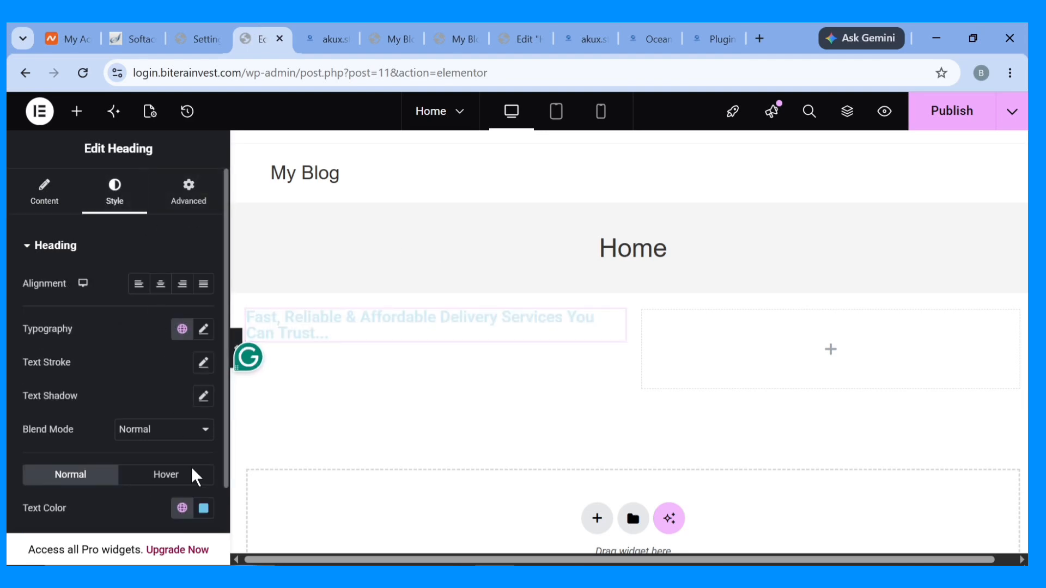
click(203, 508)
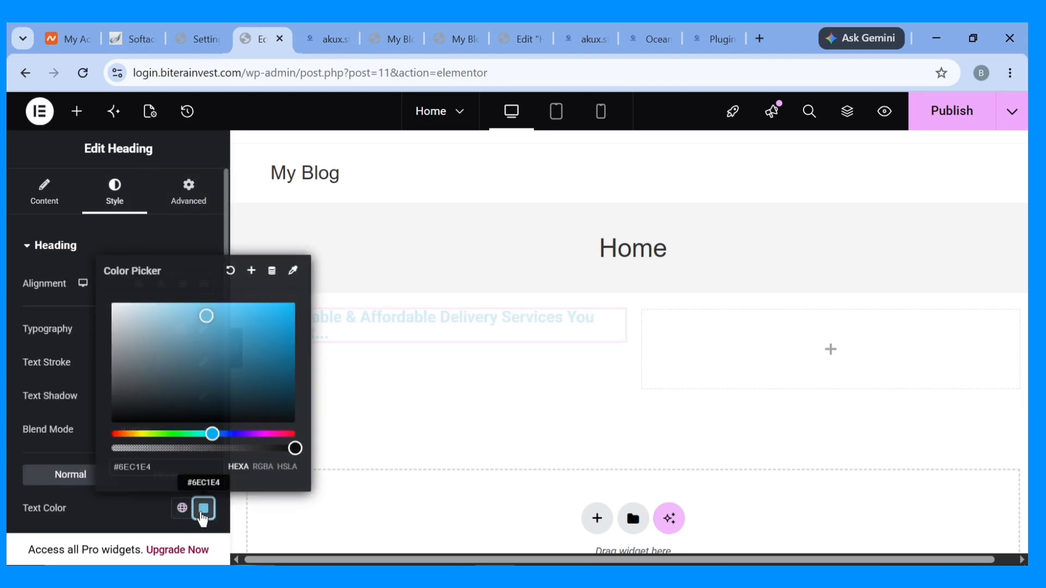
click(349, 23)
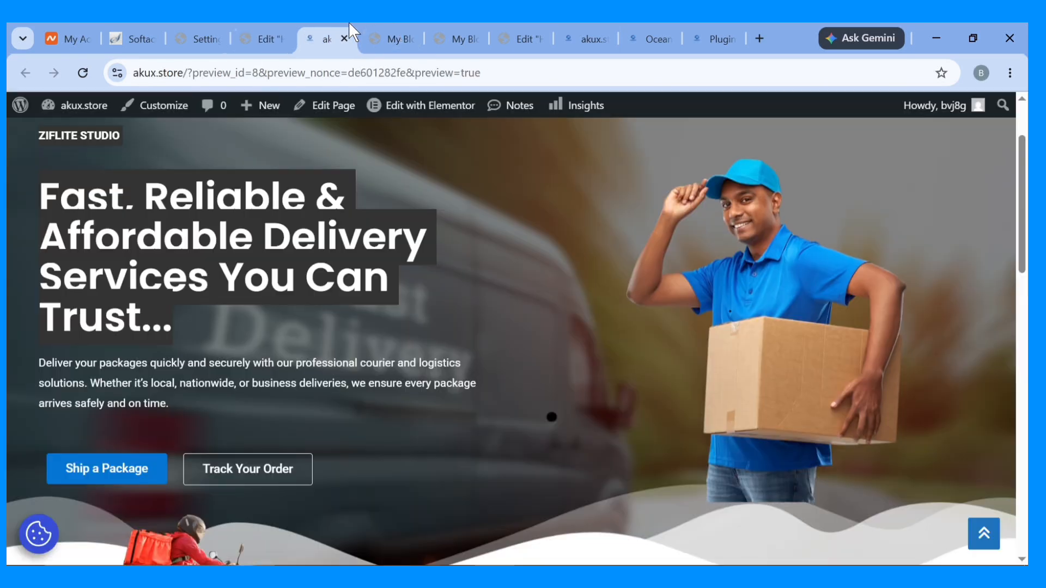
click(241, 23)
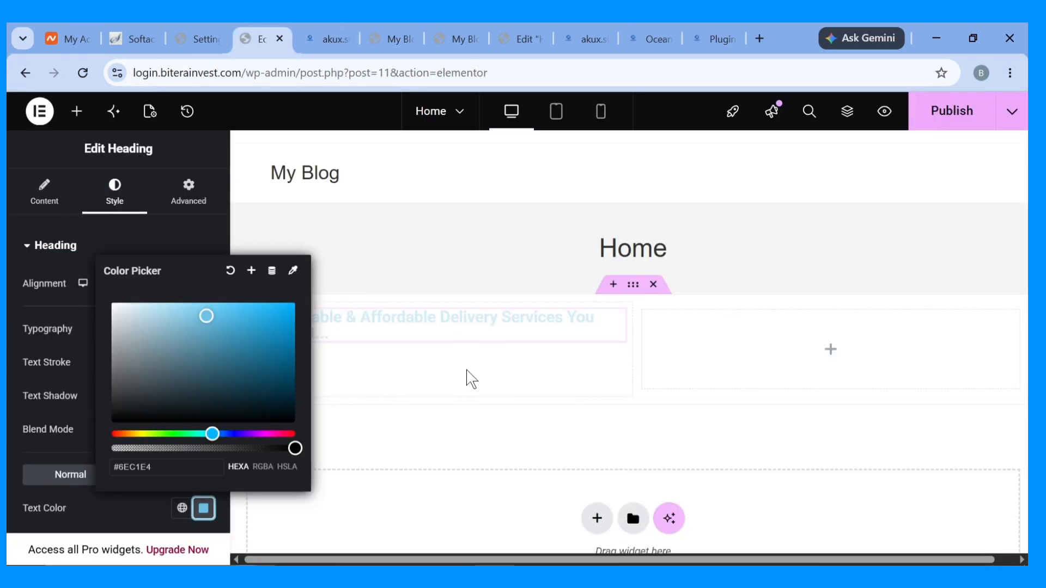
click(143, 419)
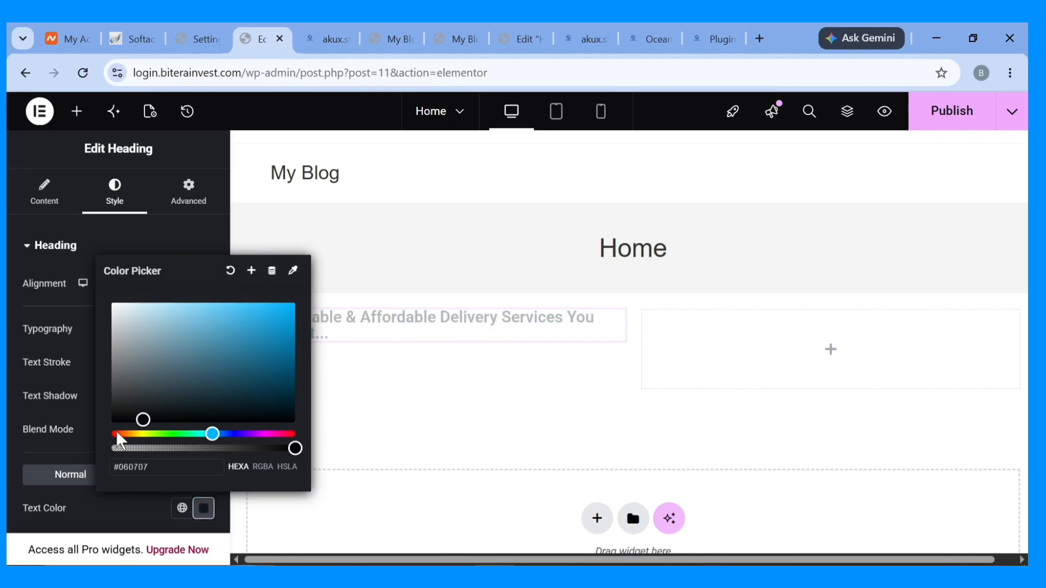
Set the delivery services heading's font to Poppins at 51 px and widen the left column slightly.
click(11, 387)
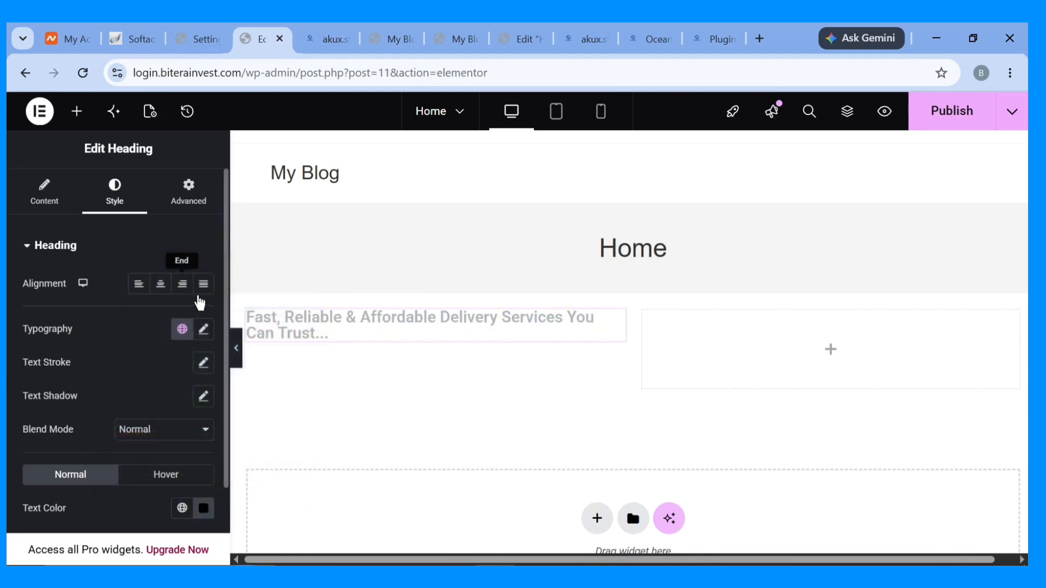
click(204, 331)
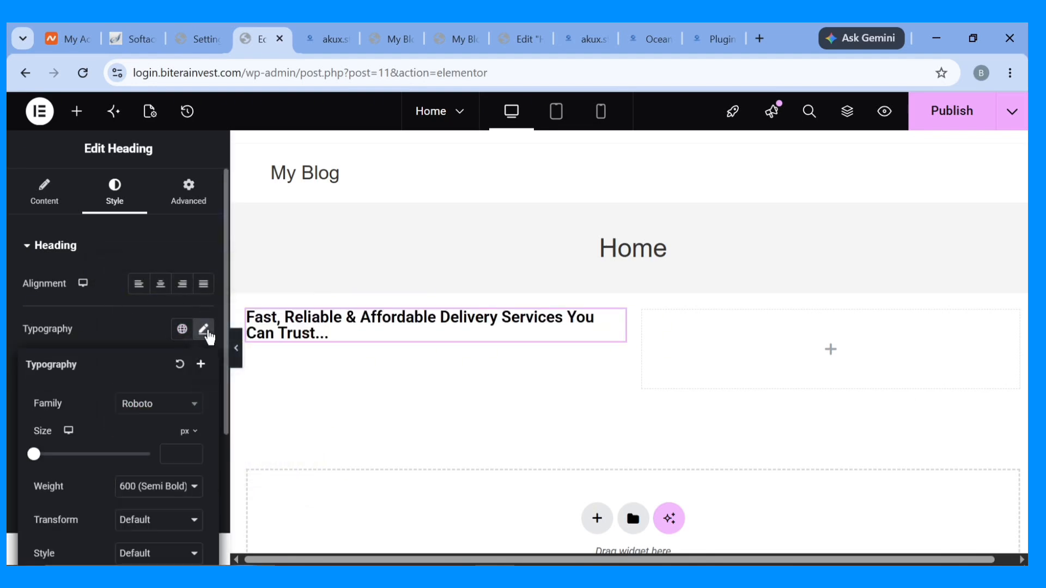
click(194, 406)
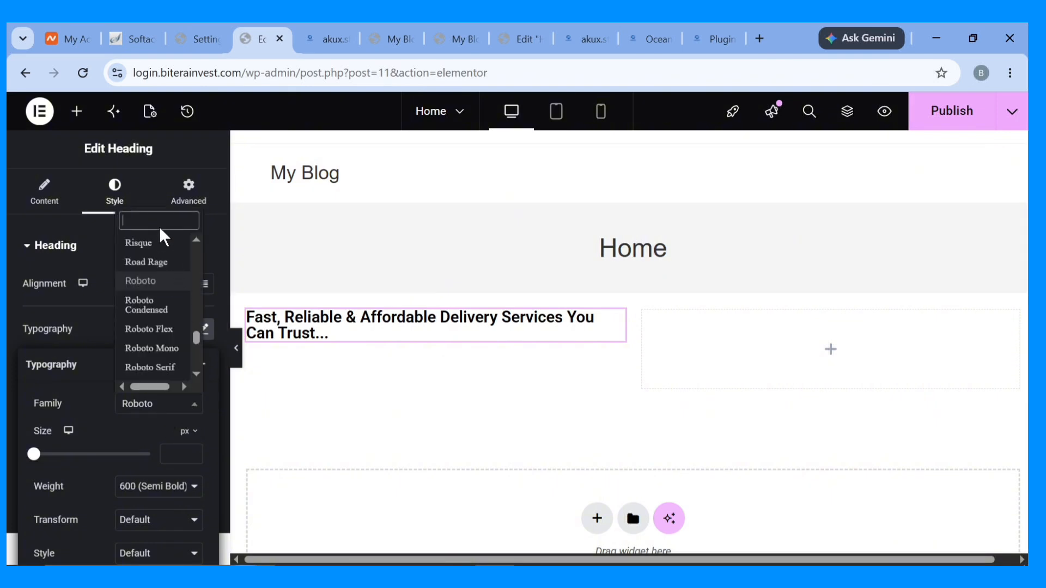
text(pop)
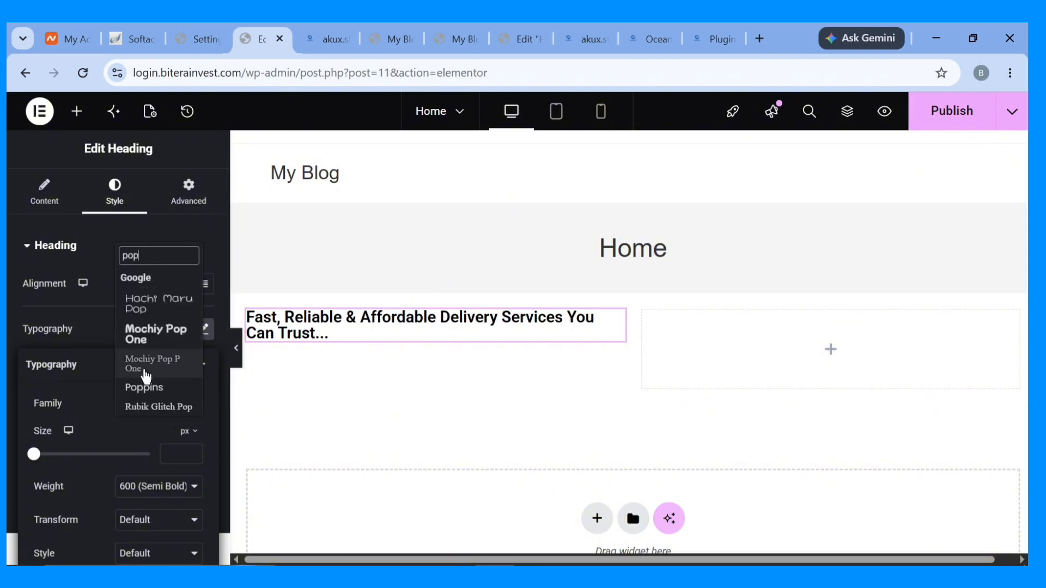
click(145, 385)
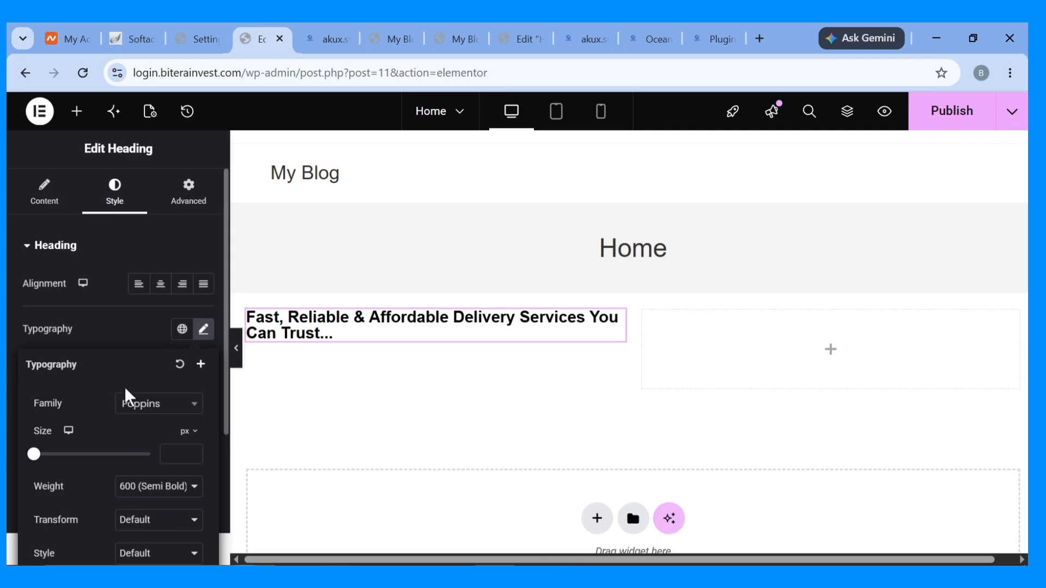
scroll(128, 397, down, 2)
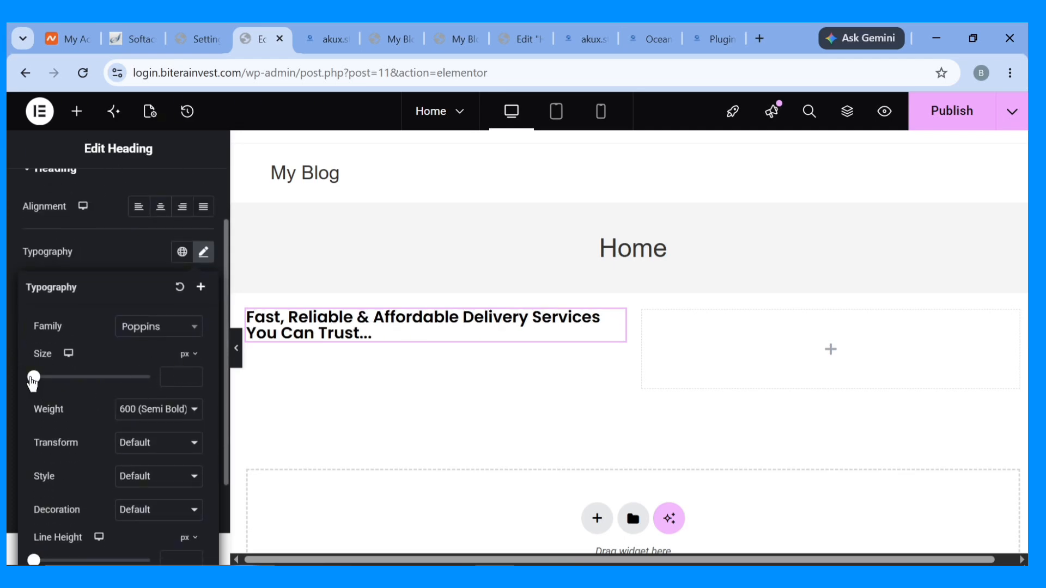
drag(42, 379, 64, 377)
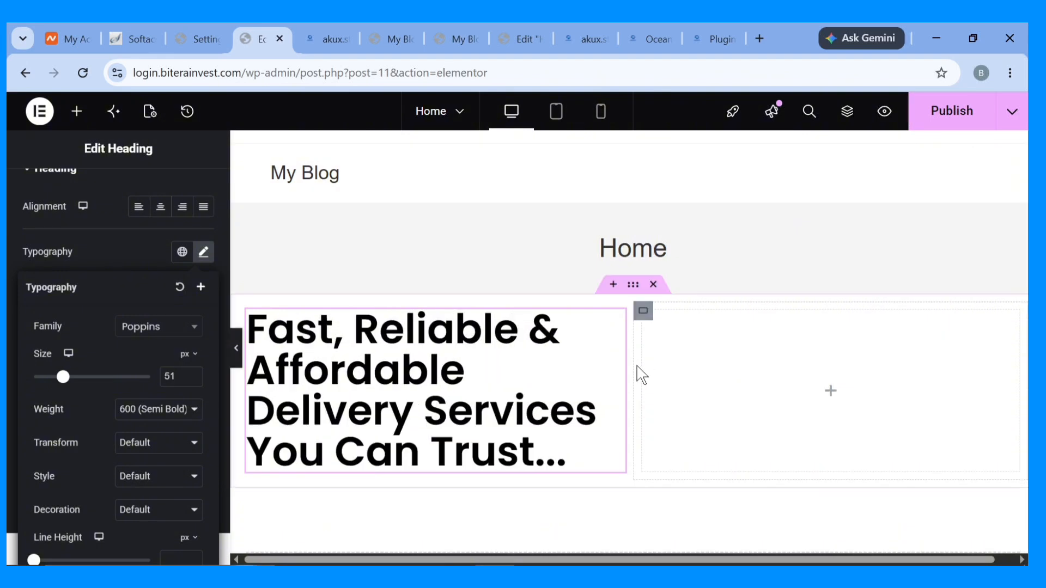
drag(631, 366, 690, 371)
Add a Text Editor widget below the heading with the "Deliver your packages quickly and securely..." paragraph from the akux.store preview.
click(77, 112)
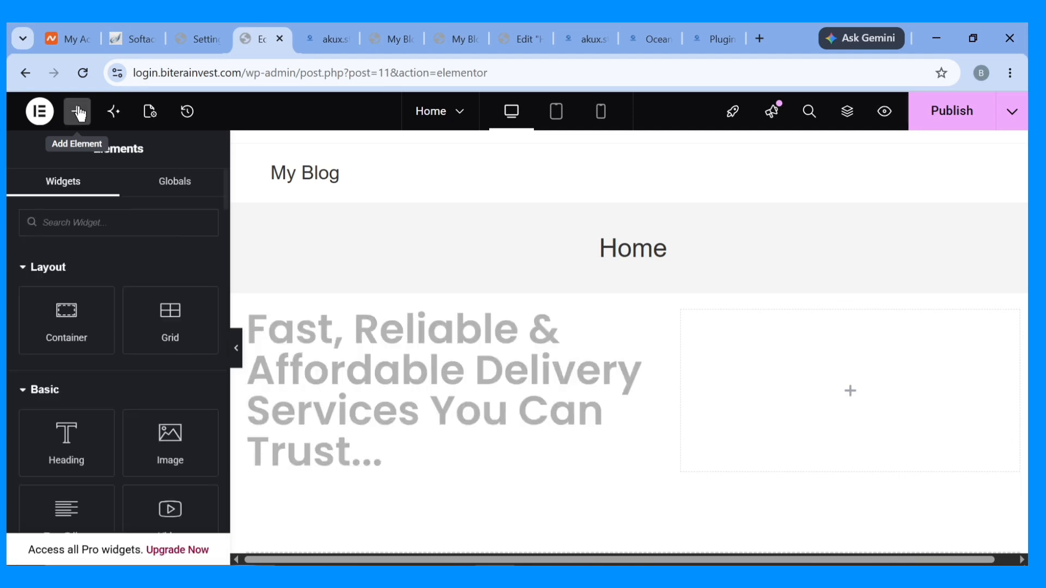
scroll(73, 452, down, 2)
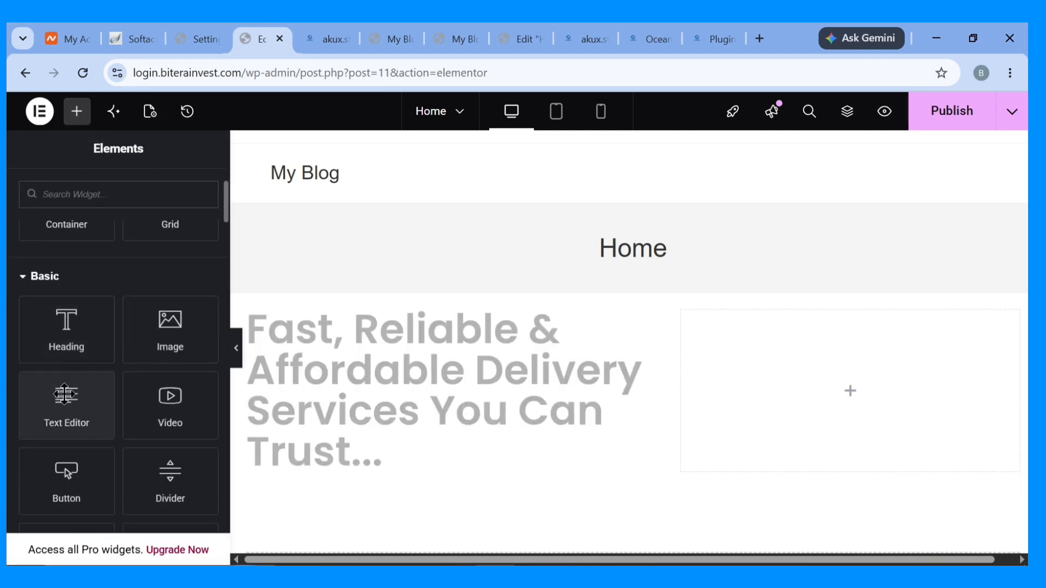
drag(64, 394, 351, 446)
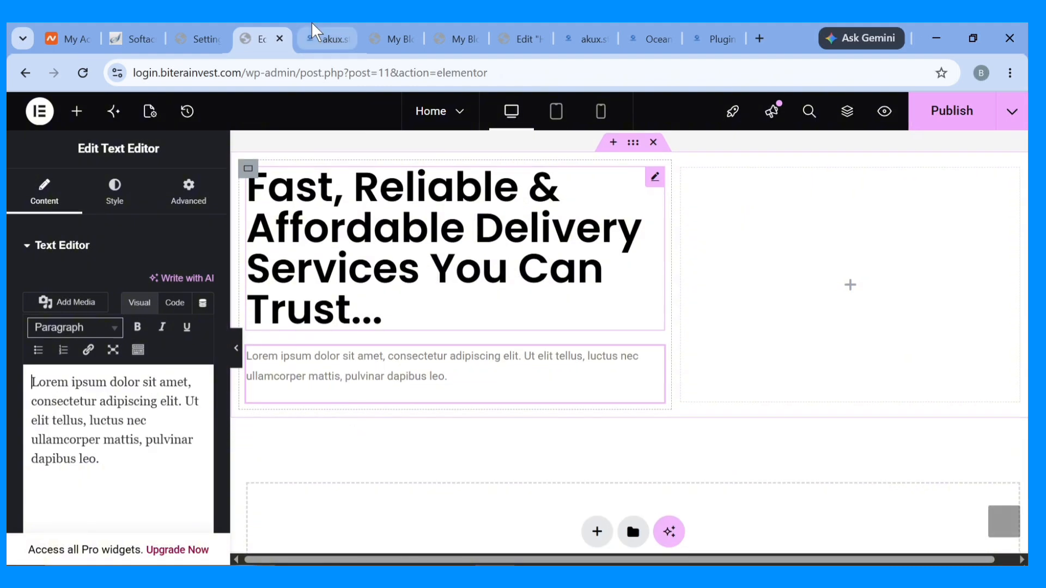
click(312, 22)
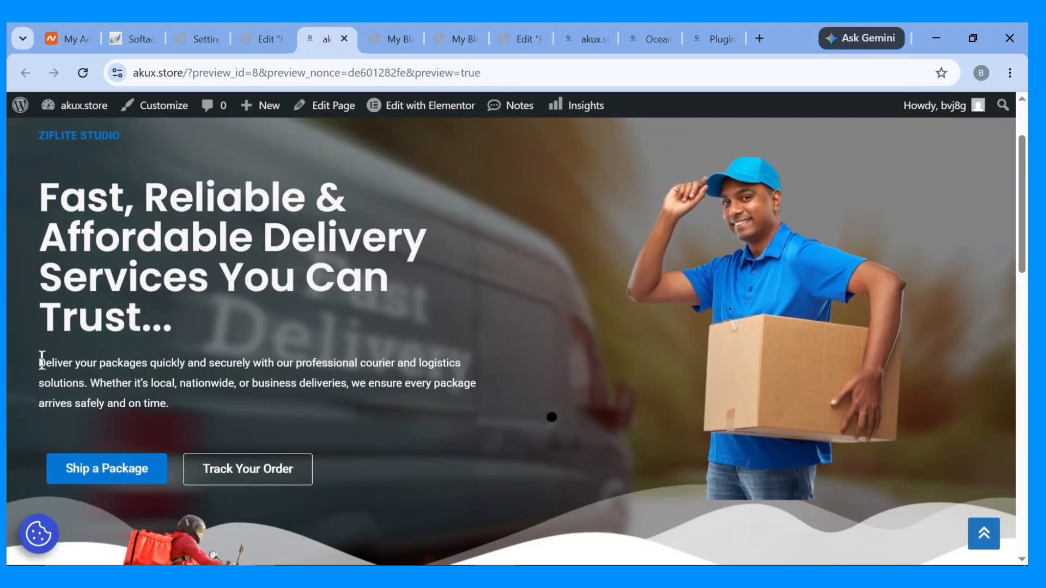
key(ctrl+shift+Tab)
click(129, 467)
key(ctrl+a)
text(Deliver your packages quickly and securely with our professional courier and logistics solutions. Whether it’s local, nationwide, or business deliveries, we ensure every package arrives safely and on time.)
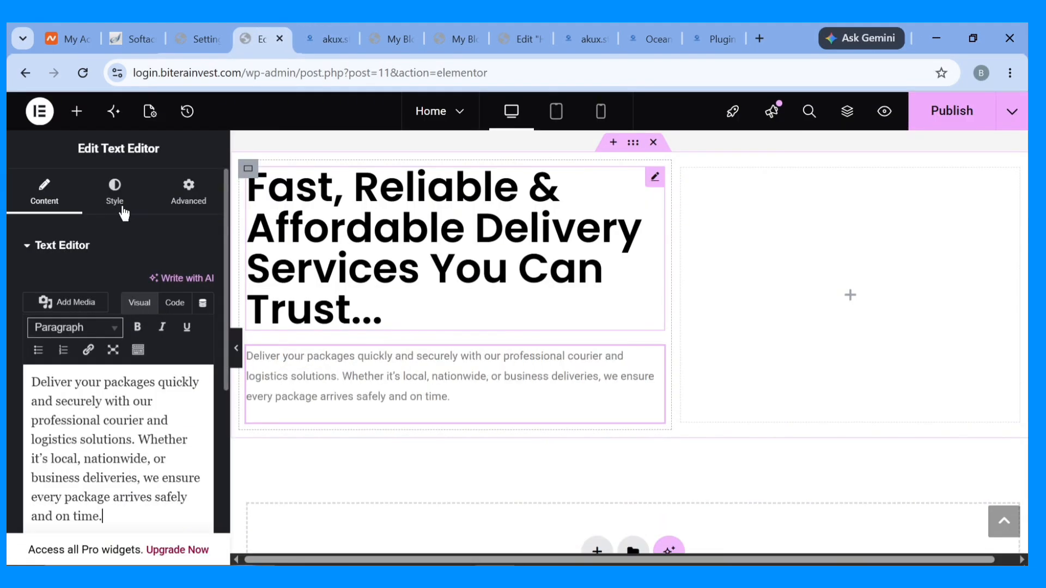
Set the delivery paragraph's text color to black and its font size to 18 px.
click(114, 200)
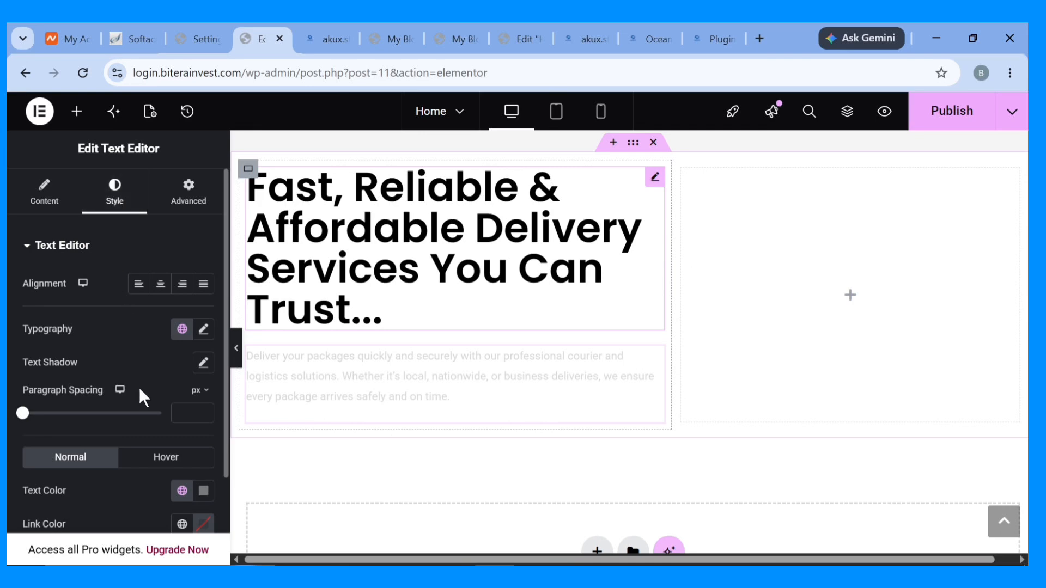
scroll(143, 425, down, 2)
click(203, 380)
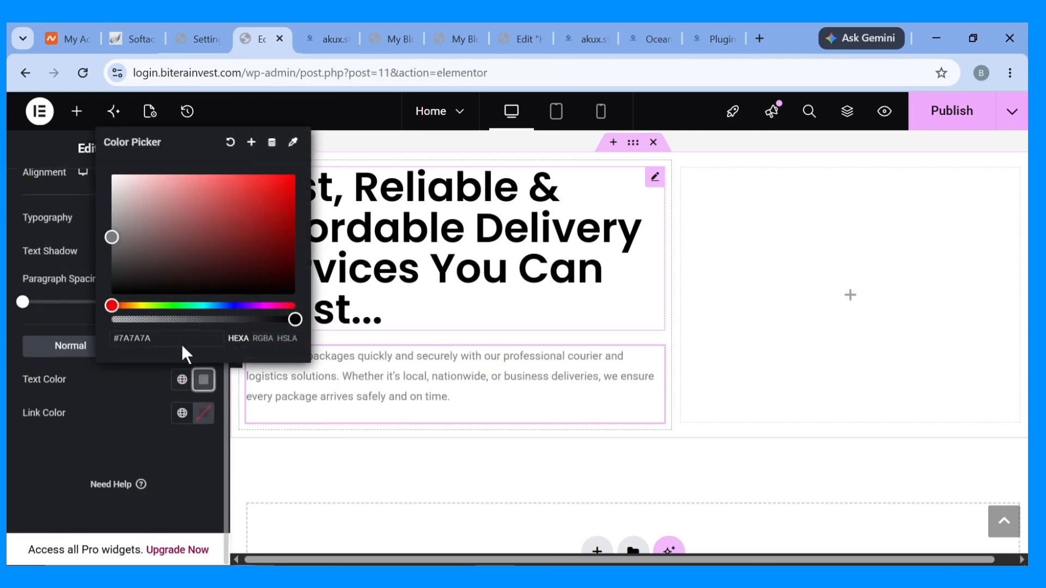
click(140, 274)
click(89, 467)
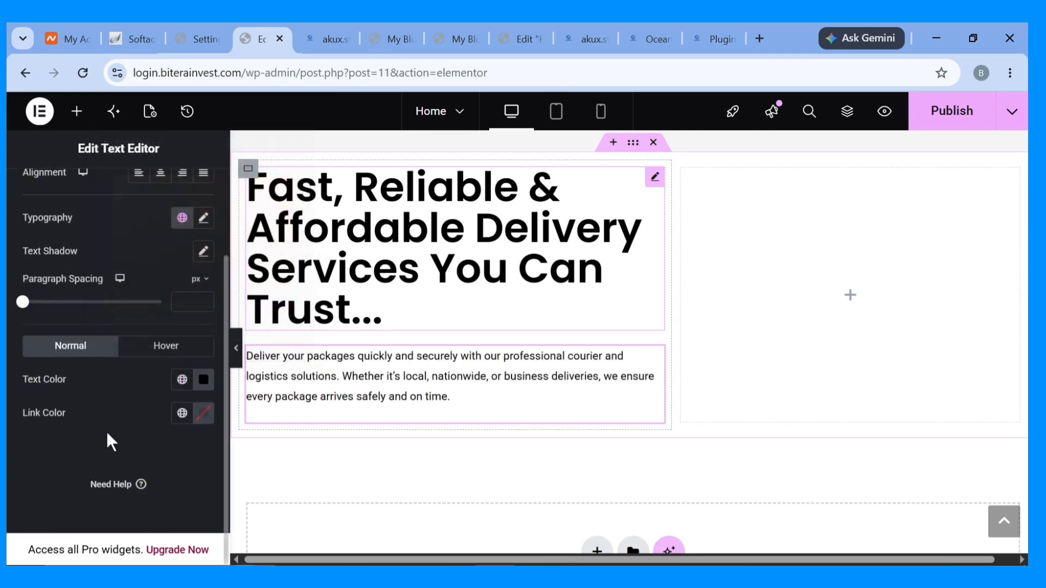
click(204, 219)
text(18)
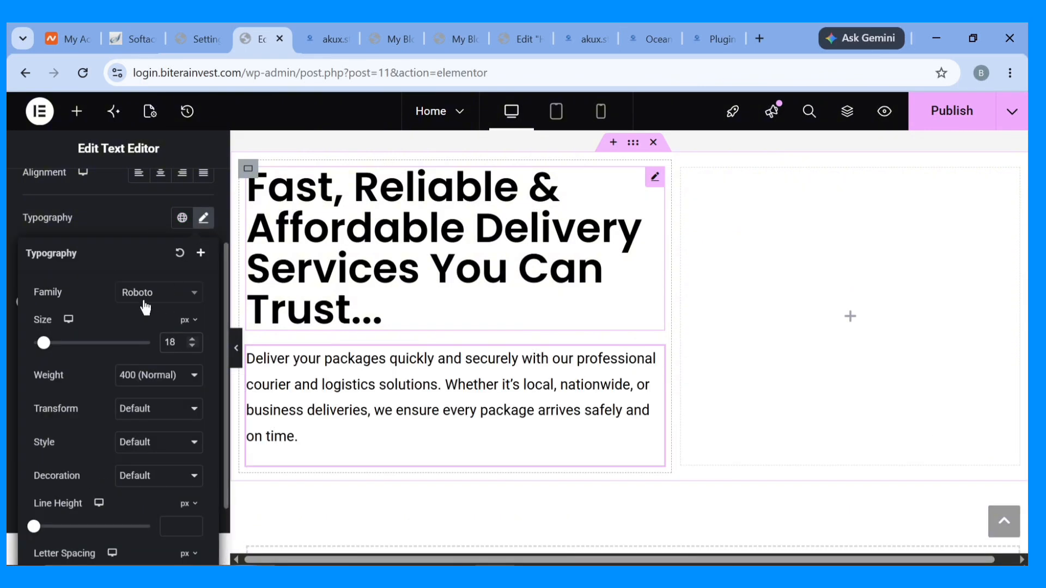
click(111, 213)
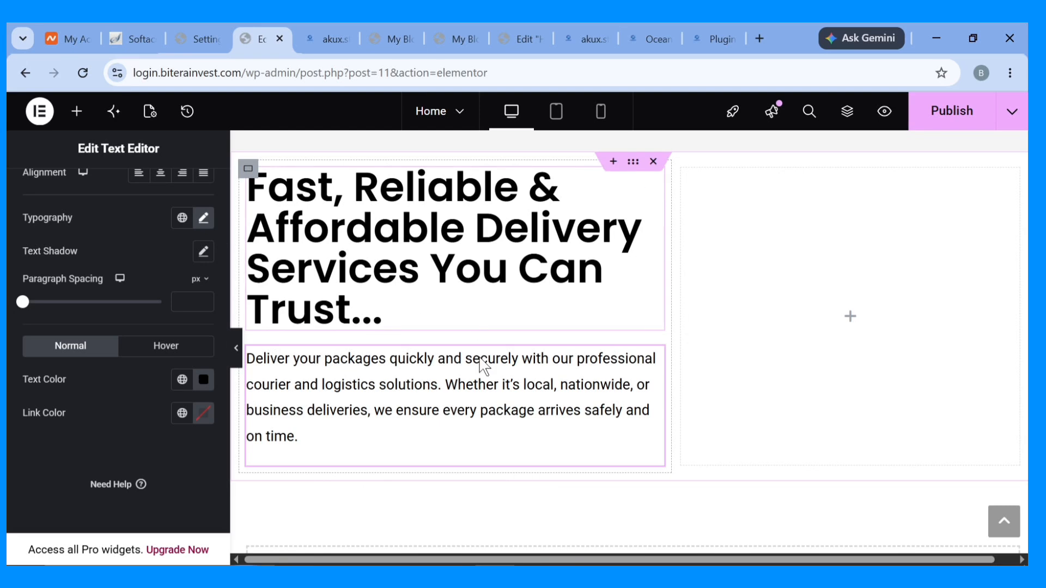
Add an Image widget to the empty right column of the hero container.
click(77, 111)
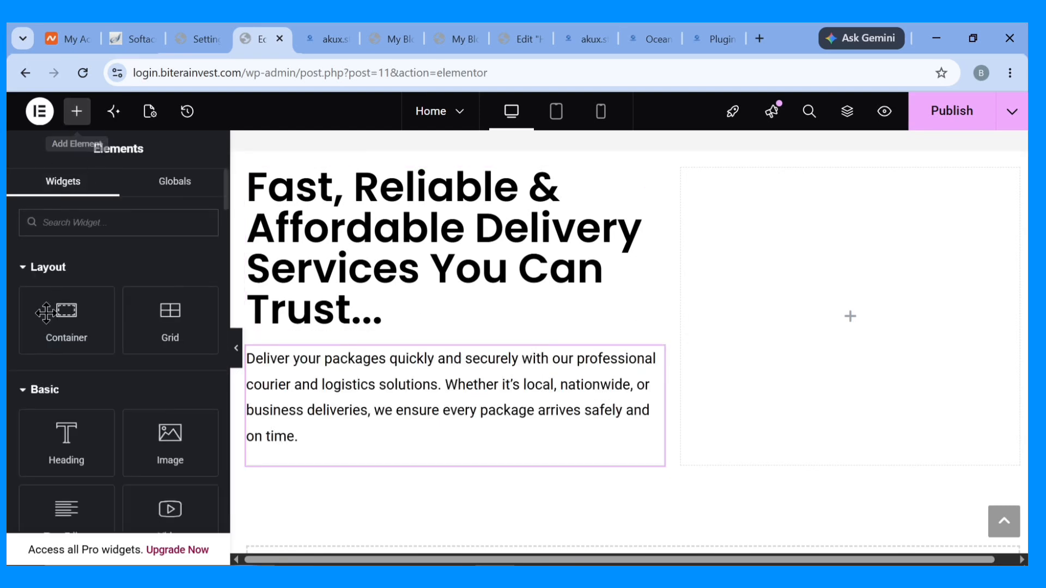
scroll(92, 452, down, 2)
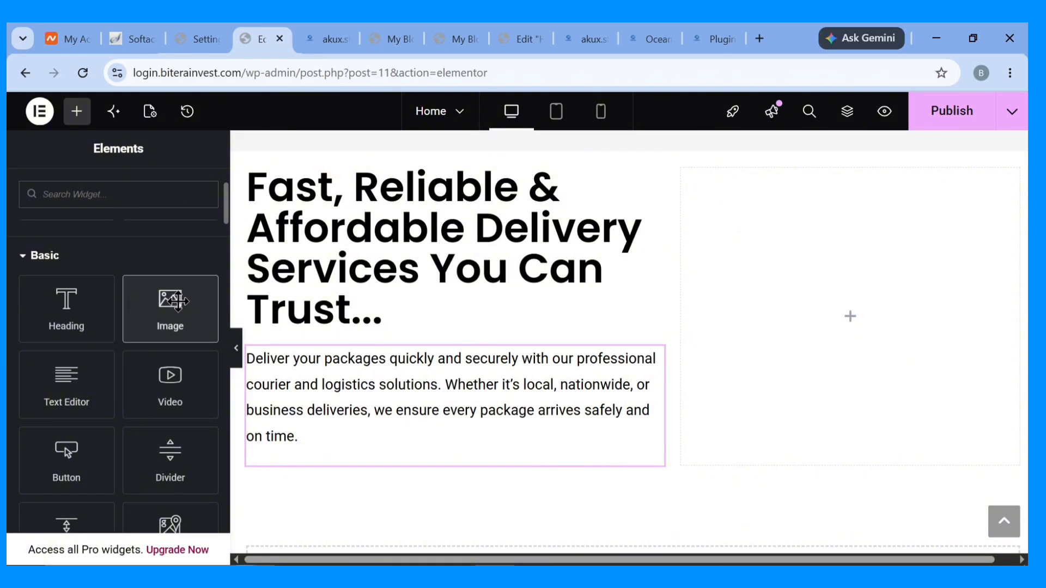
drag(177, 300, 785, 317)
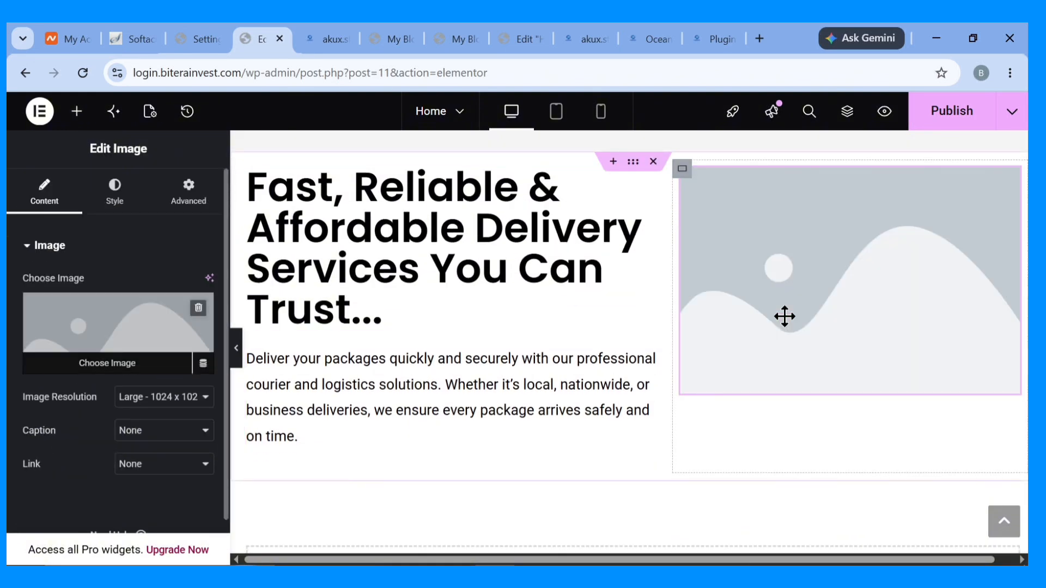
Upload the delivery images from the Downloads folder and use construction-Facebook-Post.png, the courier with a box, in the Image widget.
click(103, 336)
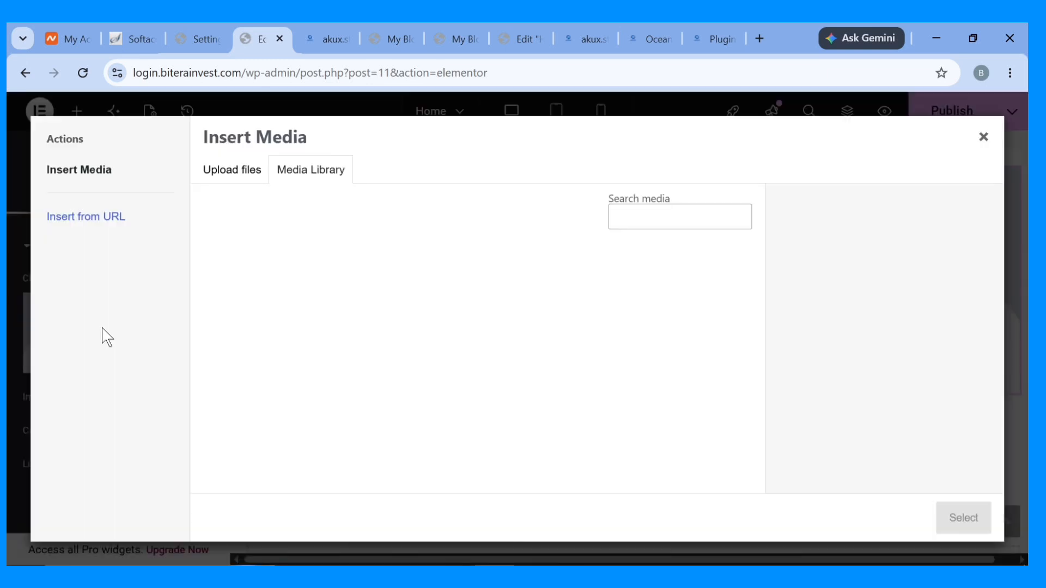
click(229, 165)
drag(605, 318, 606, 333)
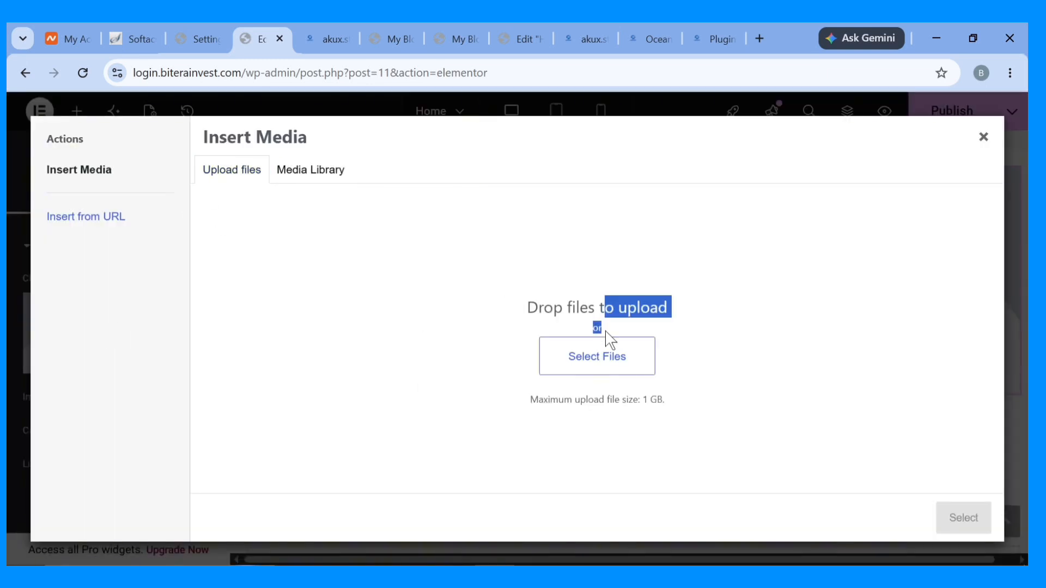
click(603, 364)
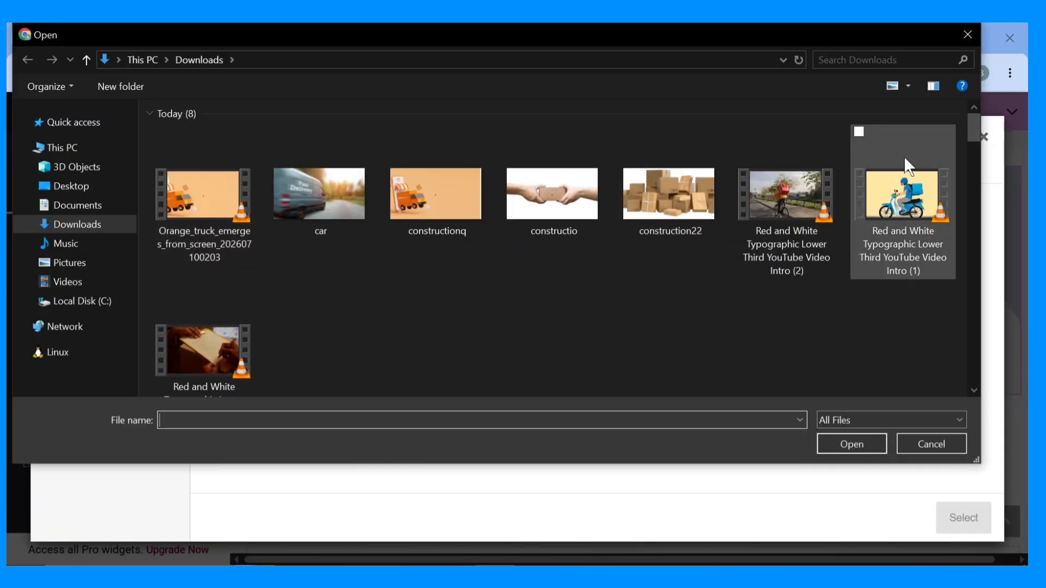
drag(973, 131, 974, 154)
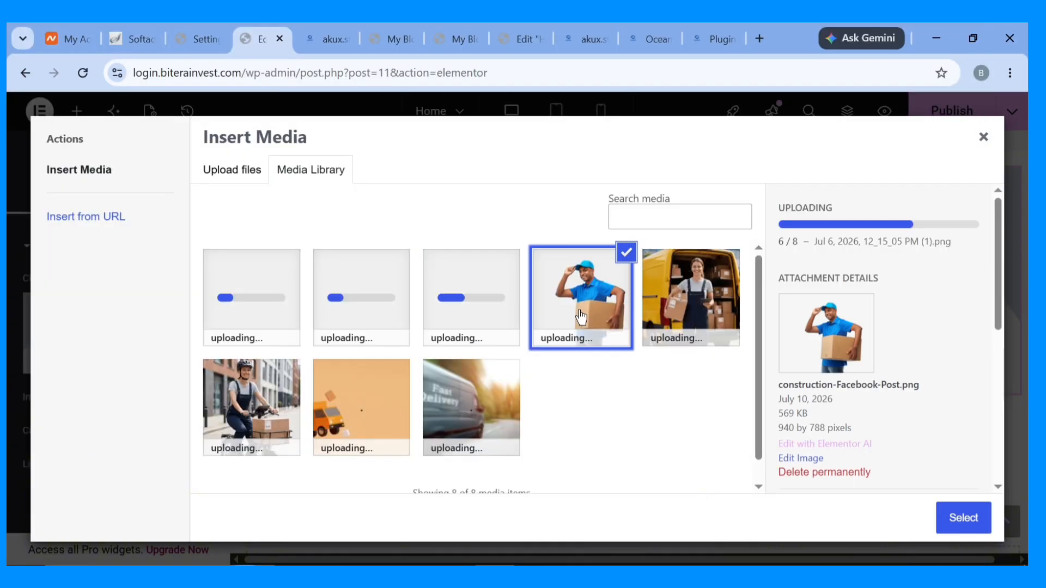
click(973, 531)
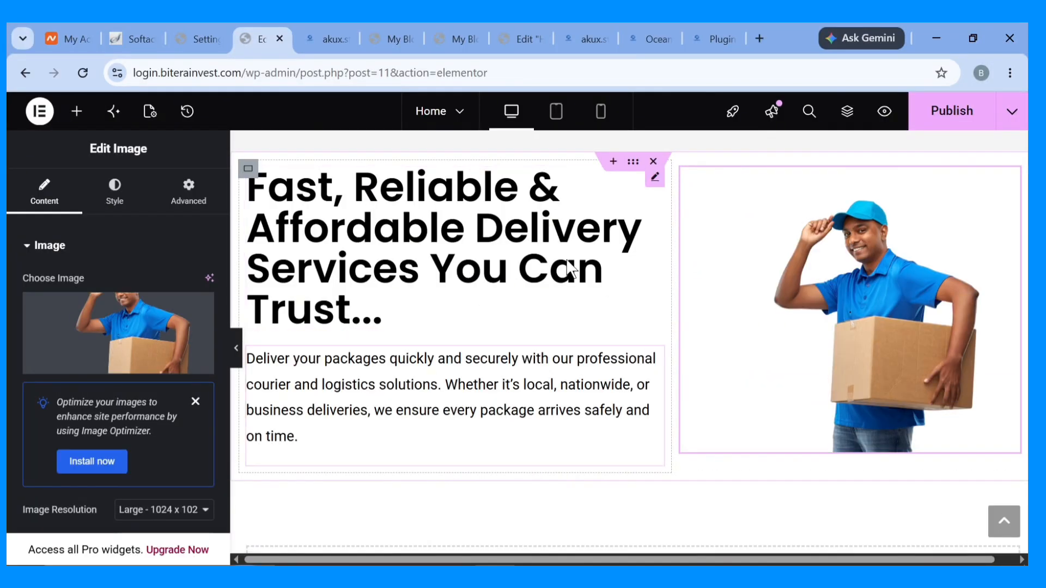
Publish the Home page, check the hero section on its reloaded preview and return to the editor.
click(934, 111)
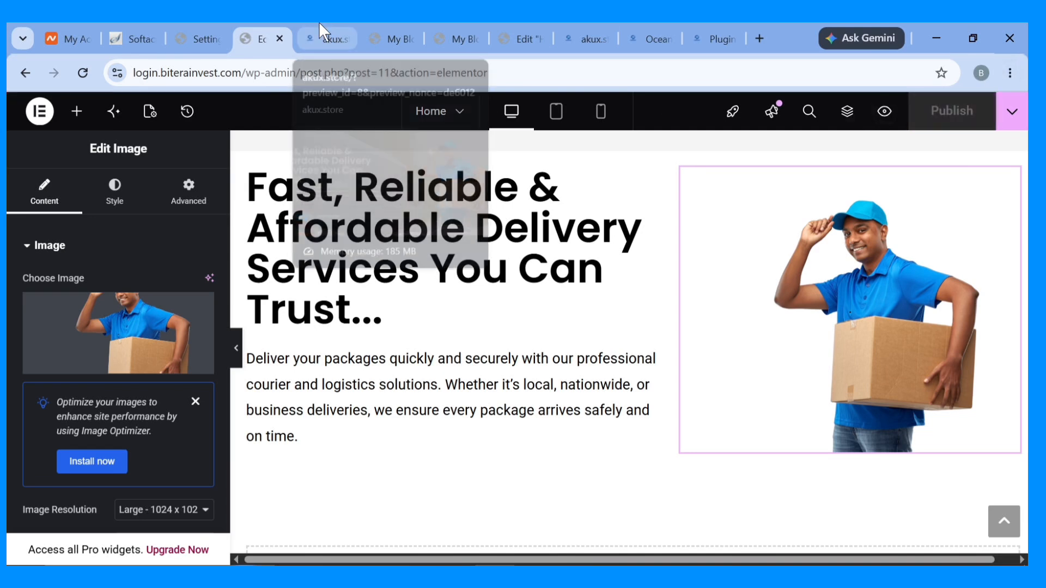
click(375, 23)
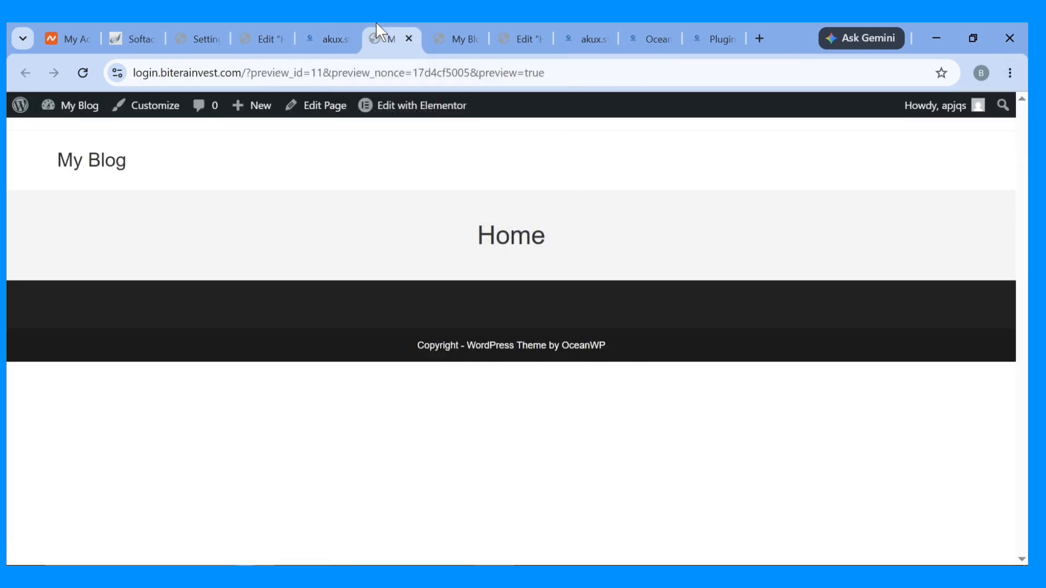
drag(375, 23, 321, 33)
click(83, 73)
click(259, 22)
click(321, 33)
scroll(361, 438, down, 3)
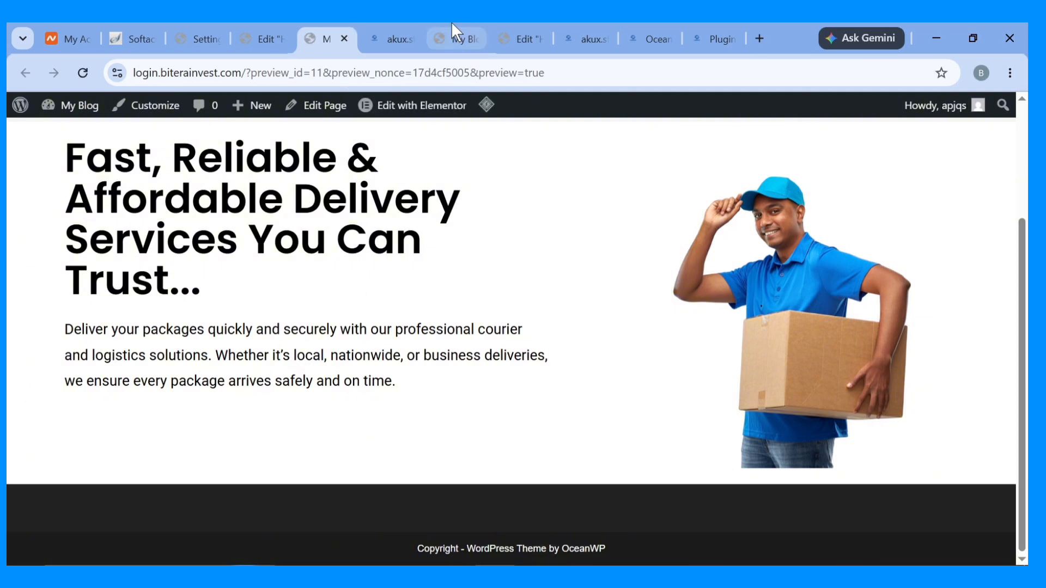
click(246, 24)
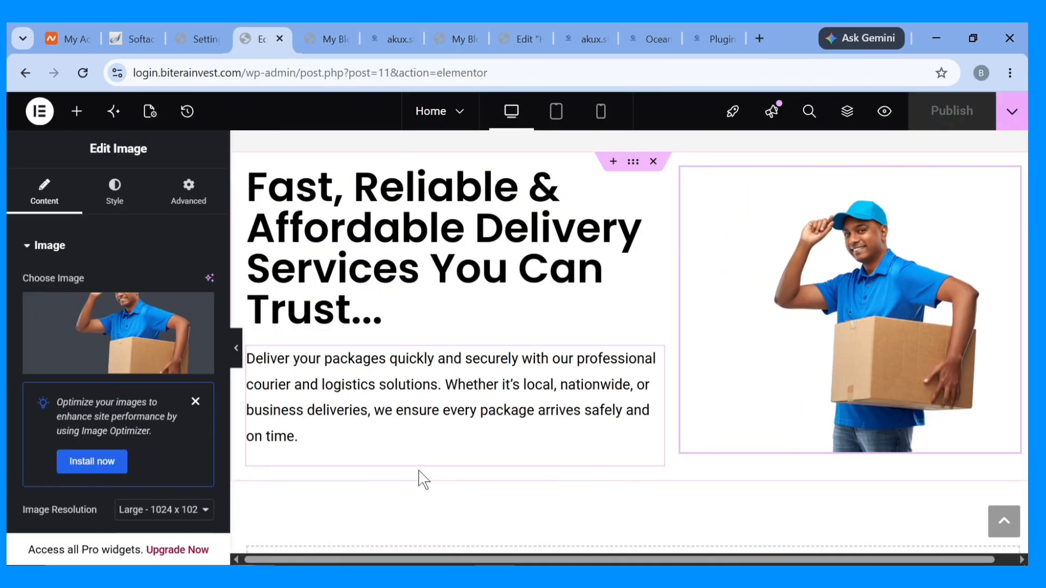
Add a Container below the delivery paragraph in the left column, checking the hero buttons on the akux.store preview.
click(409, 23)
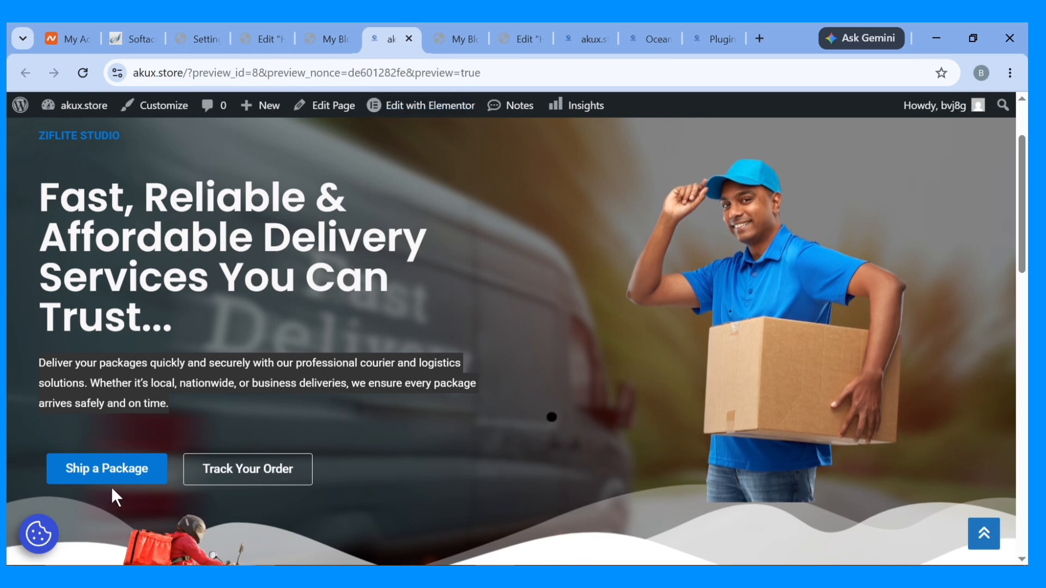
click(303, 26)
click(276, 23)
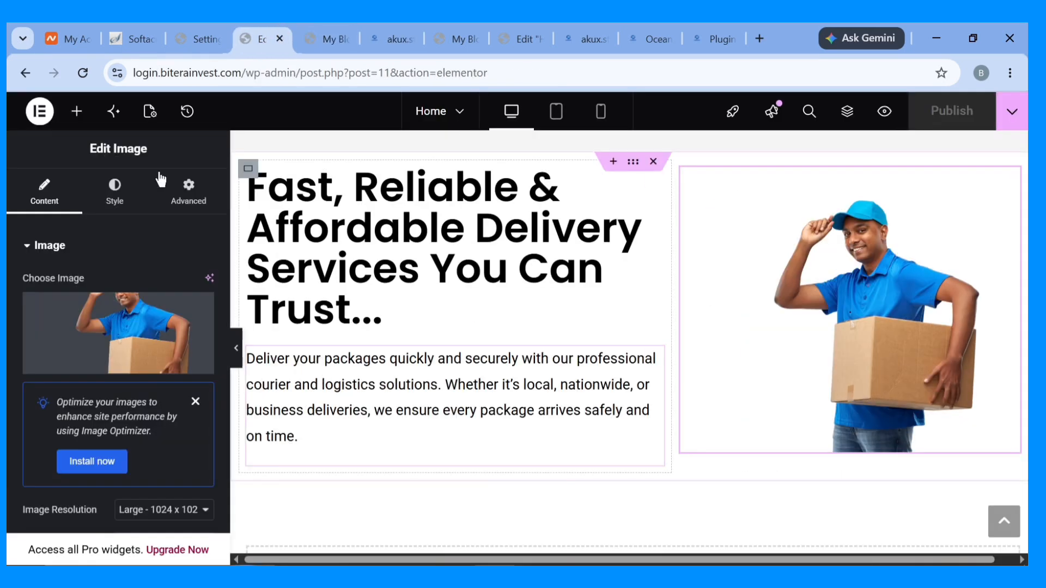
click(77, 112)
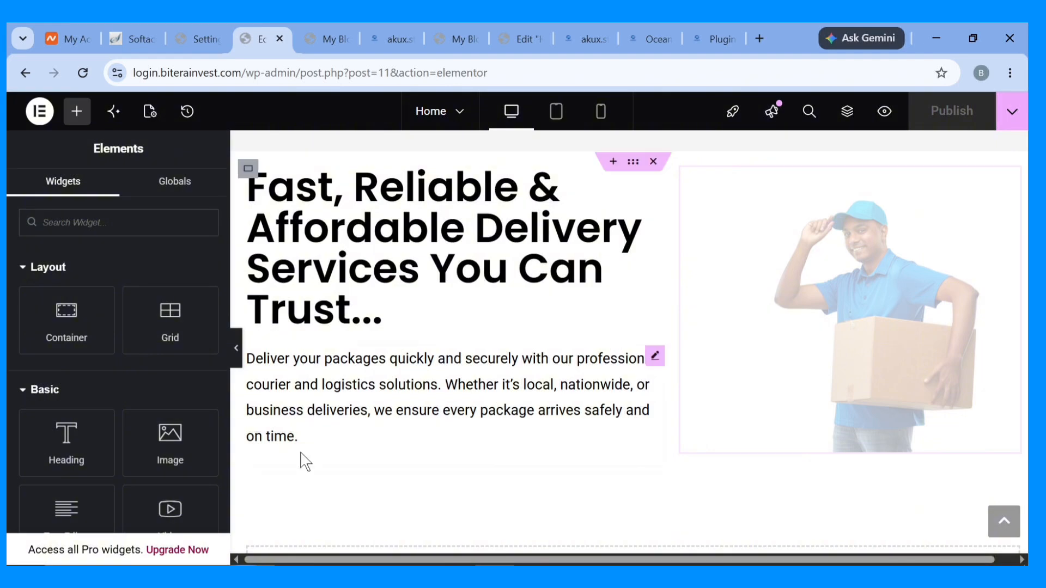
drag(380, 23, 250, 23)
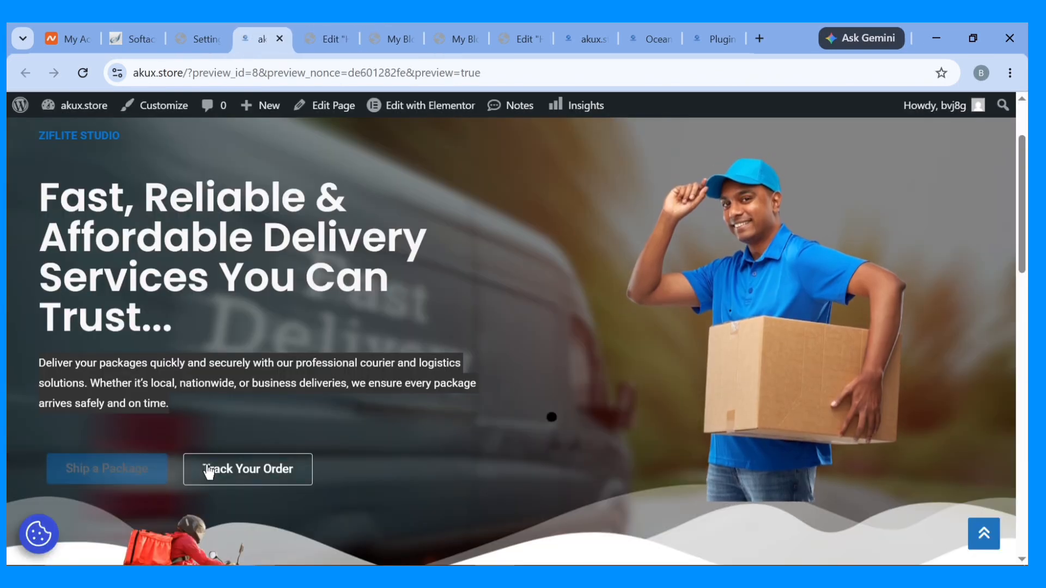
click(326, 34)
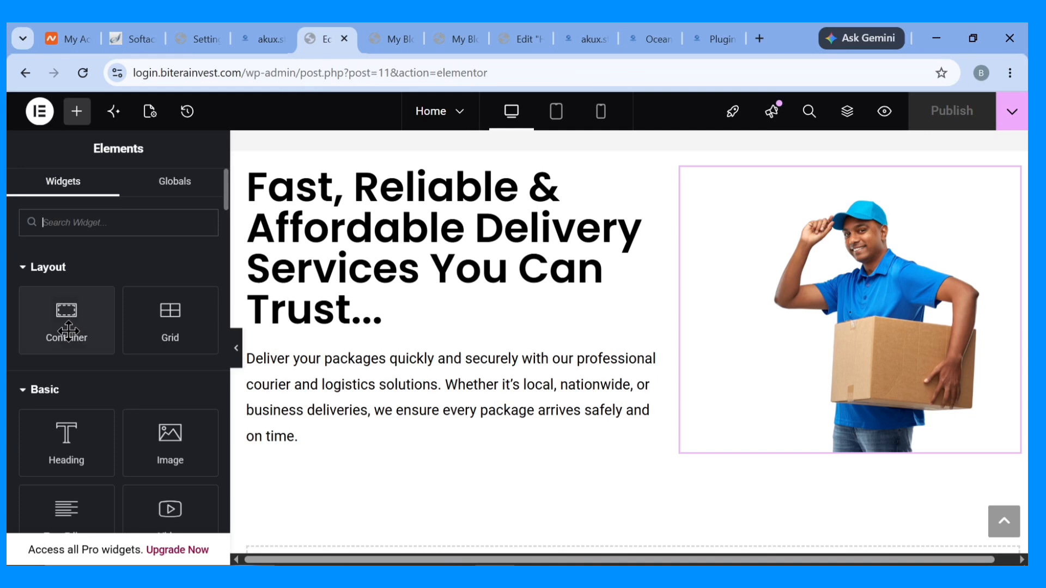
drag(68, 331, 300, 442)
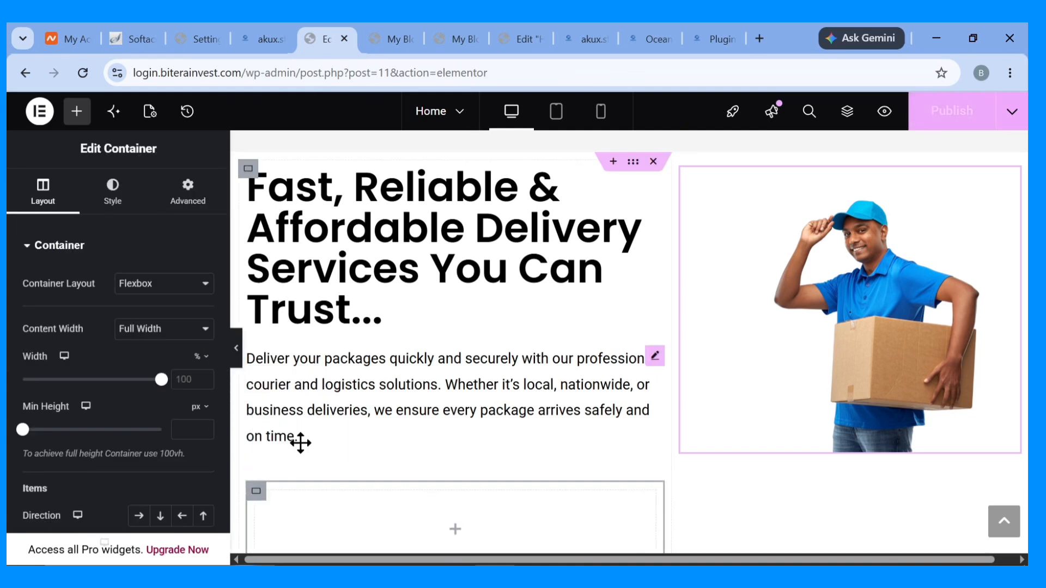
Add a Button widget to the empty container below the delivery paragraph and set its text to "Ship a package".
scroll(343, 423, down, 3)
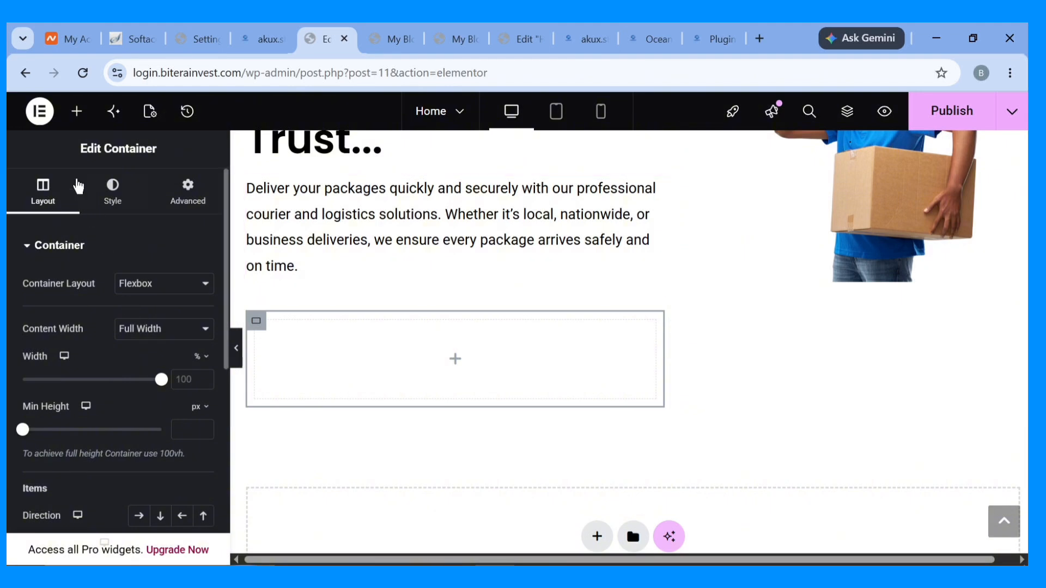
click(76, 121)
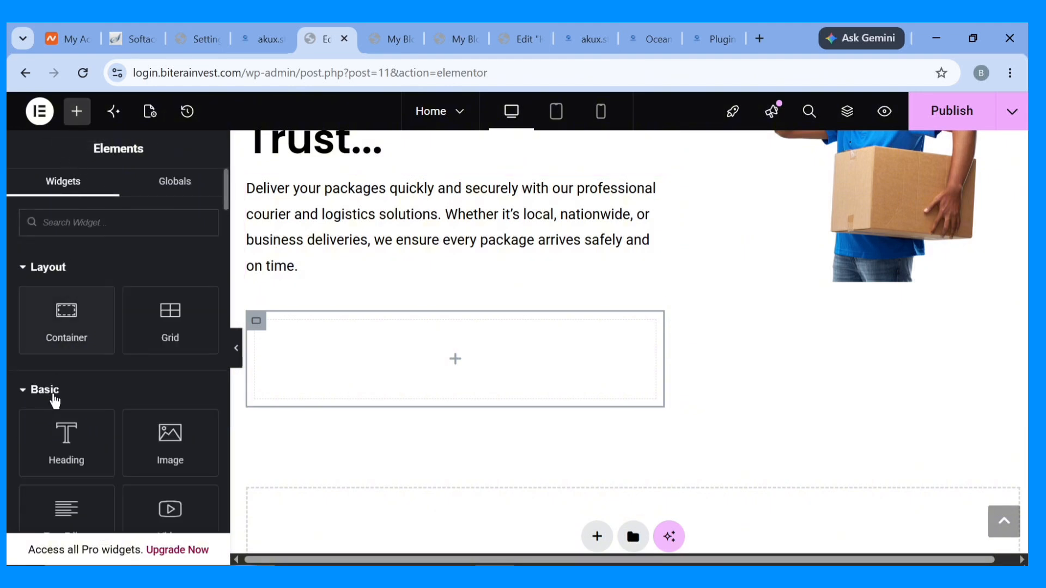
scroll(94, 446, down, 3)
drag(94, 447, 316, 362)
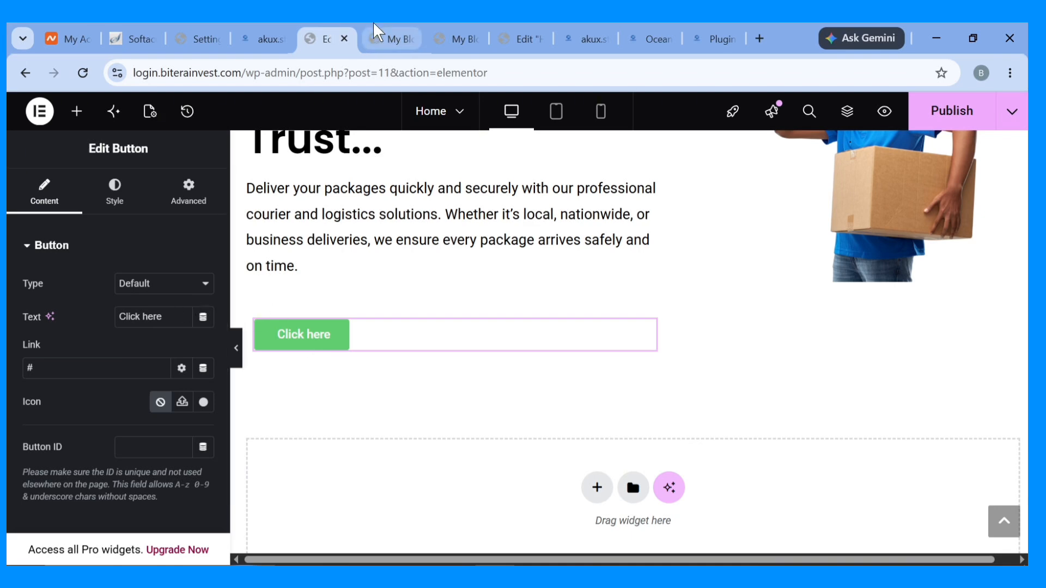
click(265, 32)
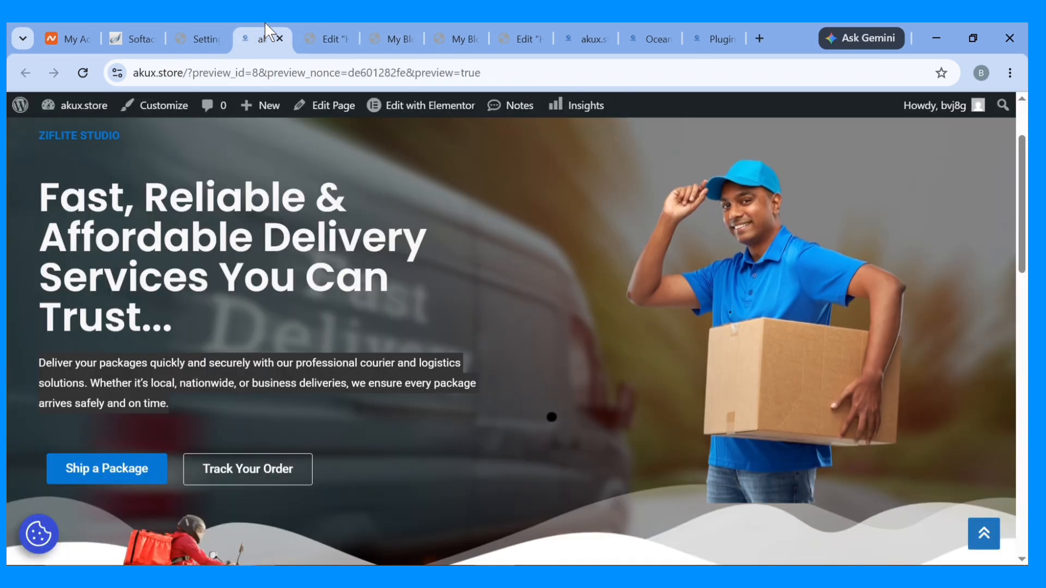
click(342, 32)
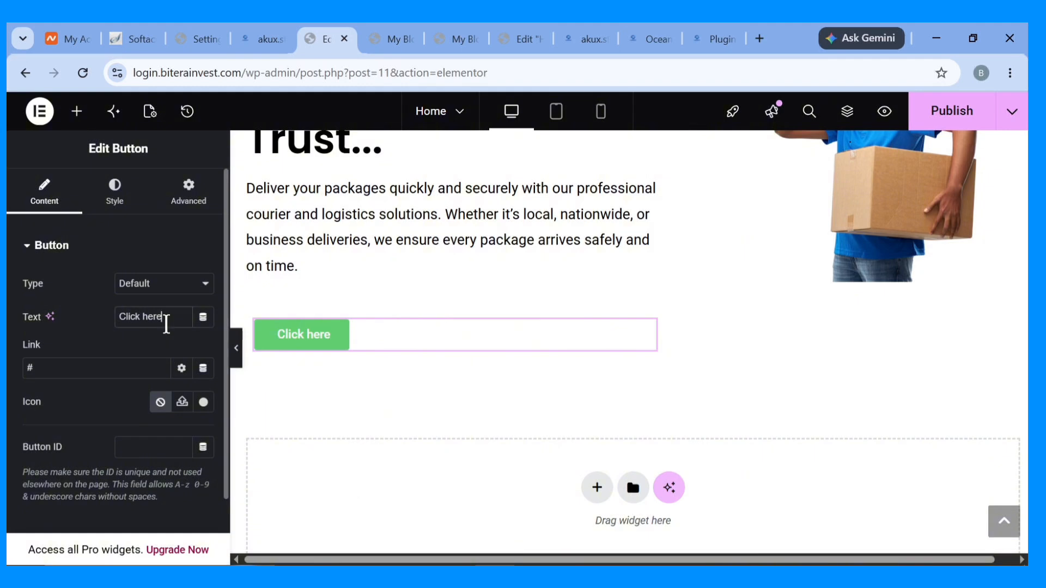
text(Ship a package)
Duplicate the Ship a package button and set the copy's text to "Track Your order", checking the akux.store preview for the label.
click(278, 24)
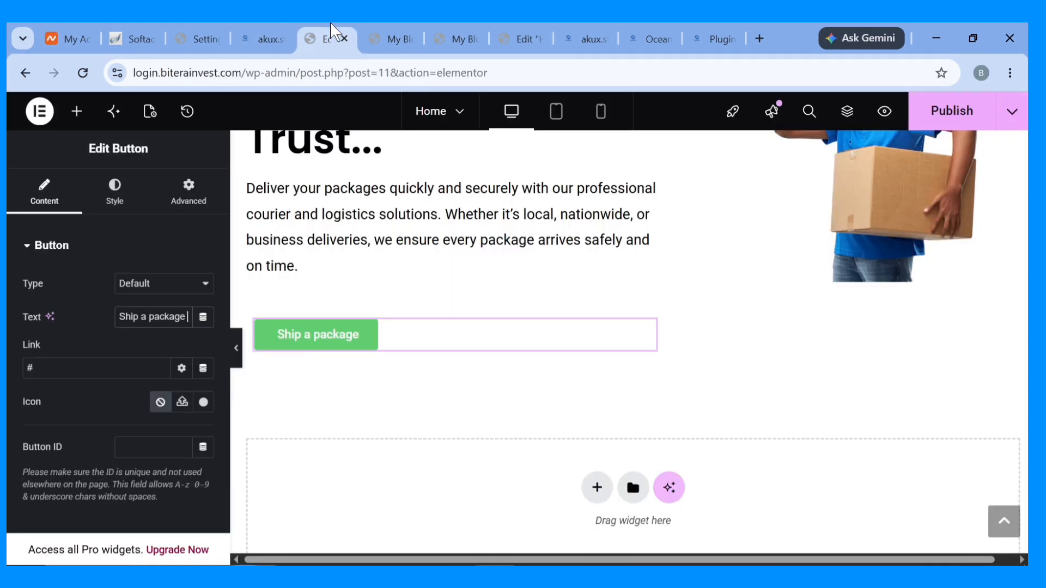
click(329, 34)
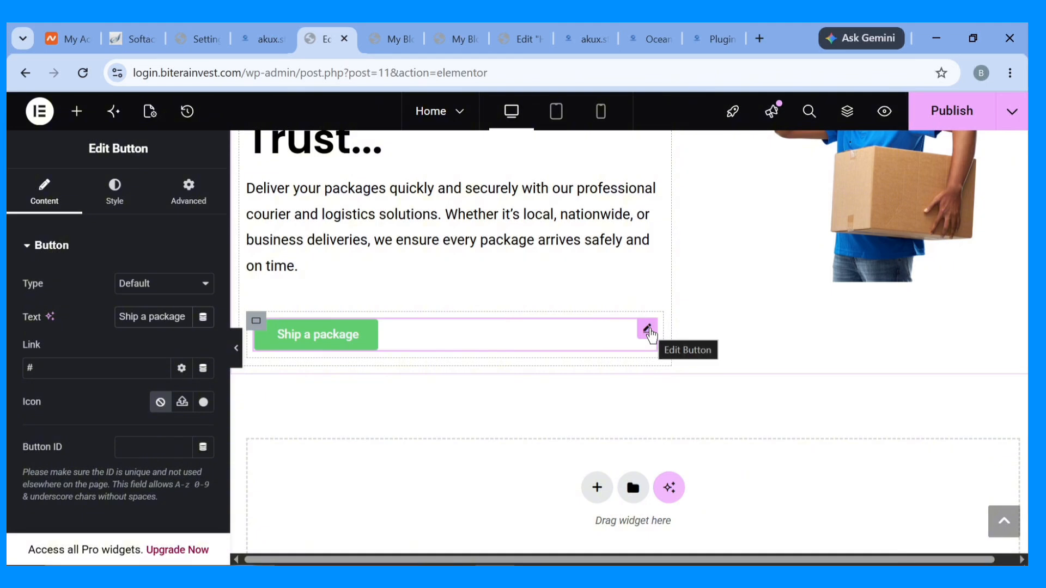
right_click(652, 336)
click(689, 211)
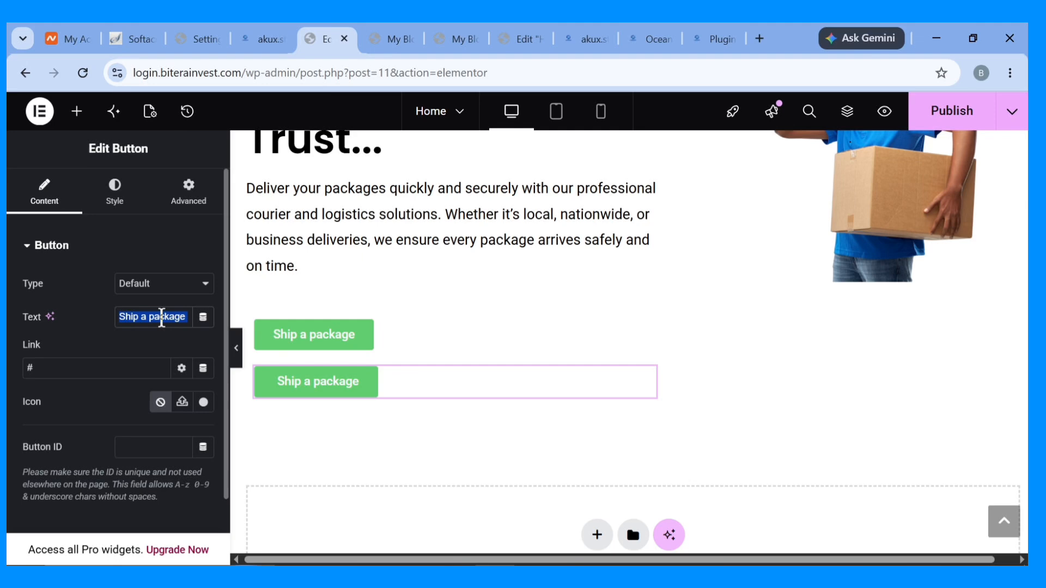
text(Track Your order)
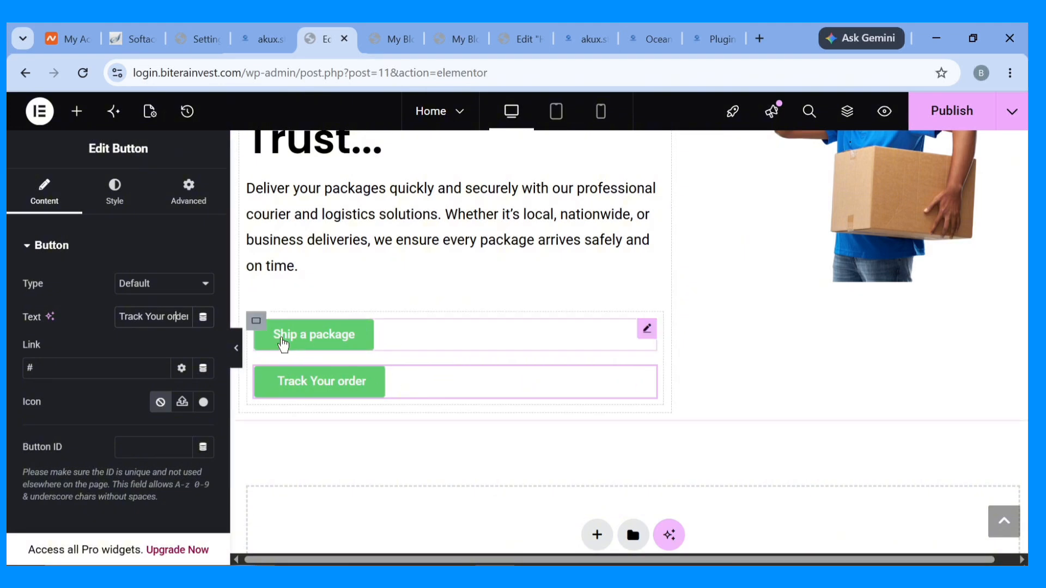
Set the direction of the container holding the two buttons to Row - horizontal.
click(256, 323)
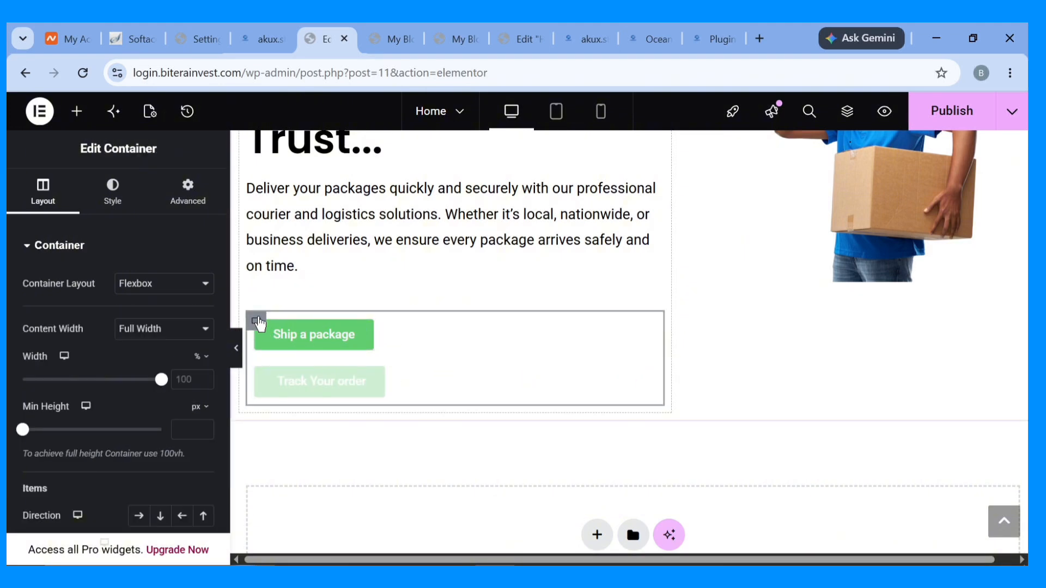
click(142, 297)
click(142, 303)
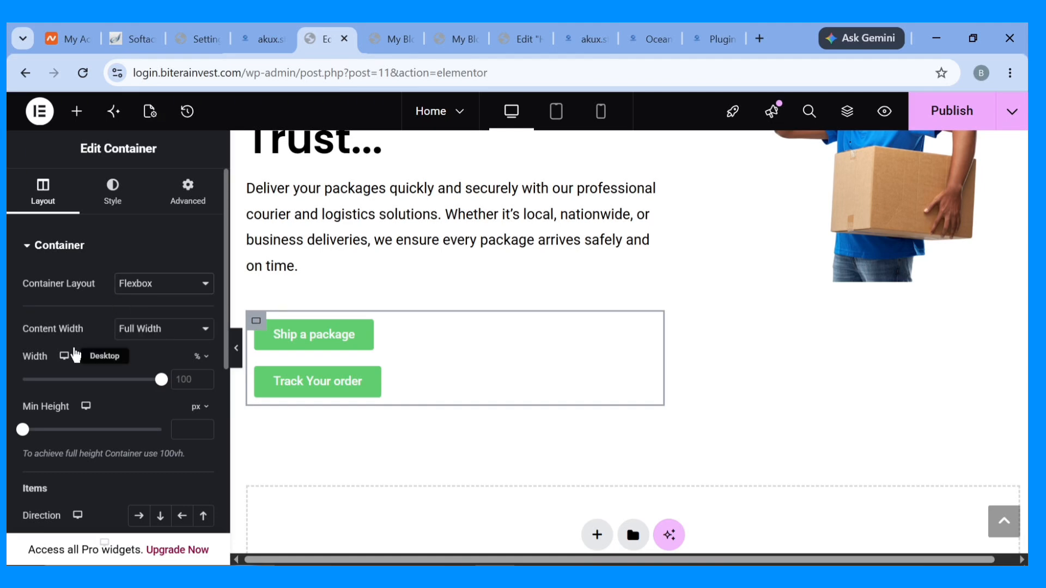
scroll(74, 354, down, 4)
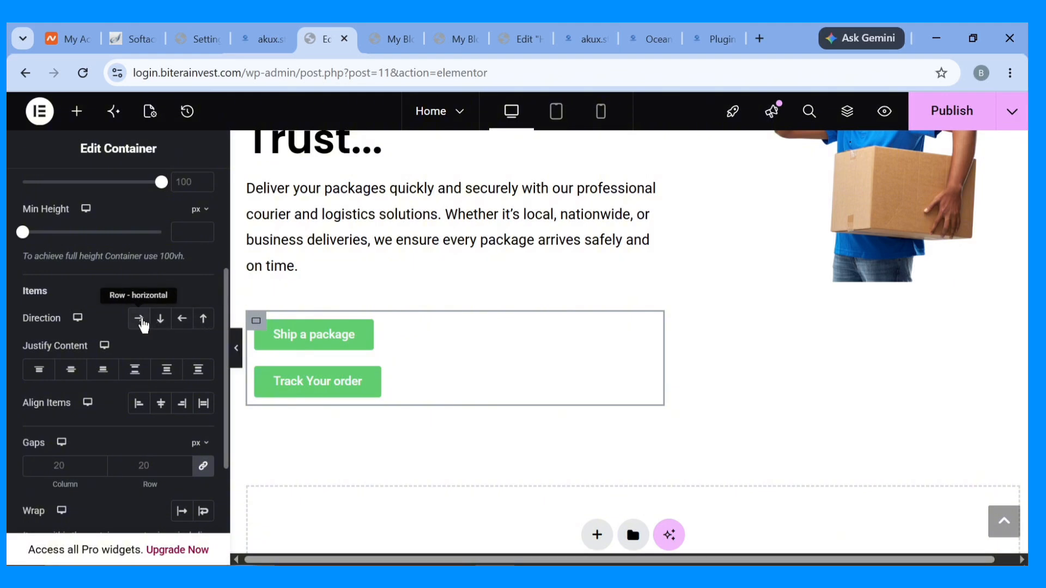
click(143, 323)
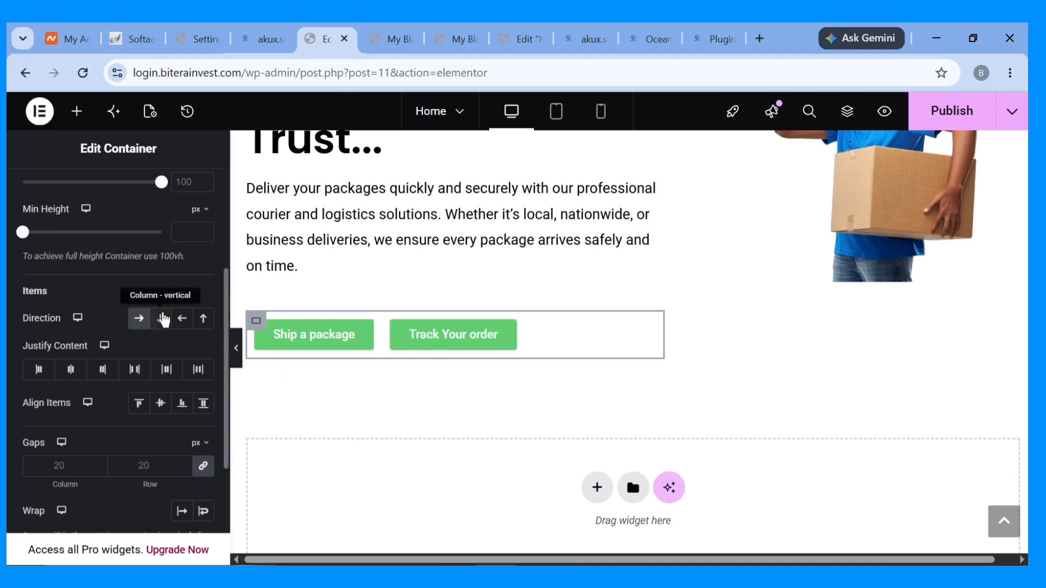
click(162, 319)
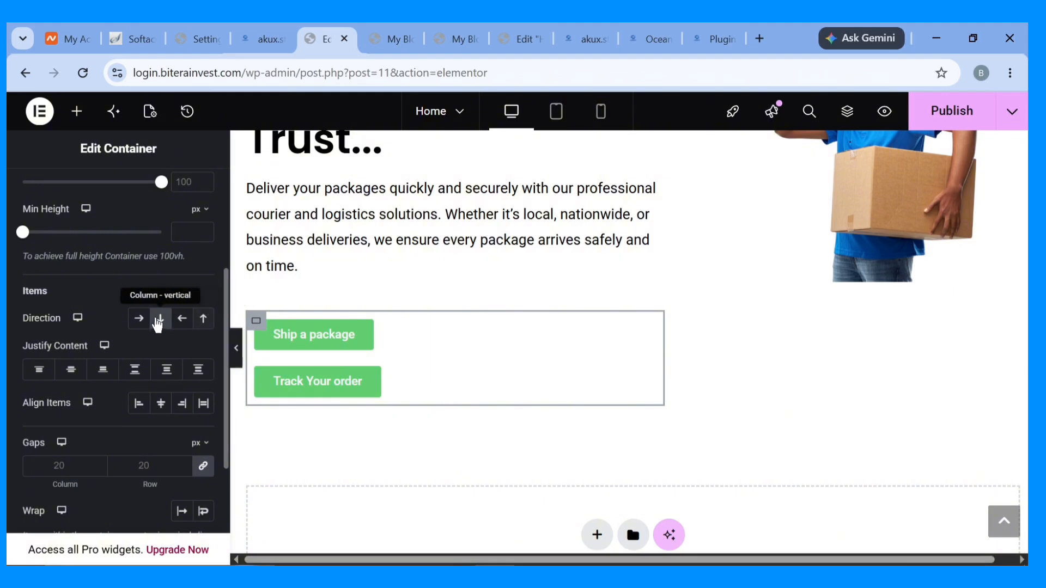
click(143, 320)
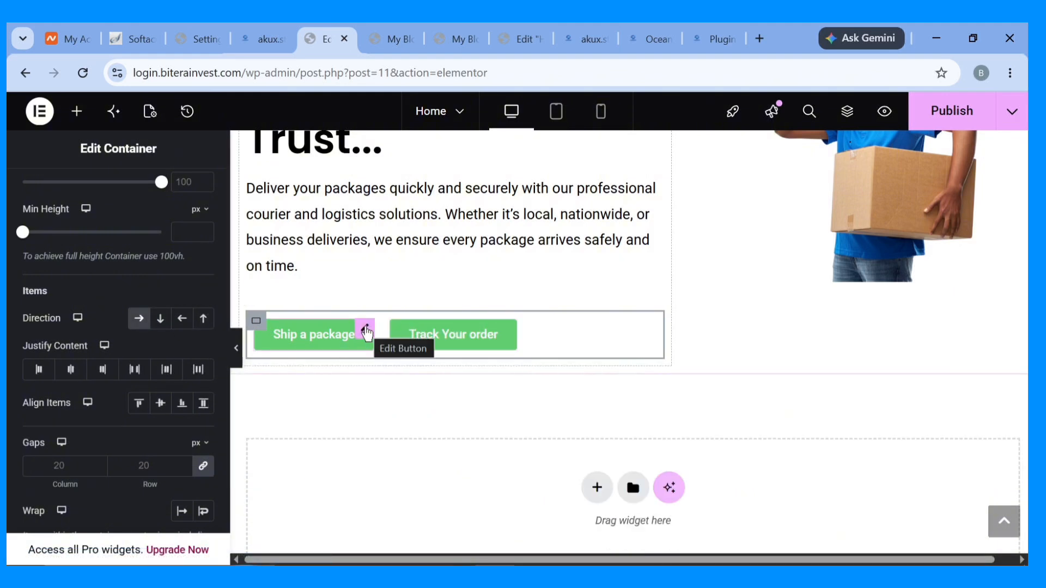
Examine the hero buttons' styling on the akux.store preview, return to the editor and open the Ship a package button's settings.
click(267, 23)
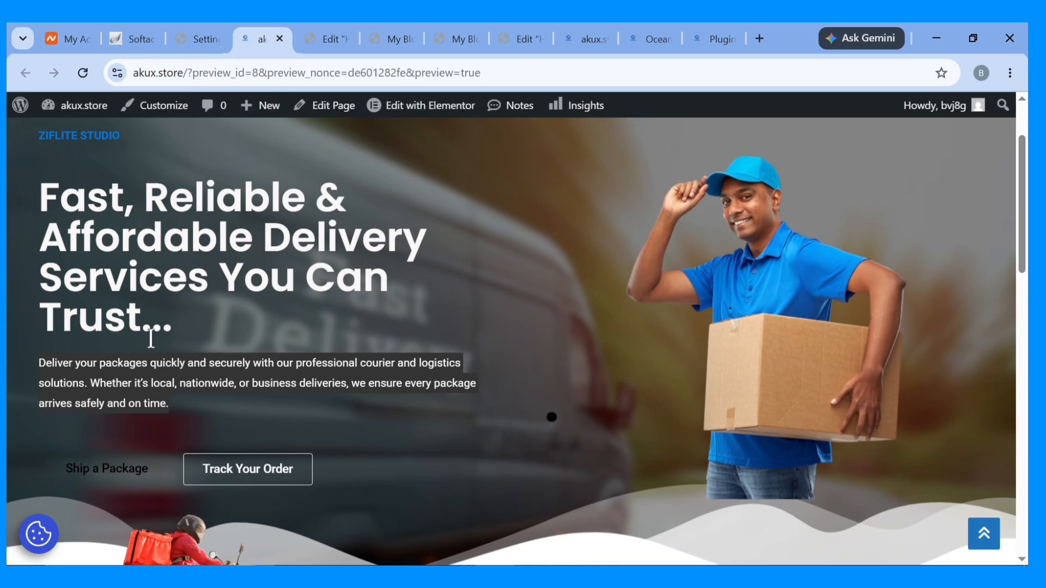
scroll(141, 502, down, 2)
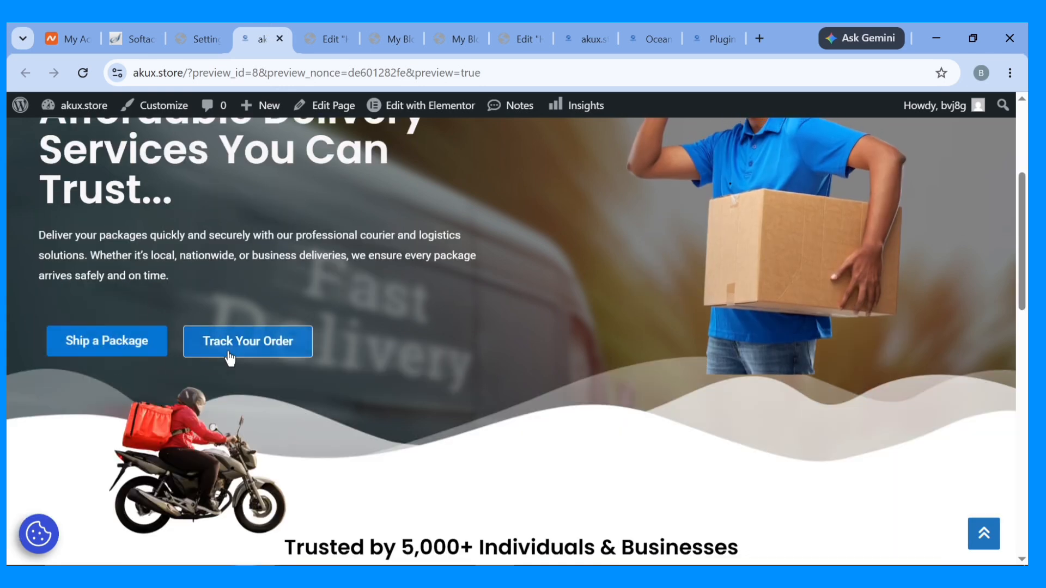
click(326, 38)
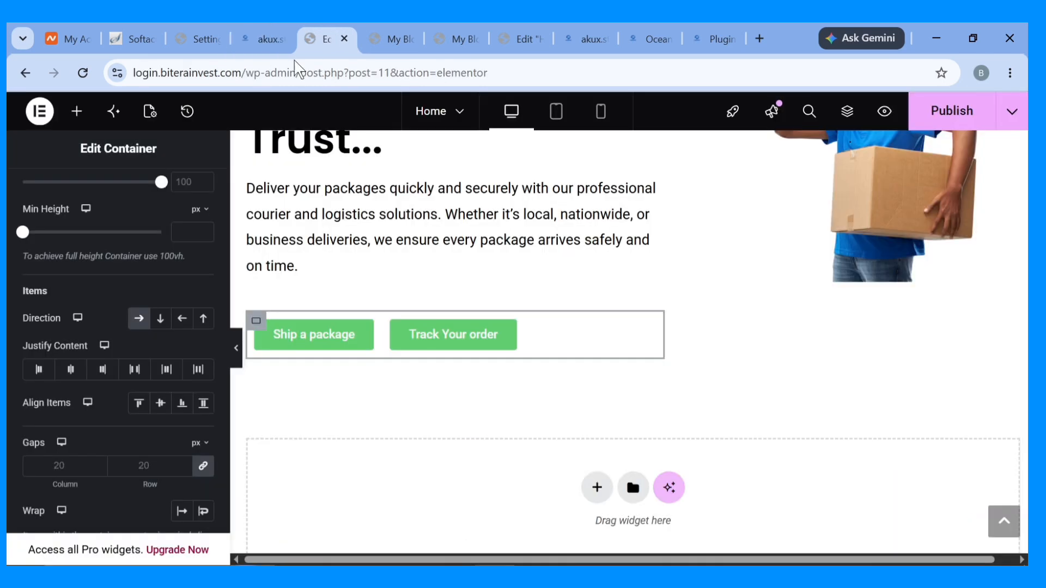
click(375, 328)
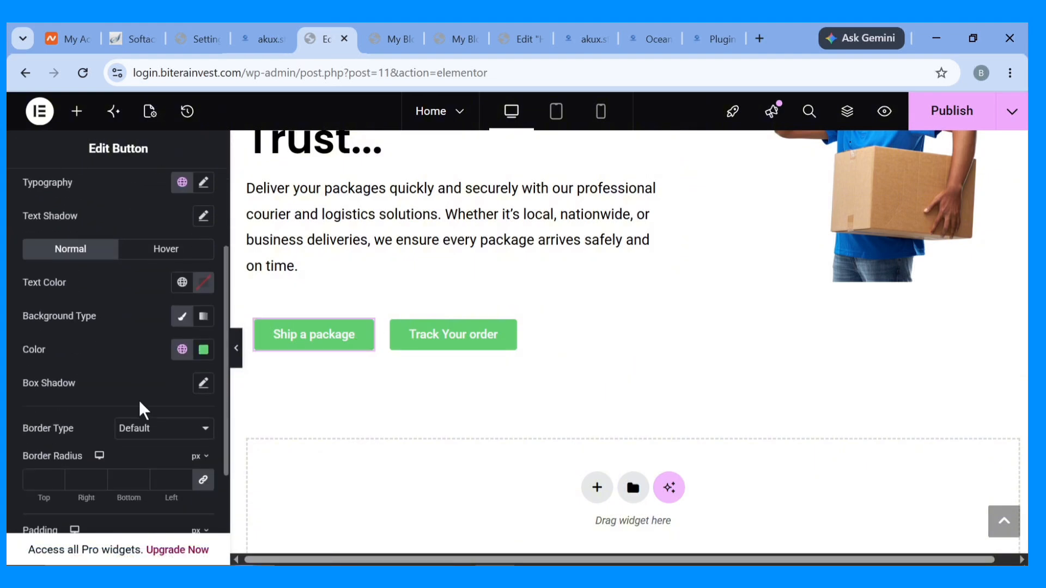
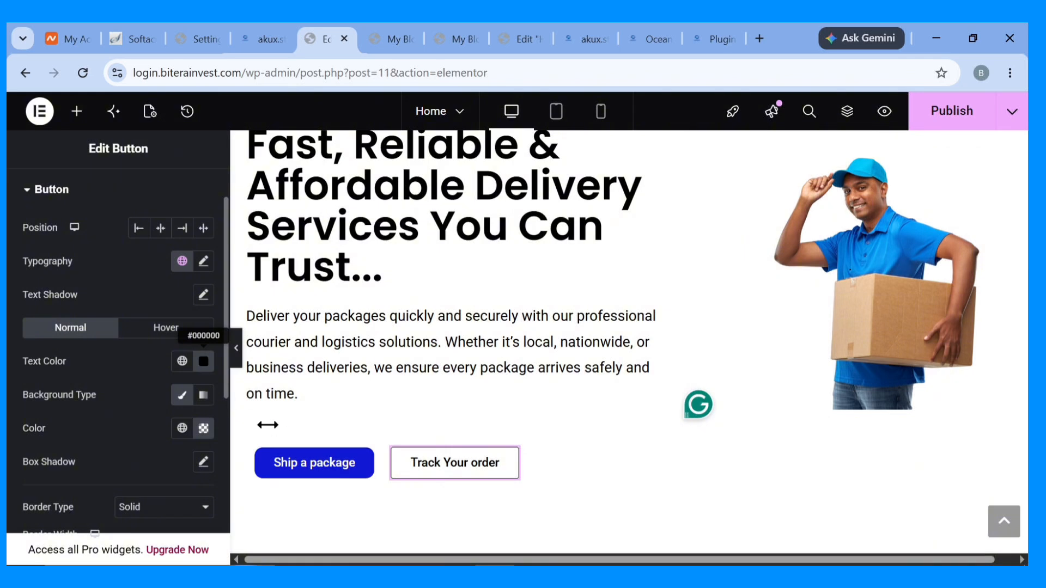
Set the Track Your order button's hover background color to dark blue #042A80.
click(156, 331)
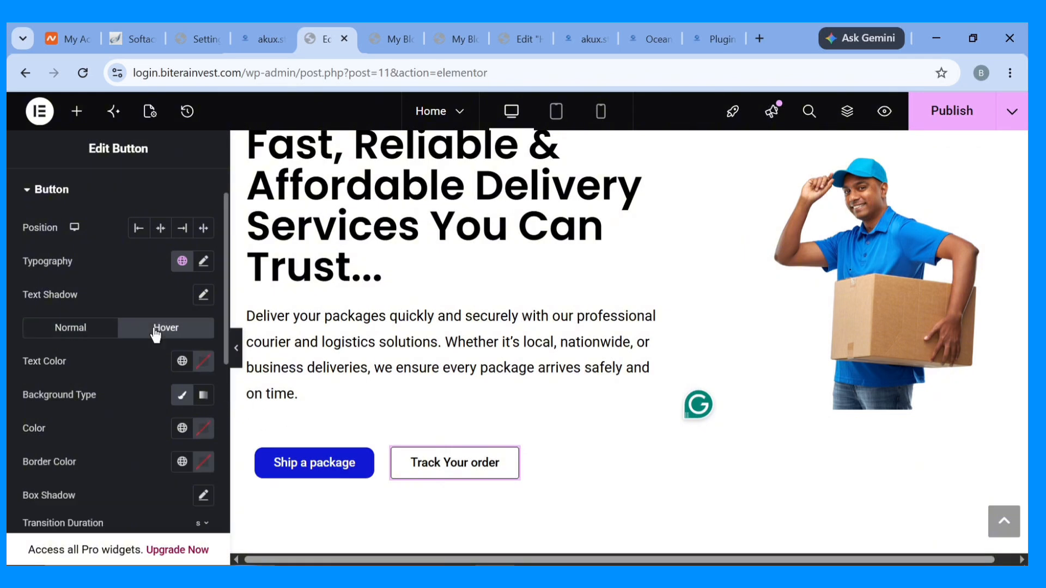
click(204, 362)
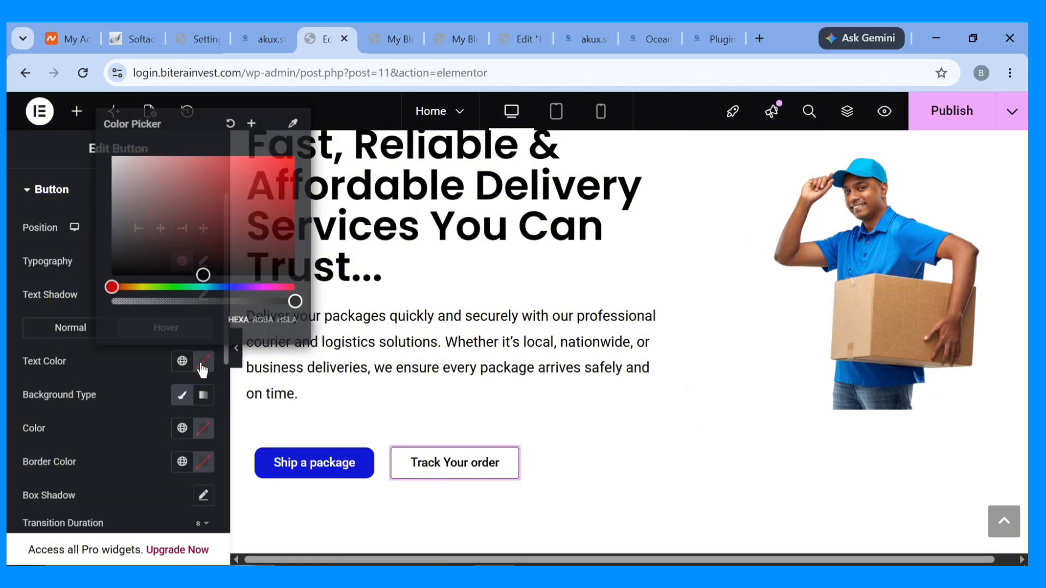
click(205, 431)
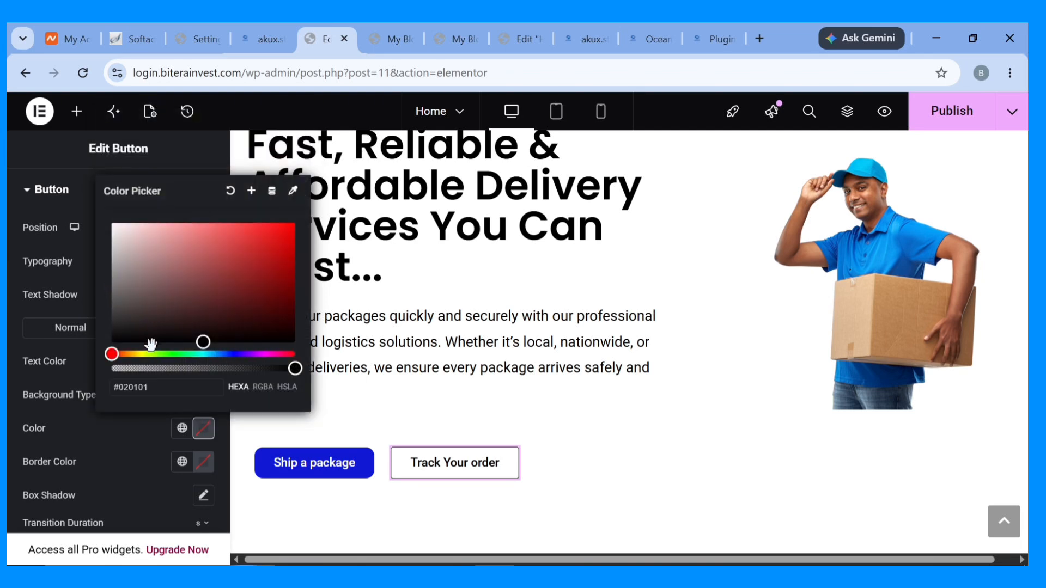
click(234, 358)
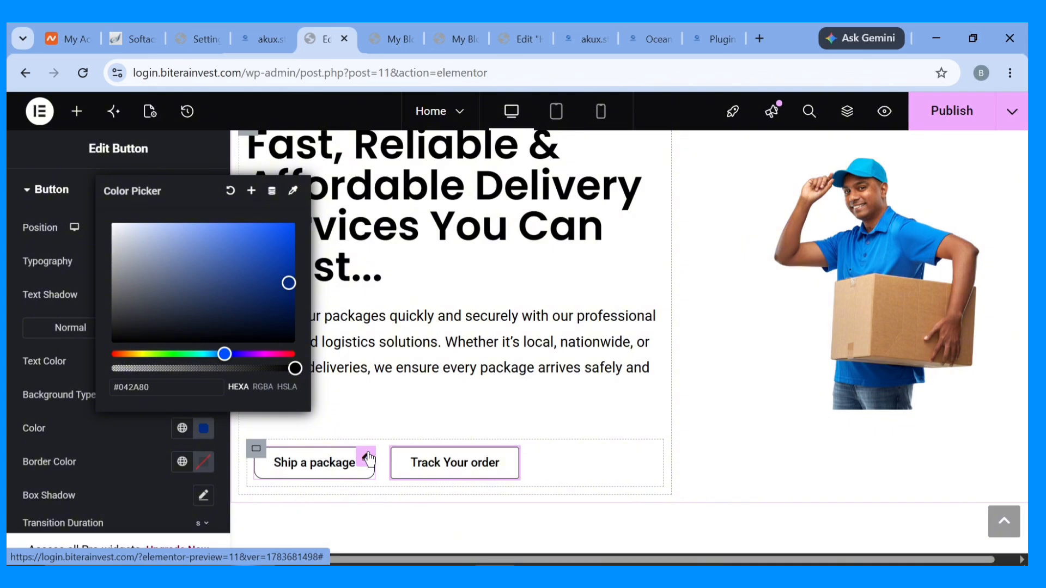
Copy the hex code #1019D4 of the Ship a package button's normal background color.
click(368, 459)
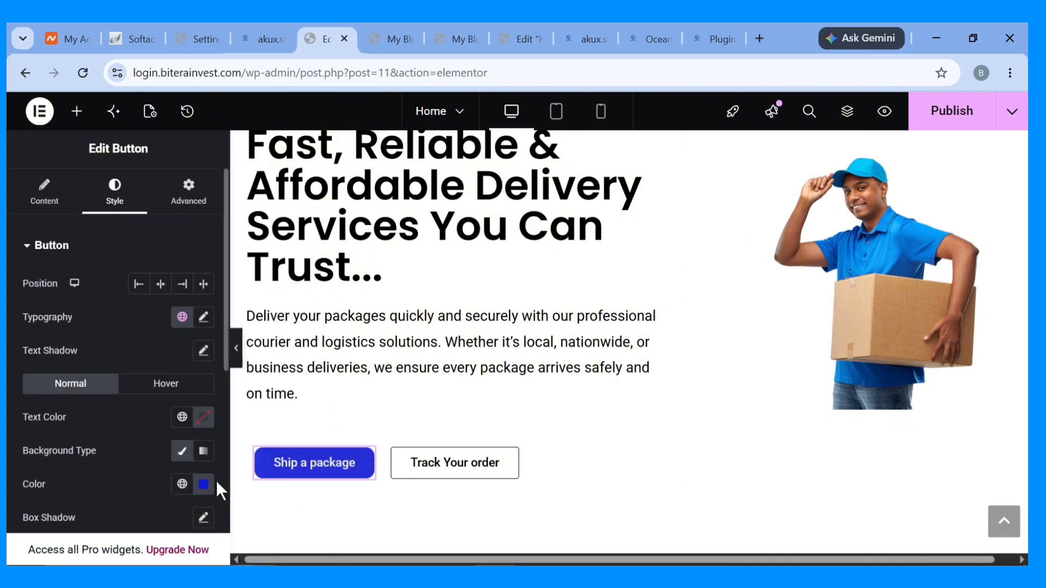
click(200, 487)
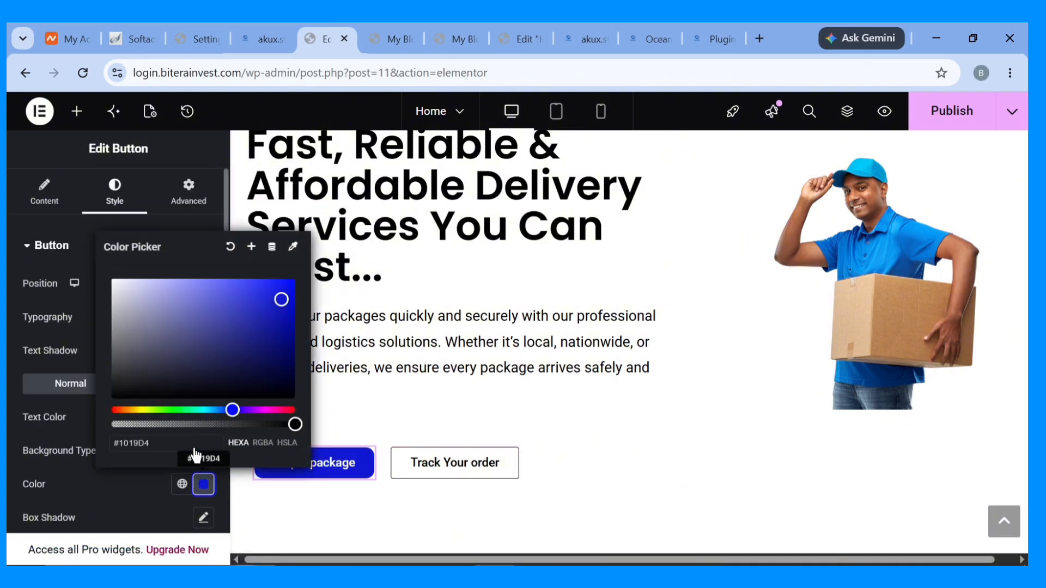
key(ctrl+a)
key(ctrl+c)
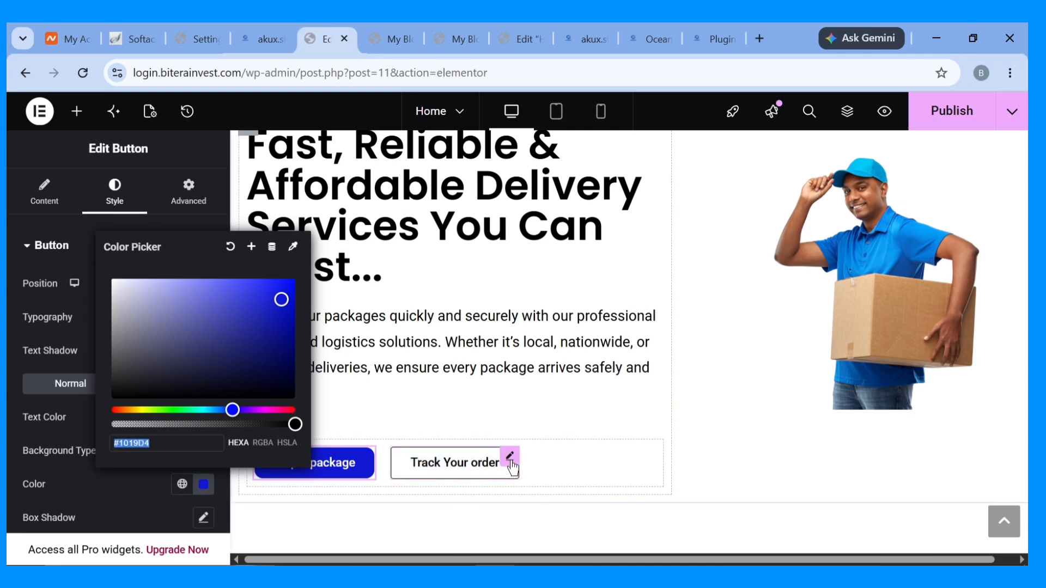
Set the Track Your order button's hover background color to the copied value #1019D4.
click(510, 457)
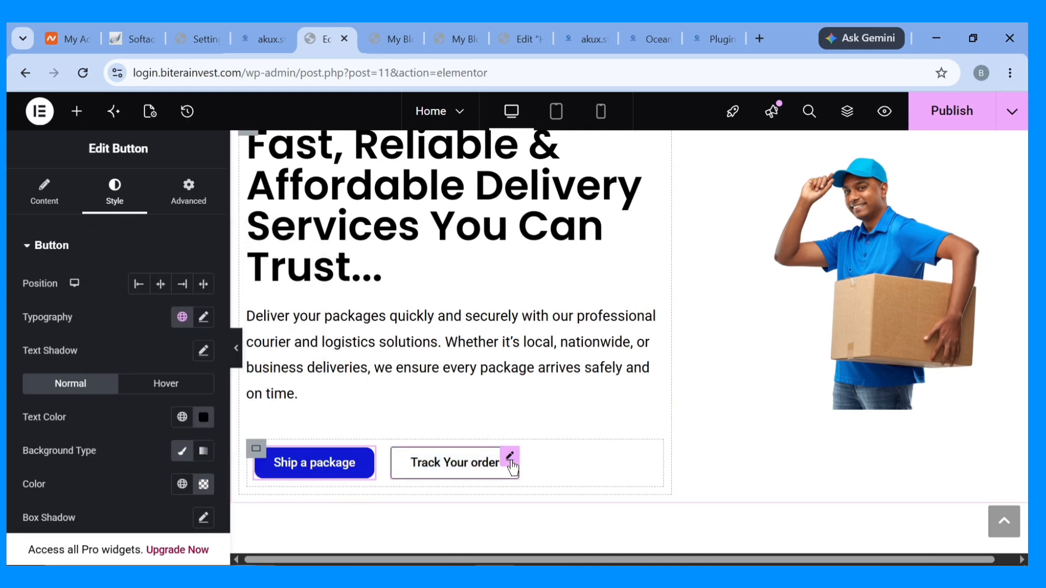
click(165, 385)
click(202, 486)
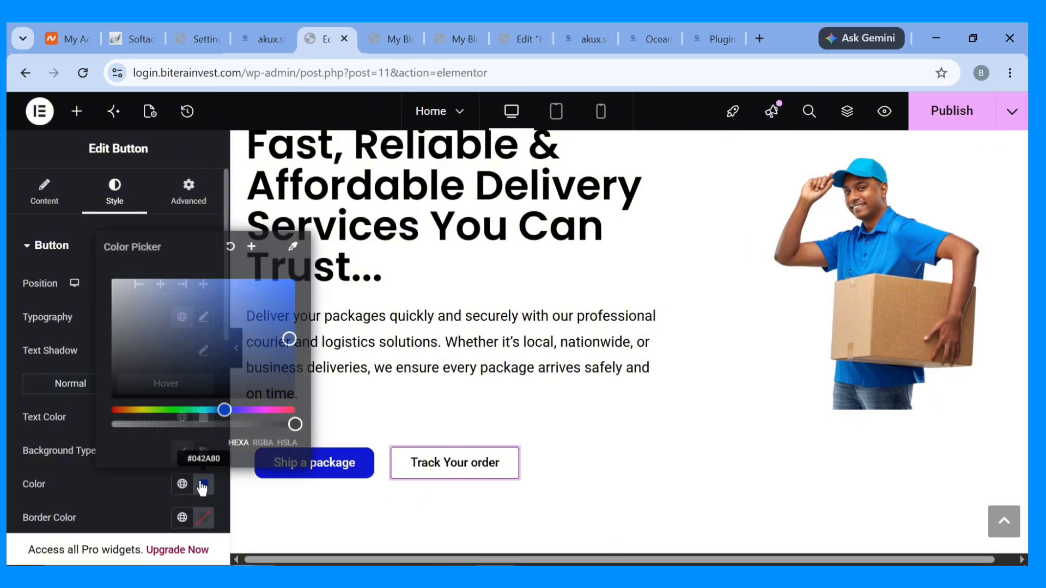
click(171, 441)
key(ctrl+a)
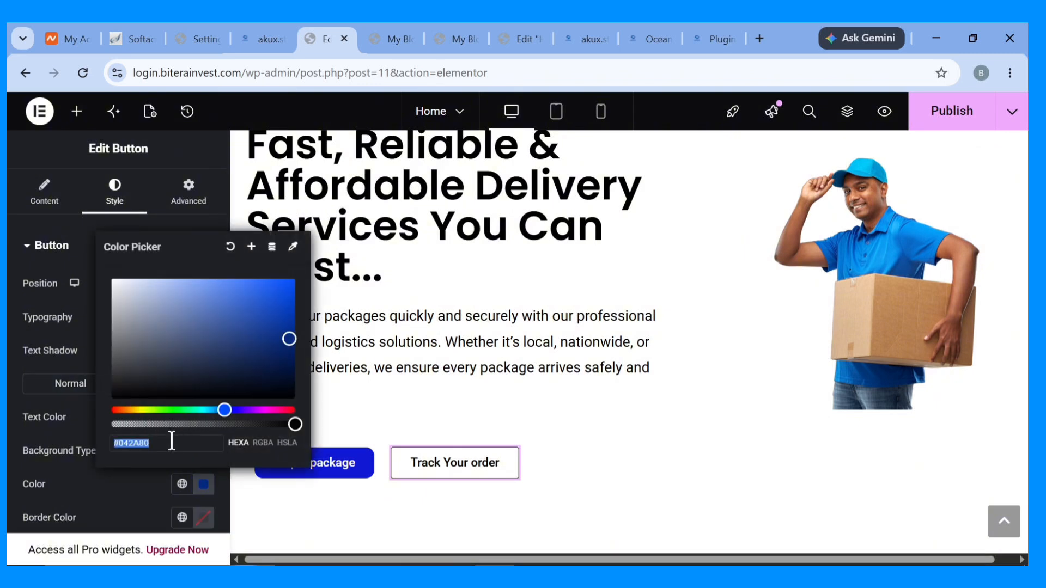
key(ctrl+v)
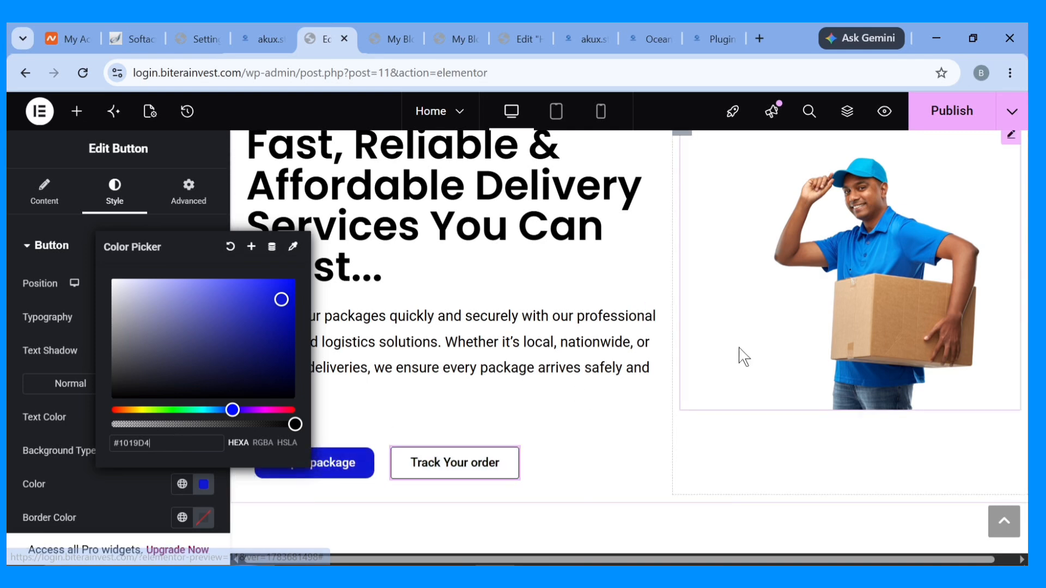
Publish the Home page and check the hero section with its two buttons on the reloaded preview.
click(946, 115)
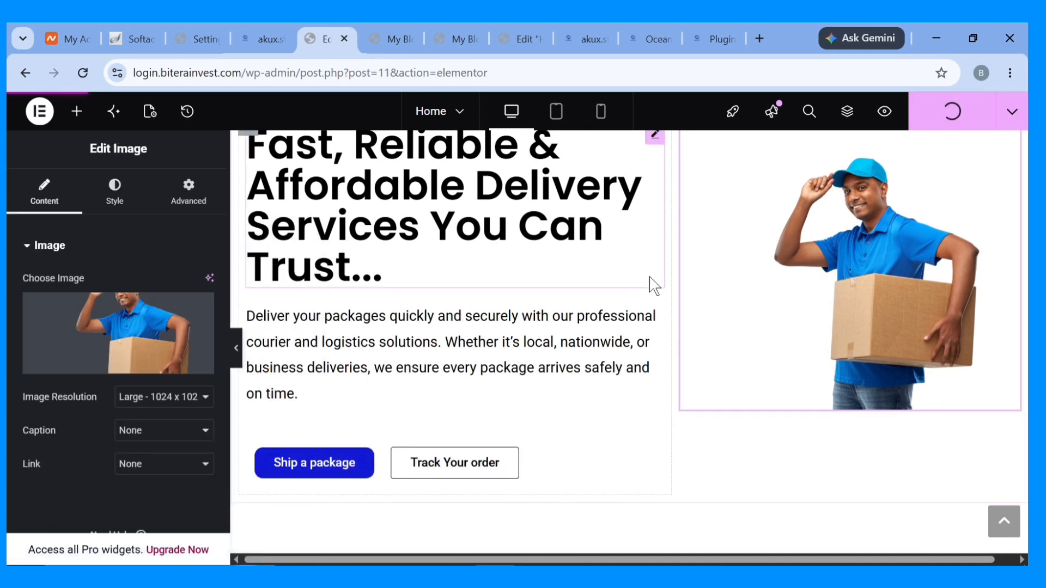
scroll(182, 234, up, 2)
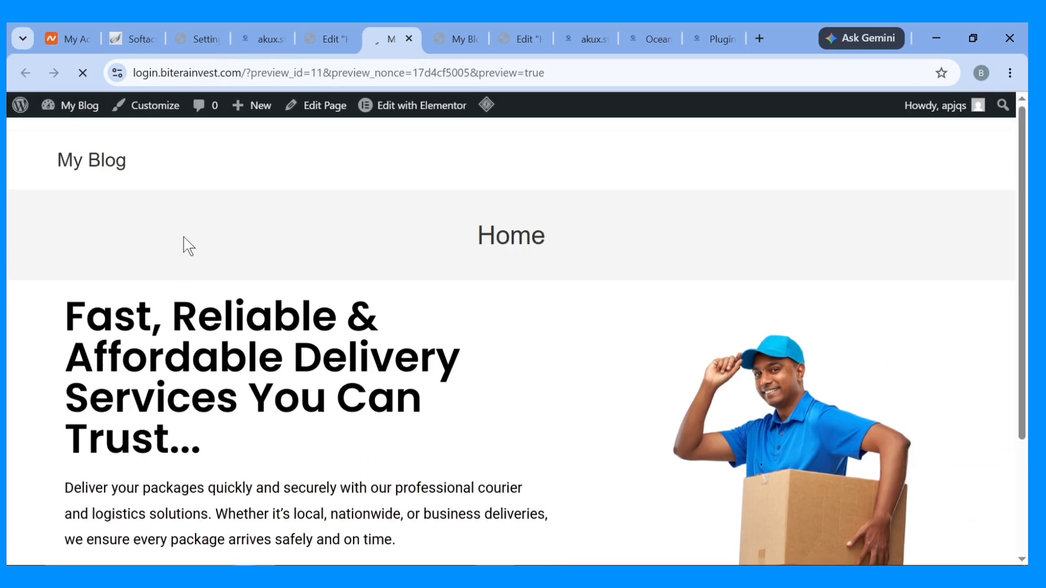
scroll(305, 371, down, 1)
scroll(307, 372, down, 2)
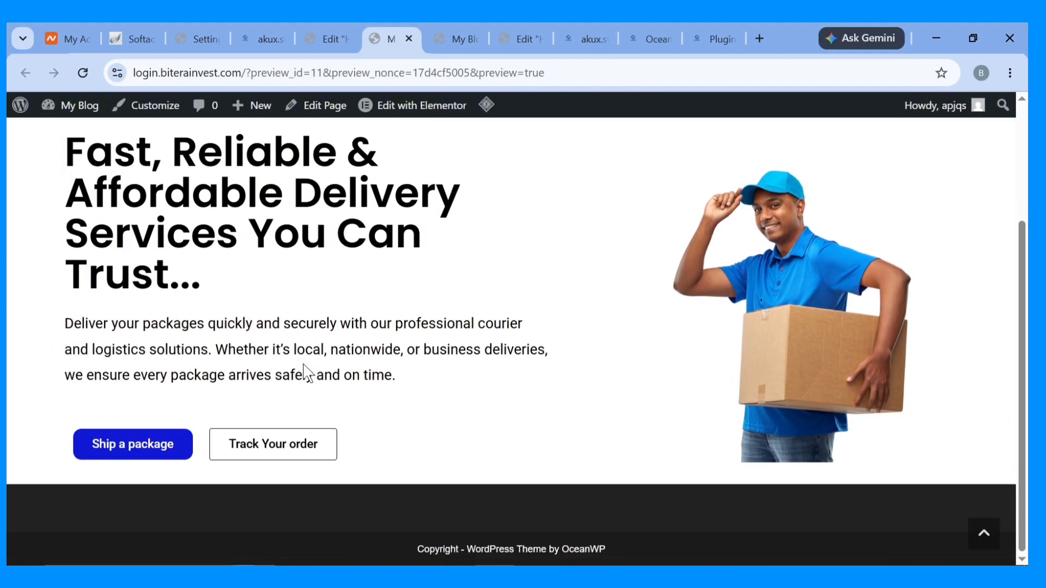
scroll(354, 338, up, 3)
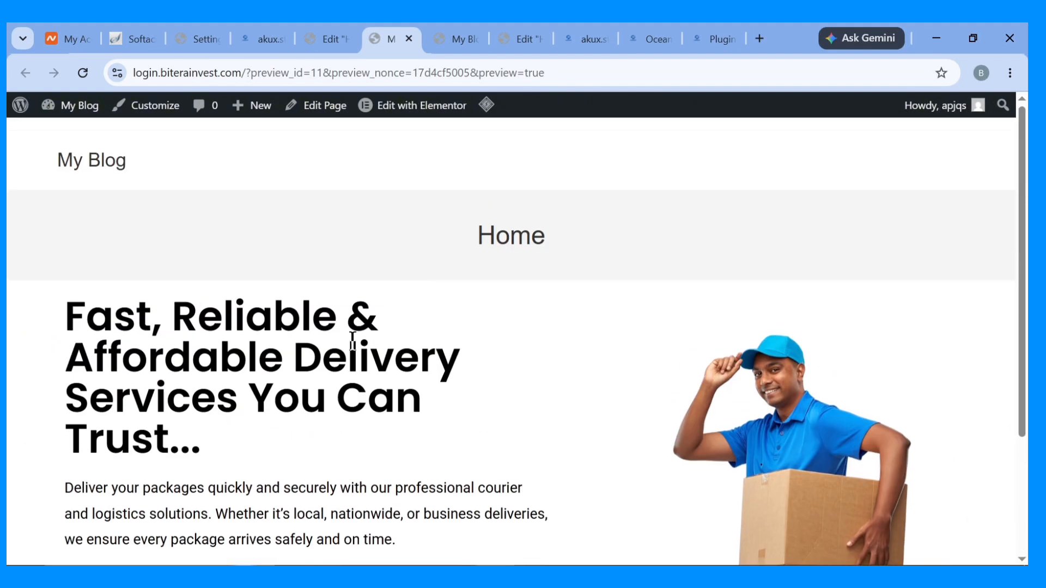
Start a new blank page from the site's WordPress dashboard.
scroll(341, 332, down, 3)
scroll(344, 341, up, 4)
click(455, 25)
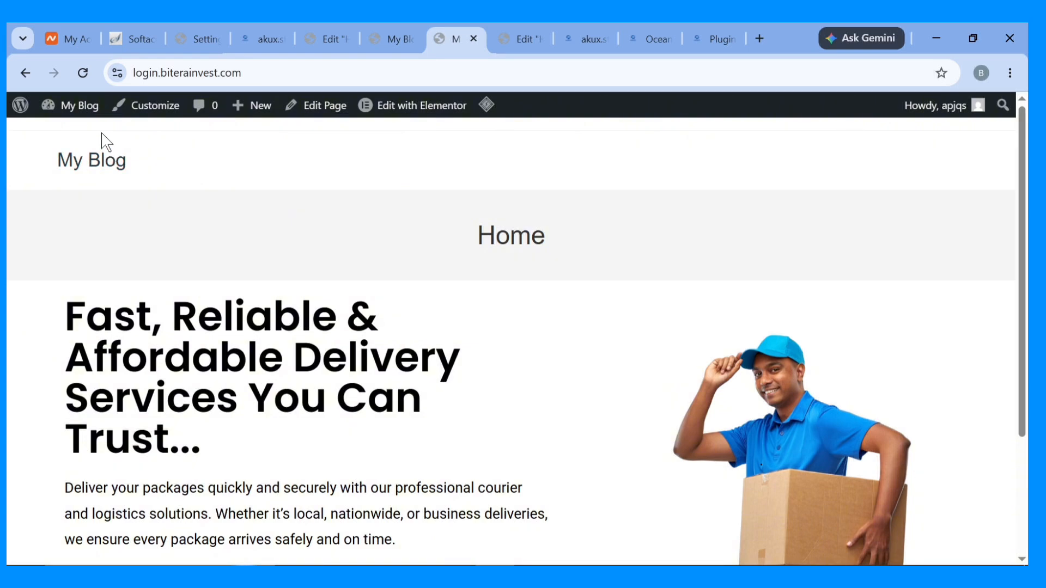
mouse_move(58, 104)
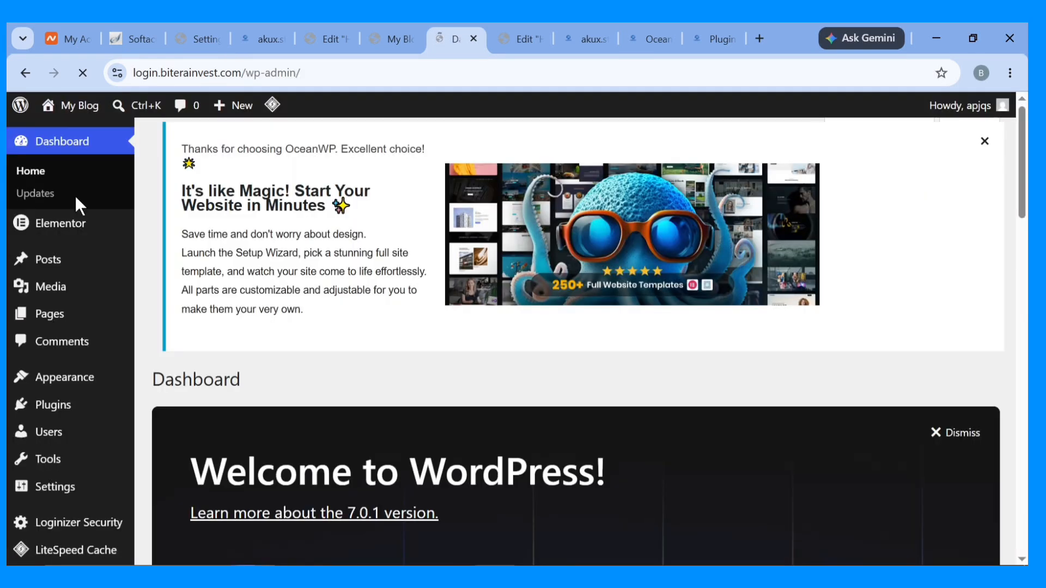
scroll(28, 375, down, 4)
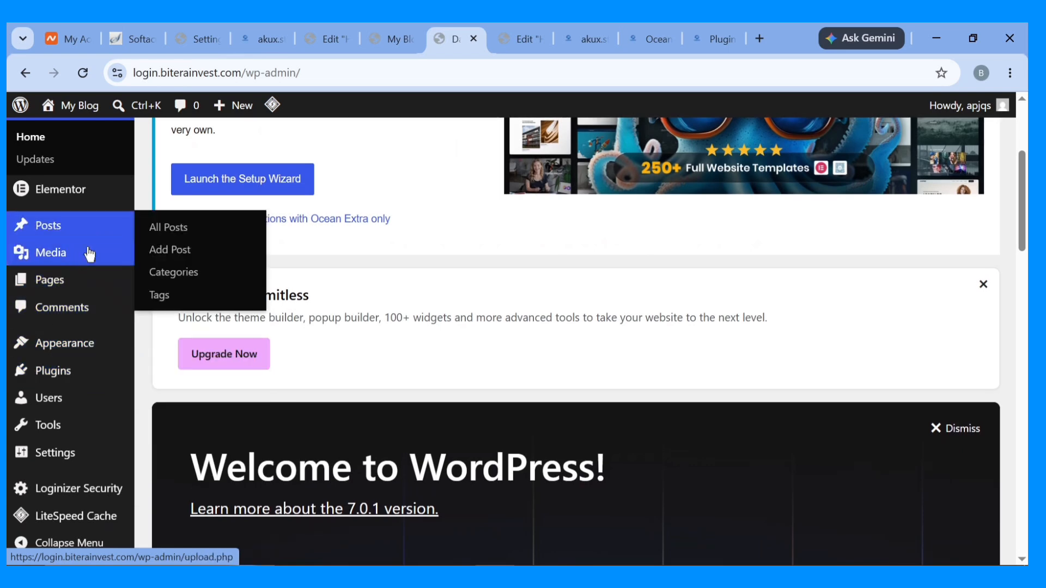
mouse_move(69, 278)
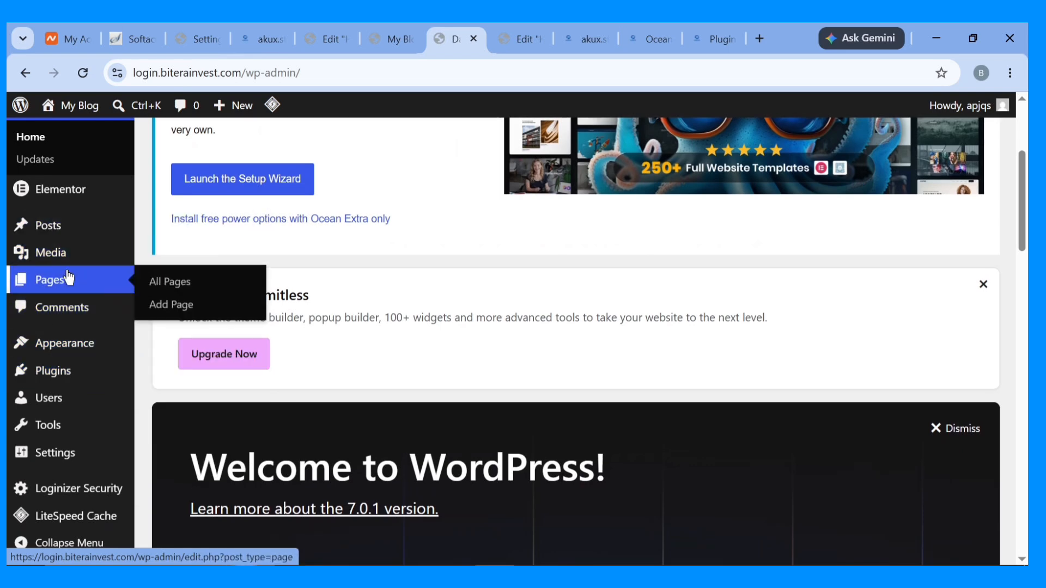
click(182, 303)
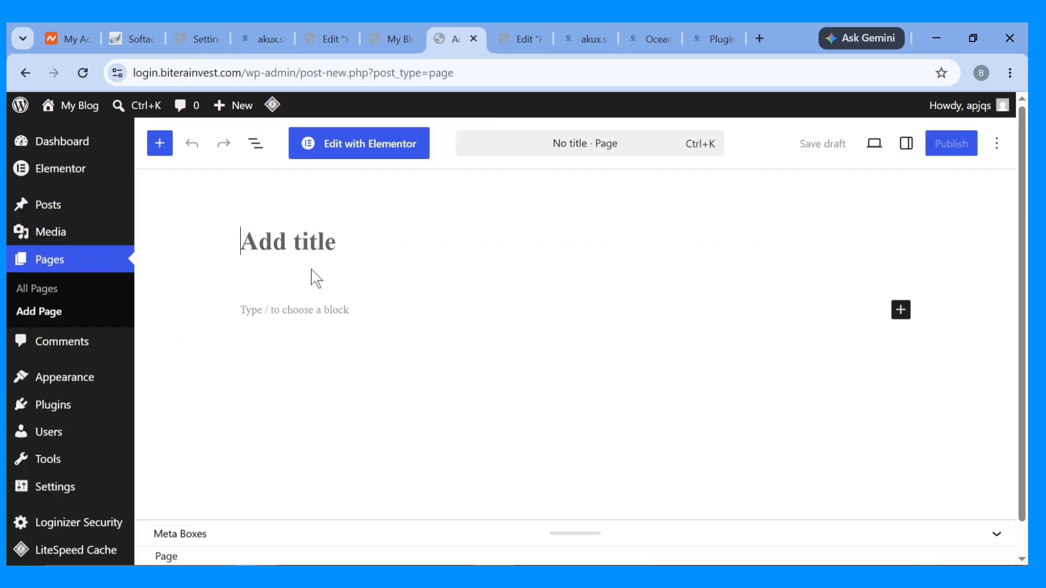
Title the new page About Us and publish it.
text(About Us)
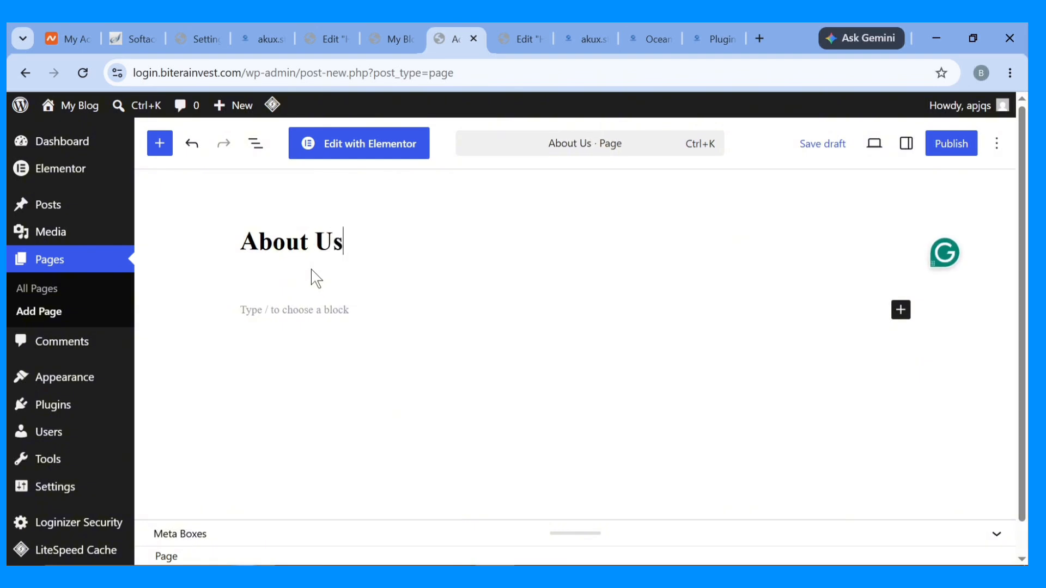
click(967, 142)
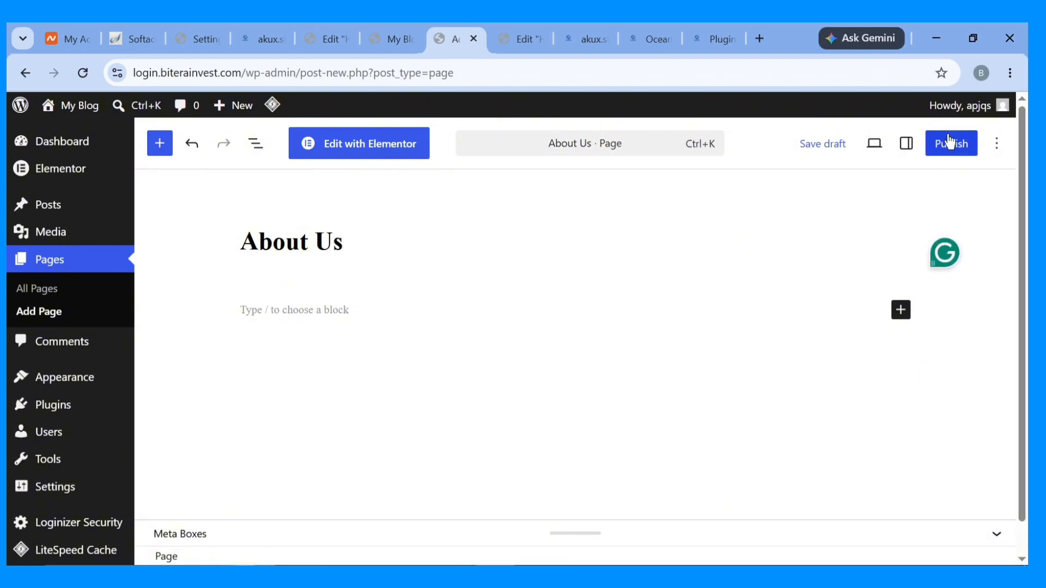
click(947, 143)
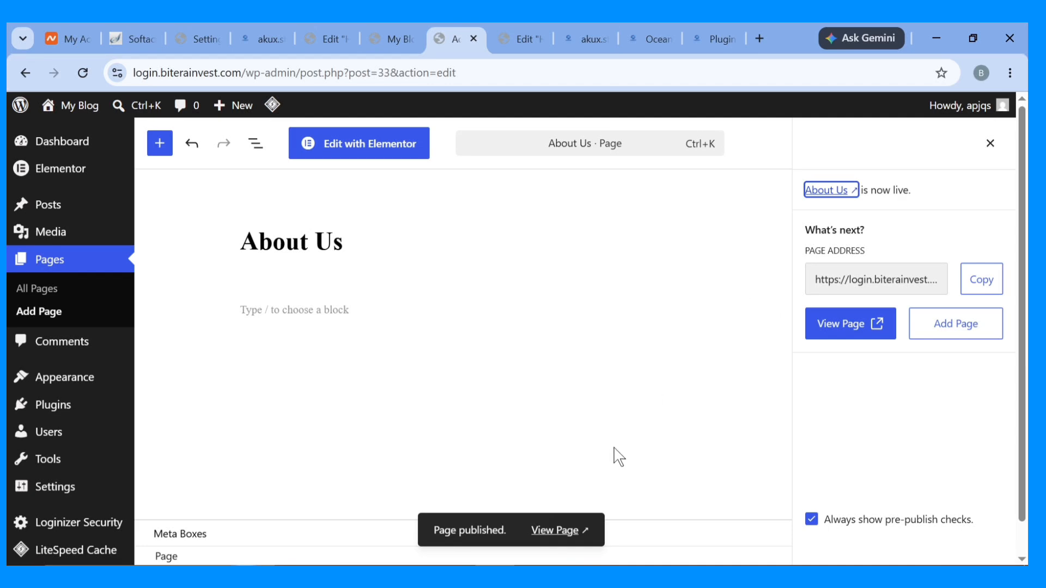
View the published About Us page, close its editor tab and copy the page's address.
click(569, 528)
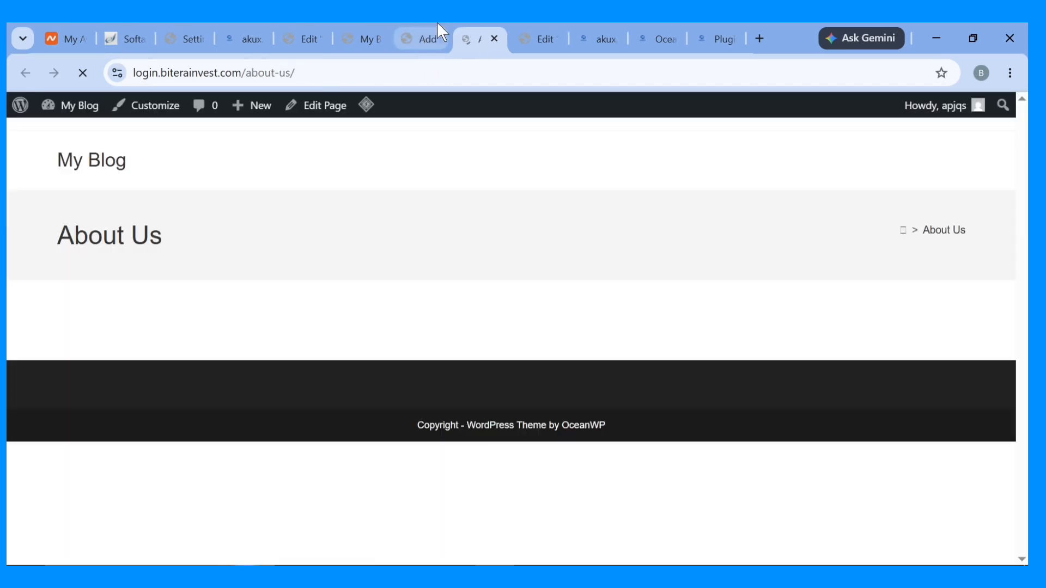
click(430, 38)
click(436, 39)
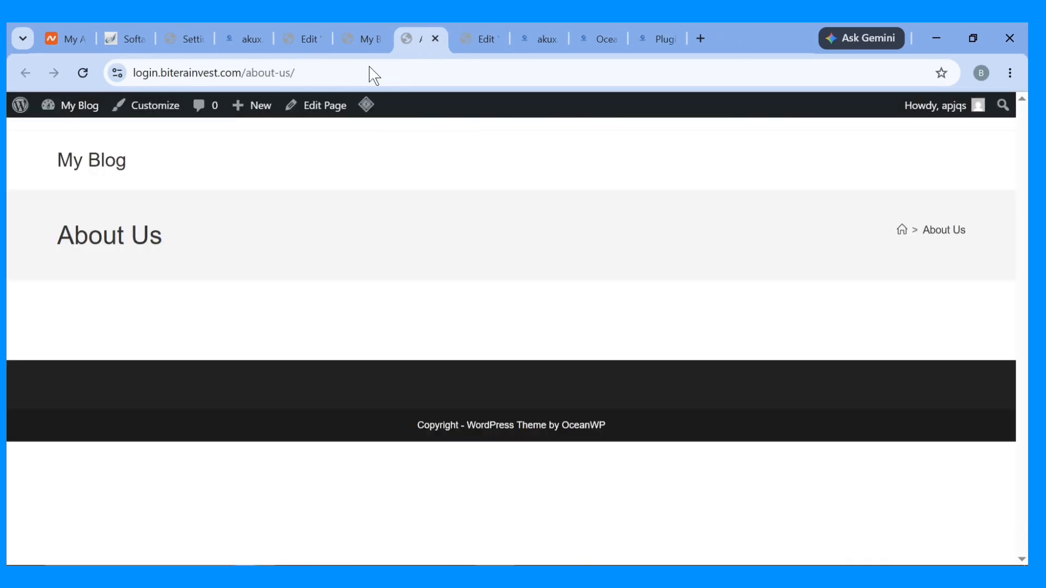
click(332, 74)
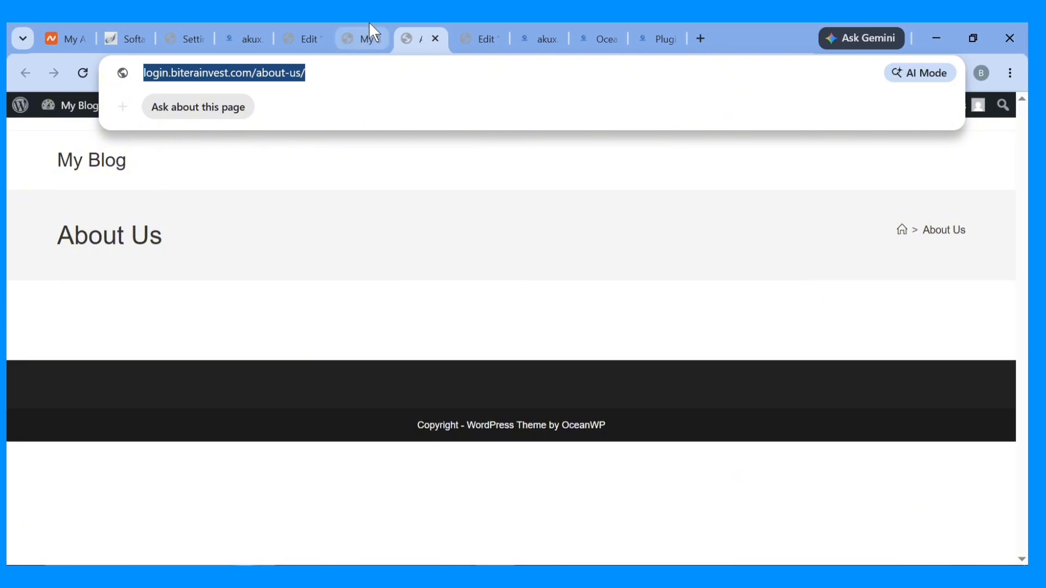
Link the Ship a package button on the Home page to the copied About Us address and publish the change.
click(299, 26)
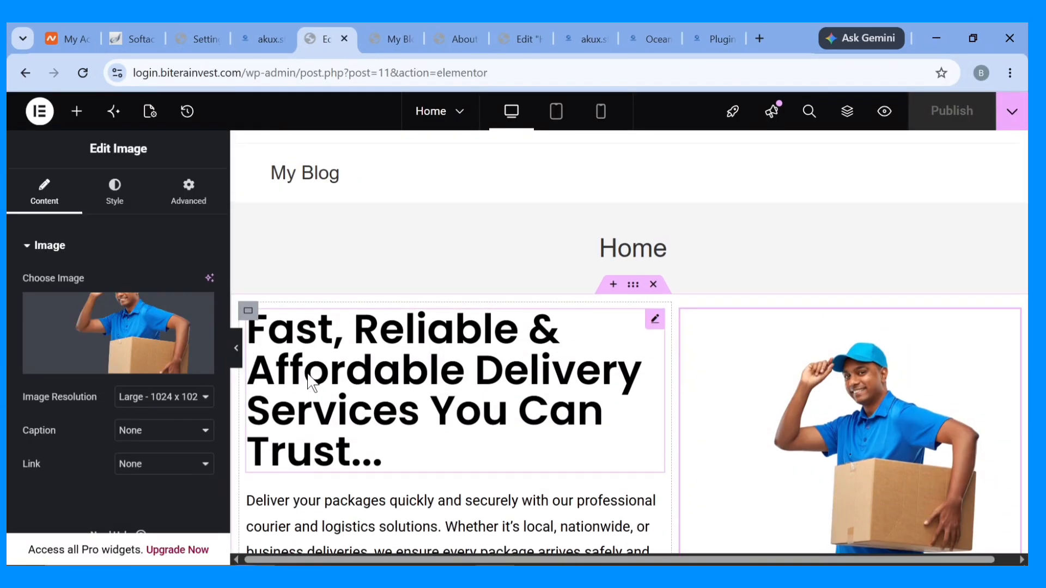
scroll(311, 381, down, 7)
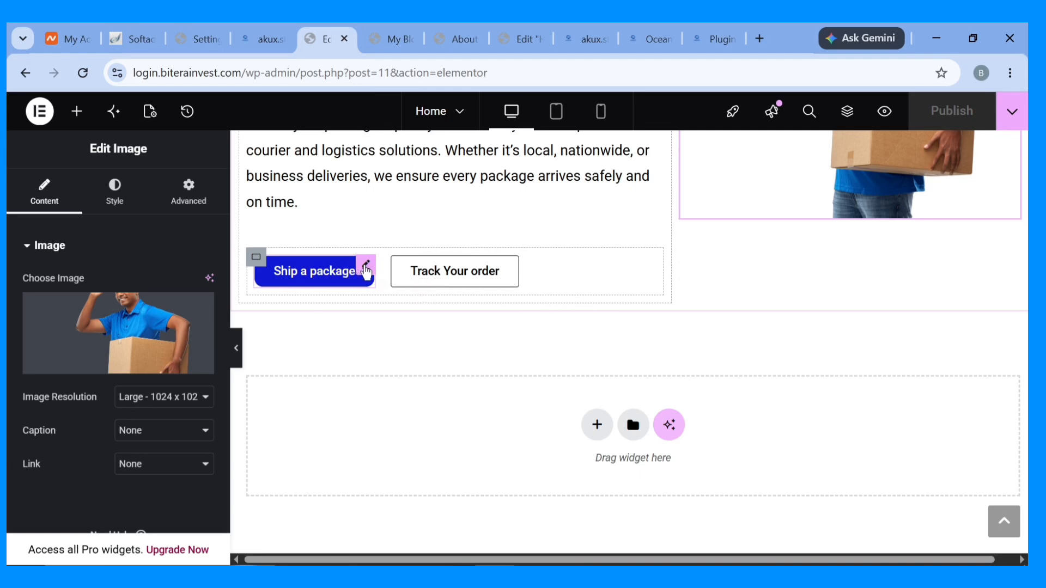
click(366, 270)
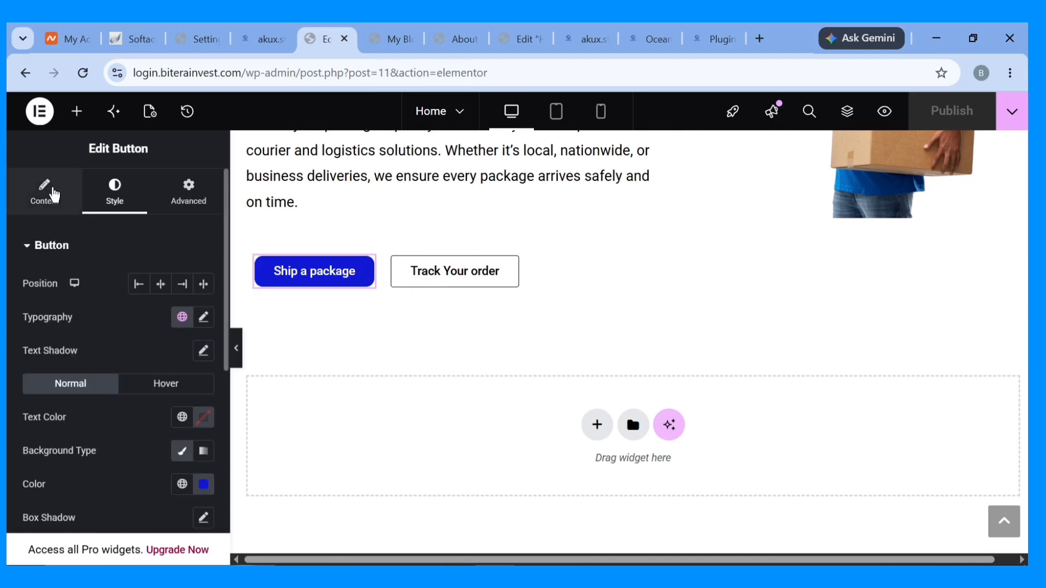
click(54, 195)
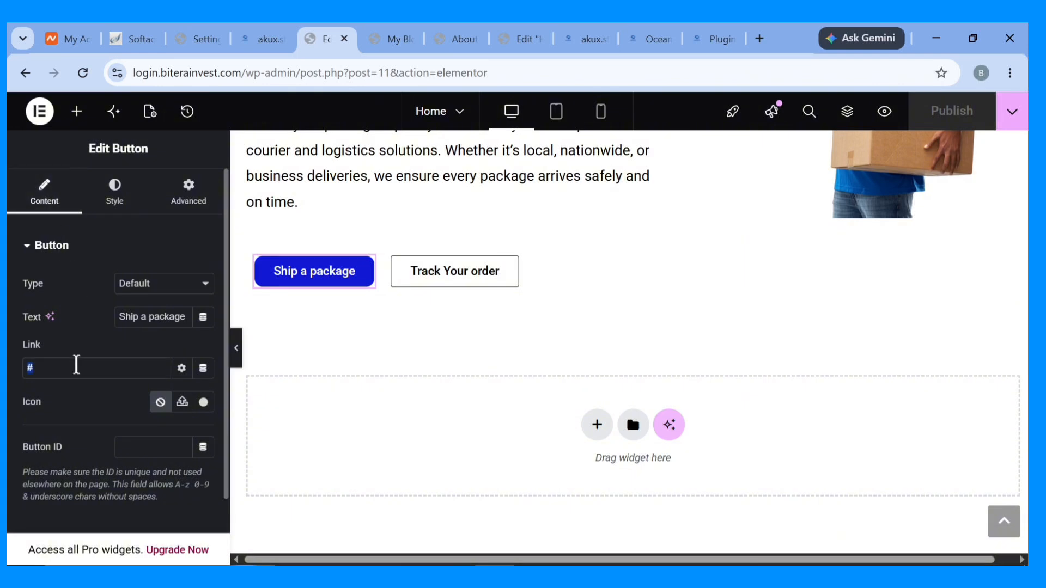
key(ctrl+v)
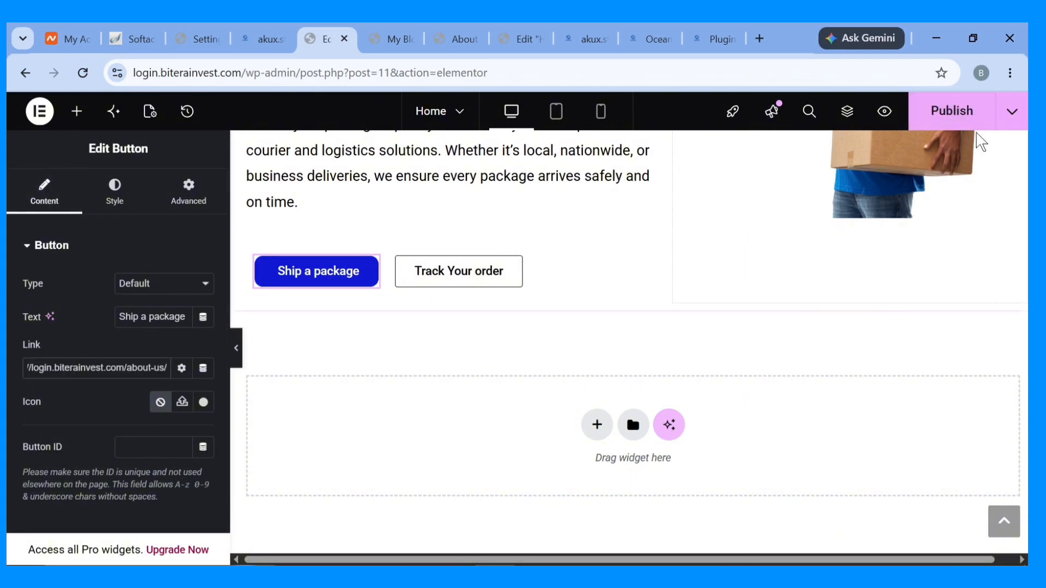
click(955, 111)
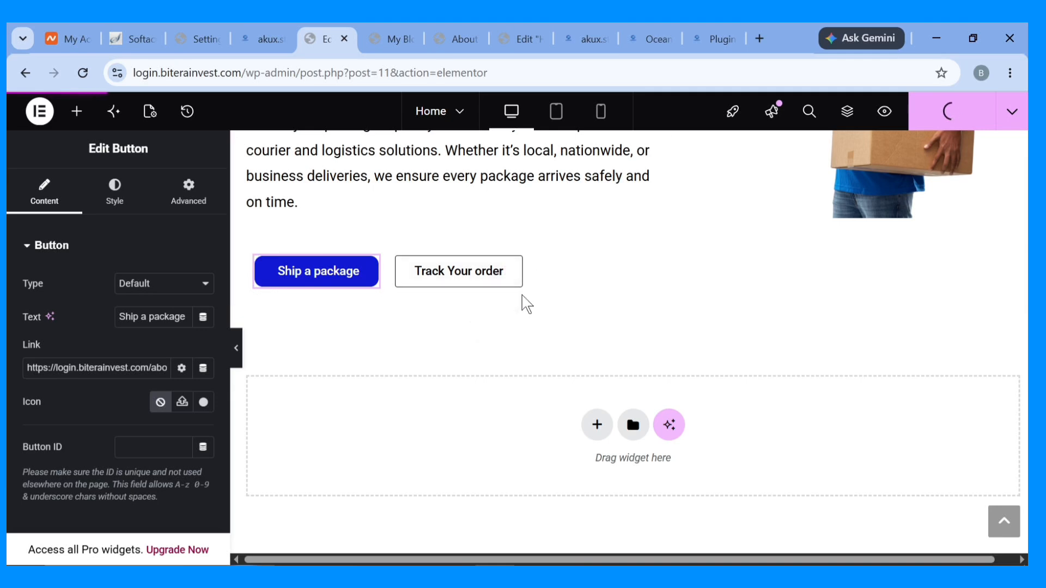
Select the main hero container and open its background style settings.
scroll(479, 375, up, 5)
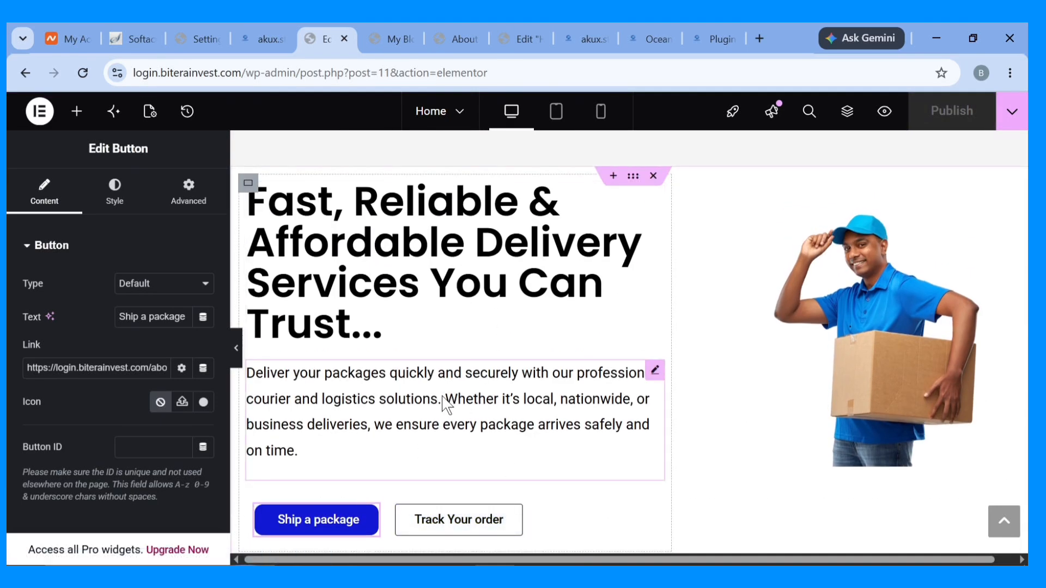
scroll(446, 404, down, 1)
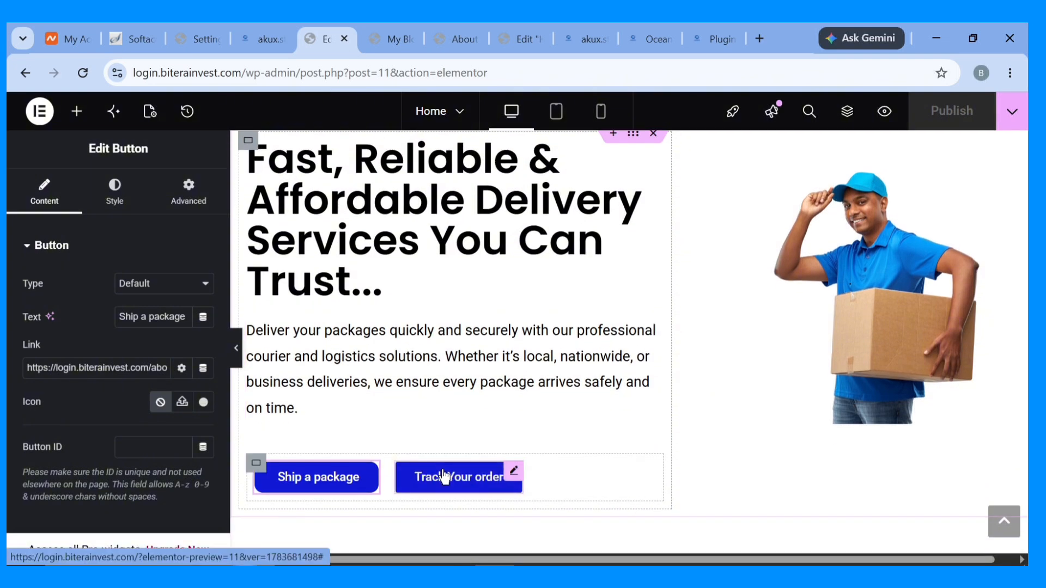
scroll(444, 475, down, 4)
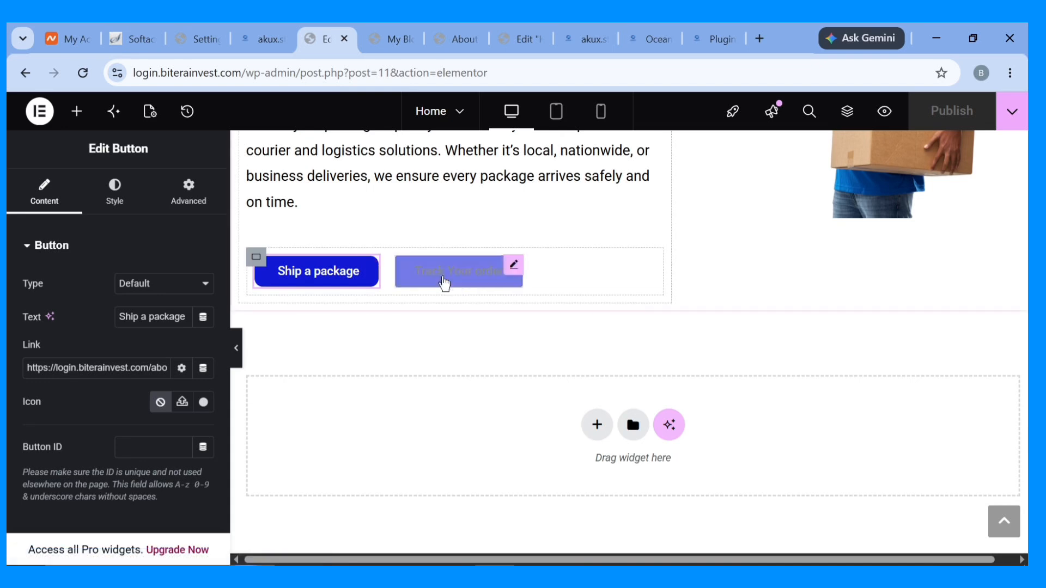
scroll(453, 473, up, 7)
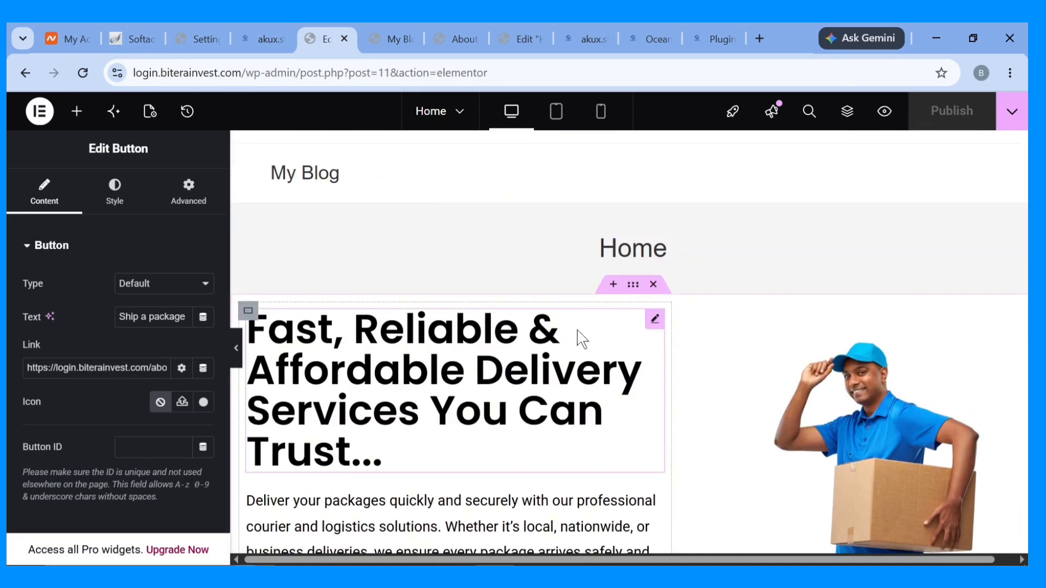
click(634, 287)
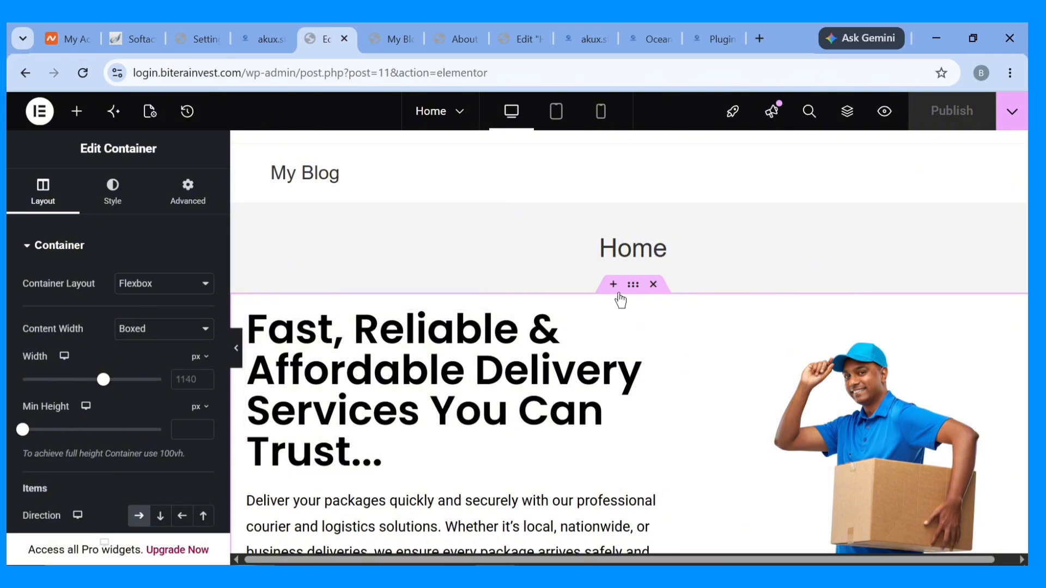
scroll(631, 467, down, 1)
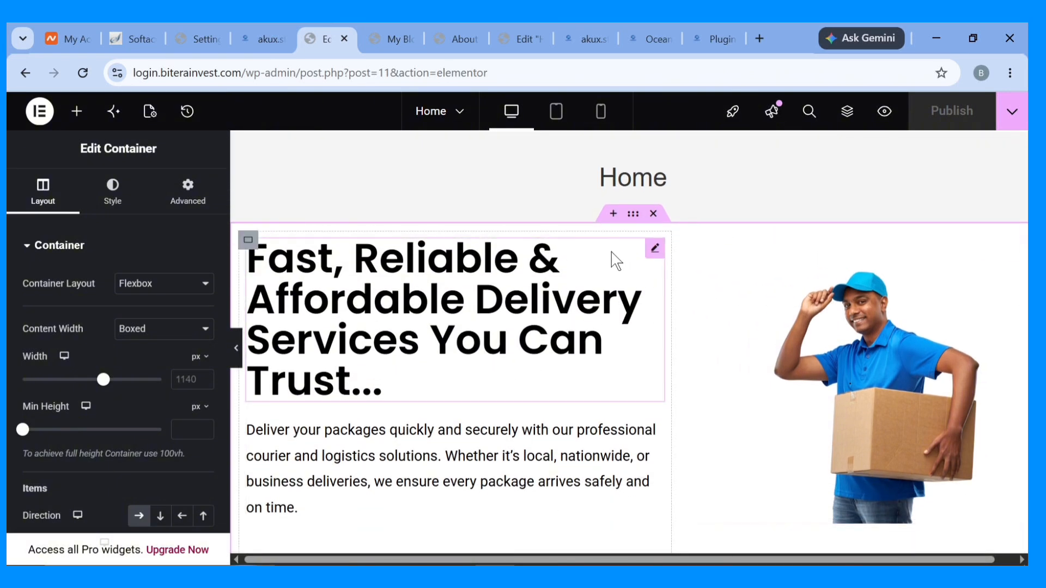
click(127, 203)
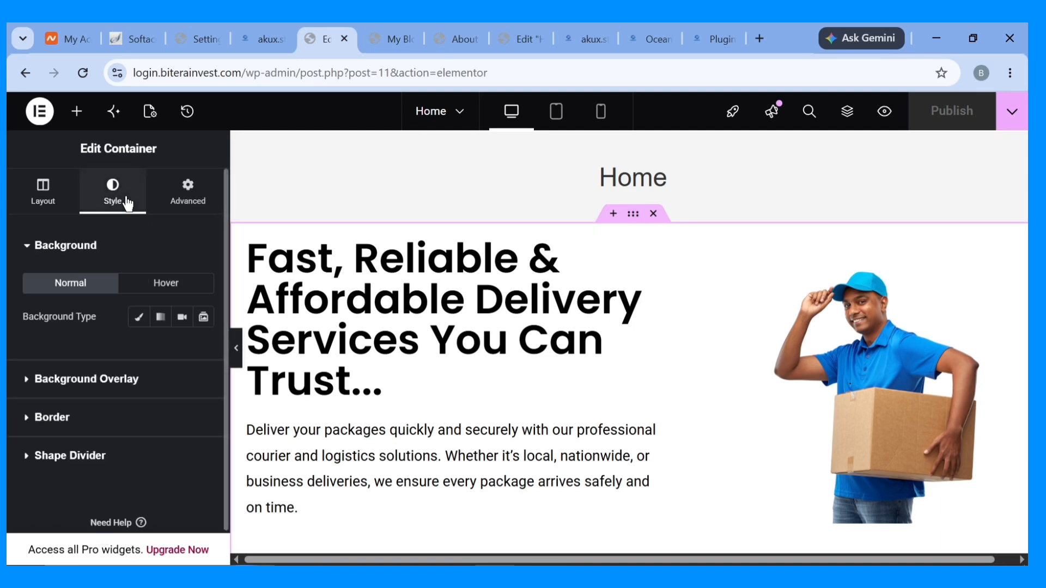
Try a classic solid black #000000 background on the hero container.
click(140, 320)
click(201, 354)
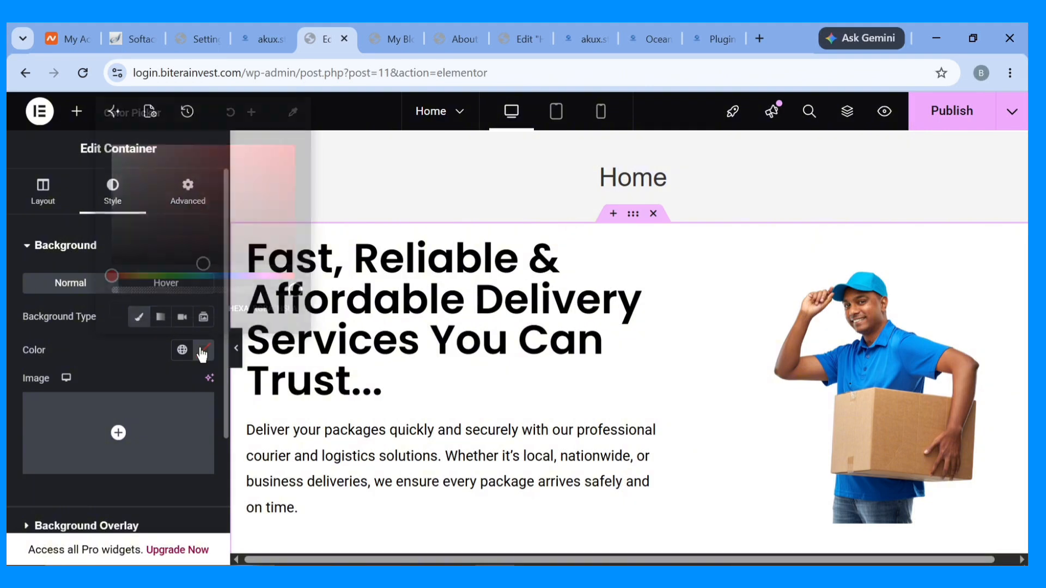
click(175, 227)
drag(176, 228, 111, 265)
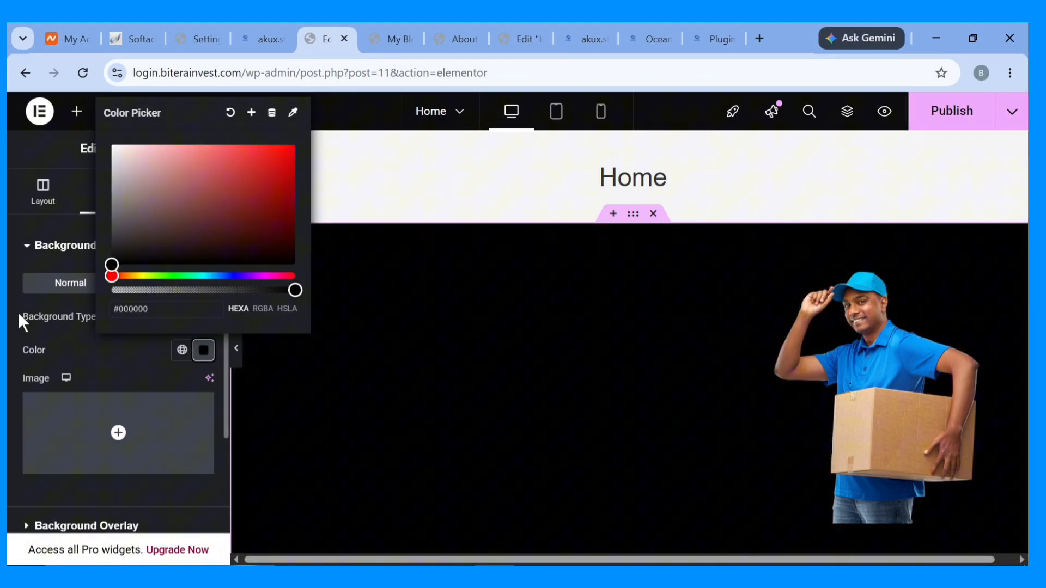
click(9, 344)
Give the hero container a gradient background from red #E45151 to blue #1D48D7.
click(161, 318)
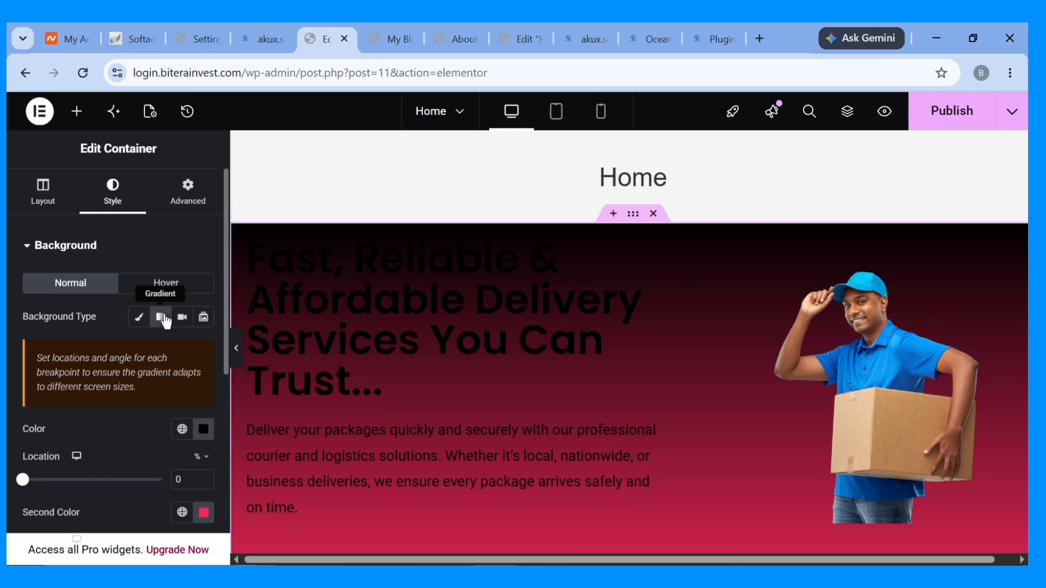
click(203, 430)
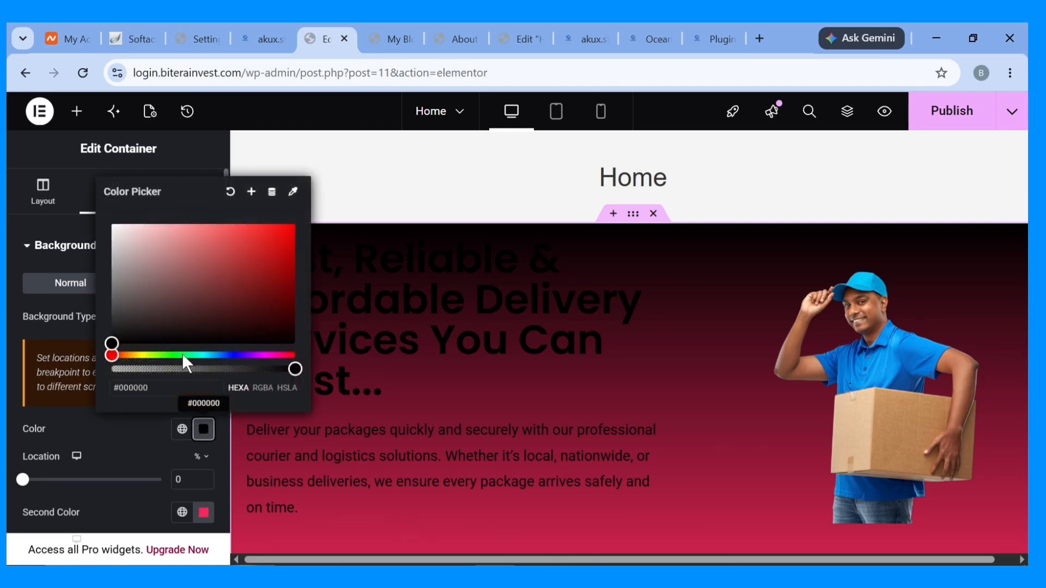
click(159, 295)
click(207, 250)
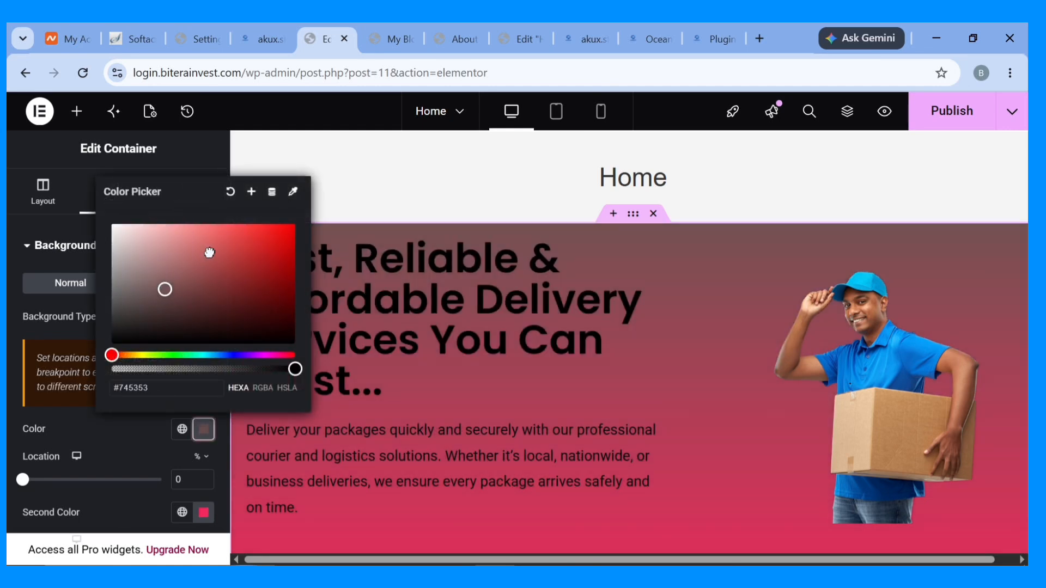
click(229, 235)
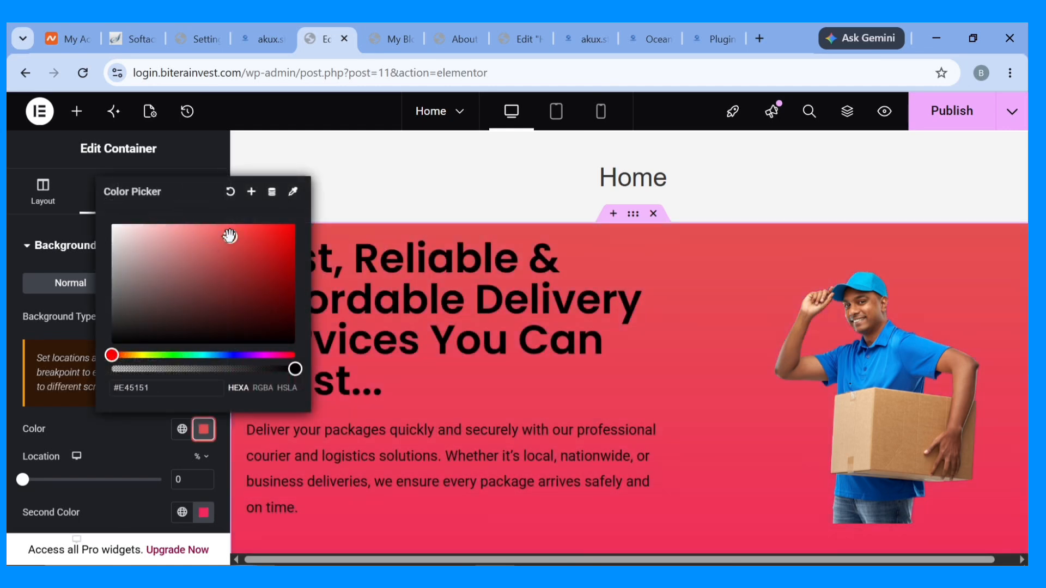
click(203, 512)
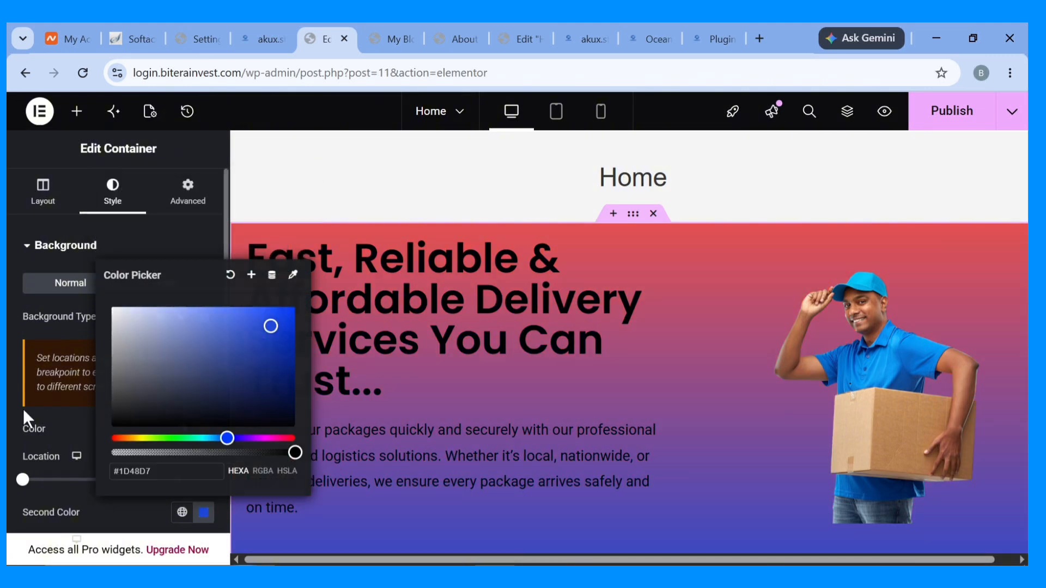
click(23, 409)
Change the hero background gradient's type to Radial and review the whole section.
scroll(102, 437, down, 5)
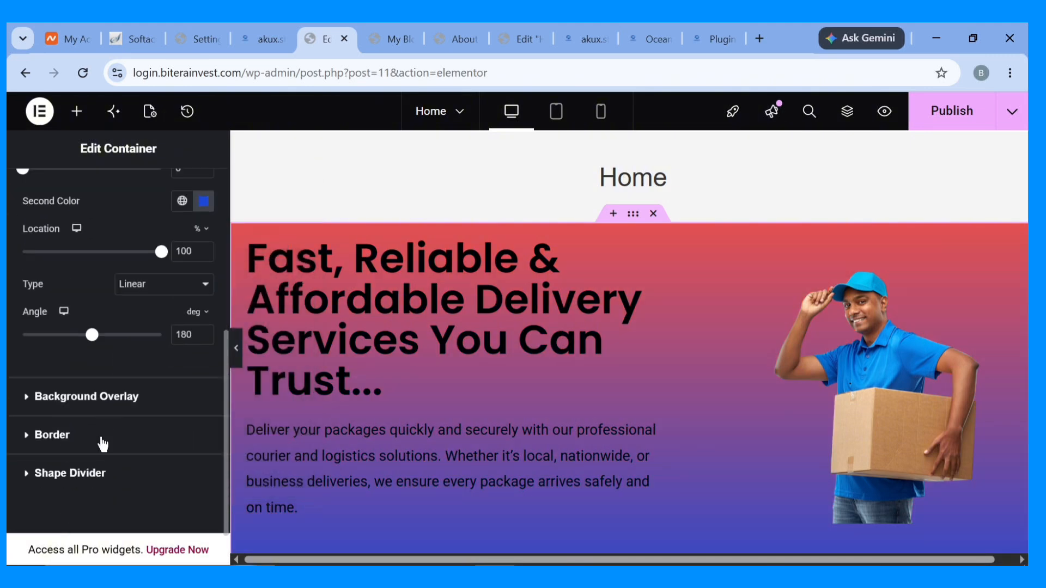
click(186, 286)
click(162, 325)
scroll(591, 472, down, 5)
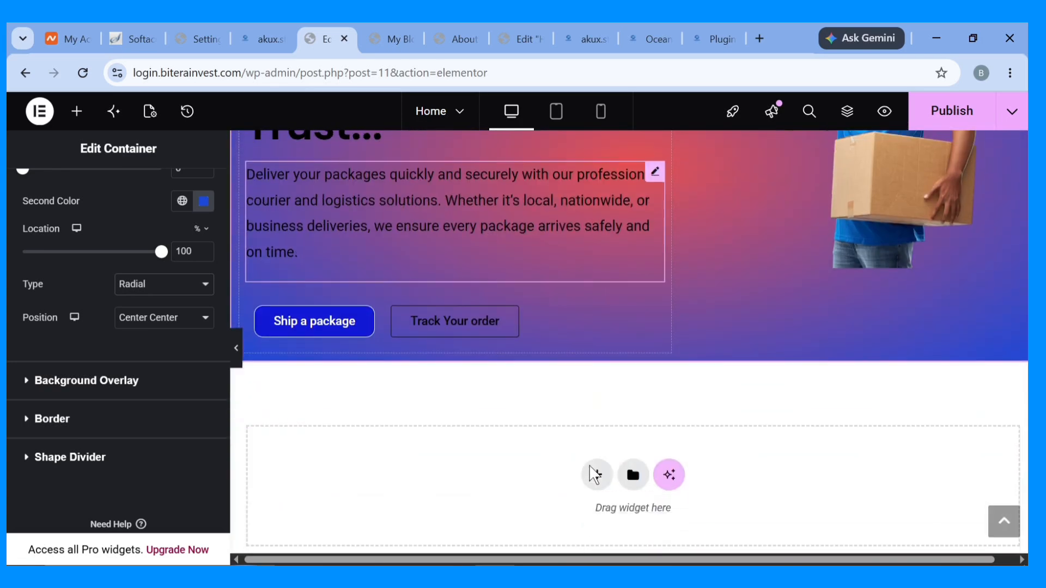
scroll(590, 472, up, 5)
scroll(79, 350, up, 3)
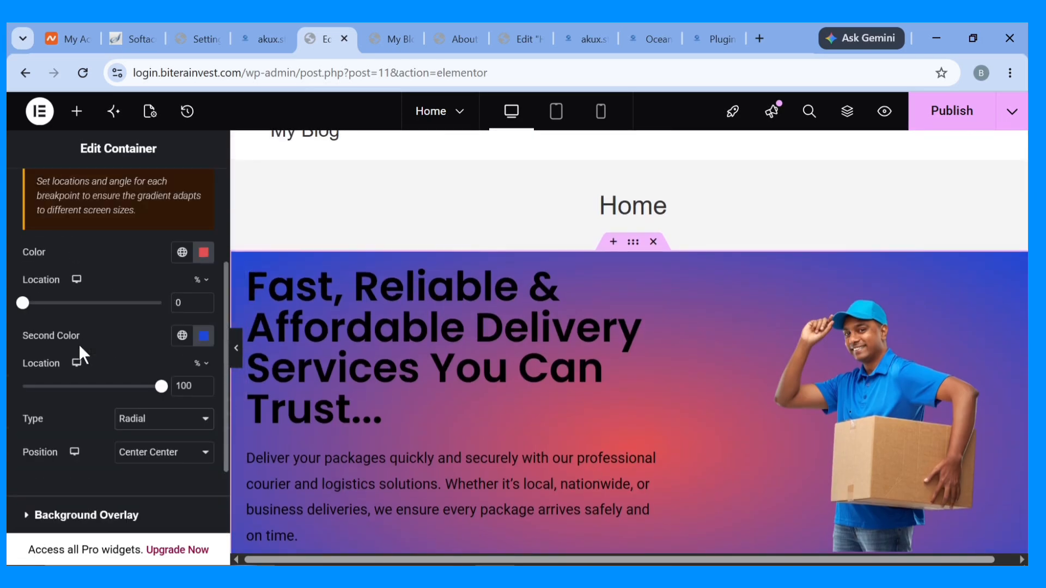
scroll(158, 272, up, 2)
scroll(158, 295, up, 2)
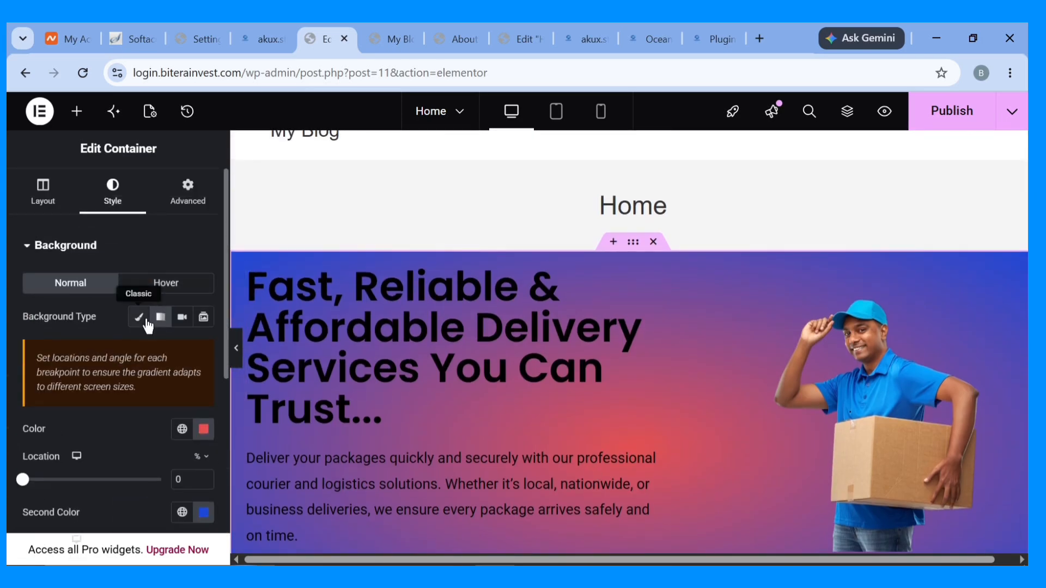
Switch the hero container's background type to Video and copy the shareable link of Video 2 in YouTube Studio.
click(181, 320)
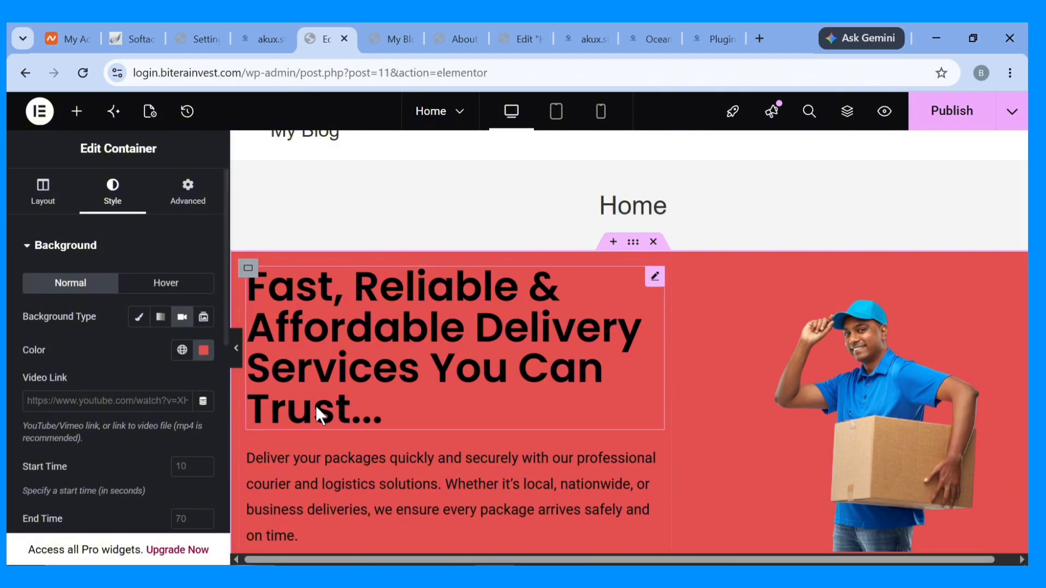
scroll(353, 430, down, 3)
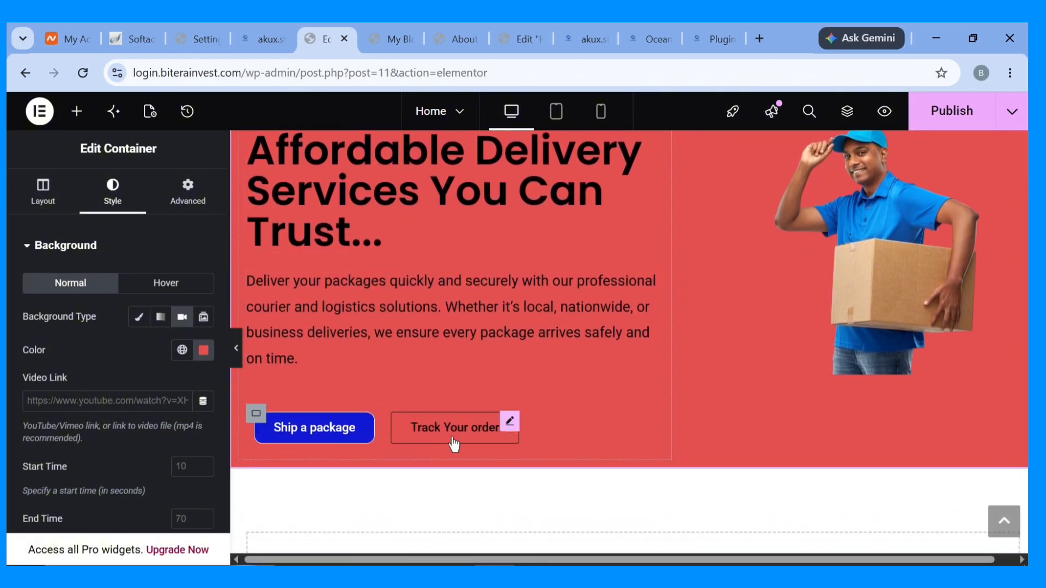
click(425, 577)
scroll(396, 457, down, 3)
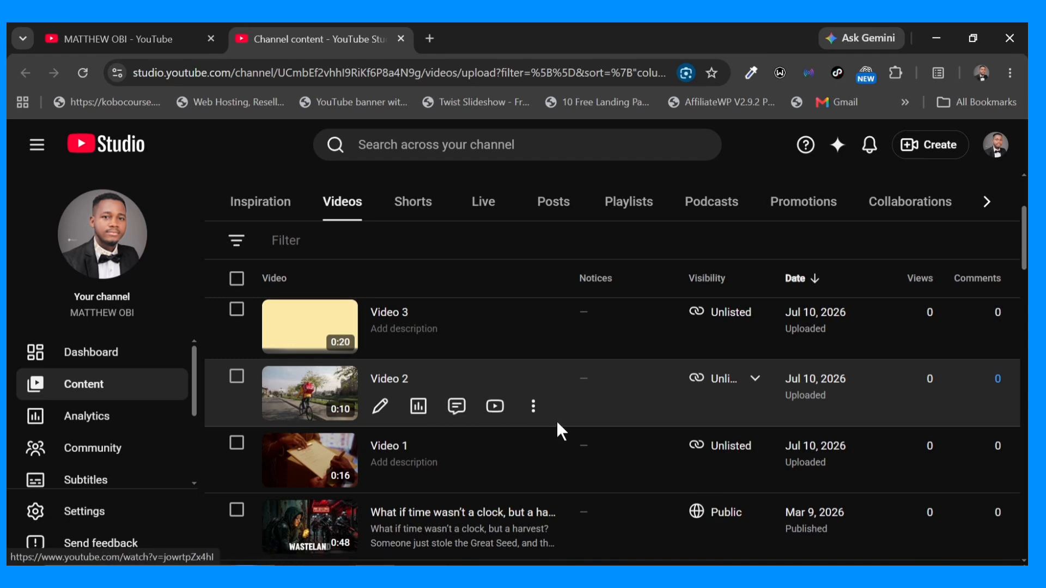
click(534, 408)
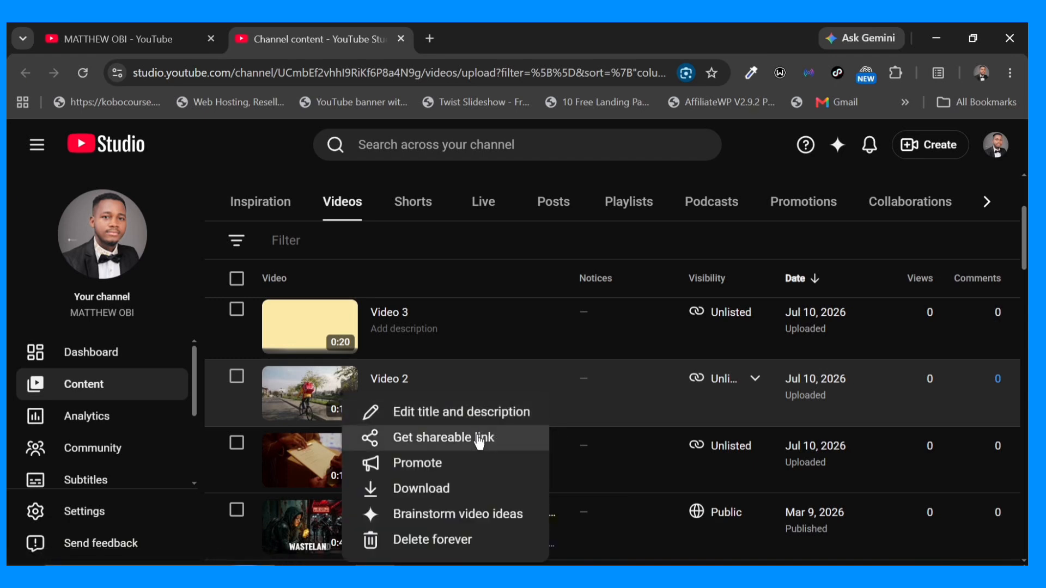
click(431, 443)
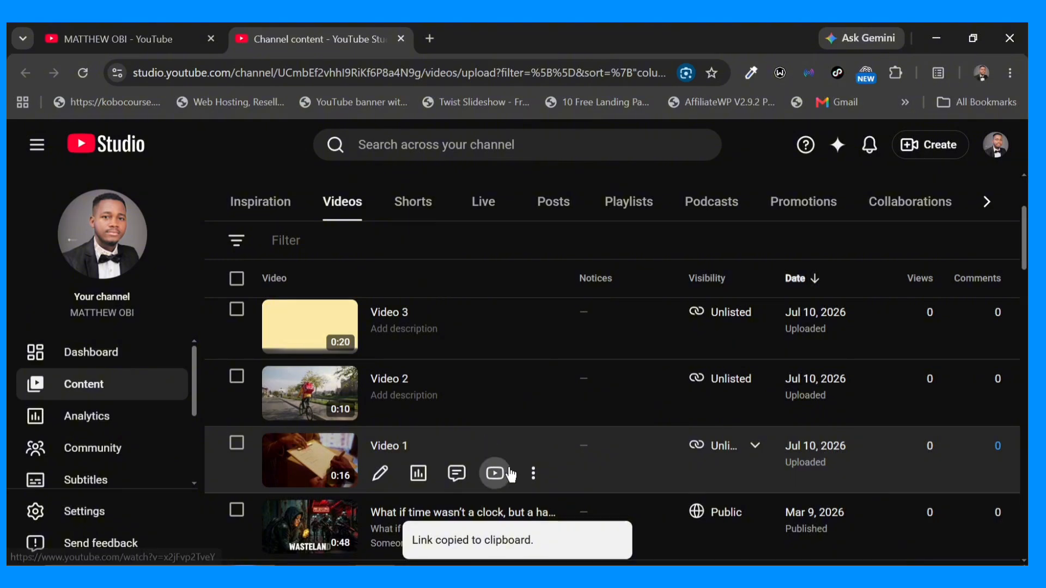
key(alt+Tab)
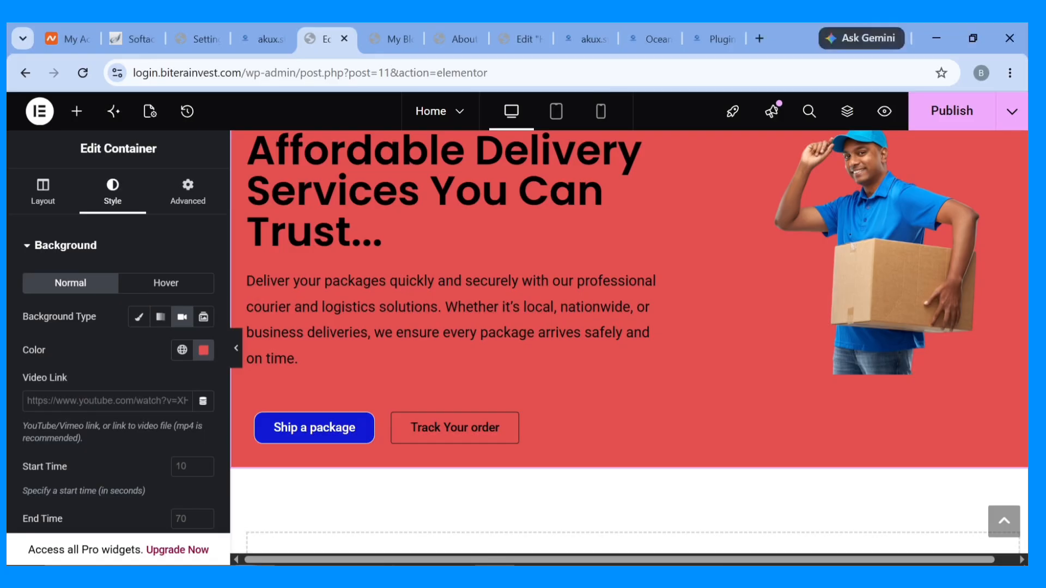
click(149, 403)
key(ctrl+v)
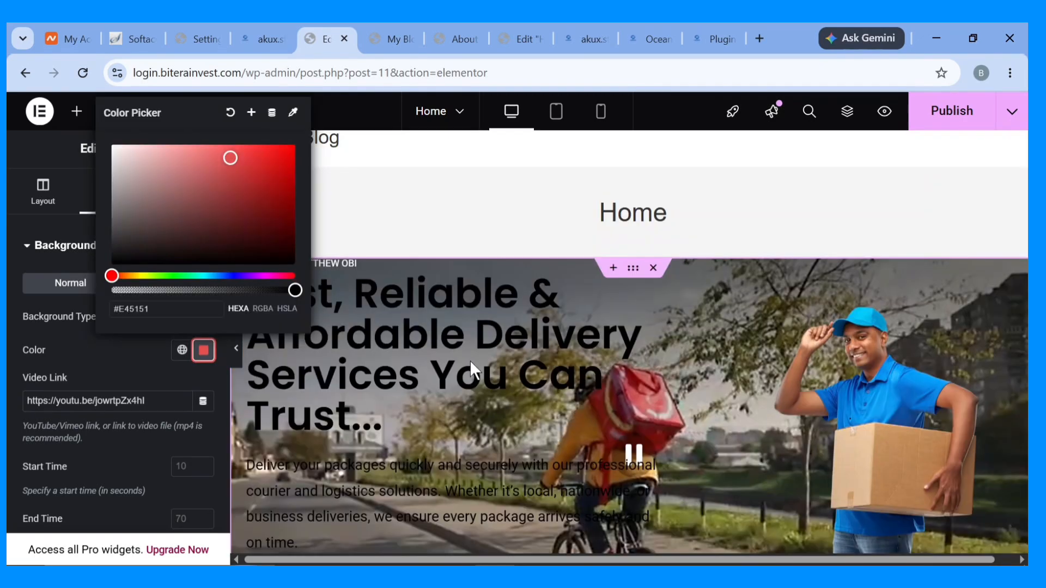
click(471, 362)
scroll(471, 362, down, 1)
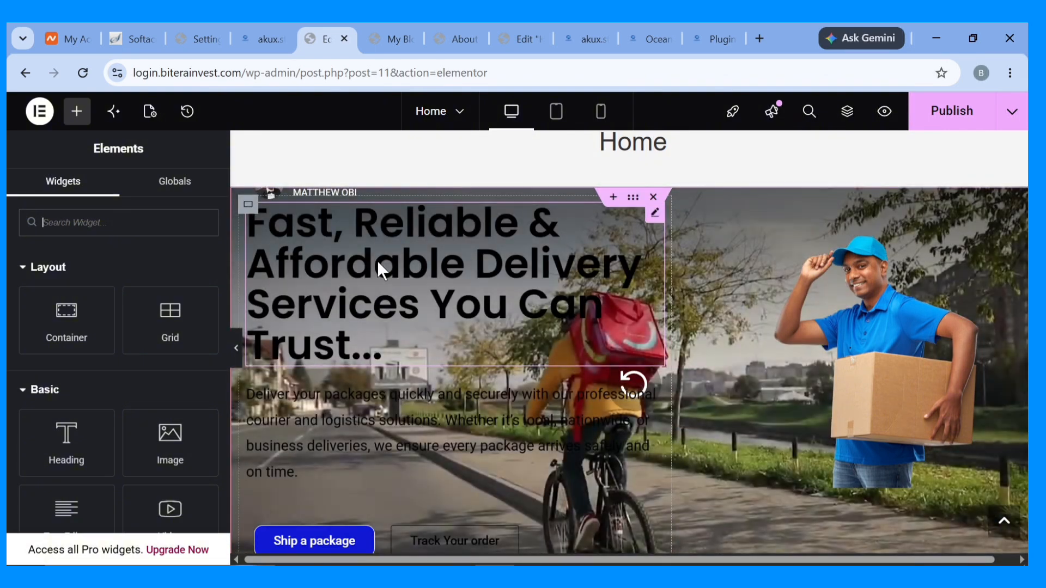
Change the hero heading's text color to near-white #FFFCFC and the paragraph's text color to white.
click(377, 260)
click(202, 452)
click(113, 247)
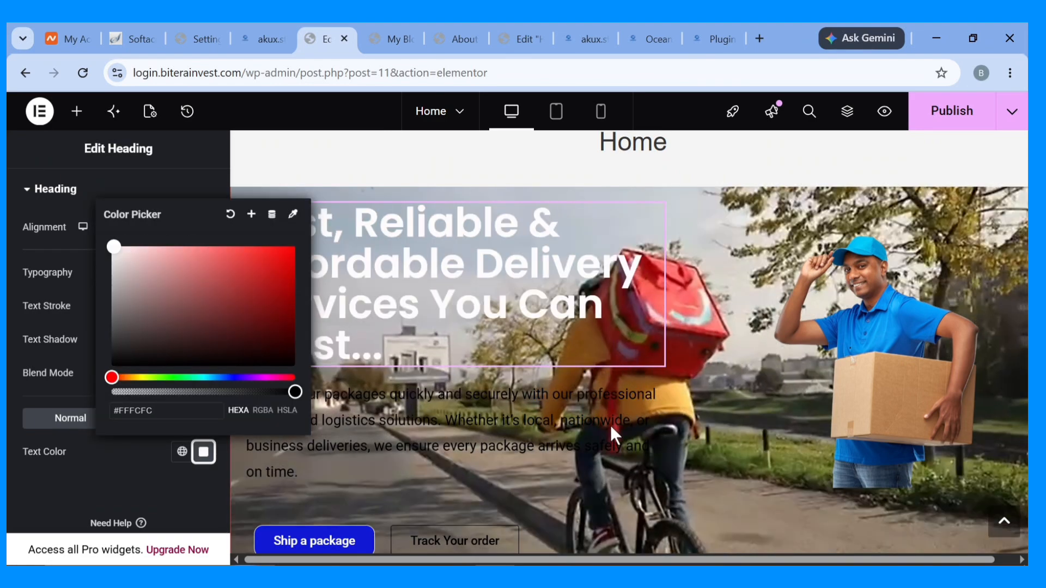
drag(125, 333, 112, 287)
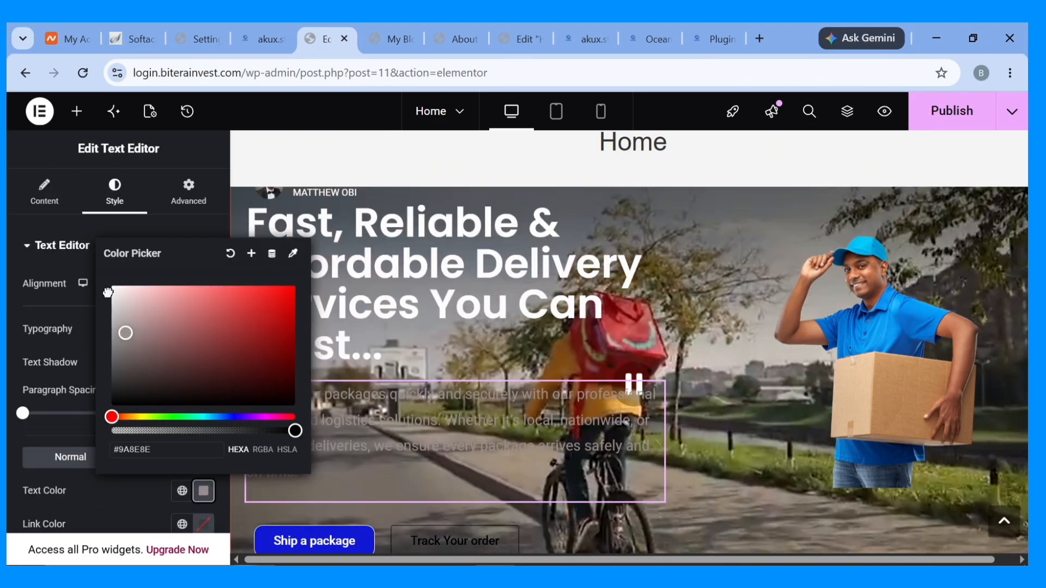
Give the hero container a classic background overlay in black #000000.
click(26, 245)
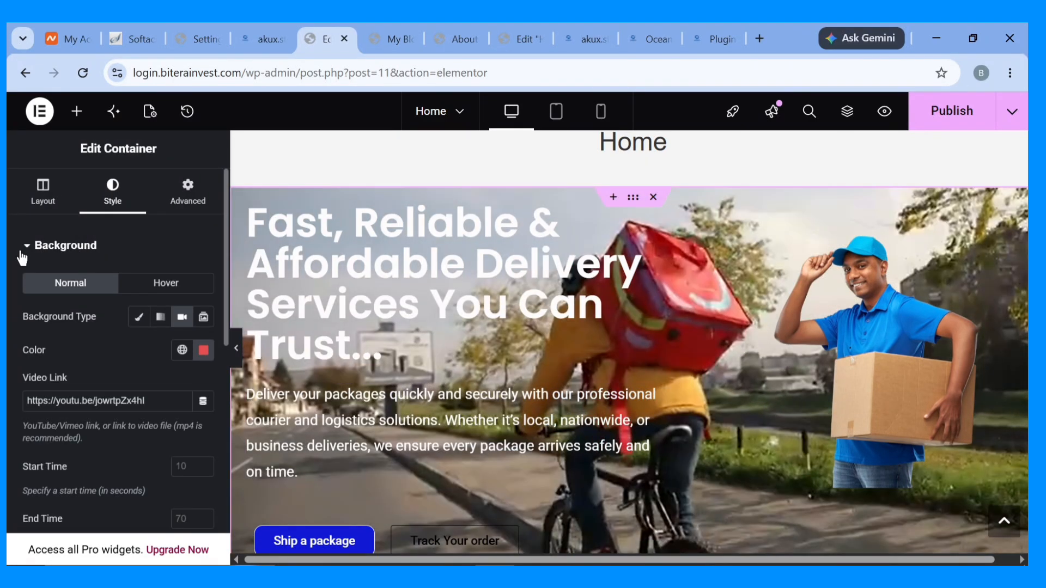
click(23, 251)
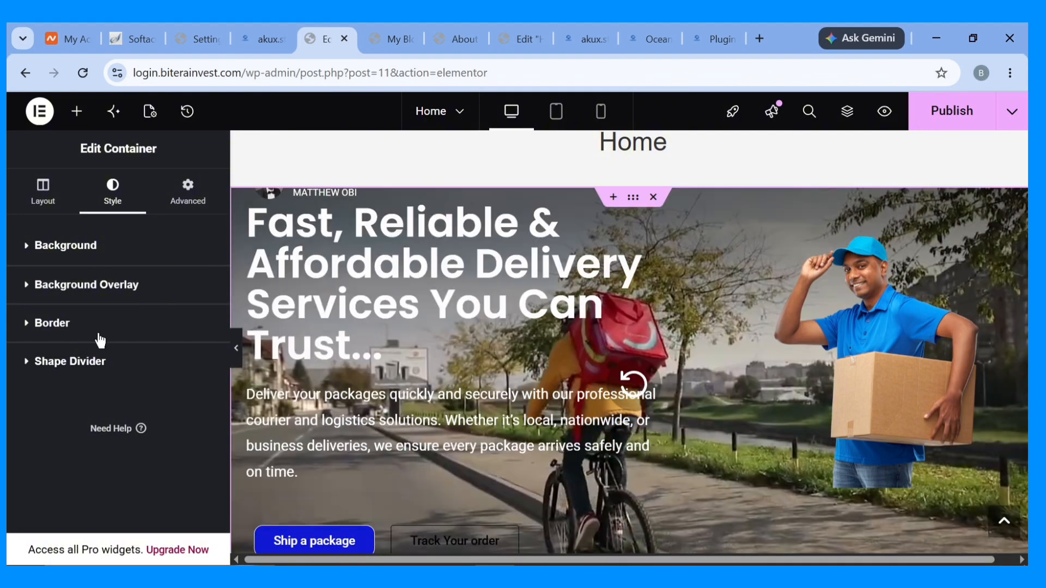
click(86, 284)
scroll(380, 407, down, 3)
scroll(381, 407, up, 2)
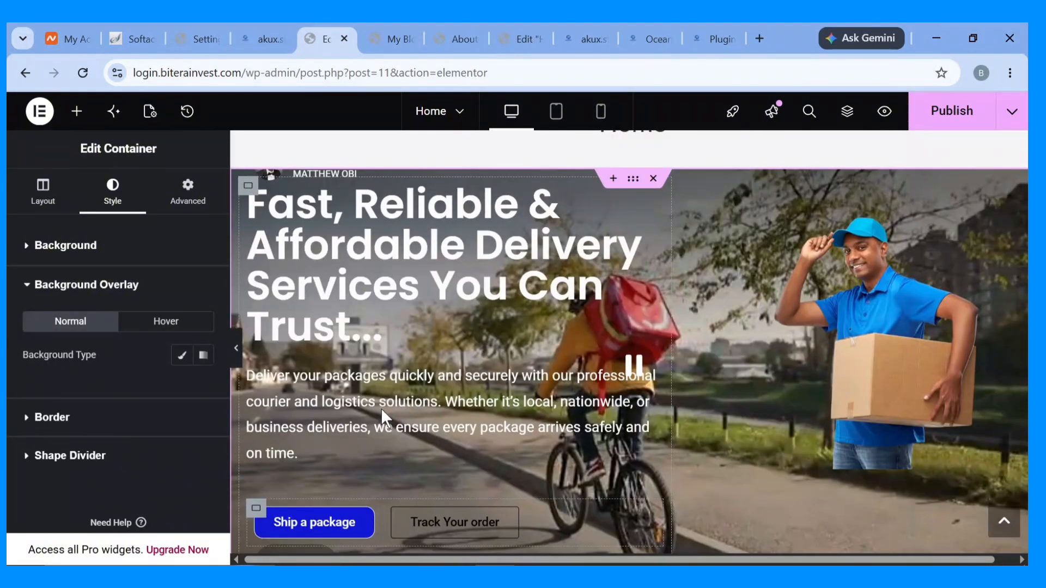
scroll(381, 407, up, 1)
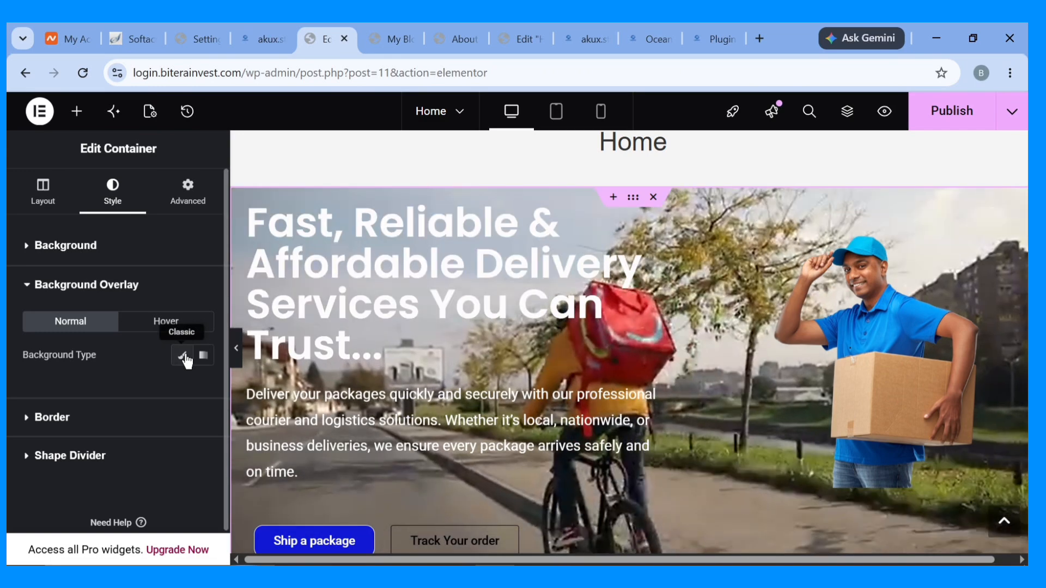
click(183, 356)
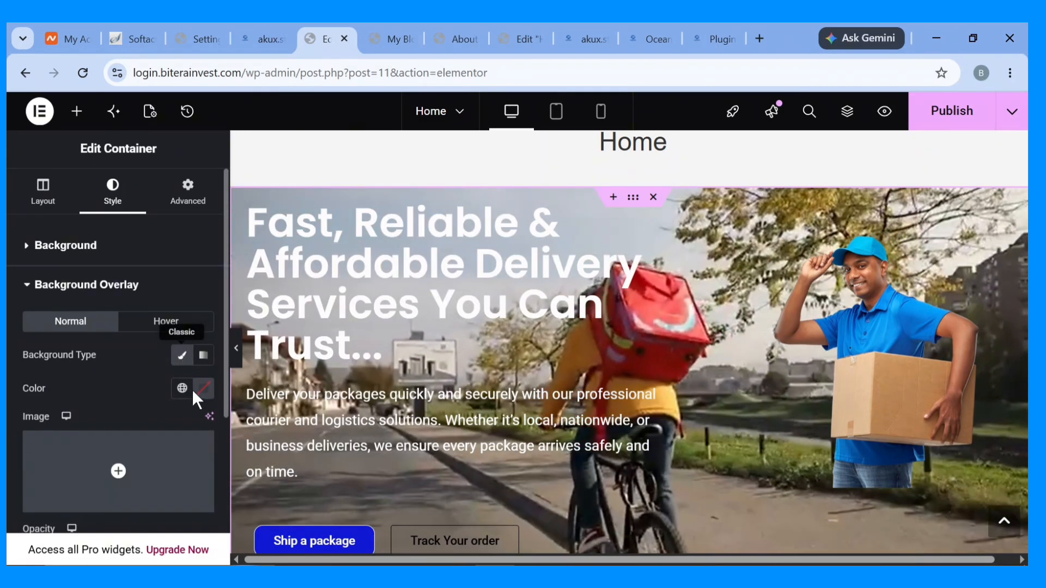
click(203, 389)
click(204, 381)
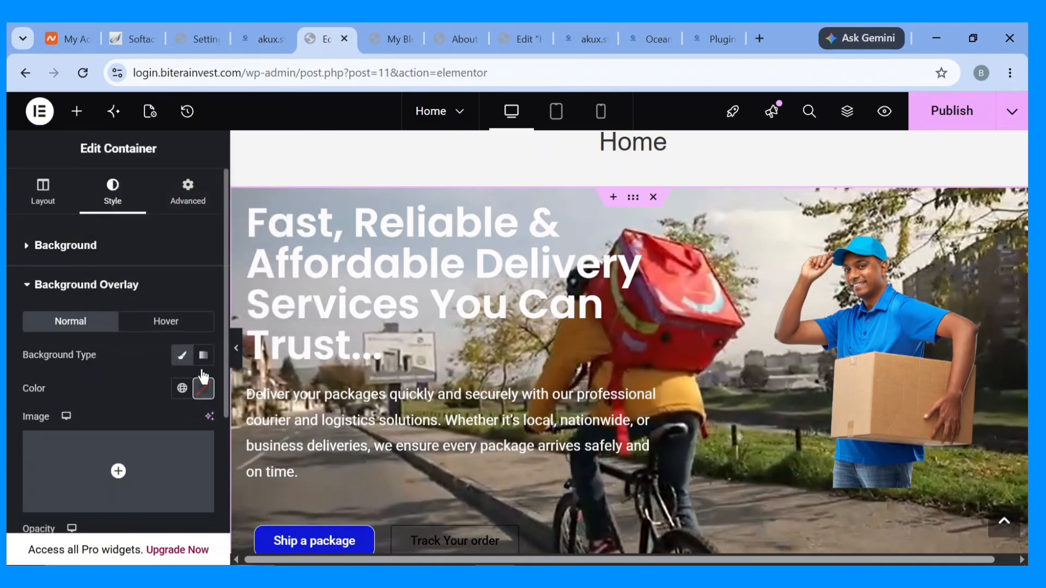
click(204, 389)
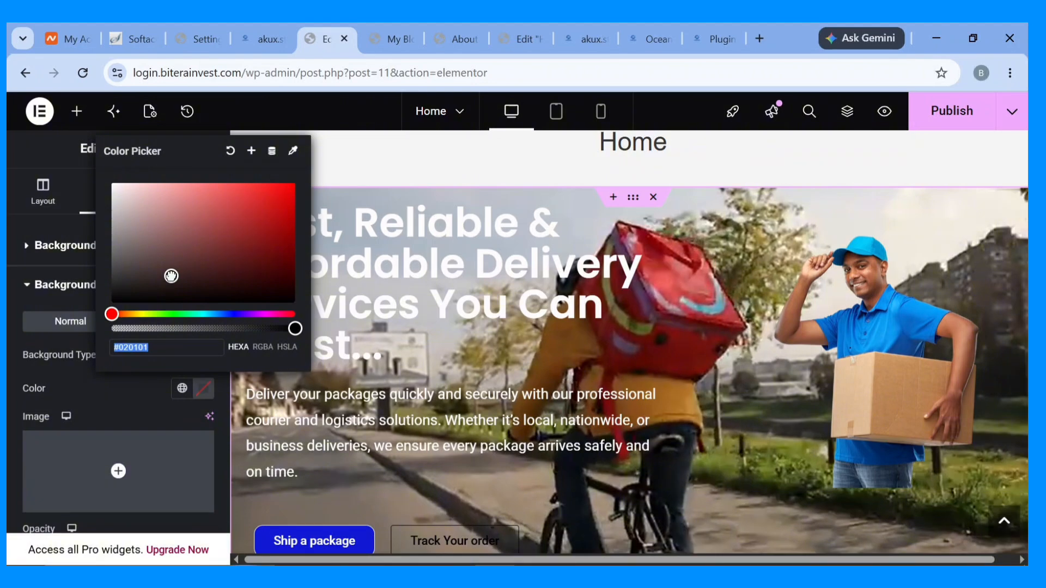
drag(171, 276, 105, 326)
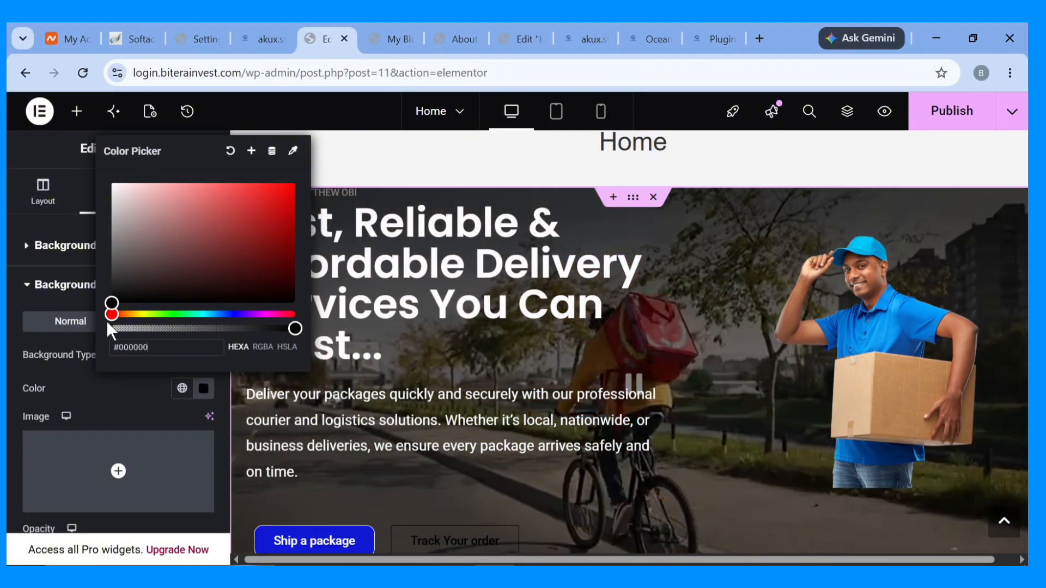
scroll(516, 449, down, 3)
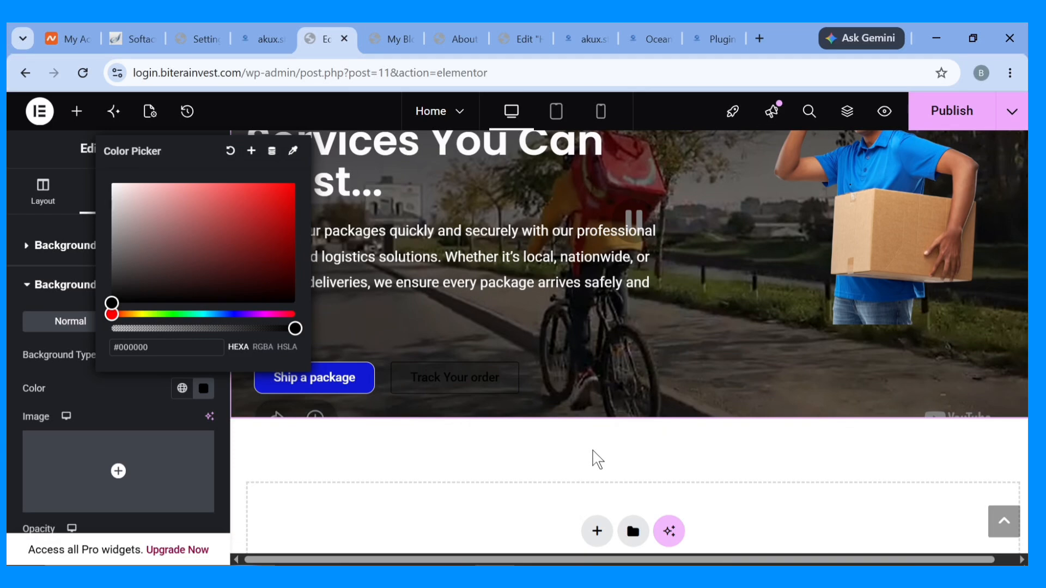
scroll(597, 459, up, 3)
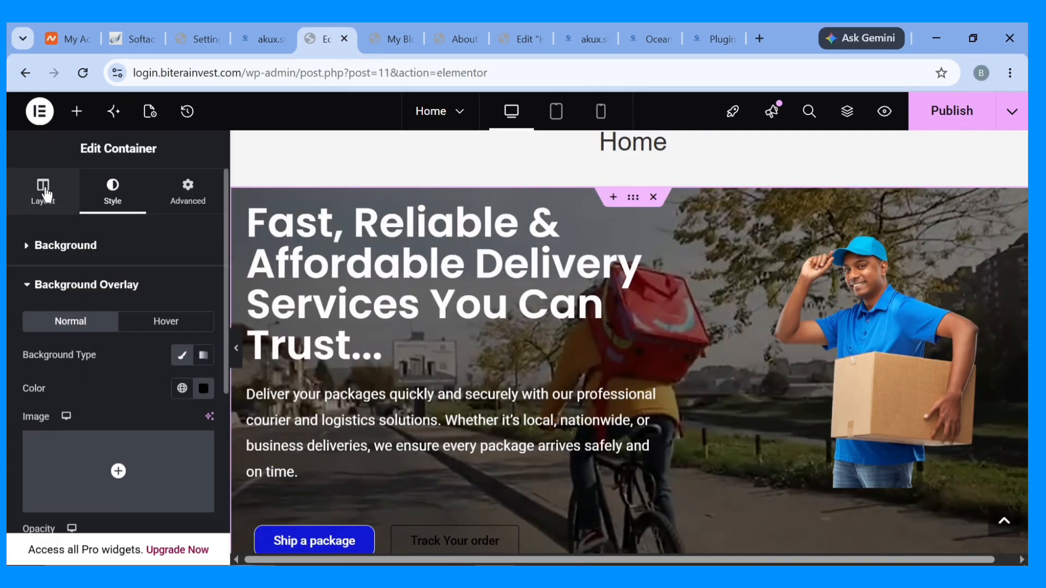
Examine the hero background video's playback, mobile, privacy and fallback options and review the hero section on the page.
click(40, 246)
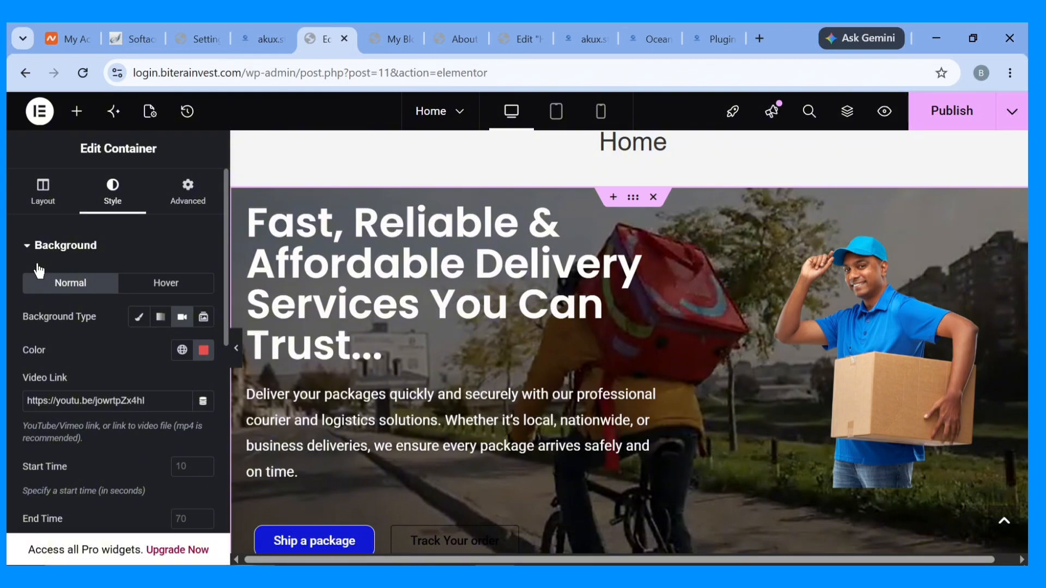
scroll(199, 375, down, 4)
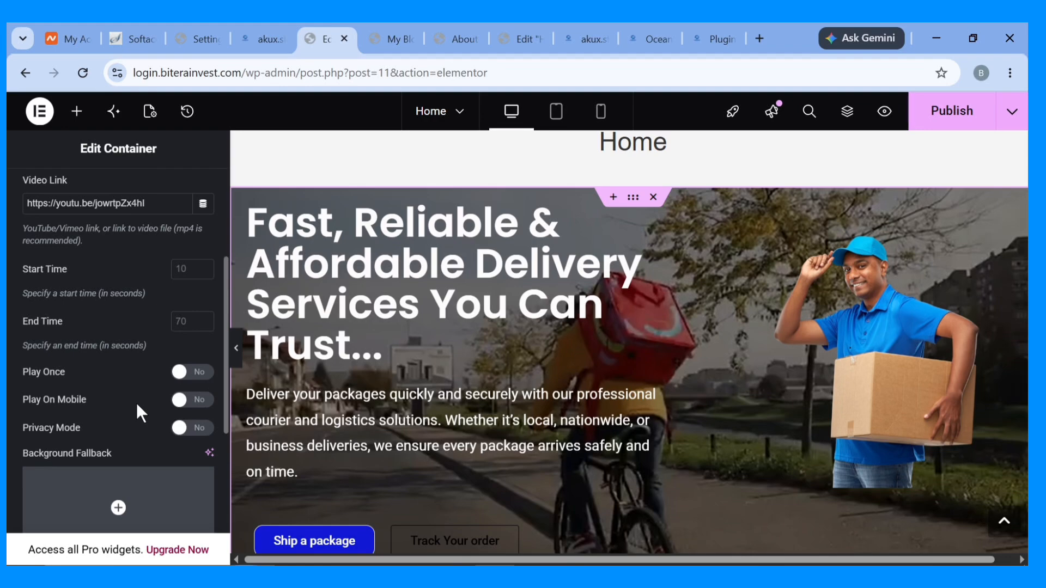
scroll(188, 262, down, 3)
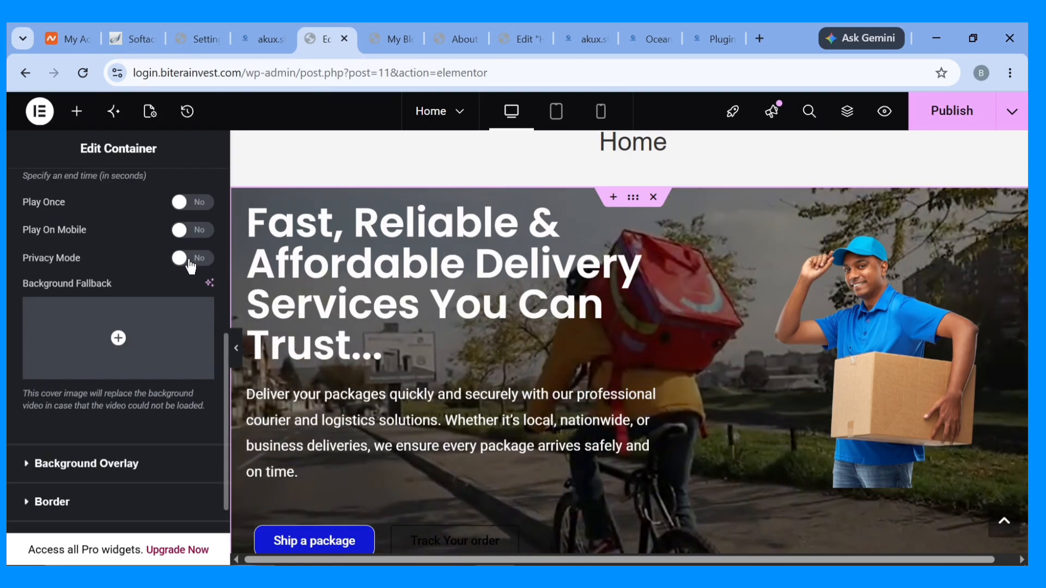
scroll(93, 443, down, 2)
scroll(500, 344, down, 3)
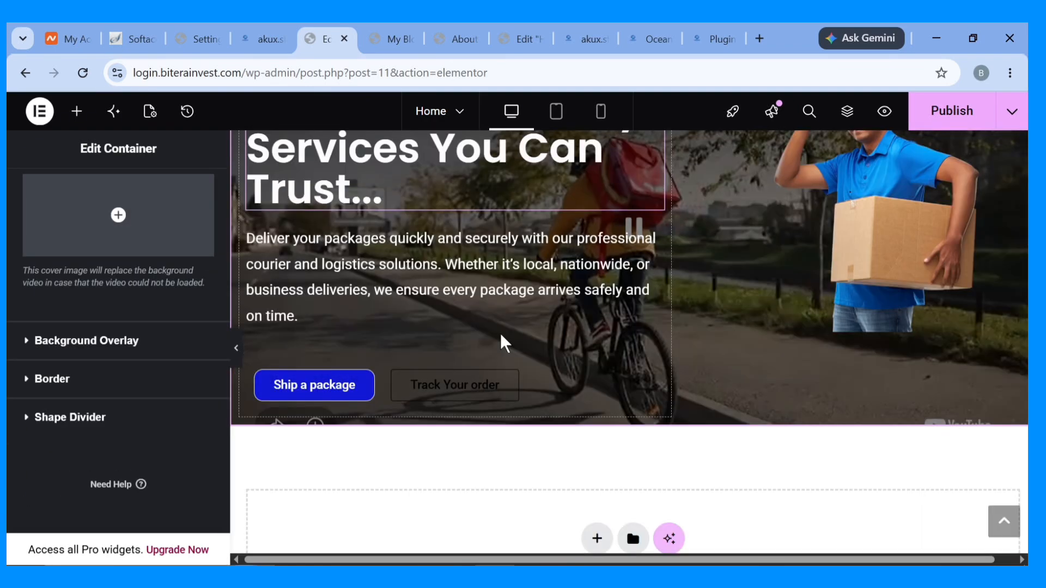
scroll(503, 342, up, 5)
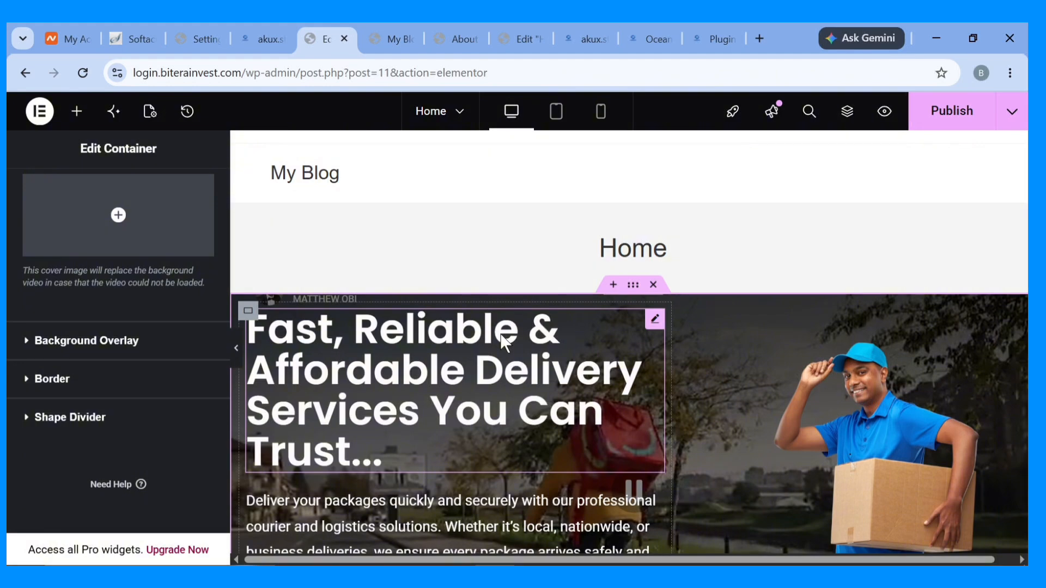
scroll(501, 333, down, 3)
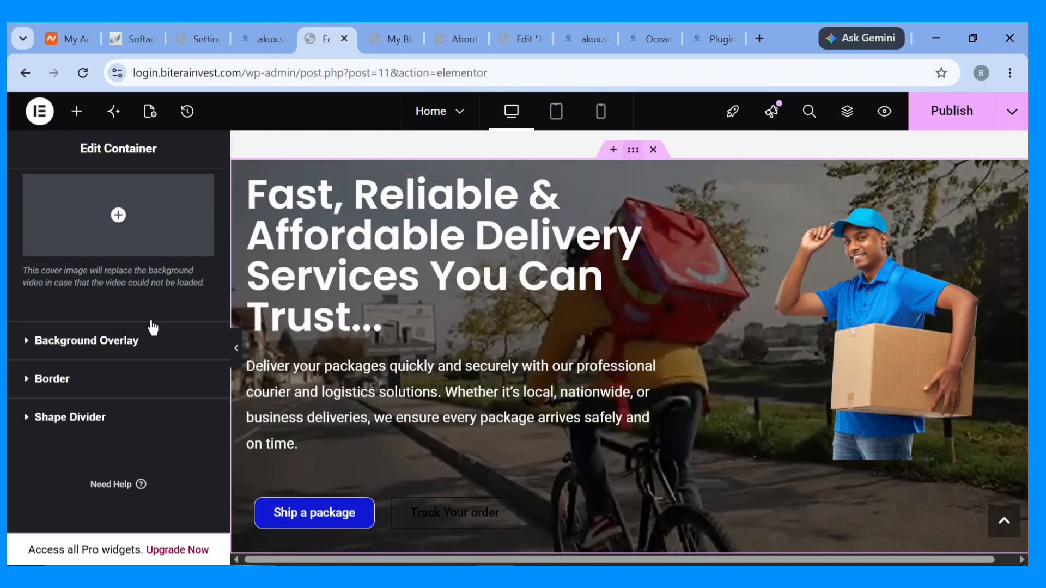
Switch the hero container's background type to Classic and use the car image from the media library.
scroll(40, 299, up, 10)
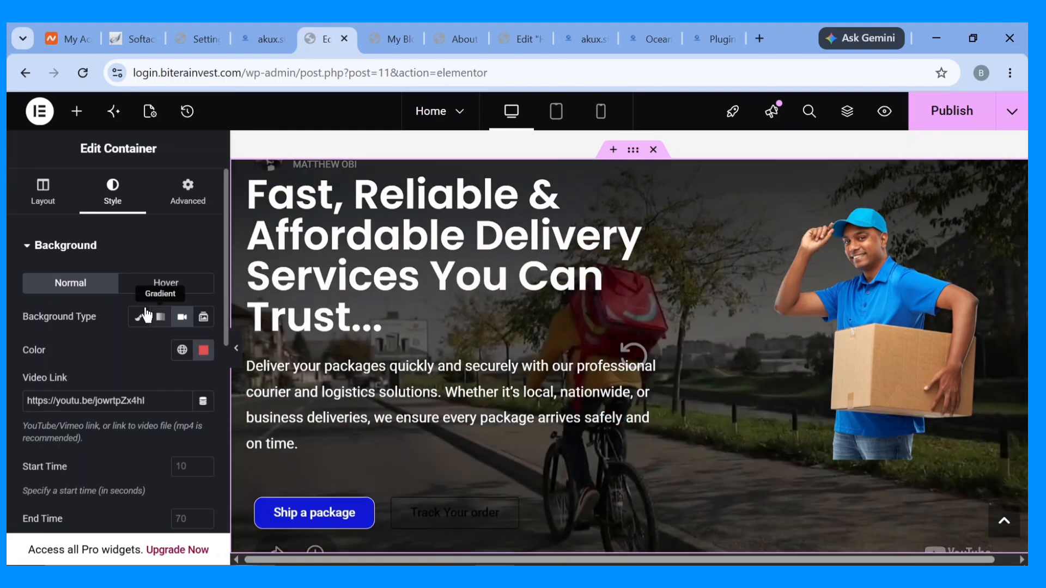
click(143, 315)
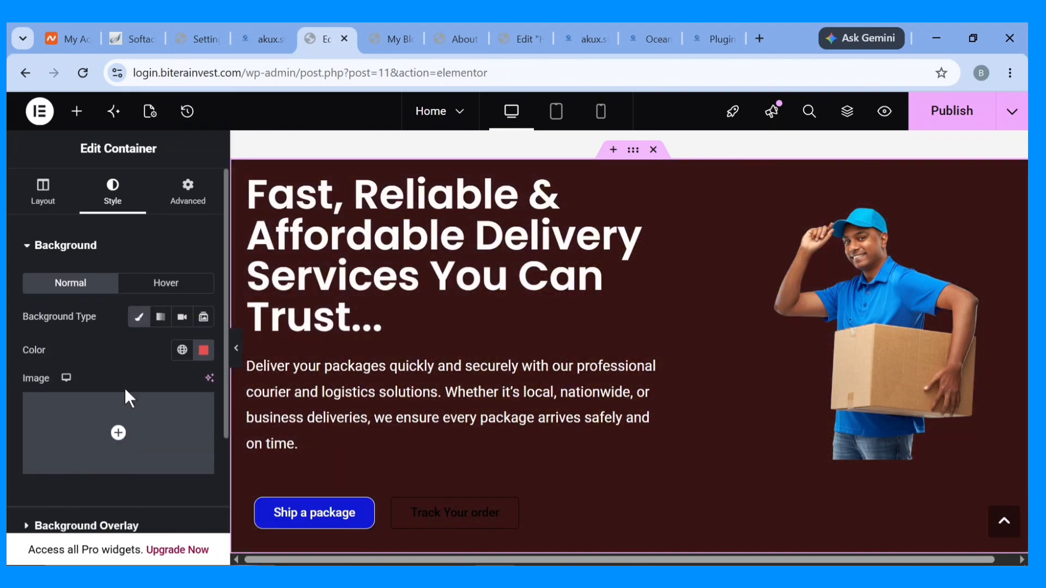
click(127, 404)
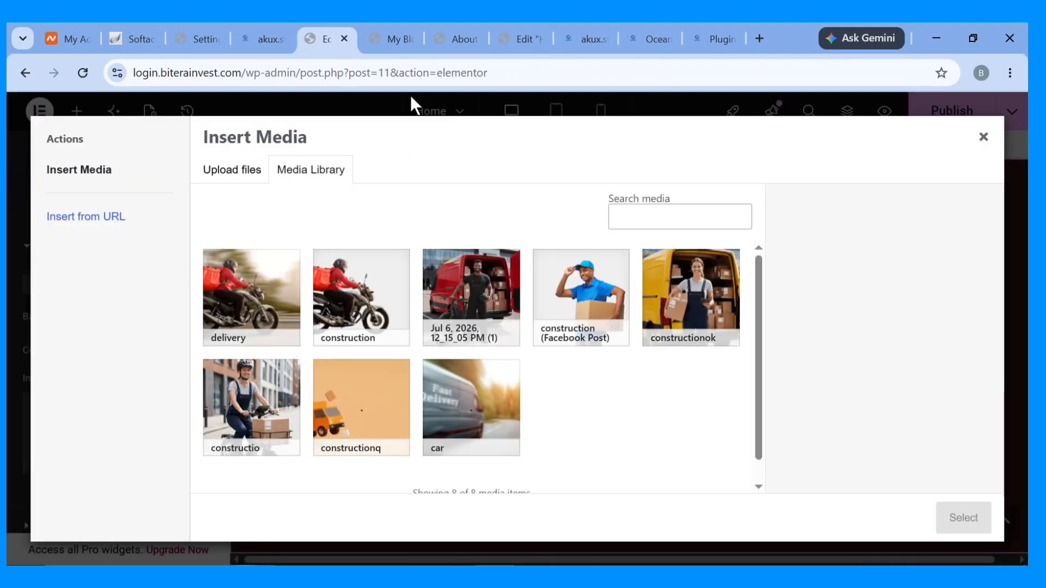
click(504, 406)
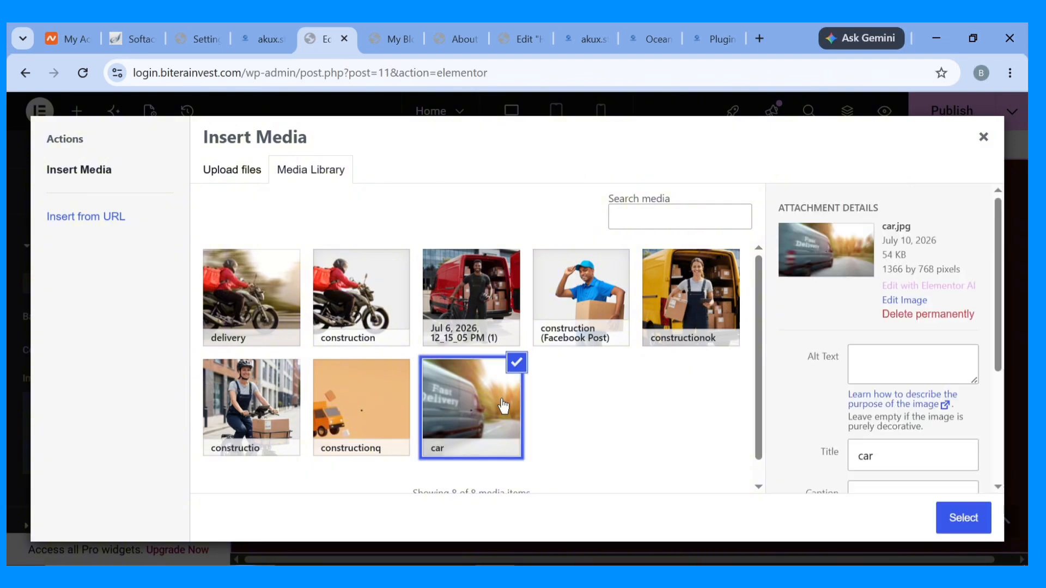
click(963, 518)
scroll(734, 384, up, 3)
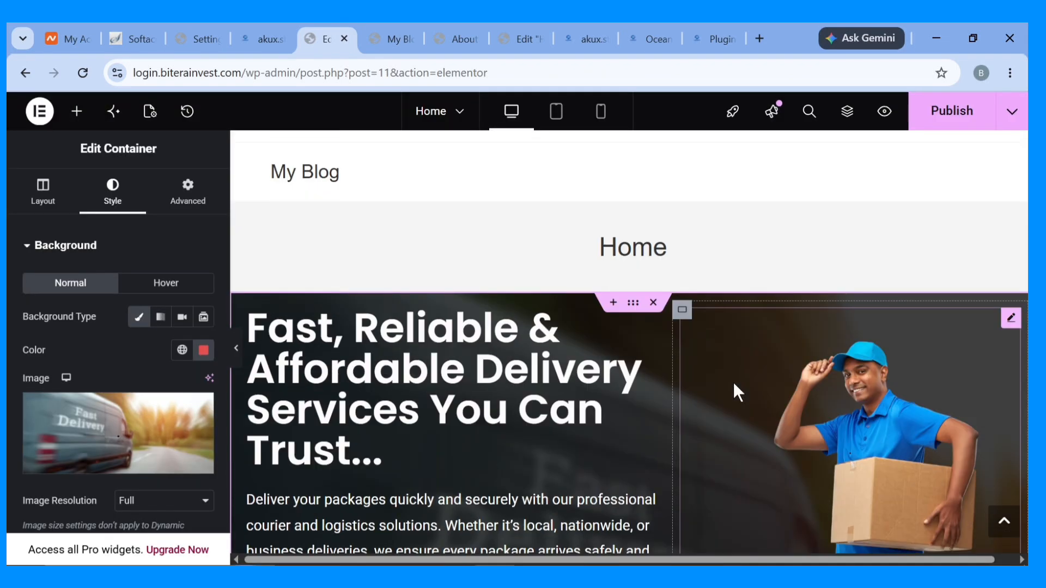
scroll(734, 383, down, 1)
scroll(734, 381, down, 2)
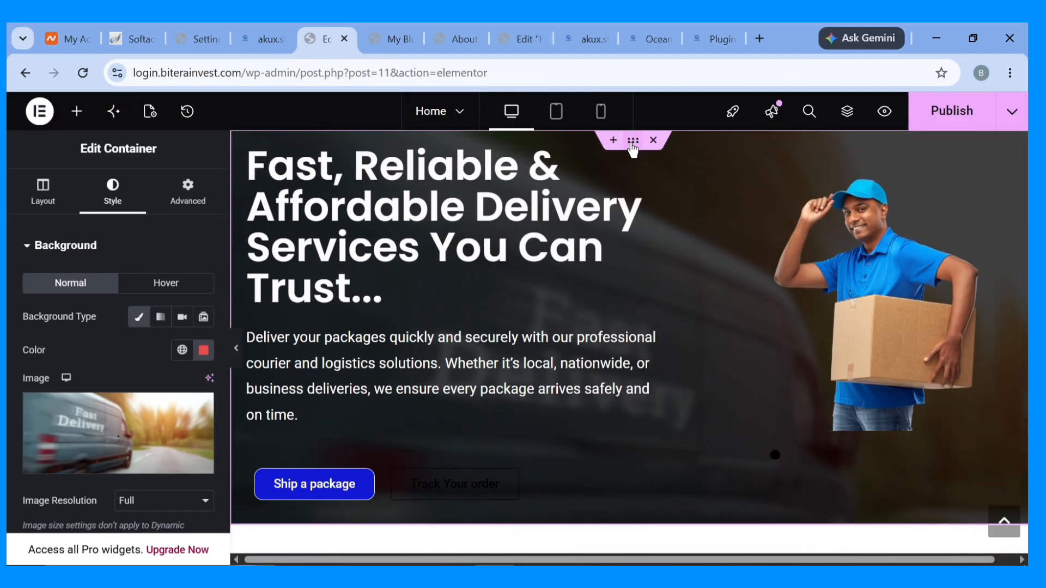
click(292, 24)
click(322, 32)
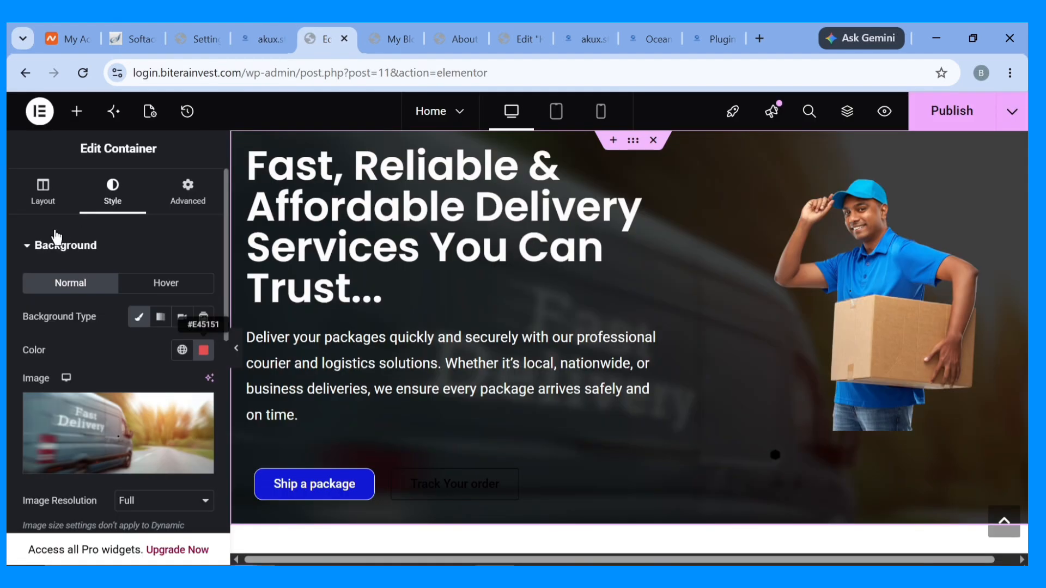
Lower the opacity of the hero container's black overlay color so the background image shows through more clearly.
click(30, 258)
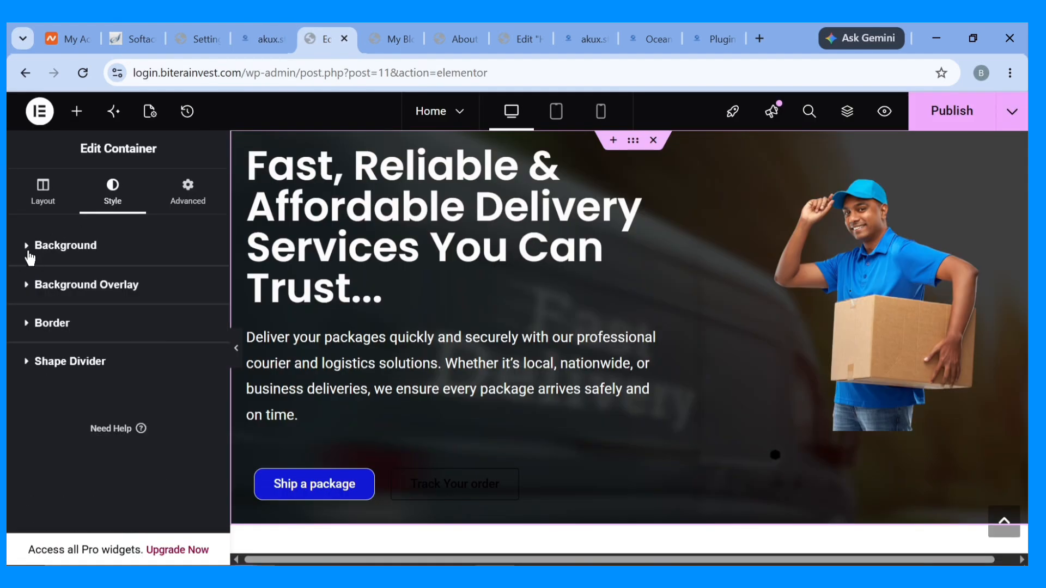
click(29, 283)
click(203, 388)
drag(293, 328, 218, 328)
click(652, 290)
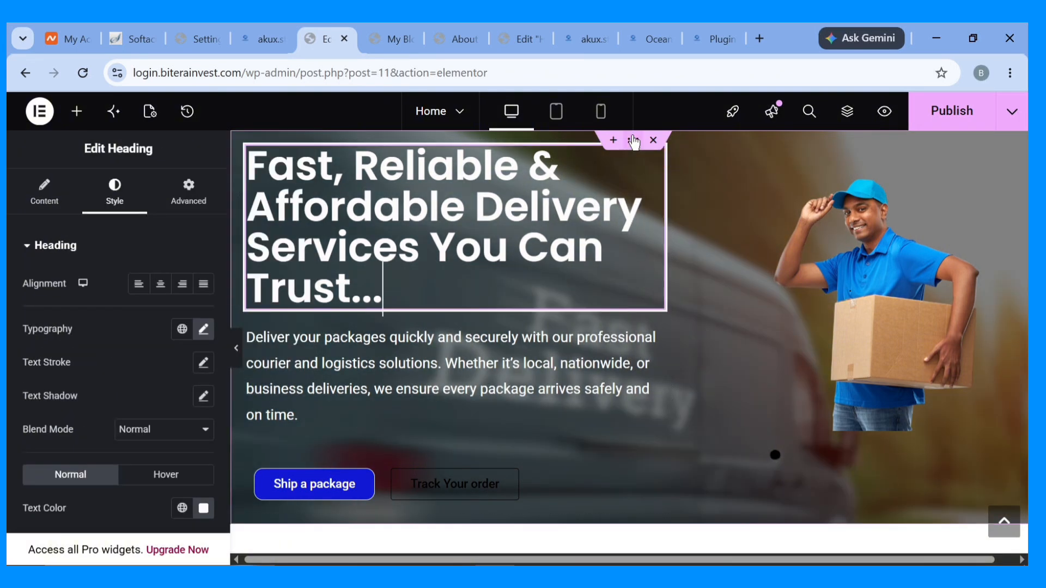
Set the position of the hero container's background image to Center Center.
click(237, 233)
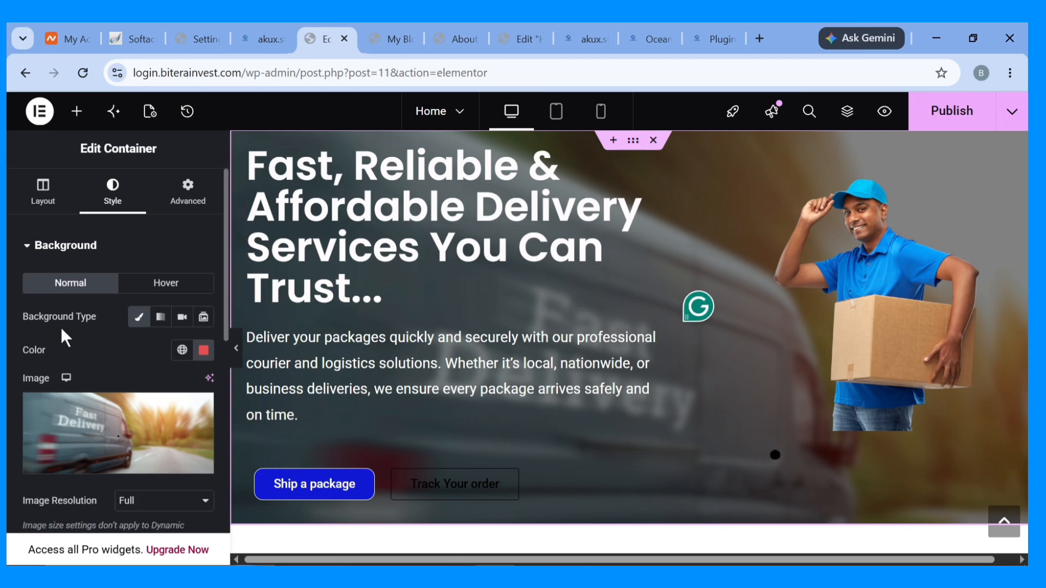
scroll(61, 328, down, 3)
scroll(98, 388, down, 1)
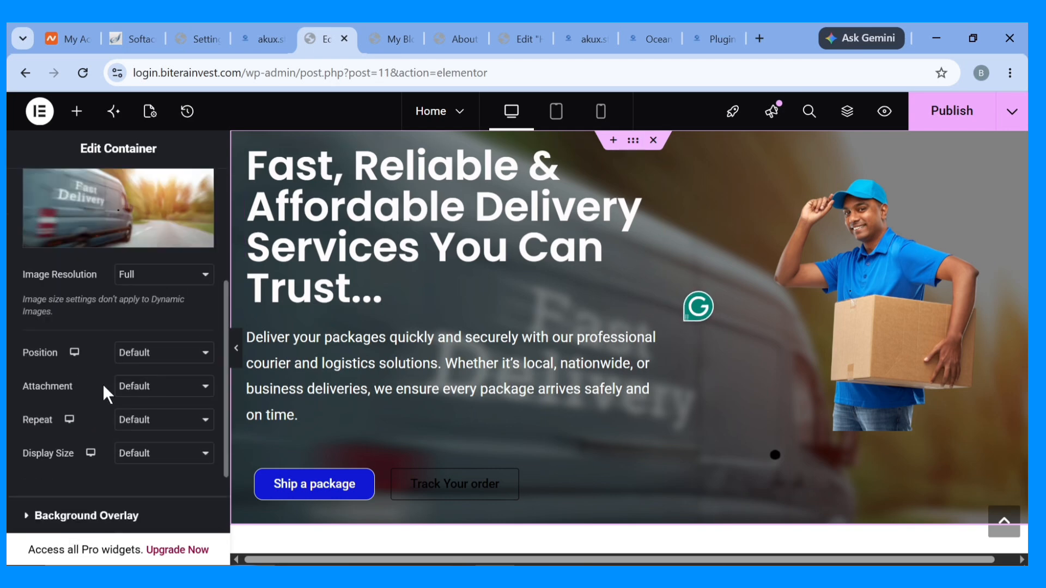
click(156, 355)
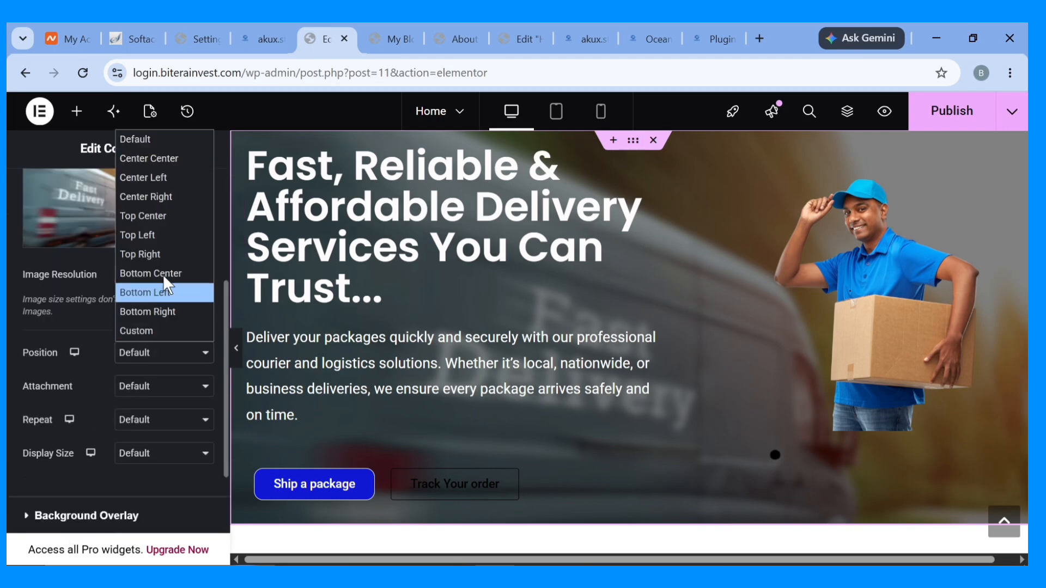
click(149, 218)
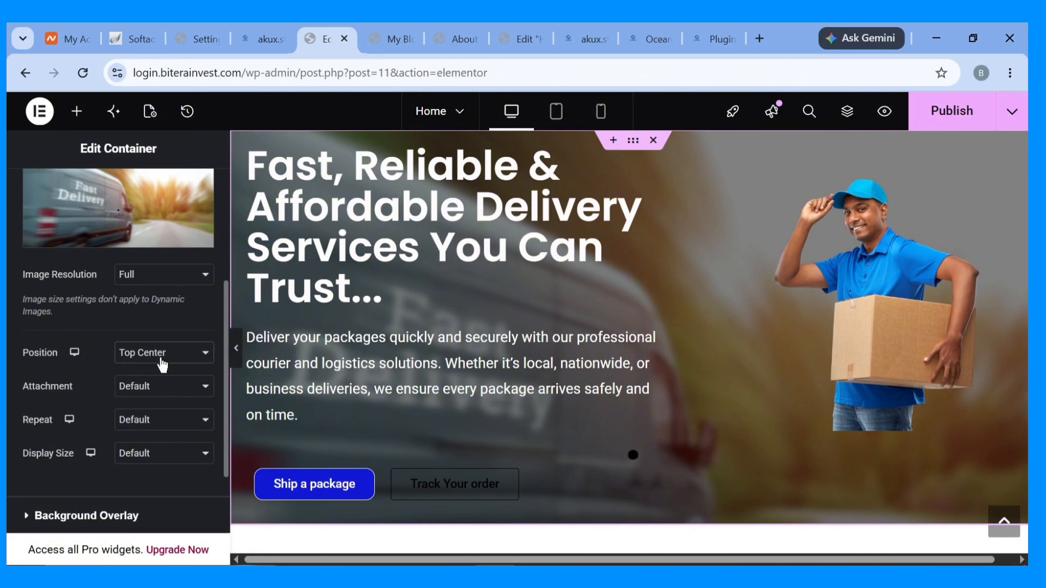
click(161, 360)
click(152, 158)
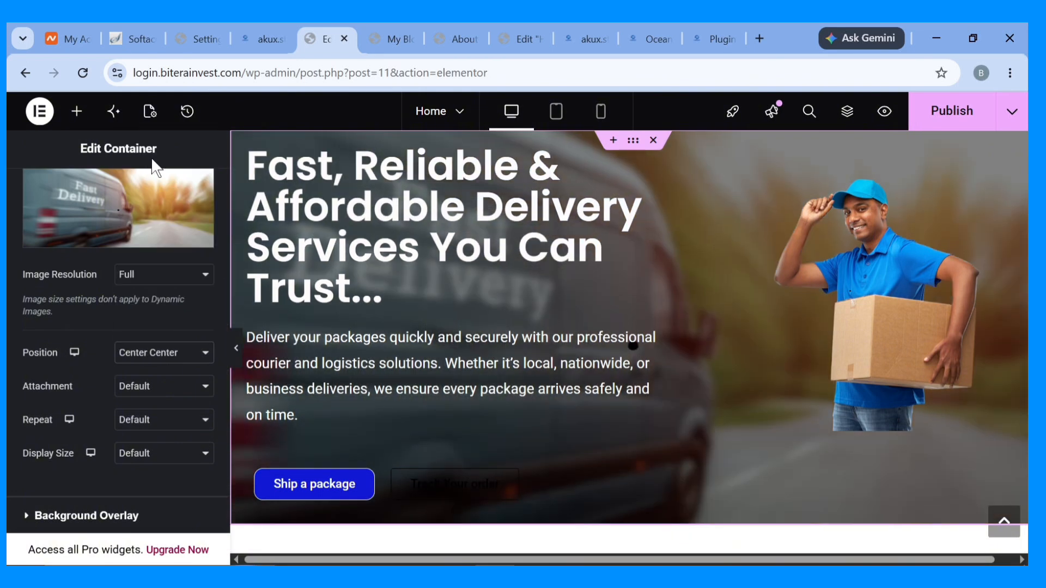
Set the hero background image's attachment to Fixed and check the scrolling effect on the page.
click(150, 395)
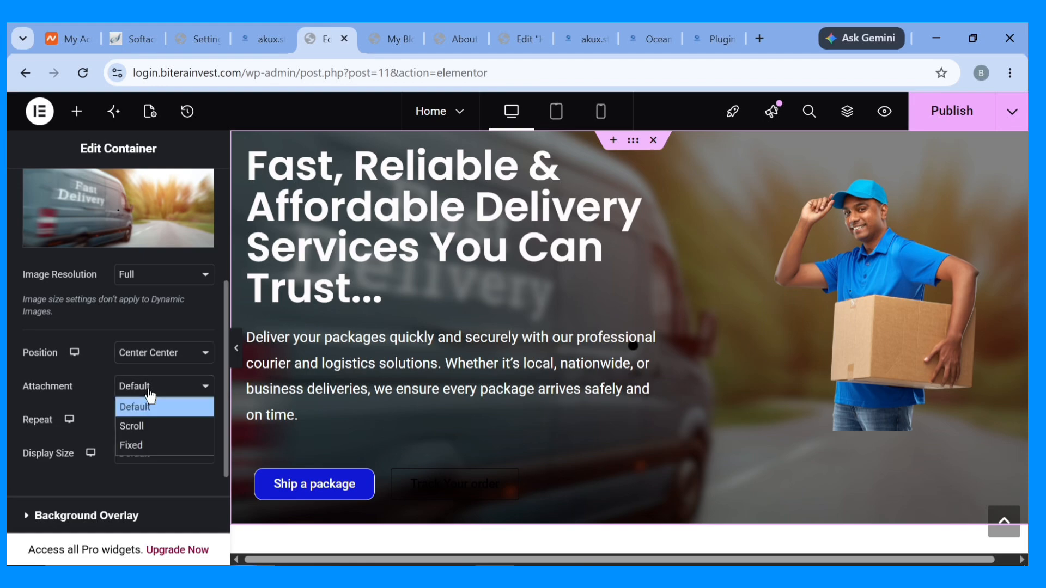
click(144, 446)
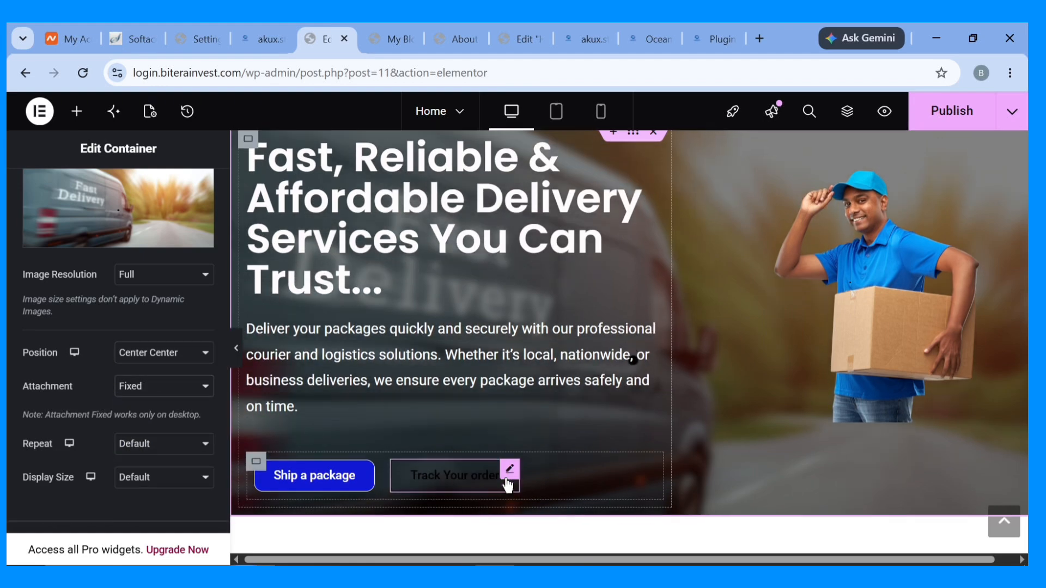
scroll(506, 476, down, 2)
scroll(506, 476, up, 5)
scroll(506, 476, down, 5)
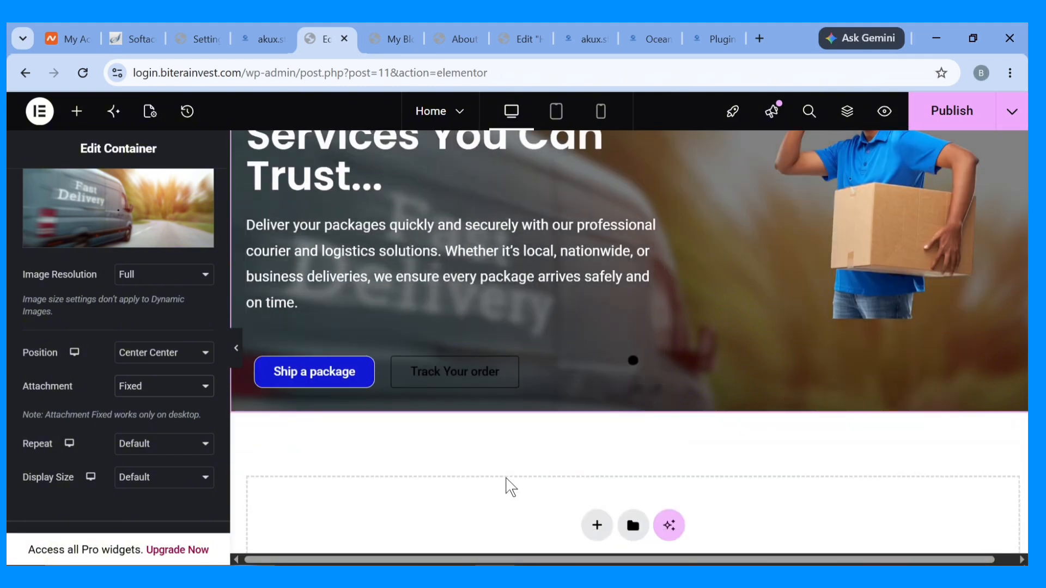
scroll(506, 476, up, 5)
scroll(506, 476, down, 2)
scroll(506, 476, down, 5)
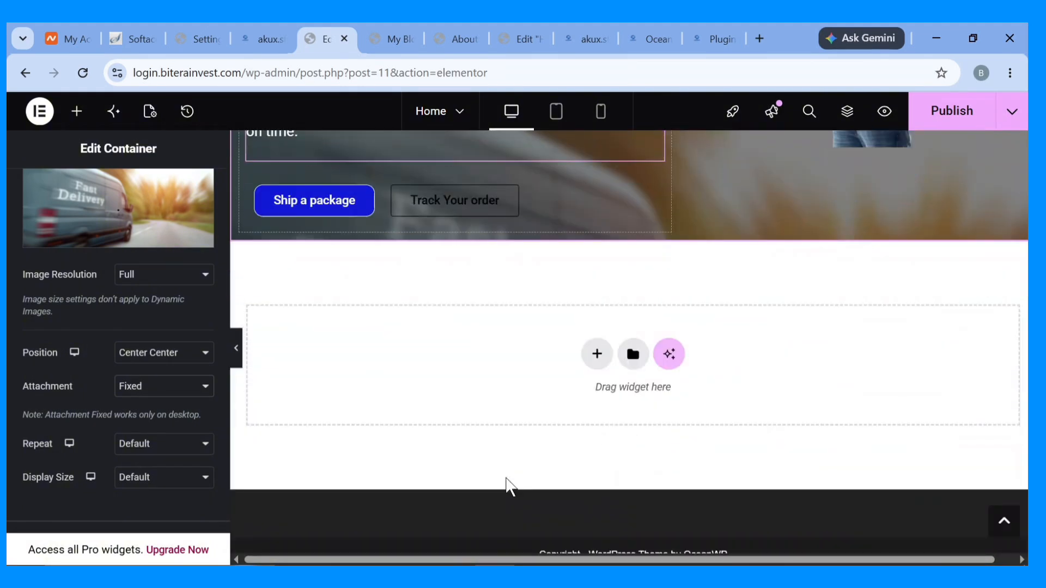
scroll(506, 476, up, 5)
scroll(505, 477, down, 1)
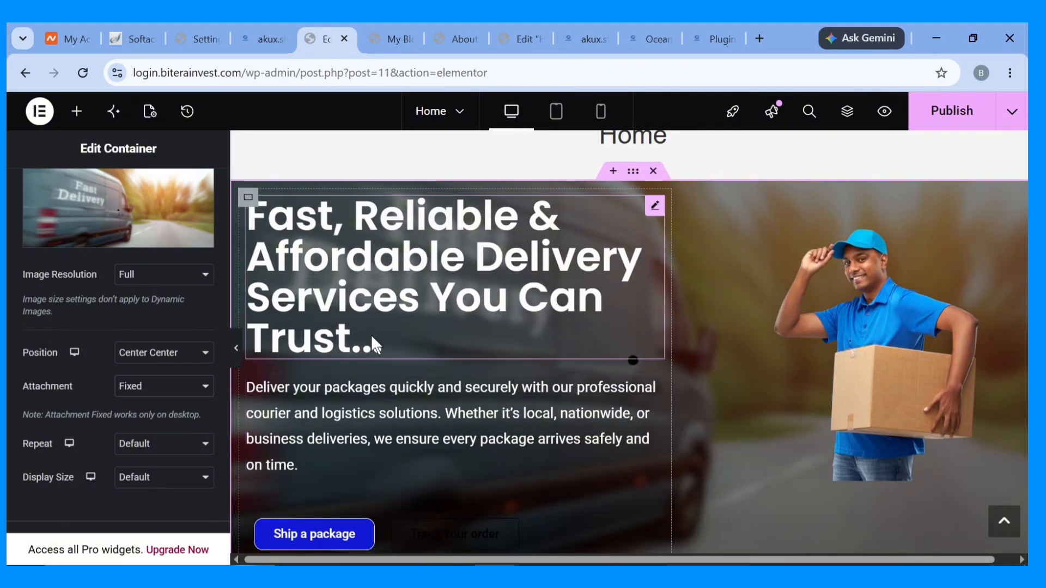
Set Justify Content and Align Items to Center for the inner container holding the hero heading, text and buttons.
click(246, 199)
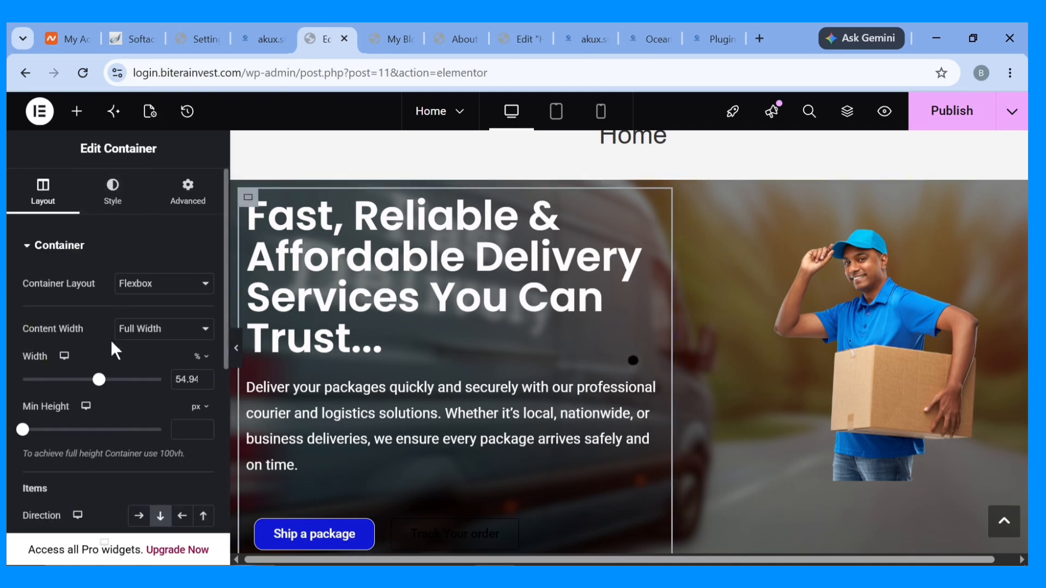
scroll(109, 344, down, 2)
scroll(117, 433, down, 2)
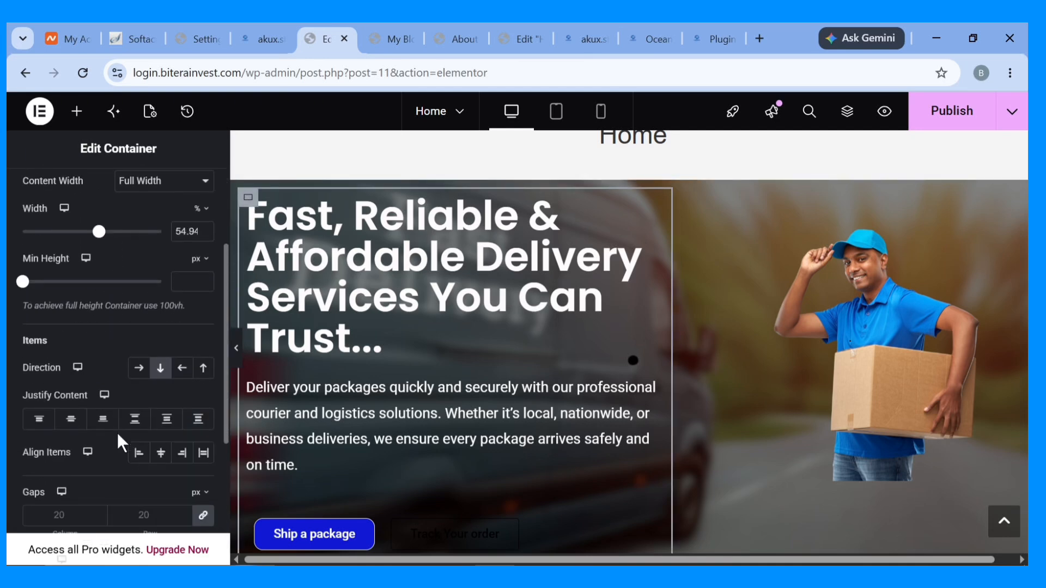
click(75, 428)
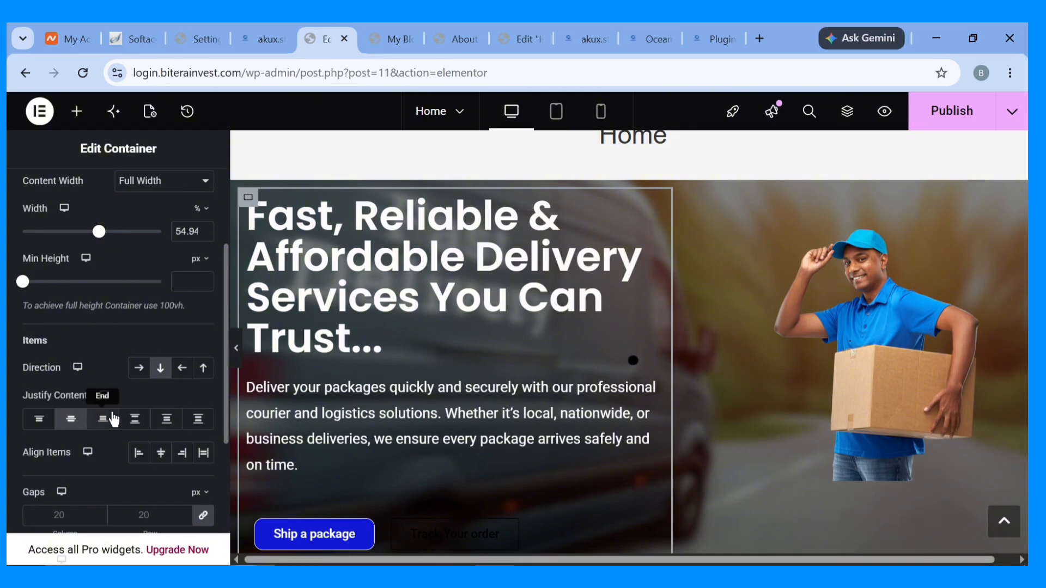
click(103, 421)
click(135, 420)
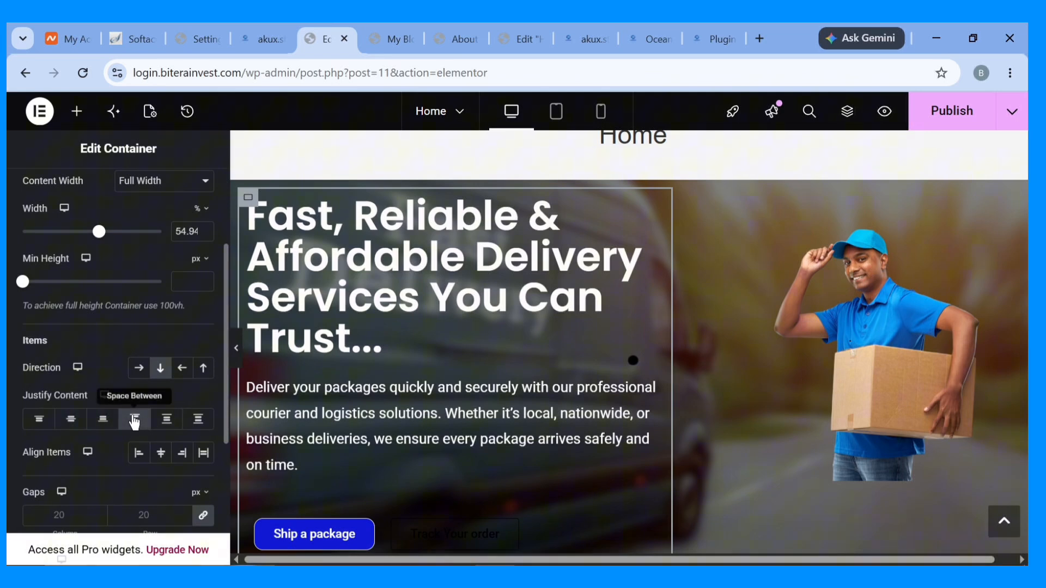
click(60, 420)
scroll(60, 414, down, 2)
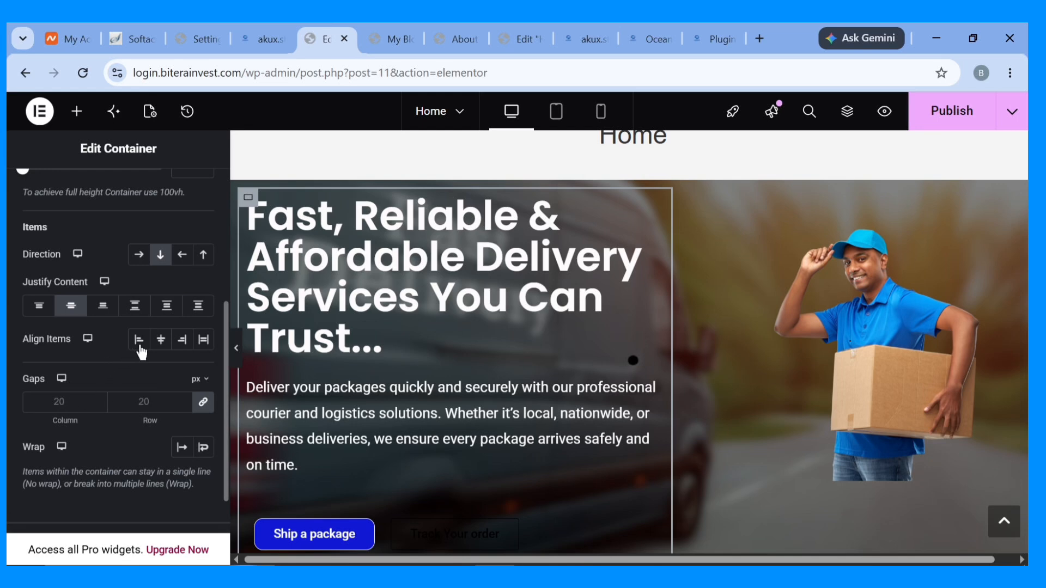
click(160, 343)
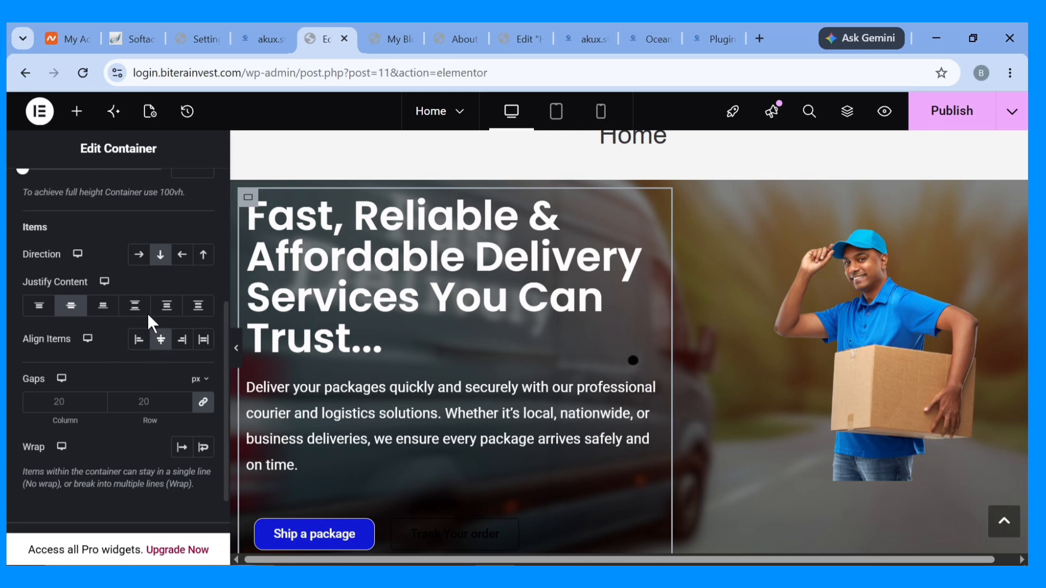
Review how the hero section scrolls and compare it with the hero of the akux.store preview page.
scroll(415, 403, down, 3)
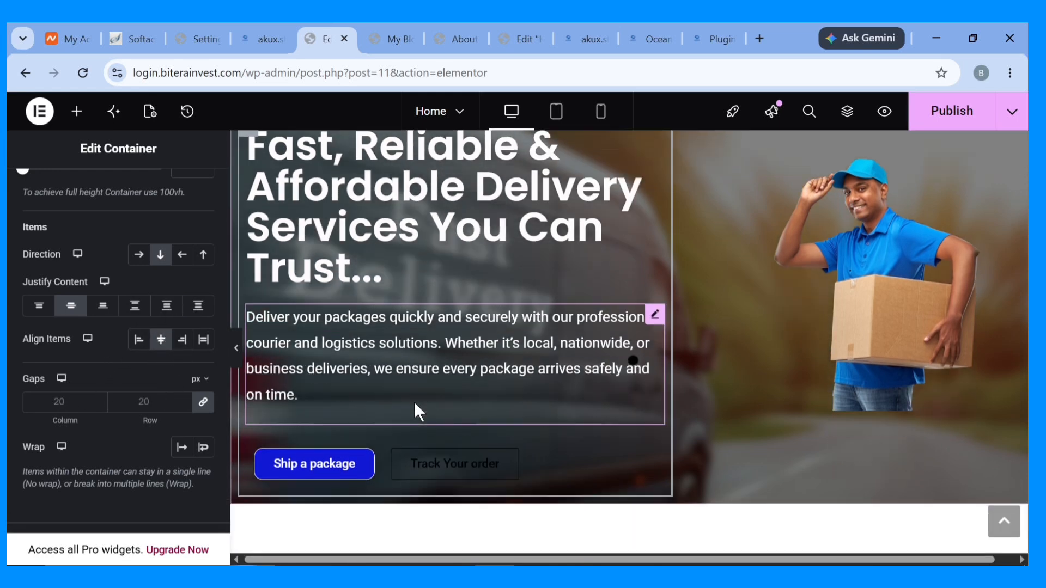
scroll(414, 403, up, 3)
scroll(600, 374, down, 6)
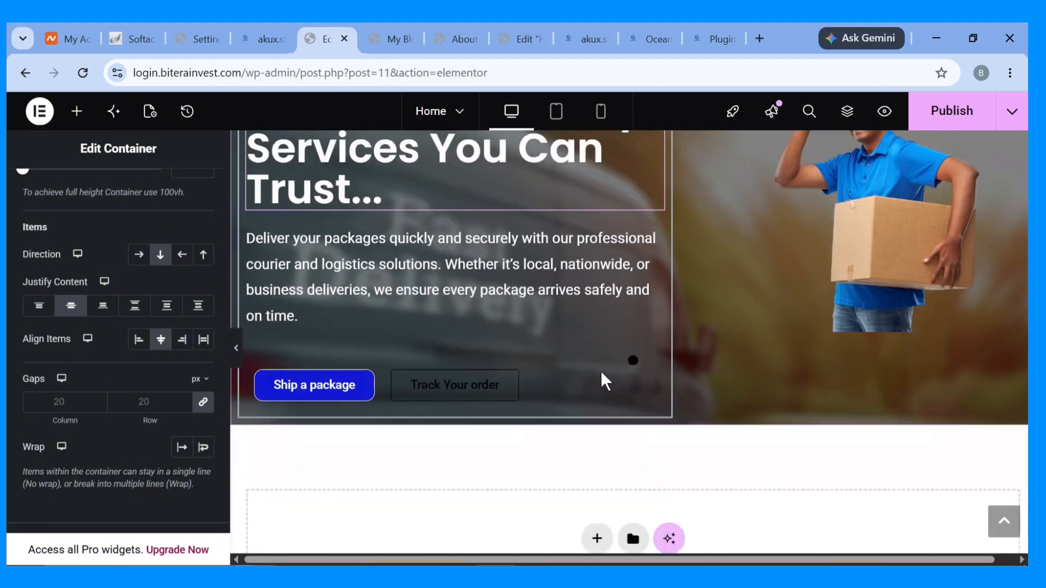
scroll(601, 371, up, 8)
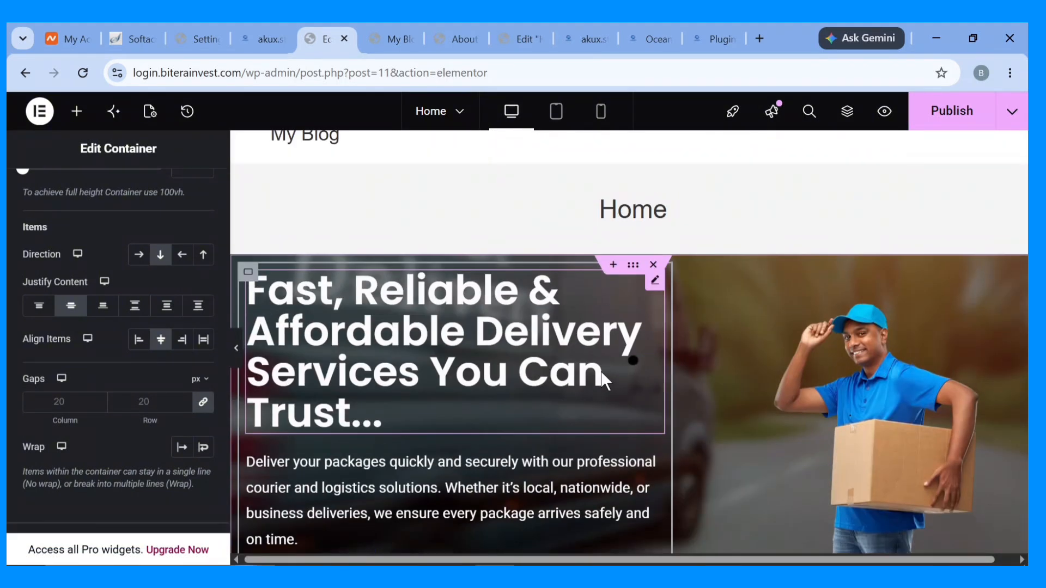
click(273, 34)
scroll(292, 371, down, 5)
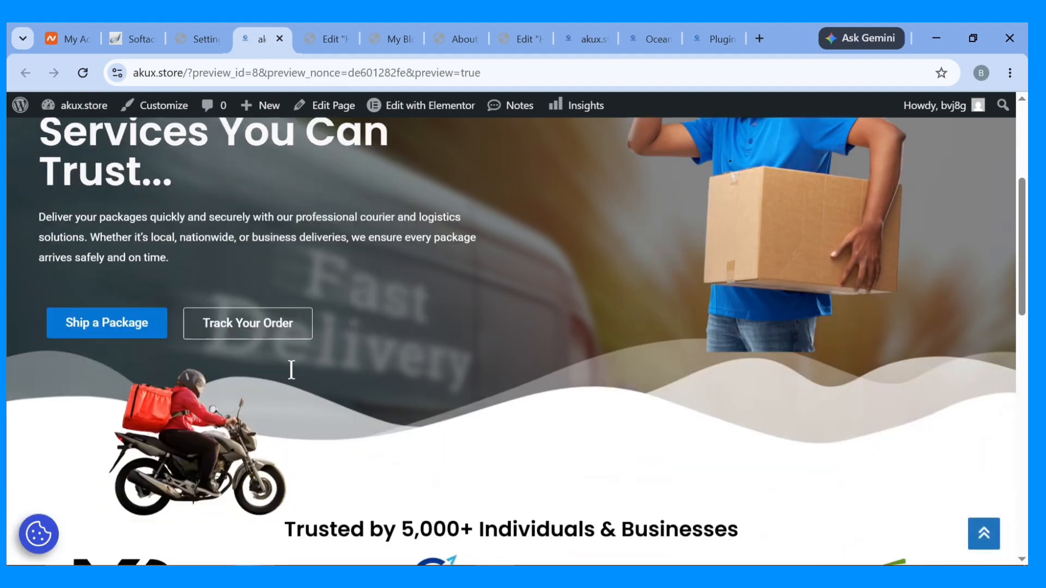
scroll(292, 370, up, 4)
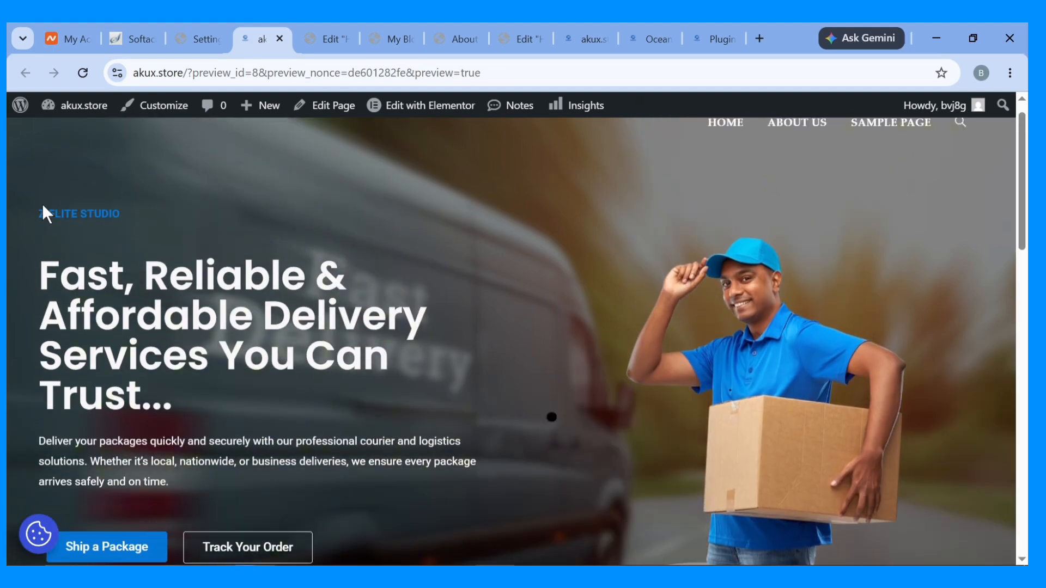
click(322, 30)
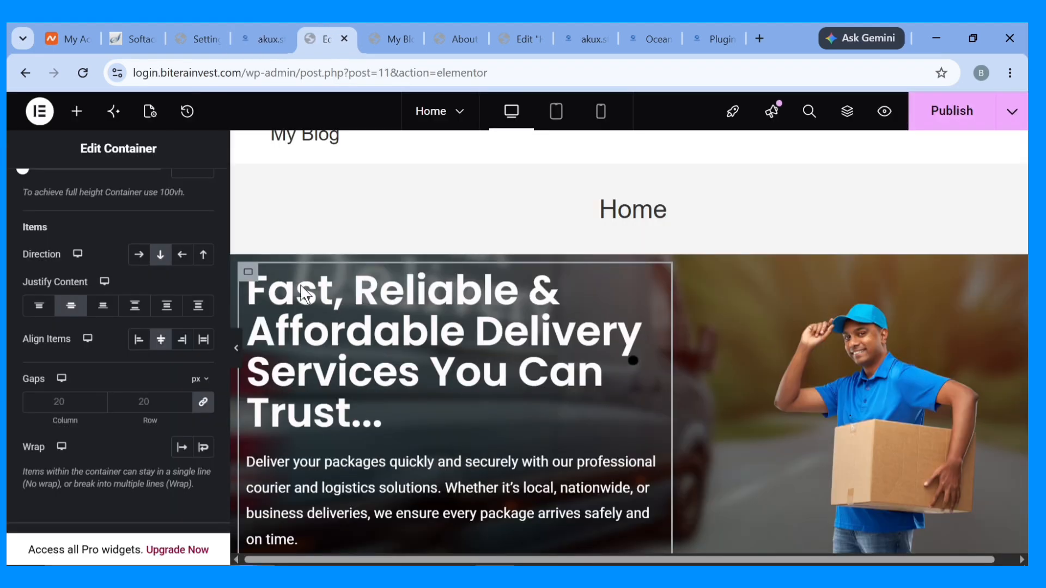
Add a heading widget above the main hero heading with the title ZIFLITE STUDIO.
scroll(124, 250, up, 5)
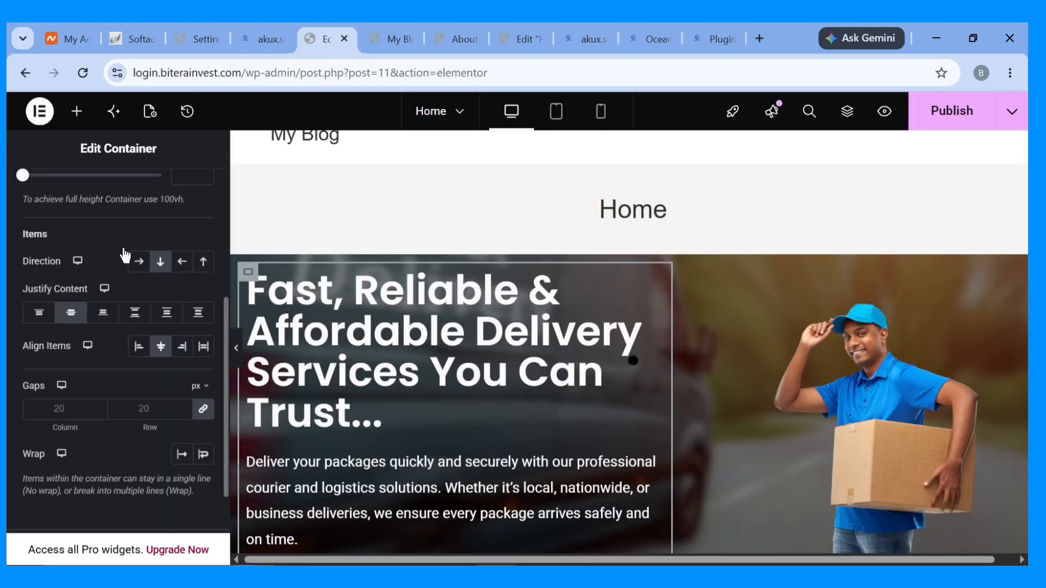
click(71, 113)
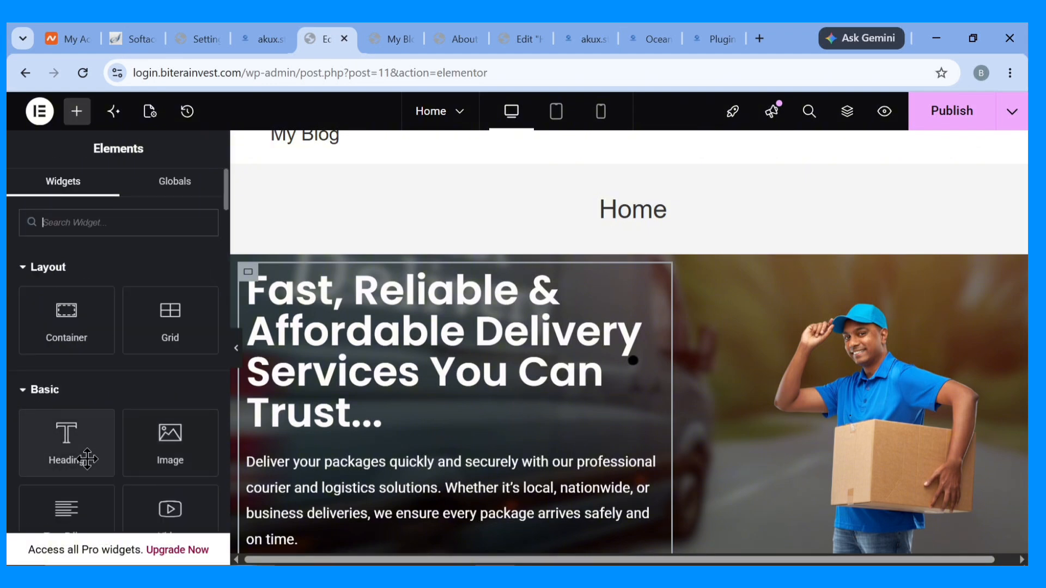
drag(86, 457, 295, 273)
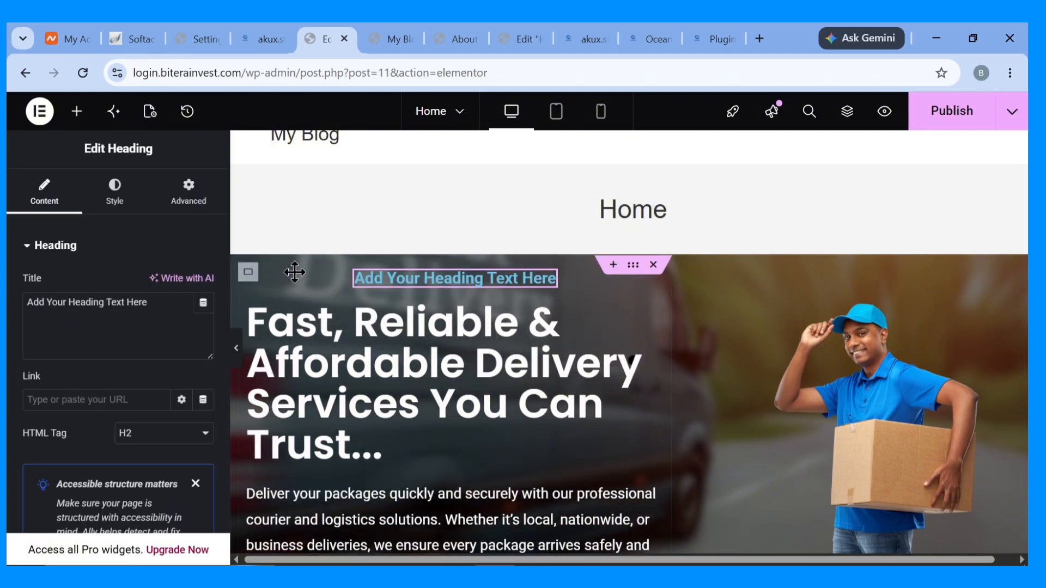
triple_click(114, 297)
text(ZIFLITE STUDIO)
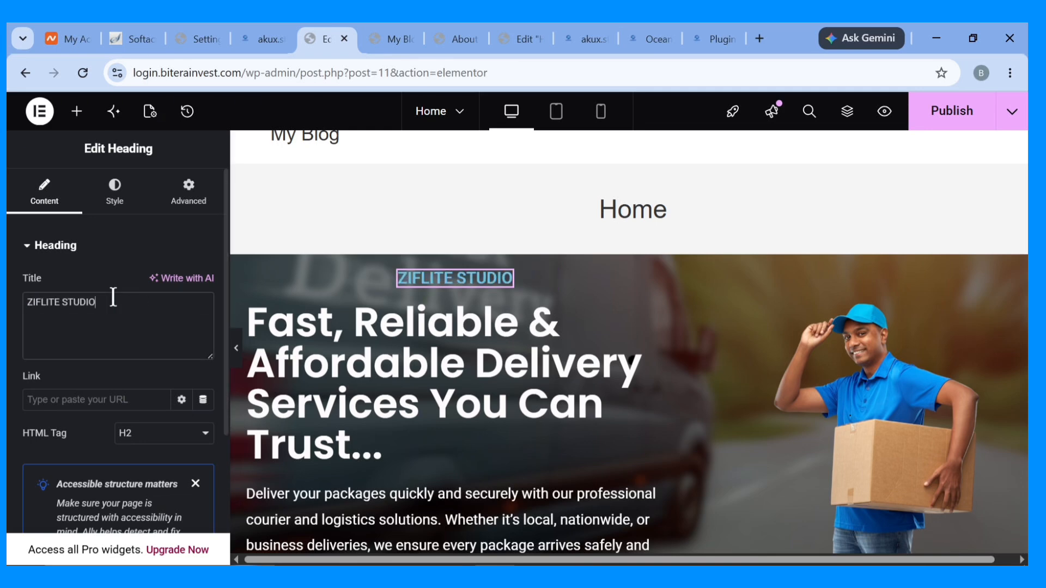
Set the ZIFLITE STUDIO heading's alignment to justified and its container's Justify Content and Align Items to Start.
click(136, 196)
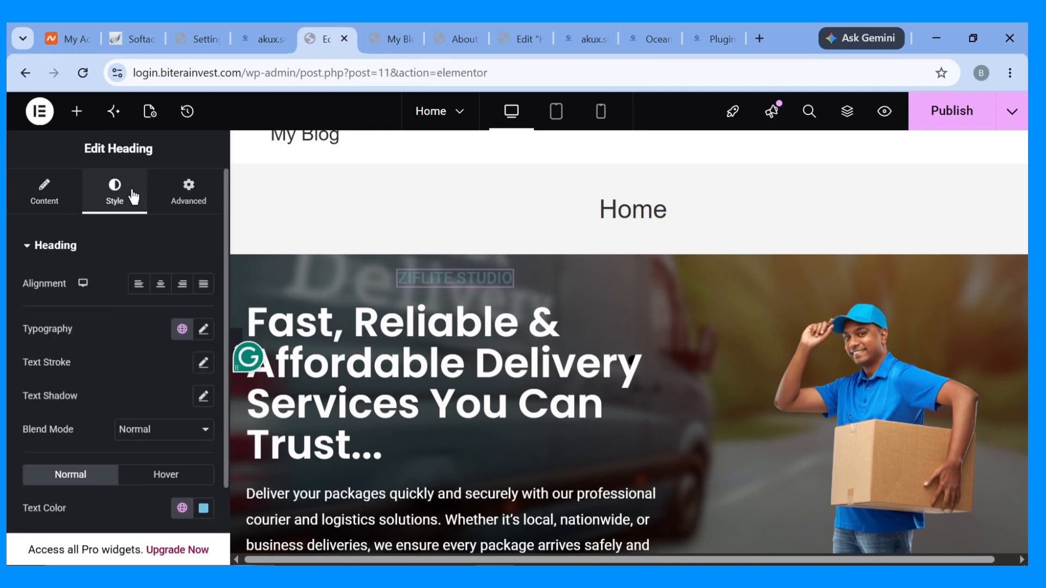
click(135, 285)
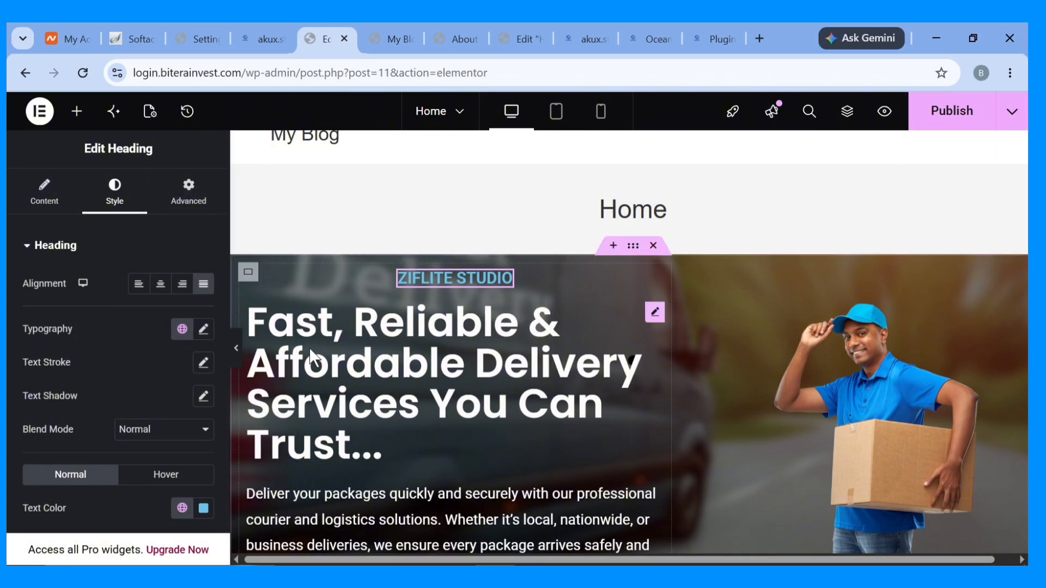
click(248, 273)
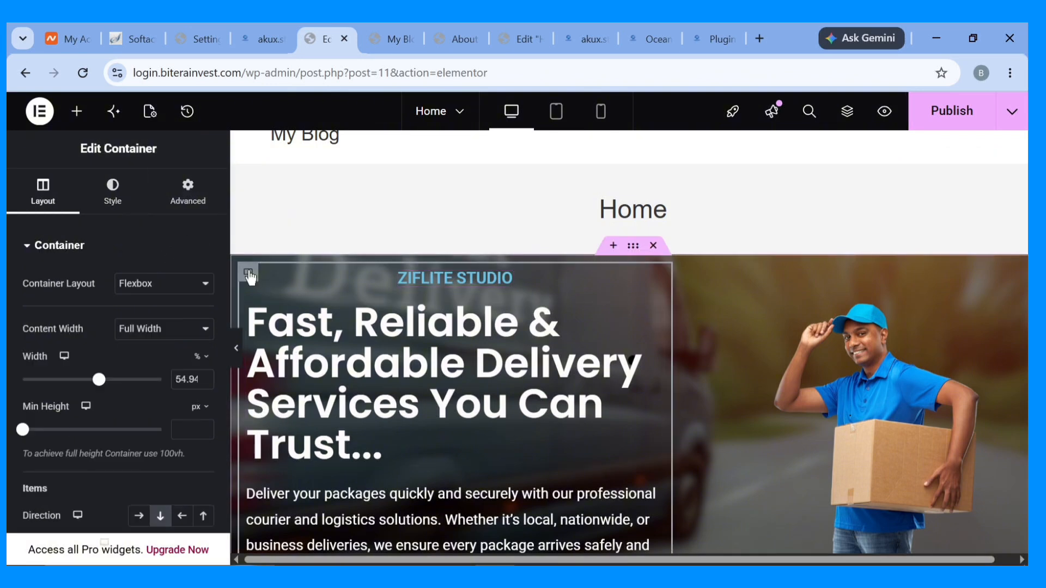
scroll(89, 365, down, 2)
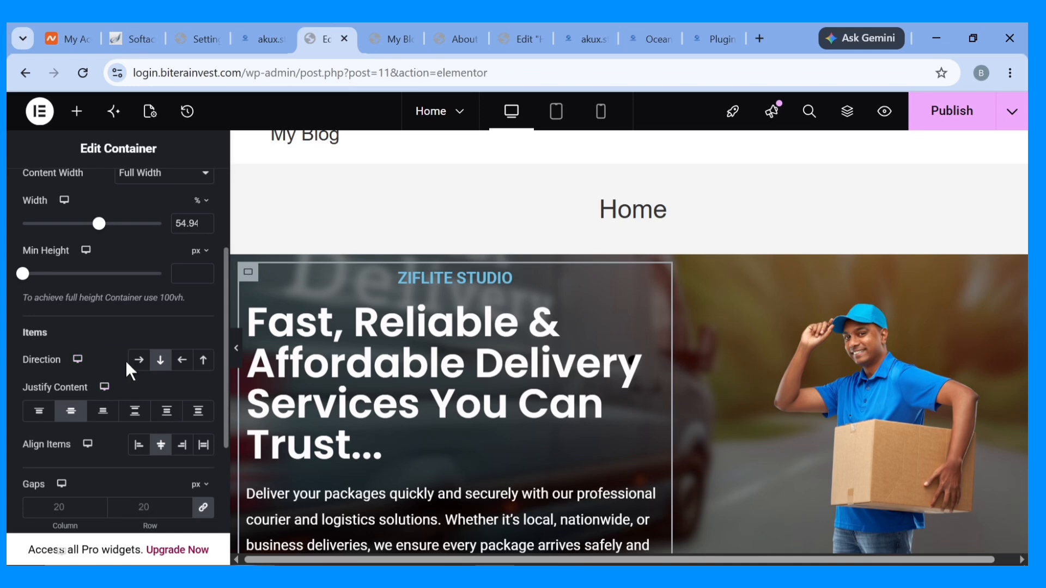
click(39, 411)
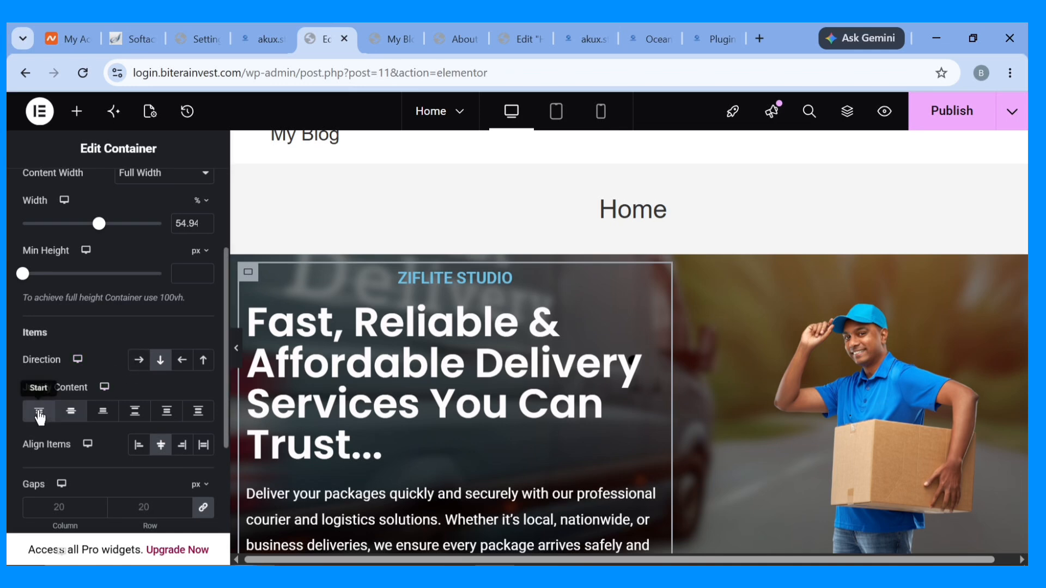
click(139, 444)
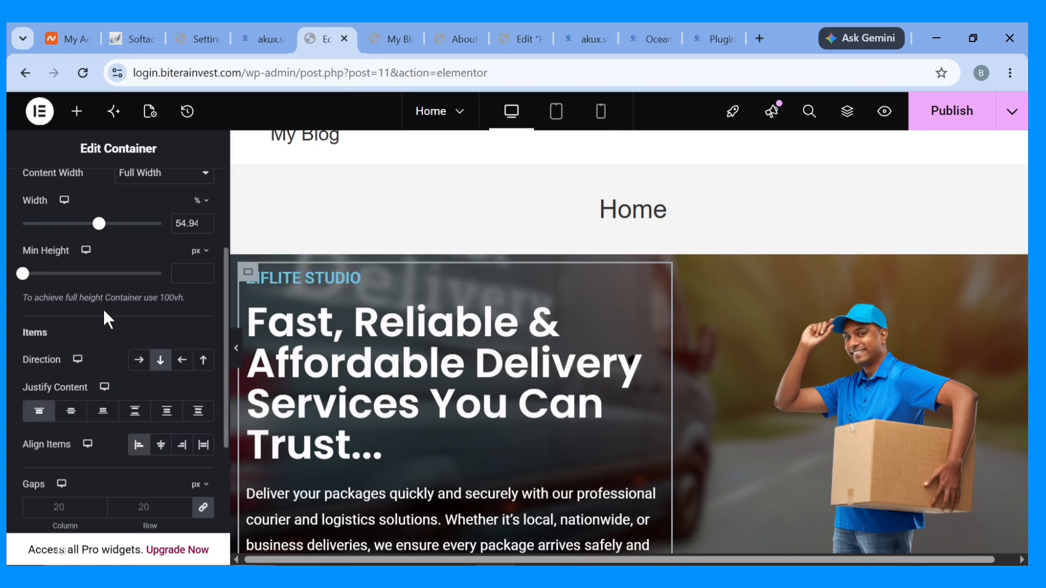
Set the Track Your order button's border color to white and publish the page changes.
scroll(103, 309, up, 3)
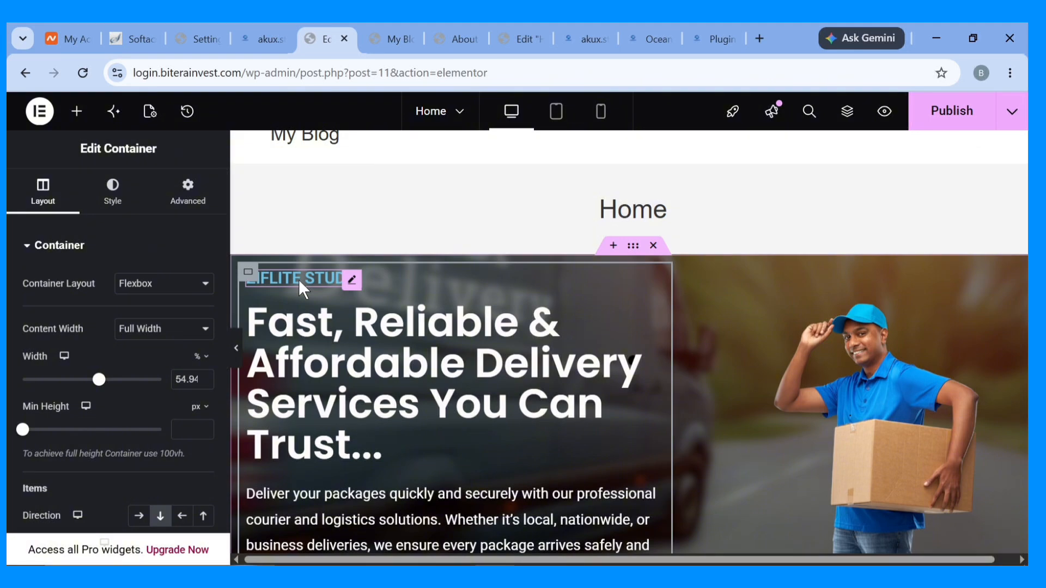
scroll(298, 279, down, 2)
scroll(299, 279, down, 2)
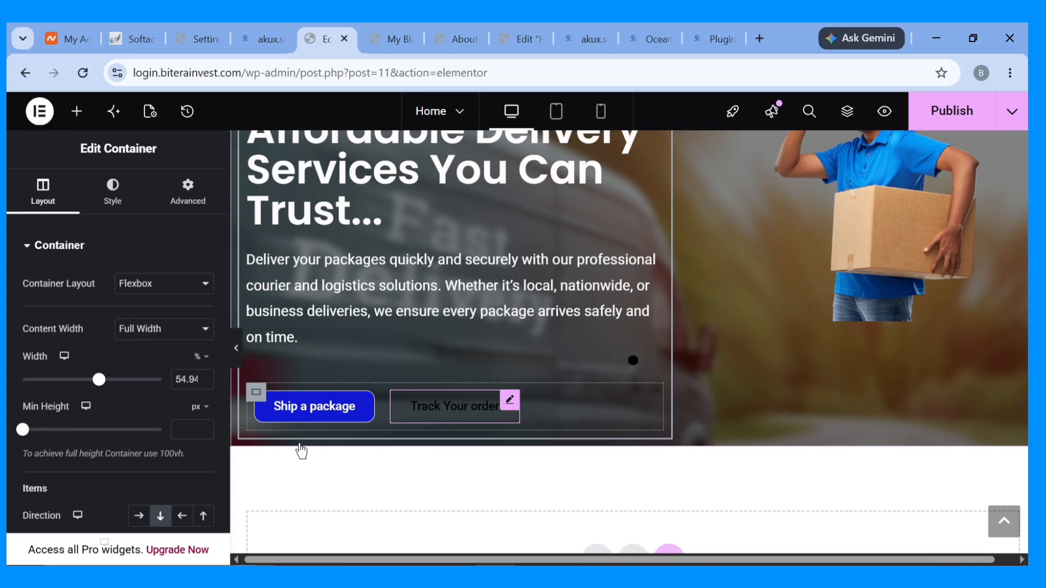
scroll(89, 399, down, 3)
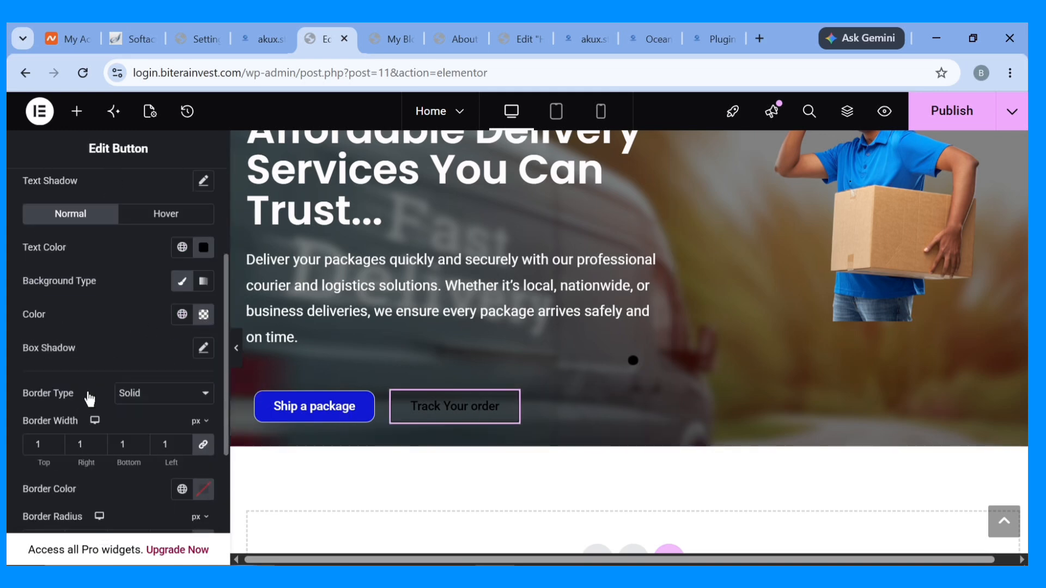
scroll(89, 399, down, 1)
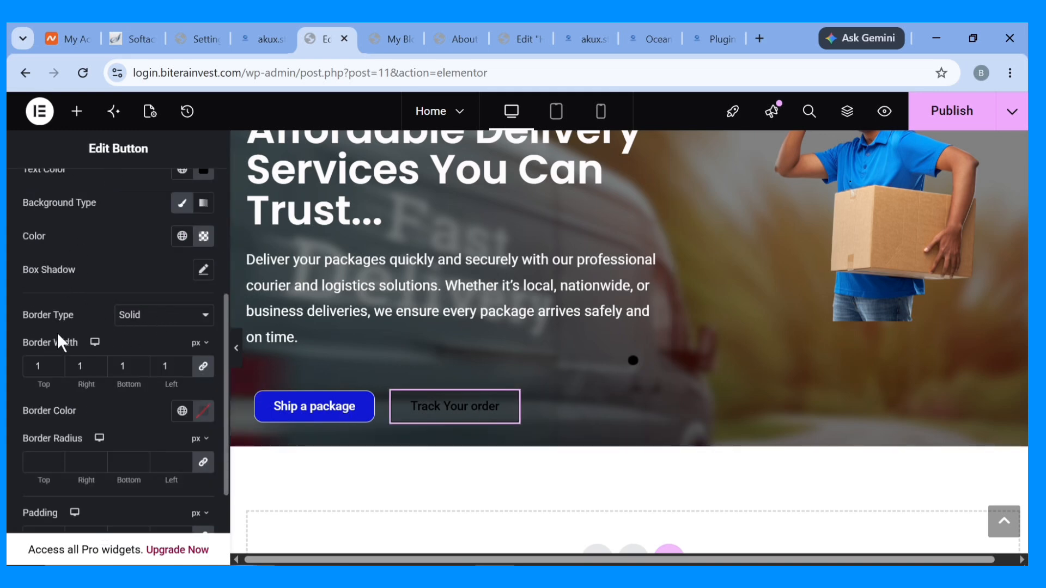
click(203, 411)
click(123, 238)
click(935, 121)
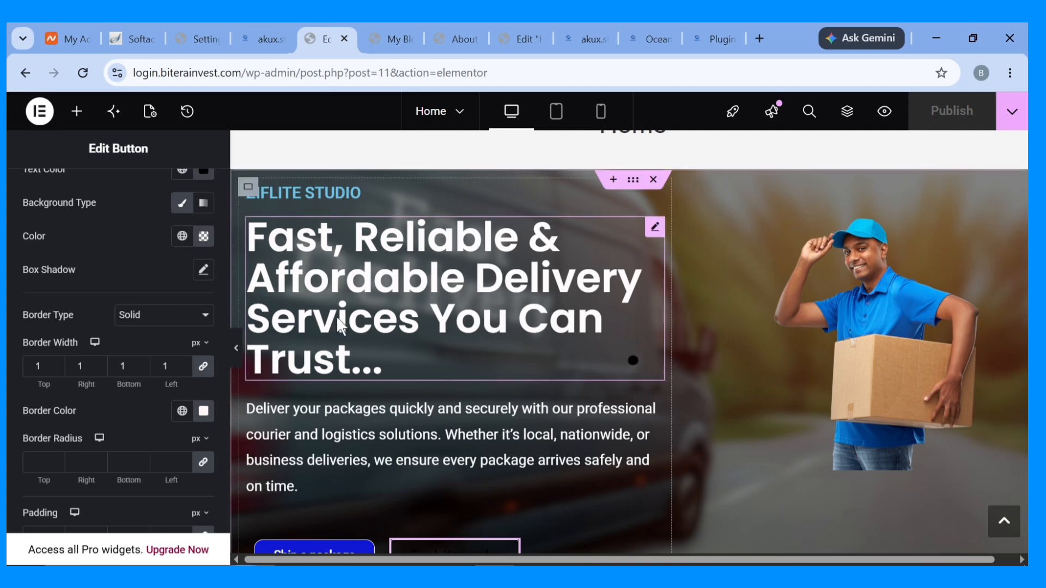
Check the hero's lower edge on the akux.store reference page and add the layered wave shape divider to the hero container's bottom.
scroll(146, 284, up, 5)
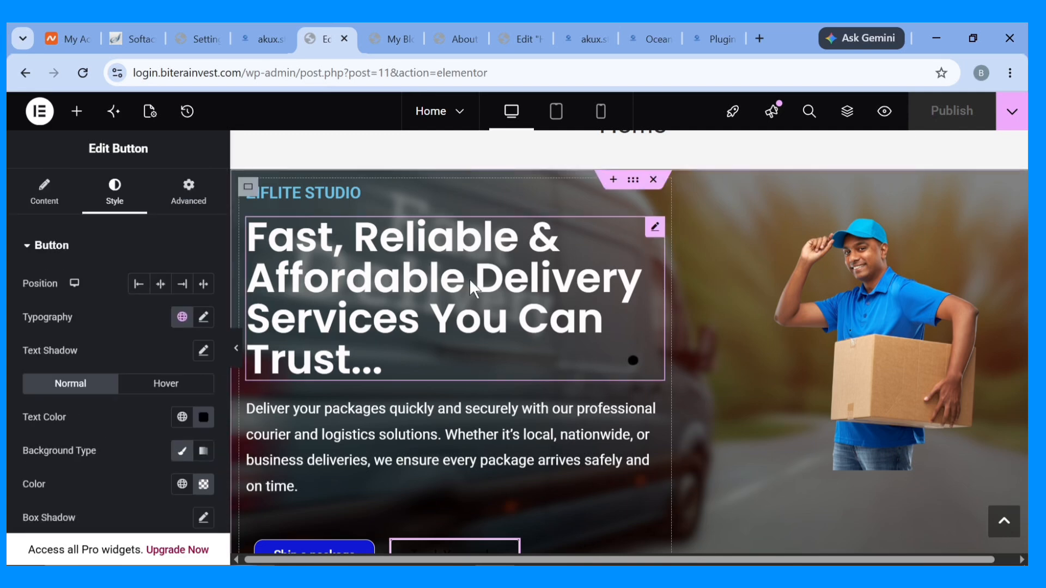
click(267, 35)
scroll(339, 400, down, 5)
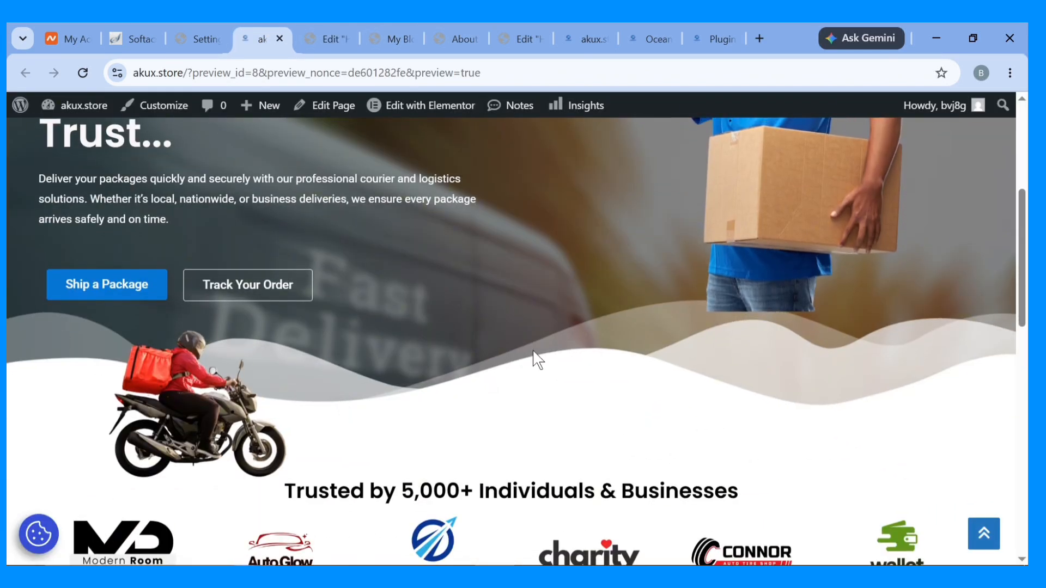
click(332, 36)
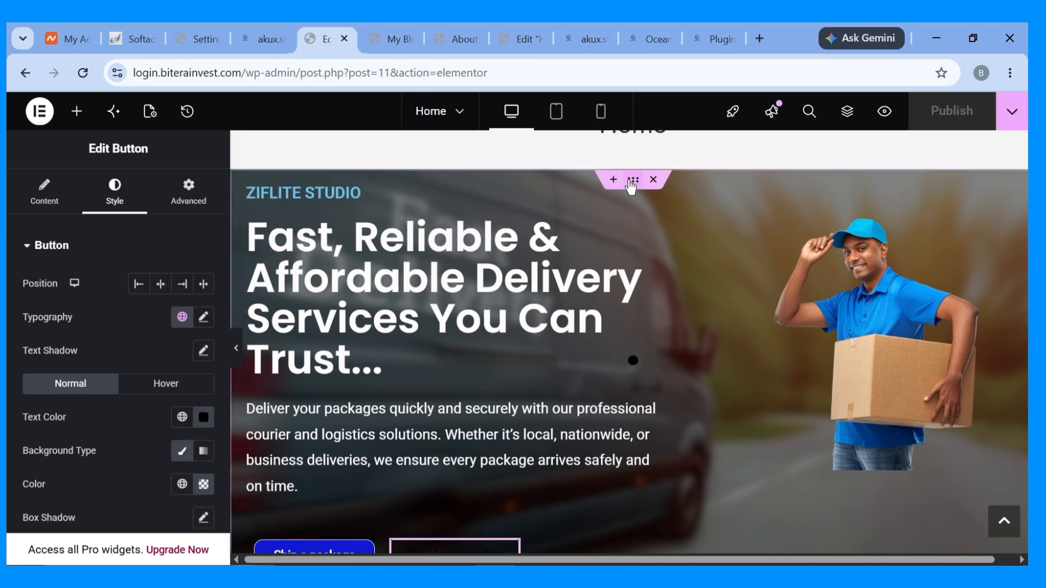
click(489, 192)
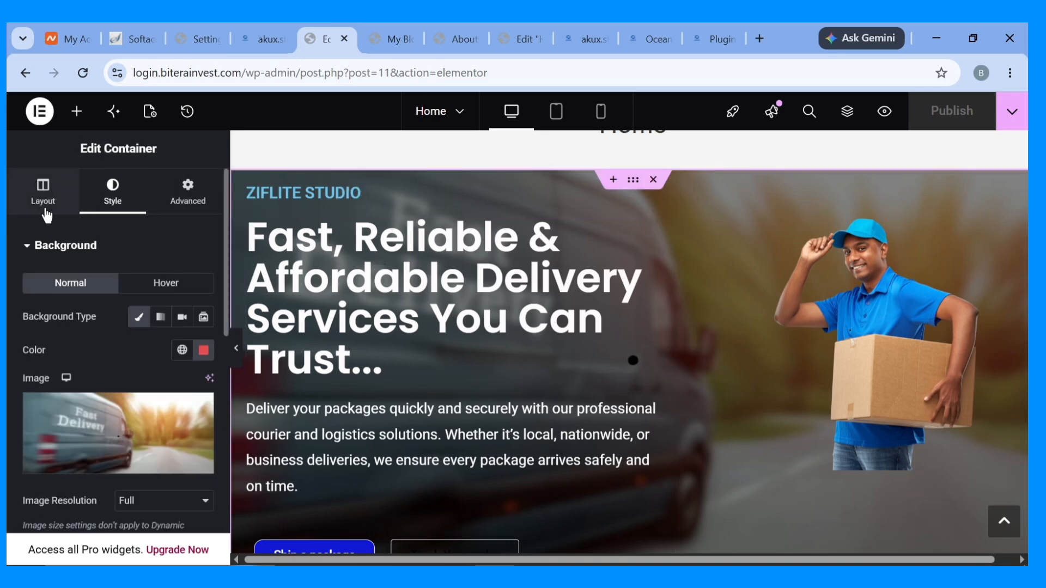
click(36, 246)
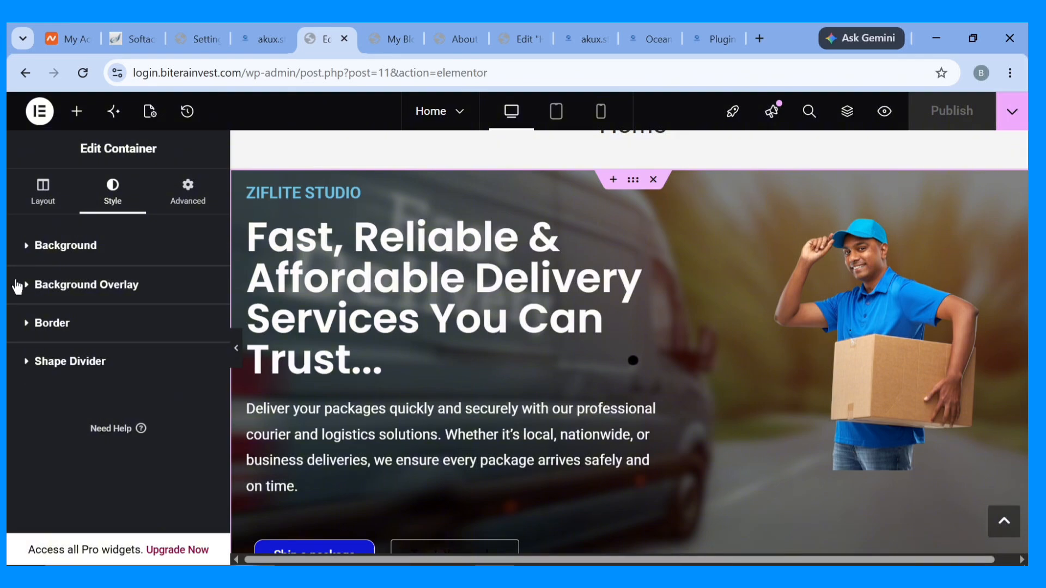
click(29, 362)
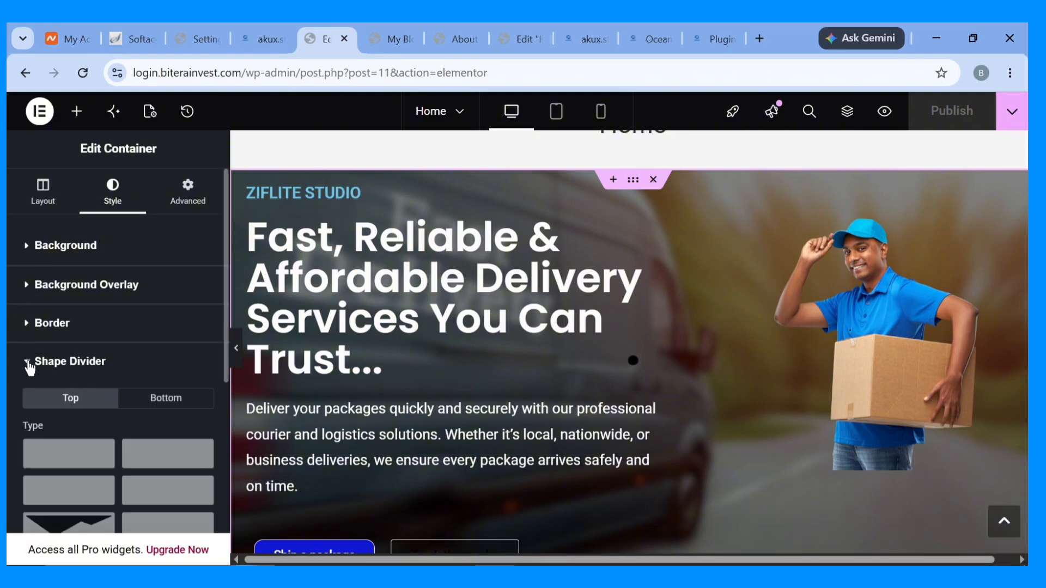
scroll(153, 341, down, 2)
scroll(356, 329, down, 3)
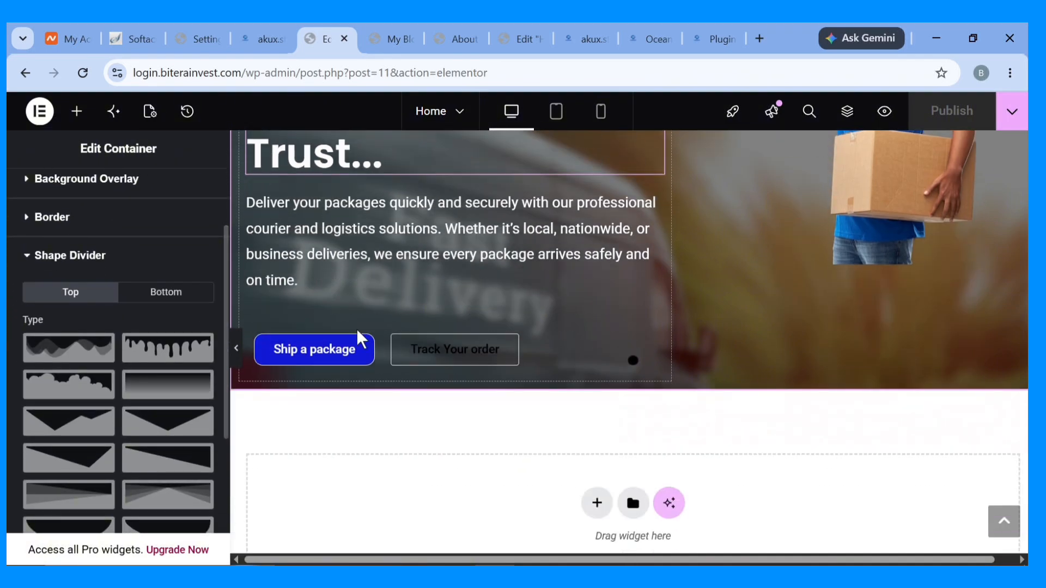
click(152, 306)
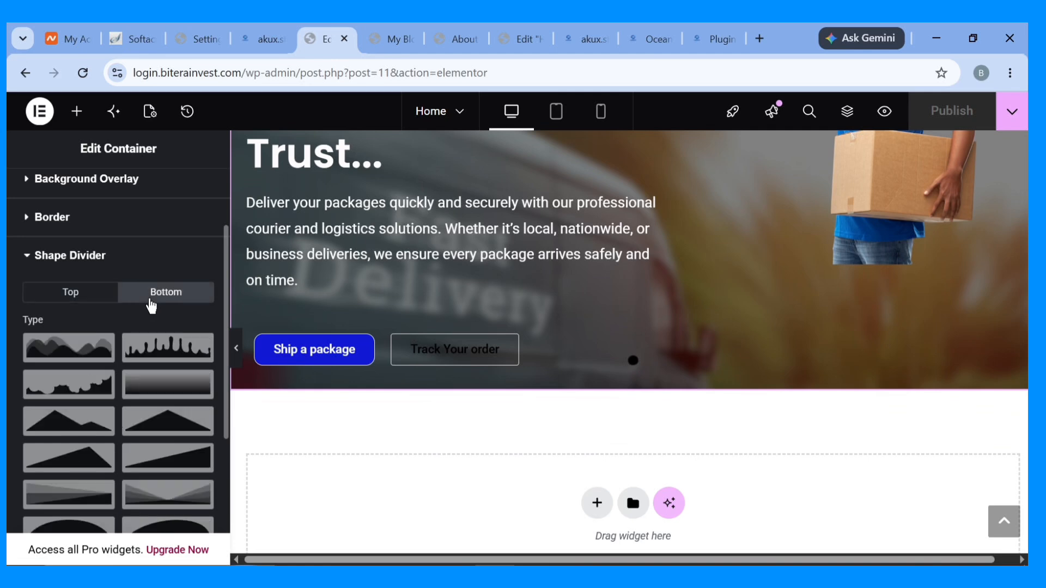
click(87, 353)
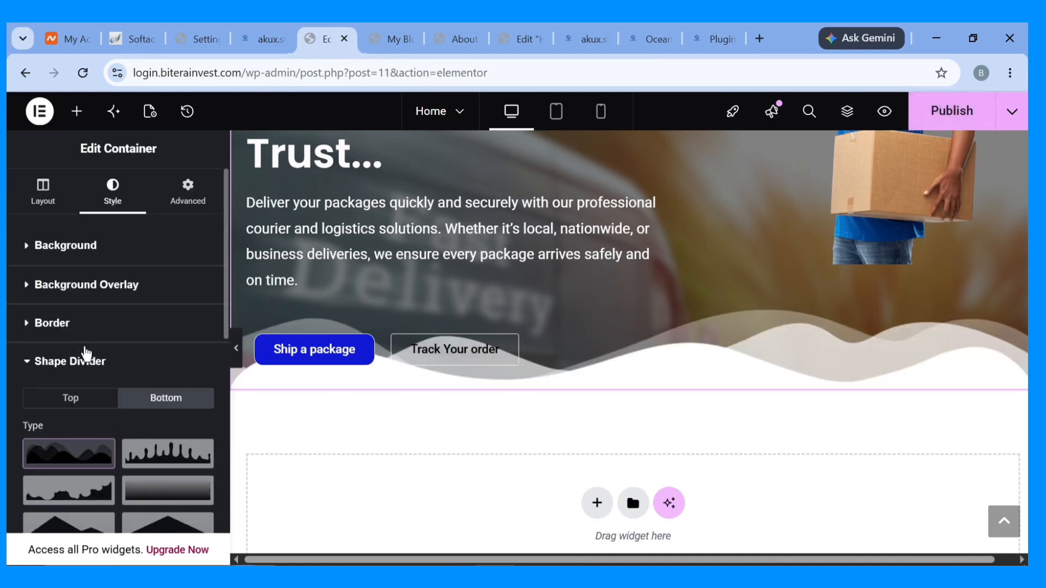
Set the bottom shape divider's width to 125% and height to 129 px, and publish the changes.
click(263, 21)
click(315, 23)
scroll(125, 443, down, 8)
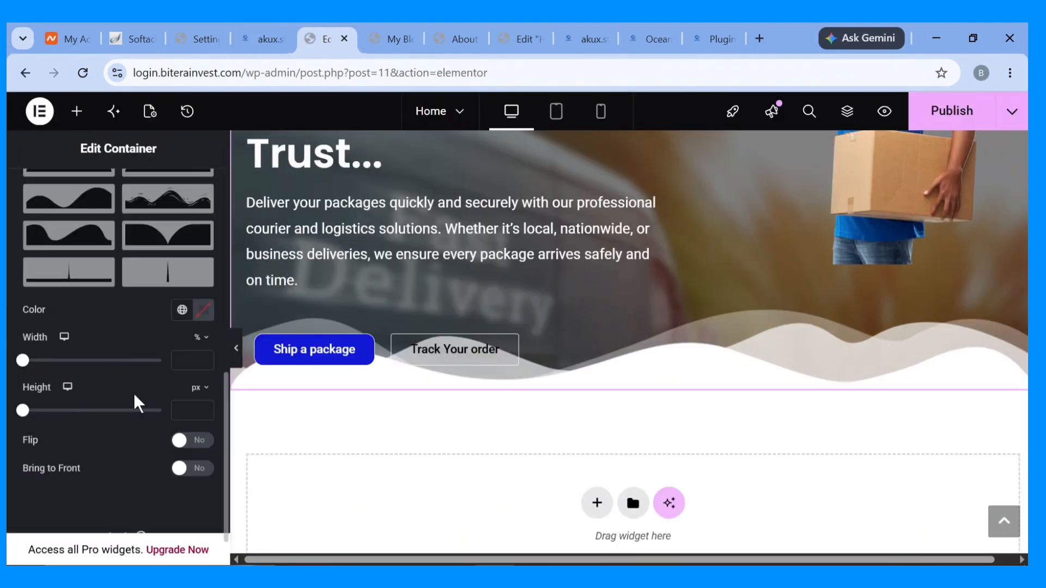
click(42, 360)
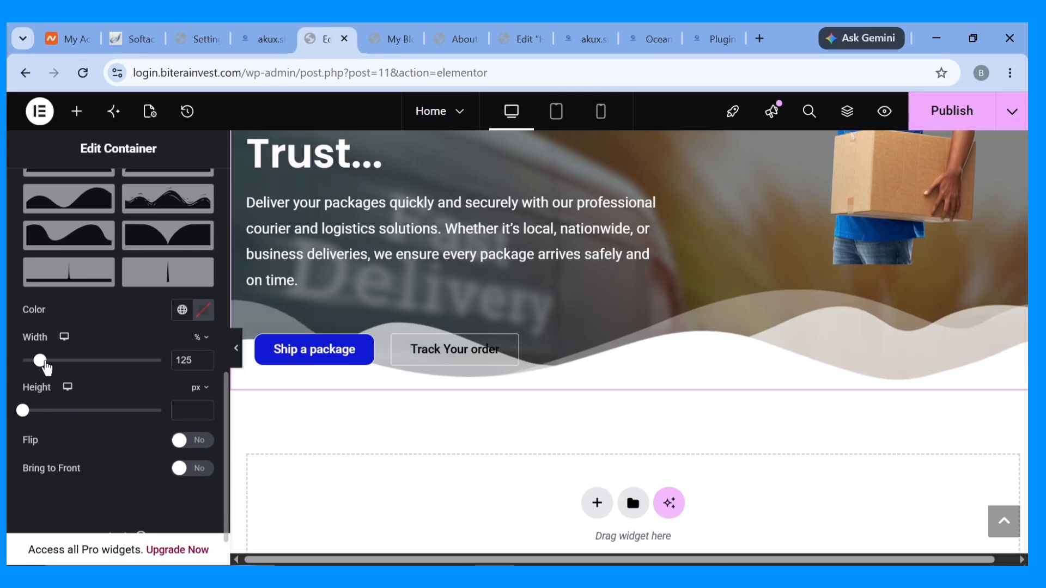
drag(23, 415, 58, 411)
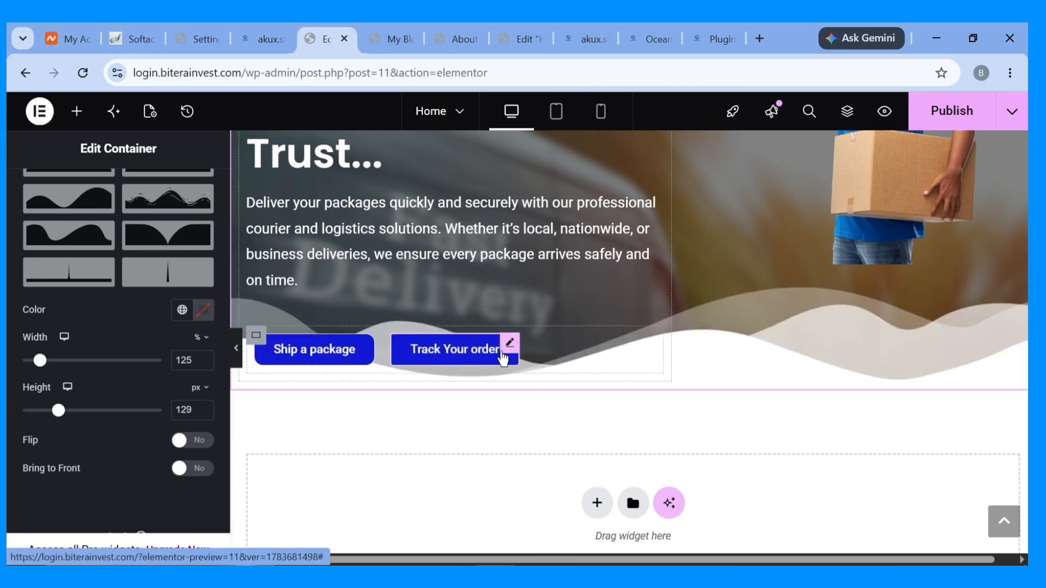
scroll(488, 462, up, 3)
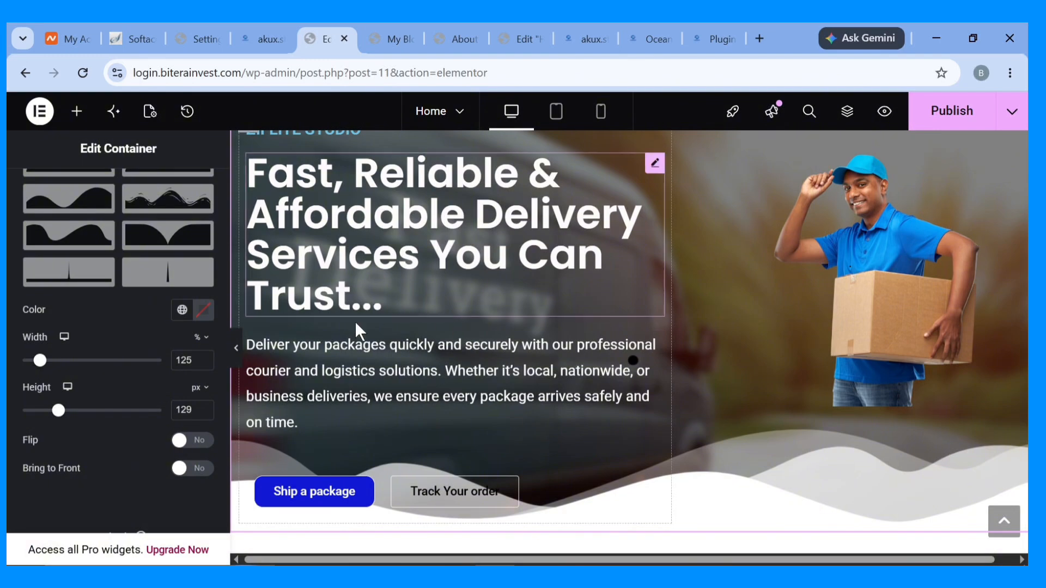
scroll(356, 323, up, 3)
scroll(356, 323, down, 3)
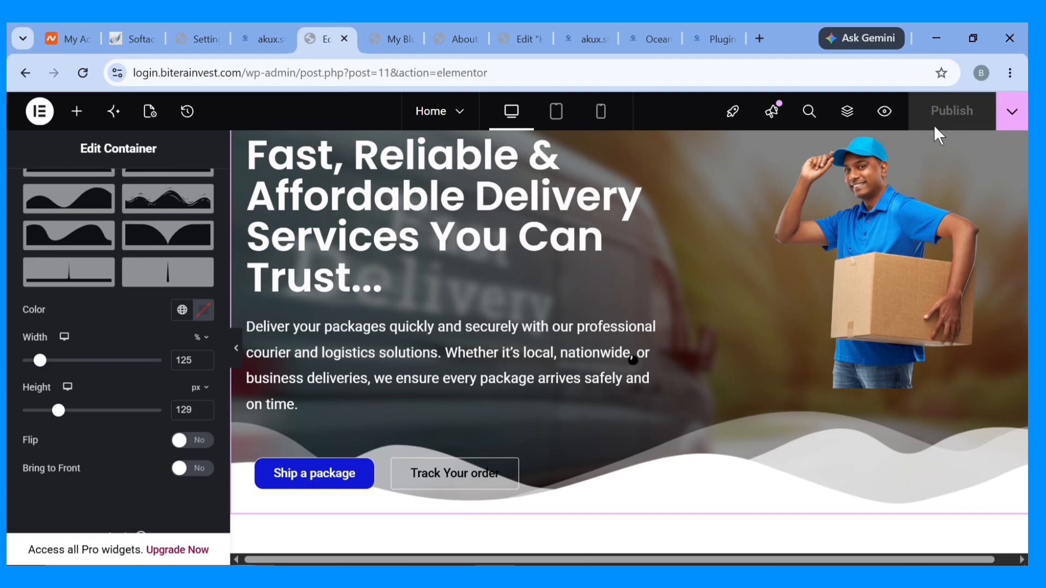
scroll(408, 398, down, 2)
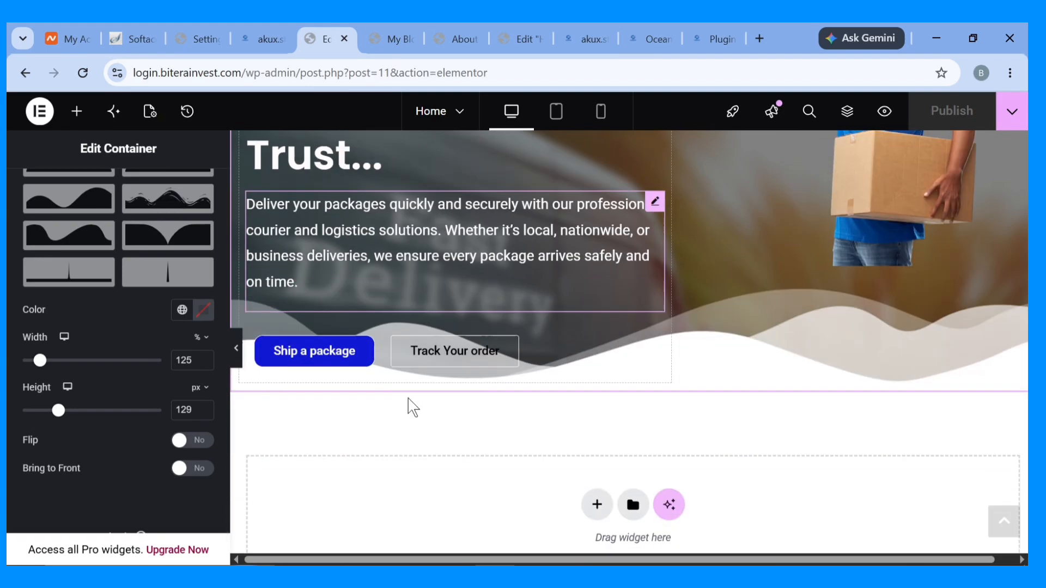
scroll(408, 398, up, 4)
scroll(408, 396, down, 2)
scroll(557, 462, down, 4)
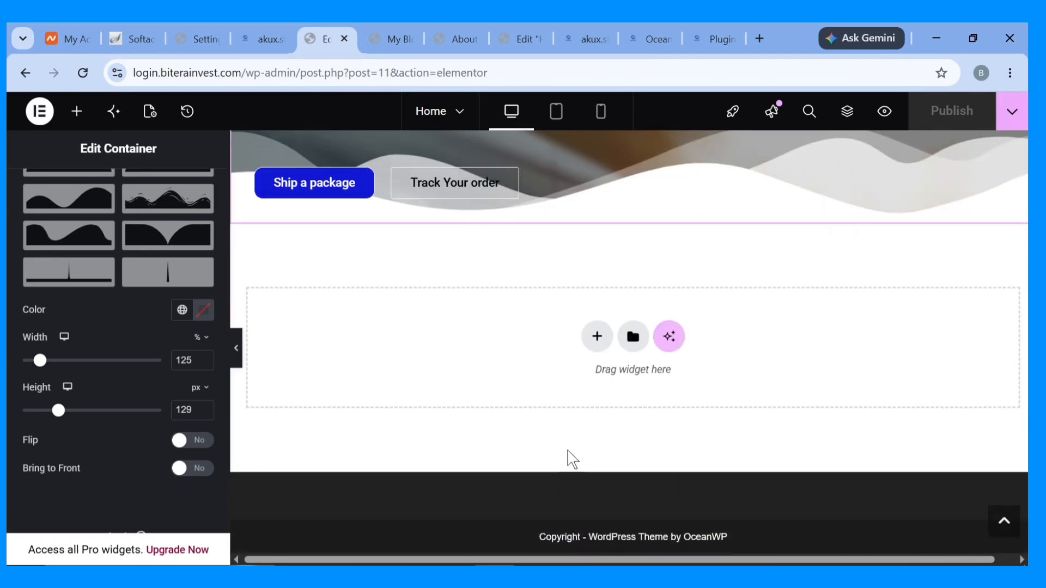
scroll(598, 332, up, 3)
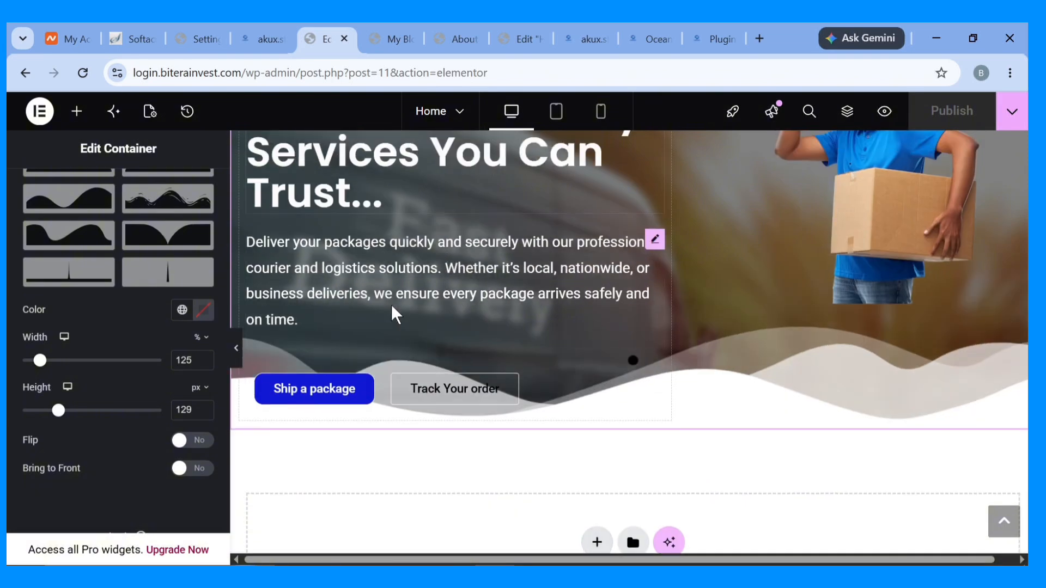
scroll(597, 539, down, 2)
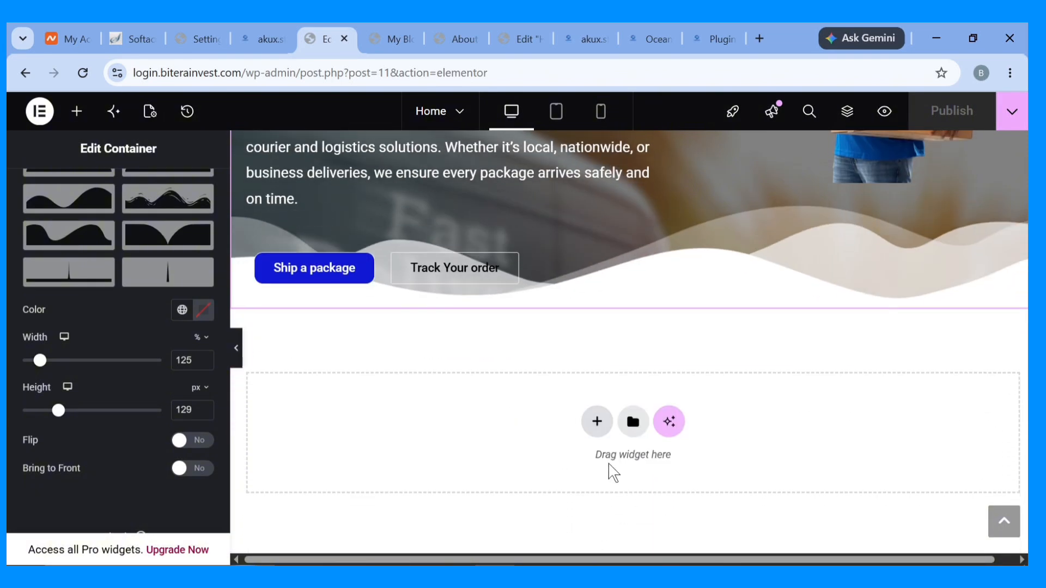
click(595, 422)
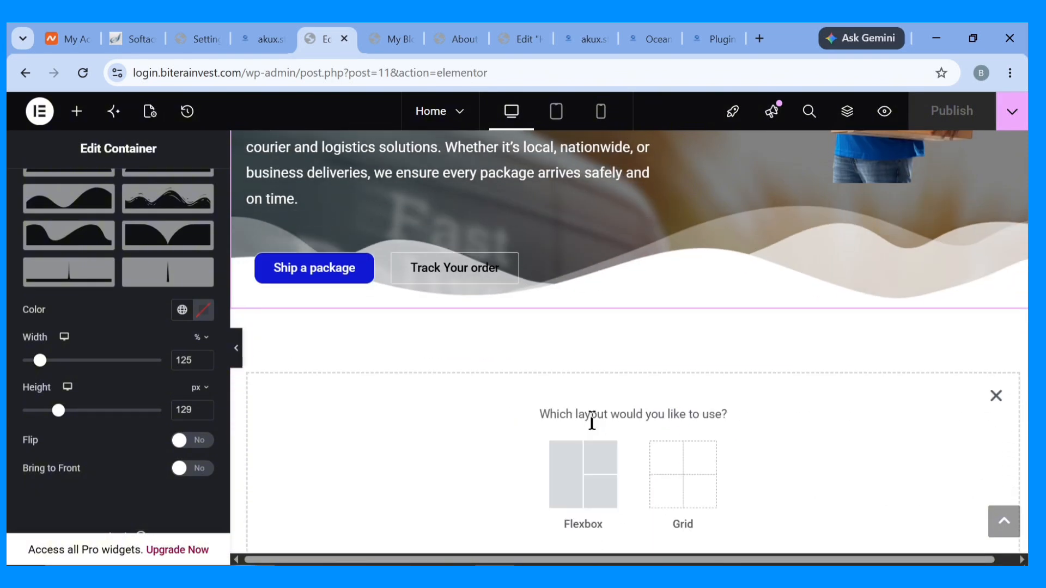
click(995, 396)
scroll(747, 289, up, 7)
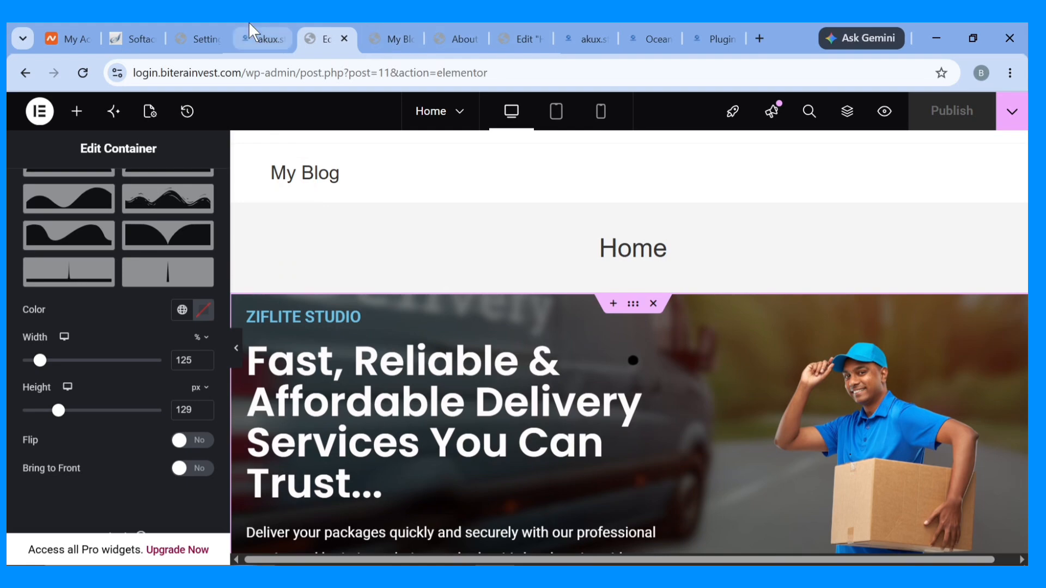
Compare the page with the akux.store reference, examining its hero, the motorcycle rider image and the client logo section below.
click(249, 24)
scroll(363, 384, up, 5)
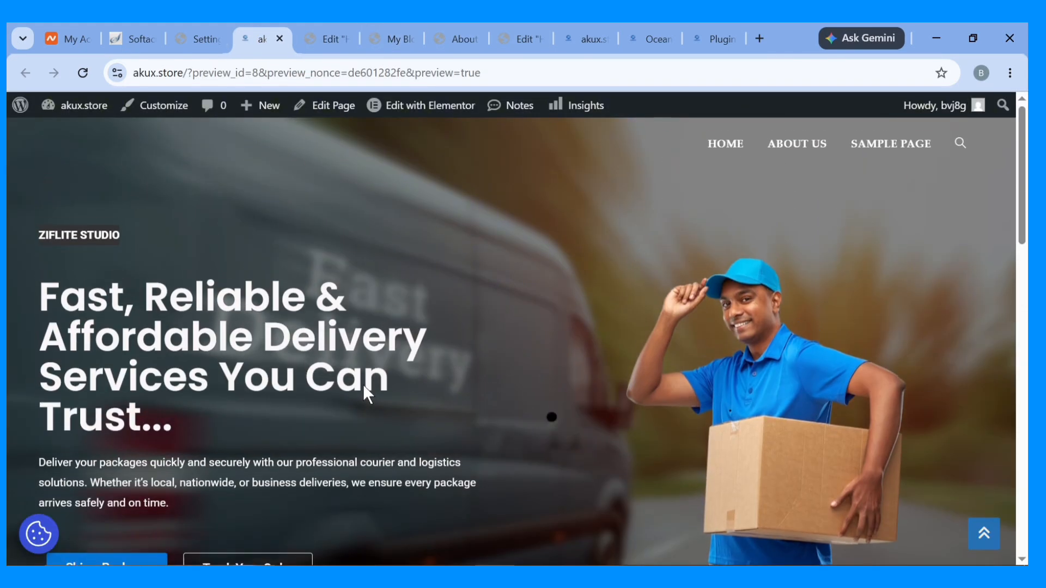
click(321, 25)
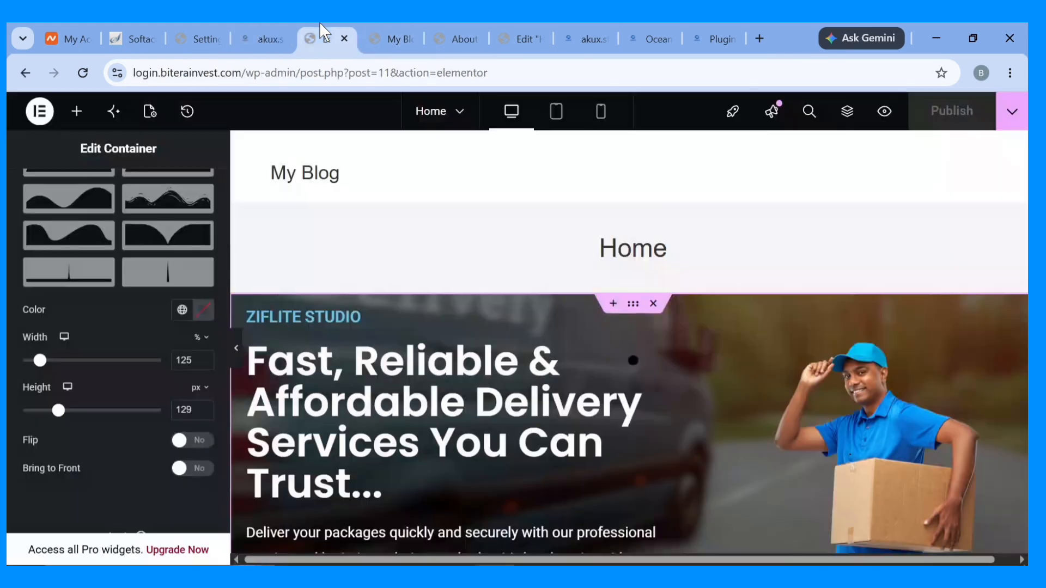
scroll(406, 356, down, 10)
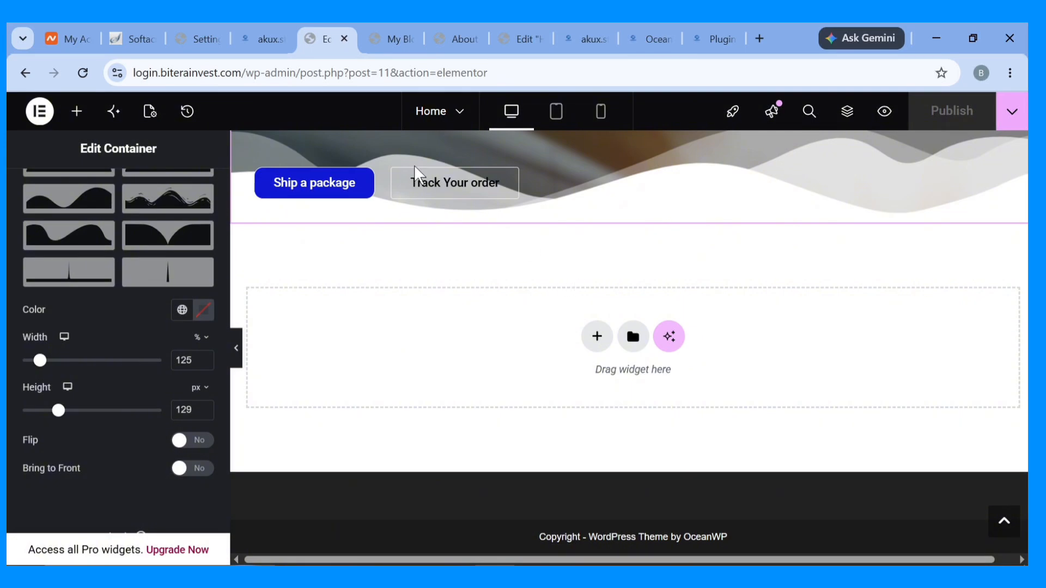
click(271, 25)
scroll(371, 381, down, 5)
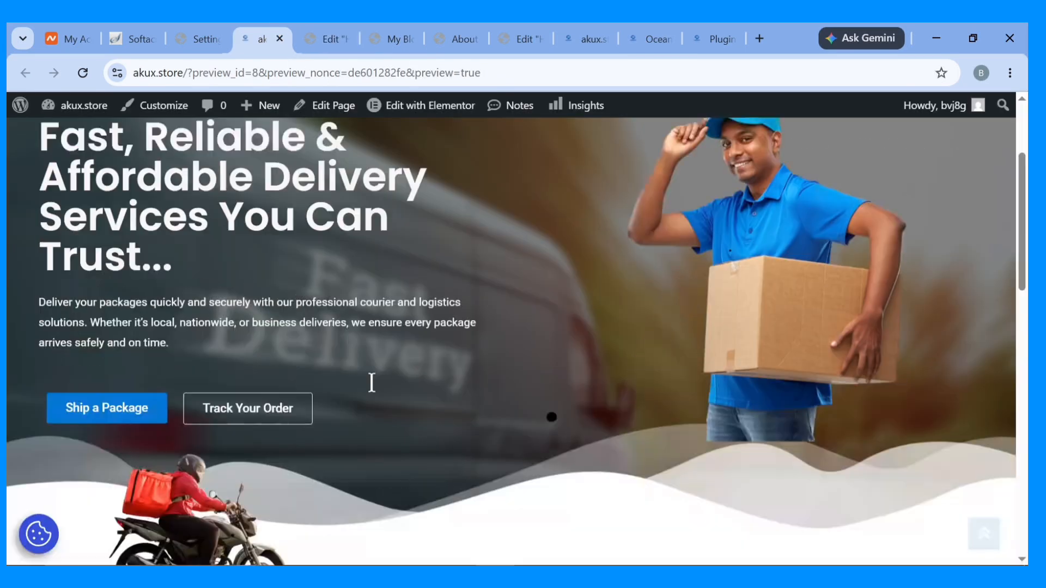
scroll(371, 382, down, 3)
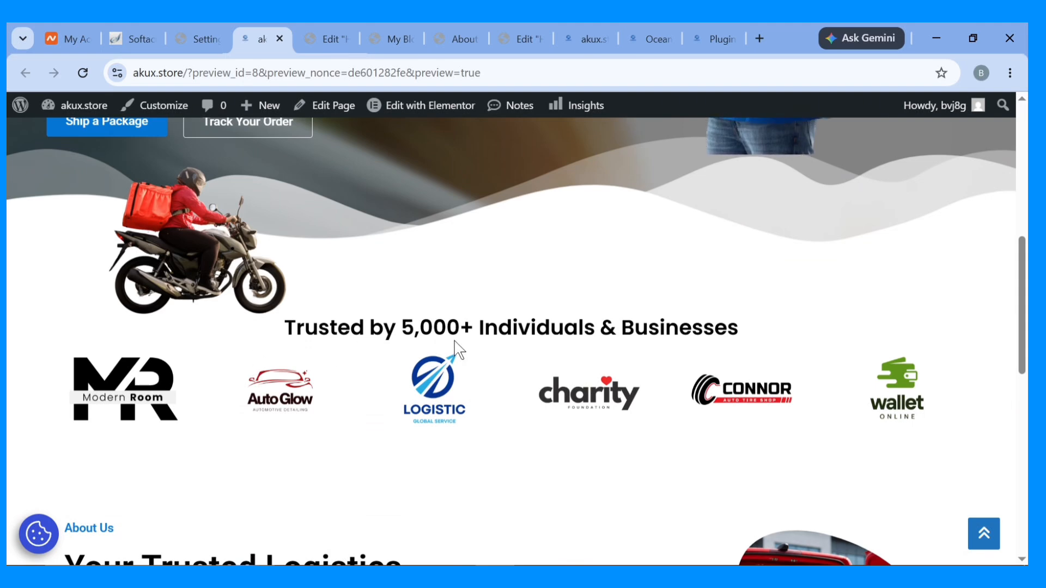
Add a Flexbox container with the single-column downward structure below the hero, and open the list of widgets.
click(329, 34)
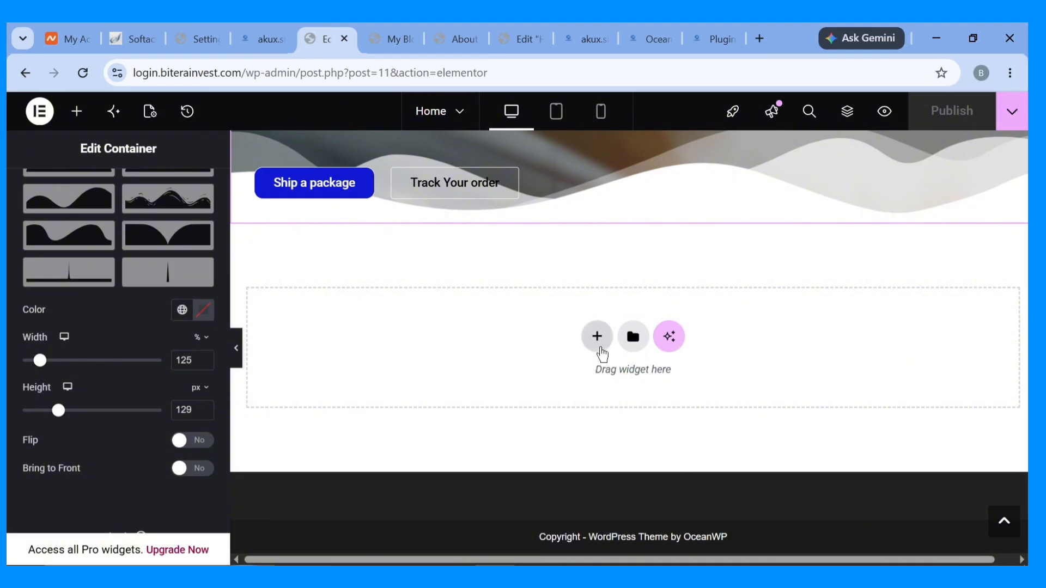
click(598, 338)
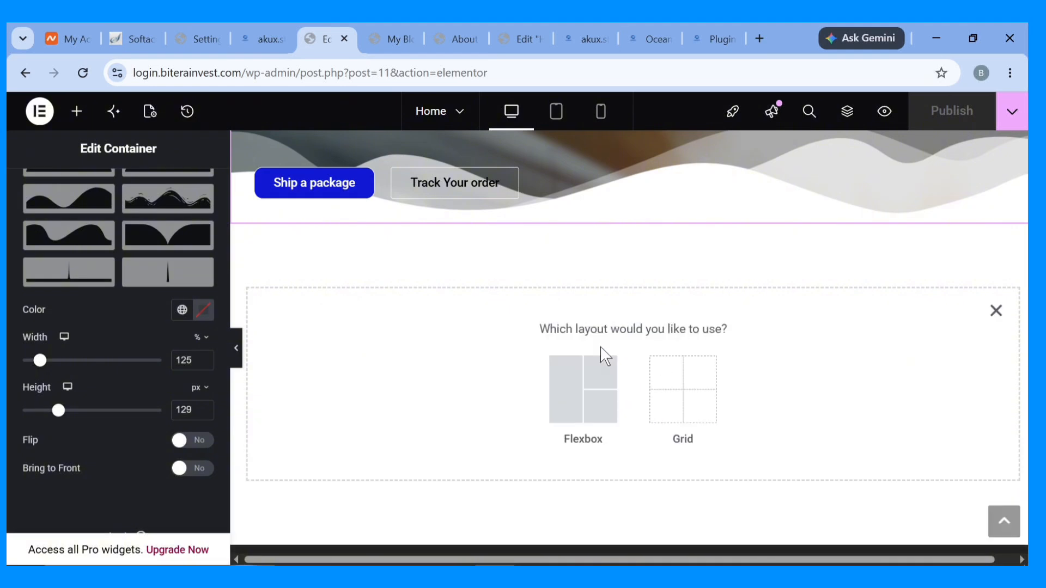
click(580, 397)
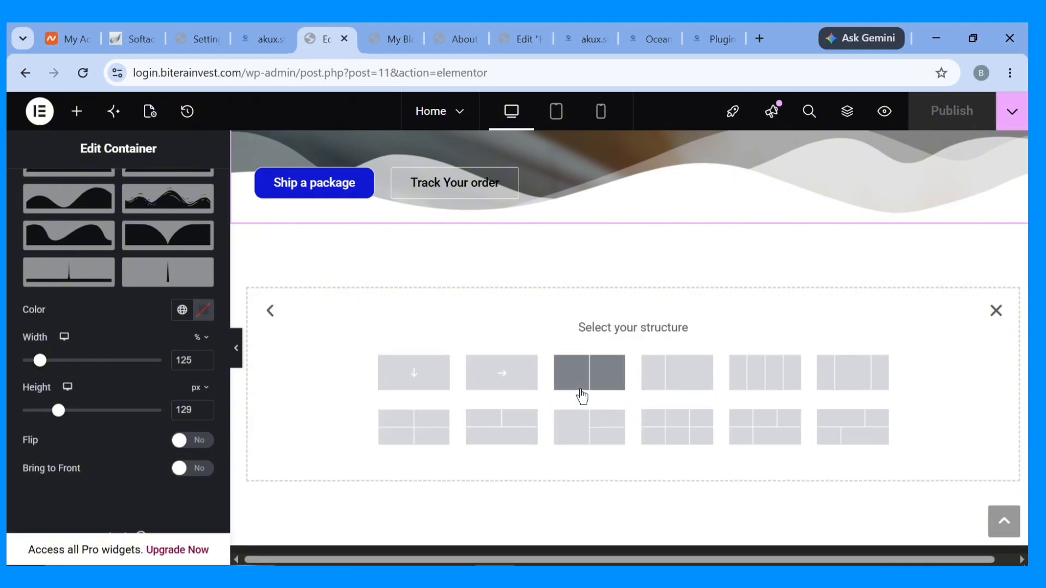
click(409, 381)
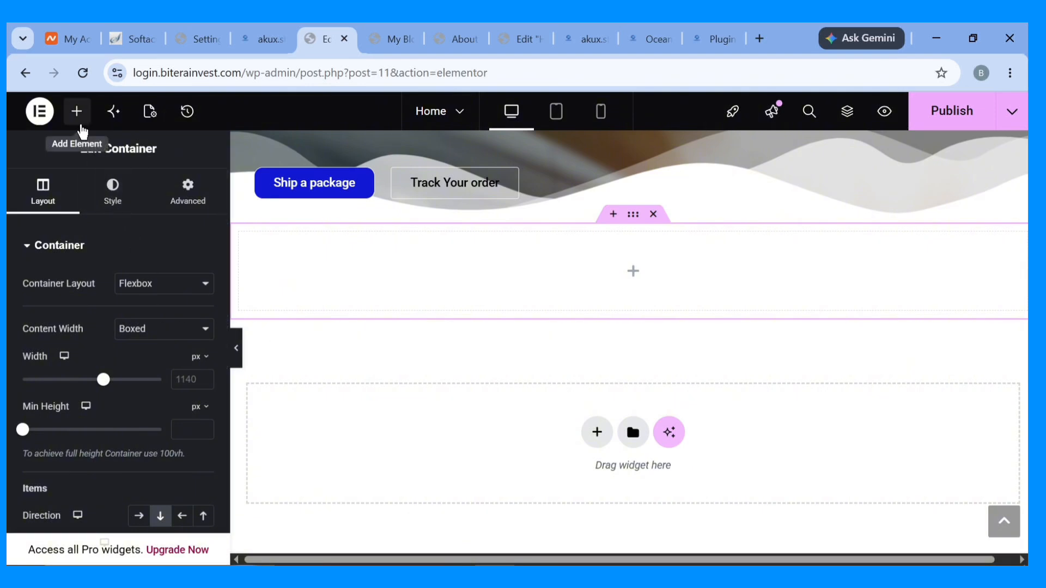
click(77, 112)
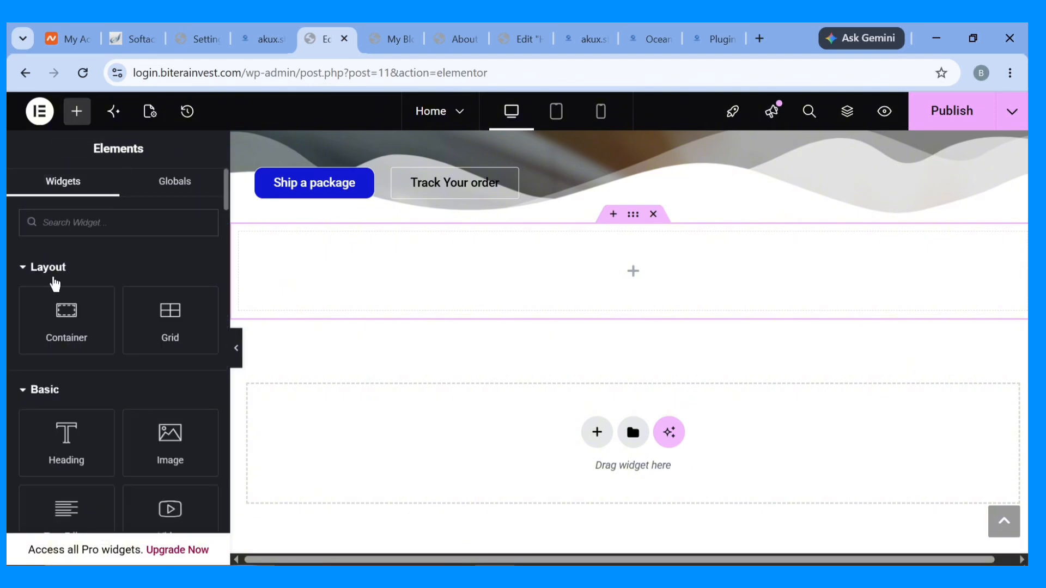
Place a Text Editor widget and a Heading widget in the downward container to try its stacking, and delete the container.
scroll(41, 435, down, 3)
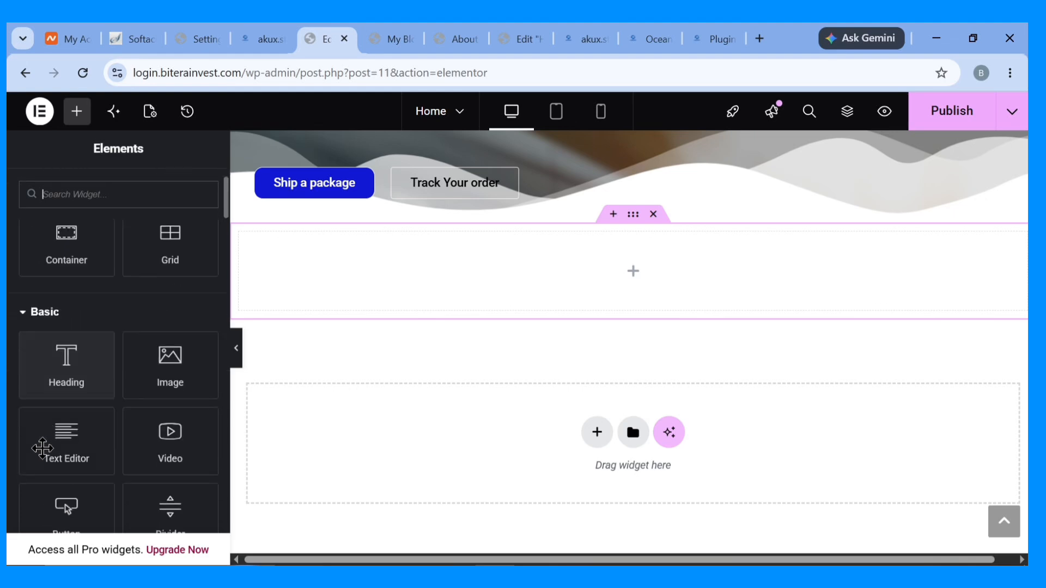
drag(76, 375, 518, 296)
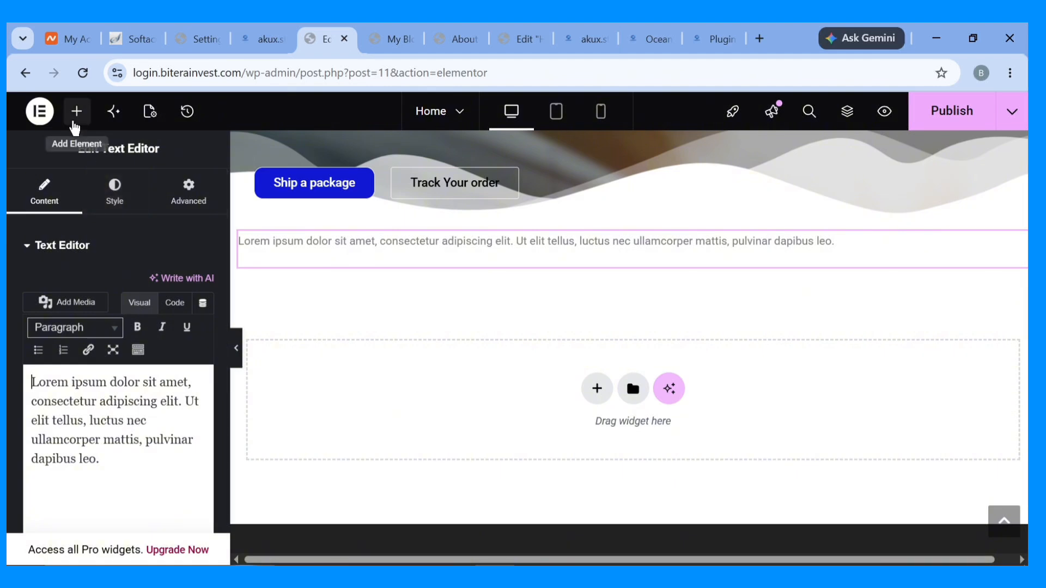
click(73, 124)
scroll(25, 447, down, 1)
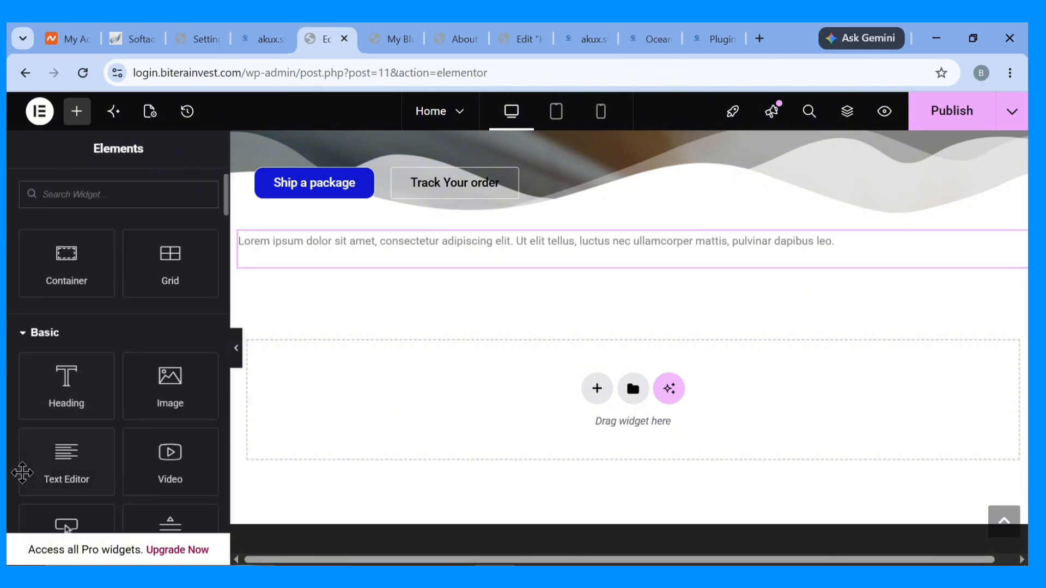
drag(66, 389, 412, 269)
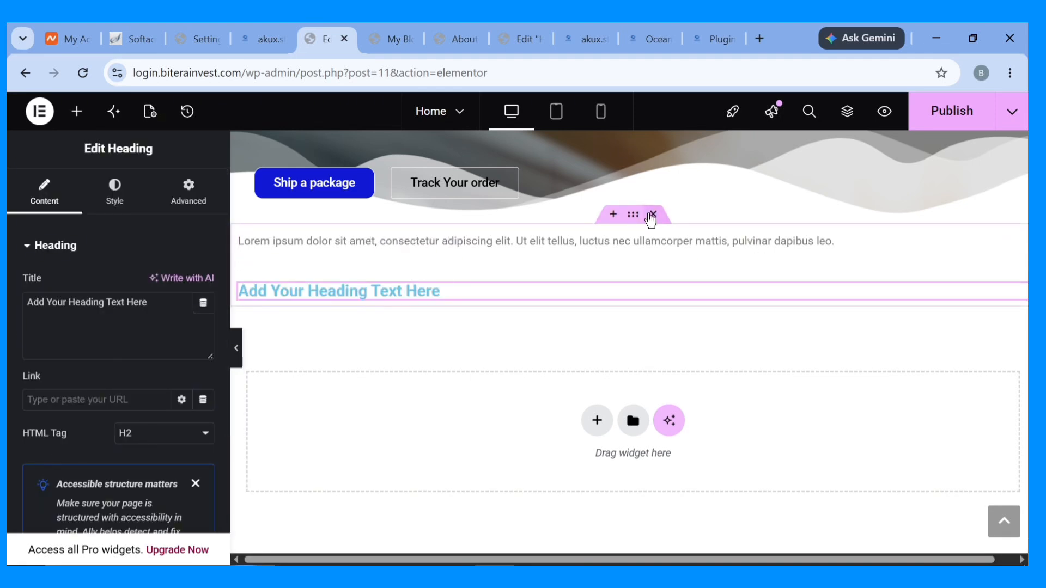
click(652, 215)
Add a Flexbox container with the single rightward row structure below the hero and place a Heading widget in it.
click(595, 336)
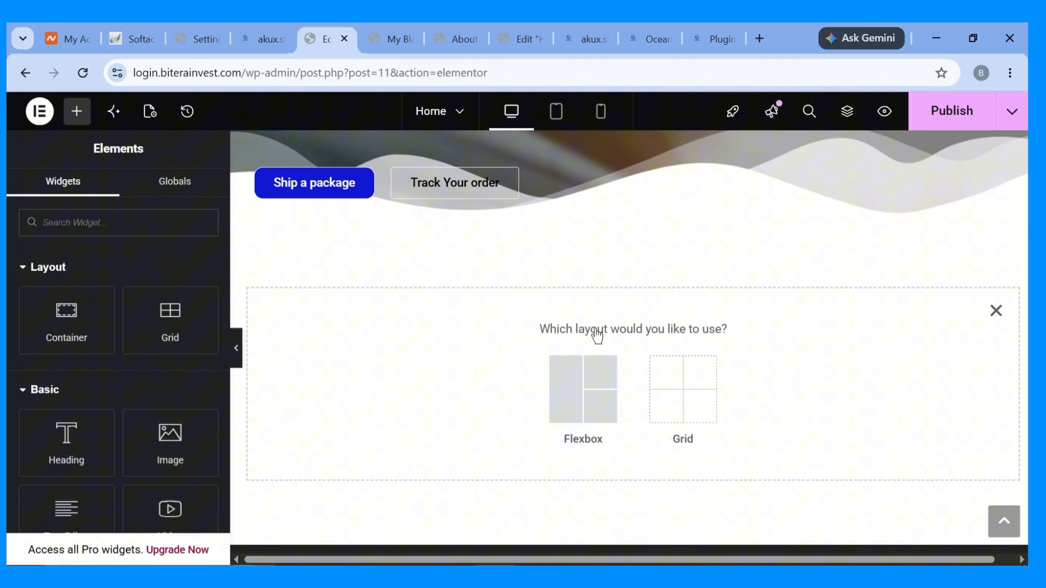
click(585, 374)
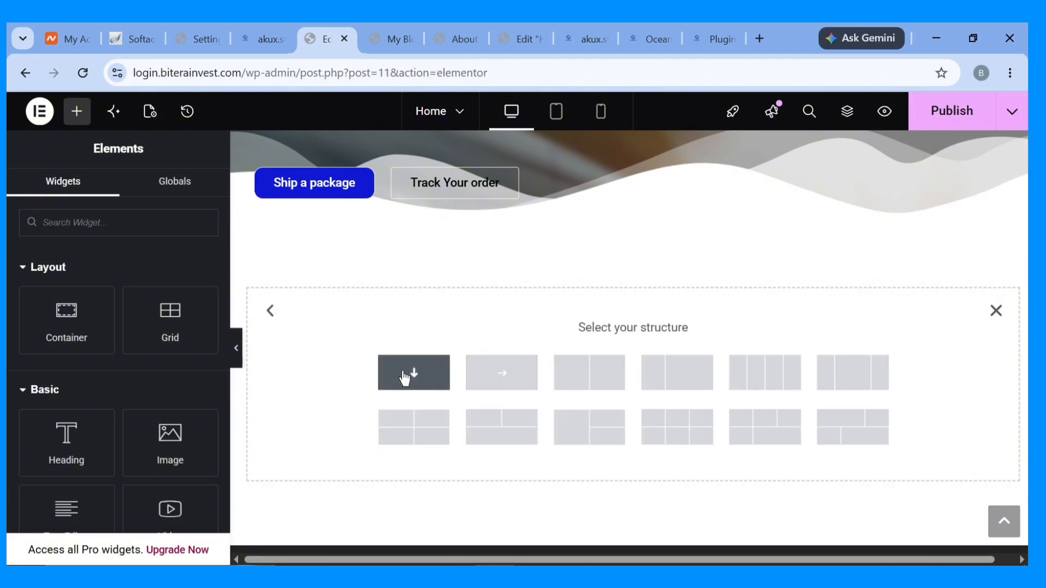
click(481, 381)
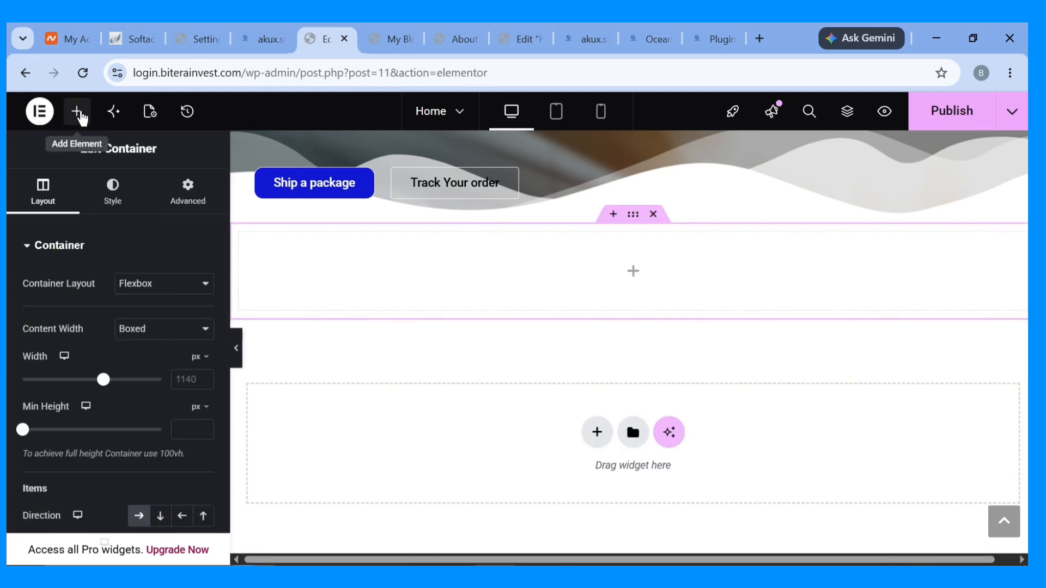
click(79, 115)
drag(86, 428, 444, 303)
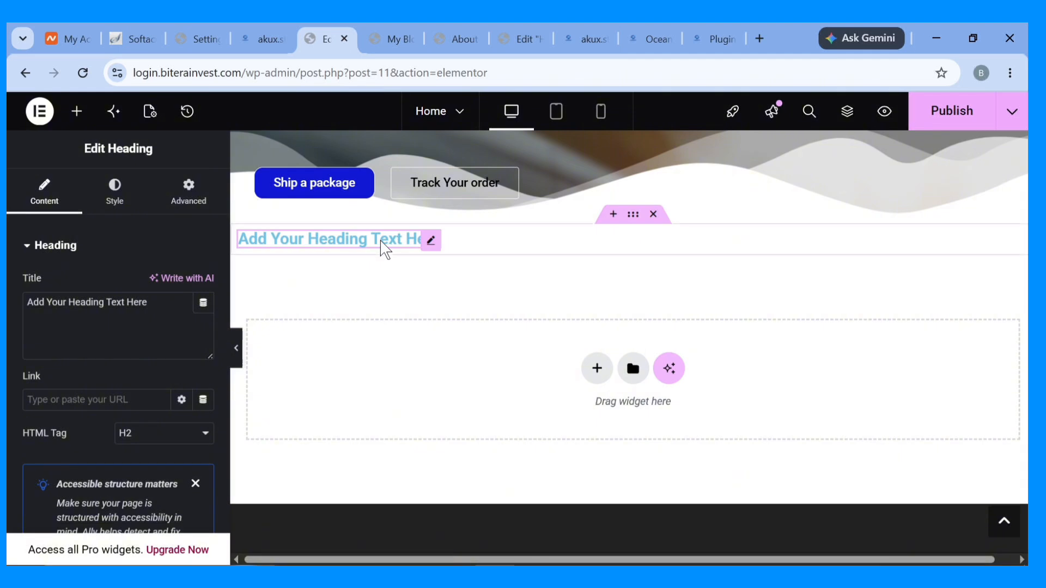
Place a Text Editor widget beside the heading in the row container, and delete the container.
click(76, 111)
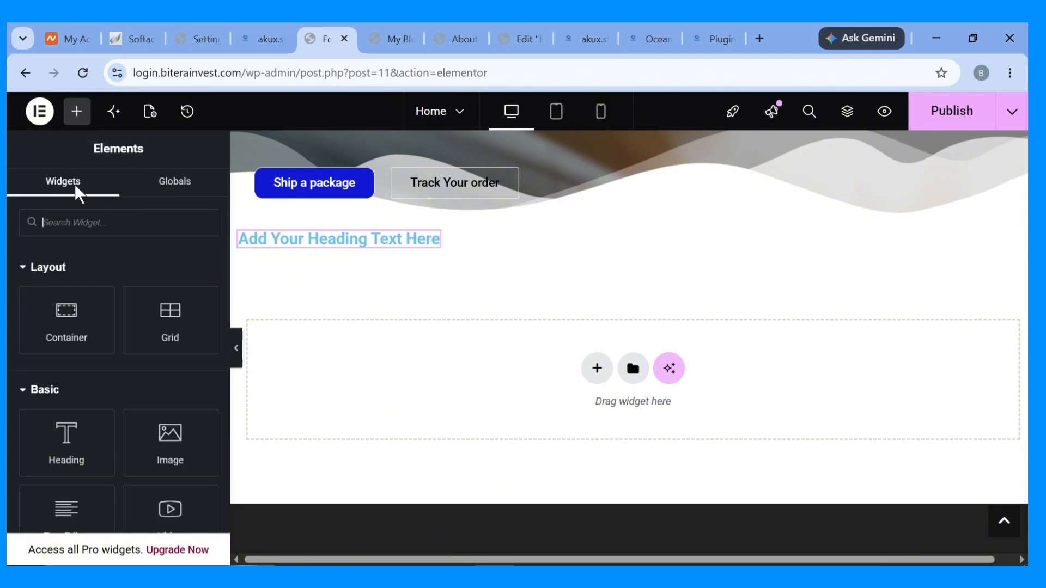
drag(67, 507, 432, 231)
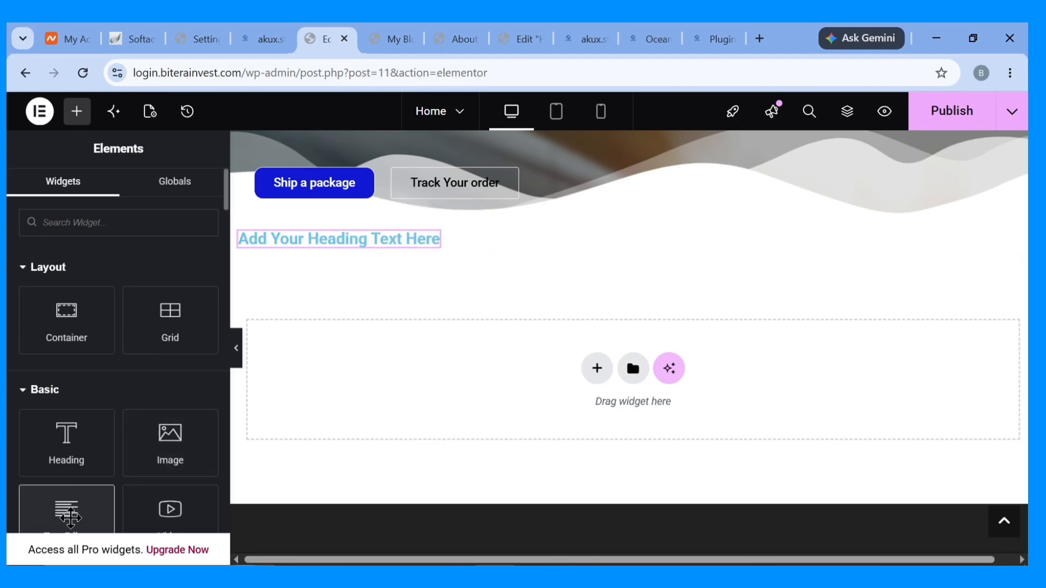
drag(70, 517, 427, 240)
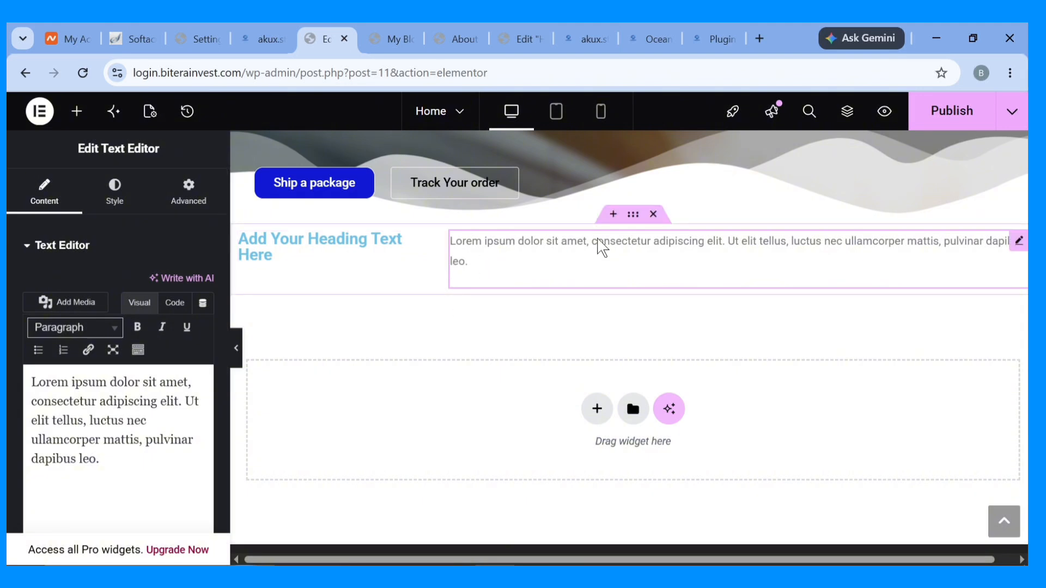
click(654, 214)
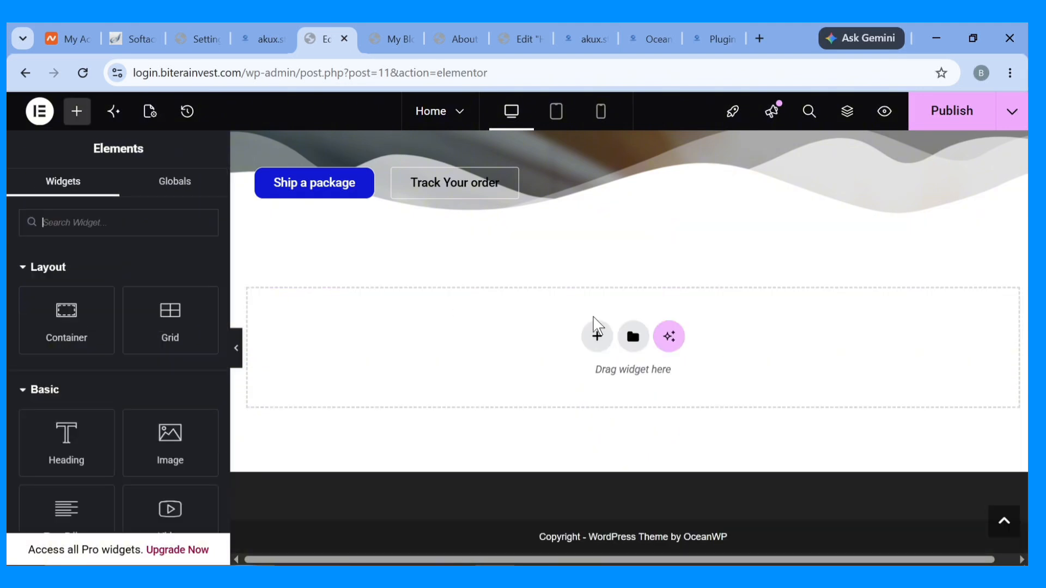
Check the client logo section on the akux.store reference page and add a single-column downward Flexbox container below the hero.
click(597, 336)
click(578, 388)
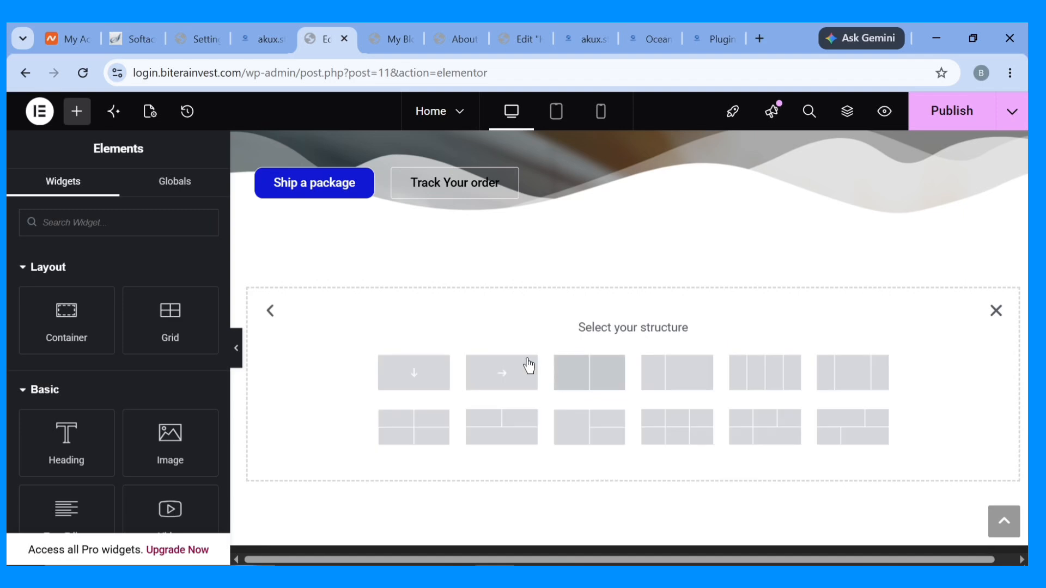
click(256, 37)
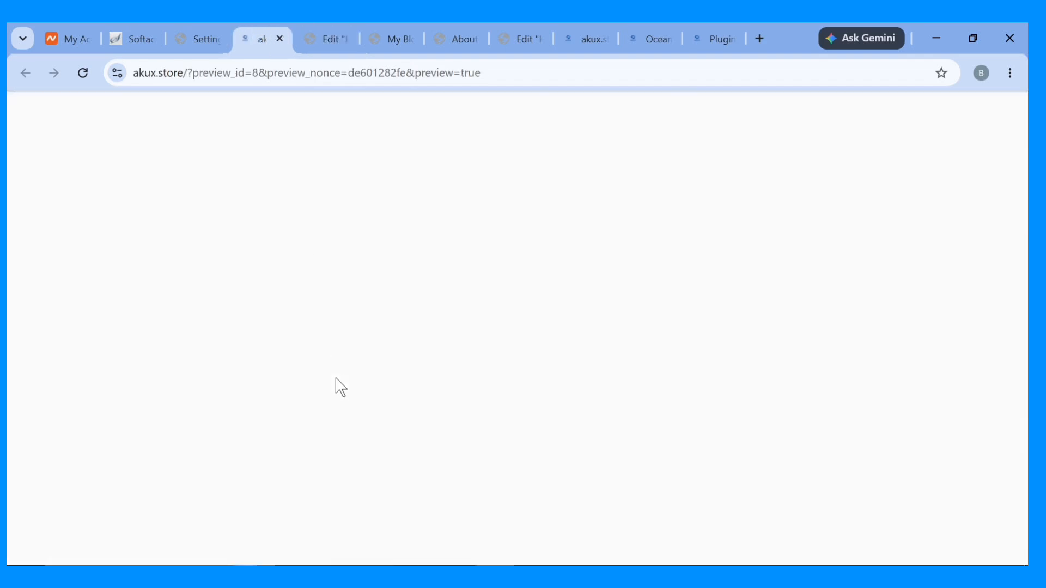
scroll(336, 379, down, 2)
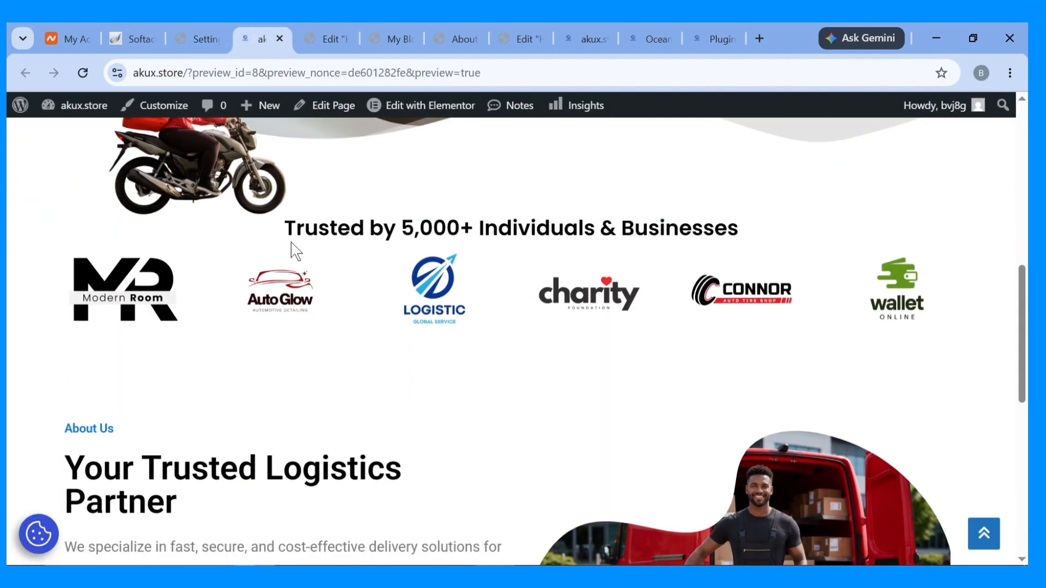
click(345, 32)
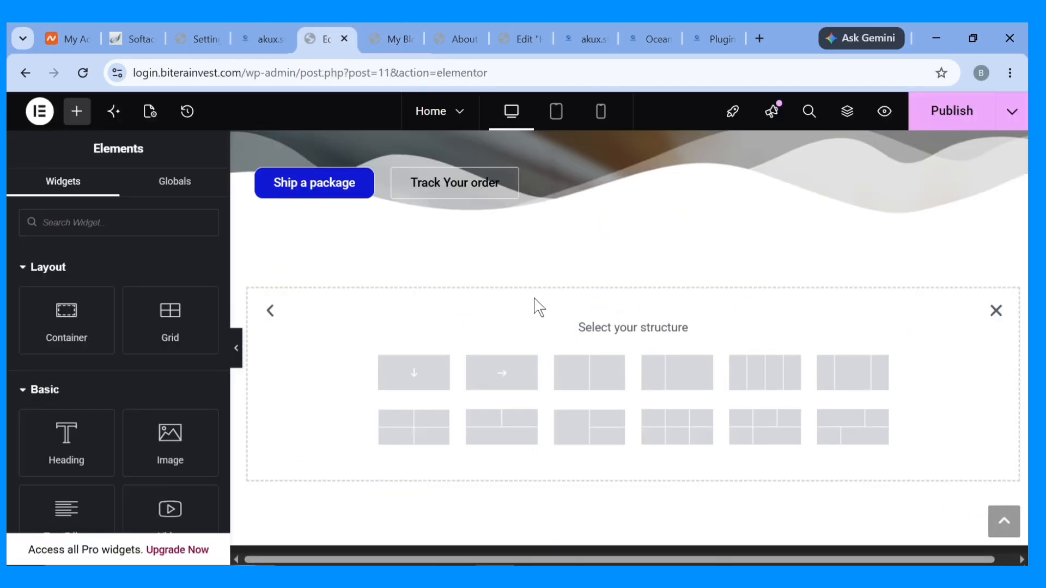
click(430, 378)
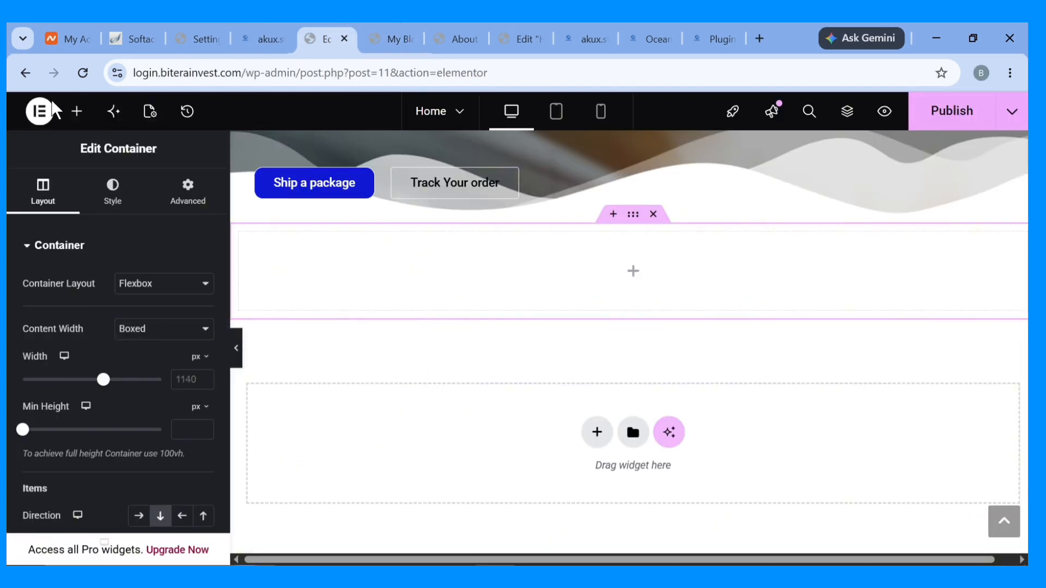
Place a Heading widget in the new container and, following the reference page, title it "TRUST BY 5000+ INDIVIDUALS AND BUSINESS".
click(77, 113)
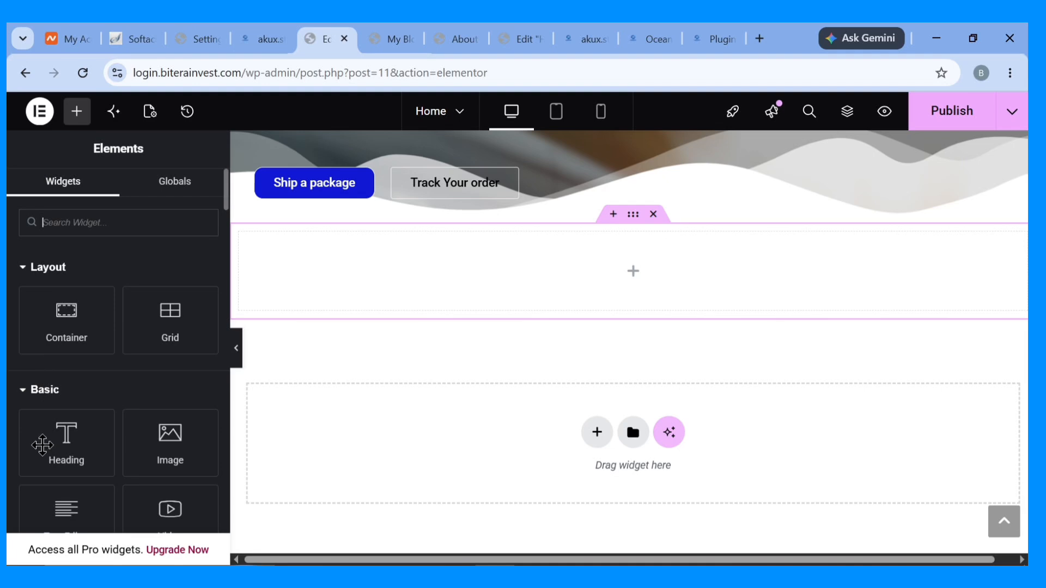
drag(43, 445, 487, 266)
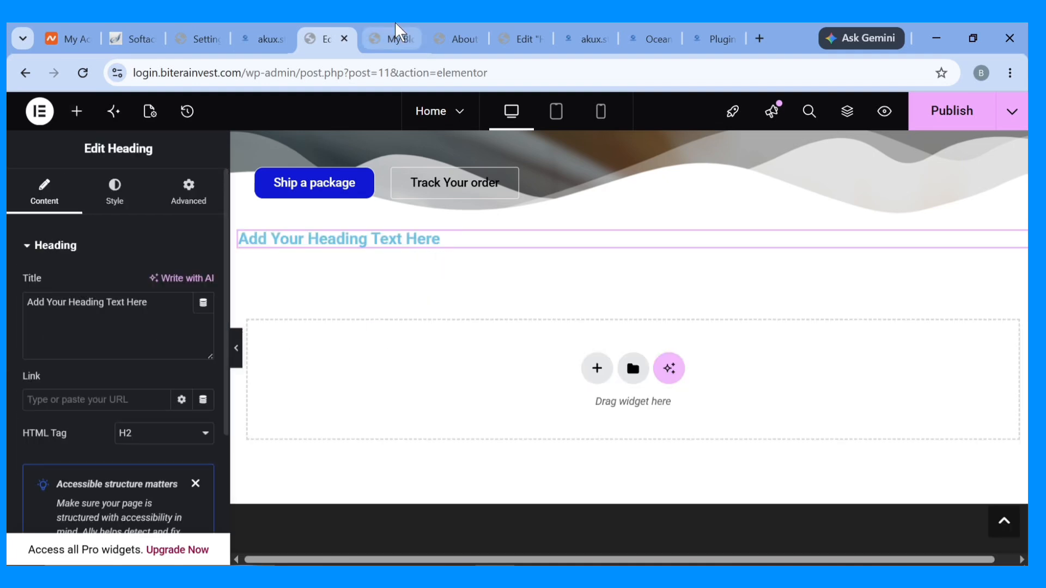
click(394, 21)
click(326, 27)
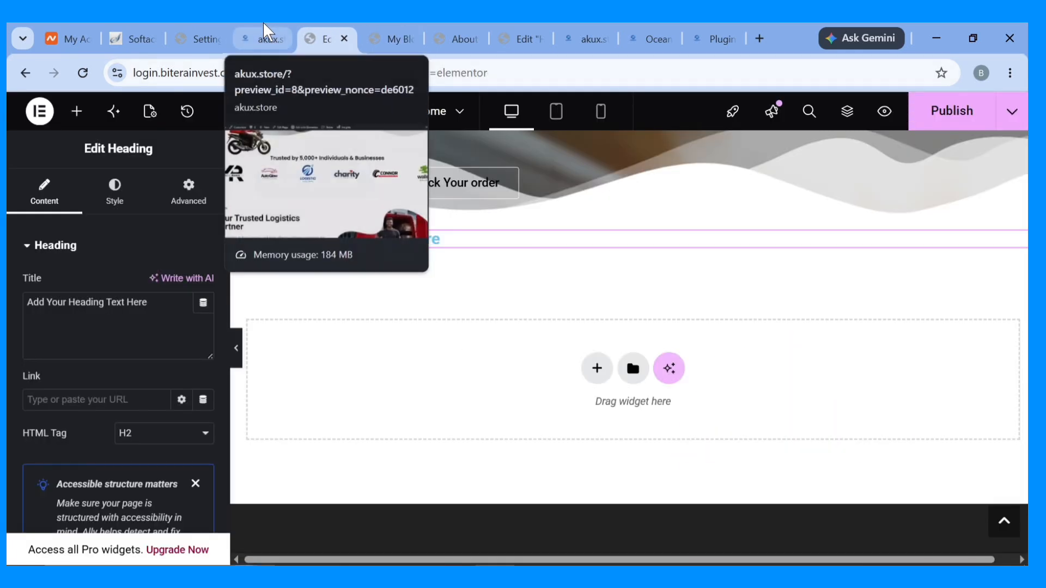
click(263, 27)
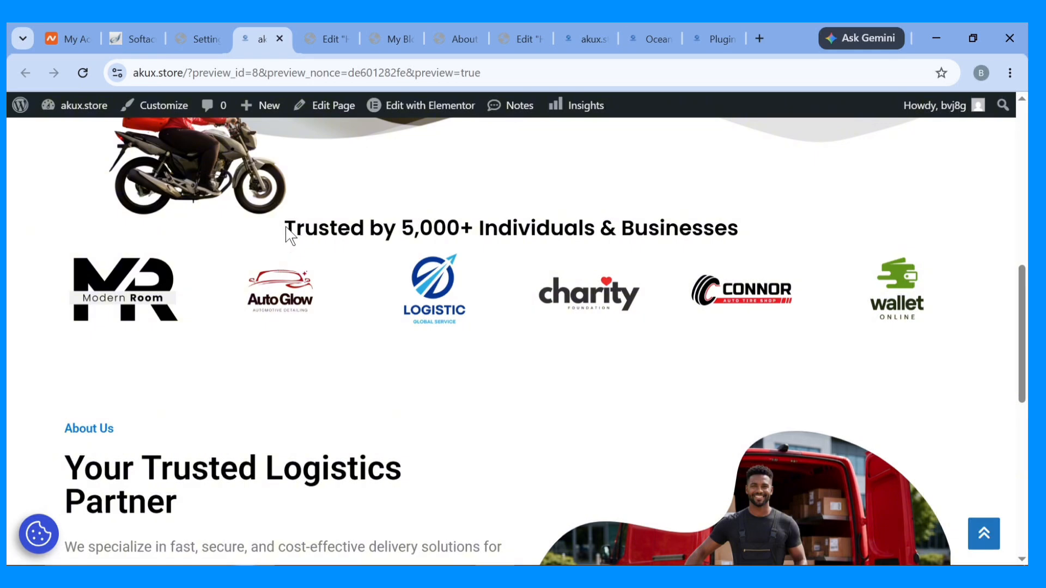
key(ctrl+Tab)
Center the "TRUST BY 5000+ INDIVIDUALS AND BUSINESS" heading and set its text color to black.
click(112, 198)
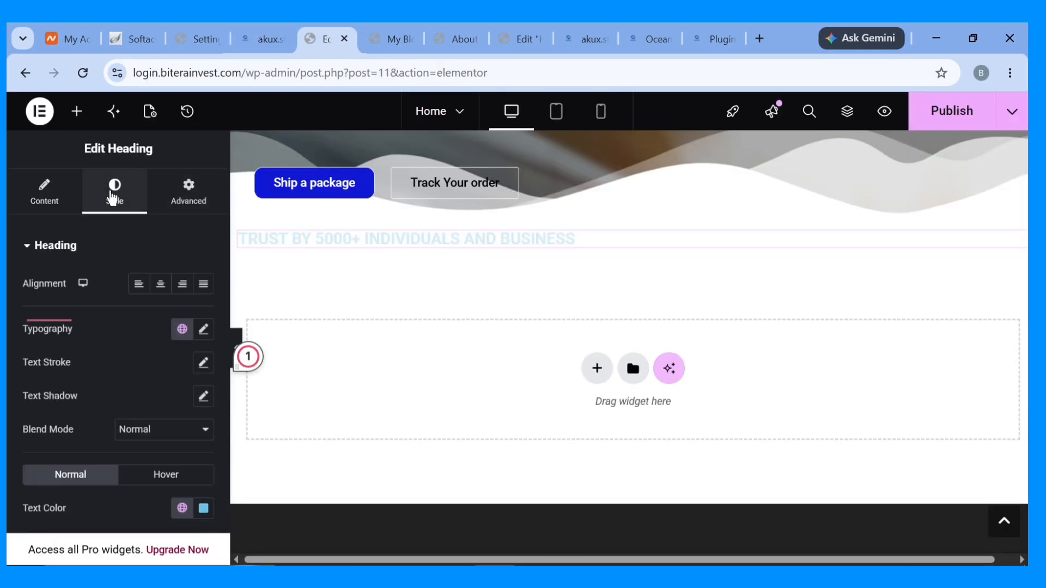
click(161, 293)
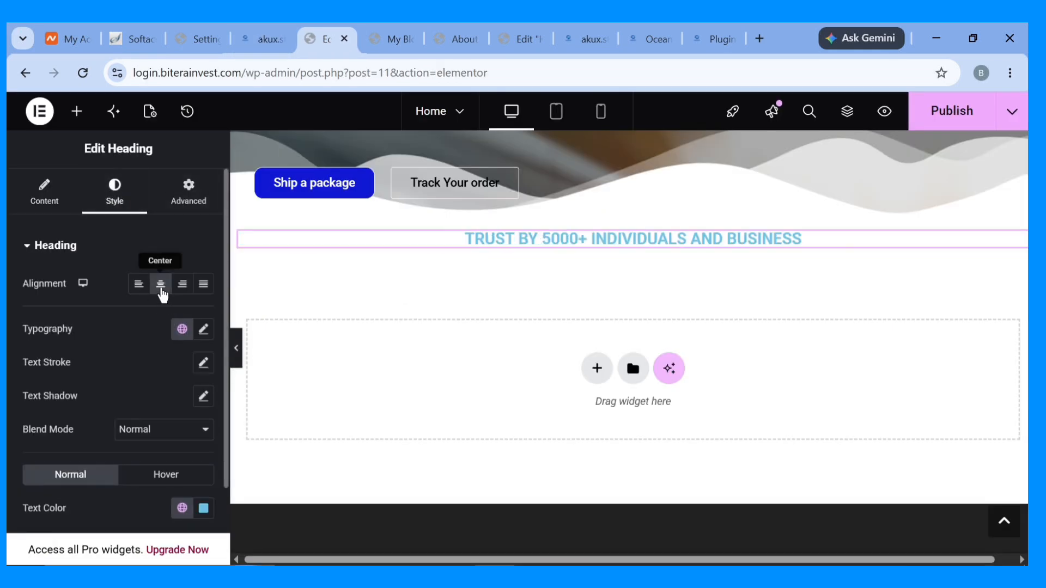
click(202, 508)
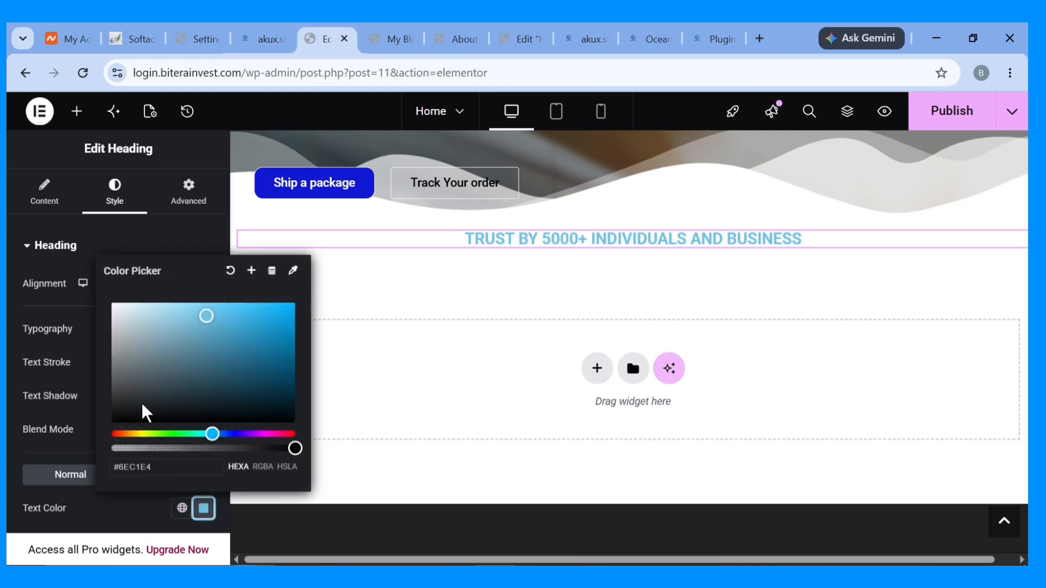
drag(140, 402, 99, 433)
click(9, 362)
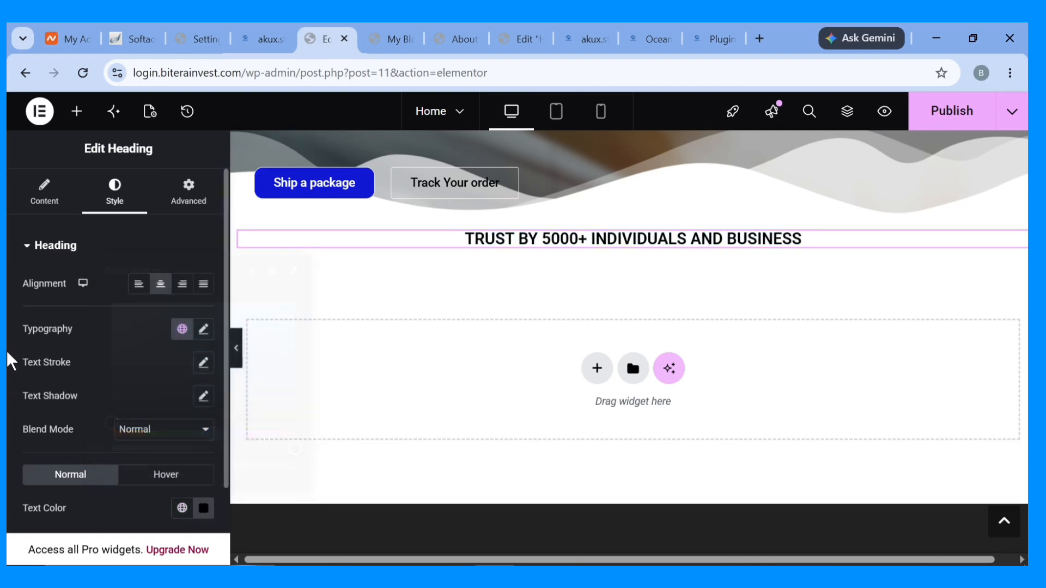
Set the heading's typography size to 27 px and check it against the hero above.
click(205, 331)
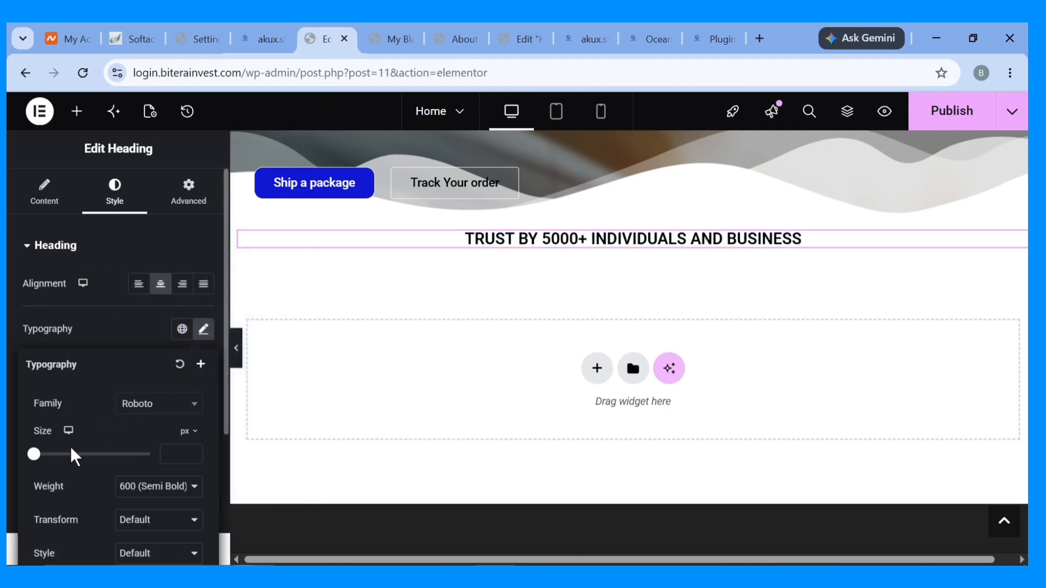
drag(34, 455, 49, 453)
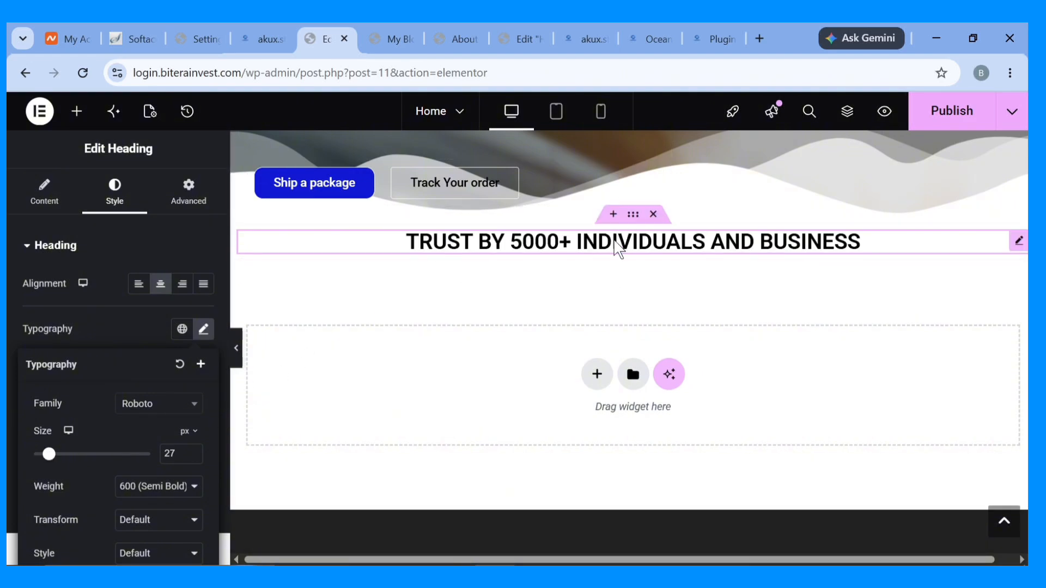
scroll(614, 243, up, 5)
scroll(597, 341, down, 3)
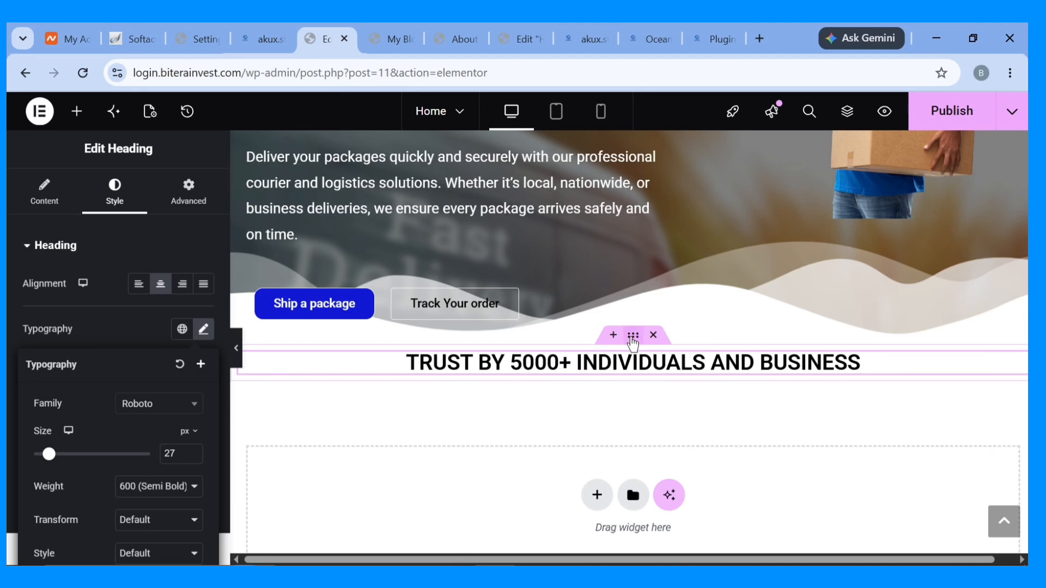
Unlink the margin values of the container holding the heading and set its top margin to 50 px.
click(632, 337)
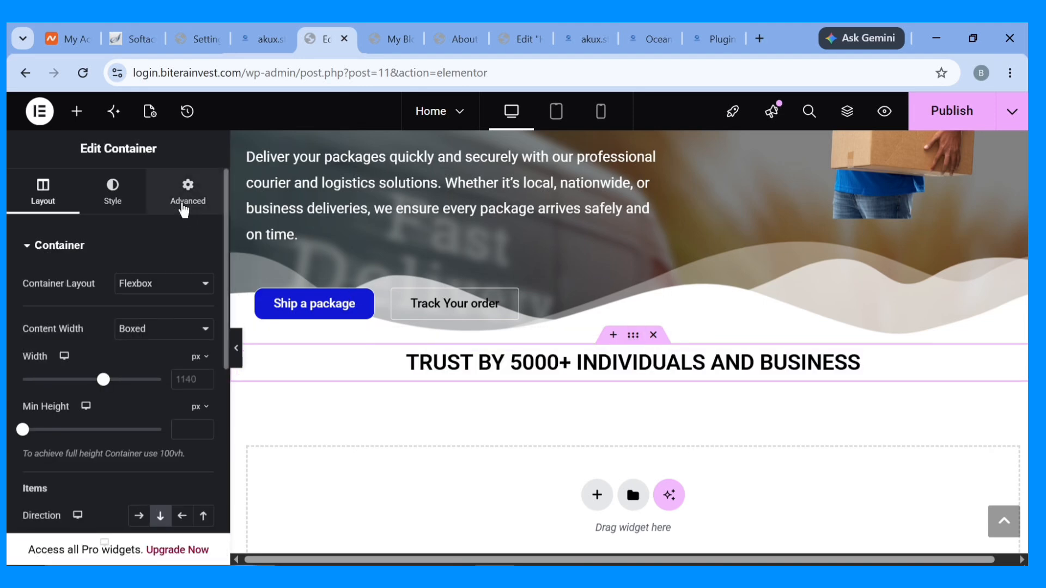
click(184, 210)
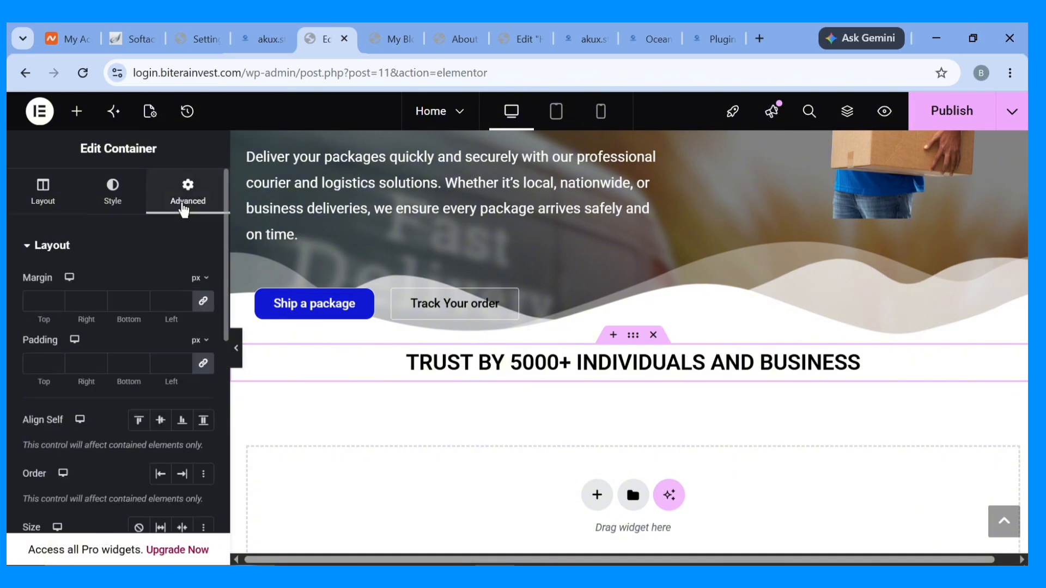
click(203, 301)
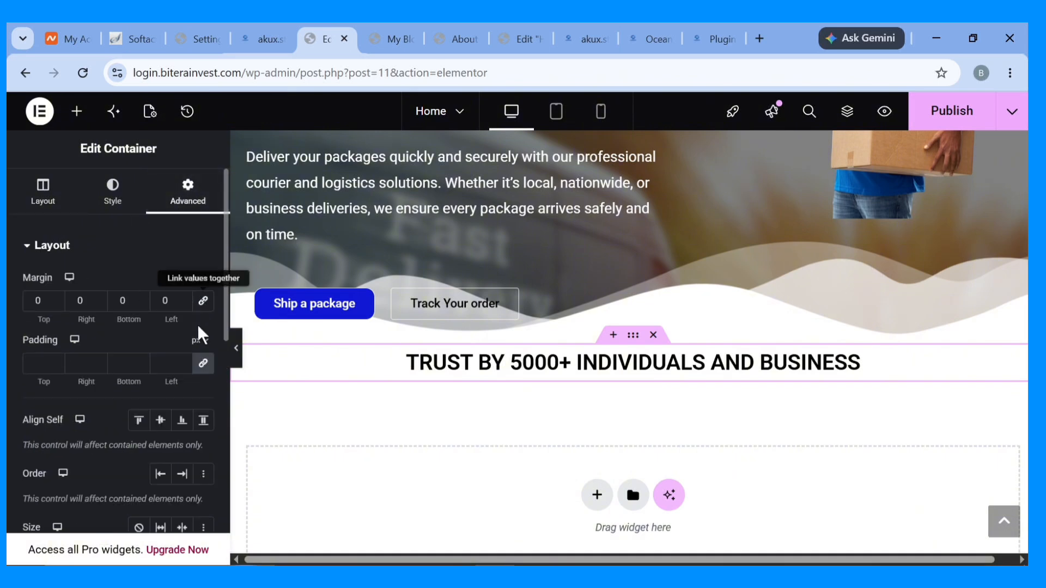
click(57, 297)
click(57, 297)
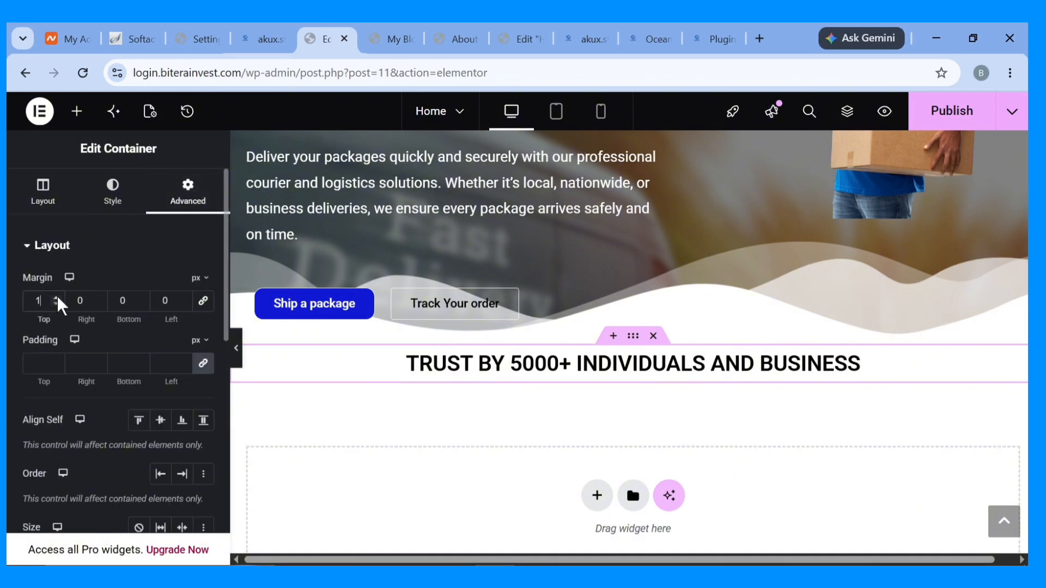
click(56, 297)
click(57, 297)
click(56, 297)
click(57, 297)
click(57, 297)
click(56, 297)
click(56, 297)
click(57, 297)
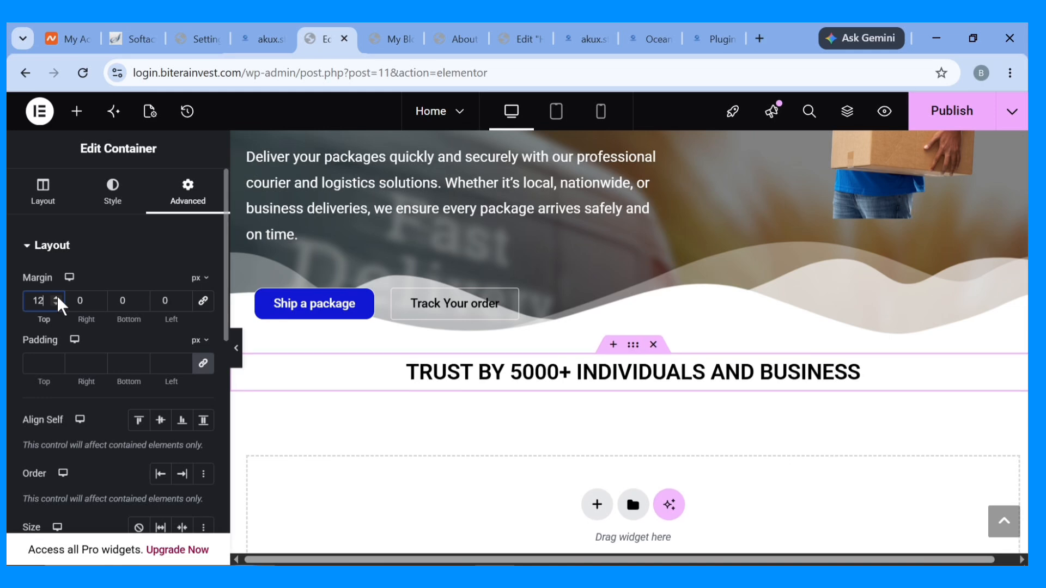
click(57, 296)
click(57, 297)
click(56, 297)
click(57, 297)
click(57, 297)
click(57, 297)
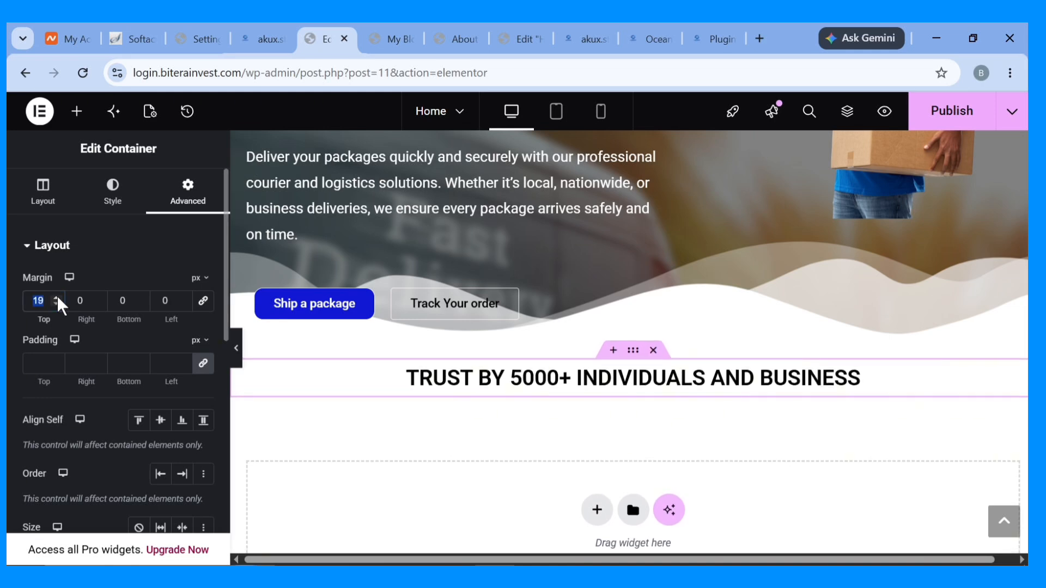
text(50)
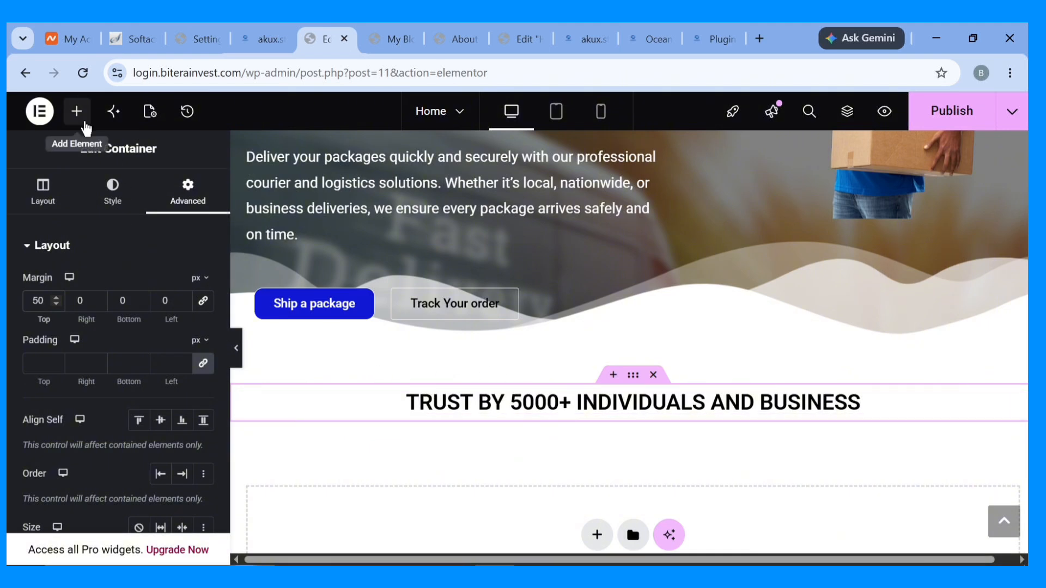
Add a container directly below the "TRUST BY 5000+ INDIVIDUALS AND BUSINESS" heading and place a Grid inside it.
click(77, 111)
drag(58, 322, 618, 417)
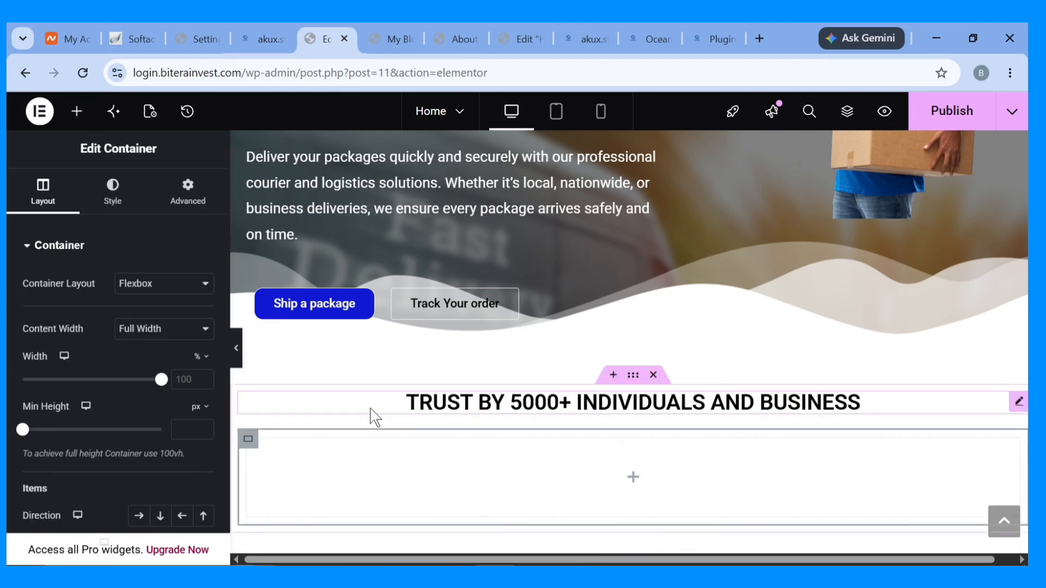
click(77, 111)
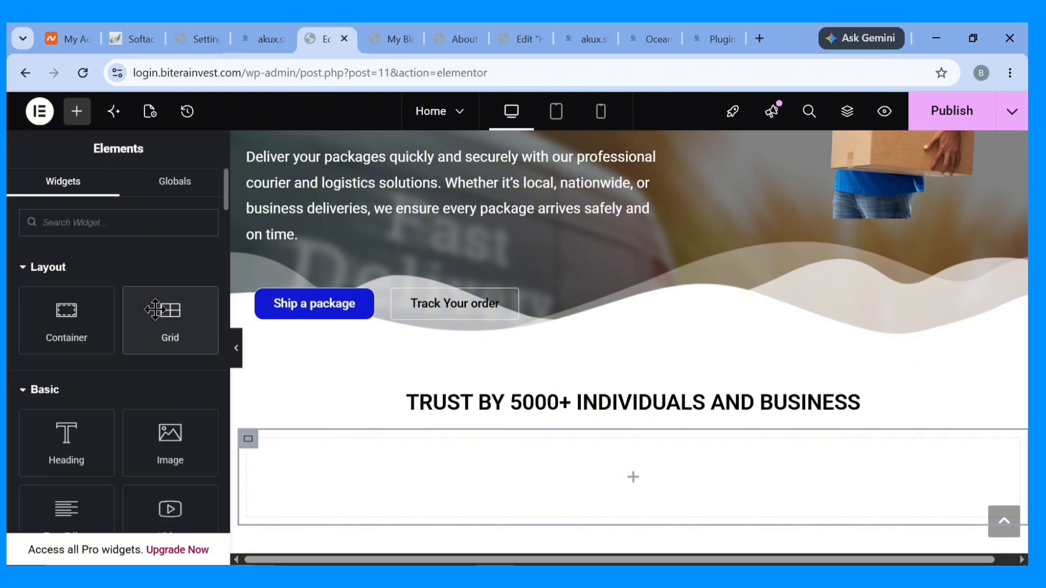
drag(143, 305, 566, 465)
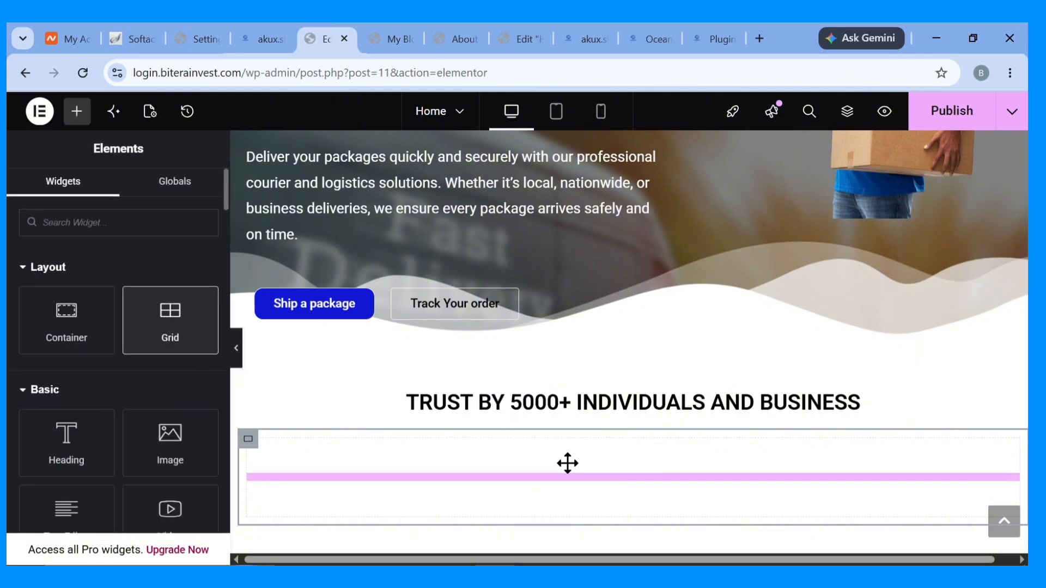
scroll(591, 471, down, 2)
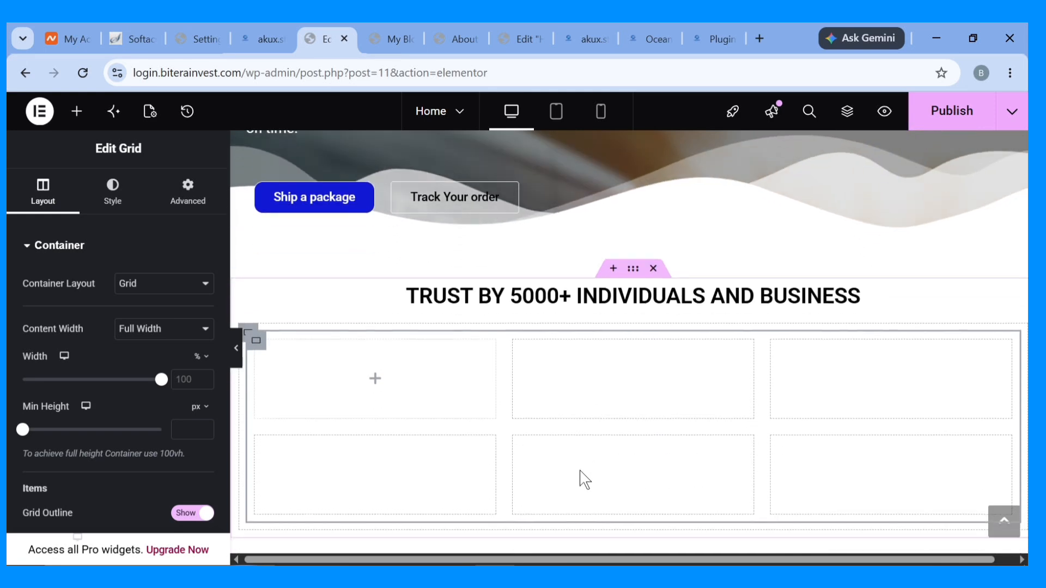
Following the logo row on the reference page, set the new grid to 1 row and 6 columns.
click(260, 34)
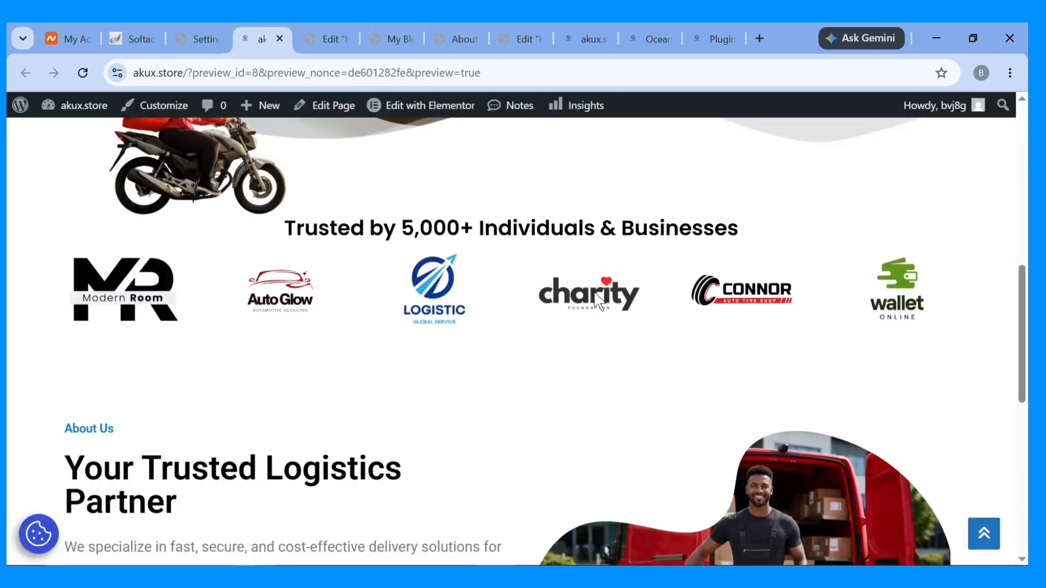
click(320, 27)
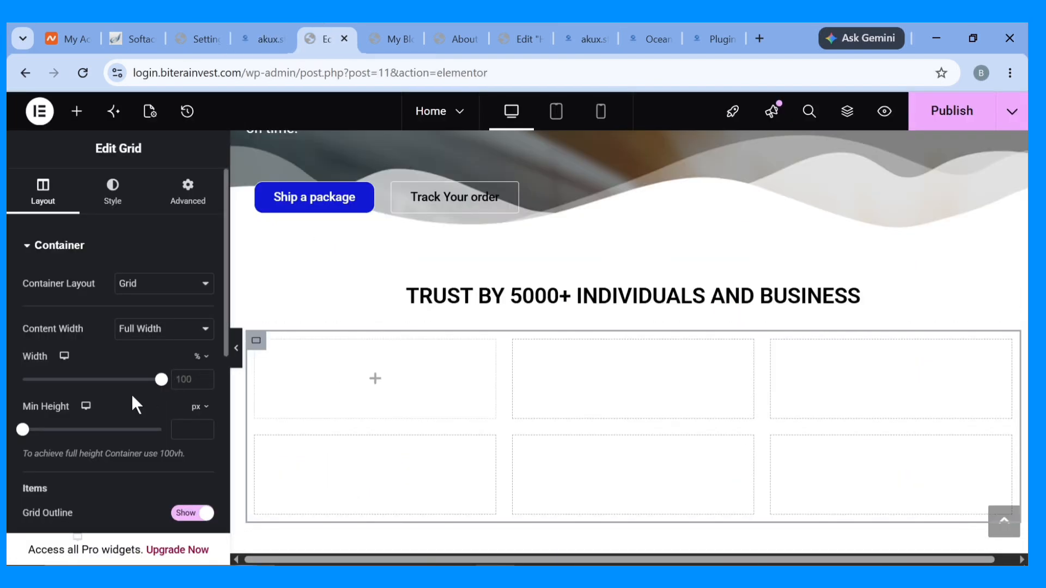
scroll(102, 398, down, 2)
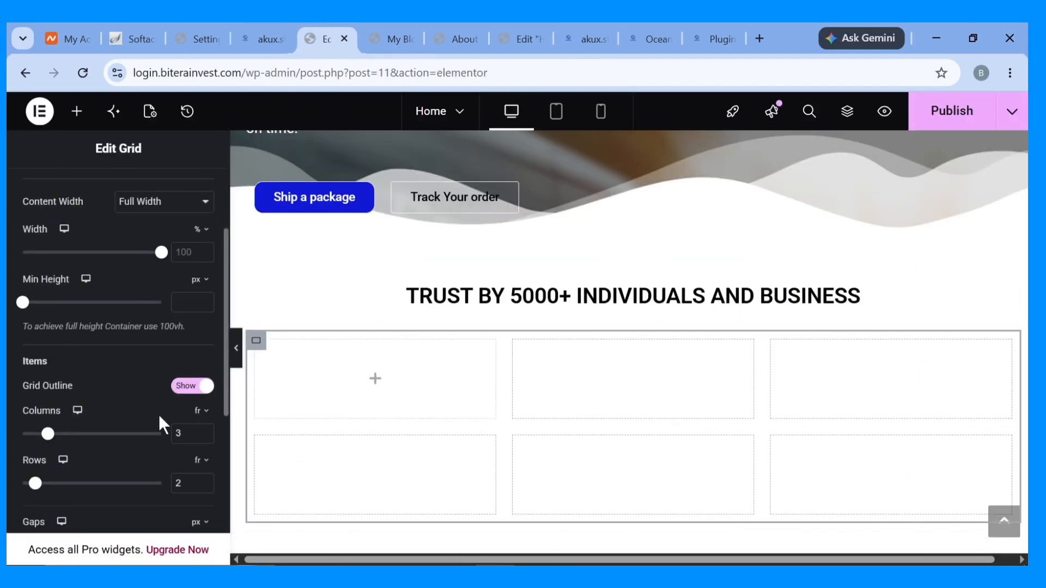
double_click(184, 483)
text(1)
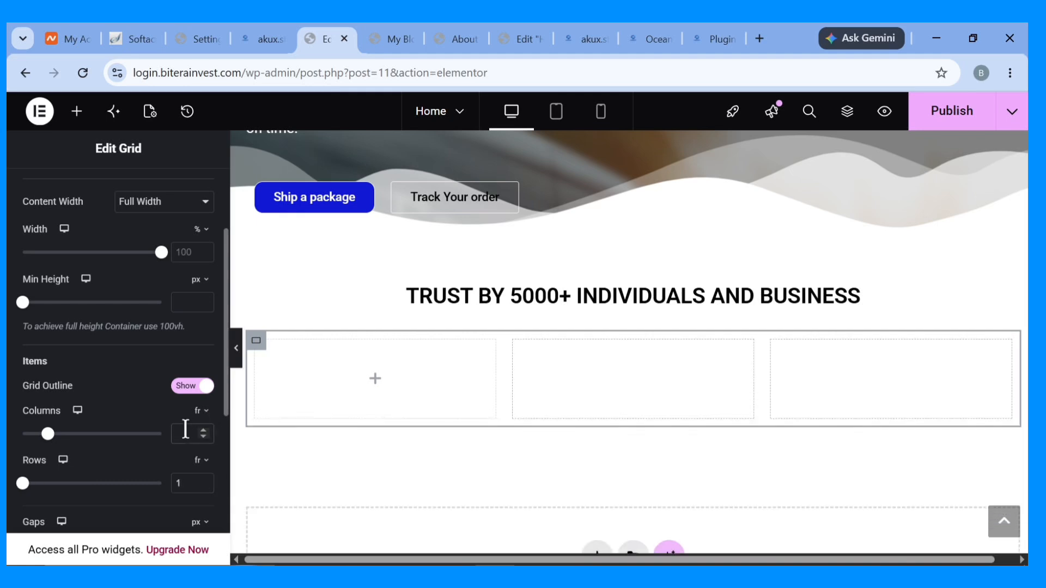
text(6)
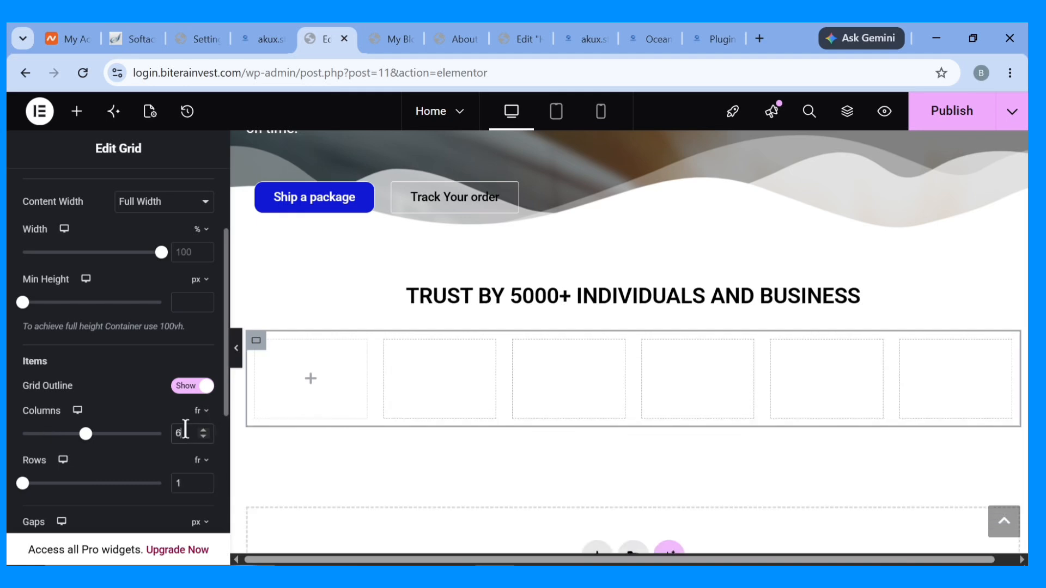
Add an Image widget to the logo grid and use the Salford & Co. logo, logo-9.png, for the sixth cell's image.
click(77, 111)
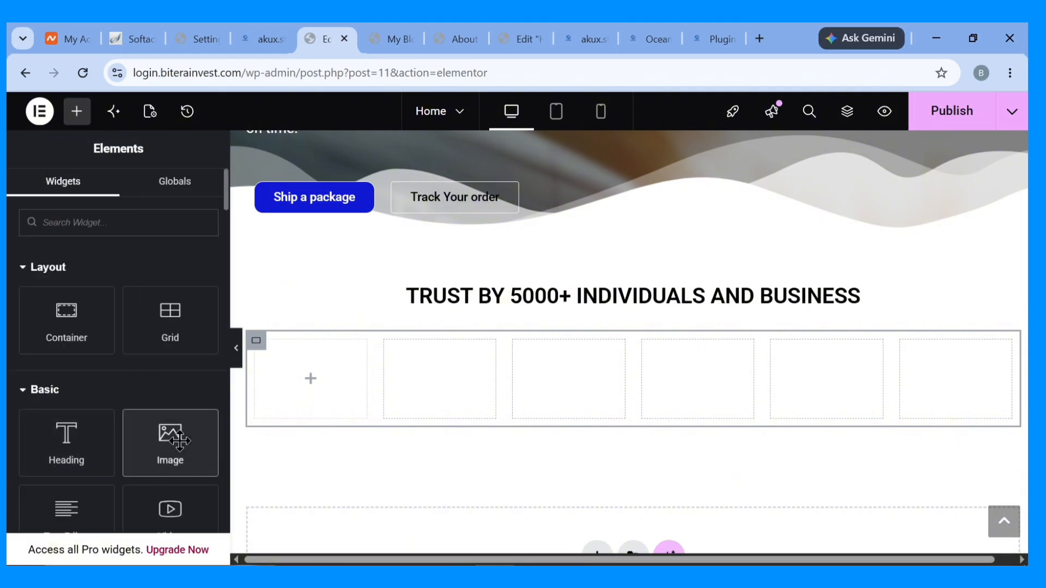
drag(170, 436, 335, 390)
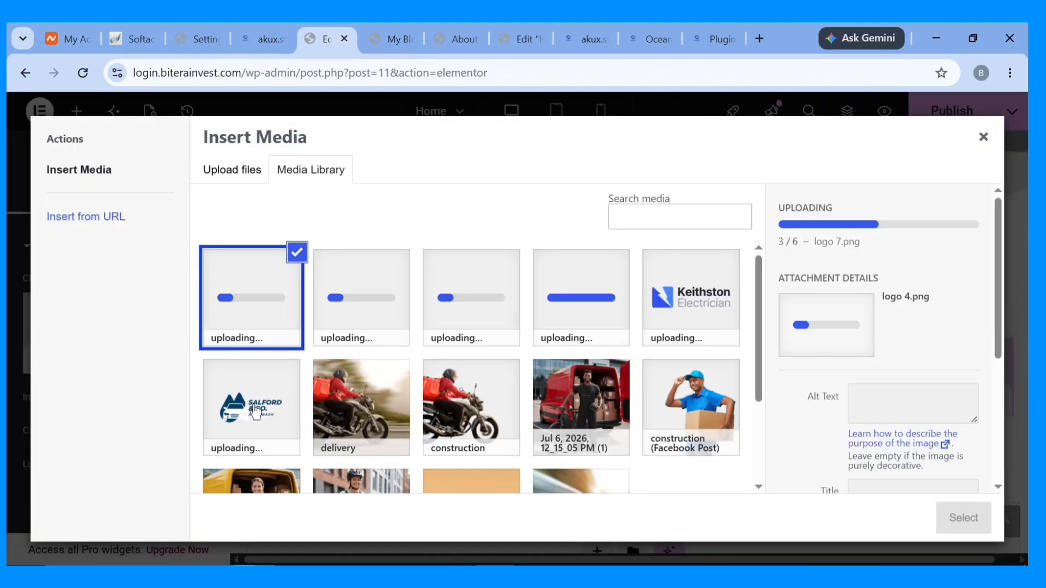
click(255, 407)
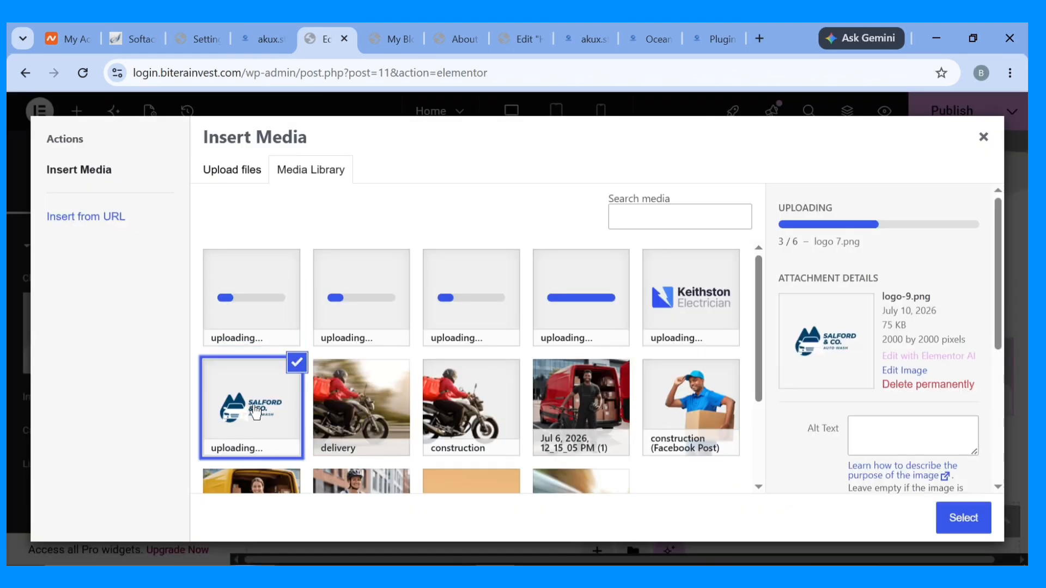
click(946, 522)
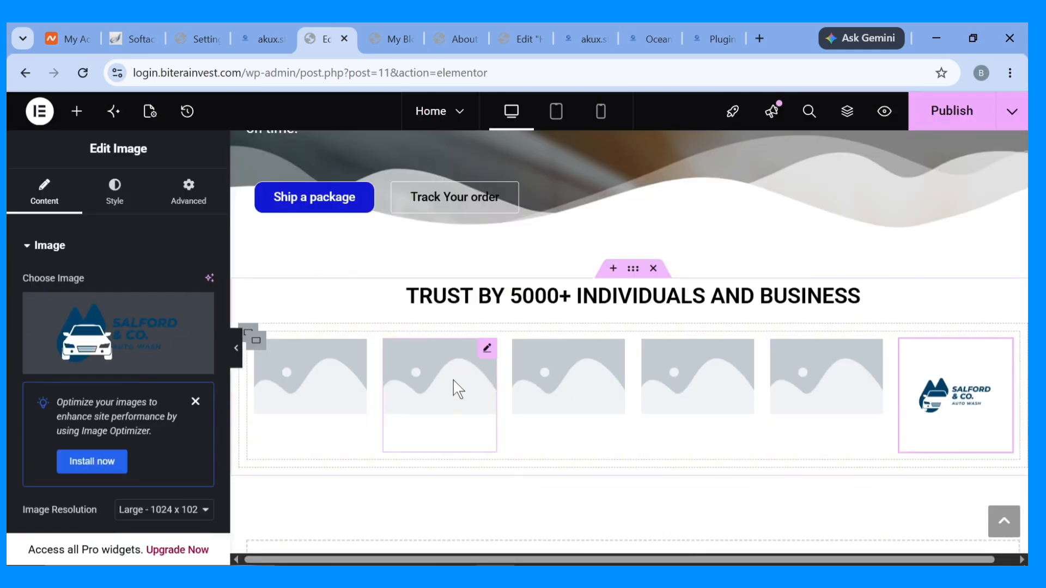
Replace the placeholder in the grid's first cell with the Keithston Electrician logo, logo-8.png, from the media library.
click(337, 376)
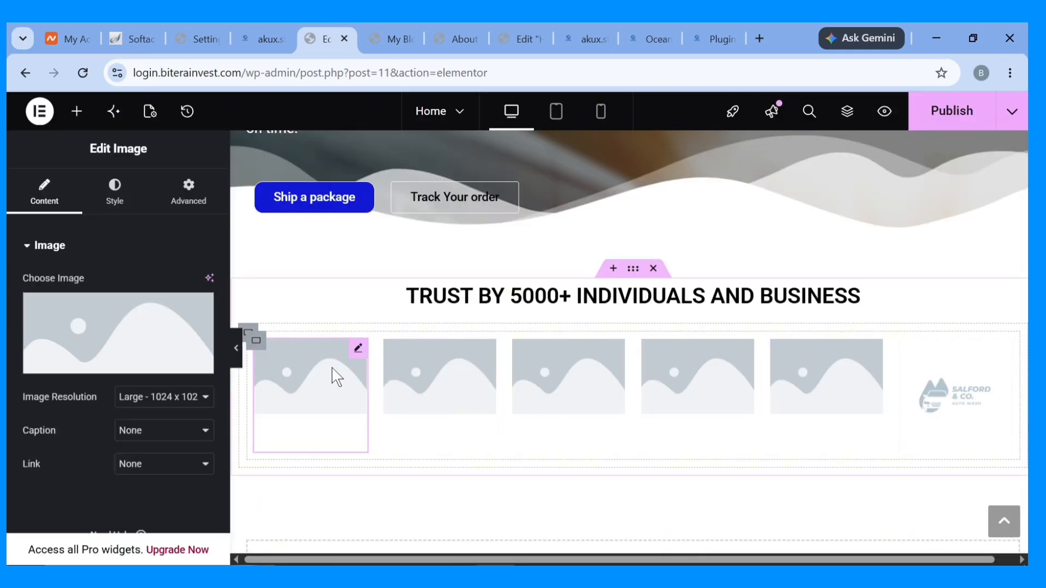
click(133, 322)
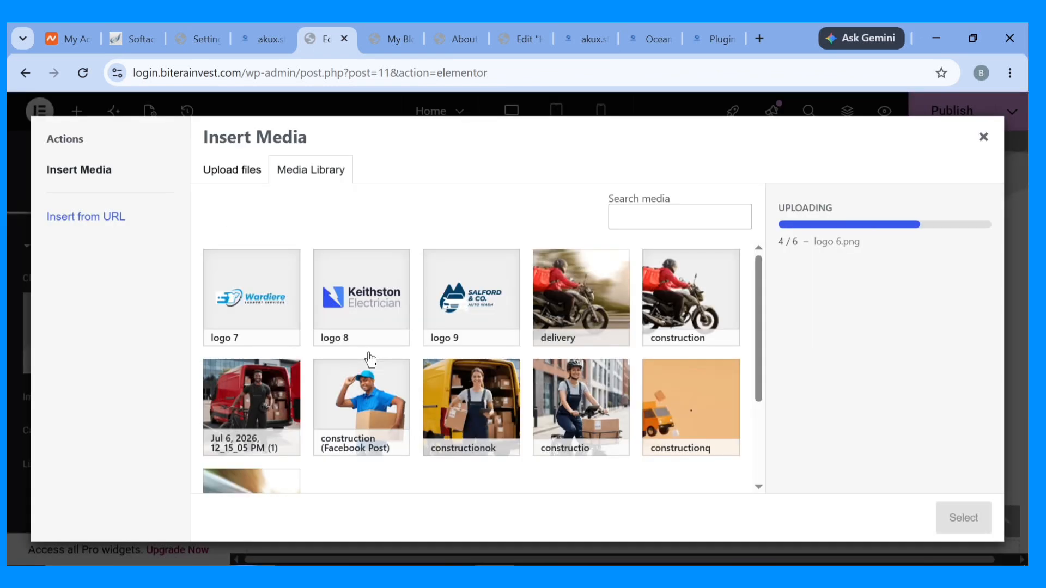
click(353, 312)
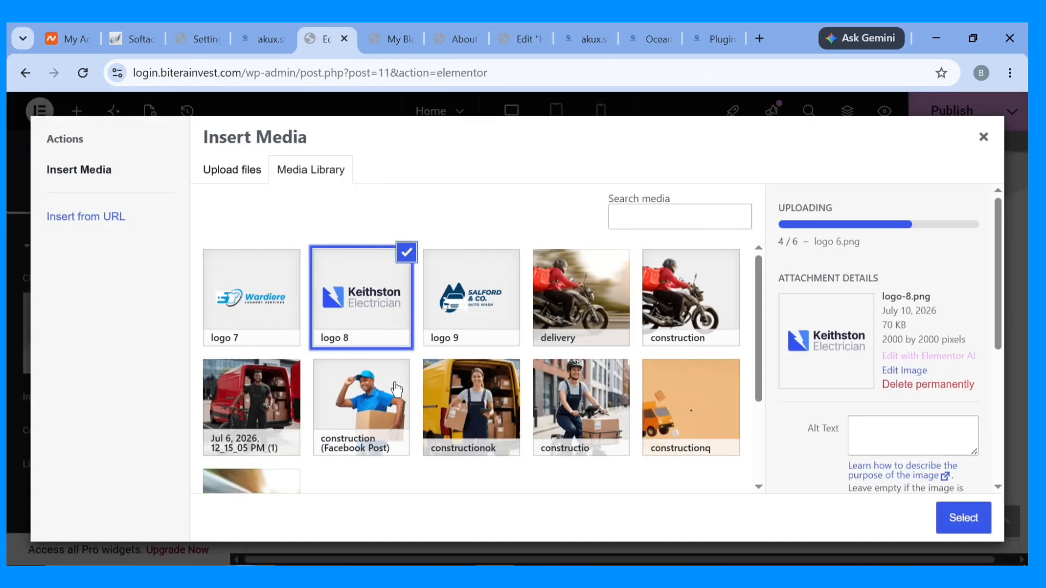
click(963, 517)
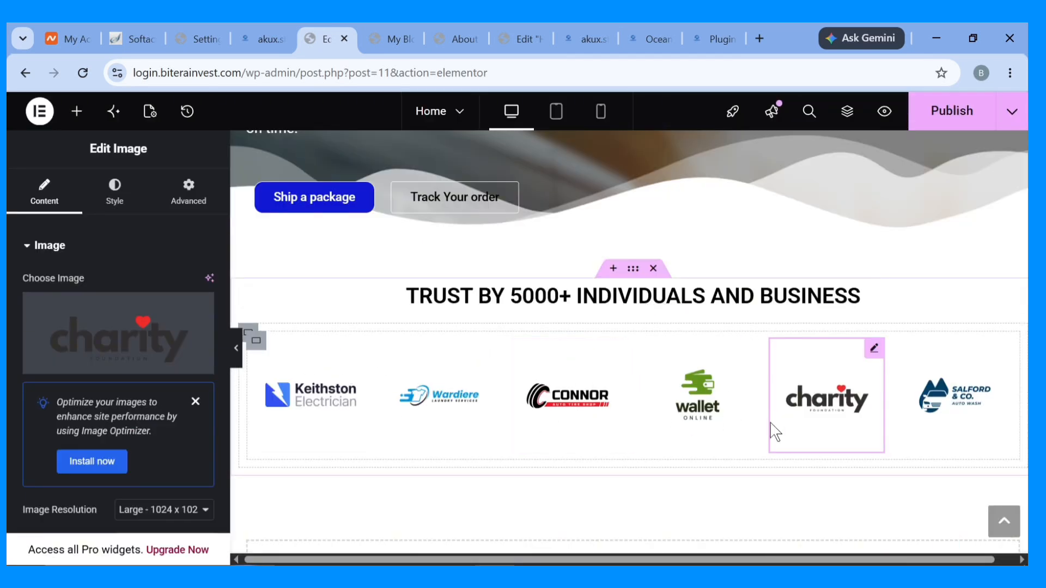
Dismiss the image optimizer notice on the Keithston Electrician logo and give the logo a Fade In entrance animation.
scroll(447, 444, down, 1)
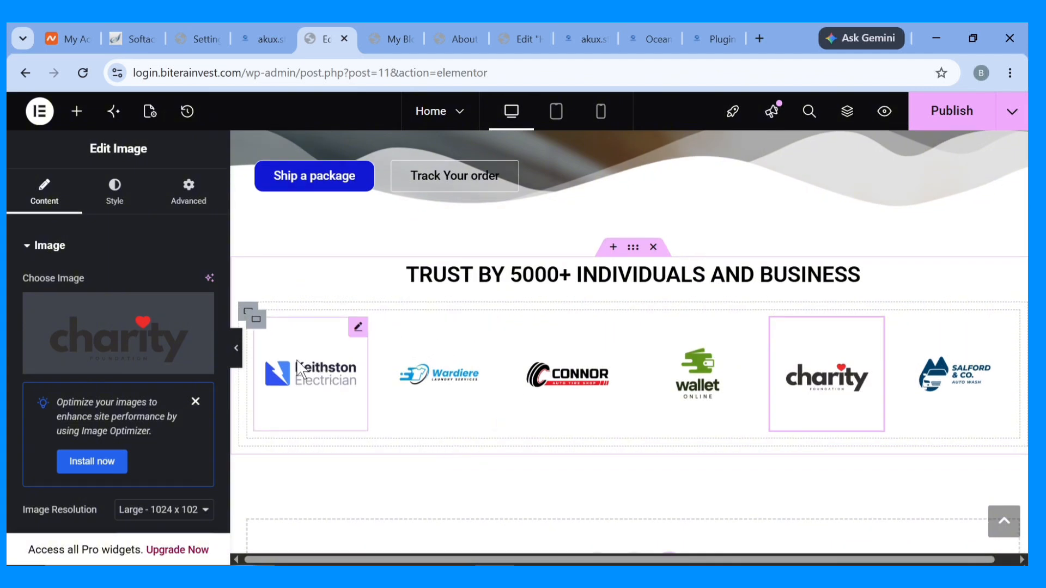
click(358, 328)
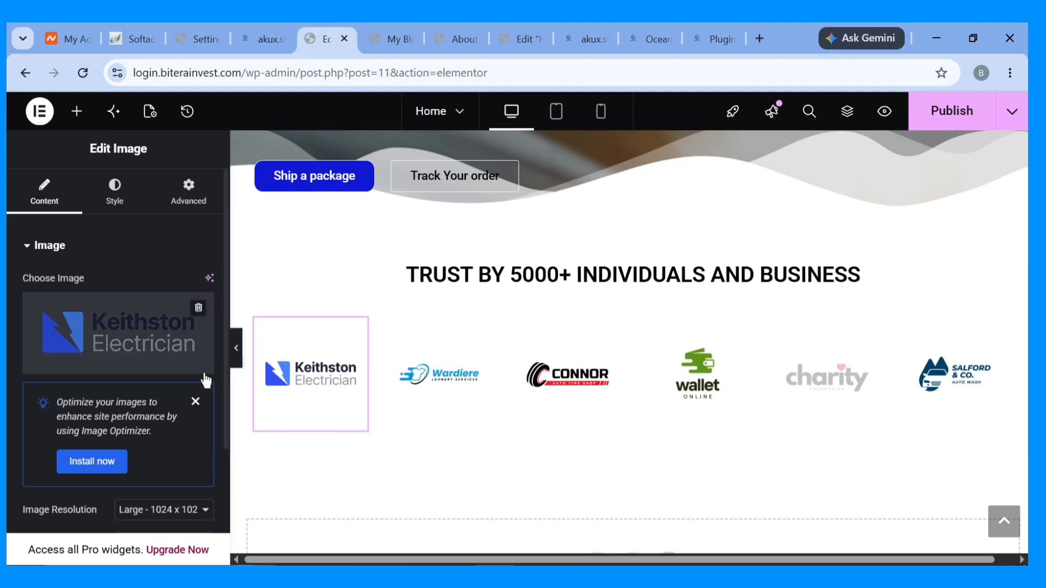
click(195, 402)
click(116, 193)
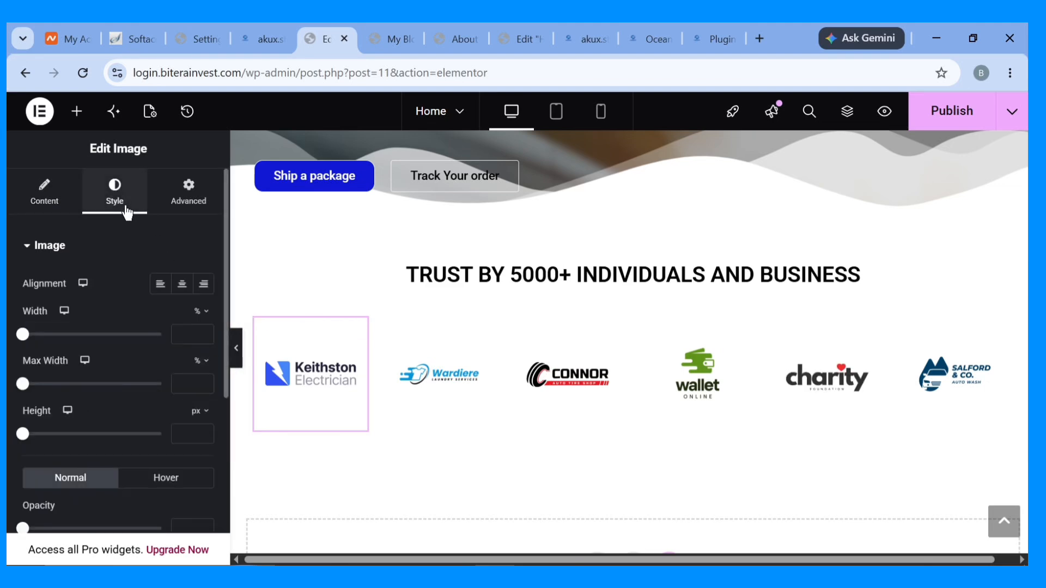
click(186, 192)
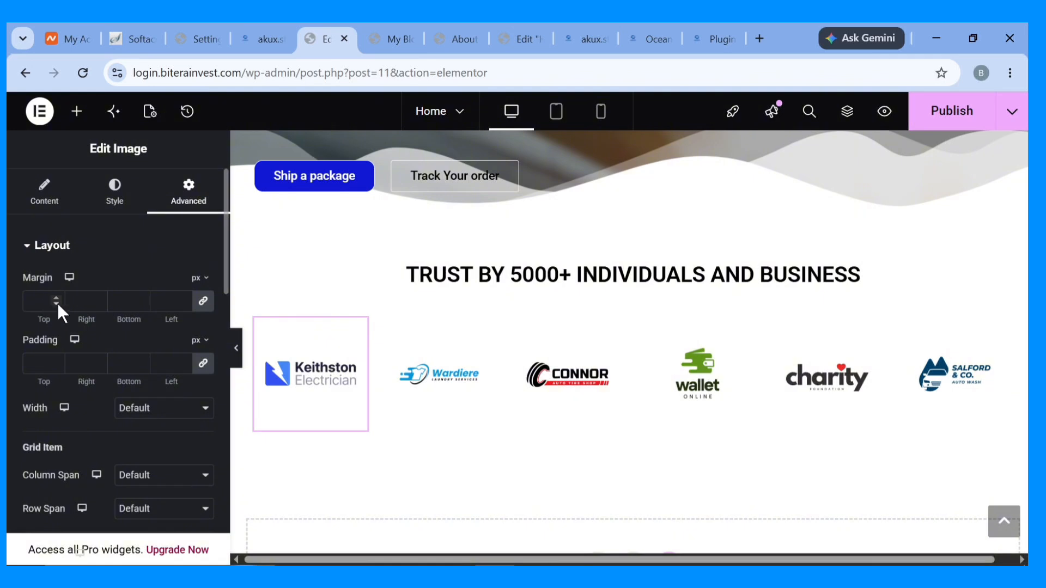
click(49, 245)
click(28, 297)
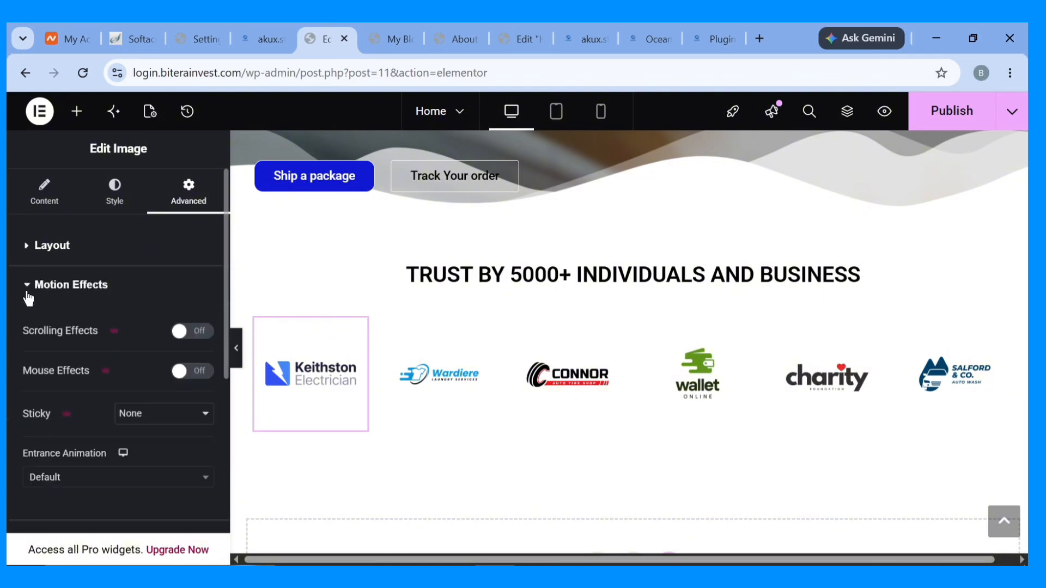
click(153, 479)
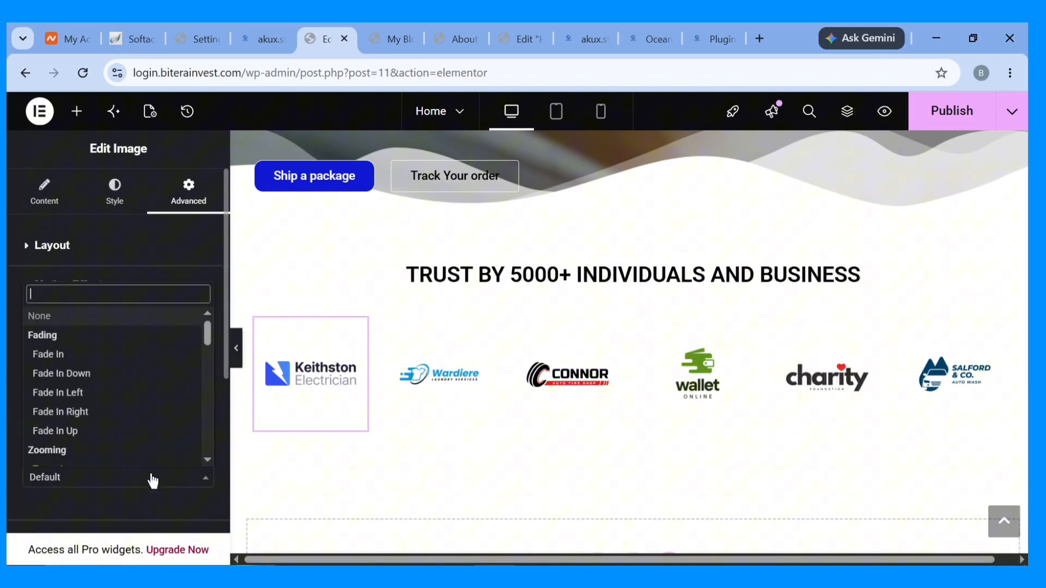
click(77, 357)
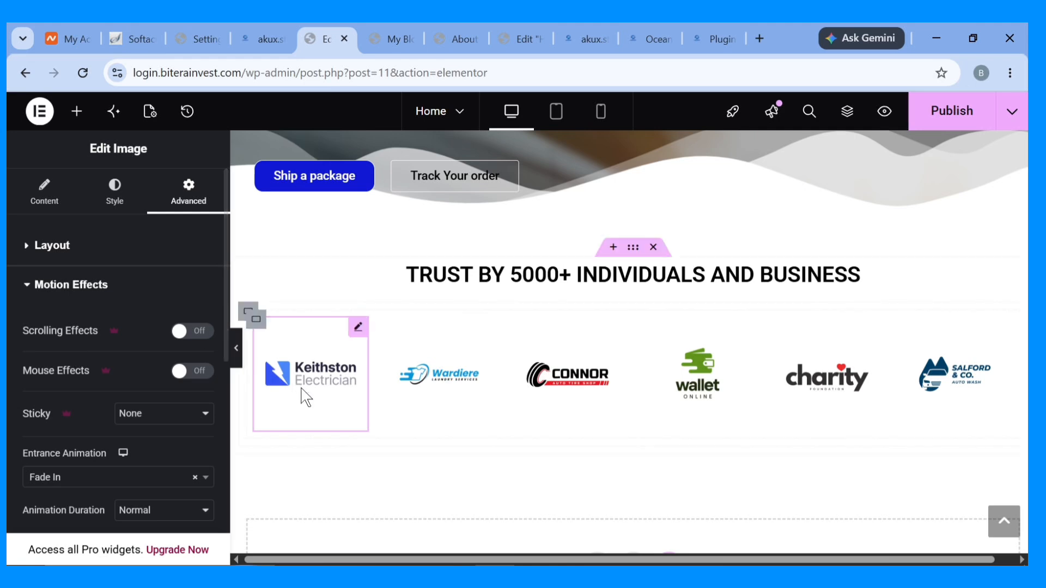
Select the Wardiere logo, look over the page and publish the home page with its new client logo section.
click(463, 389)
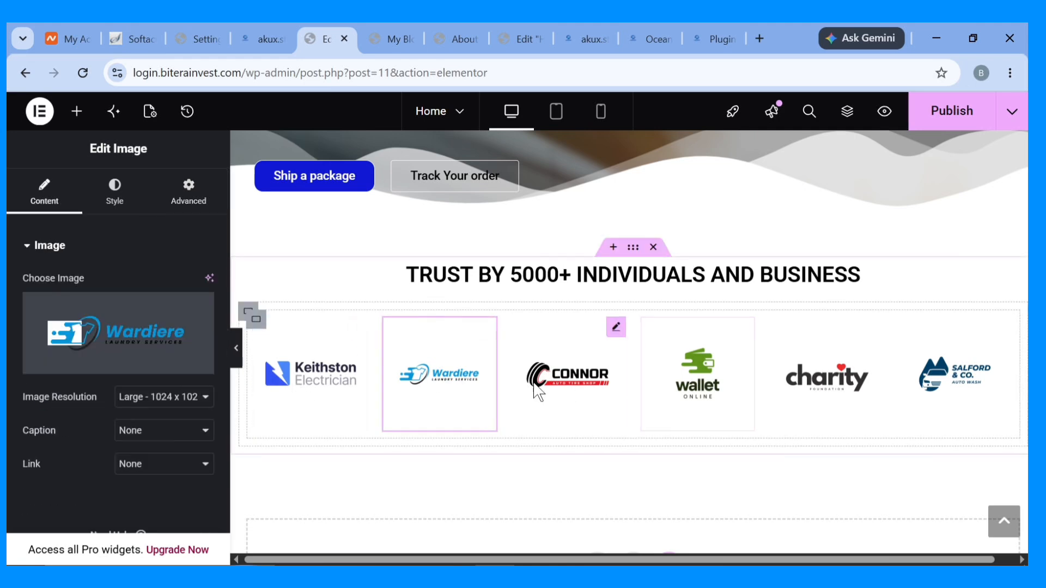
scroll(678, 358, up, 3)
scroll(678, 358, down, 8)
scroll(678, 359, up, 15)
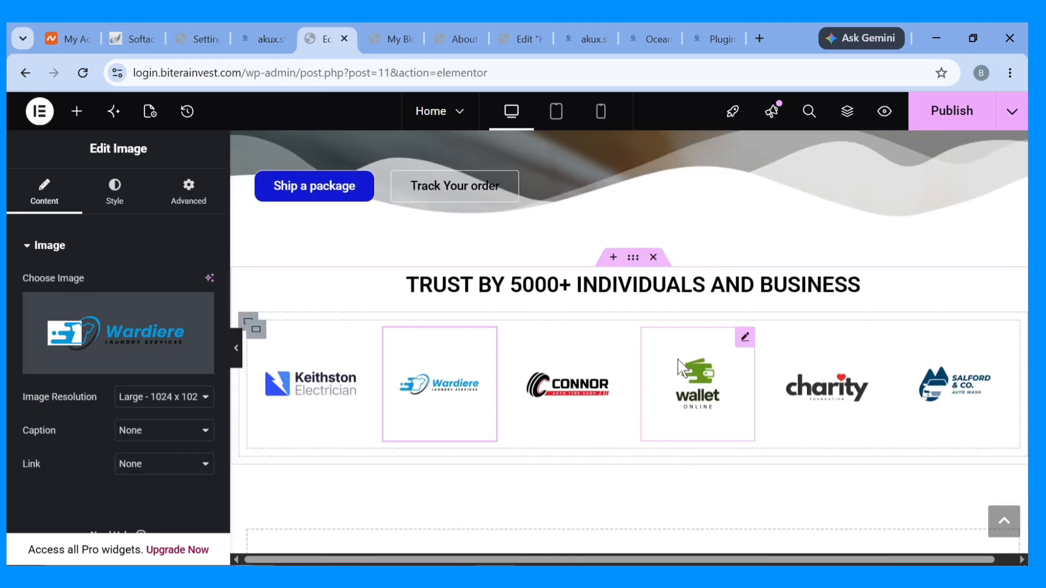
click(938, 121)
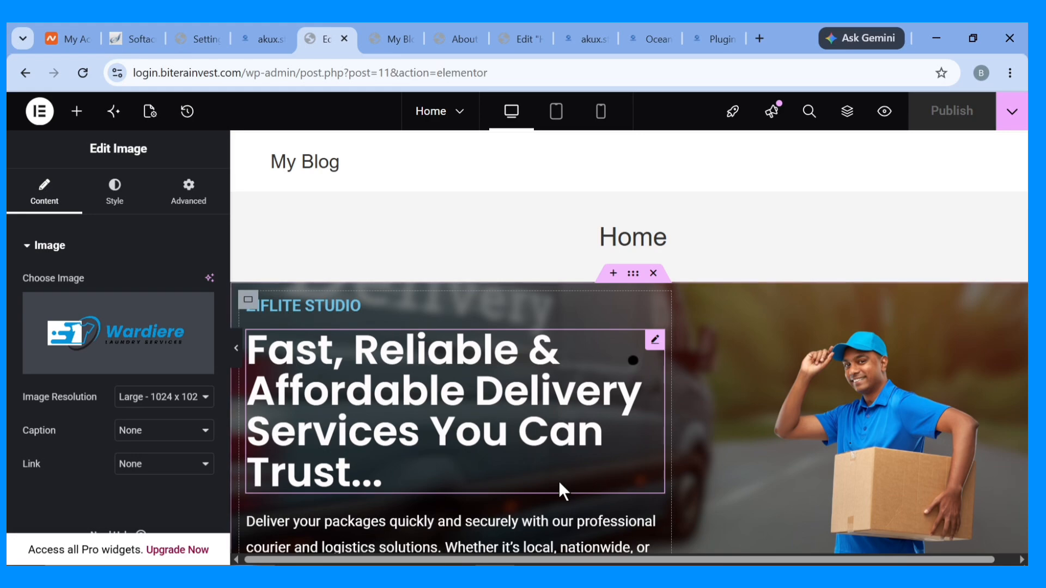
Set the content width of the hero section's outer container to Full Width.
scroll(560, 488, down, 3)
scroll(560, 488, down, 3)
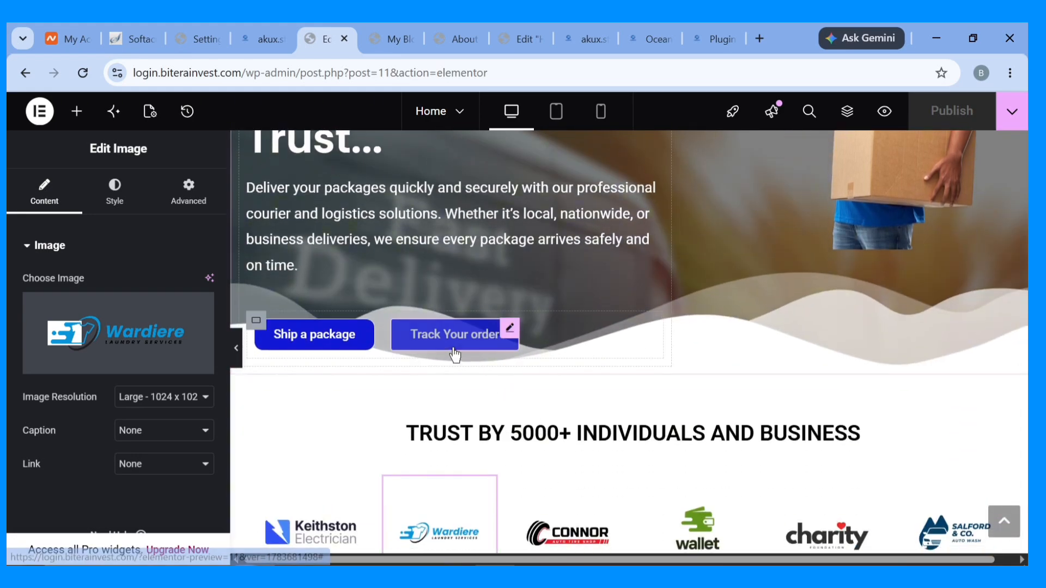
scroll(616, 325, up, 4)
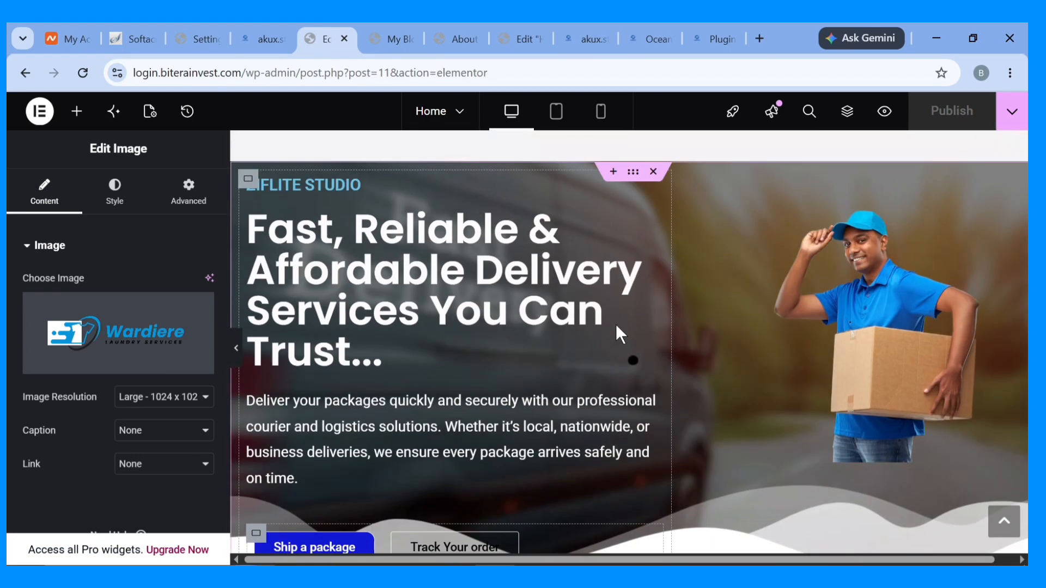
click(638, 176)
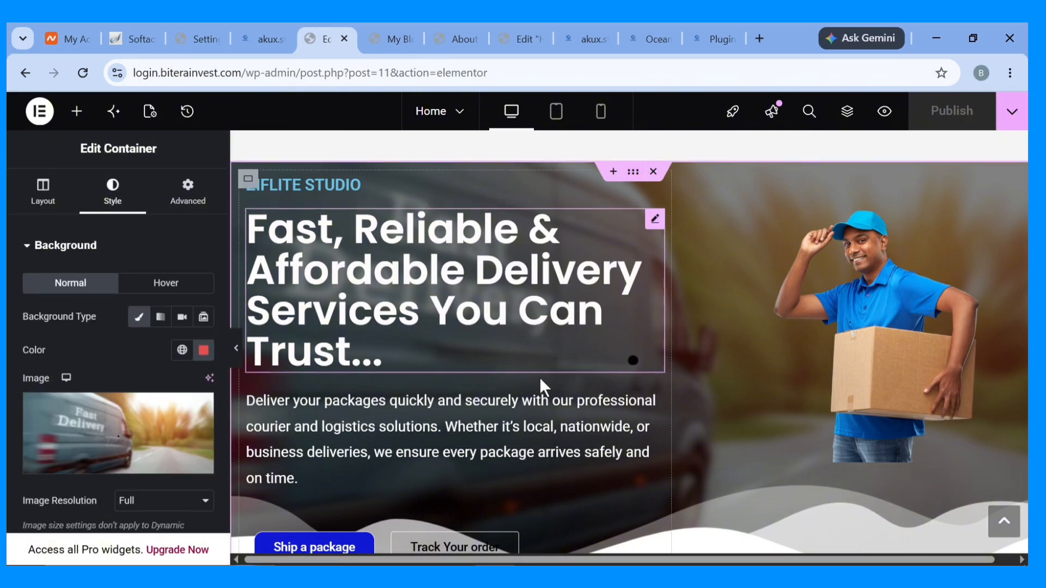
scroll(94, 375, down, 3)
scroll(94, 374, up, 3)
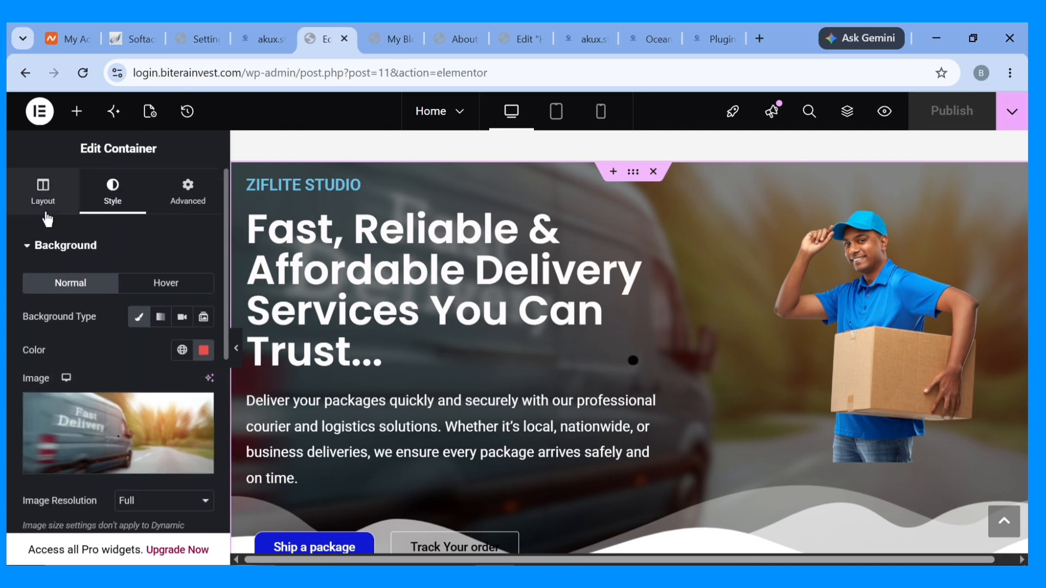
click(45, 207)
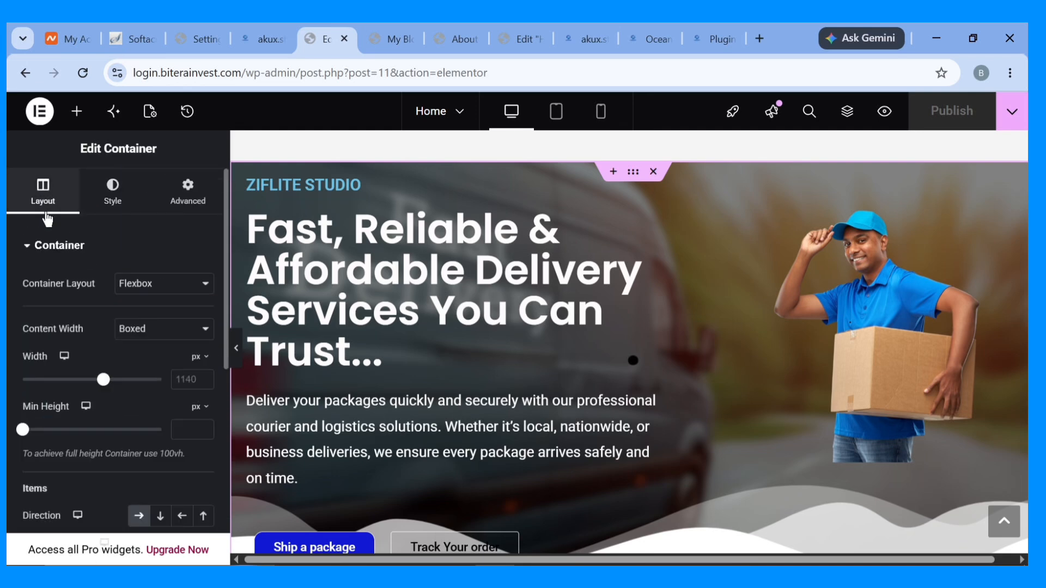
click(157, 329)
click(153, 365)
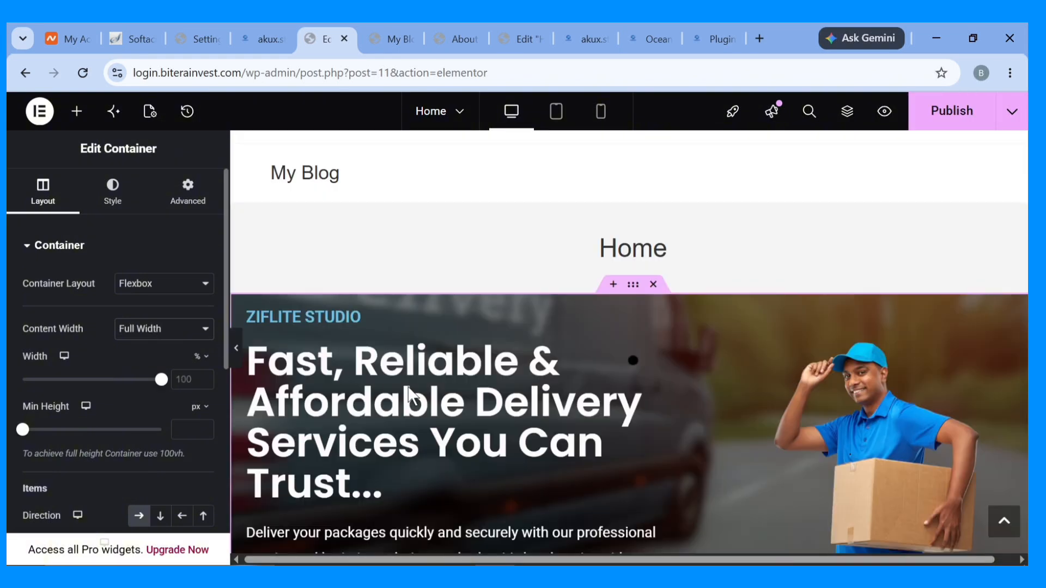
Try the Boxed content width on the hero's outer container and switch it back to Full Width.
scroll(410, 392, down, 5)
scroll(410, 392, up, 4)
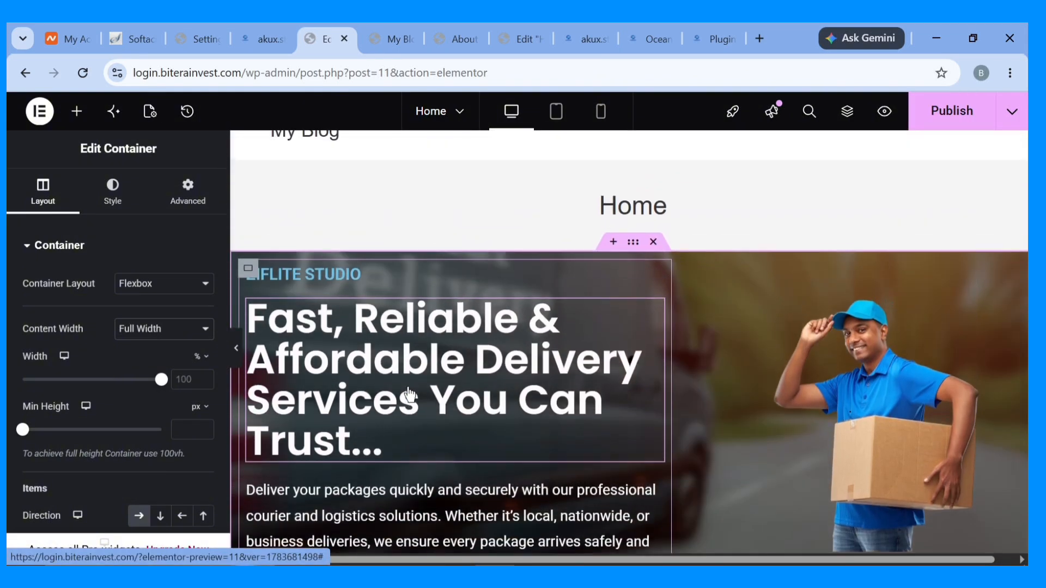
scroll(409, 388, down, 3)
click(163, 329)
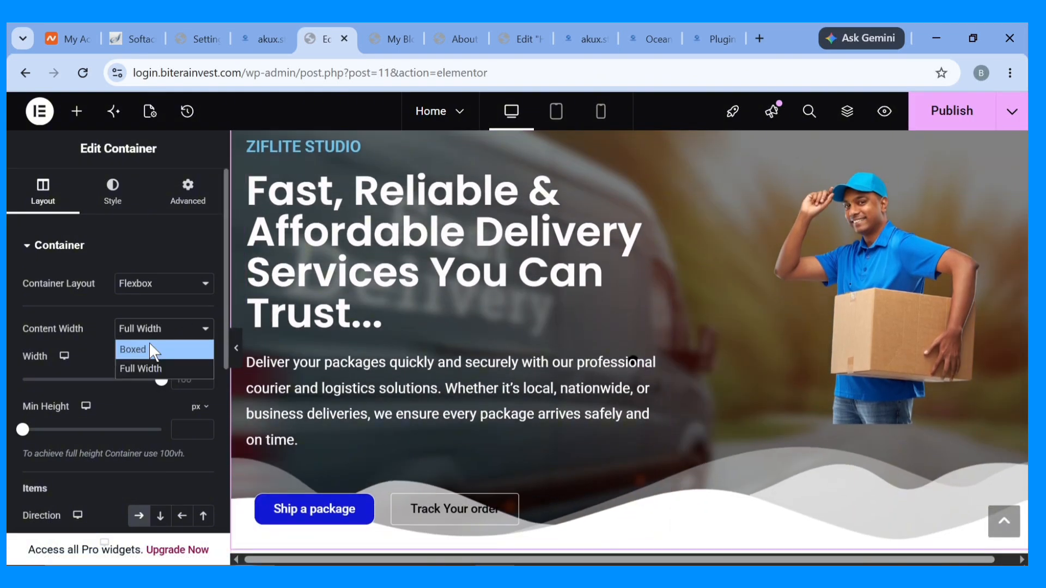
click(151, 349)
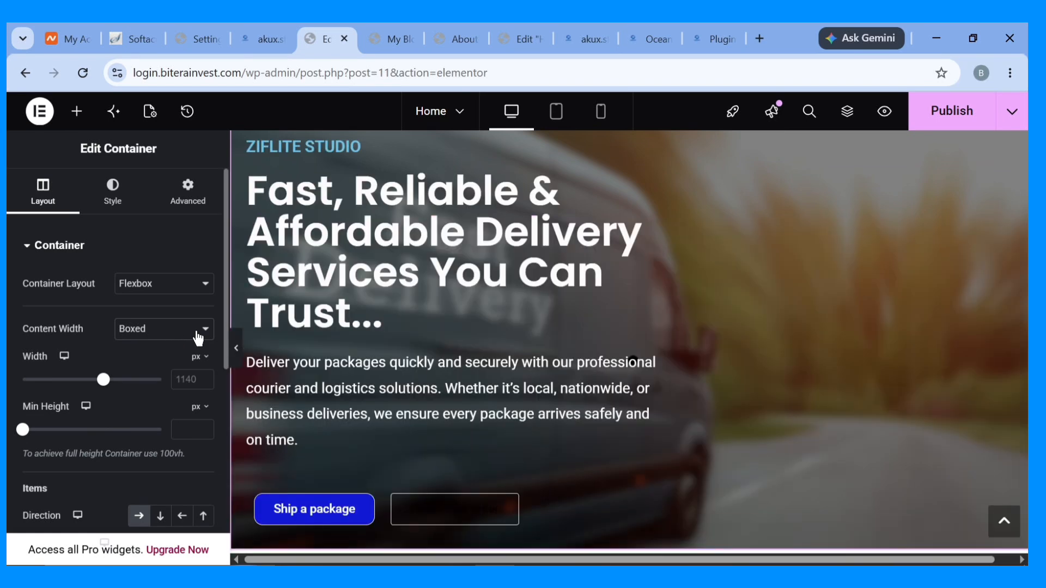
click(202, 332)
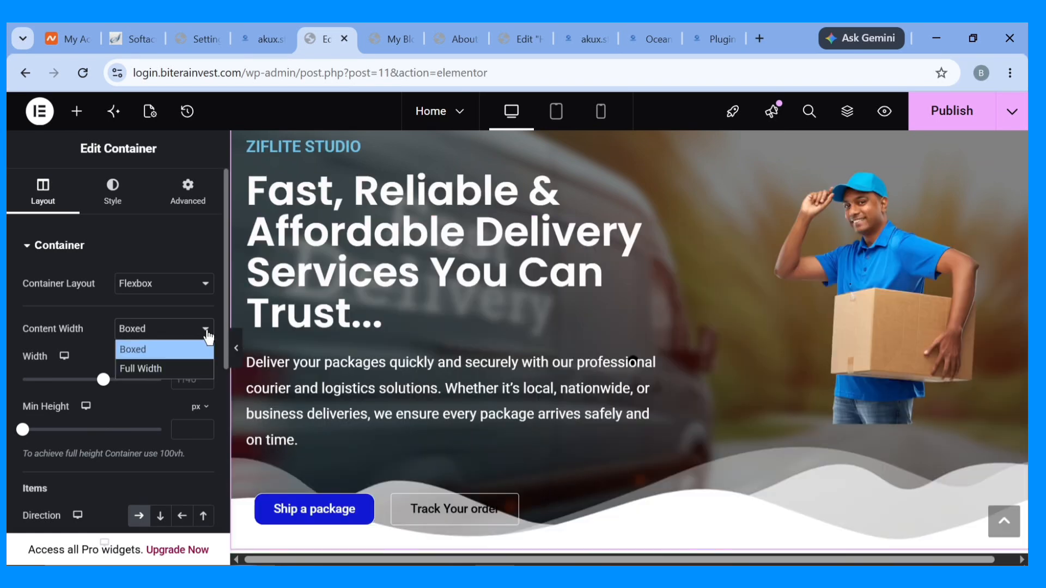
click(181, 364)
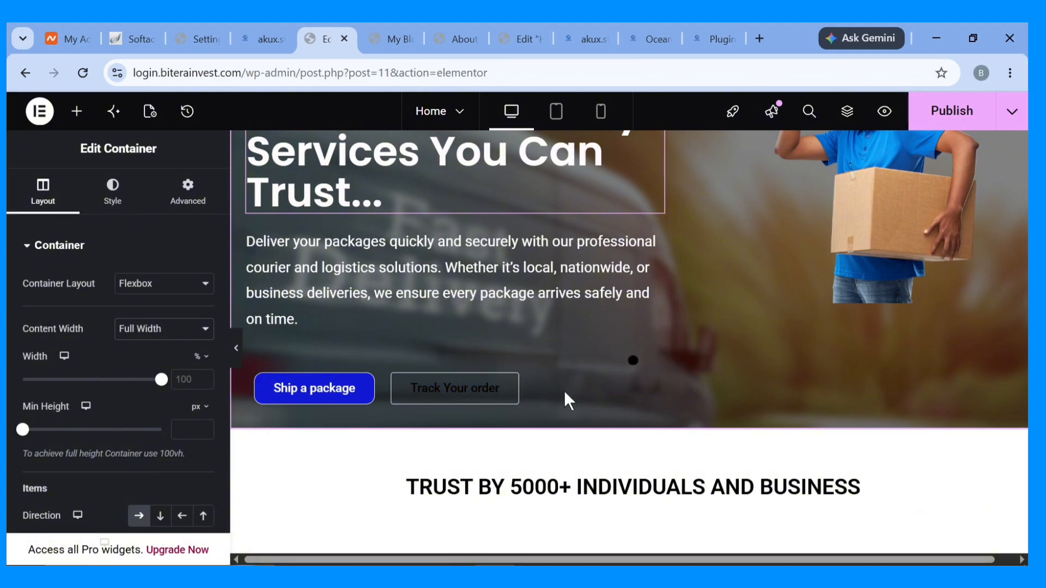
scroll(591, 332, down, 1)
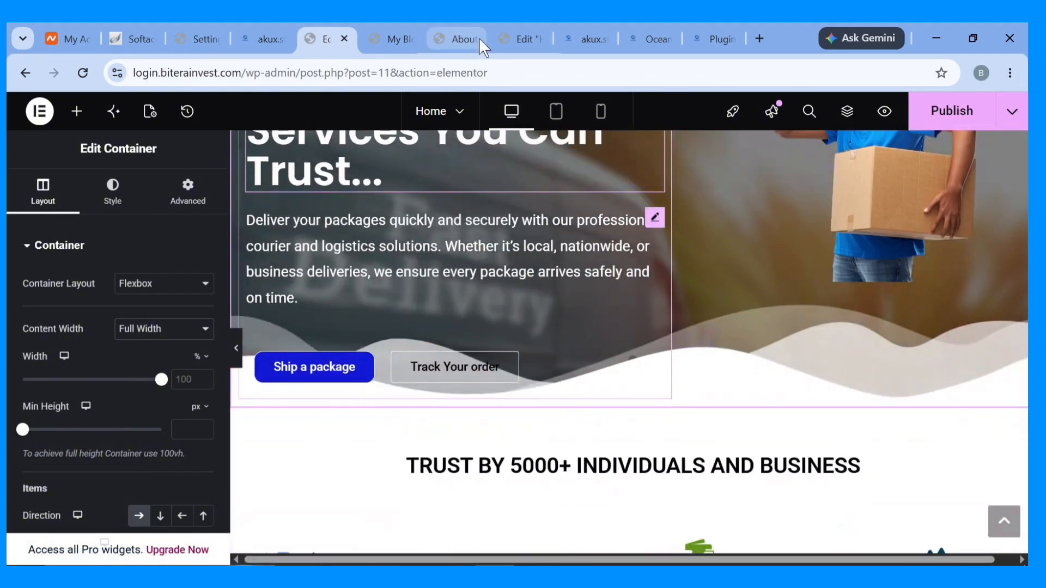
Compare the hero section in the home page preview with the hero of the akux.store reference page.
scroll(323, 309, down, 4)
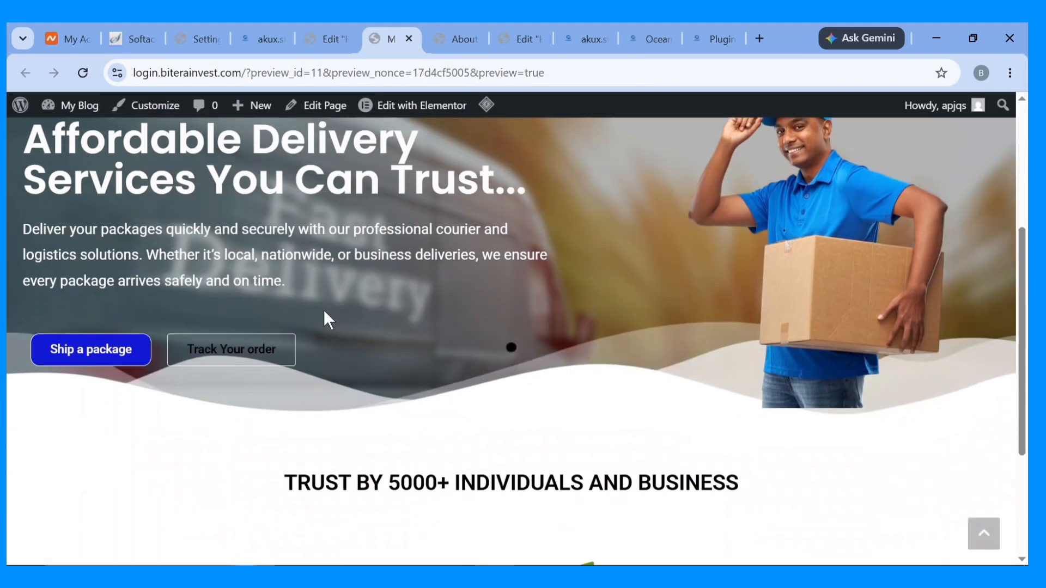
scroll(324, 309, up, 4)
scroll(324, 309, down, 1)
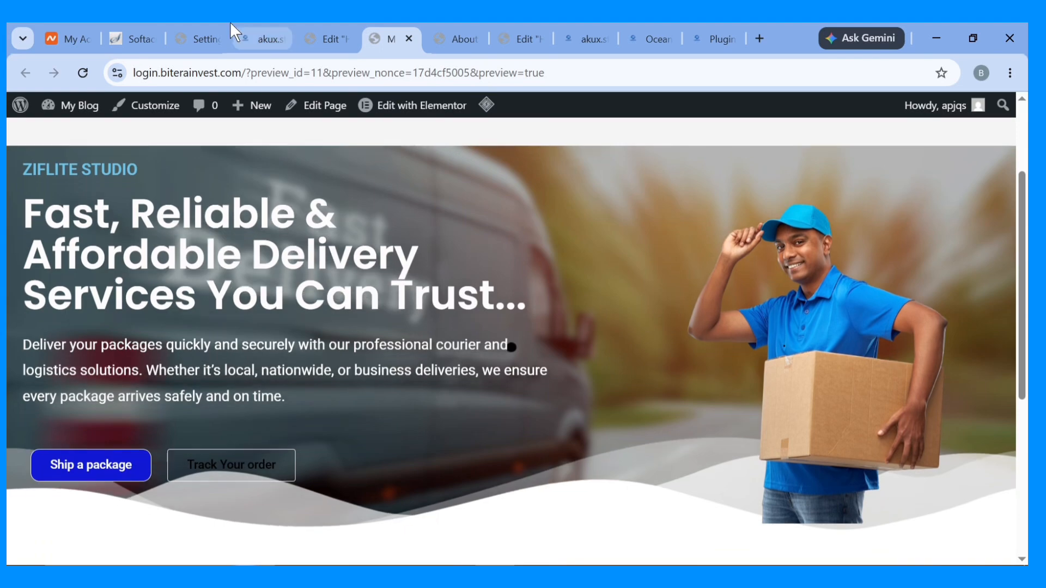
click(259, 39)
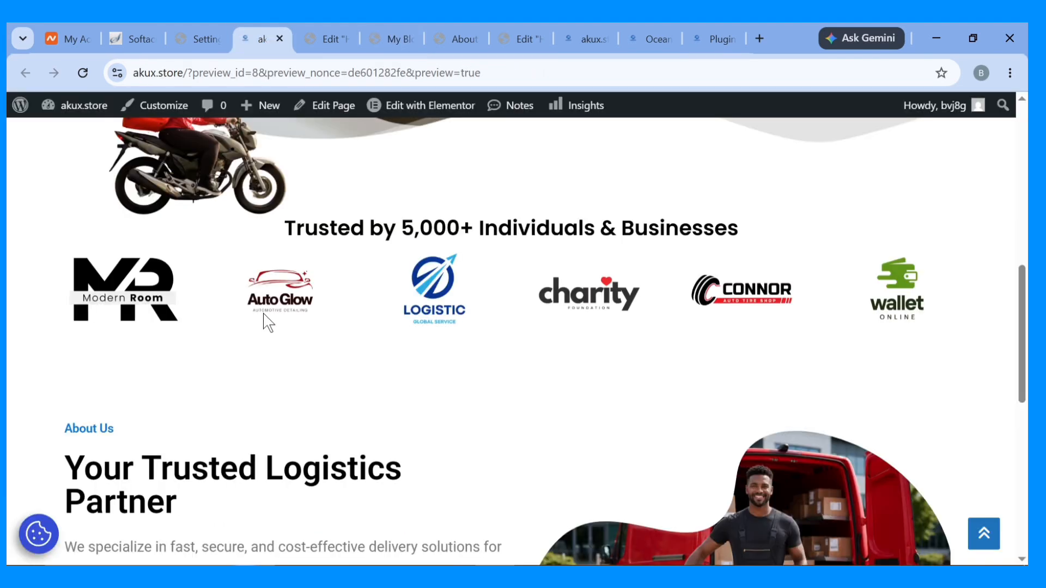
scroll(264, 314, up, 6)
scroll(262, 312, down, 2)
scroll(263, 312, up, 3)
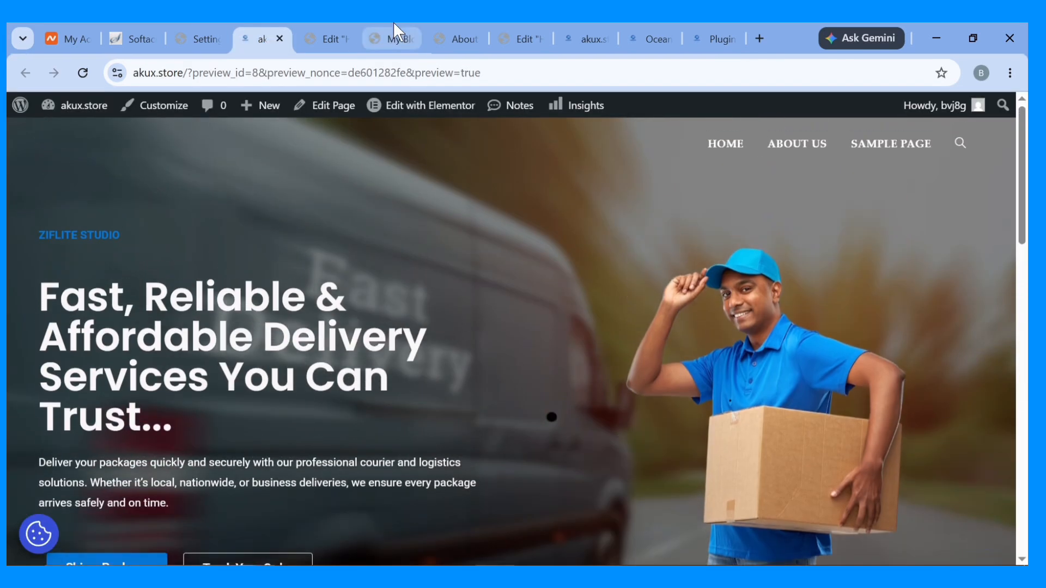
Return to the Elementor editor and set the minimum height of the hero's outer container to 671 px.
click(393, 21)
click(330, 22)
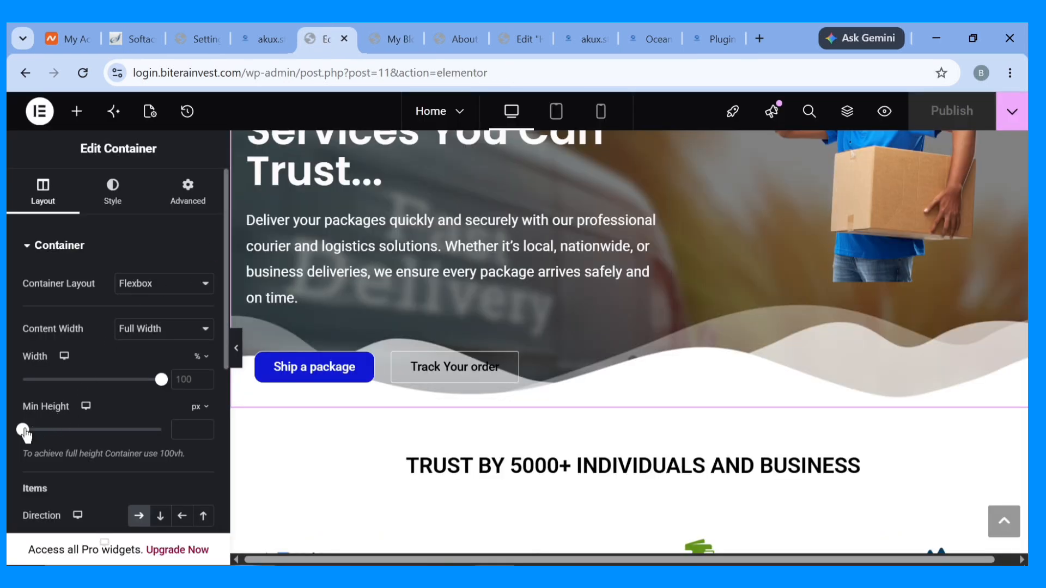
drag(23, 429, 91, 436)
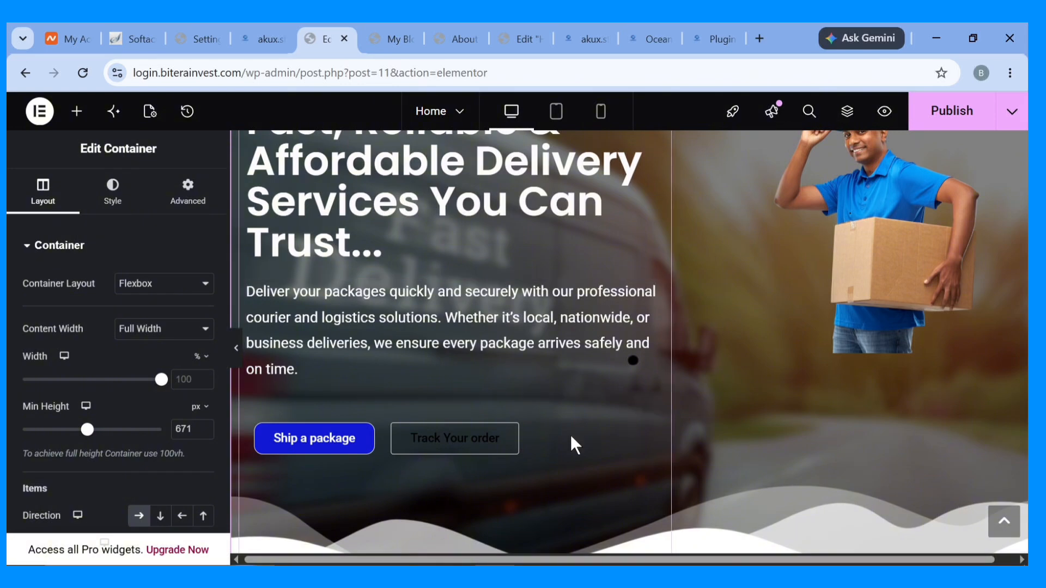
scroll(502, 469, down, 2)
scroll(501, 470, up, 5)
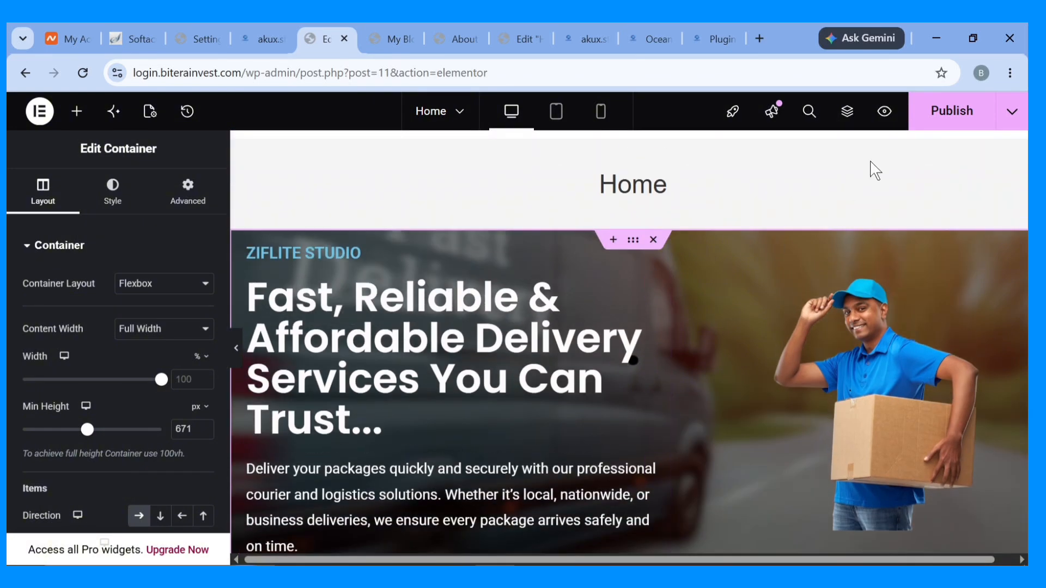
Publish the home page and reload its preview to check the taller hero section.
click(974, 105)
click(397, 39)
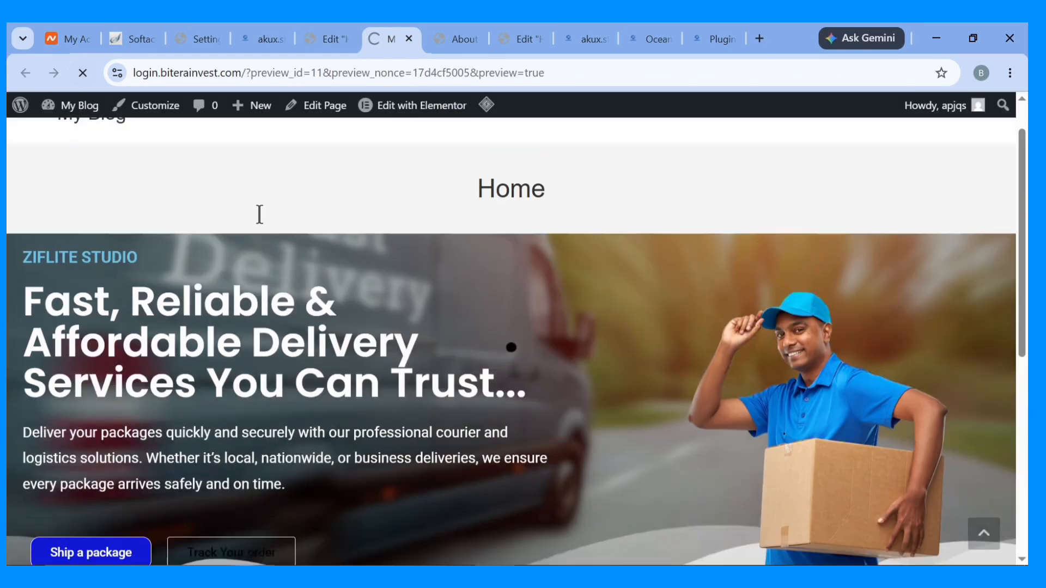
key(ctrl+r)
scroll(260, 214, down, 3)
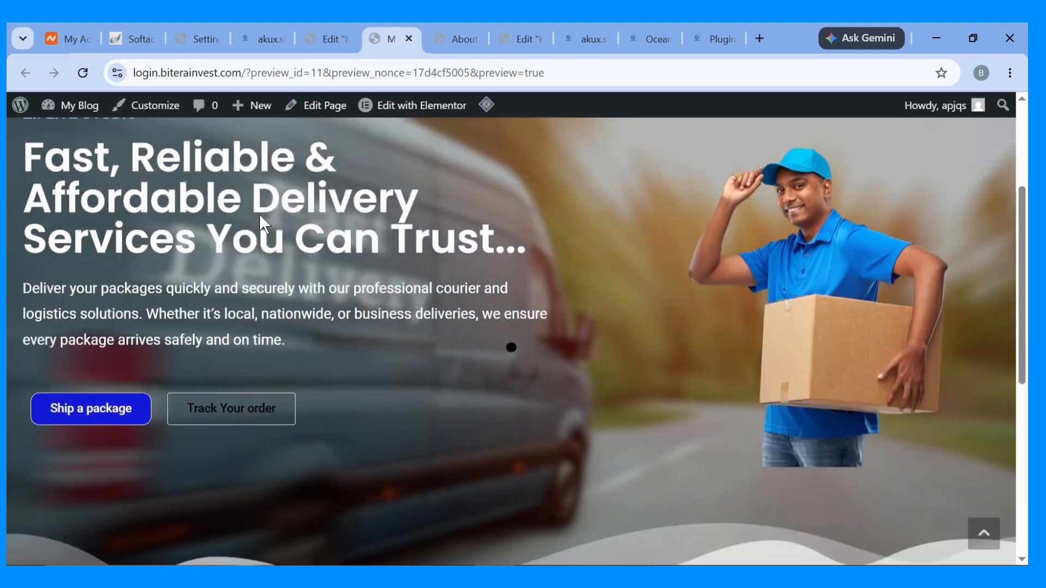
scroll(313, 215, up, 2)
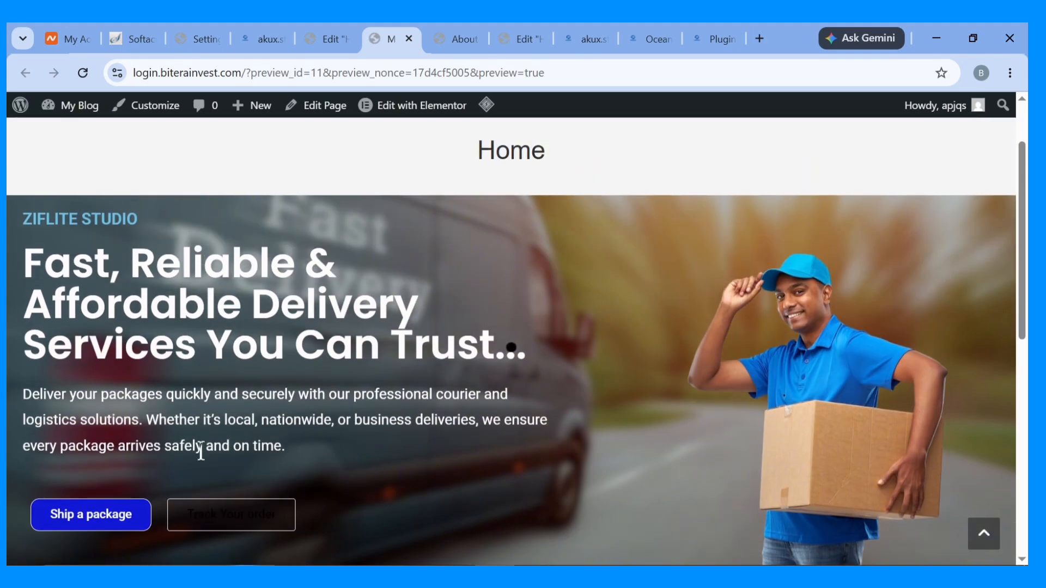
scroll(216, 472, down, 2)
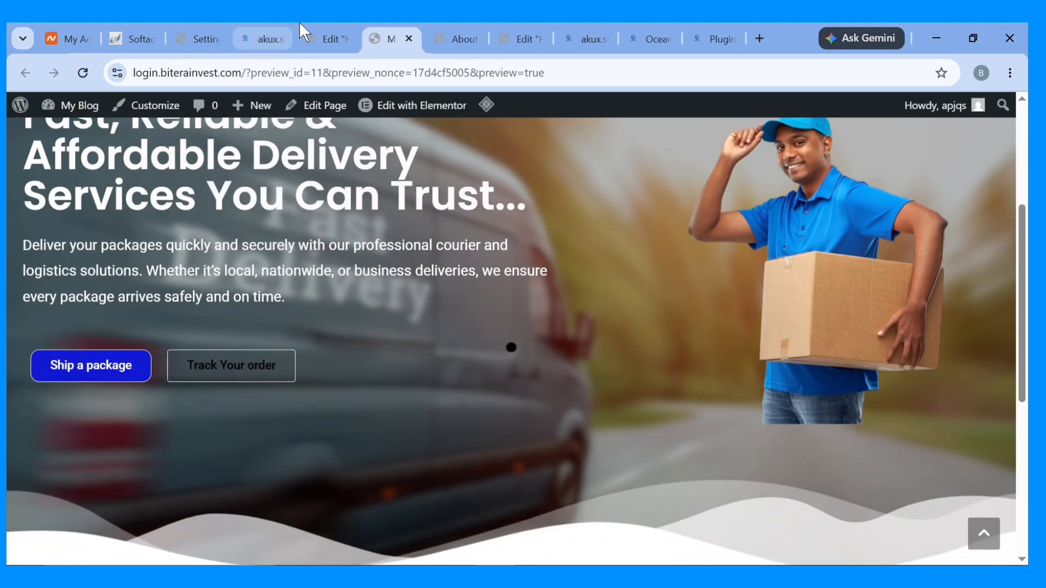
Back in the Elementor editor, set Justify Content of the hero's outer container to Center and review the section.
click(326, 30)
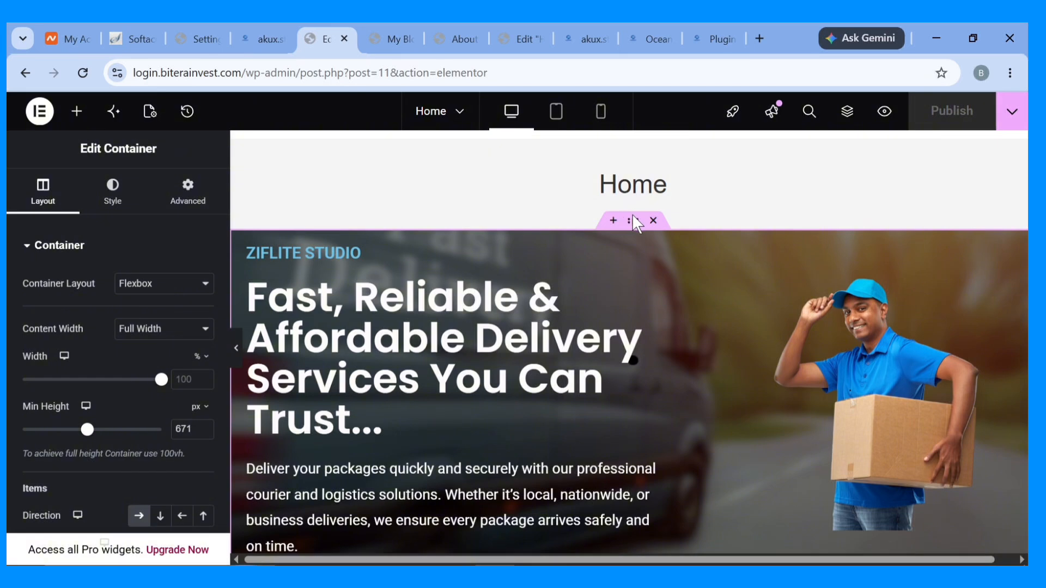
scroll(13, 324, down, 3)
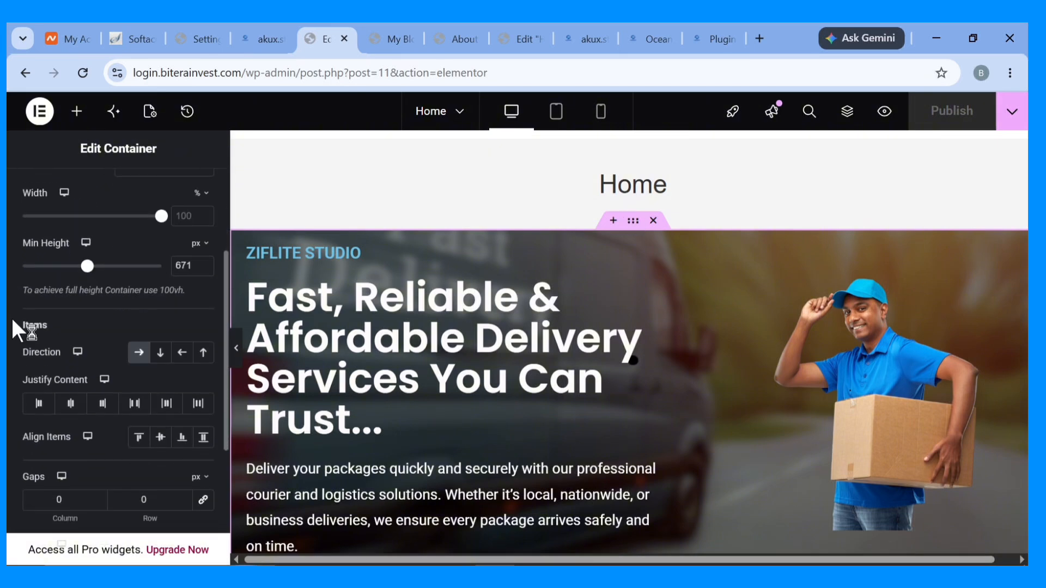
click(70, 404)
scroll(534, 413, down, 3)
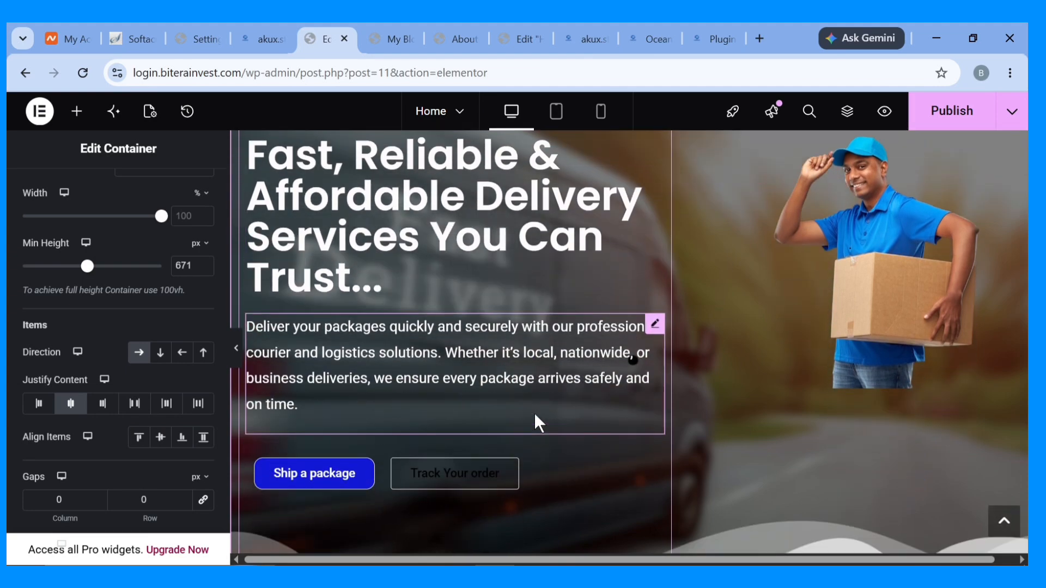
scroll(534, 413, up, 2)
scroll(533, 413, down, 3)
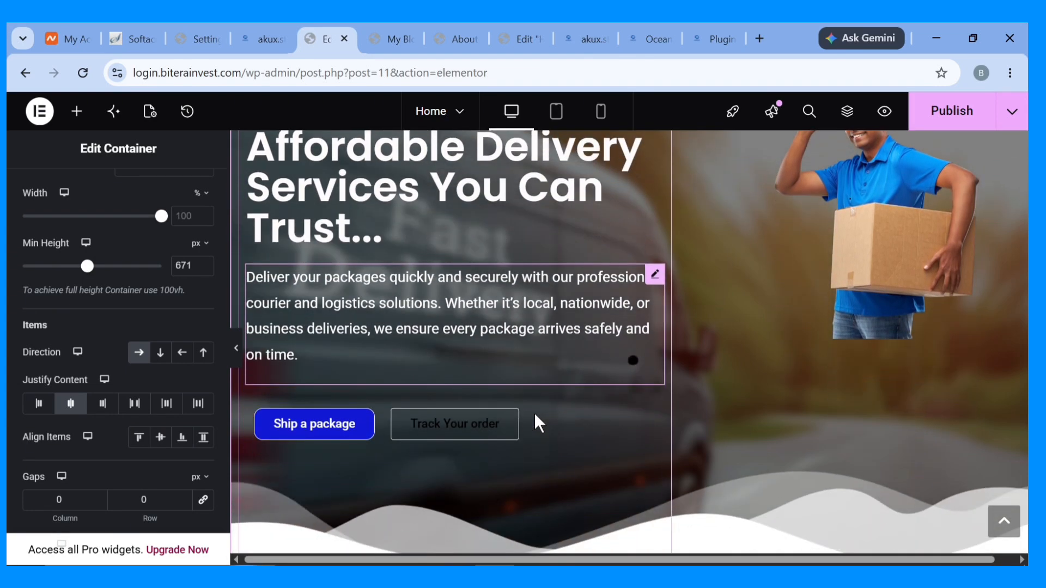
scroll(534, 423, down, 2)
scroll(534, 422, up, 1)
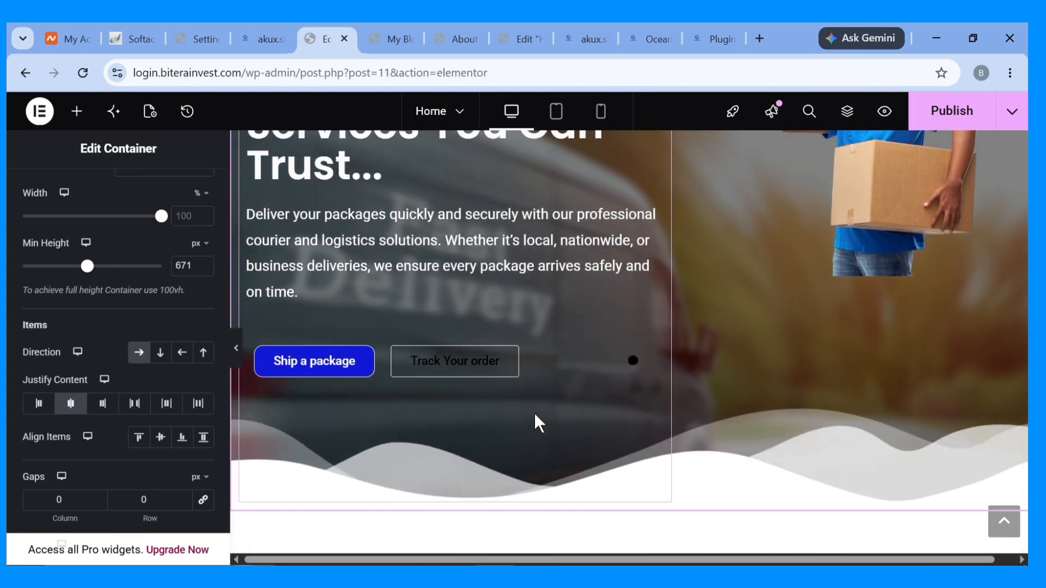
scroll(534, 413, up, 3)
scroll(276, 220, up, 1)
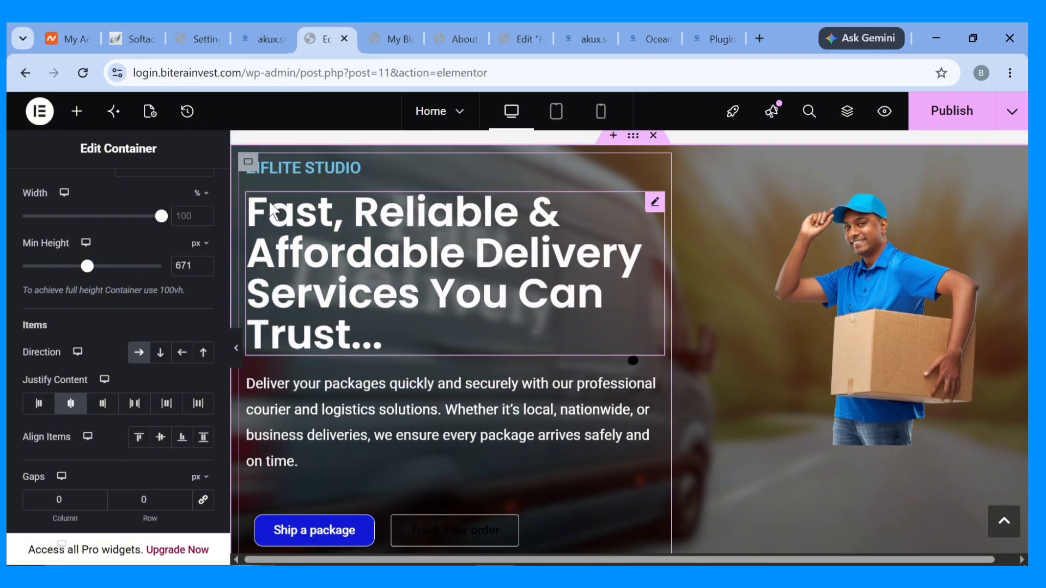
Set Justify Content to Center for the inner container holding the hero's heading, text and buttons.
click(248, 164)
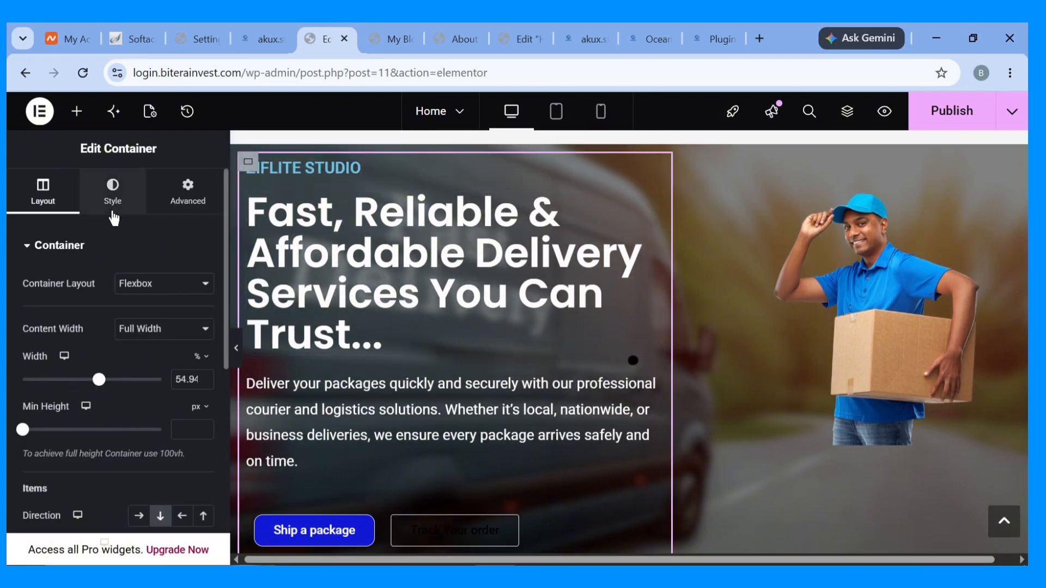
scroll(115, 327, down, 4)
click(70, 361)
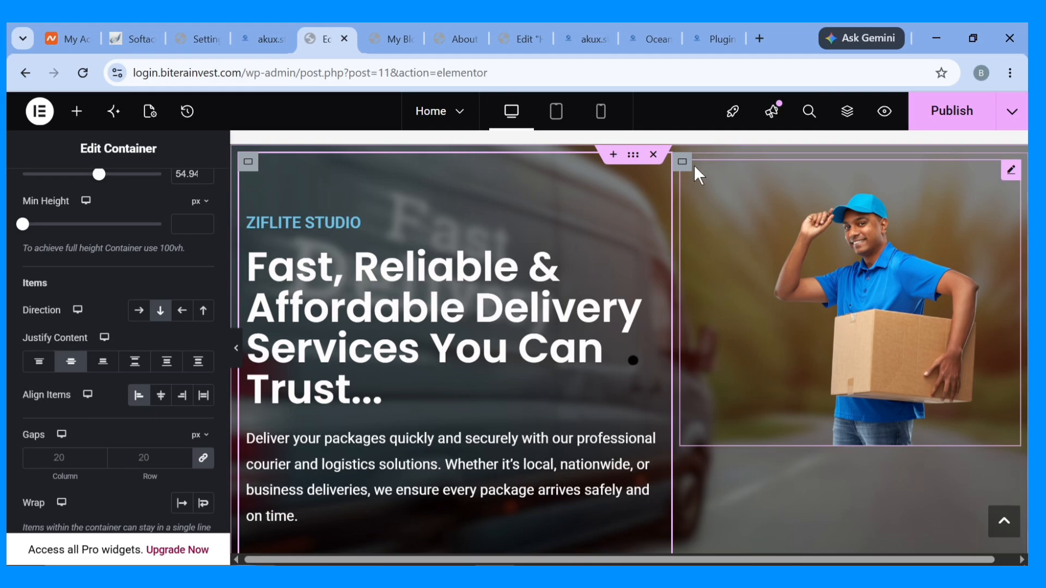
Set Justify Content to Center for the inner container holding the hero's delivery man image.
scroll(133, 285, down, 2)
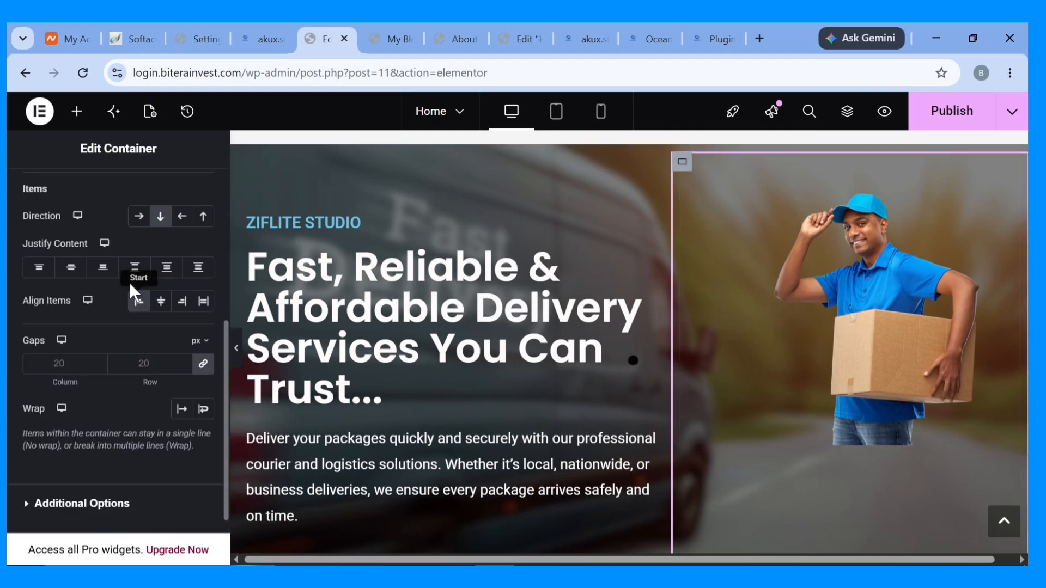
click(72, 268)
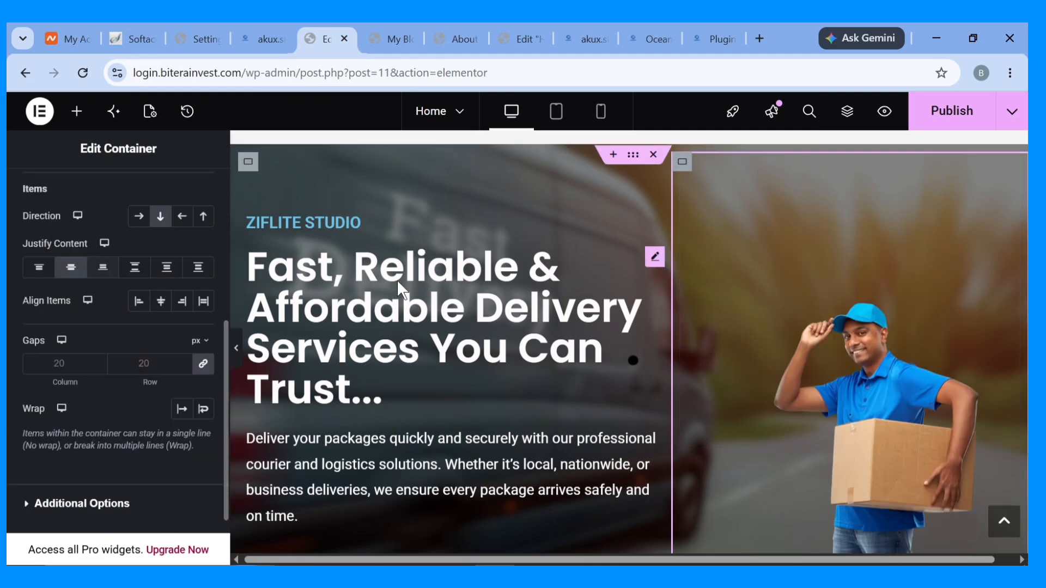
scroll(396, 280, down, 4)
scroll(397, 279, up, 3)
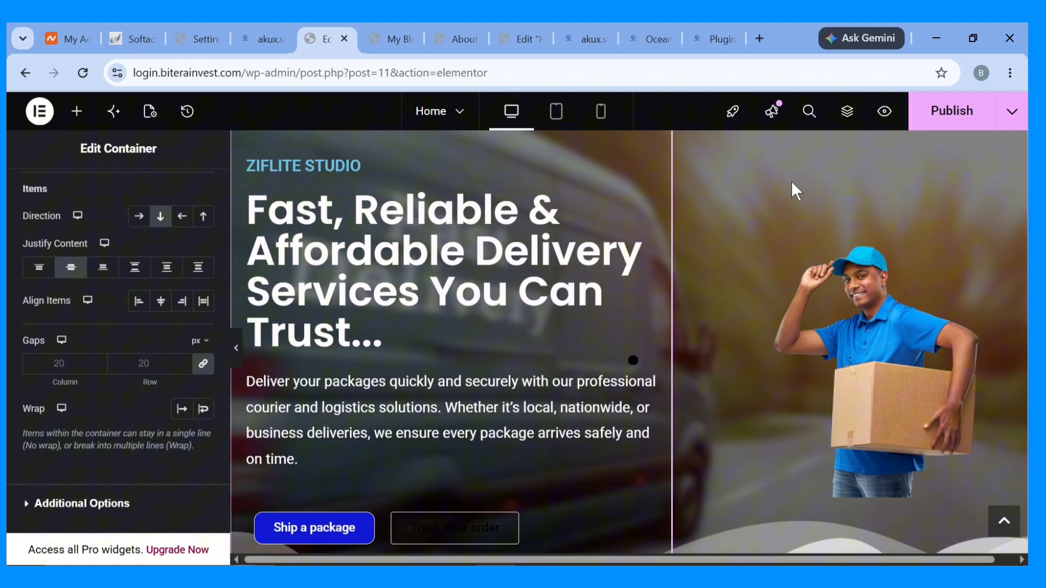
Publish the home page and check the vertically centred hero content in the reloaded preview.
click(955, 111)
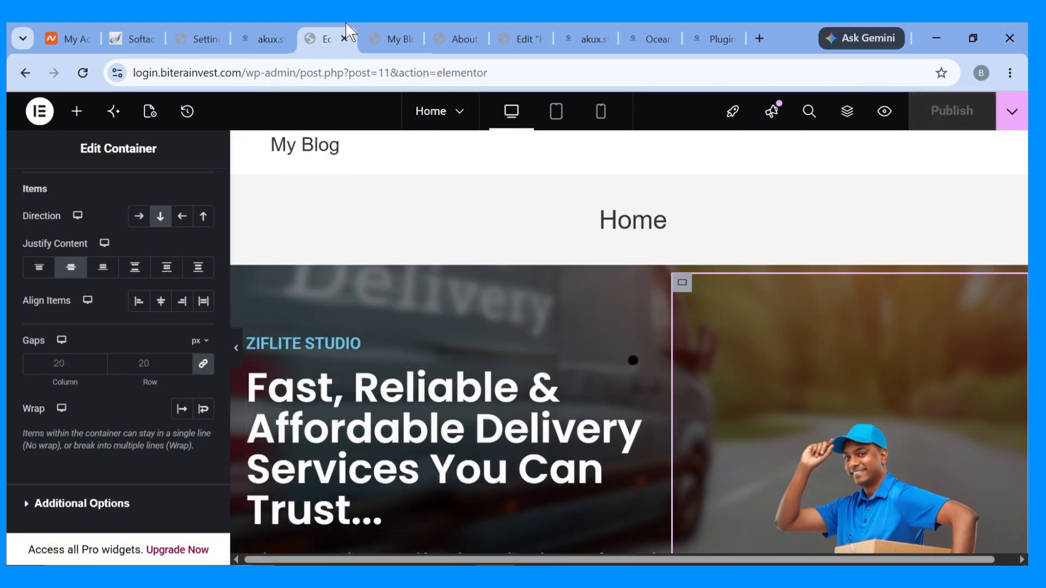
click(400, 27)
click(93, 68)
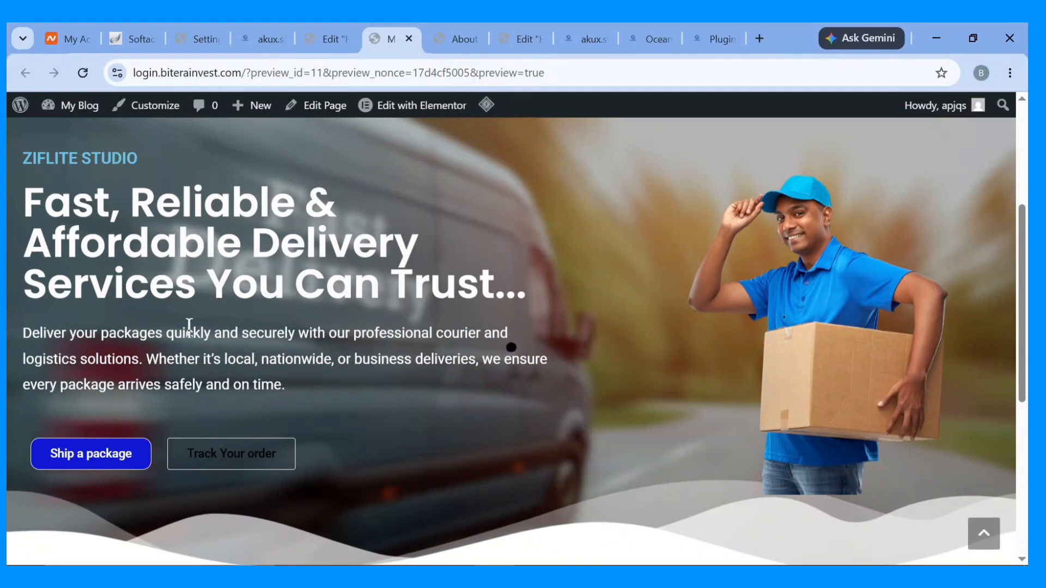
scroll(505, 334, down, 6)
scroll(501, 325, up, 8)
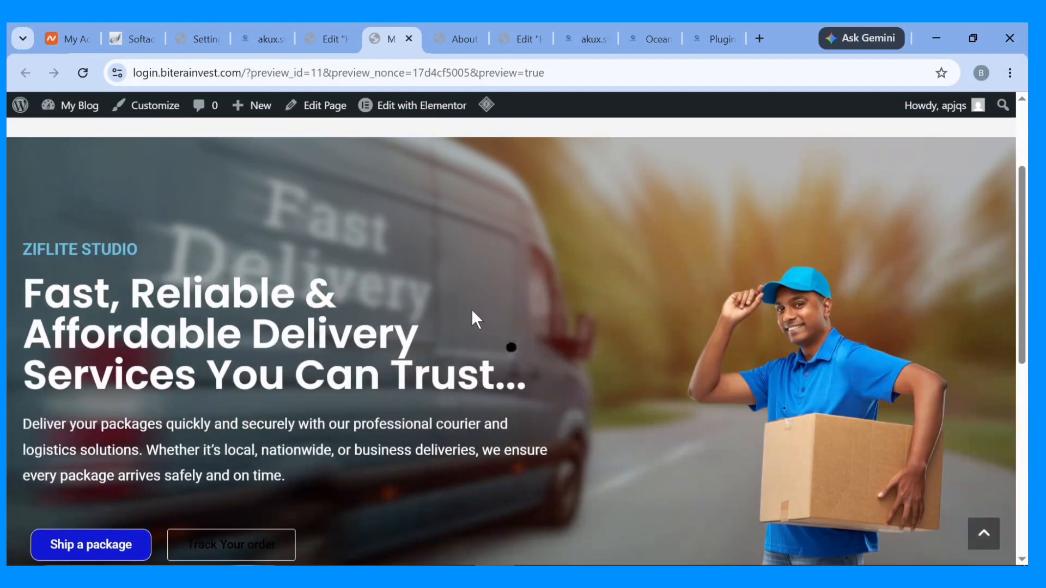
Compare the akux.store reference hero with the updated preview and return to the Elementor editor.
click(336, 25)
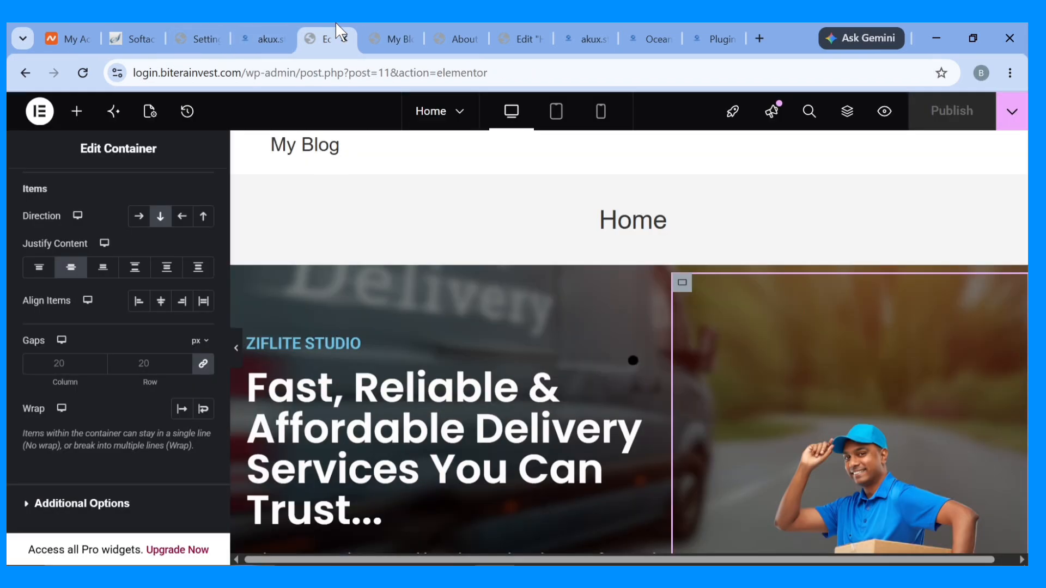
click(264, 36)
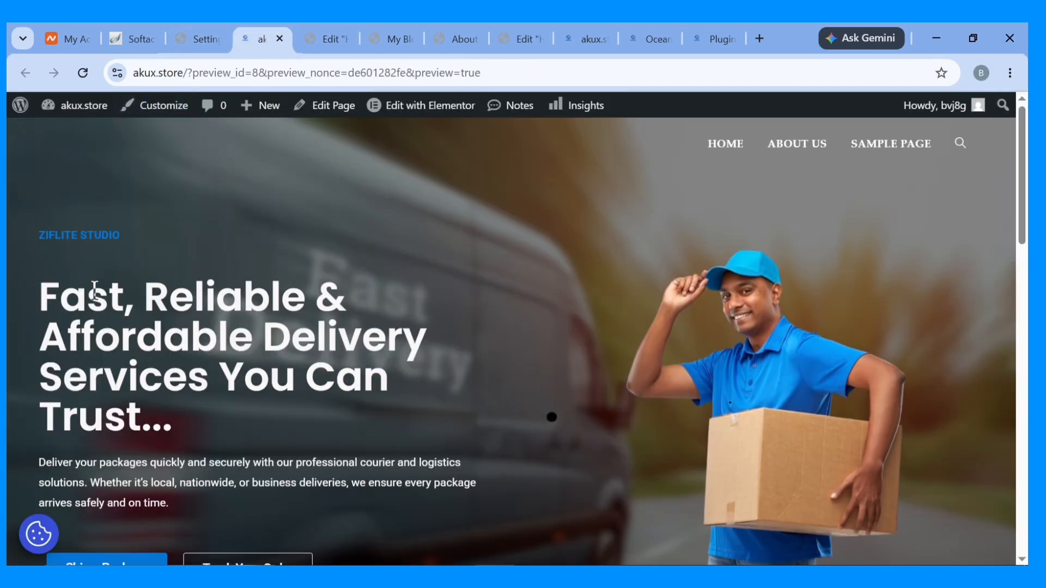
click(410, 25)
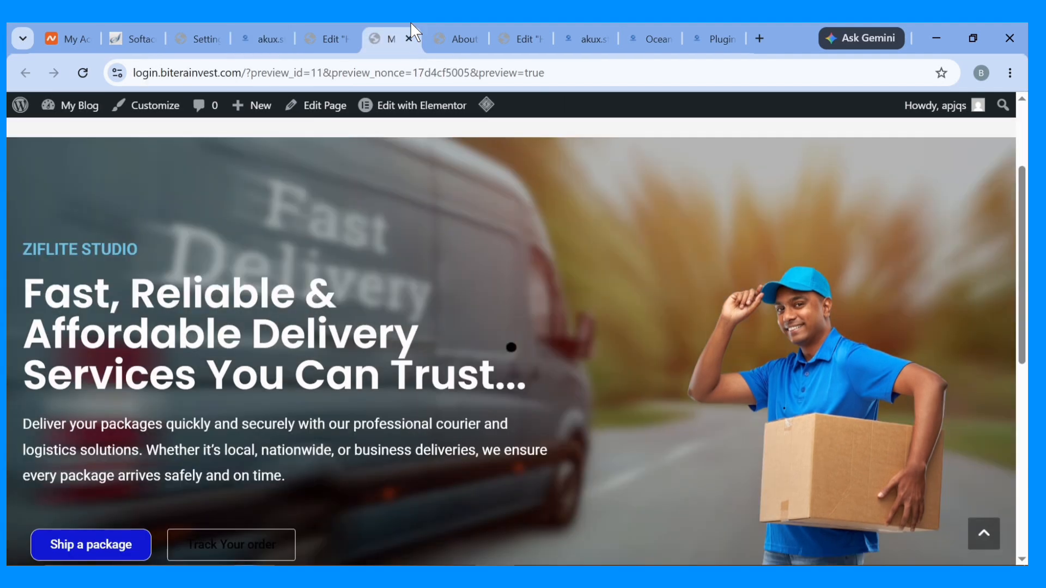
click(353, 25)
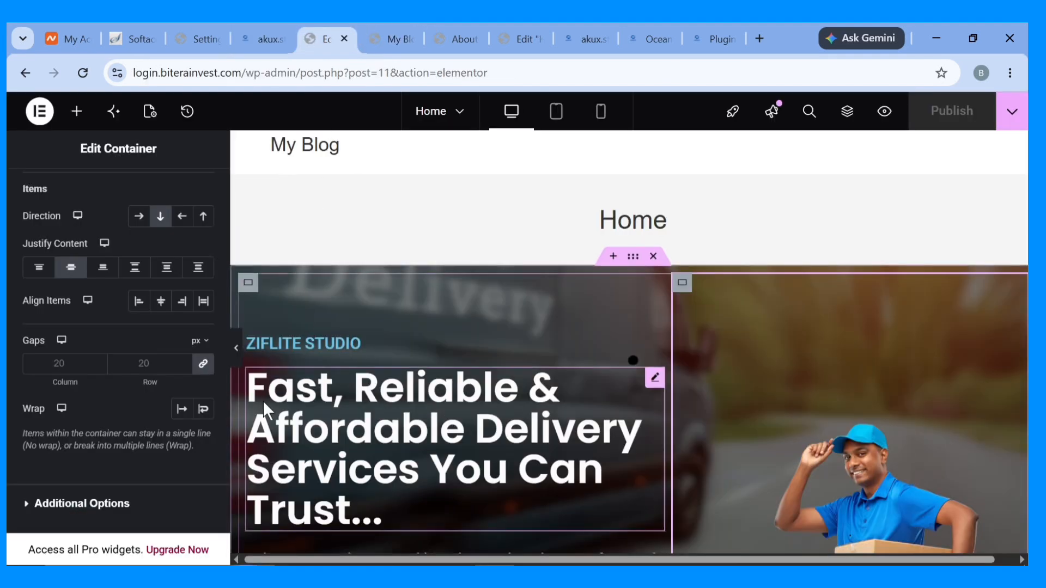
Unlink the padding values of the inner container holding the hero's heading, text and buttons.
click(248, 283)
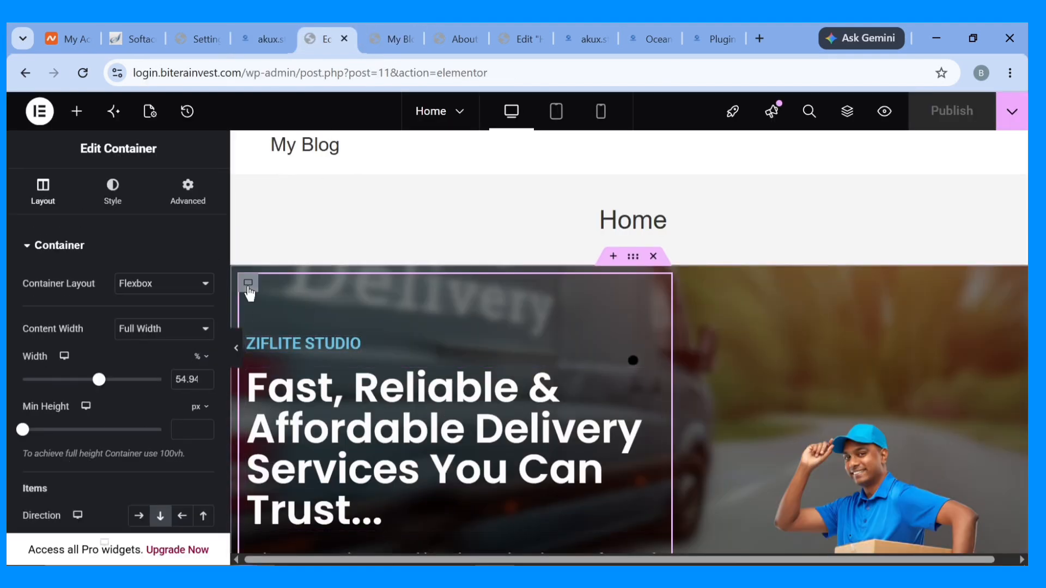
click(185, 211)
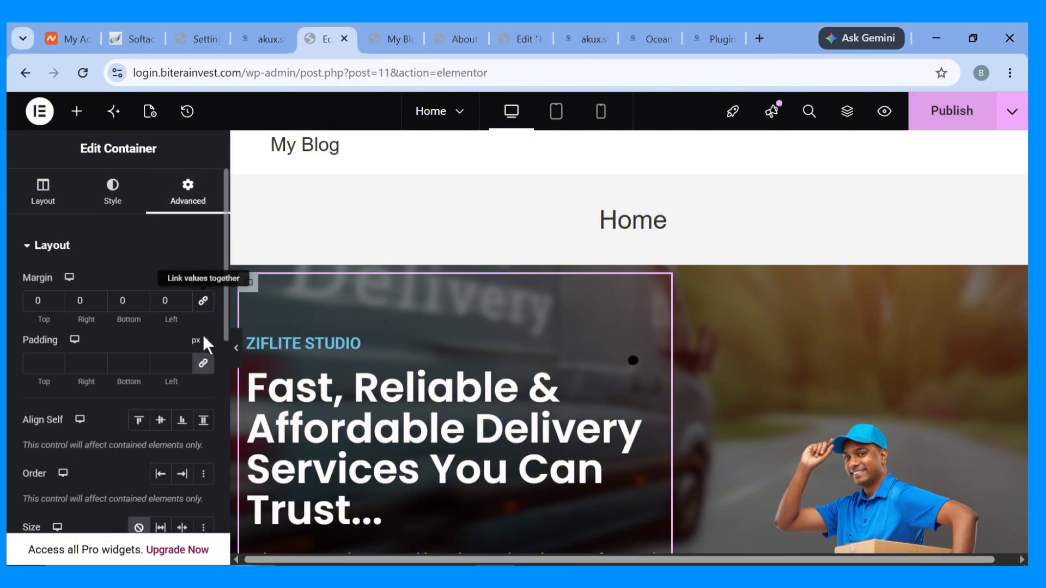
click(200, 371)
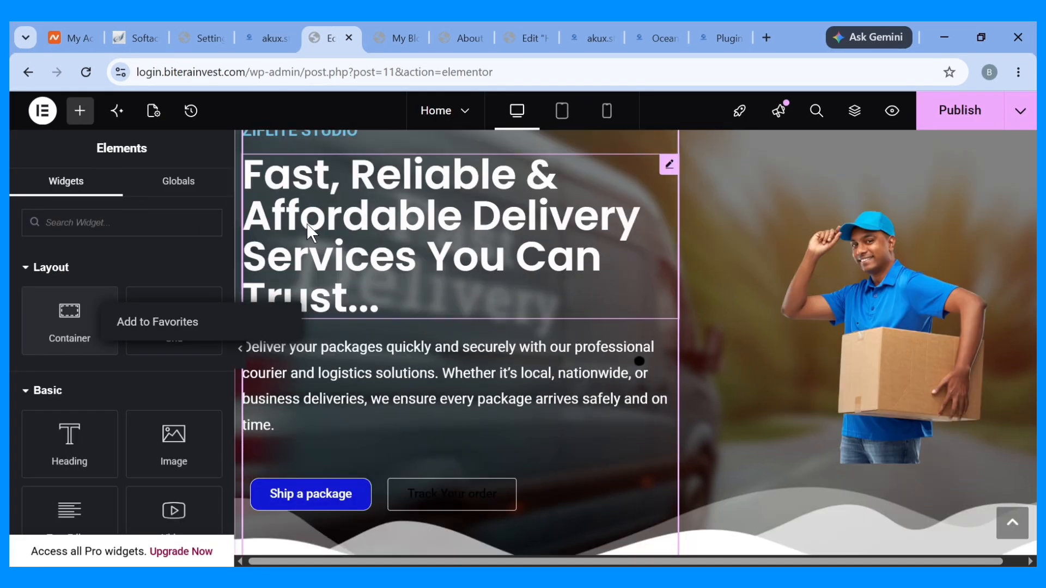
Set the left margin of the hero's text container to 16 px and publish the home page.
scroll(307, 223, up, 2)
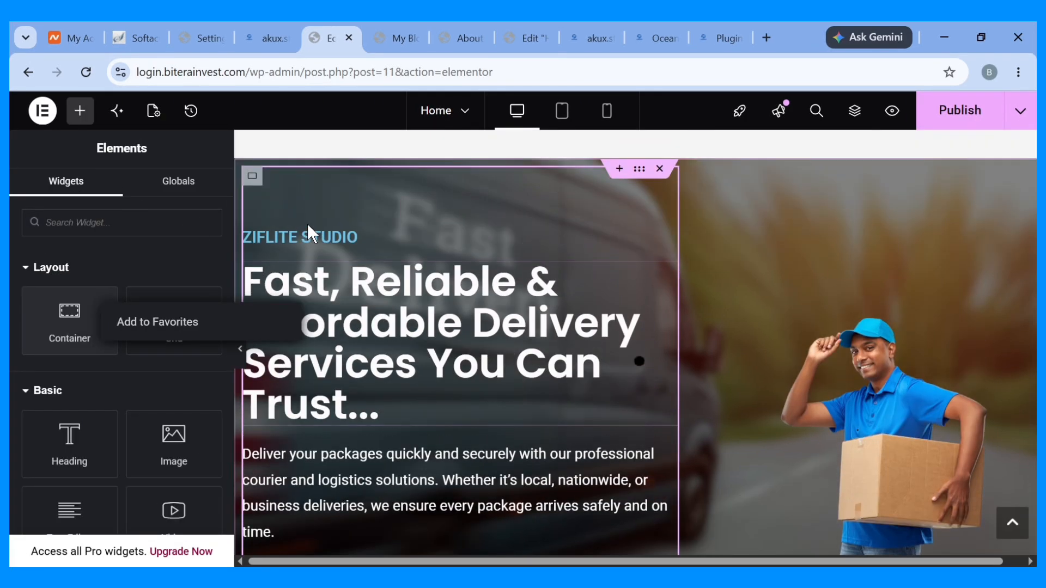
click(252, 177)
click(190, 197)
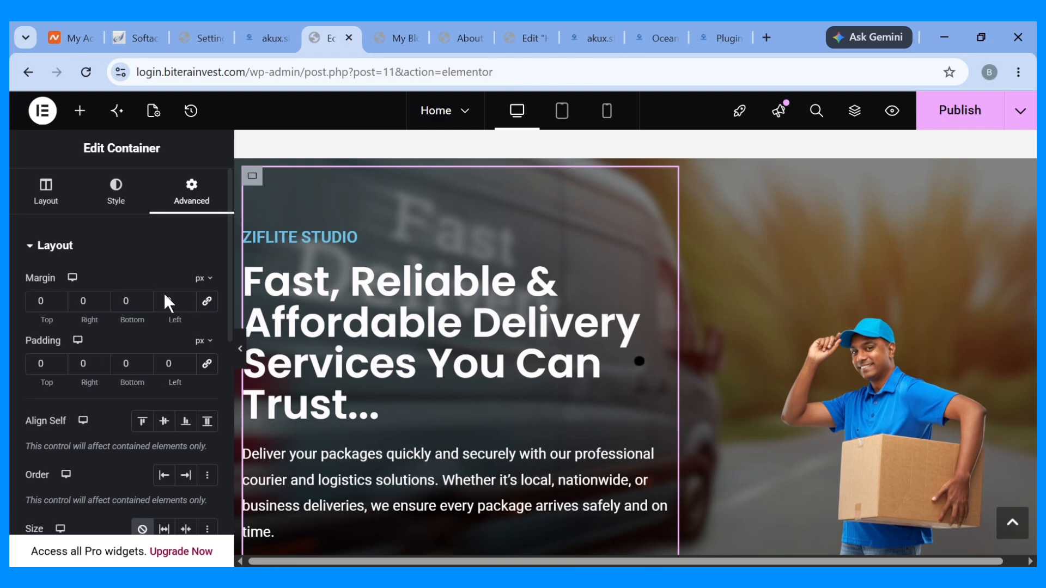
click(187, 298)
click(186, 299)
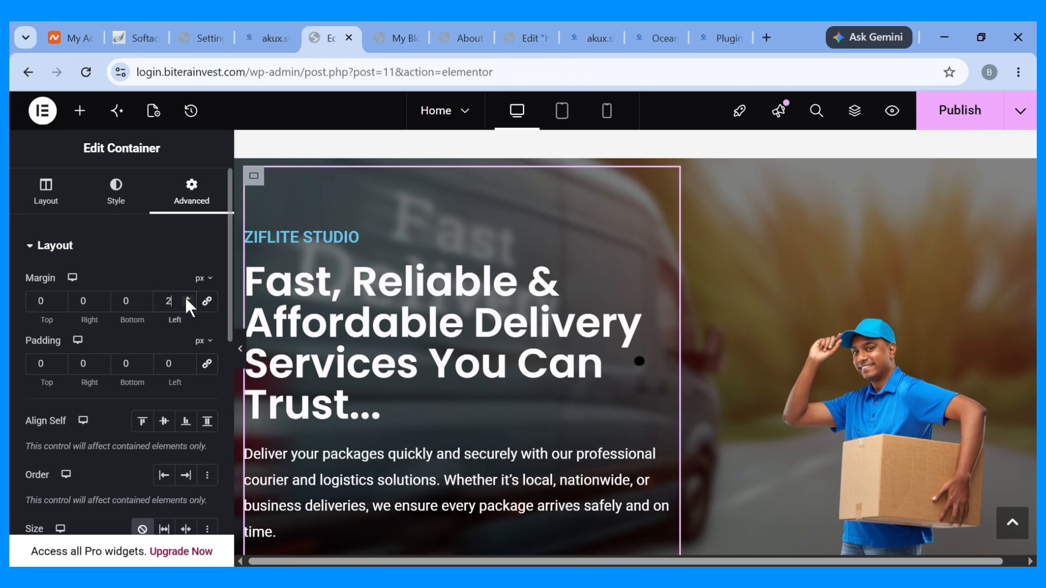
click(186, 299)
click(187, 299)
click(186, 298)
click(186, 298)
click(187, 297)
click(187, 297)
click(187, 297)
click(187, 297)
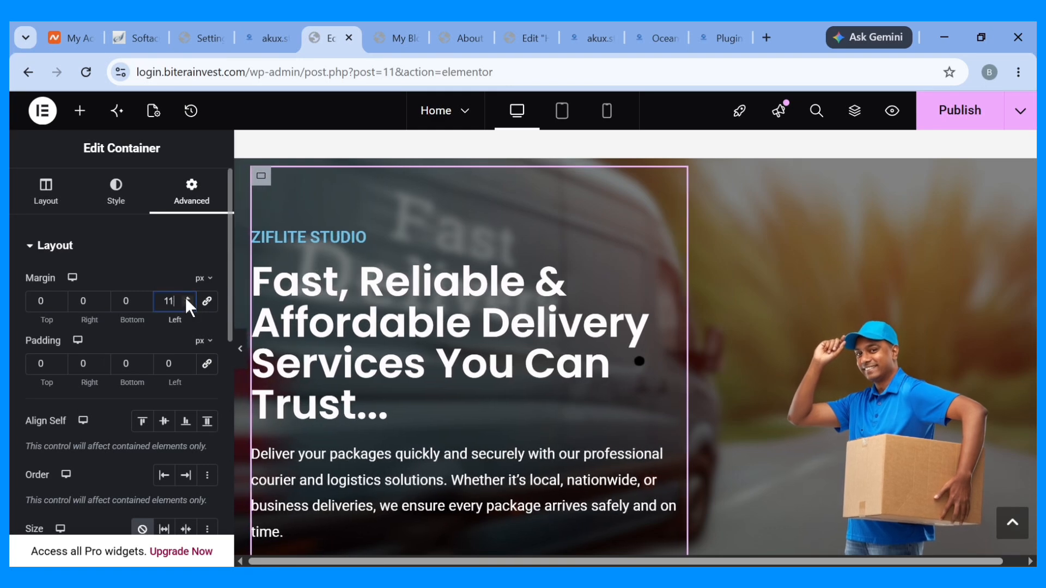
click(187, 297)
click(187, 297)
click(187, 298)
click(187, 298)
click(187, 297)
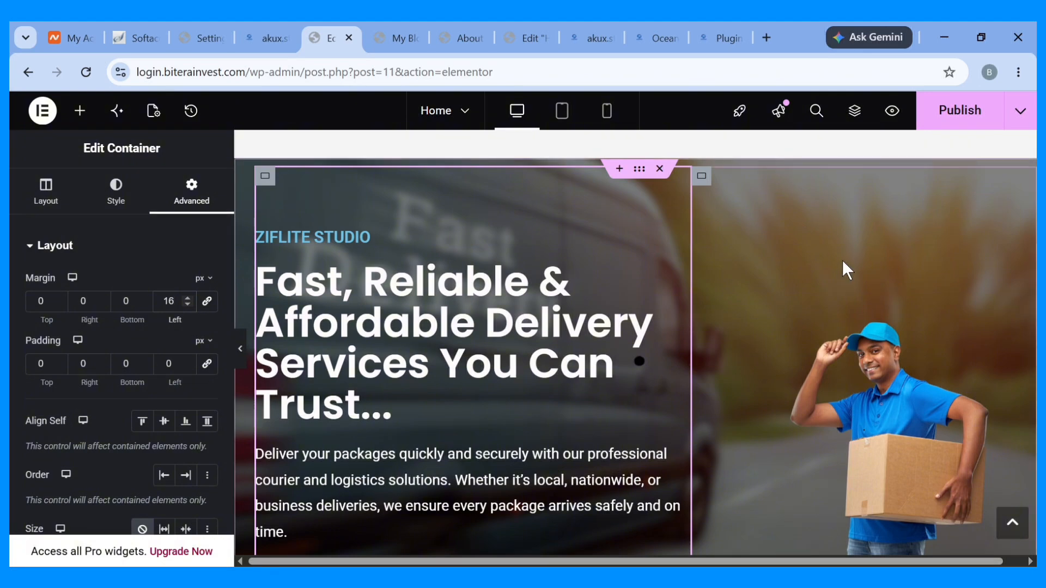
click(970, 115)
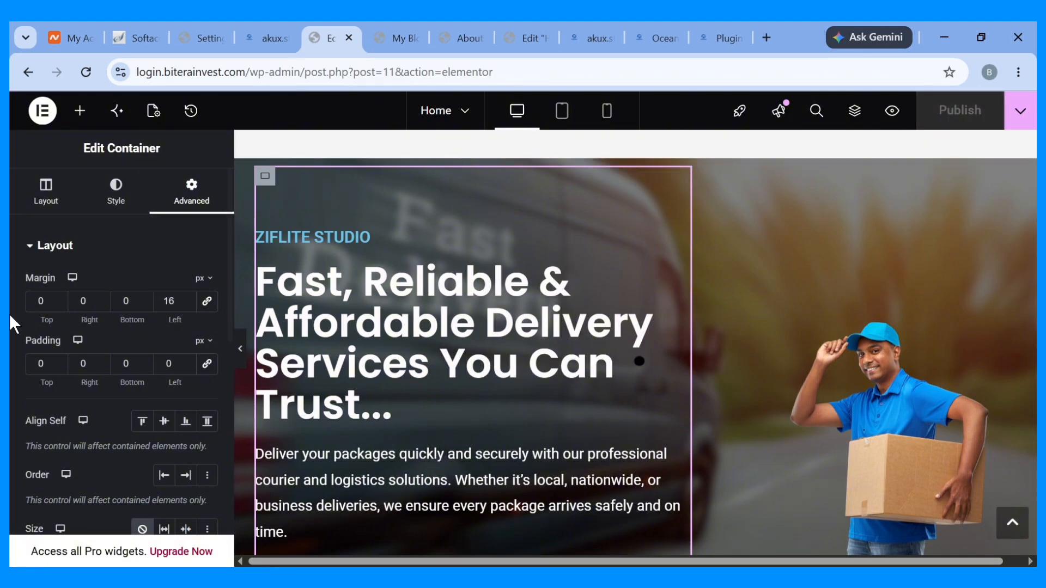
Set the entrance animation of the hero heading "Fast, Reliable & Affordable Delivery Services You Can Trust..." to Fade In Down.
scroll(582, 174, down, 10)
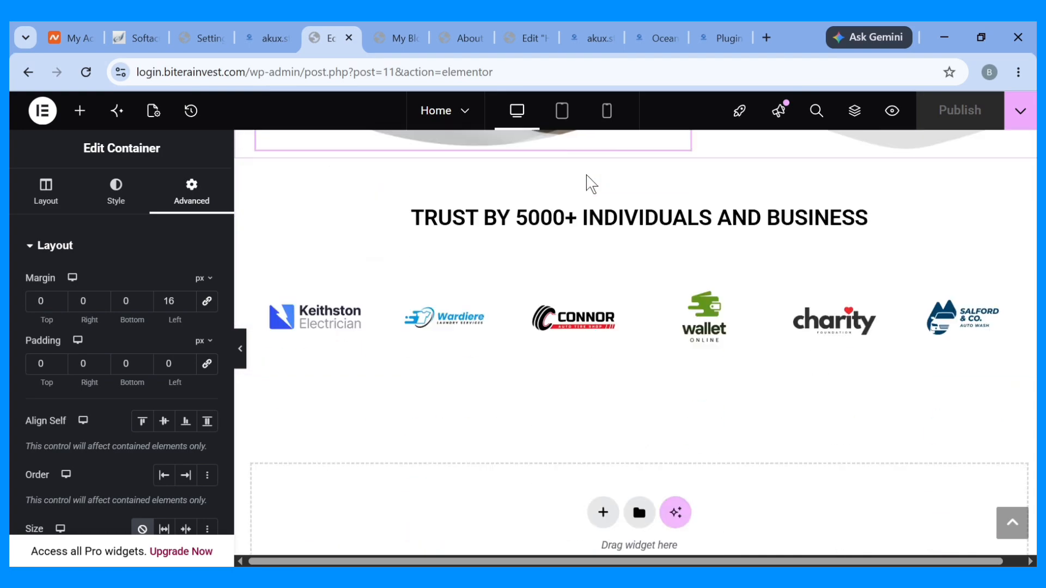
scroll(591, 185, down, 3)
scroll(593, 180, up, 4)
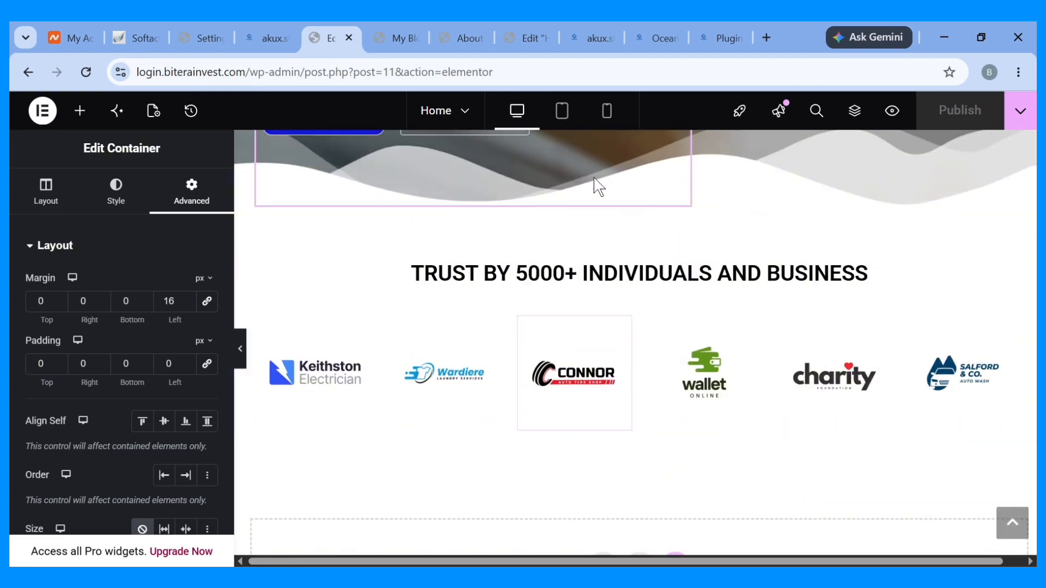
scroll(594, 178, up, 7)
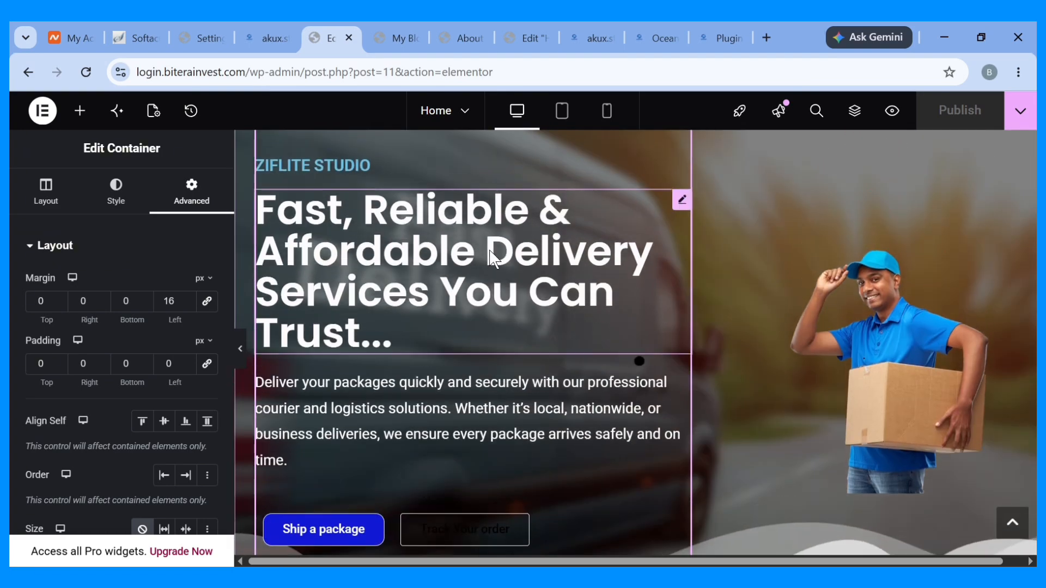
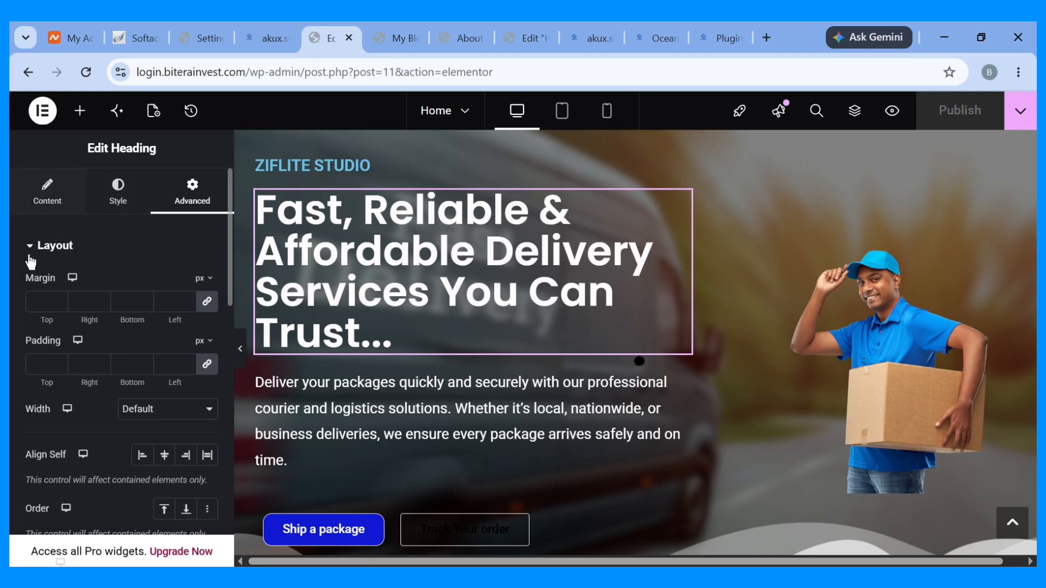
click(31, 256)
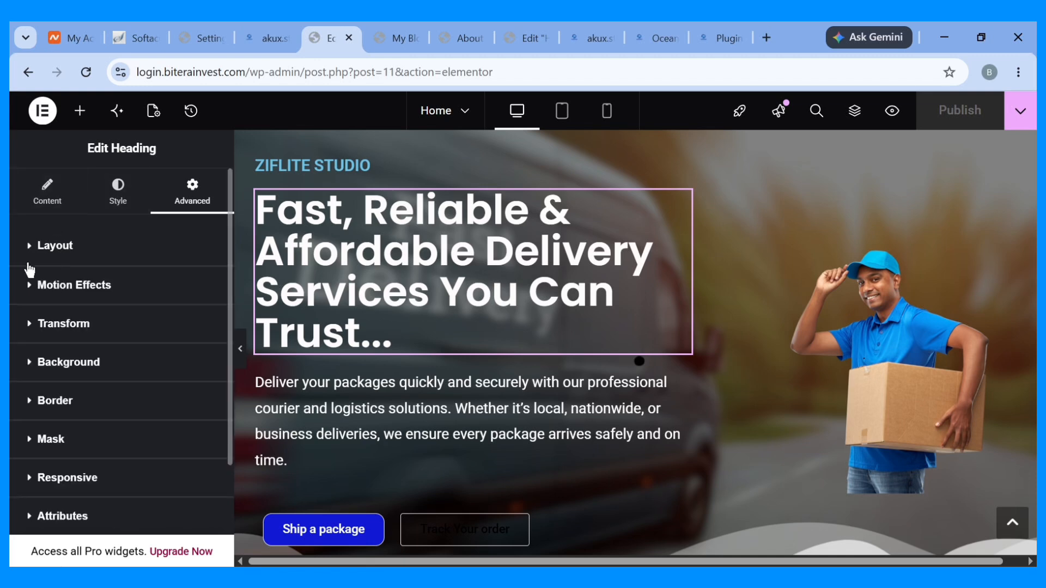
click(42, 295)
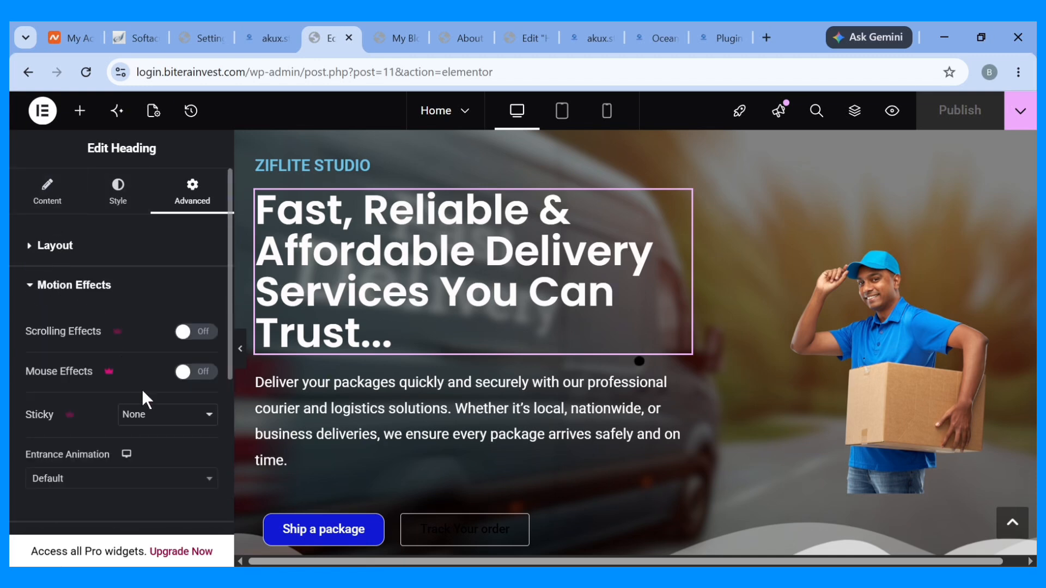
click(138, 482)
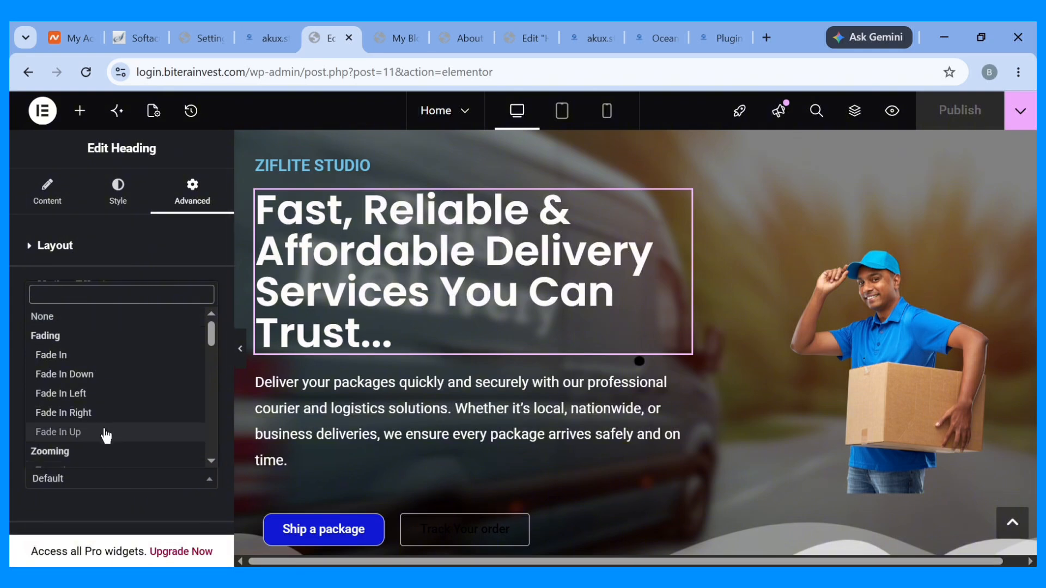
click(82, 375)
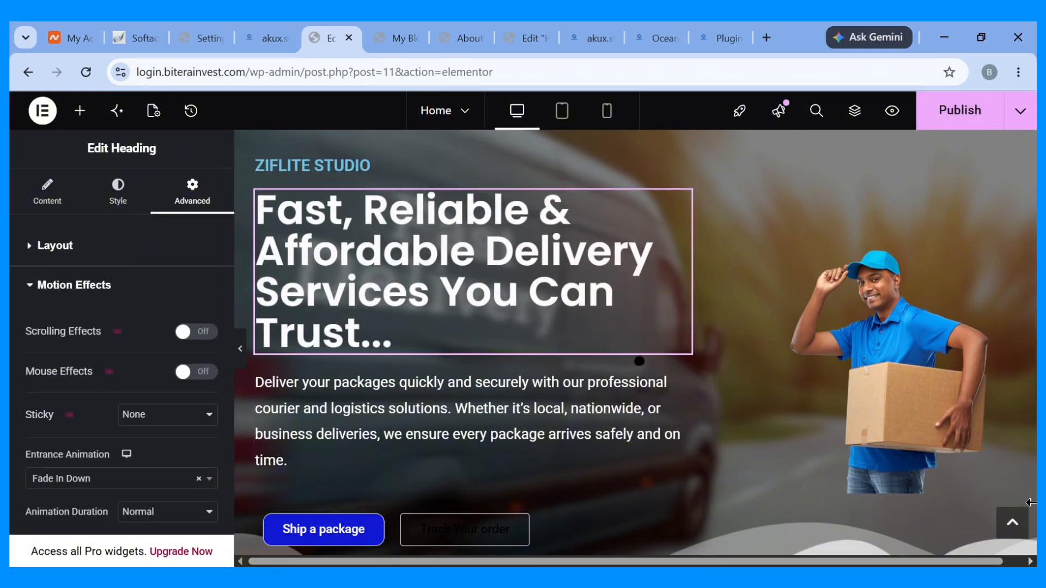
Look over the hero heading's Motion Effects settings and open its Transform settings.
scroll(568, 425, down, 4)
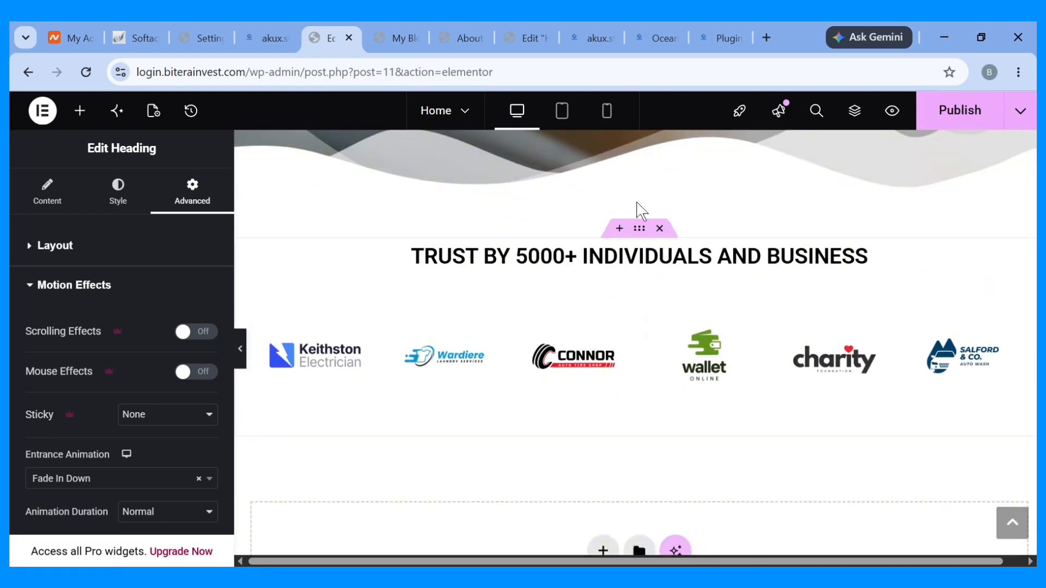
scroll(463, 294, up, 4)
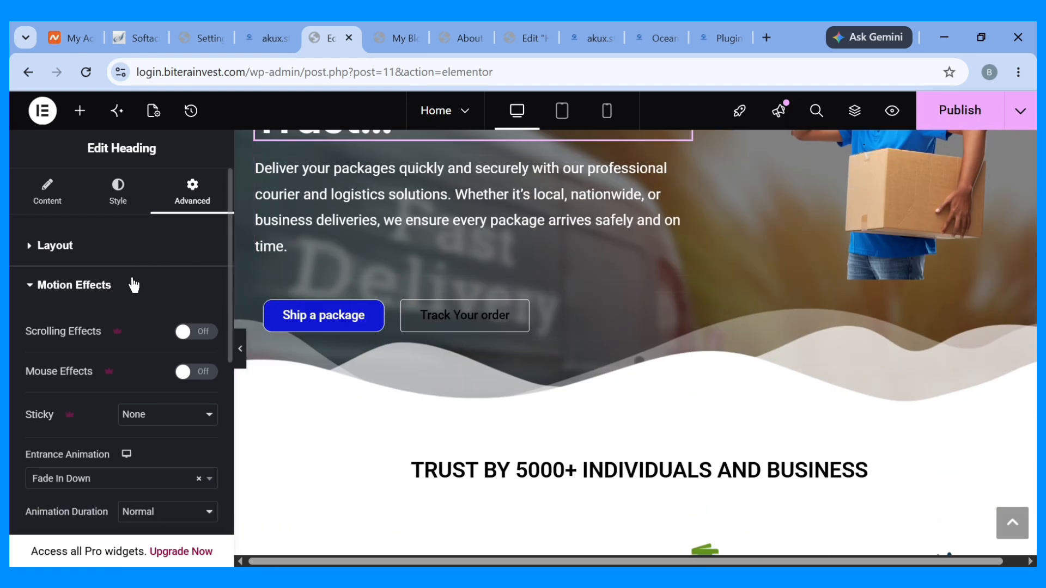
scroll(58, 321, down, 2)
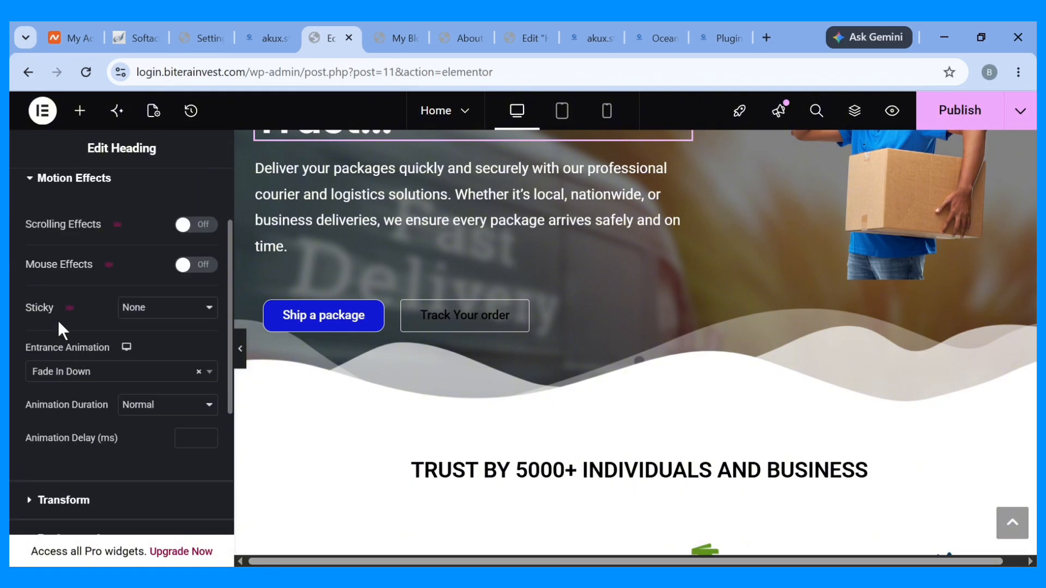
scroll(132, 306, up, 2)
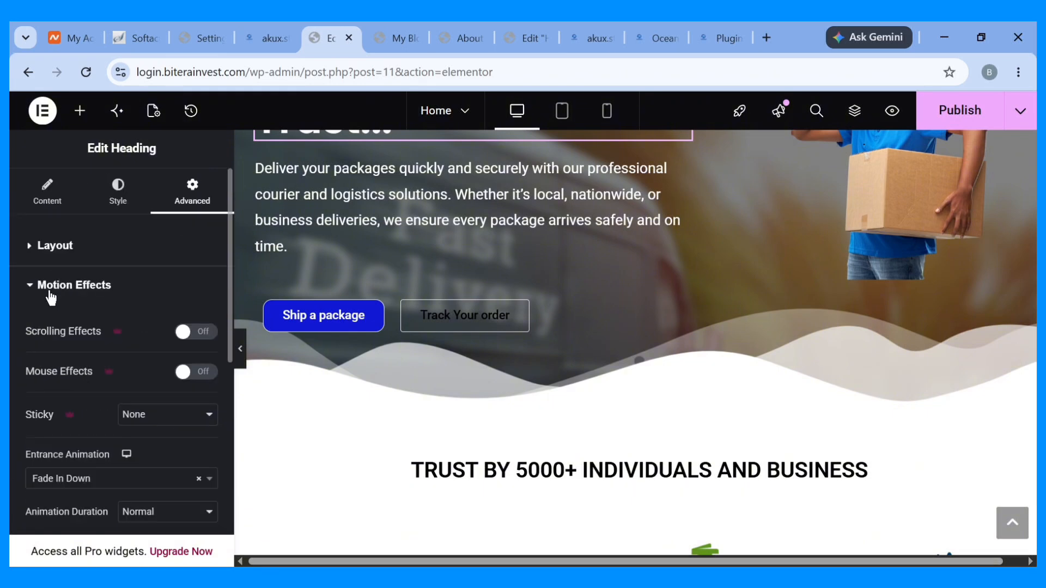
click(26, 288)
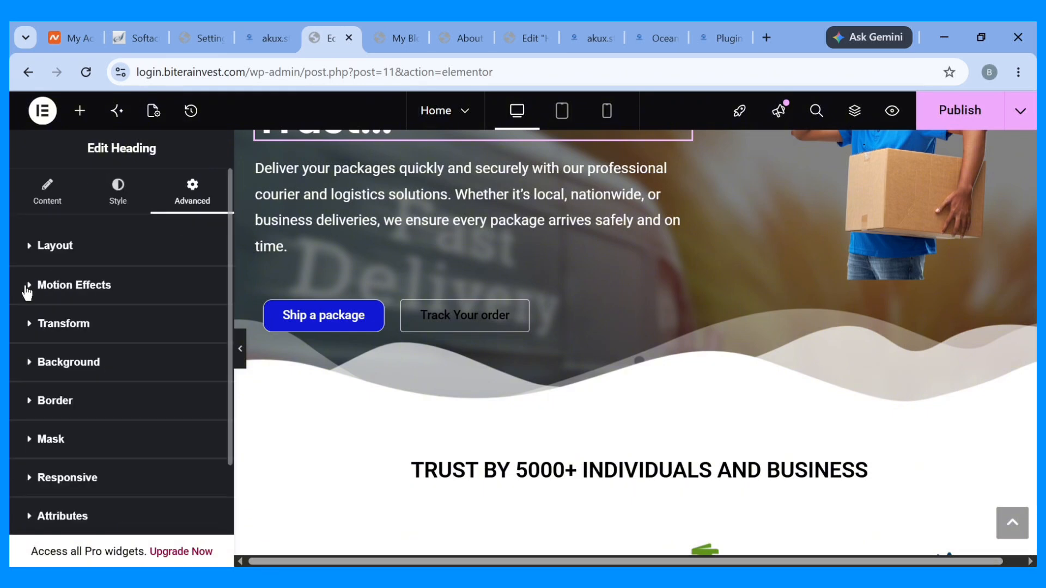
click(40, 327)
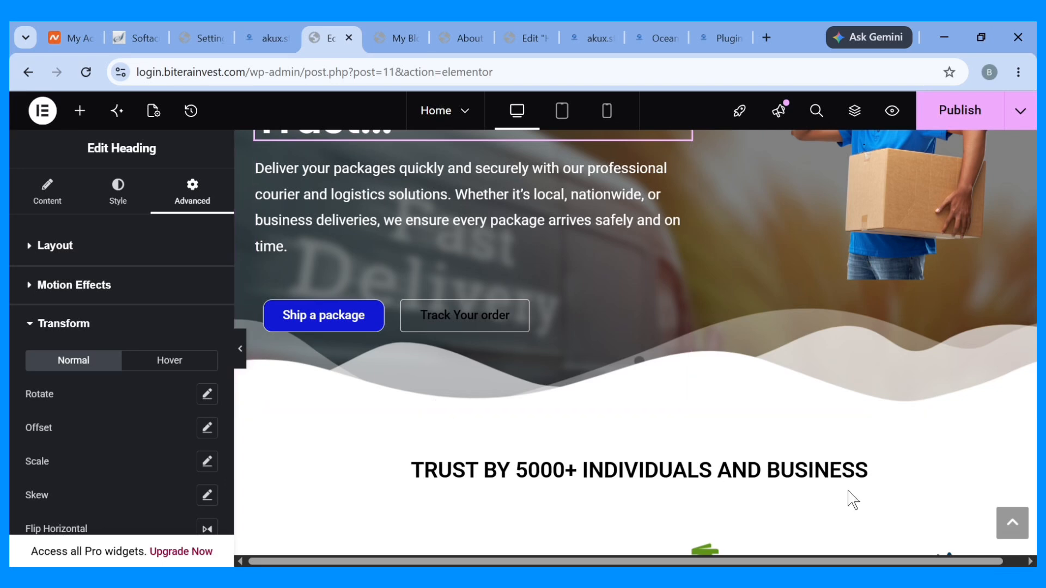
Try a horizontal transform offset of 96 px on the hero's delivery man image, and reset it.
scroll(889, 480, up, 4)
click(914, 360)
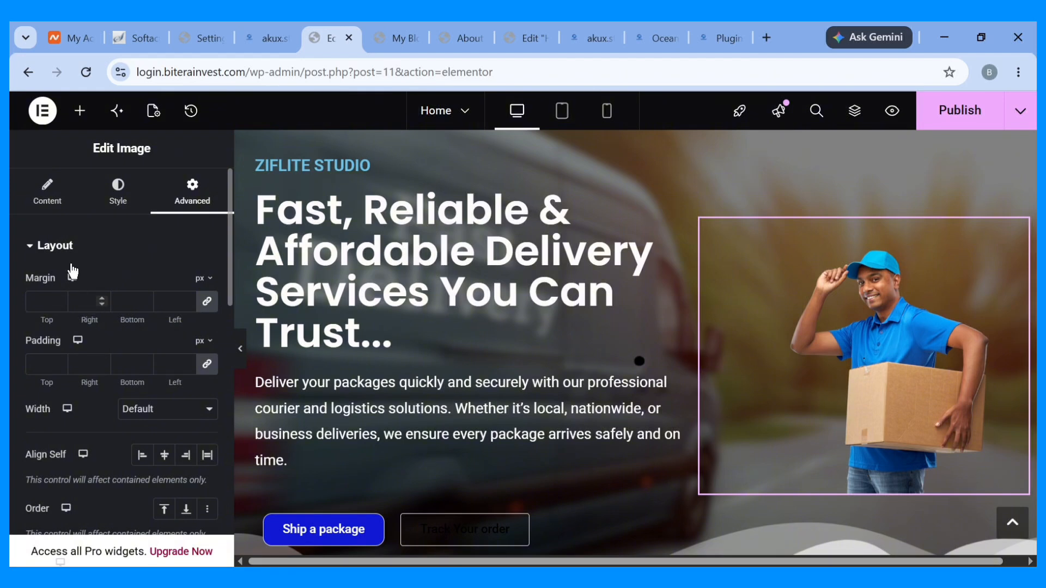
click(36, 255)
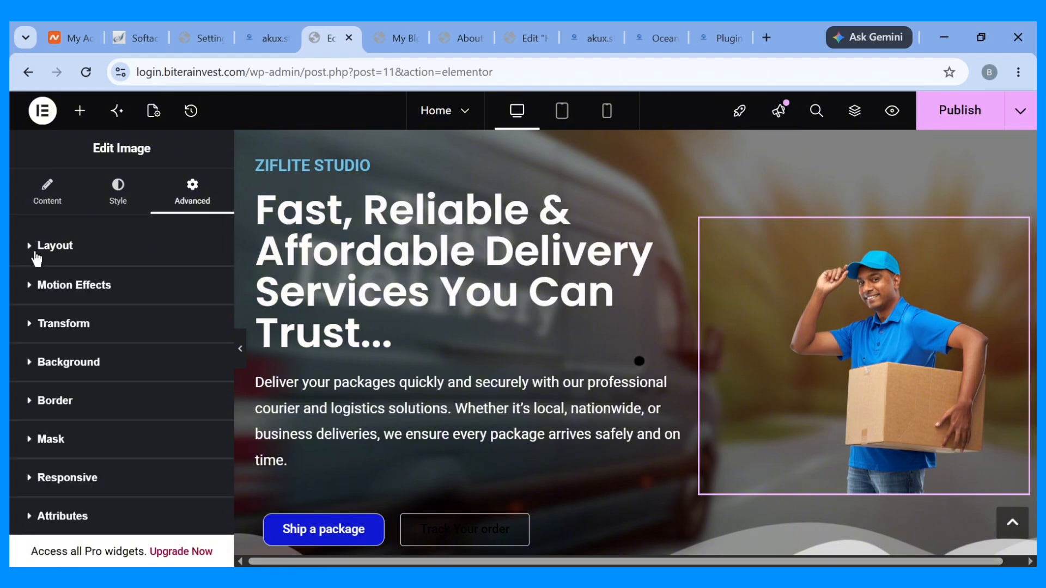
click(28, 327)
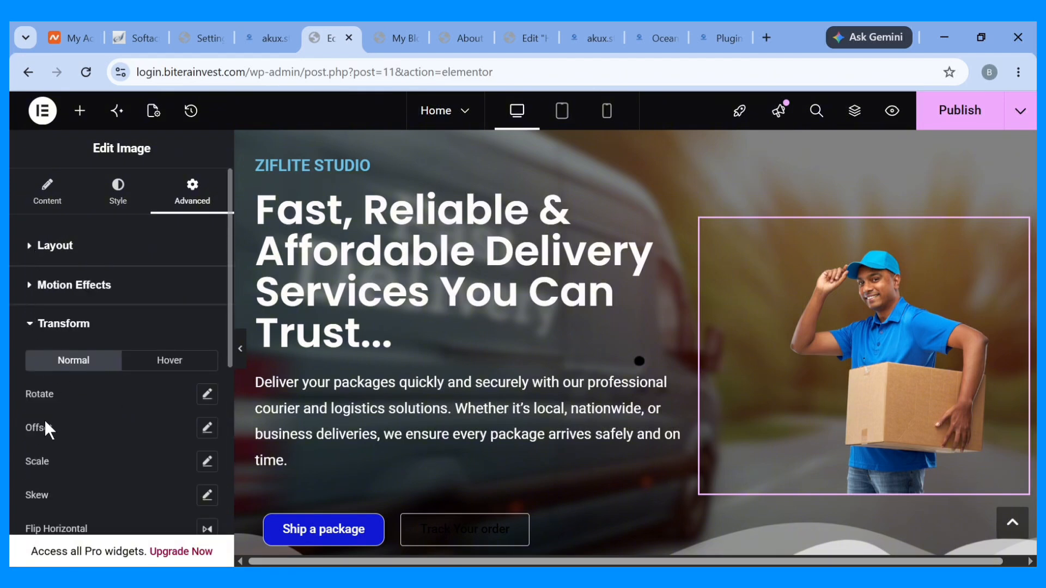
click(207, 431)
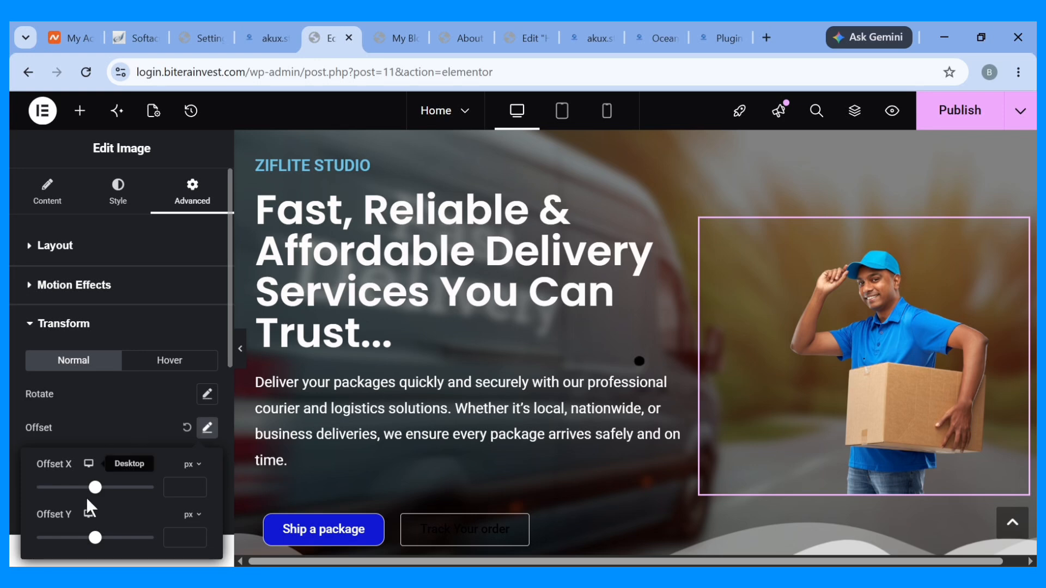
mouse_move(94, 487)
mouse_down()
mouse_move(63, 484)
mouse_move(103, 487)
mouse_up()
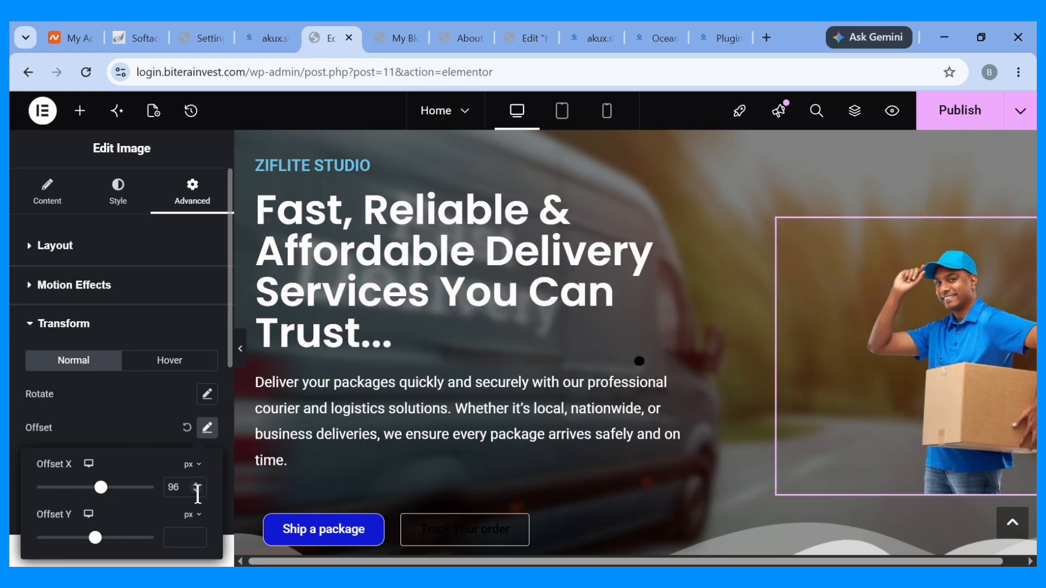
click(188, 427)
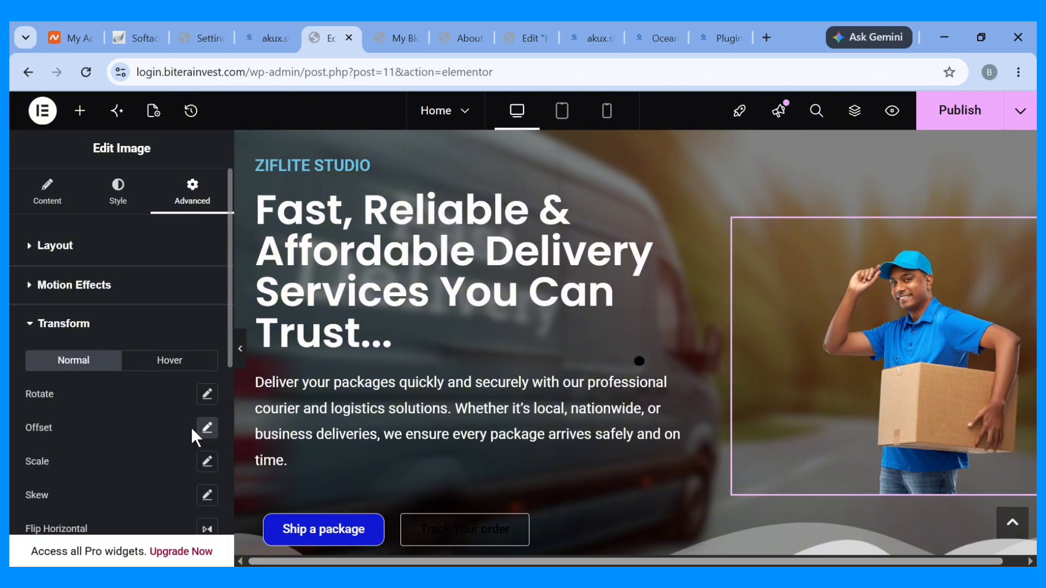
Publish the home page and examine the hero section of the akux.store reference page.
scroll(832, 486, down, 4)
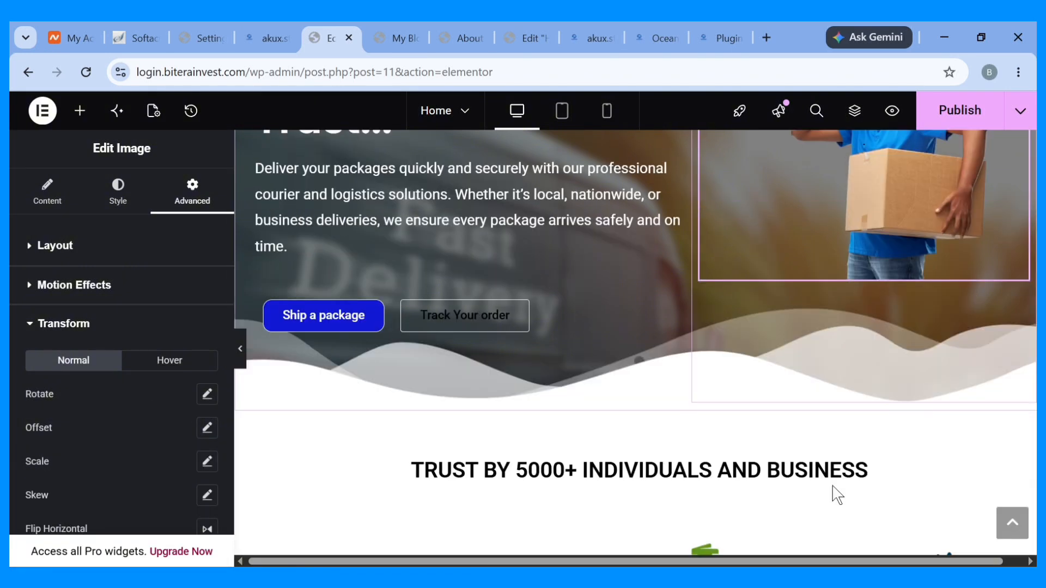
click(953, 109)
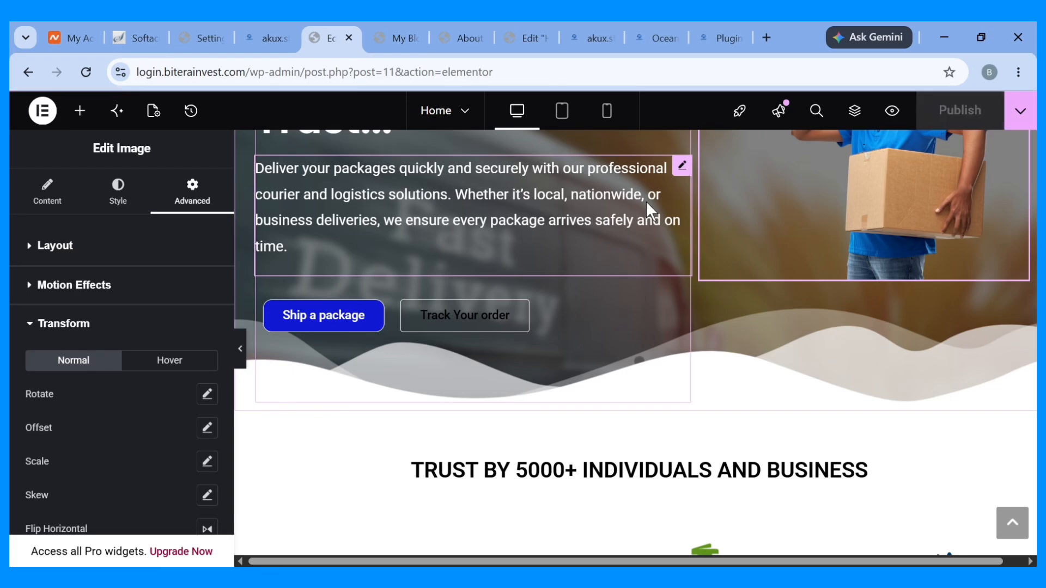
scroll(615, 248, up, 2)
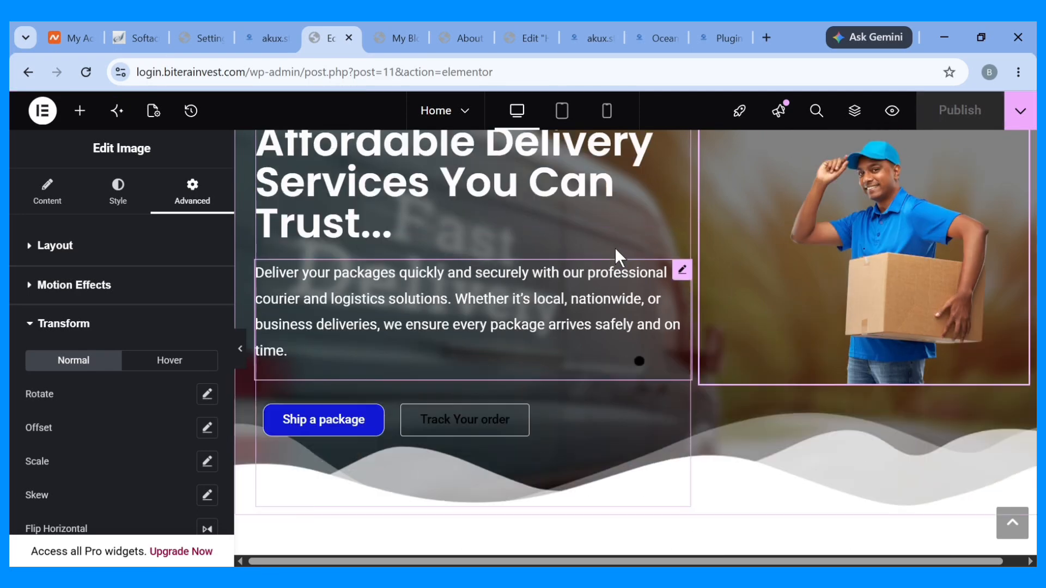
scroll(615, 248, up, 6)
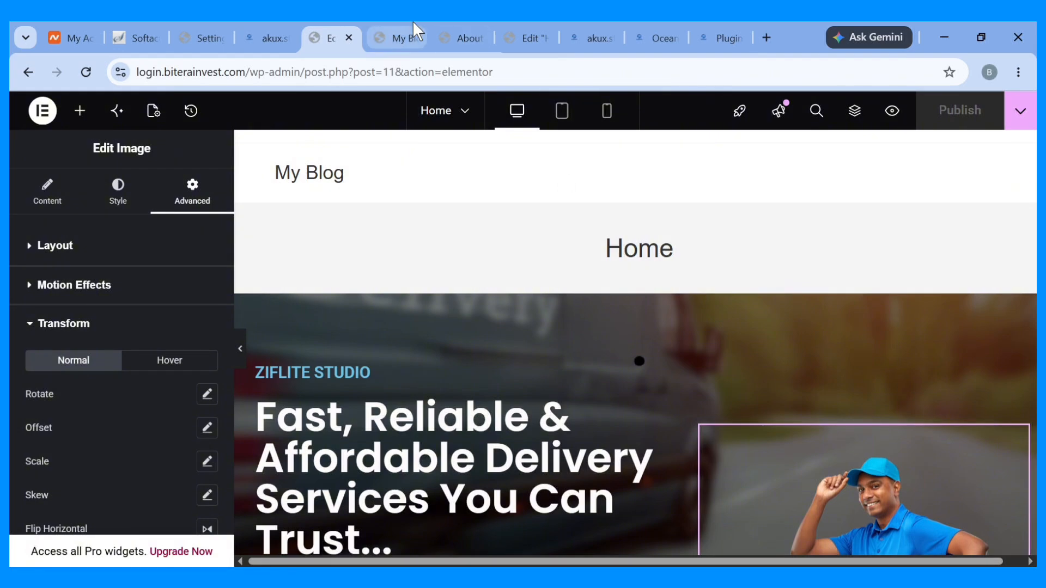
click(280, 22)
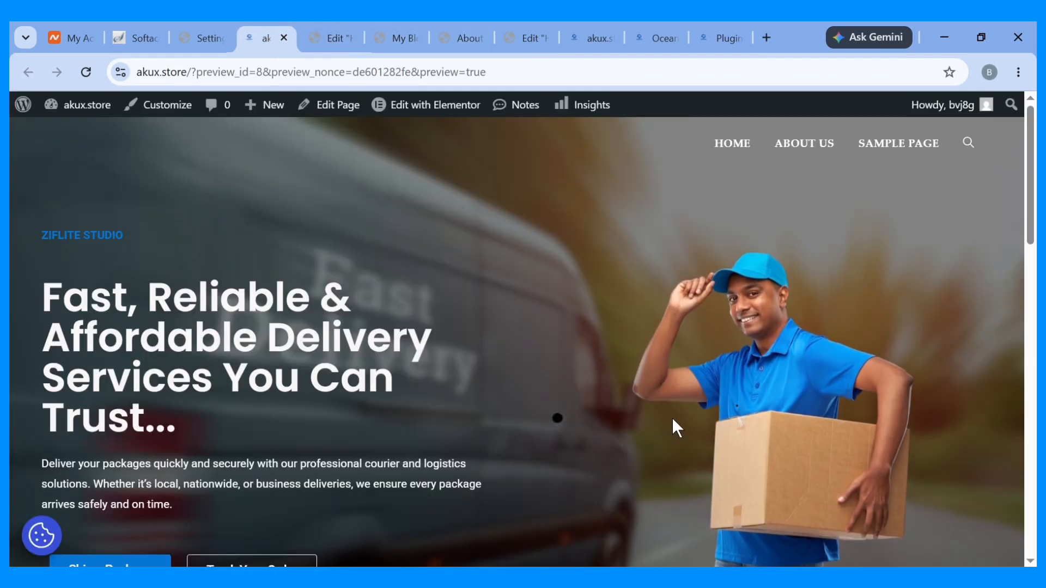
scroll(619, 370, down, 4)
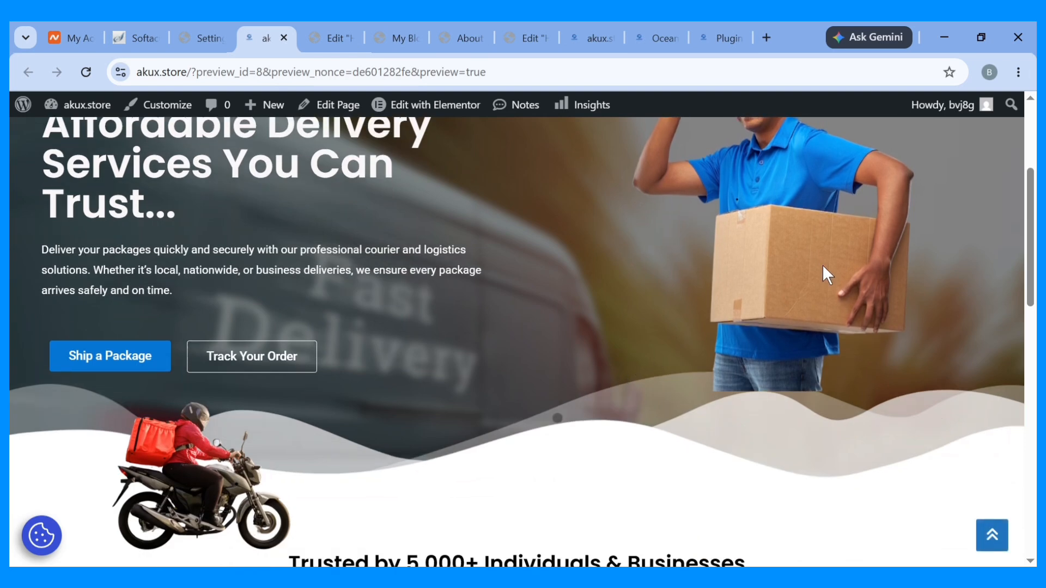
Return to the home page in the Elementor editor and open the Custom CSS settings of the hero's delivery man image.
scroll(823, 266, up, 2)
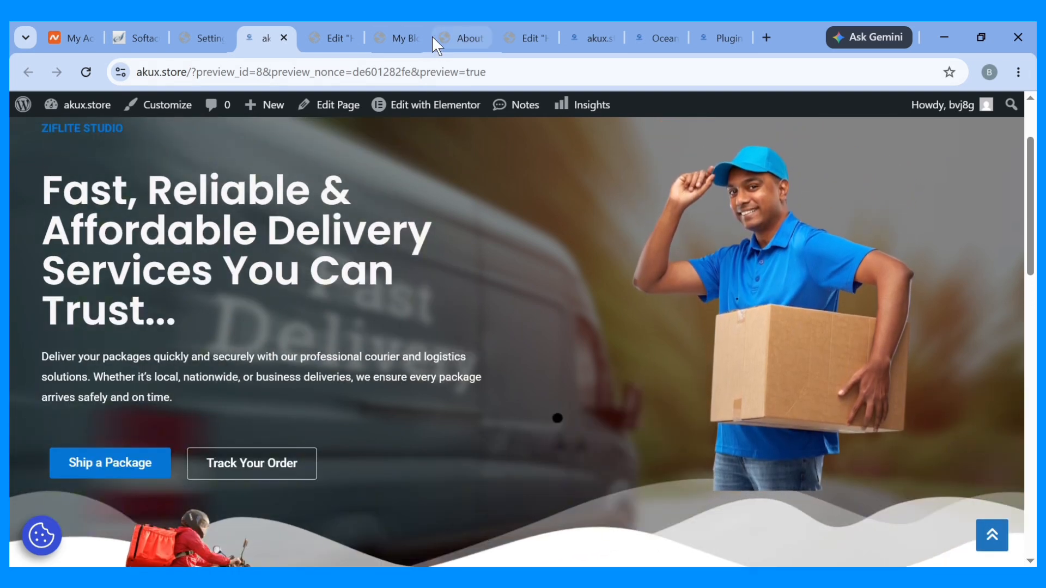
click(339, 27)
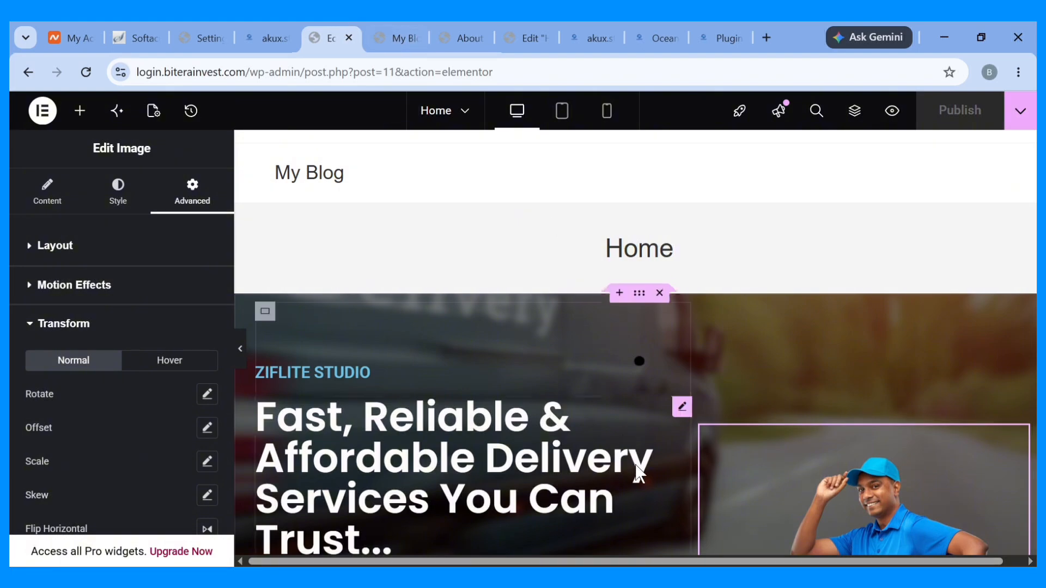
scroll(670, 436, down, 4)
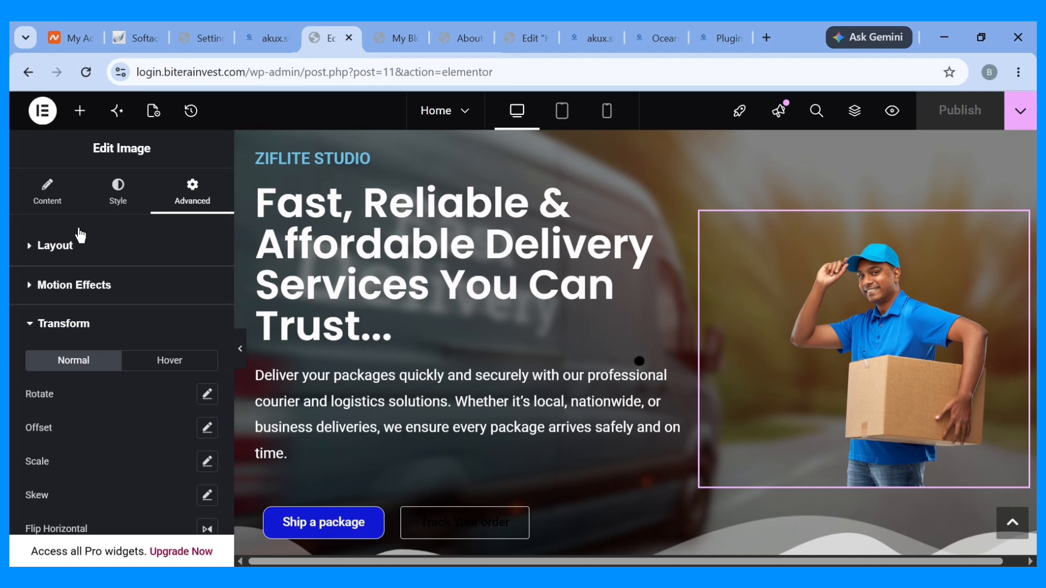
click(31, 325)
scroll(32, 335, down, 3)
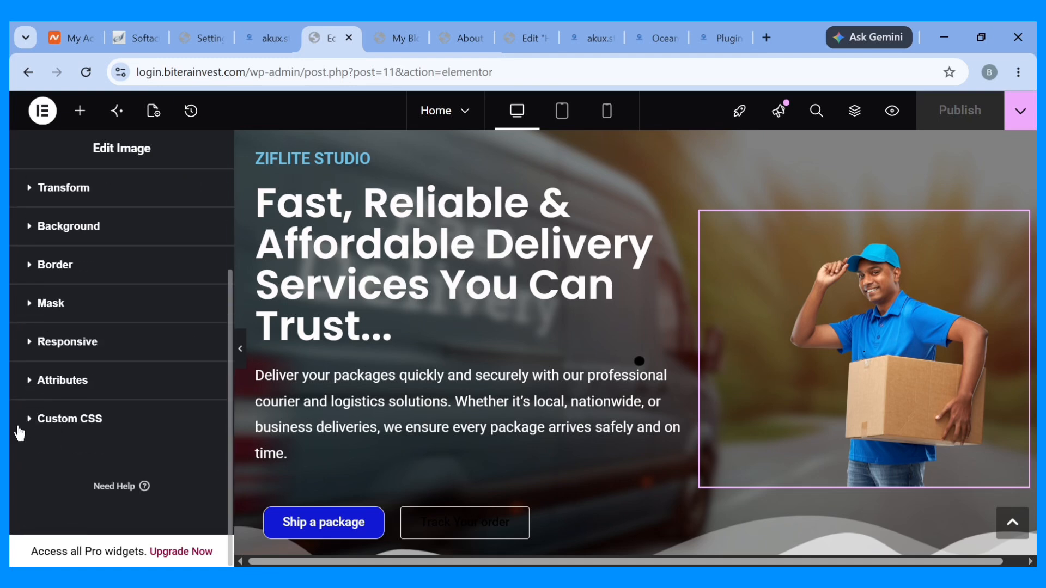
scroll(29, 424, up, 3)
scroll(33, 414, down, 5)
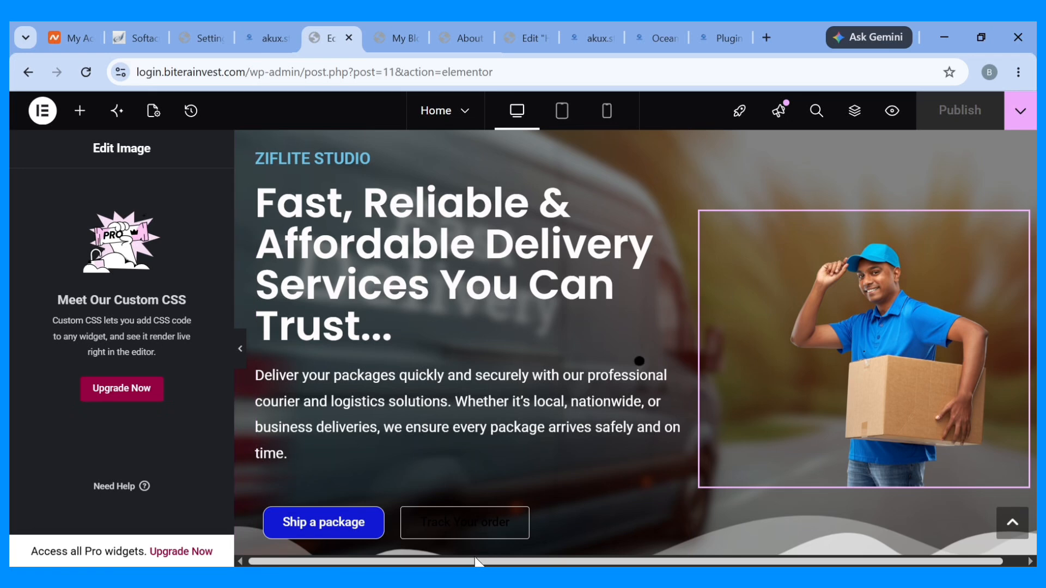
Switch to the Claude chat, read the bikeExit CSS animation code with its explanation, and return to the Elementor editor.
mouse_move(460, 578)
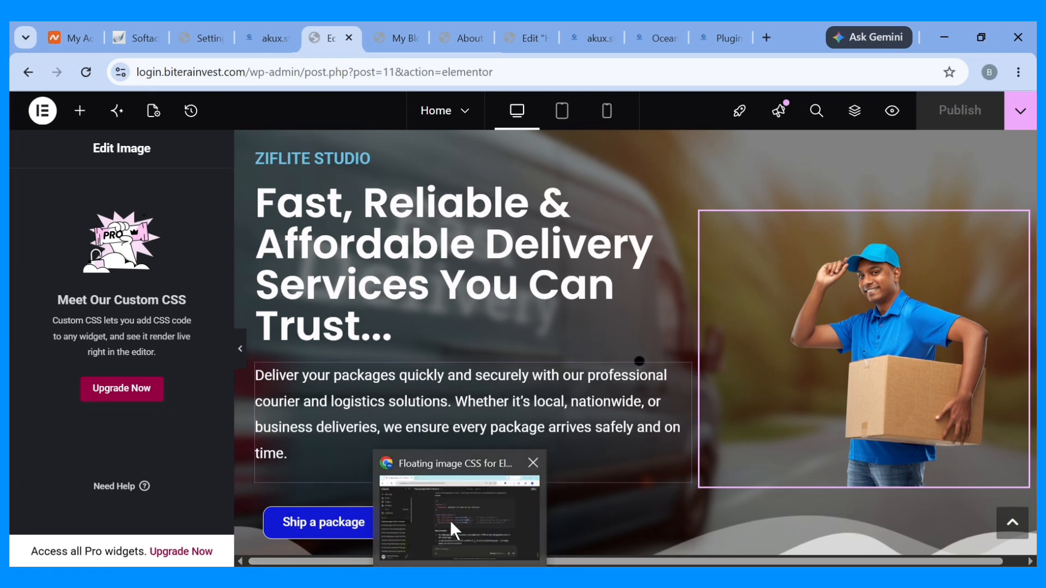
click(381, 561)
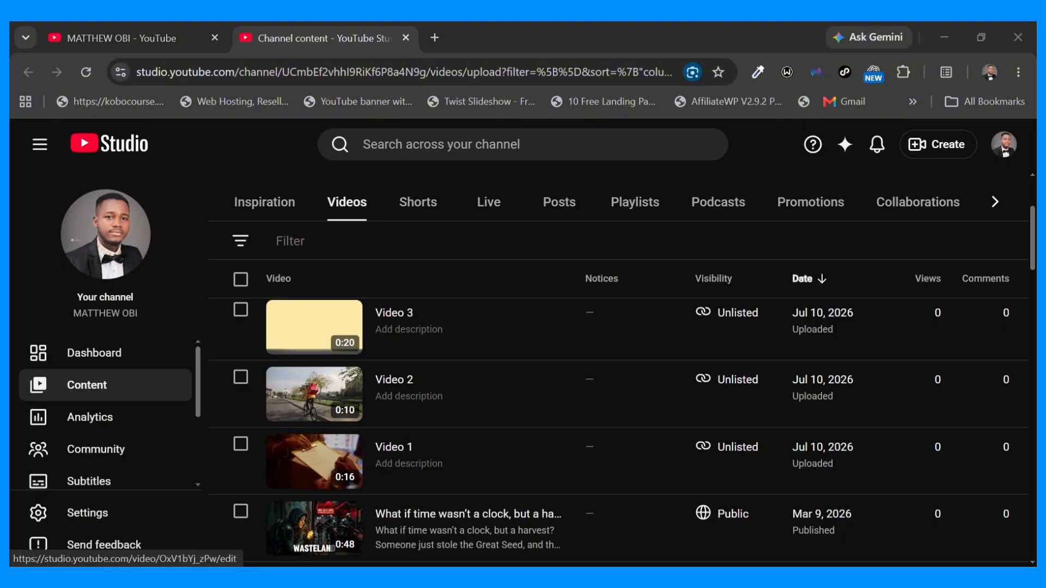
key(alt+Tab)
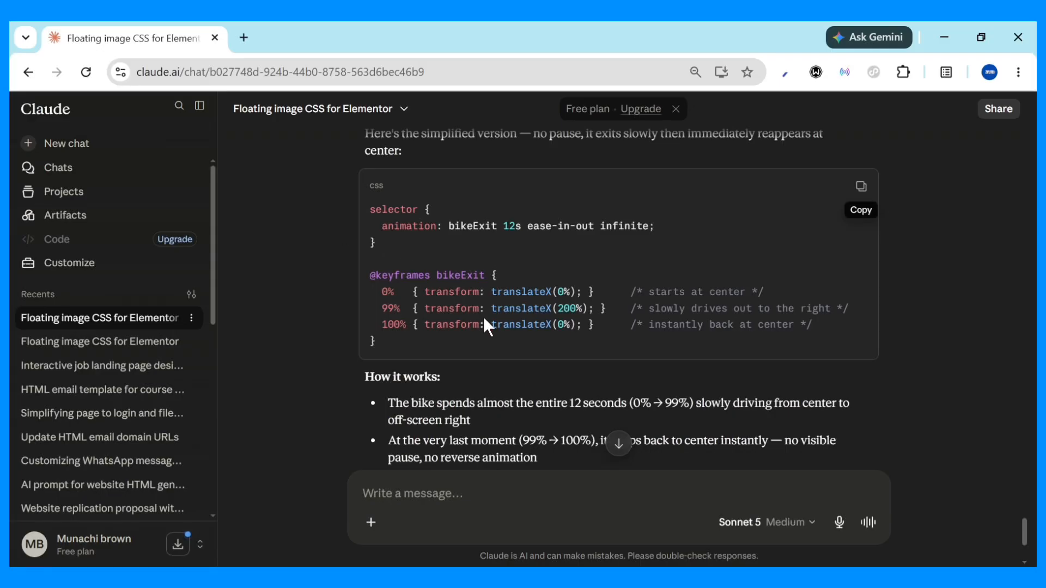
scroll(484, 321, up, 2)
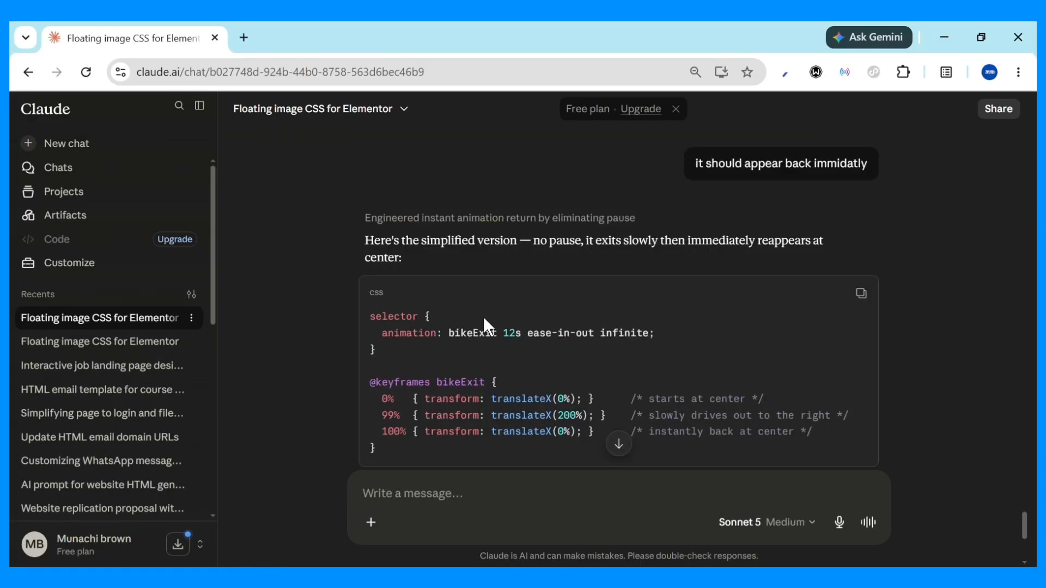
scroll(484, 316, down, 4)
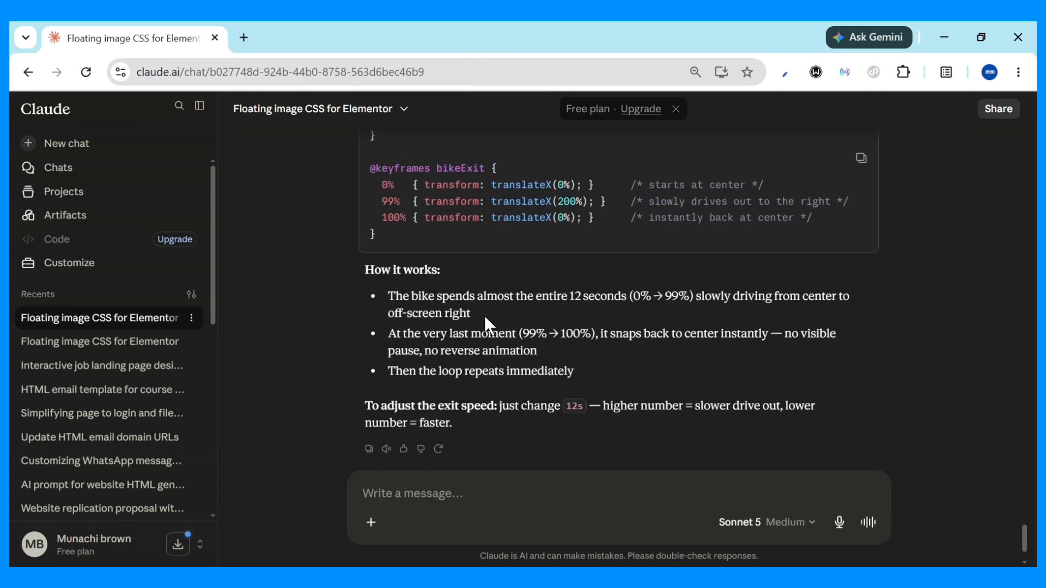
scroll(485, 315, up, 2)
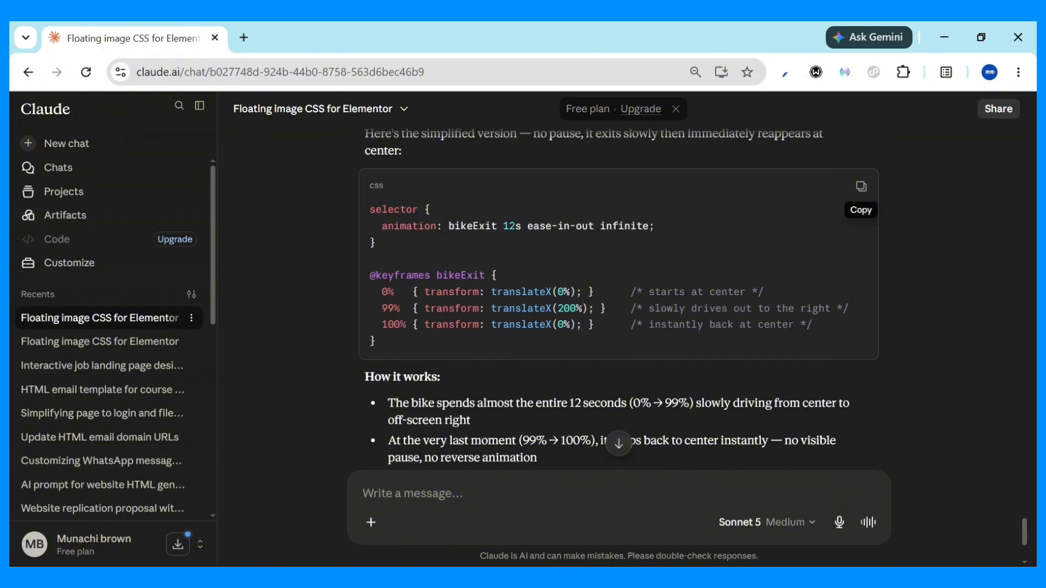
key(alt+Tab)
Compare the header area and sections of the home page in the editor with those of the akux.store reference page.
scroll(643, 448, up, 4)
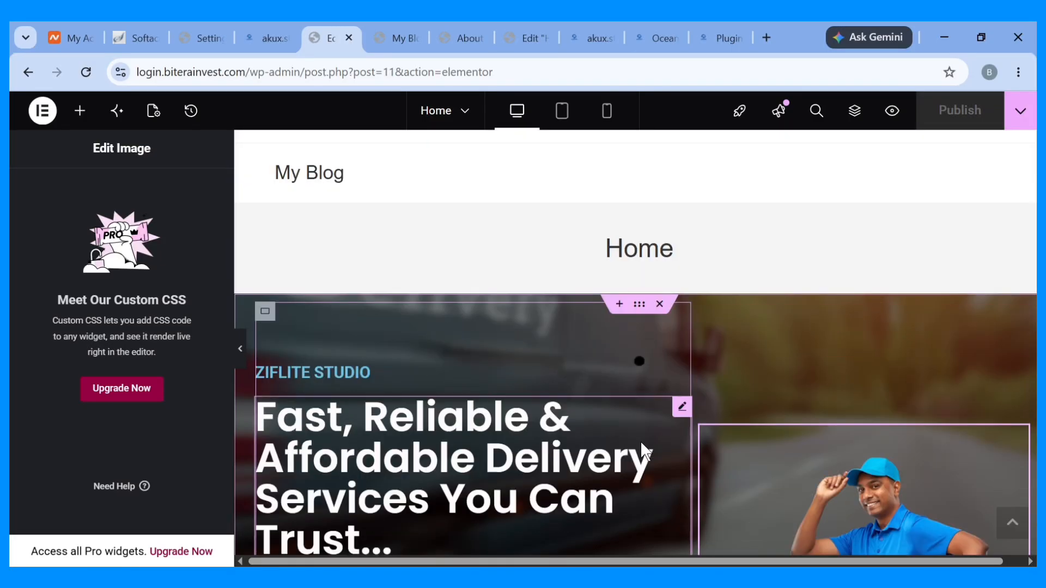
scroll(639, 440, down, 8)
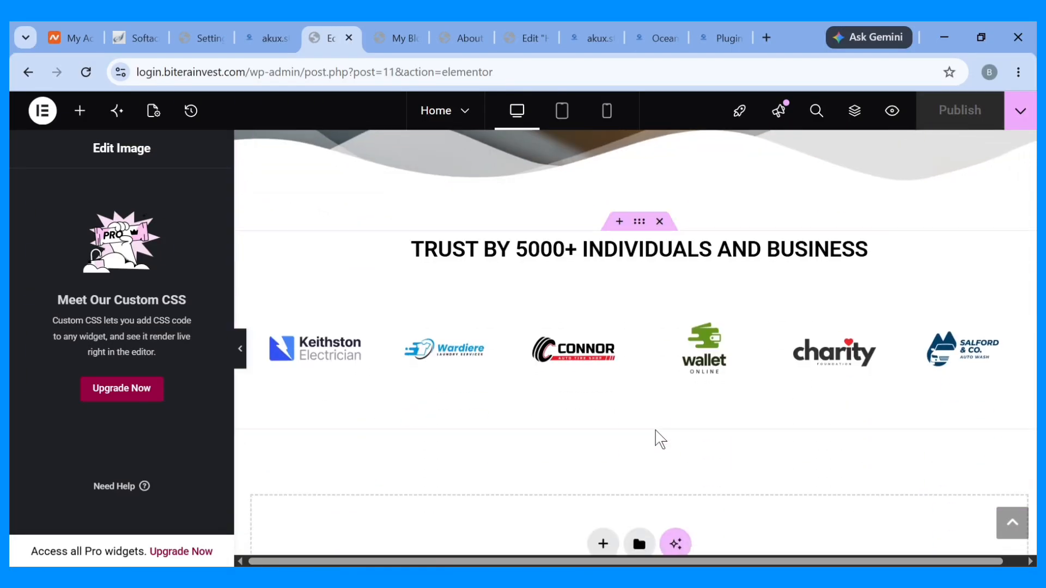
scroll(655, 429, up, 10)
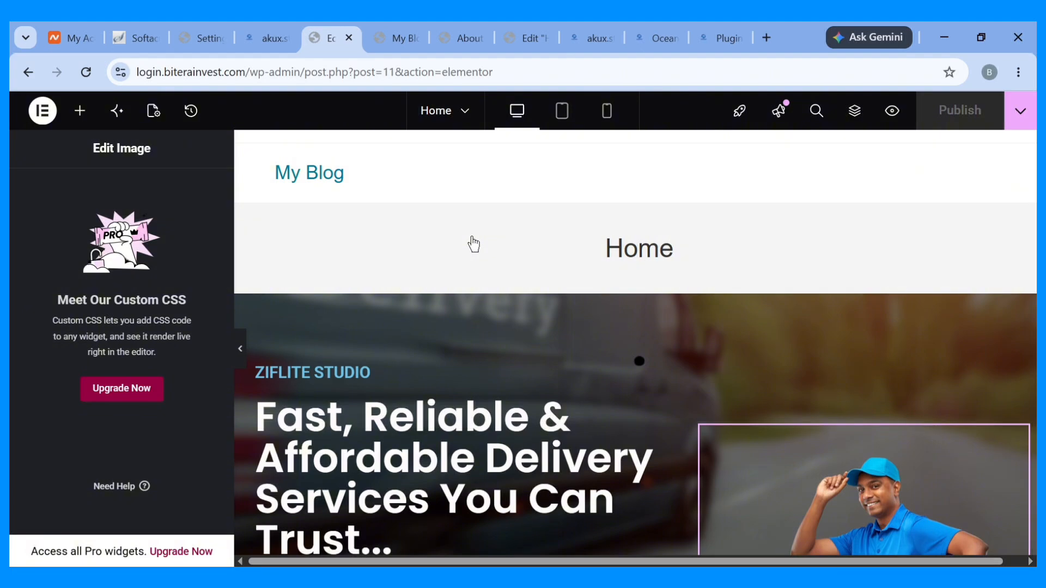
scroll(473, 245, down, 6)
click(294, 29)
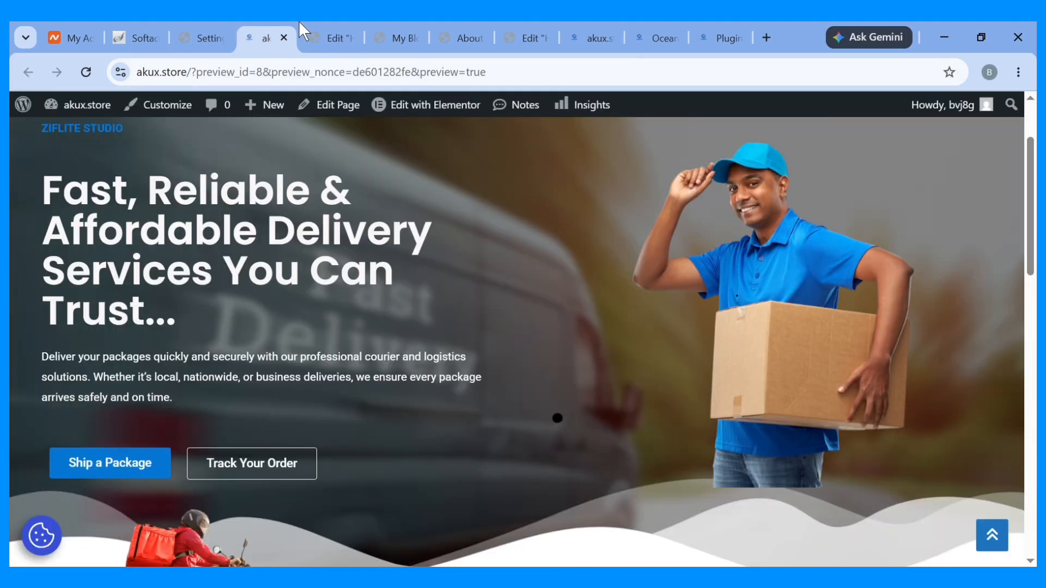
scroll(336, 413, up, 2)
scroll(355, 380, down, 10)
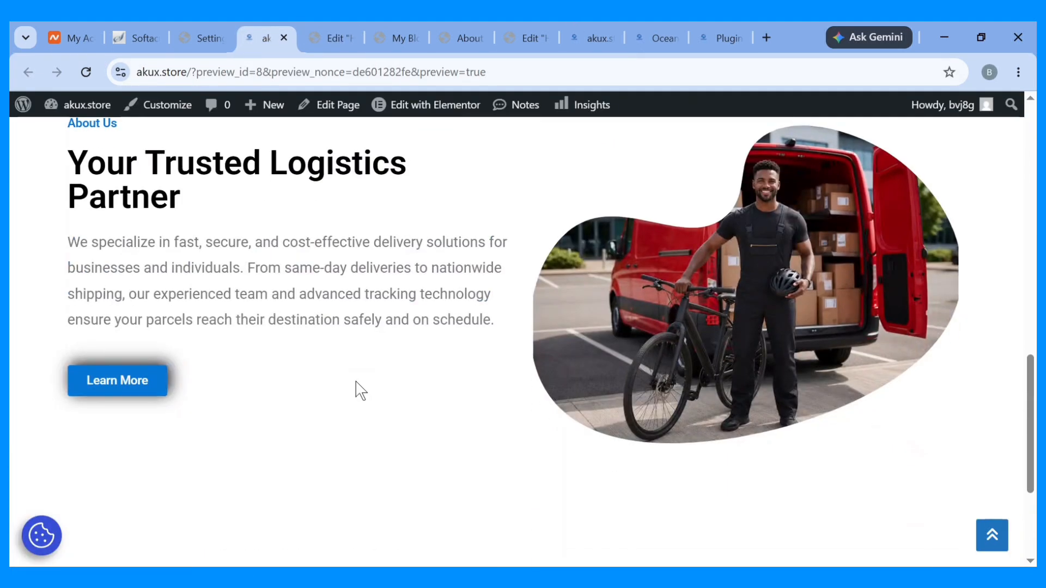
scroll(356, 381, up, 10)
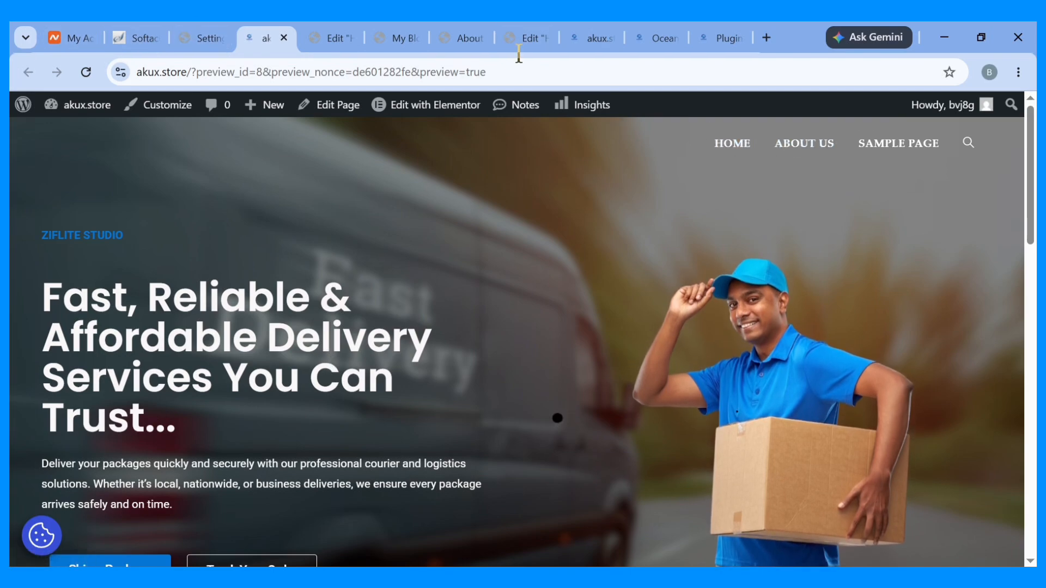
scroll(544, 431, down, 15)
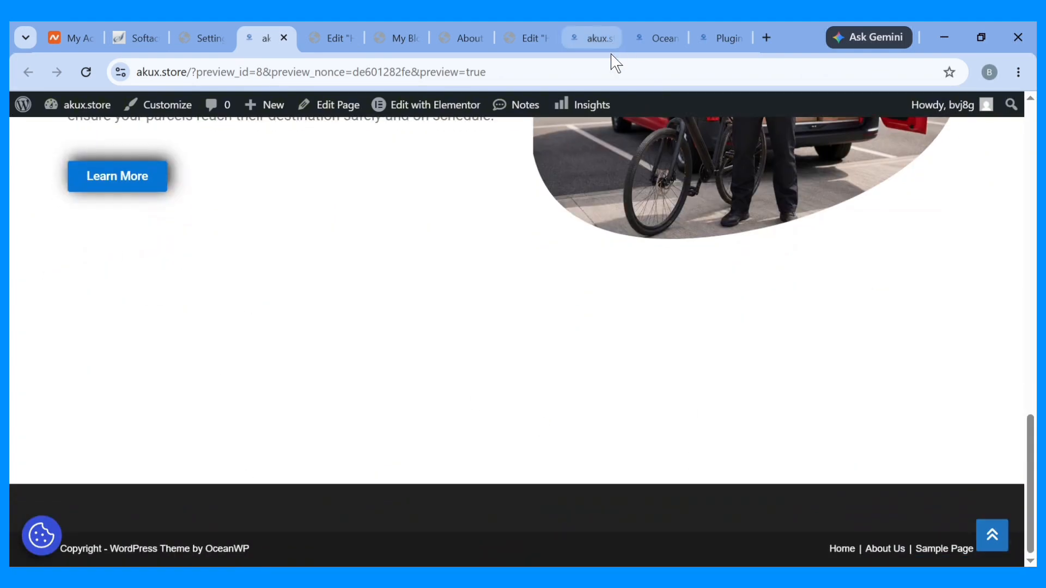
scroll(341, 294, up, 15)
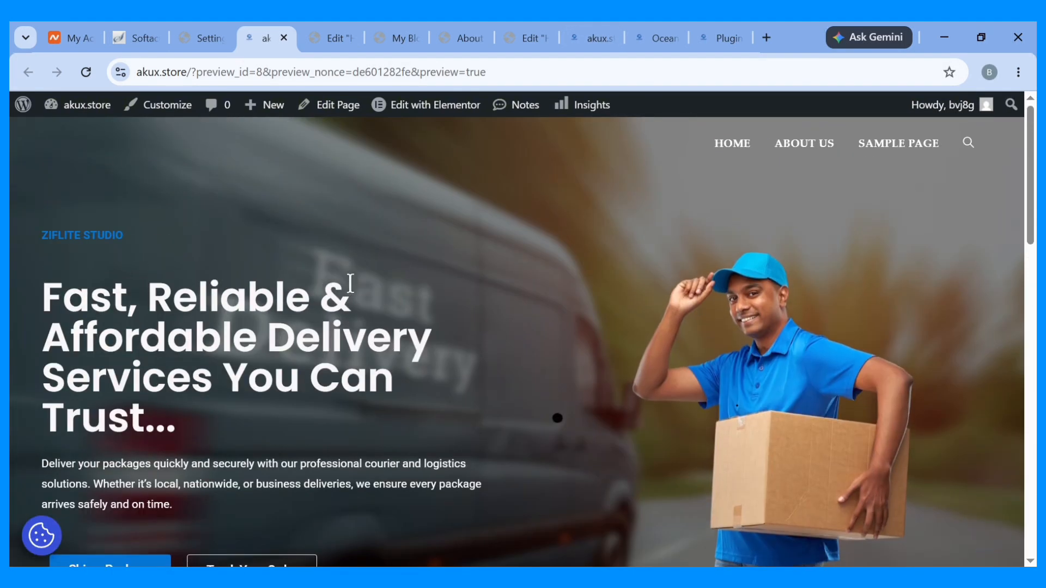
Open the theme Customizer from the home page preview and disable the page title for Pages & Special Pages.
click(404, 34)
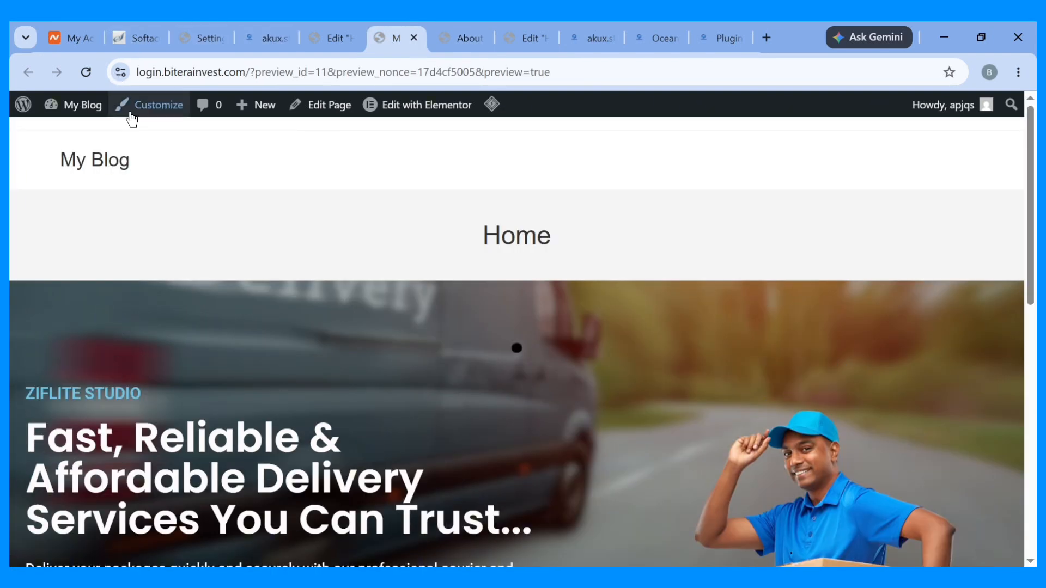
click(156, 121)
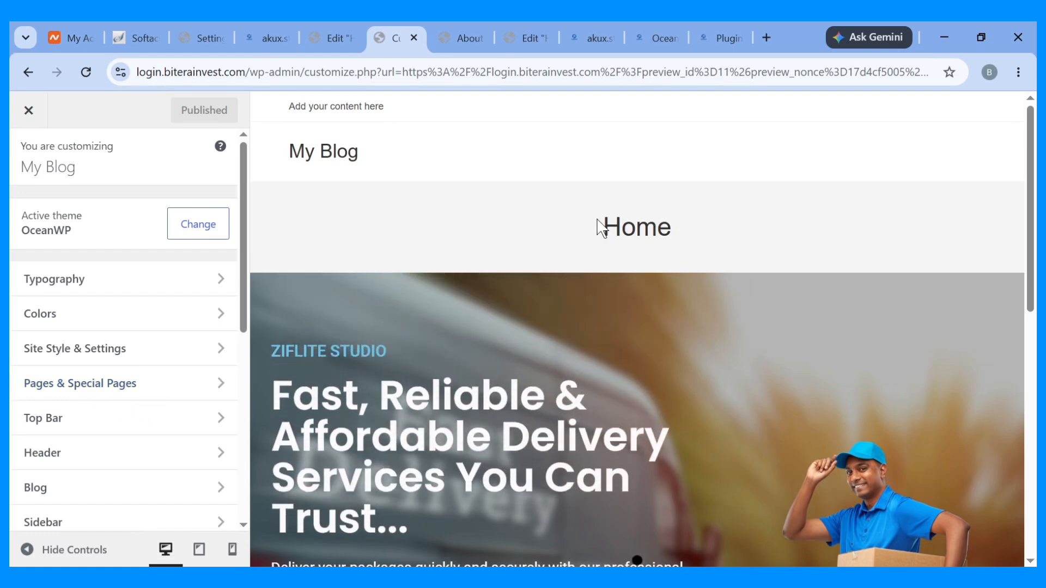
click(134, 388)
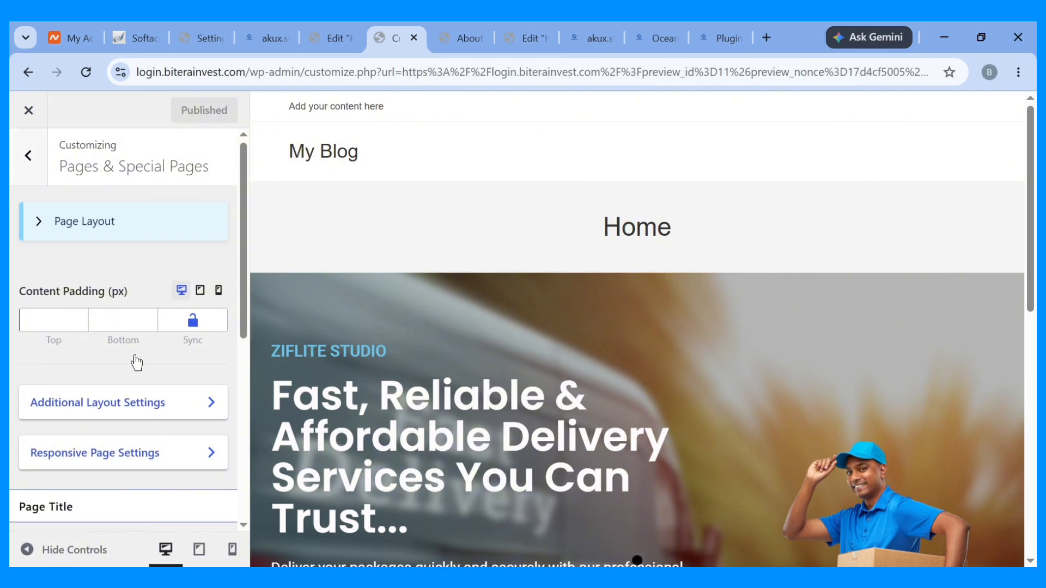
scroll(136, 363, down, 4)
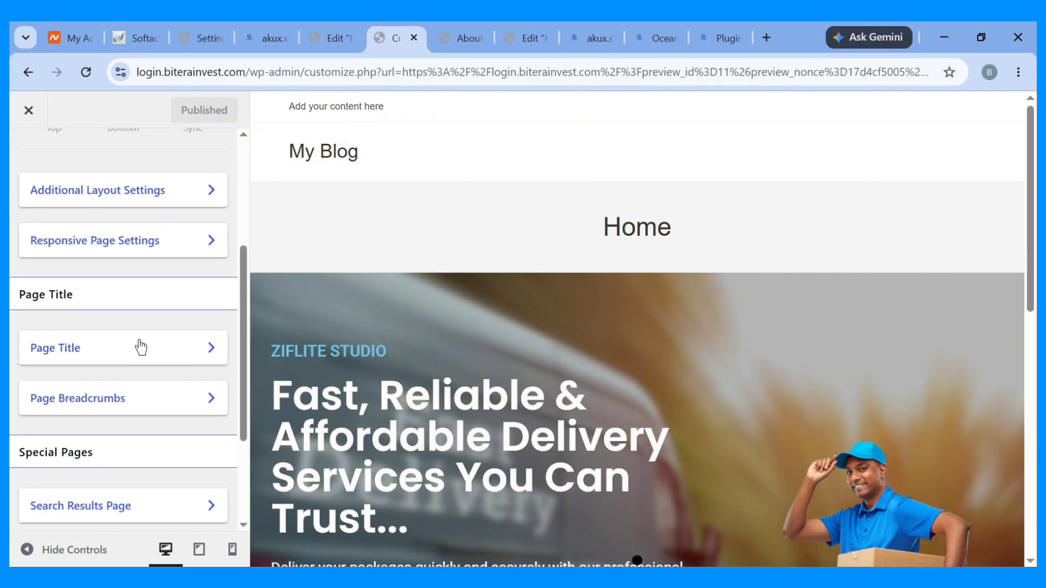
click(140, 347)
scroll(179, 397, down, 3)
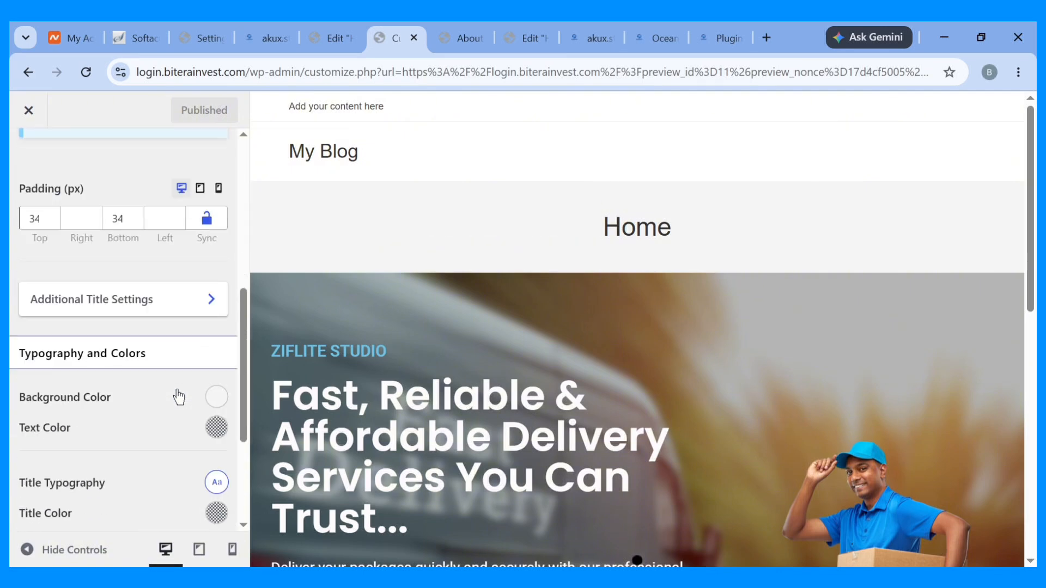
scroll(178, 395, up, 3)
scroll(177, 388, up, 4)
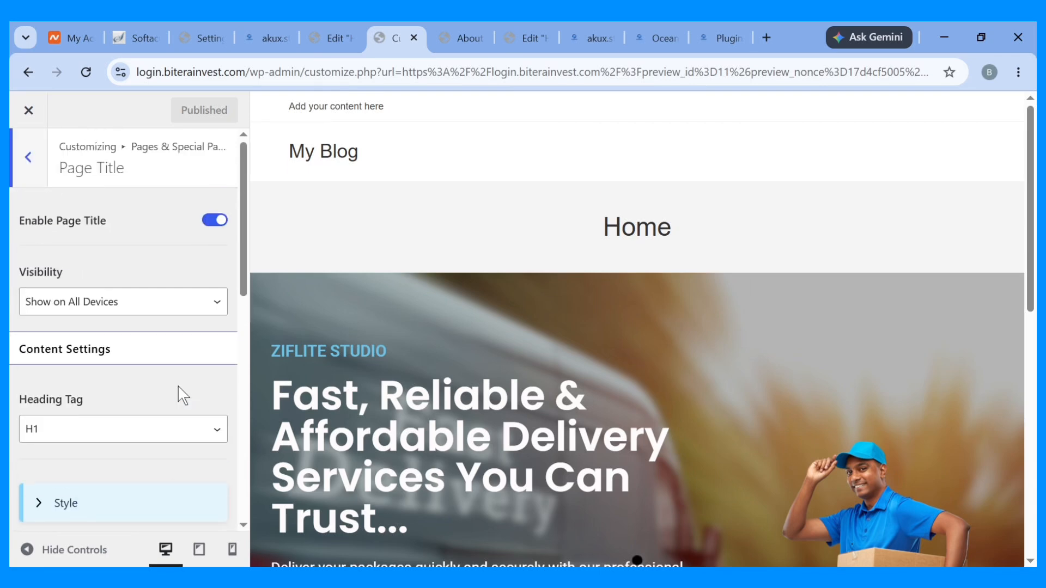
click(219, 222)
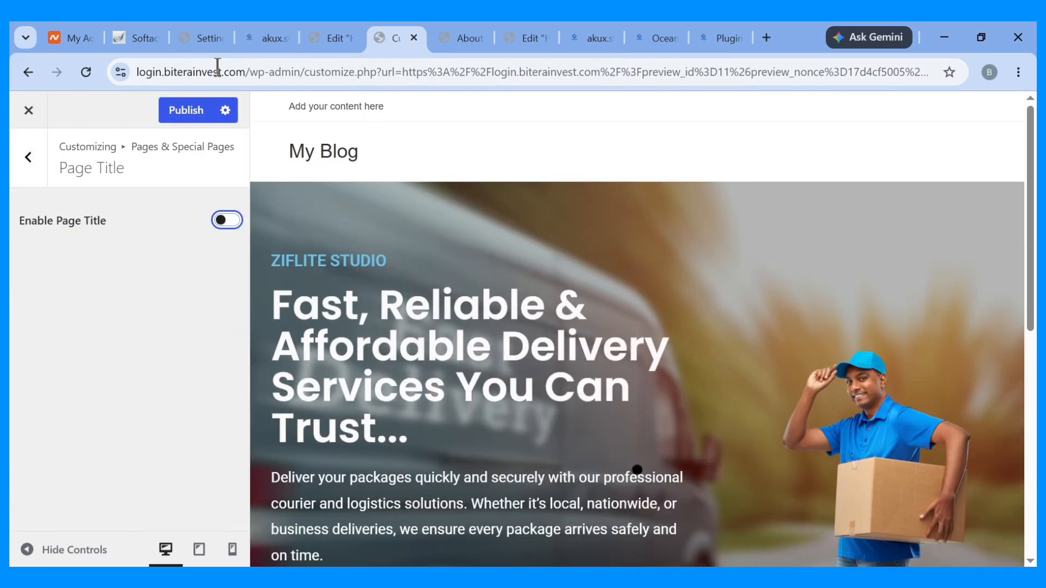
Open the header's General settings in the Customizer and publish the page title change.
click(33, 158)
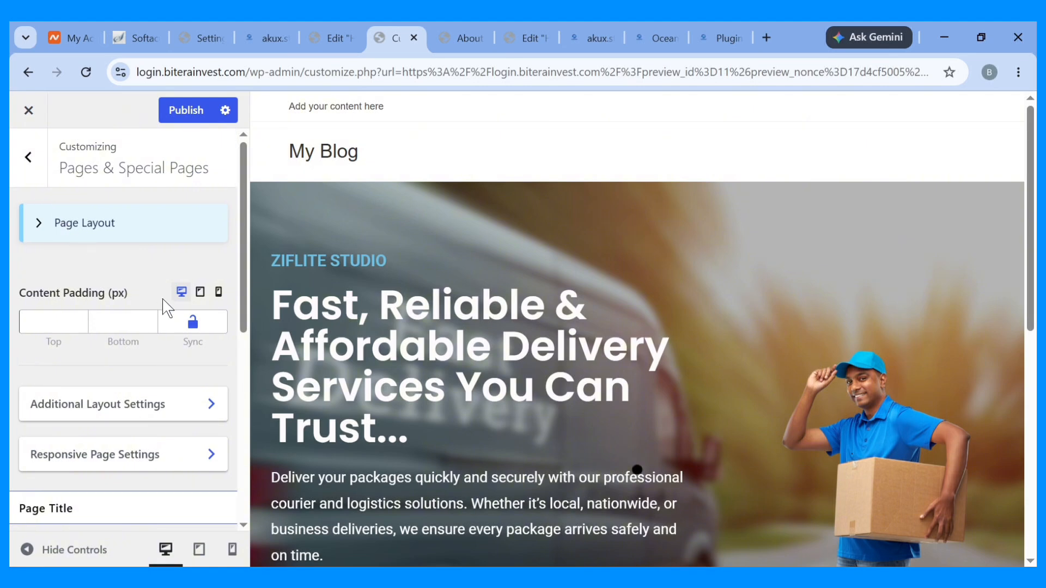
scroll(168, 308, down, 4)
scroll(328, 177, up, 4)
key(Escape)
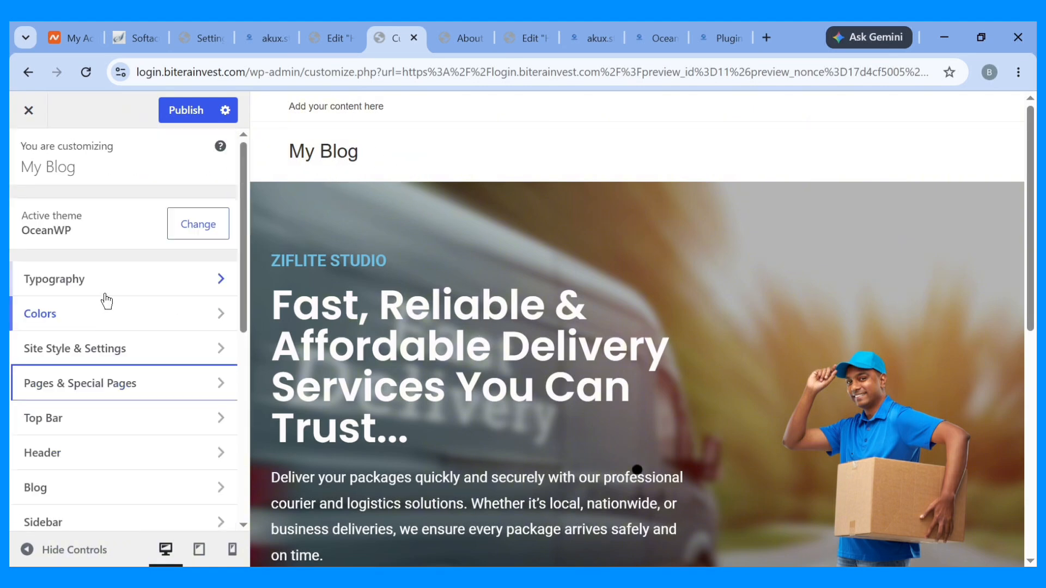
scroll(112, 395, down, 2)
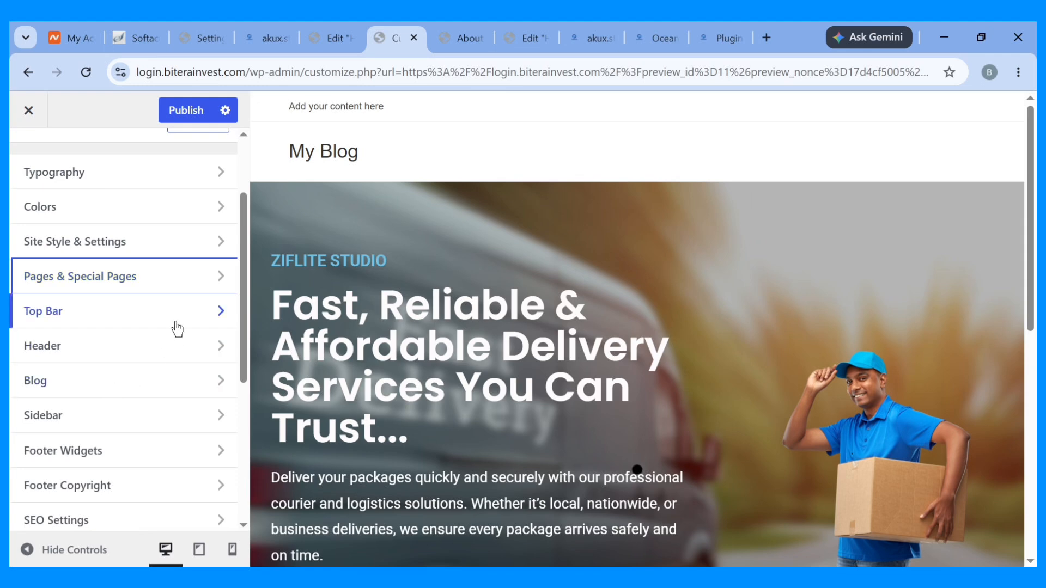
click(130, 345)
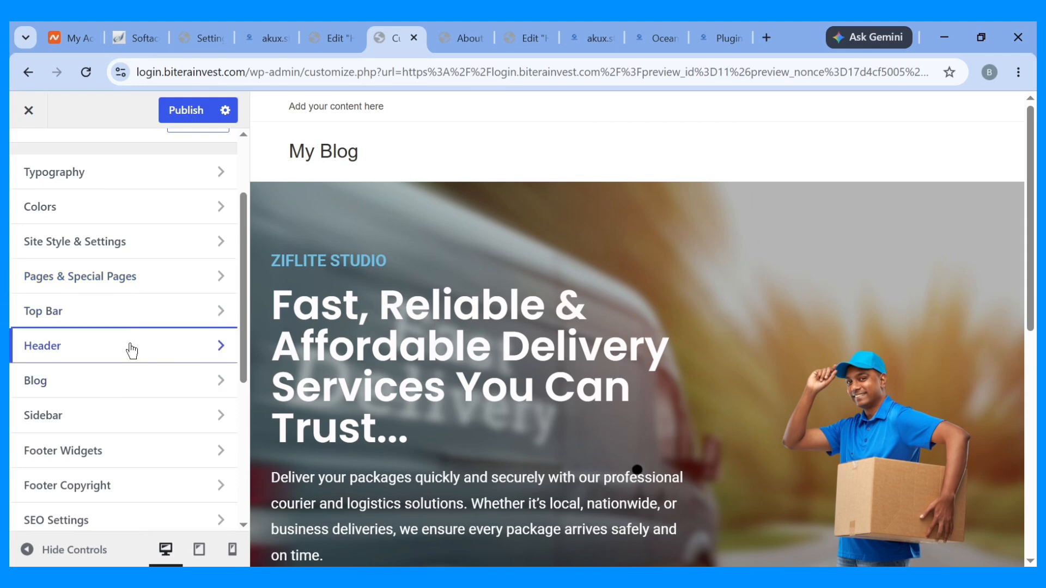
scroll(177, 249, up, 2)
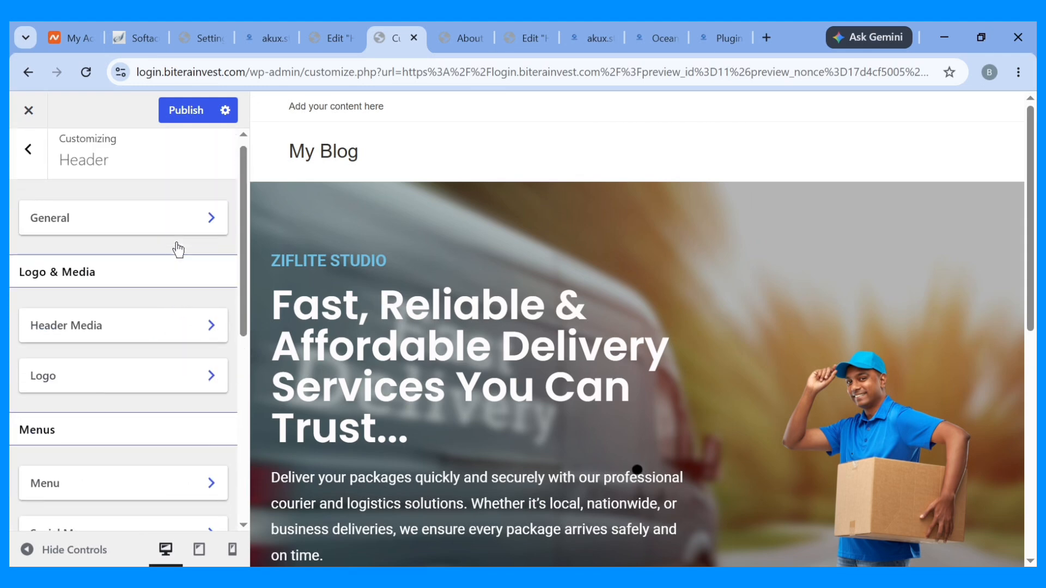
click(183, 231)
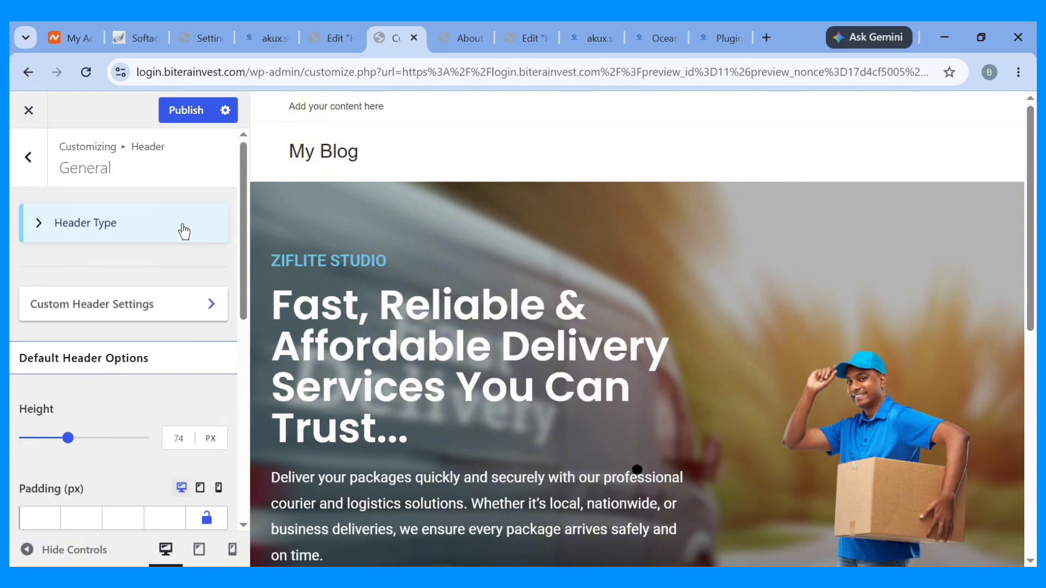
Check the About Us page in its own browser tab, and open the Custom Header Settings in the Customizer.
key(ctrl+Tab)
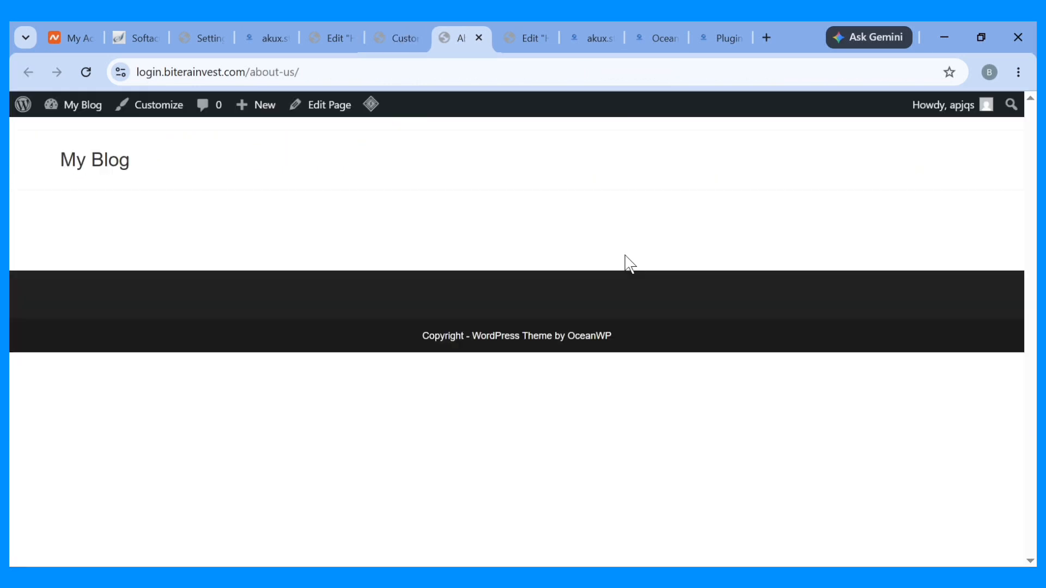
click(378, 25)
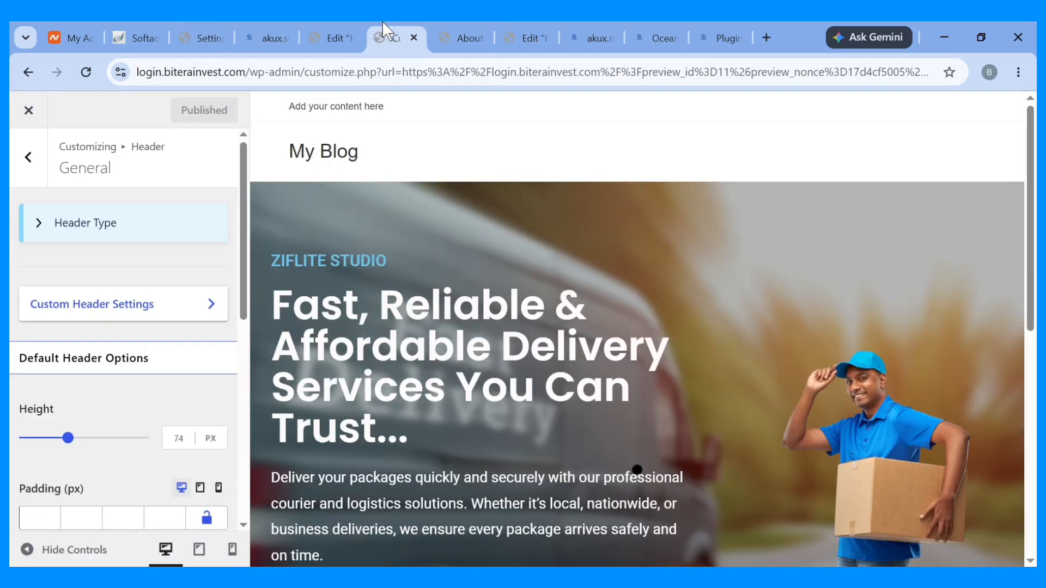
click(134, 309)
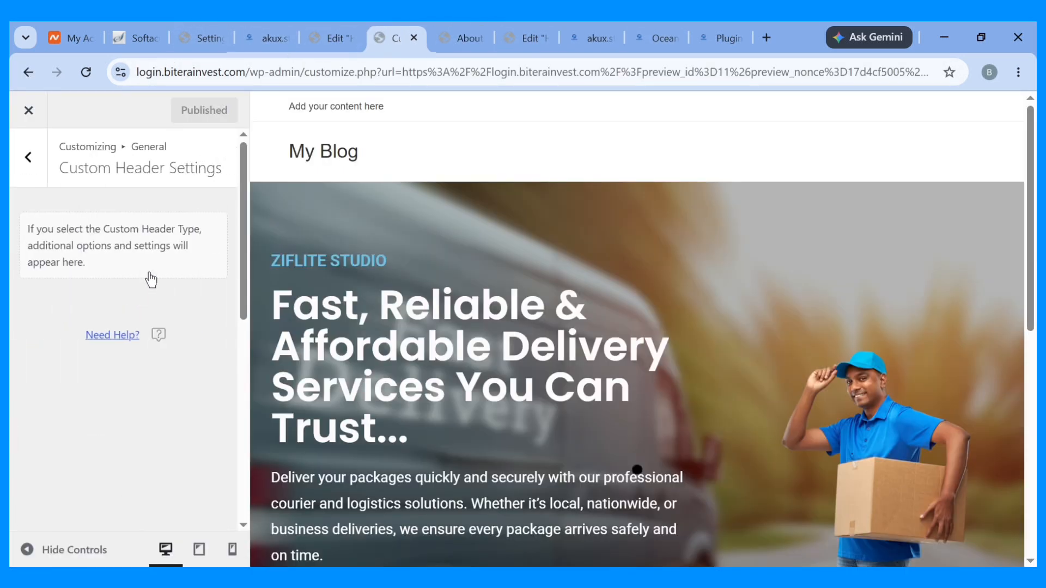
Review the header's General and Colors settings and the header Menu settings in the Customizer.
click(30, 151)
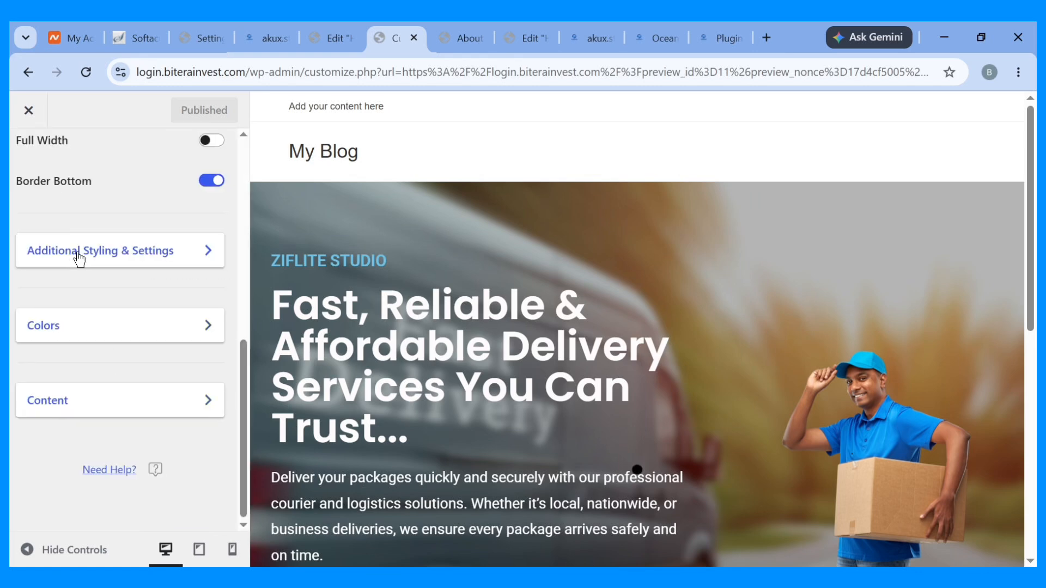
click(80, 258)
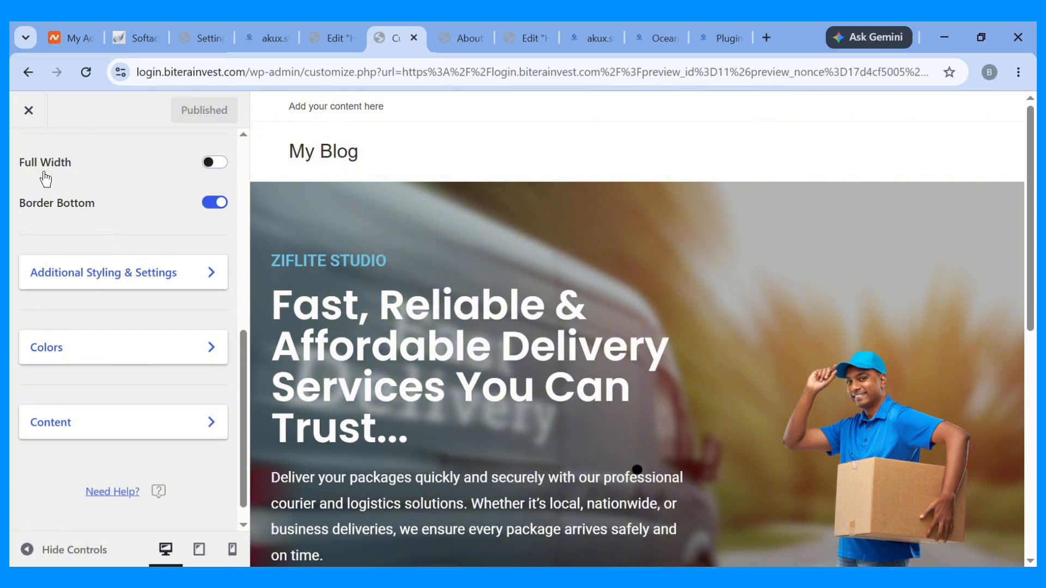
scroll(42, 229, up, 7)
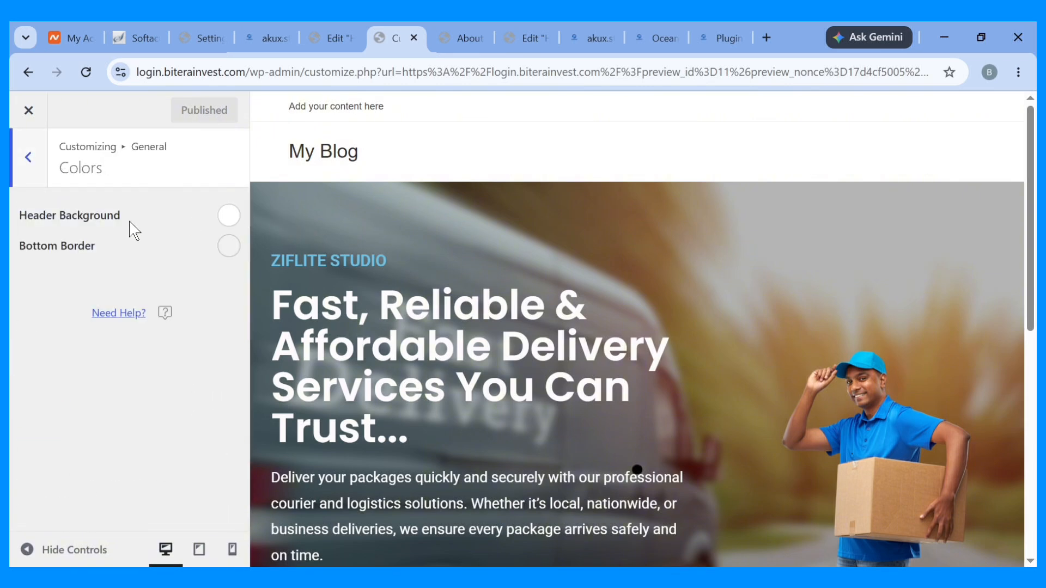
click(28, 157)
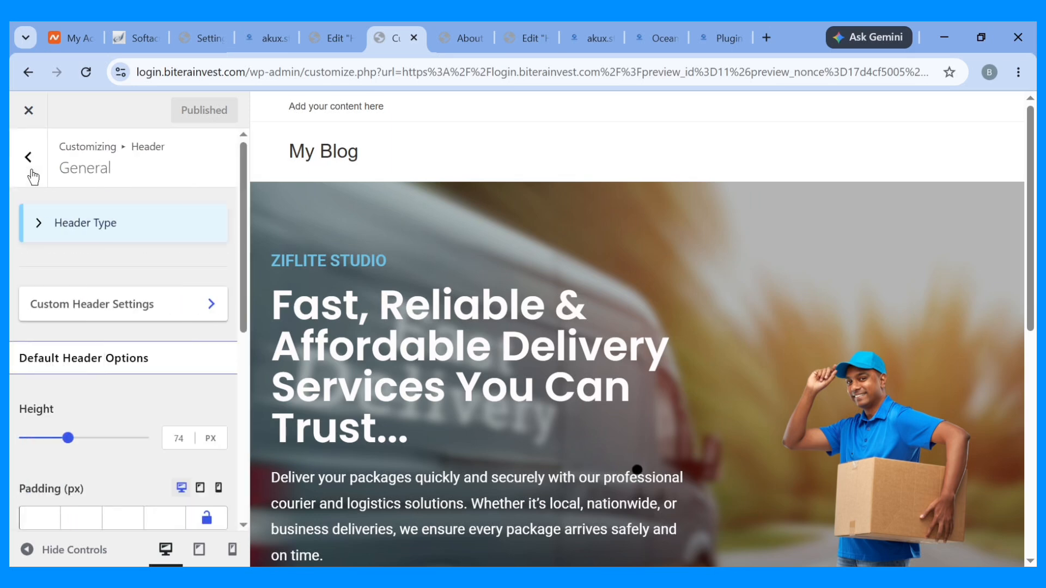
click(29, 164)
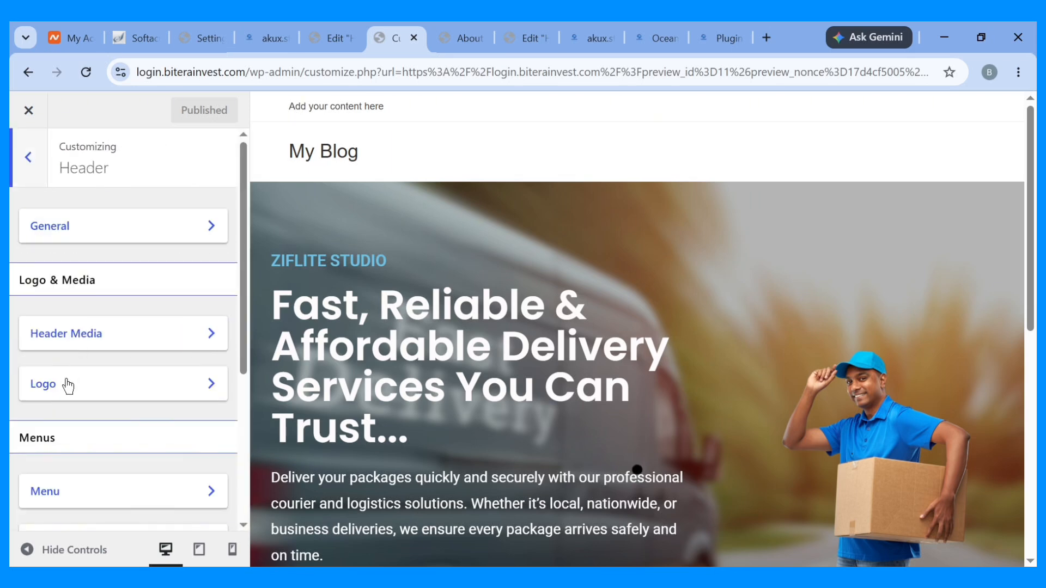
scroll(68, 386, down, 4)
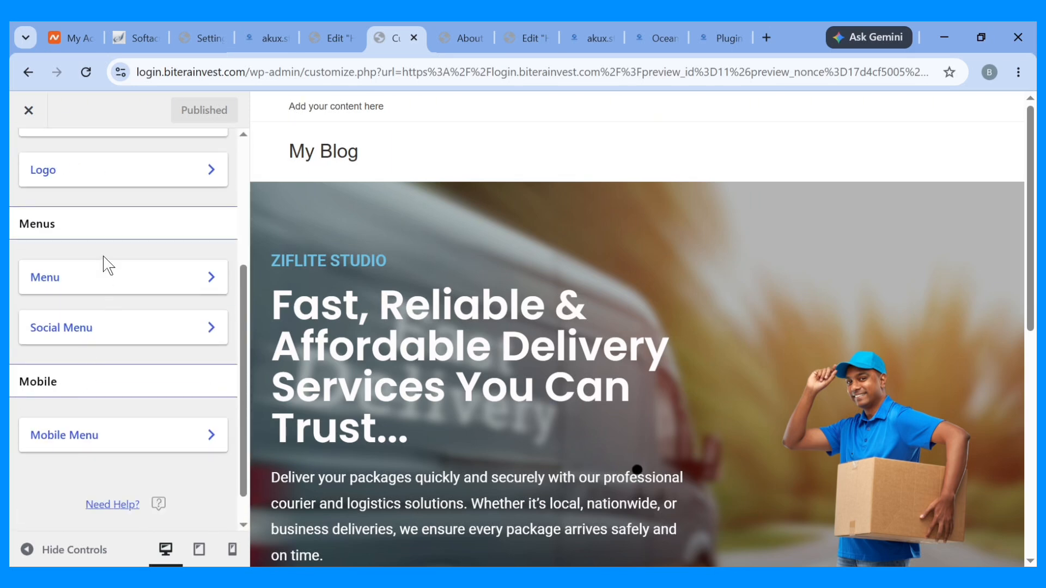
click(99, 279)
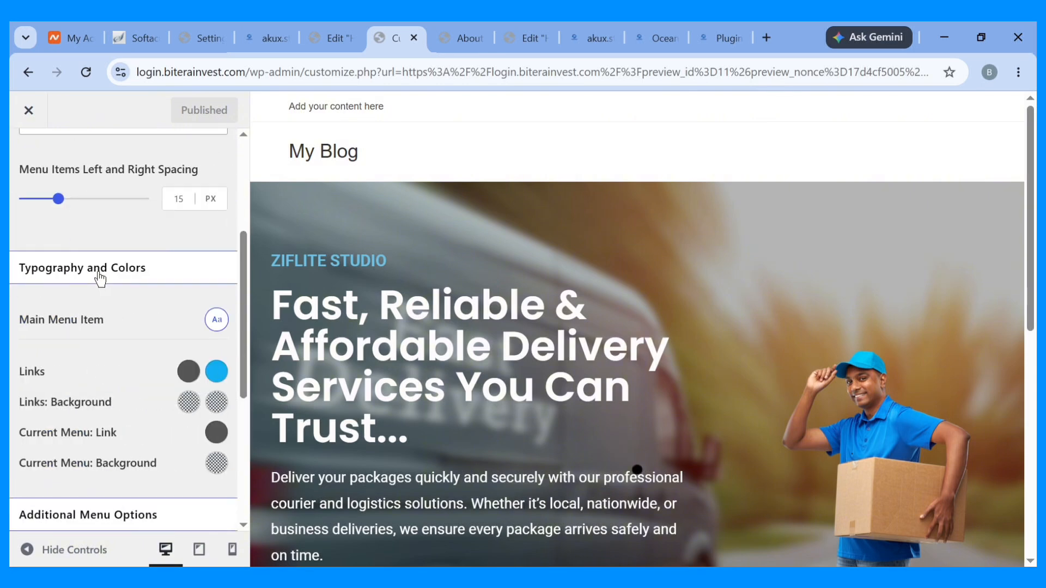
scroll(145, 306, up, 4)
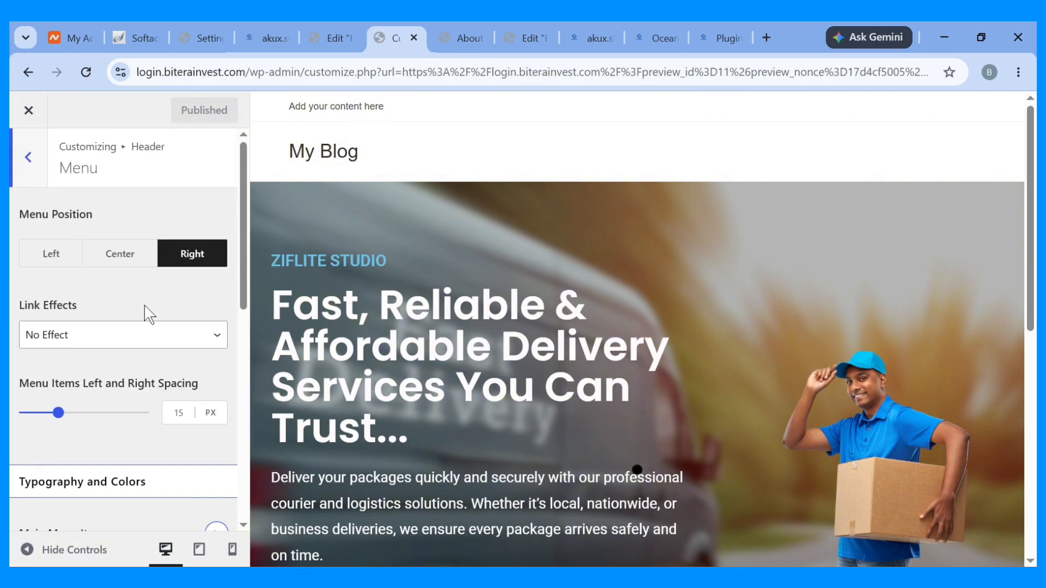
scroll(128, 352, down, 3)
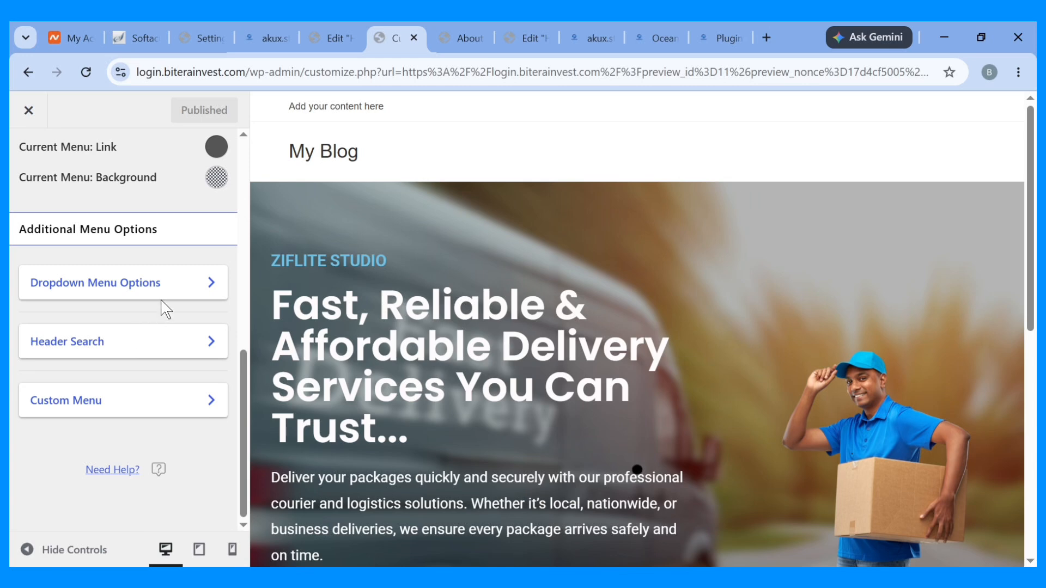
scroll(166, 305, up, 7)
scroll(171, 304, down, 6)
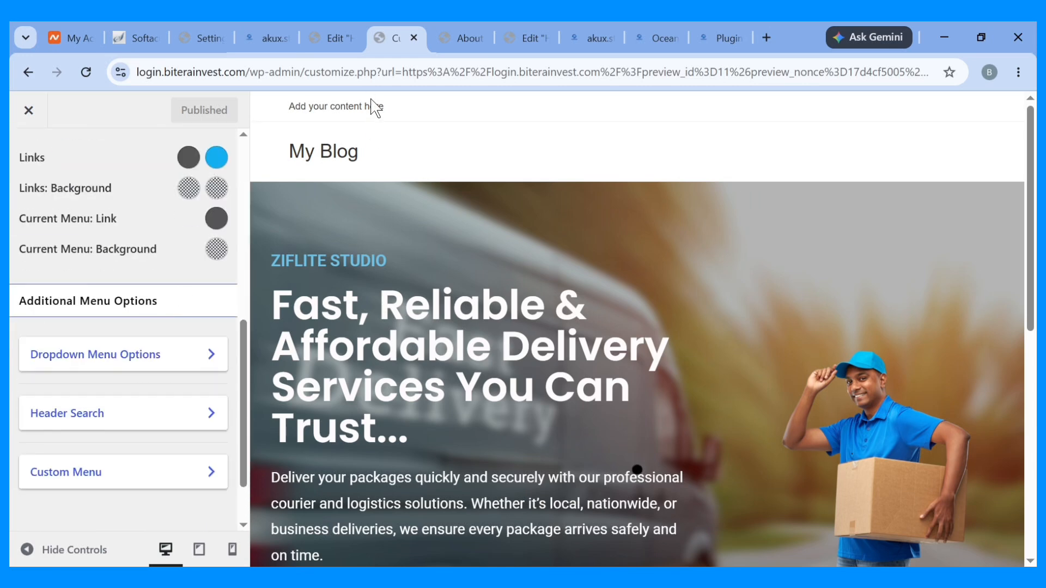
Switch to the WordPress dashboard, open the Menus page under Appearance, and name a new menu MAIN.
click(352, 21)
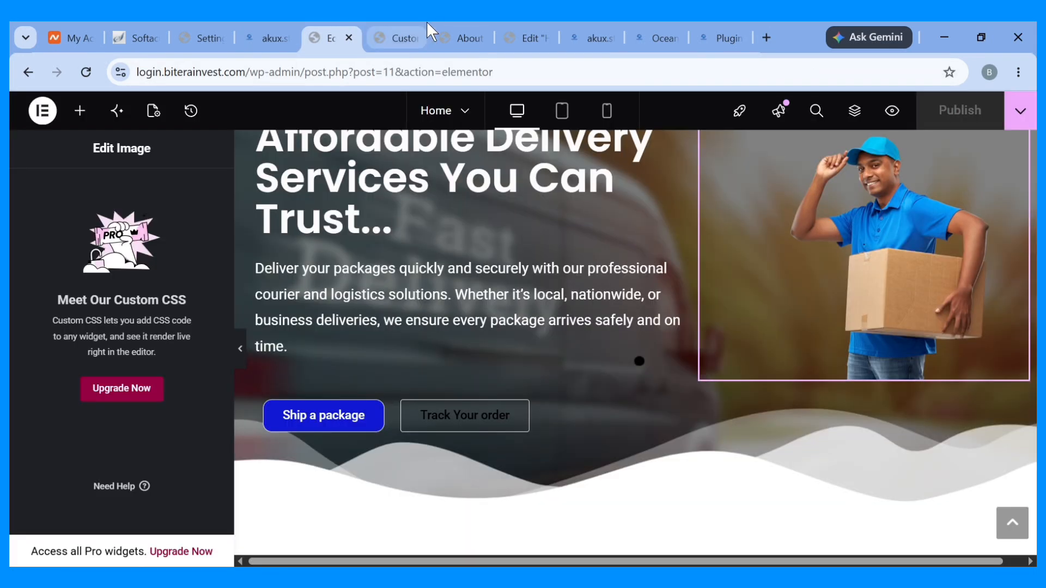
click(451, 23)
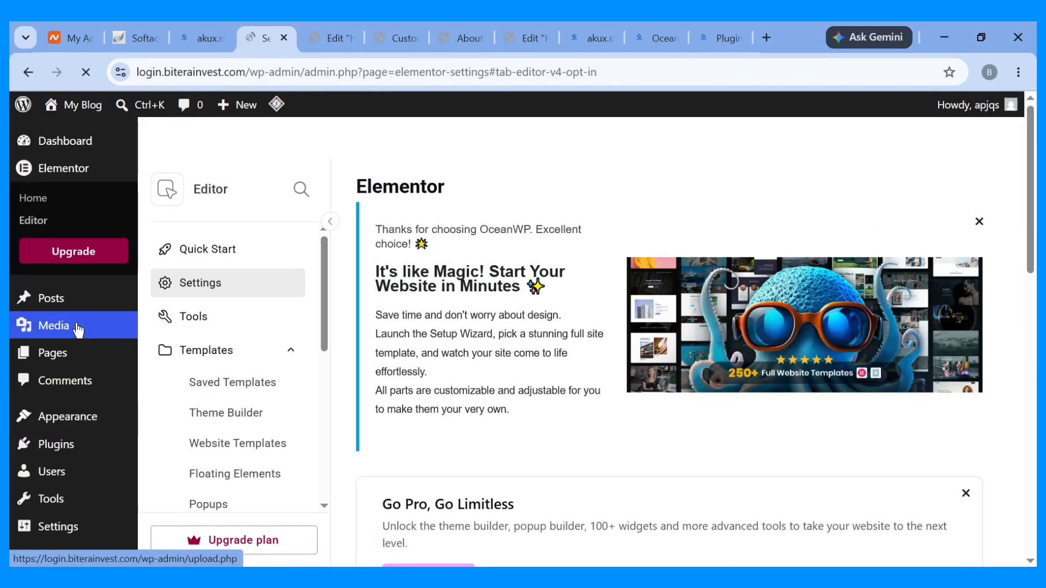
mouse_move(55, 419)
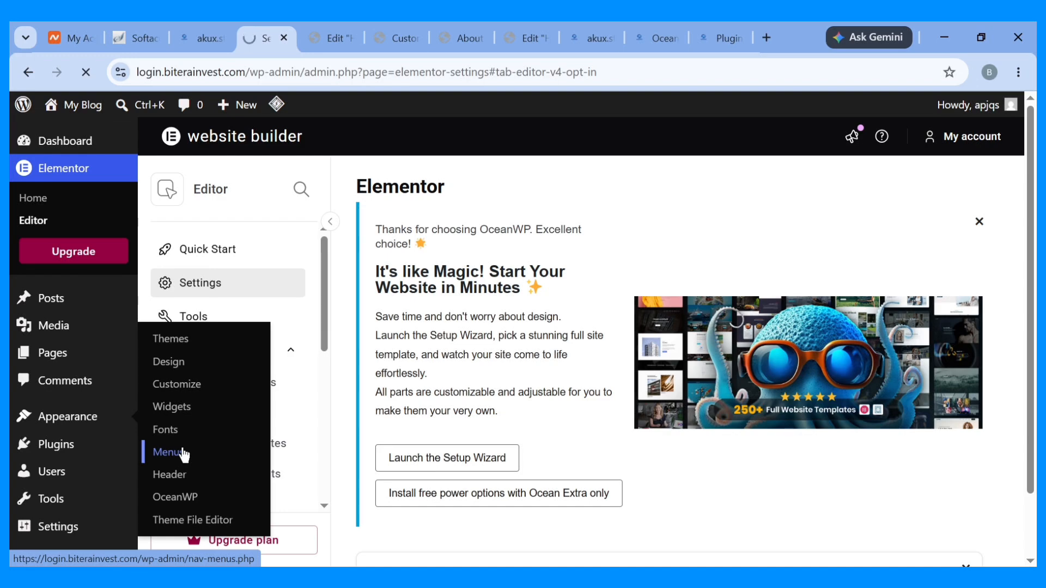
scroll(512, 472, down, 10)
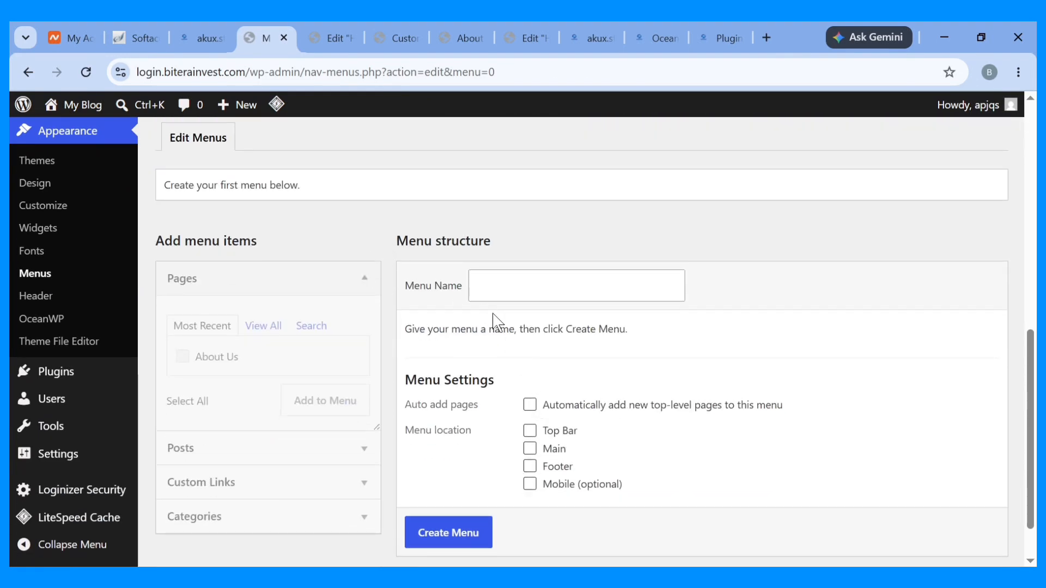
click(501, 288)
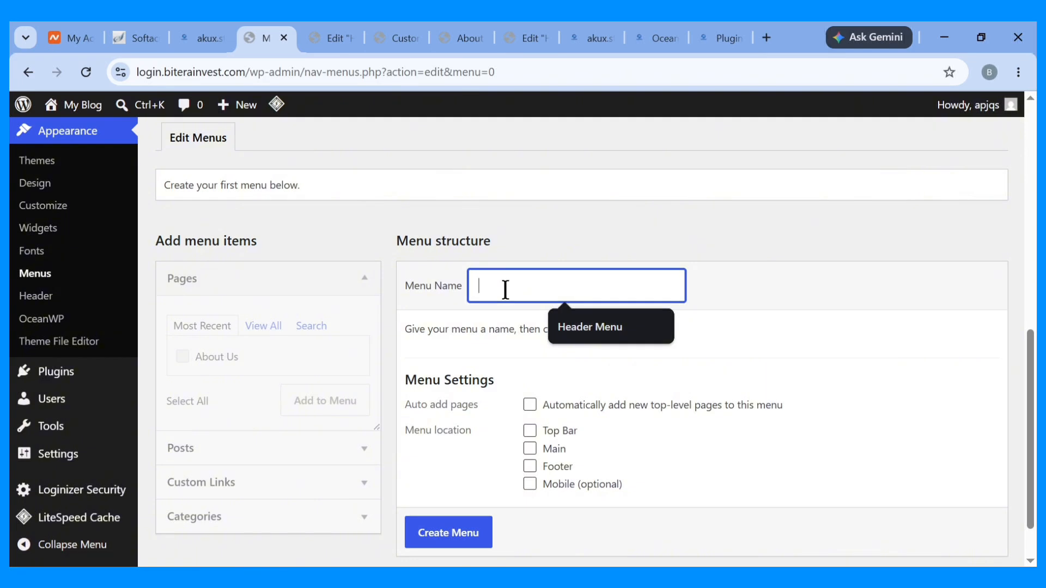
text(MAIN)
Create the MAIN menu with the Main and Footer locations assigned, and also select the Mobile (optional) location.
click(268, 326)
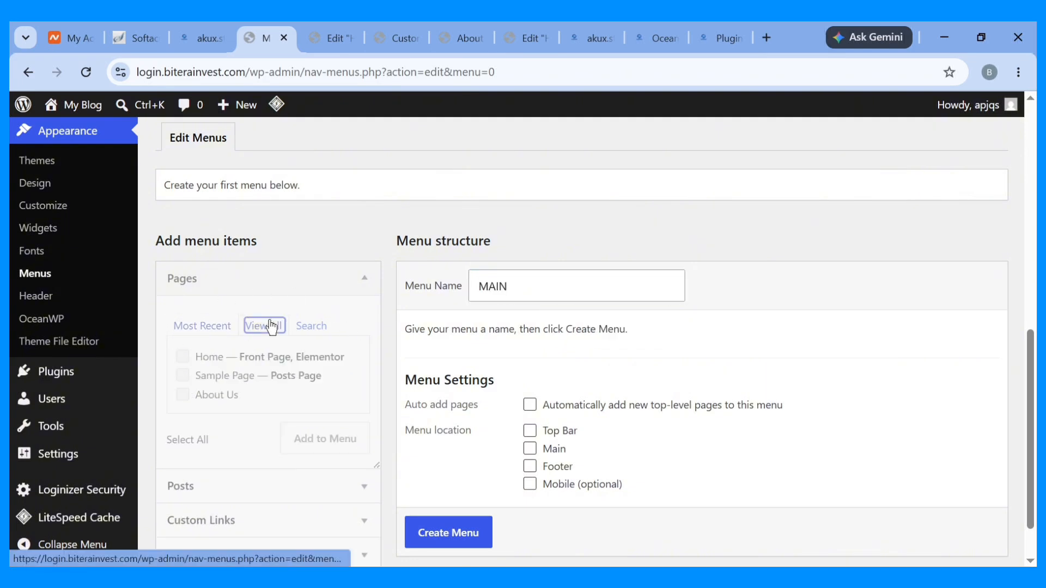
click(426, 543)
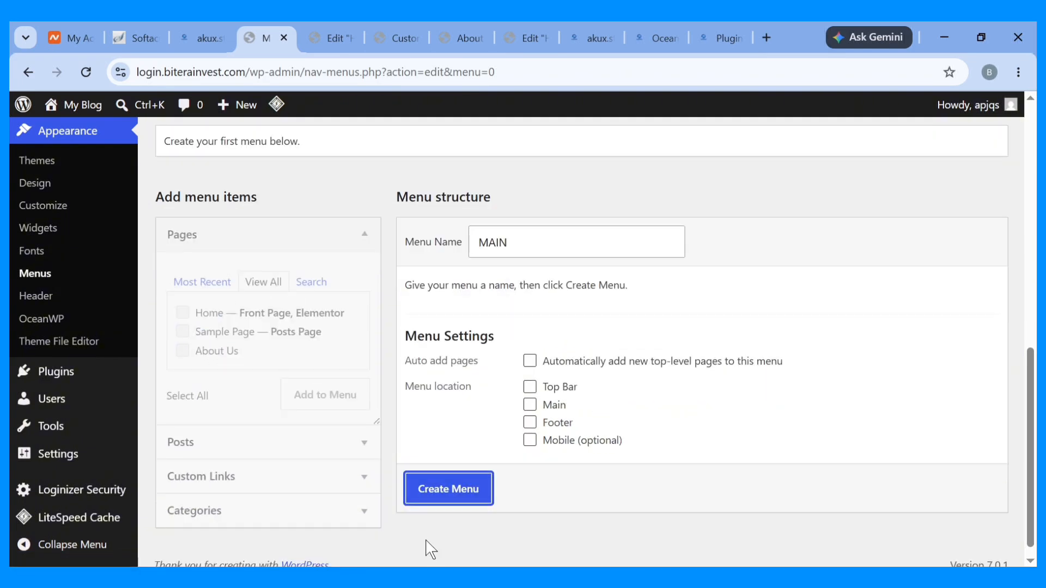
click(528, 406)
click(529, 423)
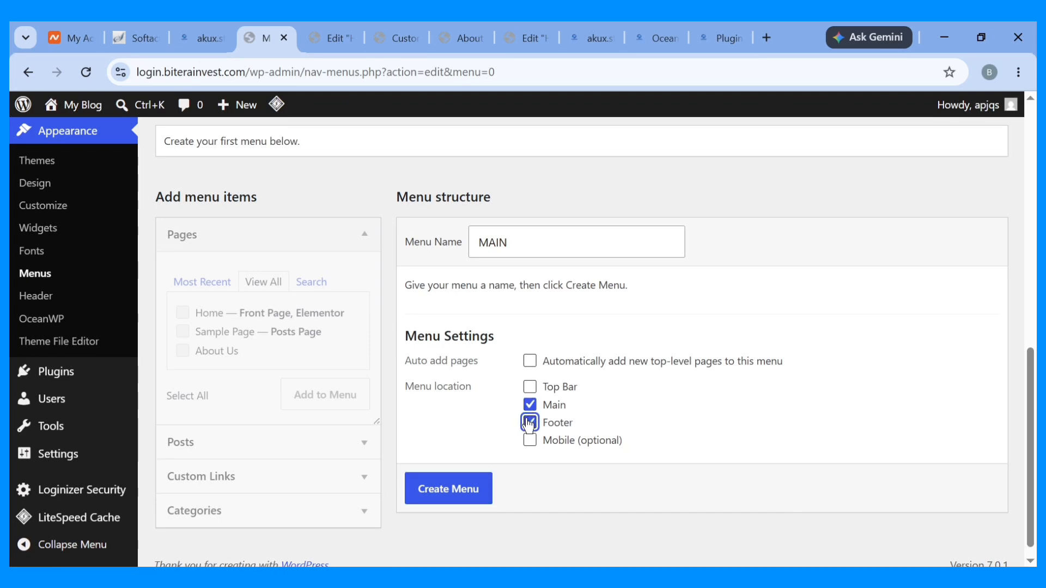
click(450, 493)
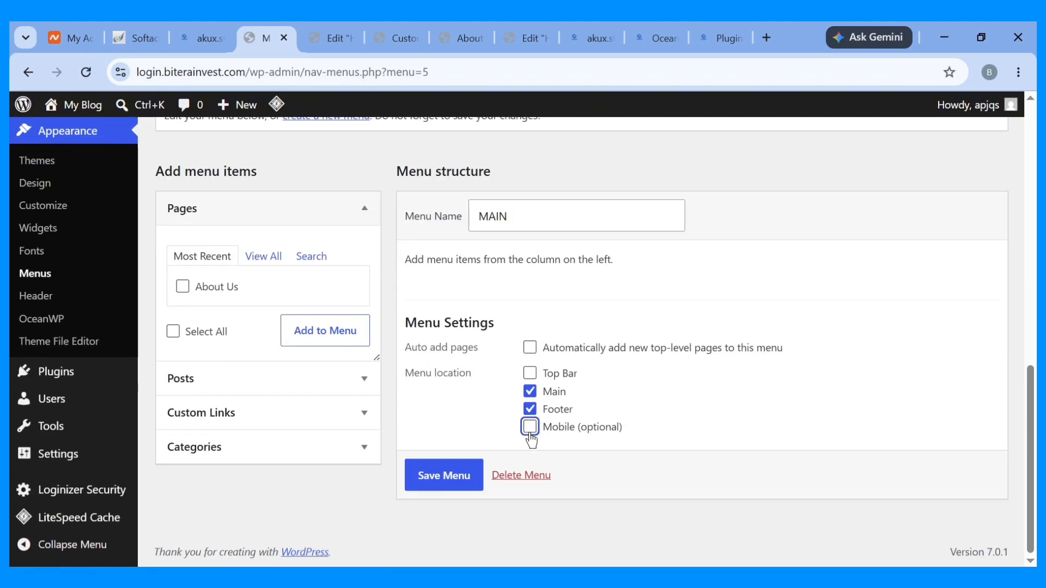
click(530, 431)
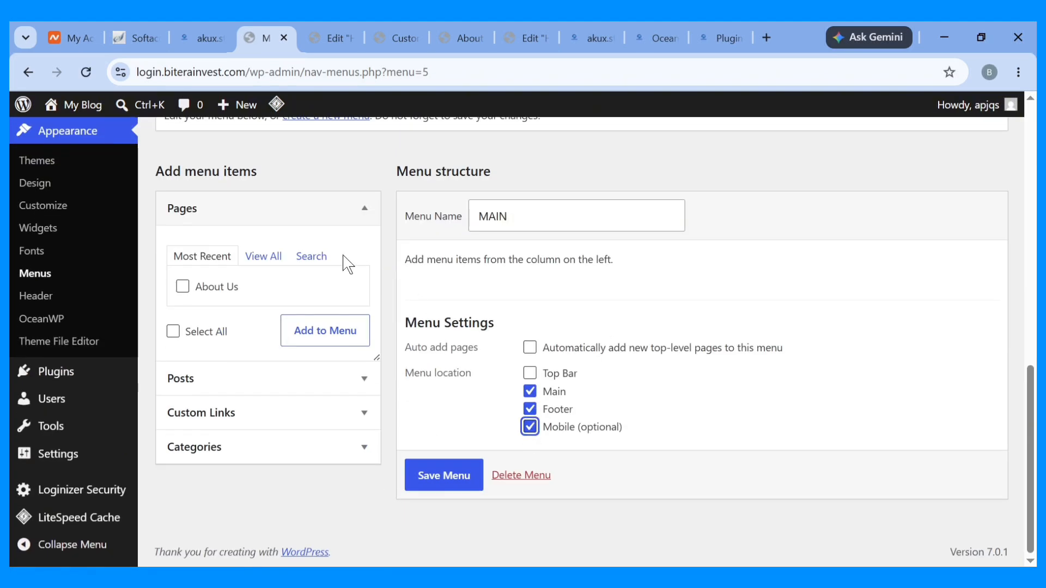
Add the Home, Sample Page and About Us pages to the MAIN menu and save the menu.
click(262, 257)
click(183, 288)
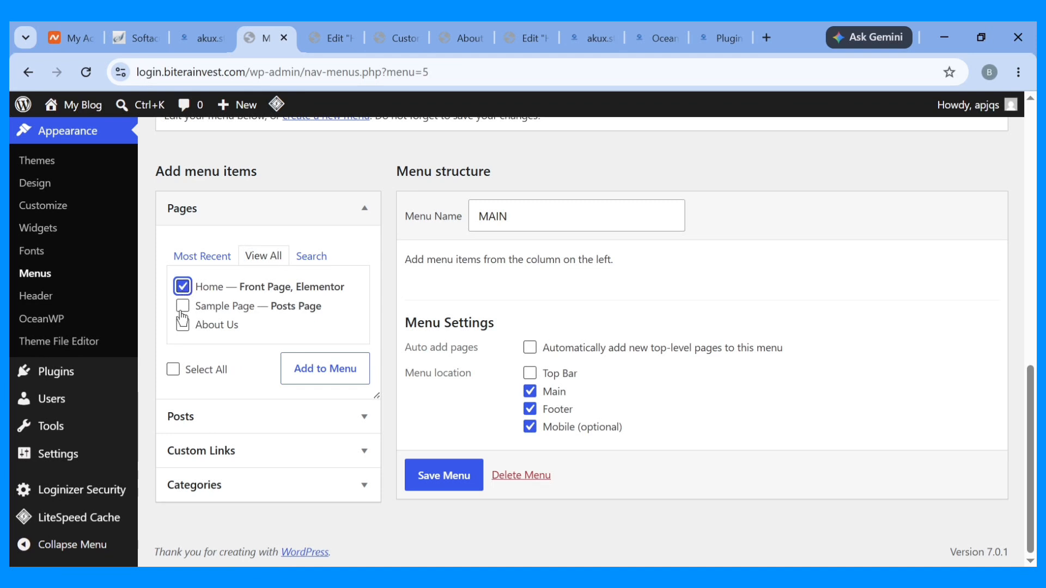
click(182, 324)
click(183, 305)
click(289, 380)
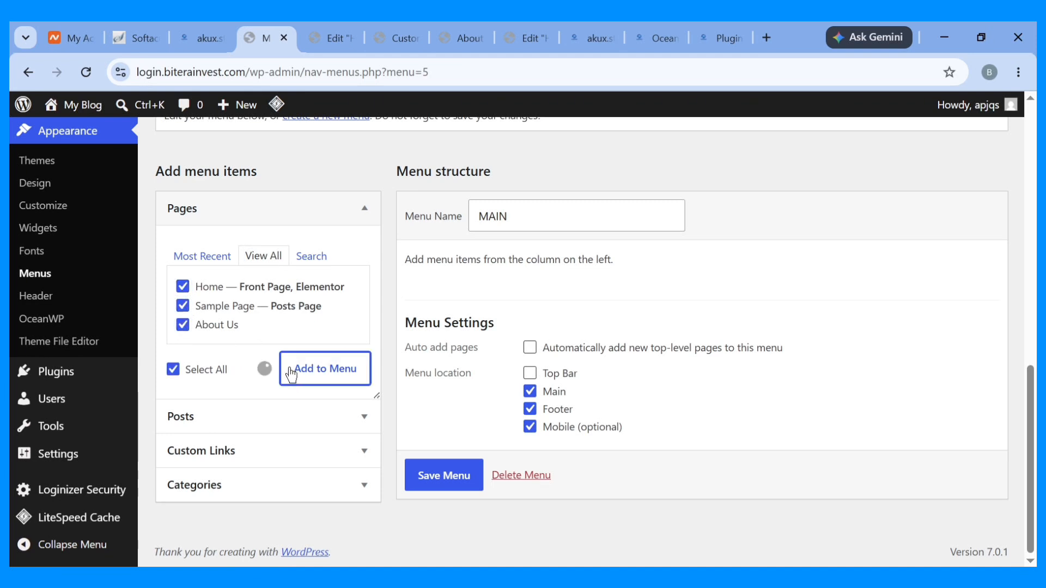
drag(474, 406, 482, 377)
scroll(483, 377, down, 3)
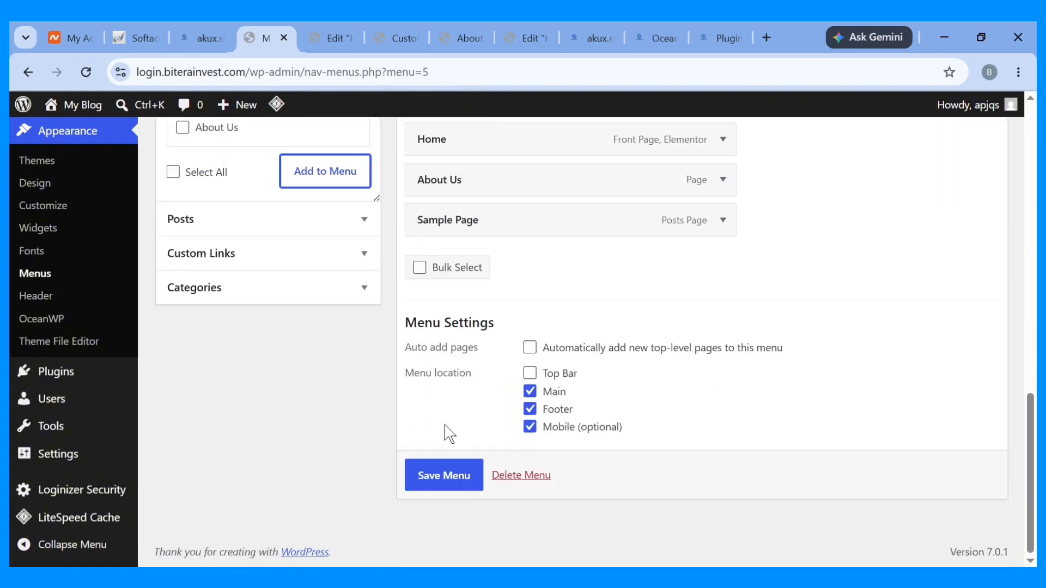
click(412, 469)
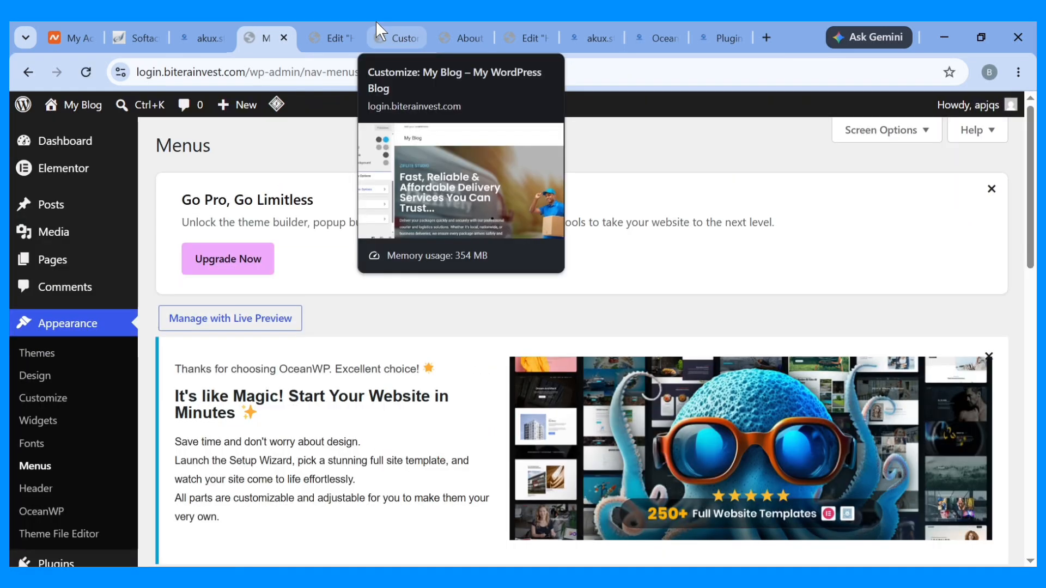
Reload the Customizer to load the new menu and open the header Menu settings at Typography and Colors.
click(376, 24)
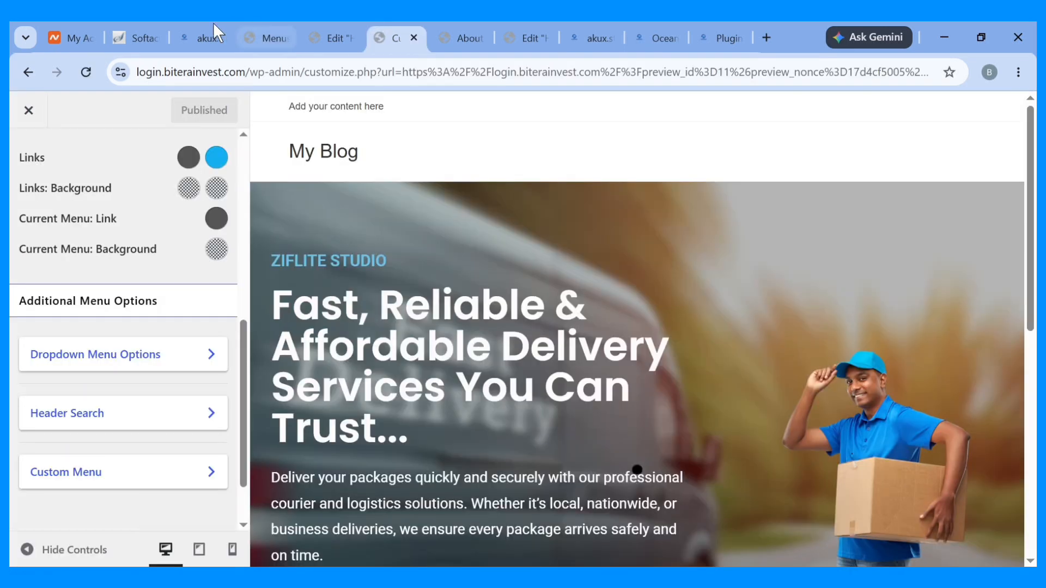
click(86, 73)
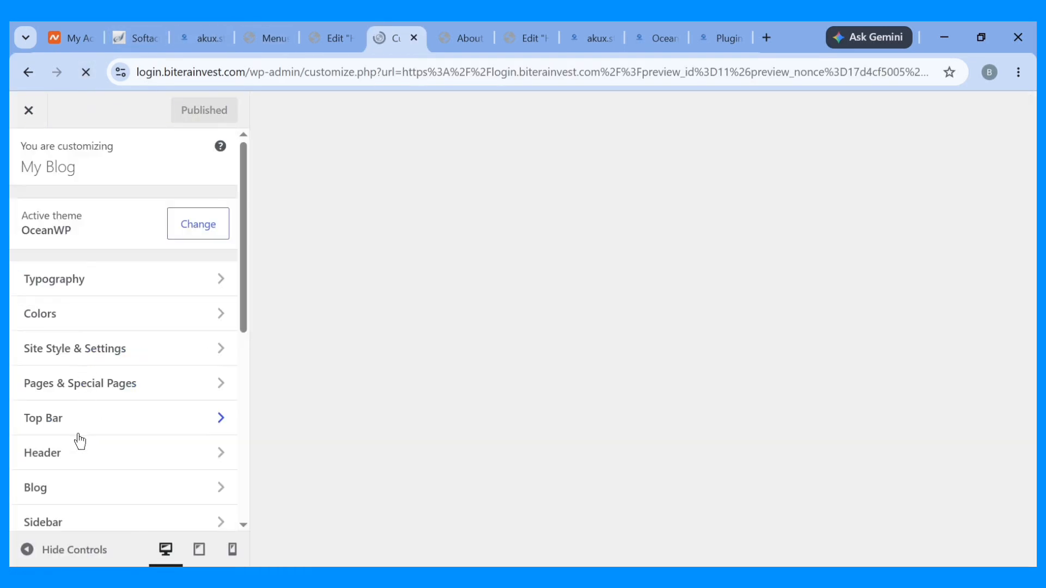
click(82, 460)
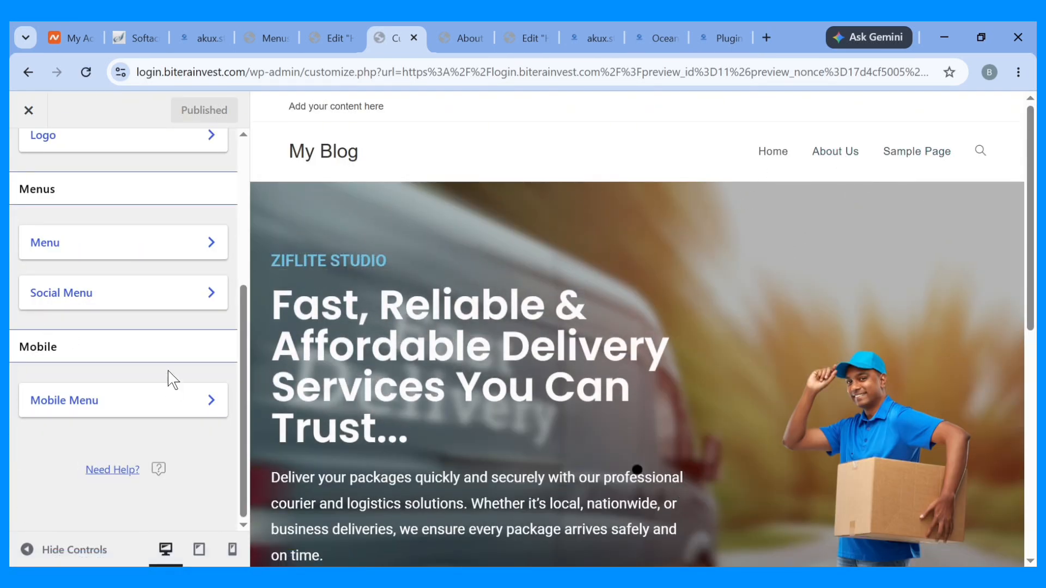
scroll(187, 287, up, 1)
click(186, 287)
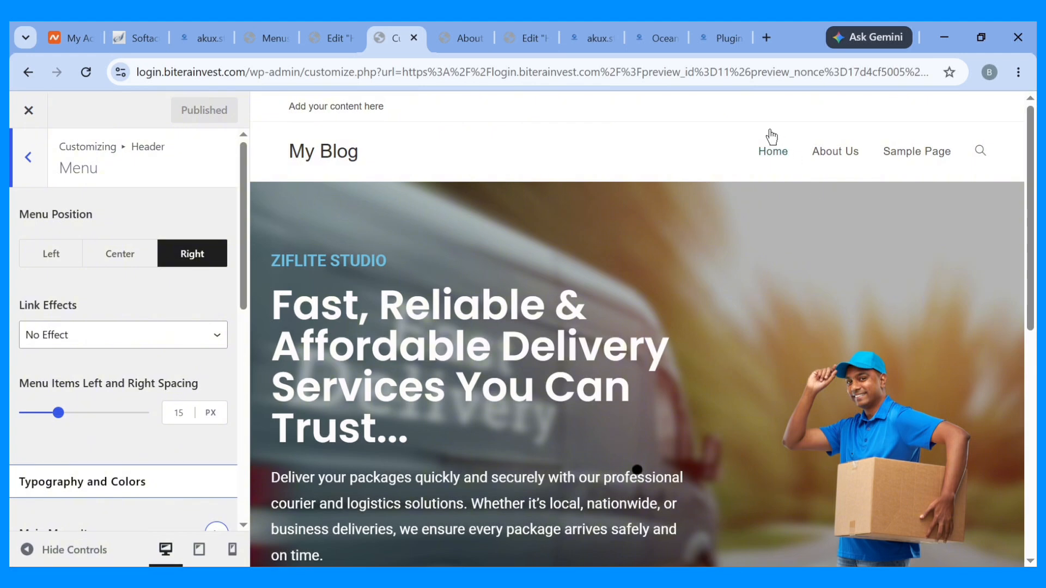
scroll(127, 406, down, 10)
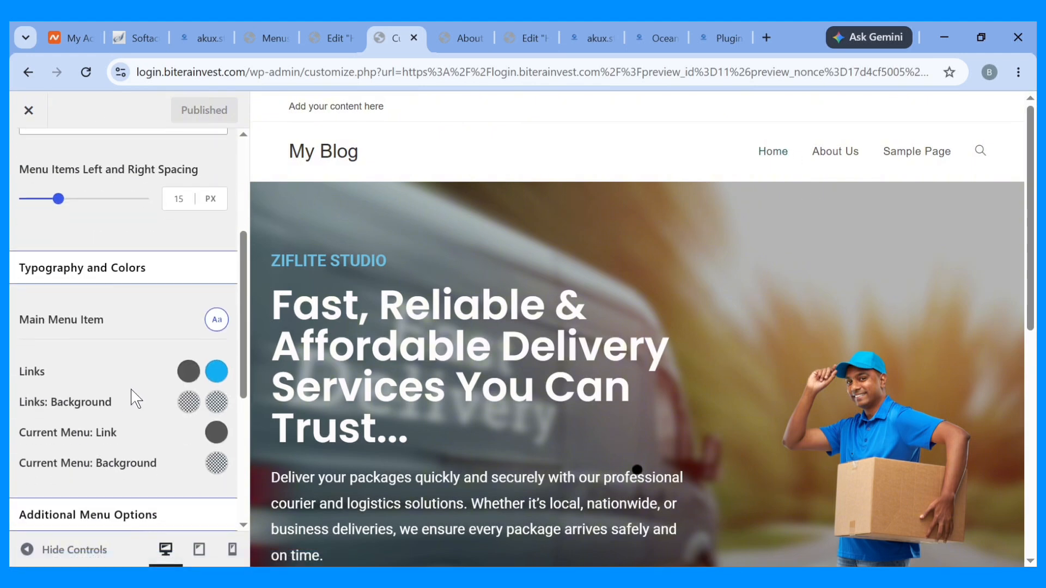
scroll(163, 301, up, 2)
scroll(156, 283, up, 1)
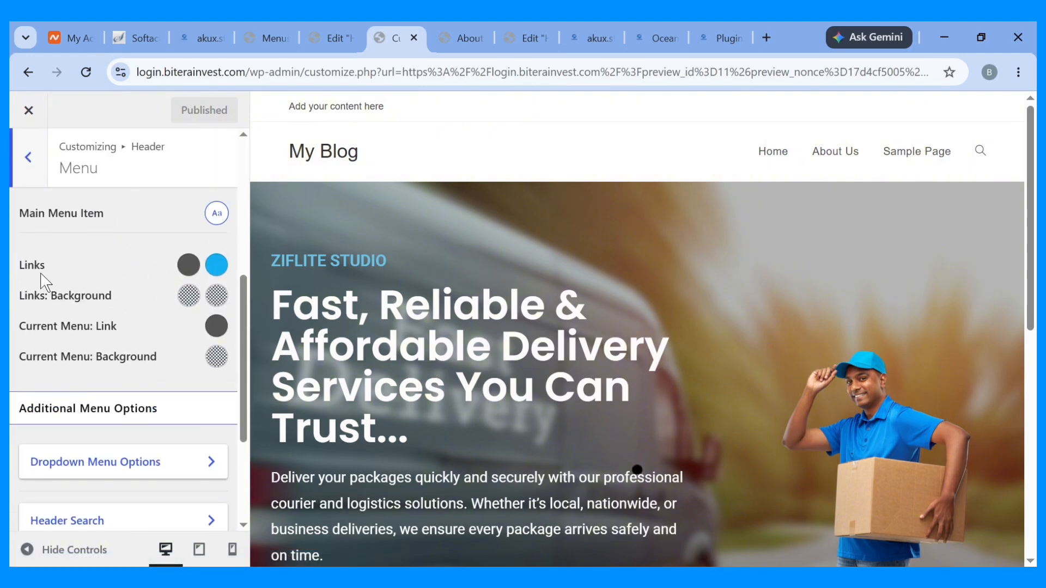
Set the main menu's normal link colour to black and its hover link colour to the preset blue.
click(184, 268)
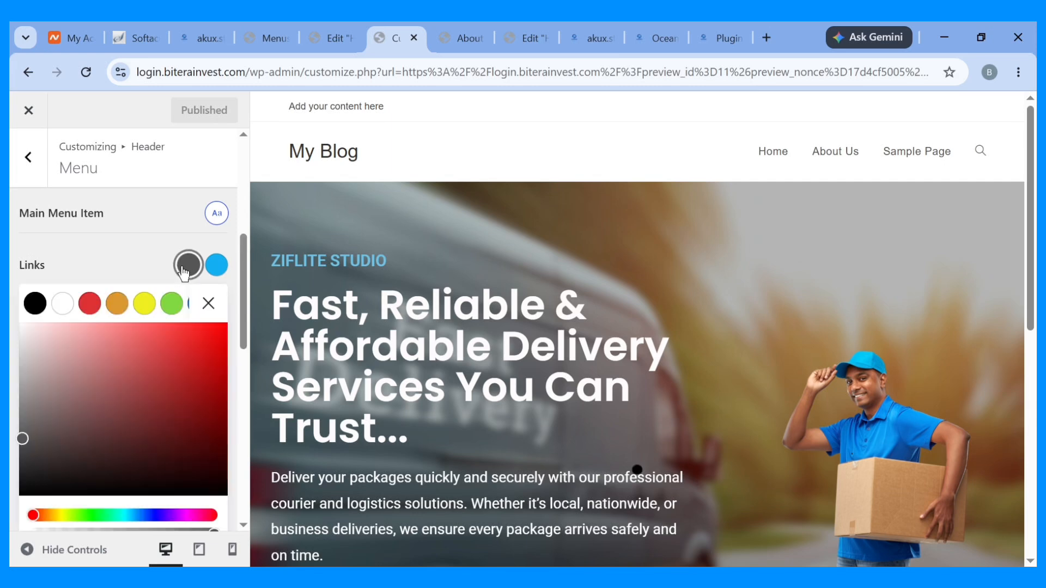
click(35, 302)
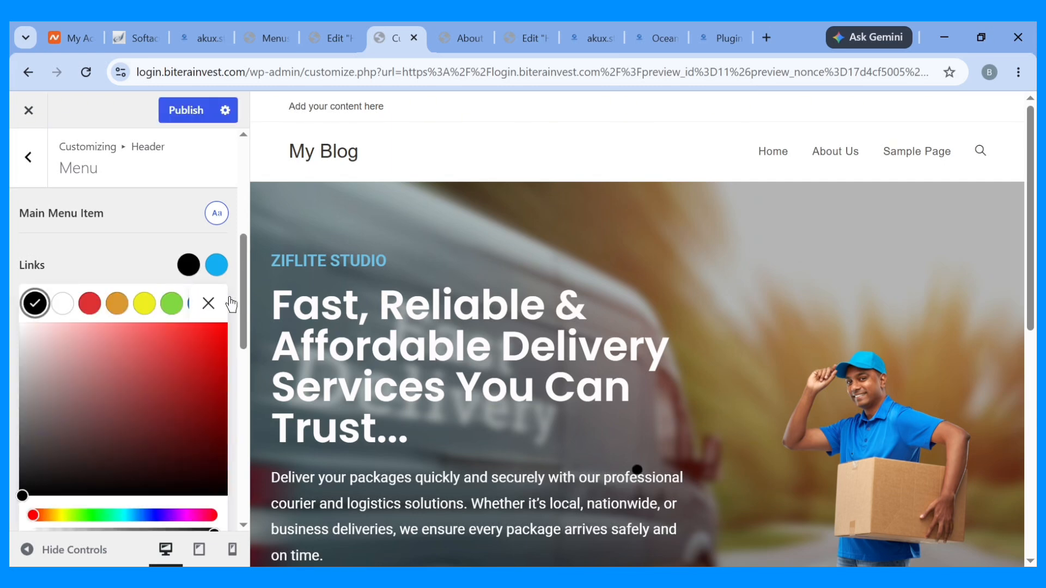
scroll(219, 274, up, 1)
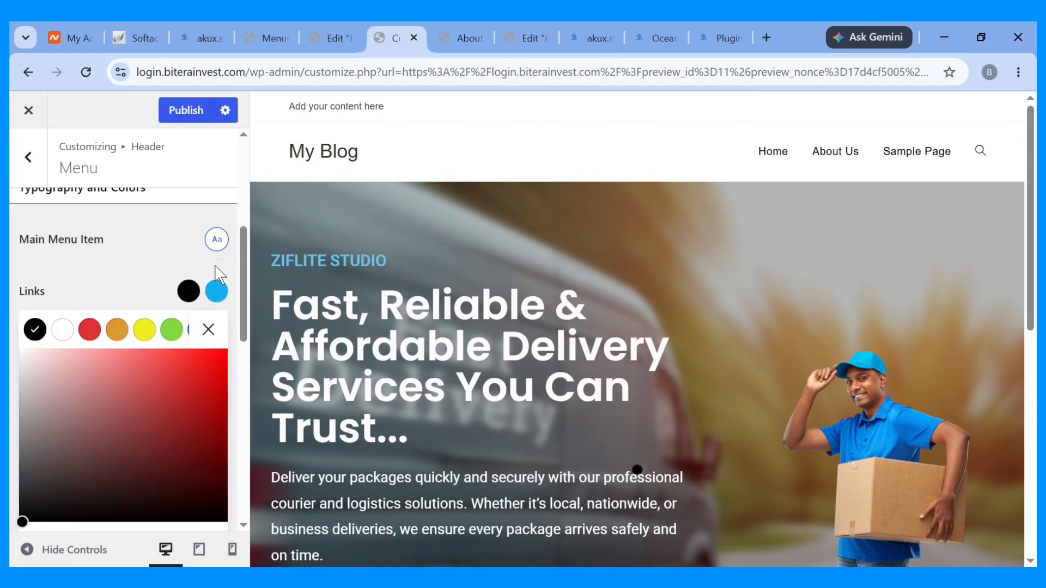
click(195, 330)
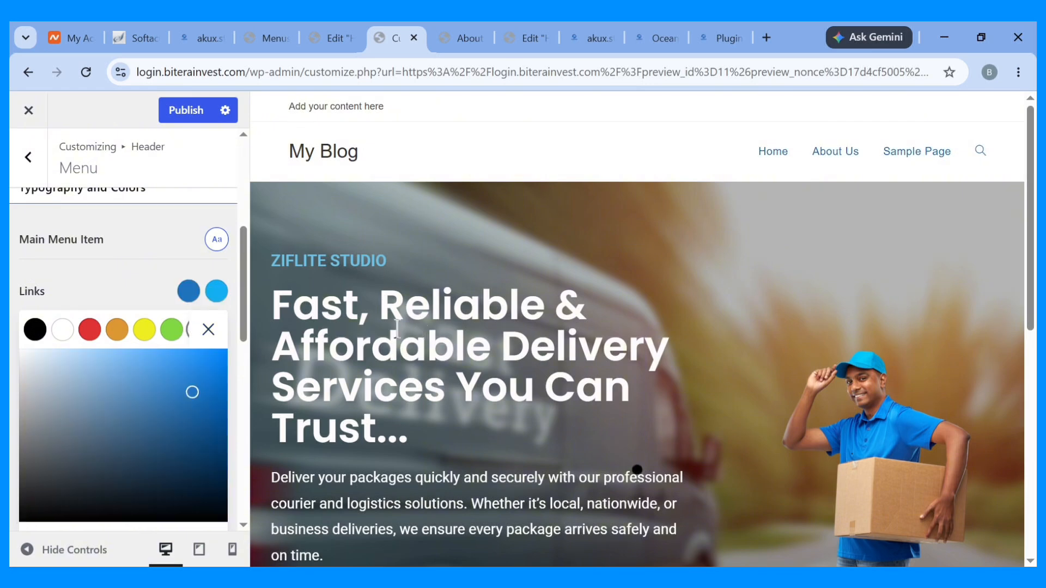
click(217, 292)
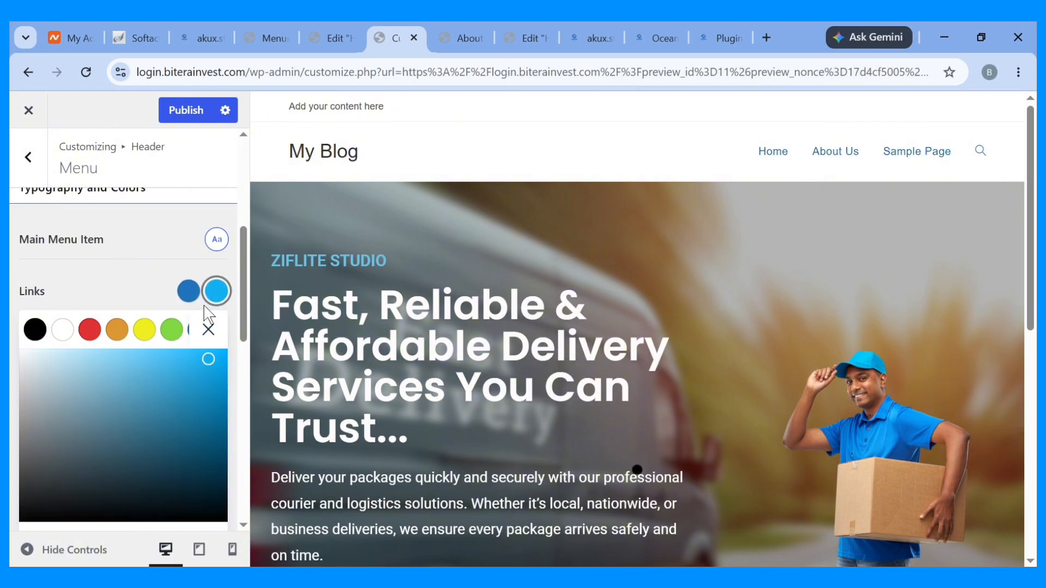
click(194, 329)
click(189, 292)
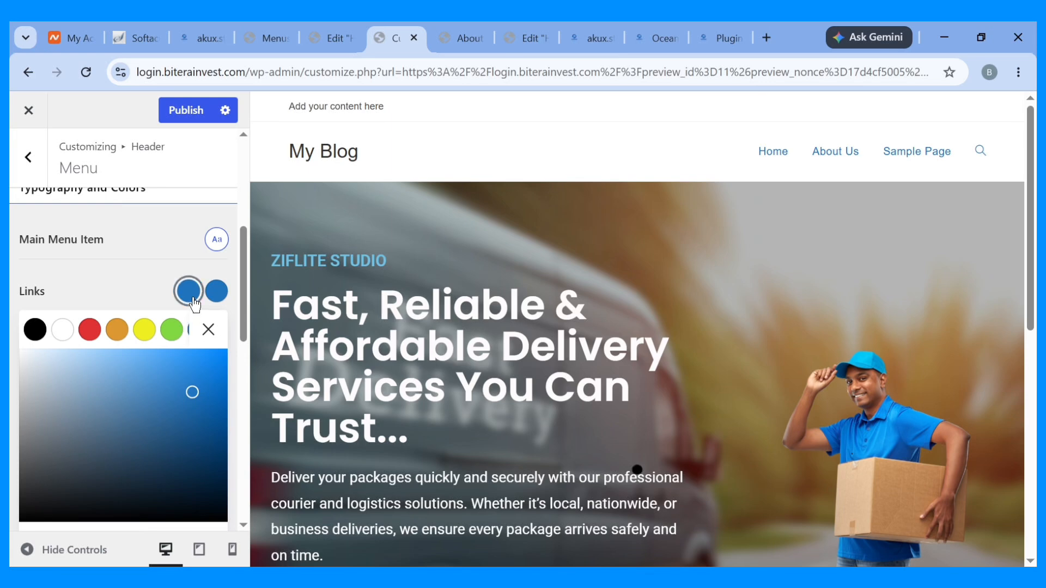
click(35, 330)
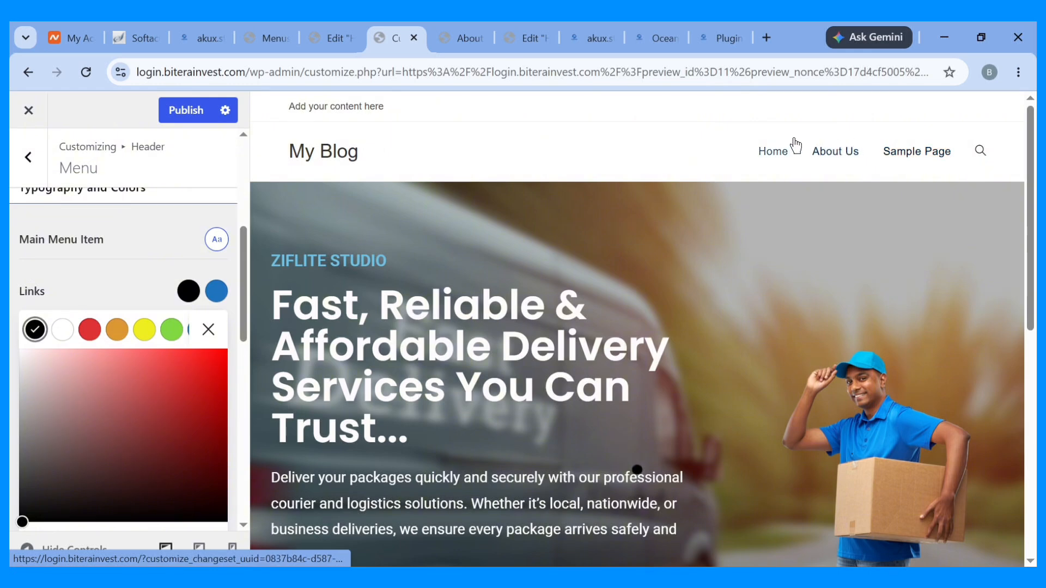
click(225, 334)
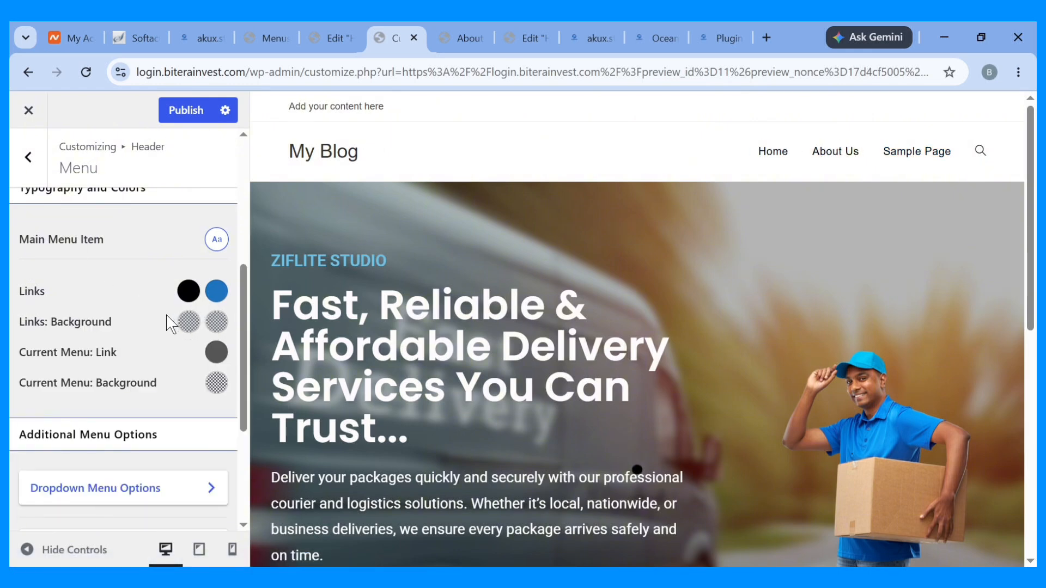
Set the main menu item typography to the Poppins font family with font weight 700.
scroll(169, 321, down, 4)
scroll(195, 294, up, 8)
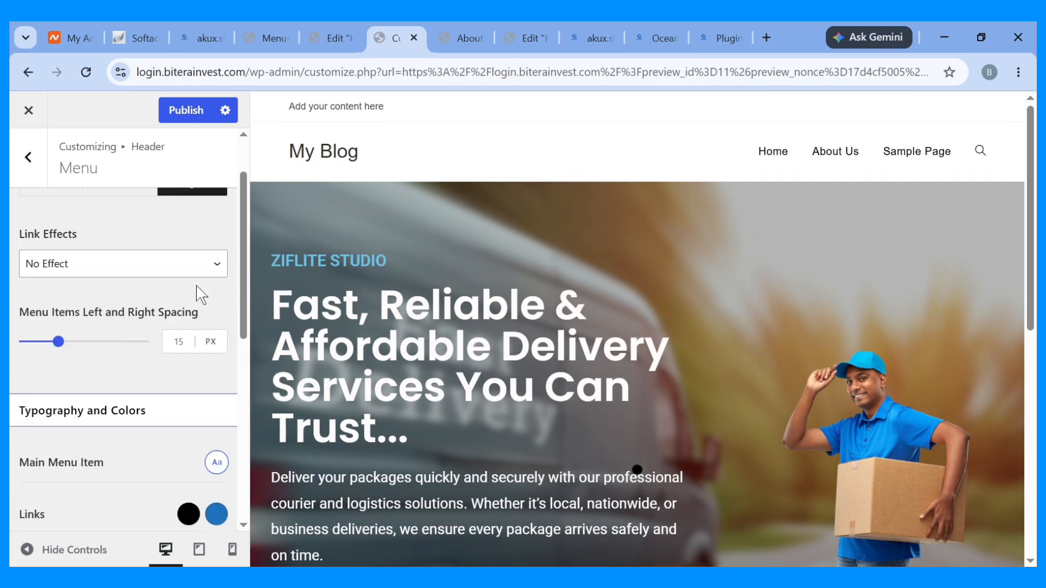
scroll(210, 288, down, 4)
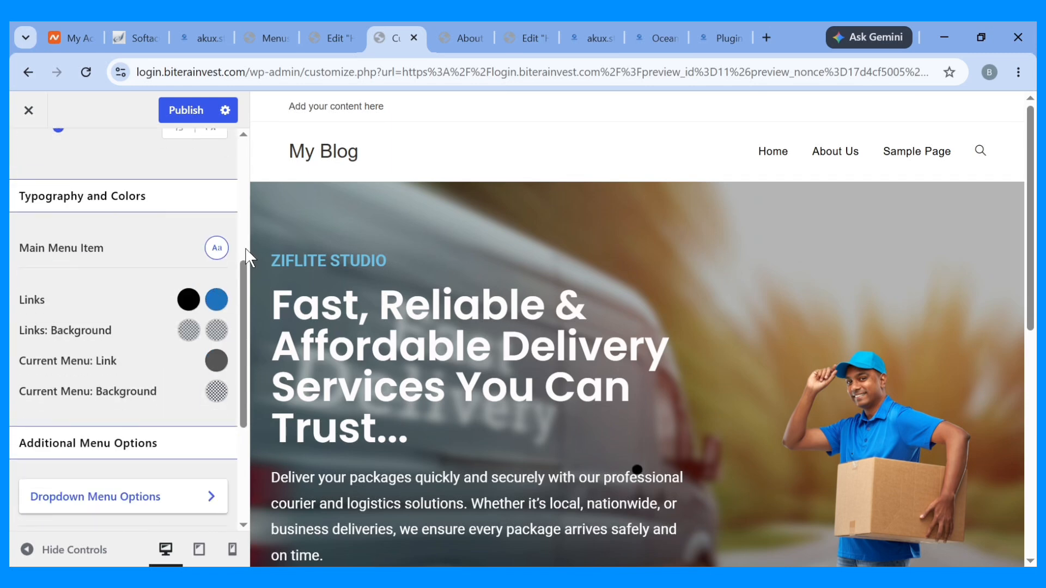
click(216, 248)
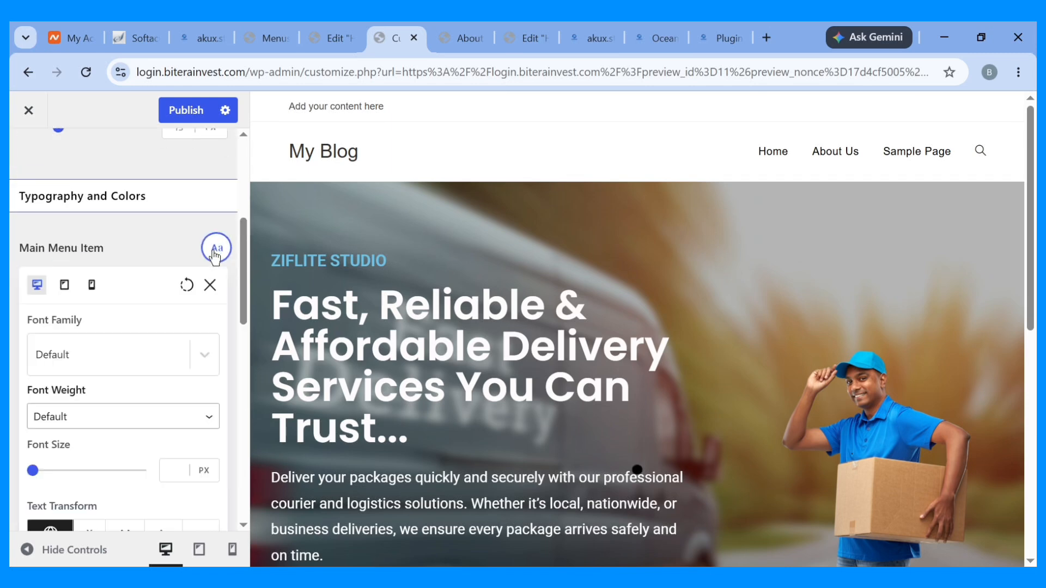
click(146, 368)
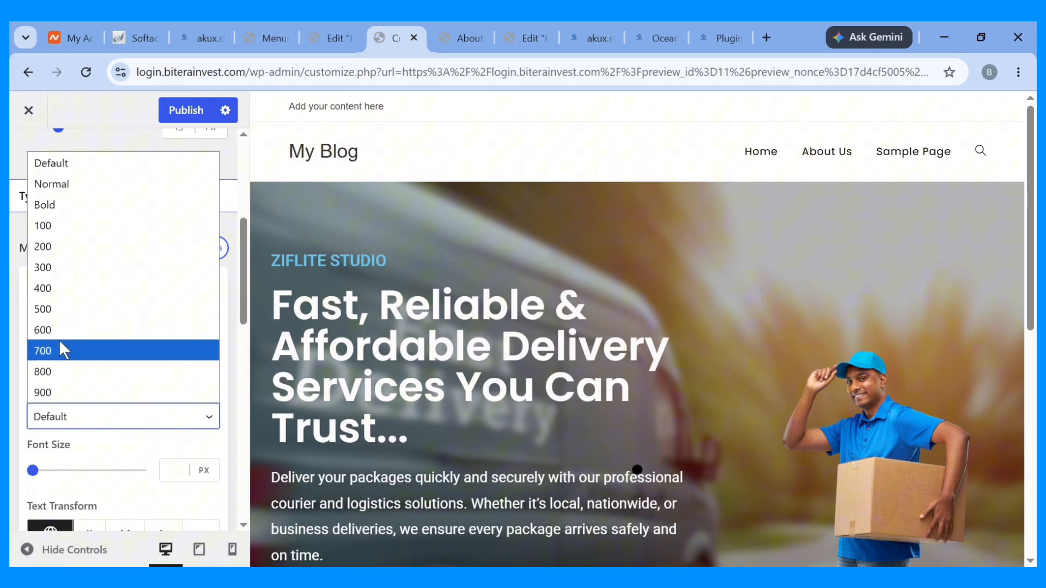
click(60, 349)
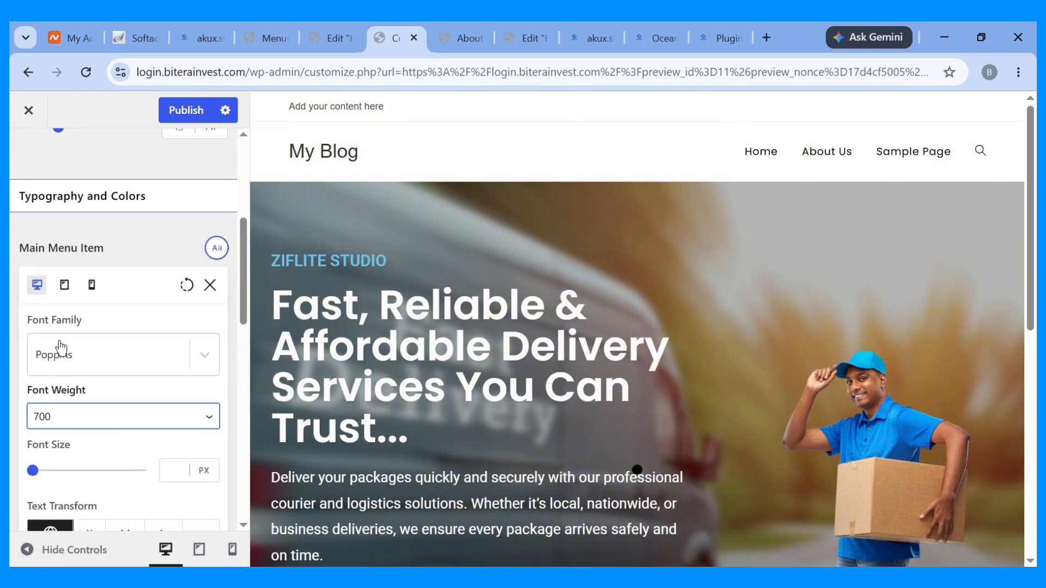
Set the main menu items' text transform to Uppercase and go through the text decoration options.
scroll(60, 348, down, 6)
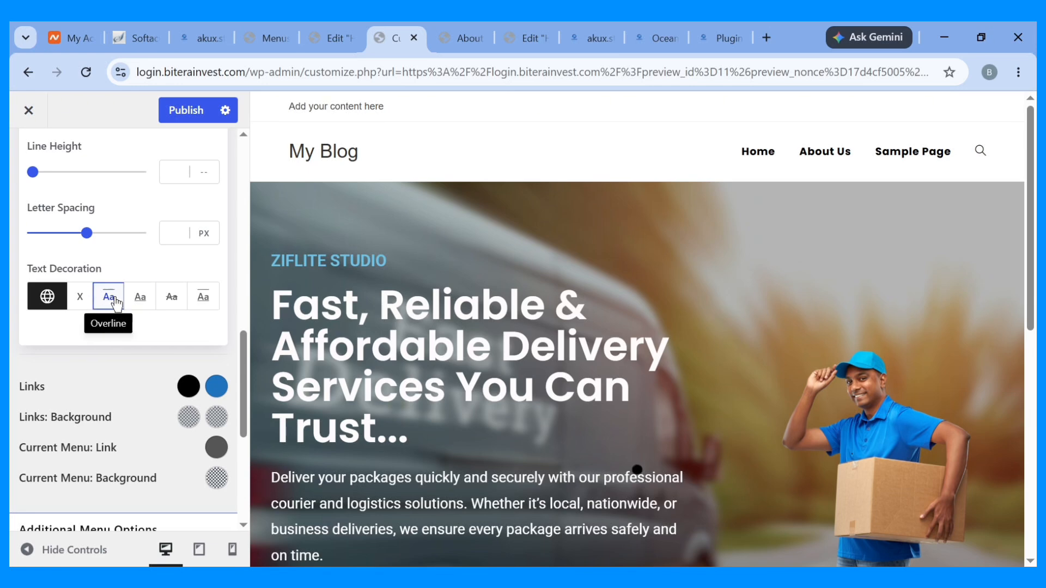
scroll(116, 296, up, 4)
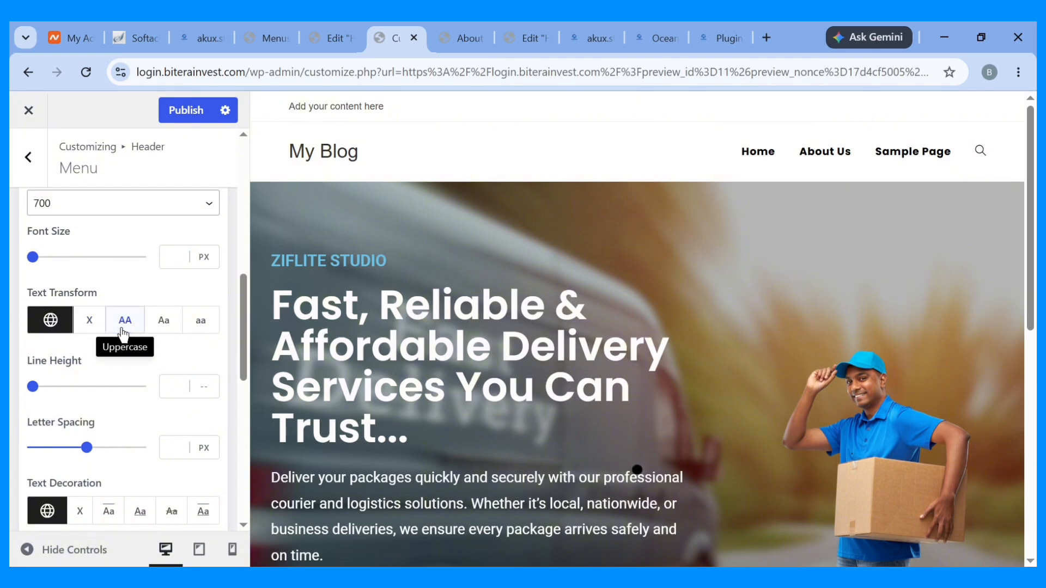
click(124, 333)
scroll(117, 357, down, 4)
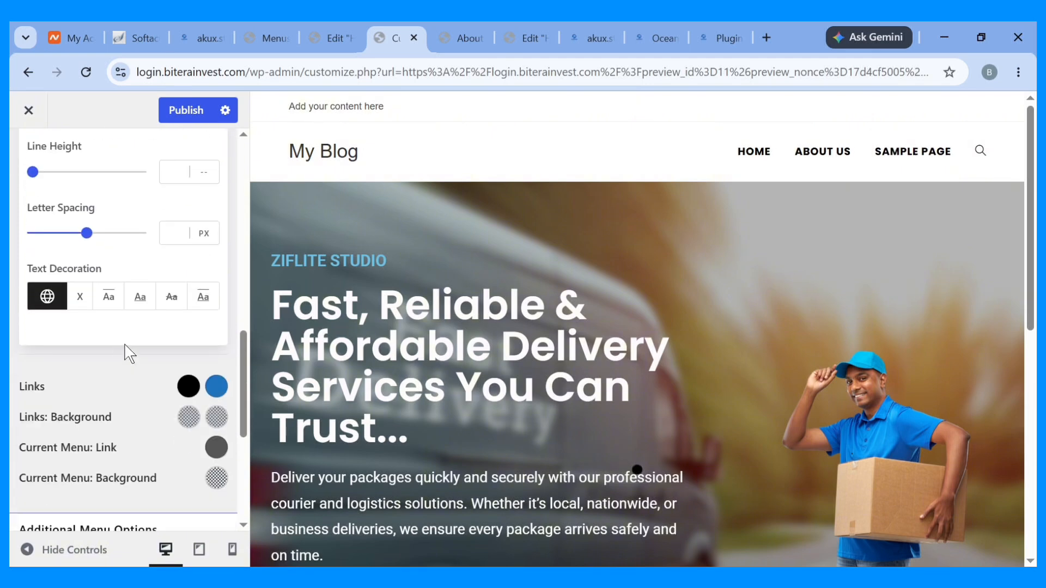
click(145, 308)
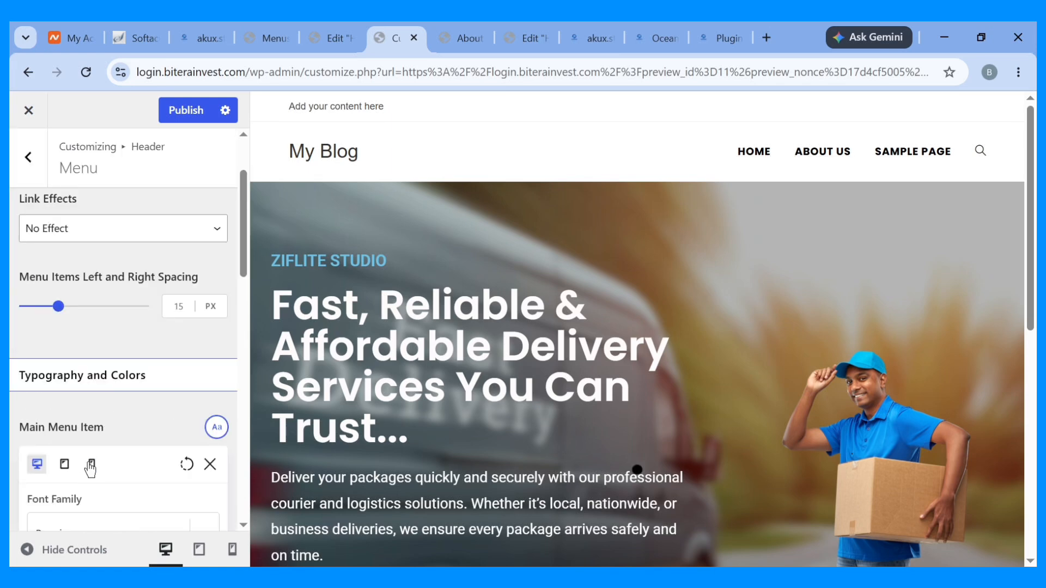
Check the header in the mobile preview by expanding and collapsing its menu, and return to the desktop preview.
click(91, 465)
scroll(116, 456, down, 4)
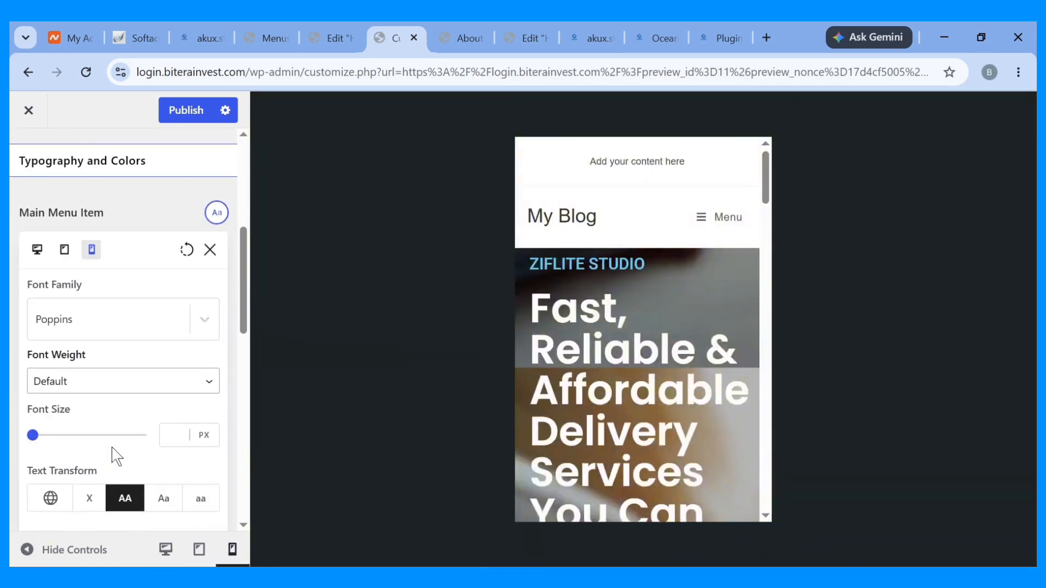
click(702, 219)
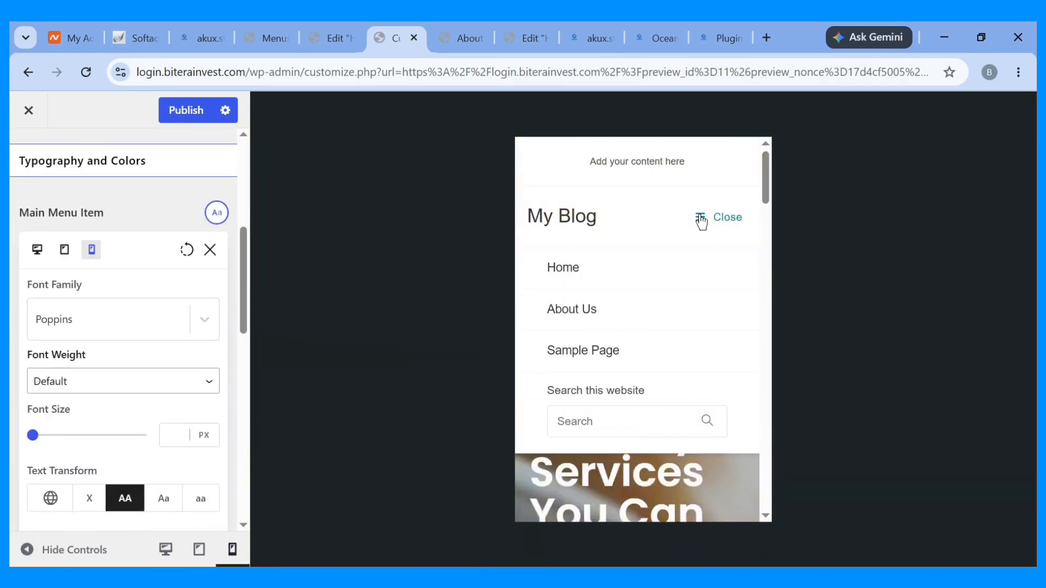
click(701, 219)
click(700, 219)
click(700, 219)
click(37, 250)
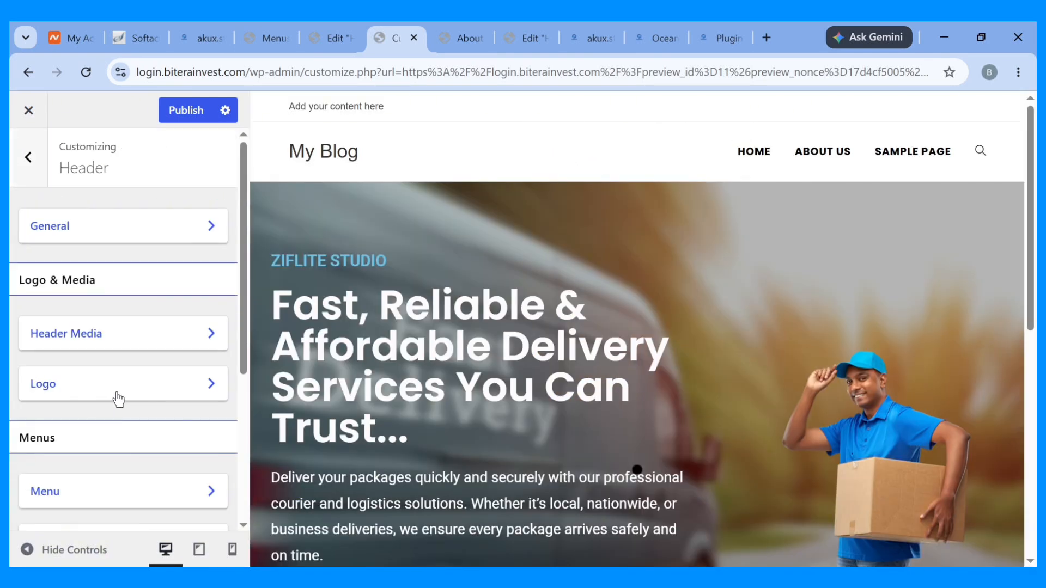
Review the header's Mobile Menu settings, including breakpoints and search type, and return to the Header settings.
scroll(121, 396, down, 2)
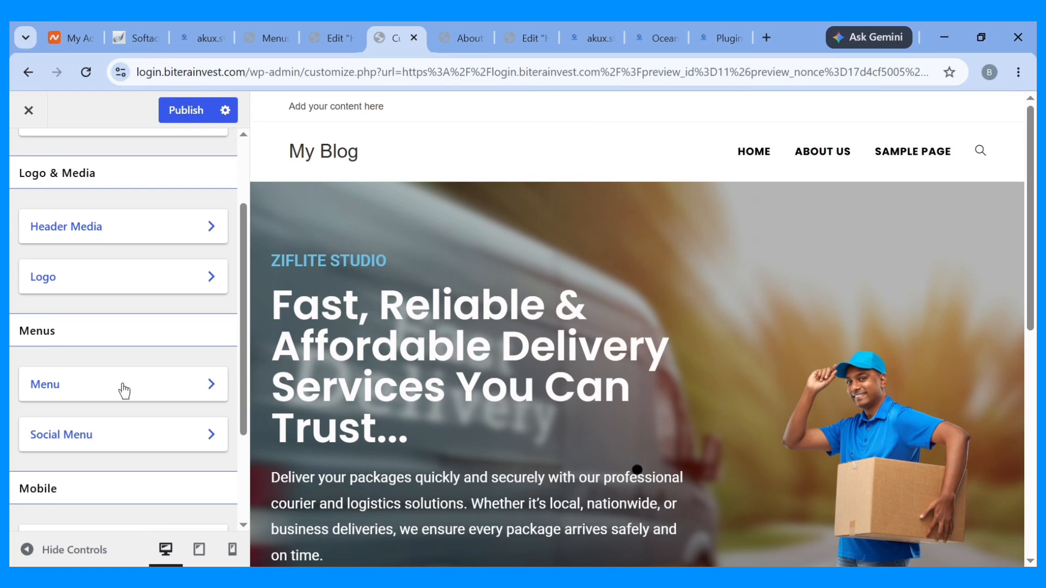
scroll(122, 388, down, 3)
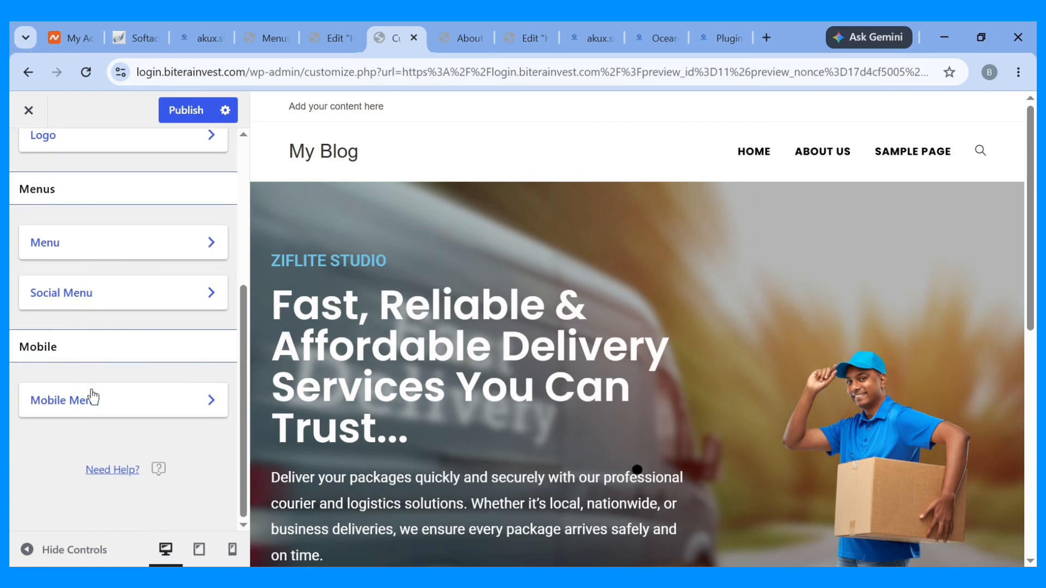
click(124, 403)
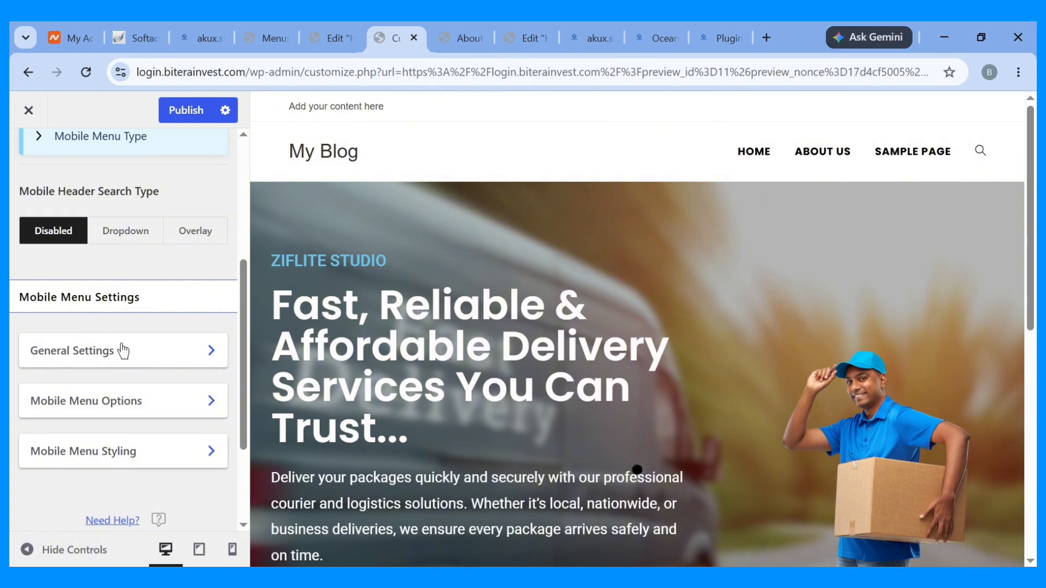
scroll(123, 349, up, 3)
scroll(123, 335, down, 4)
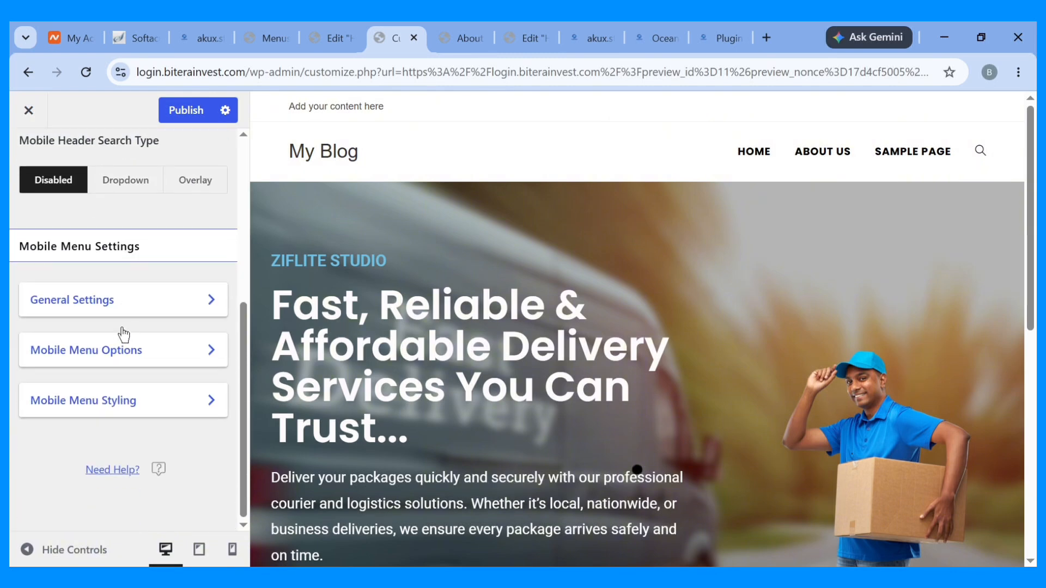
scroll(118, 256, up, 4)
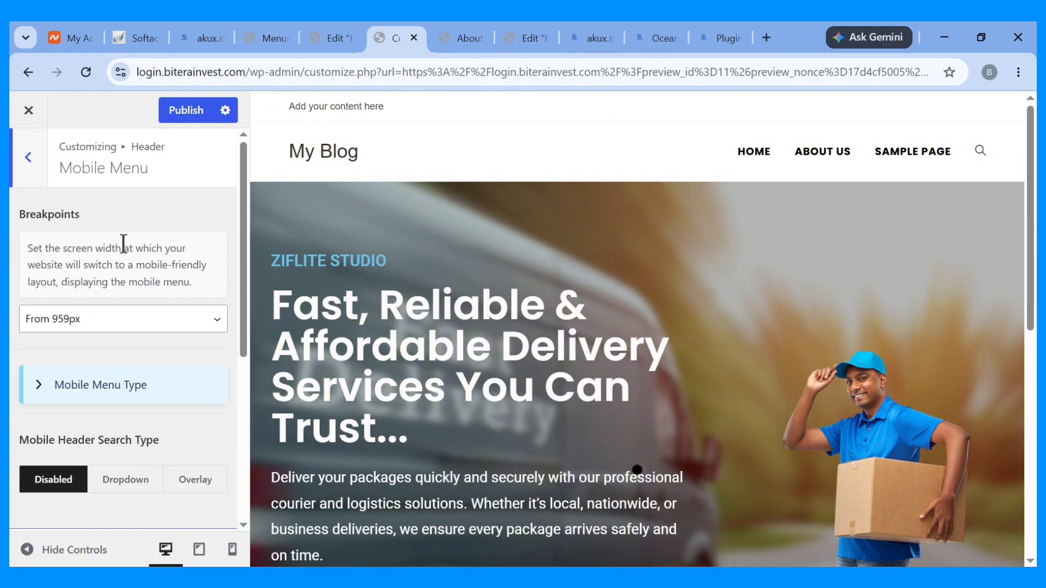
click(27, 170)
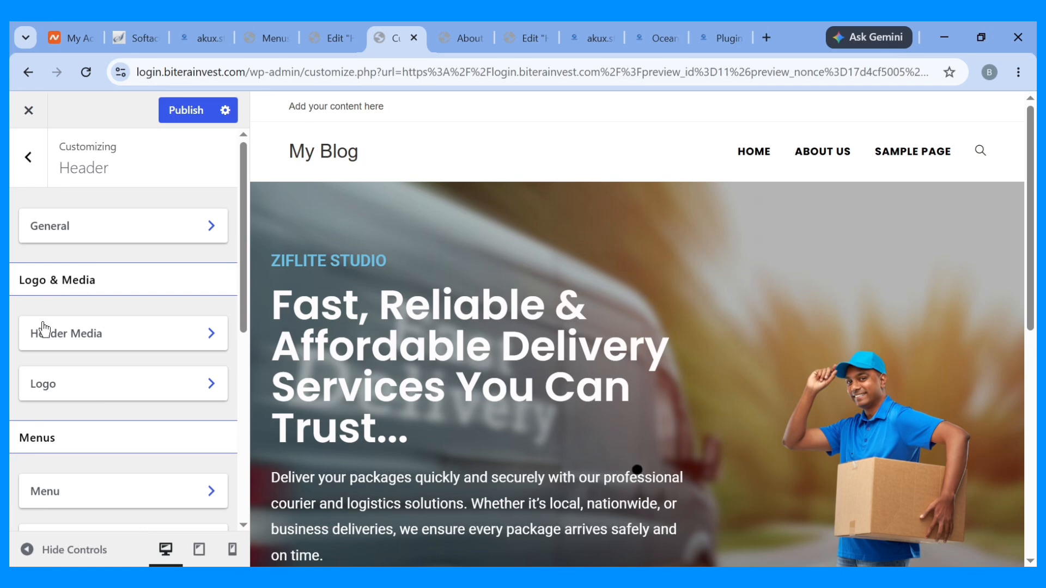
Change the header type in the General header settings to the second layout, the transparent header overlaying the hero section.
scroll(49, 330, down, 4)
scroll(54, 330, up, 4)
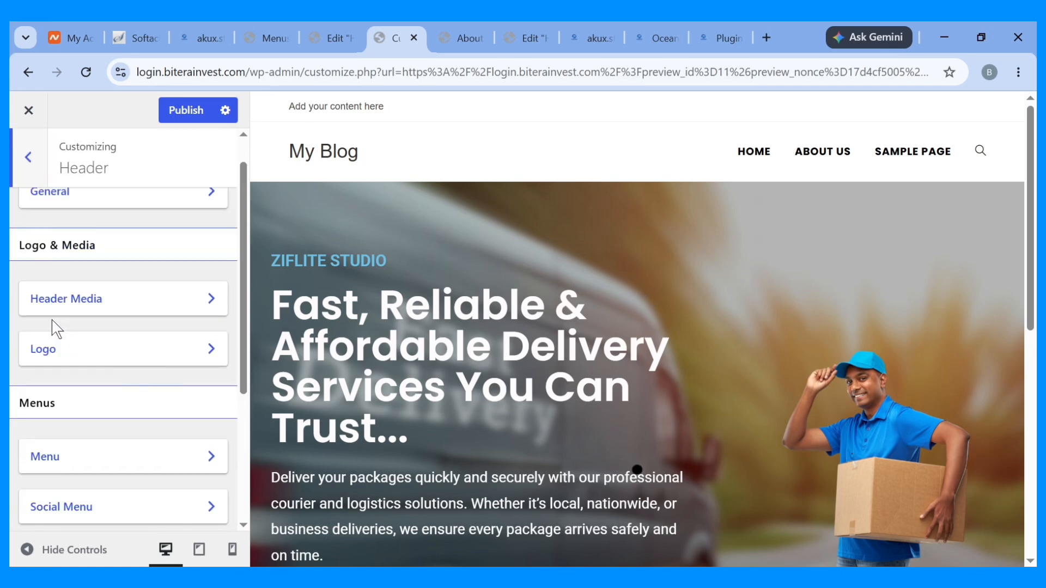
scroll(57, 329, up, 1)
click(77, 217)
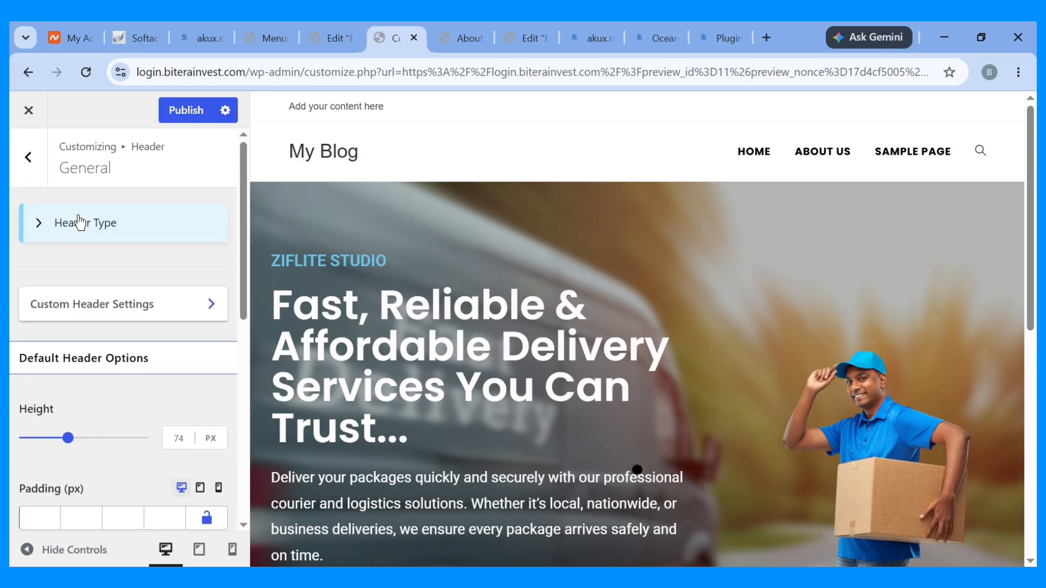
click(112, 222)
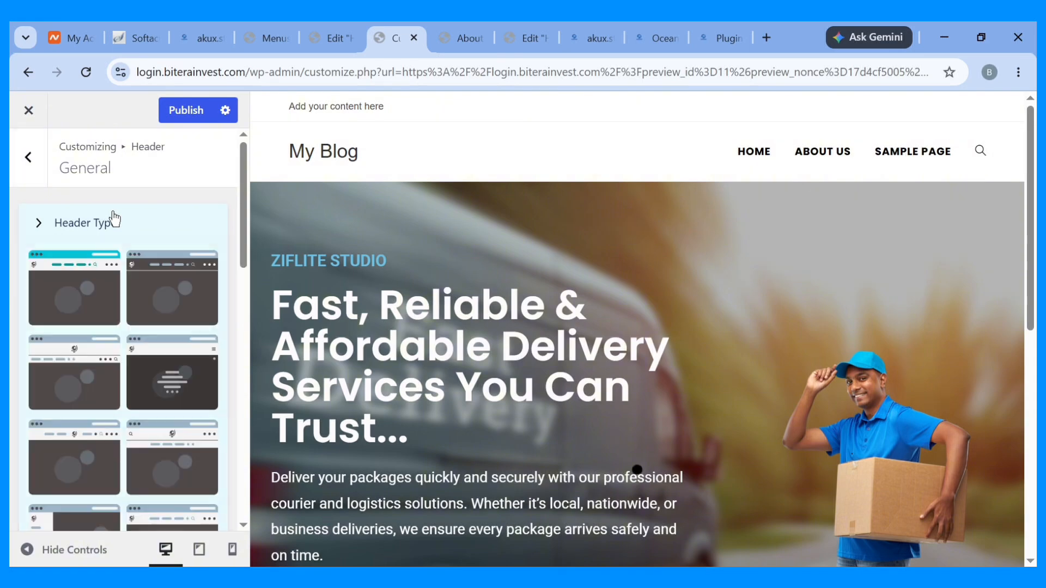
click(172, 288)
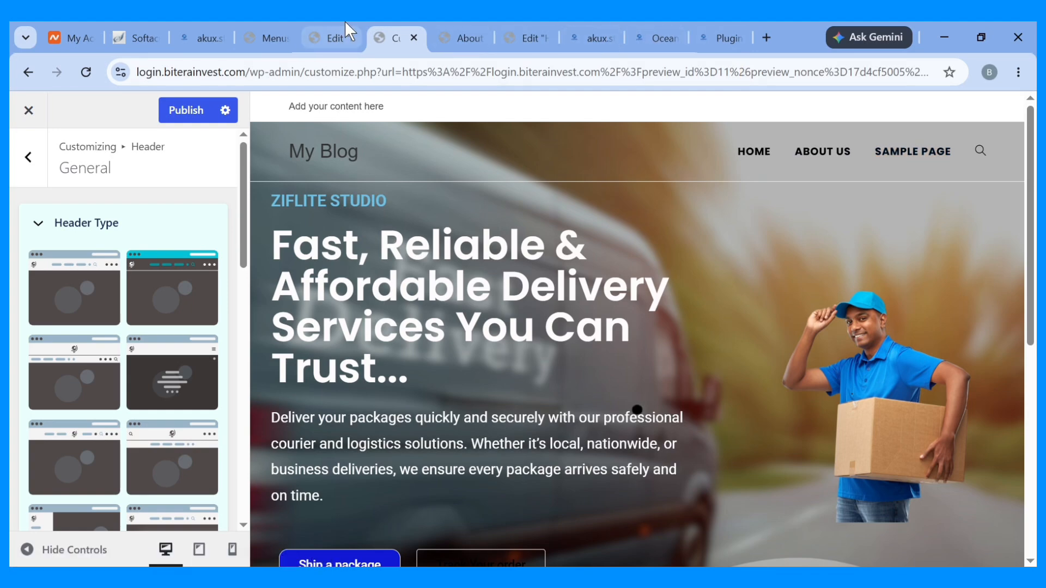
Switch to the akux.store preview to examine the reference header, and return to the Customizer.
click(188, 36)
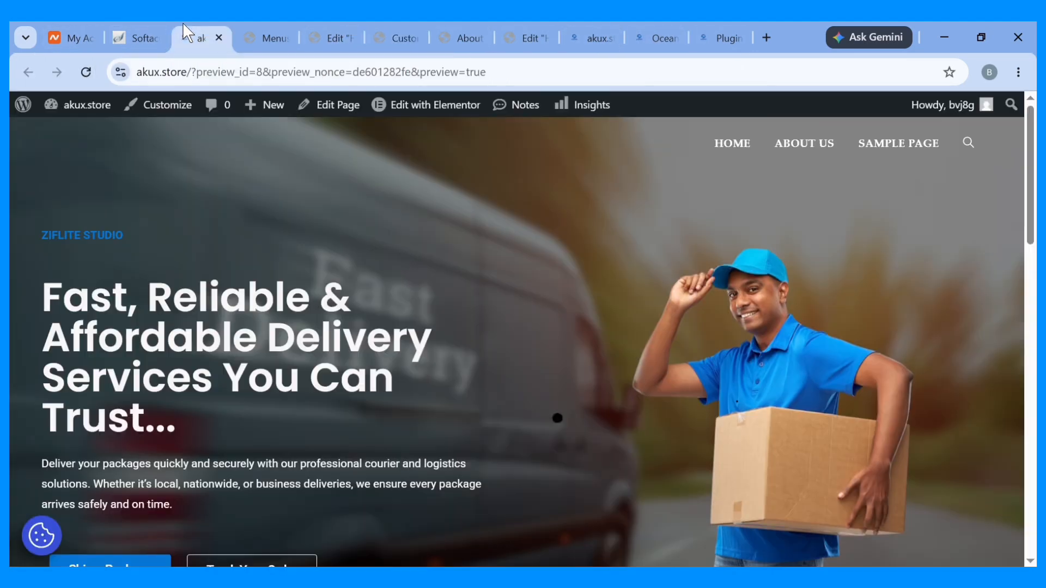
click(361, 30)
click(377, 29)
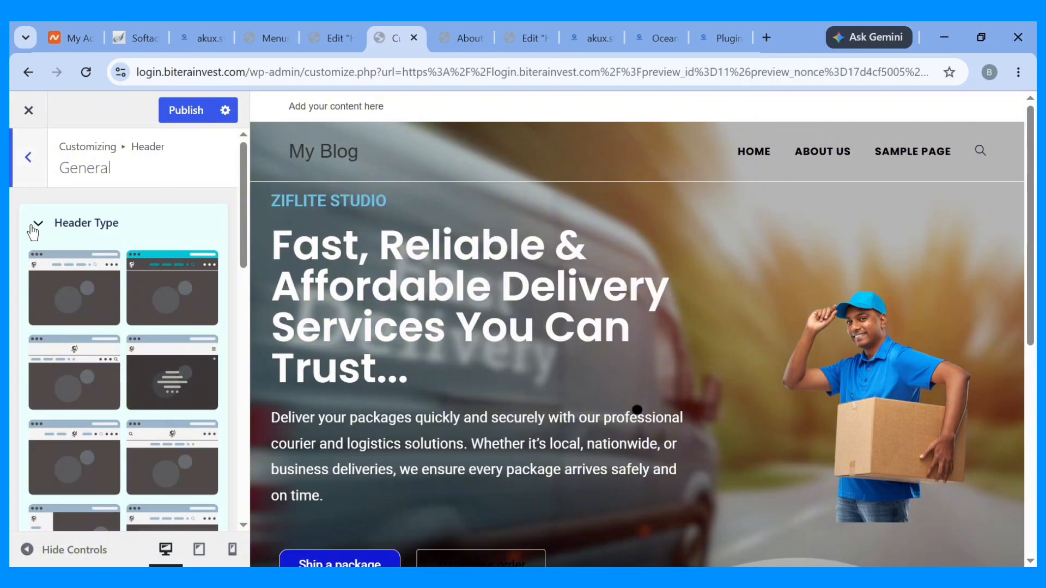
Set the header menu's link colour to white in the Header Menu settings and publish the change.
scroll(66, 396, down, 2)
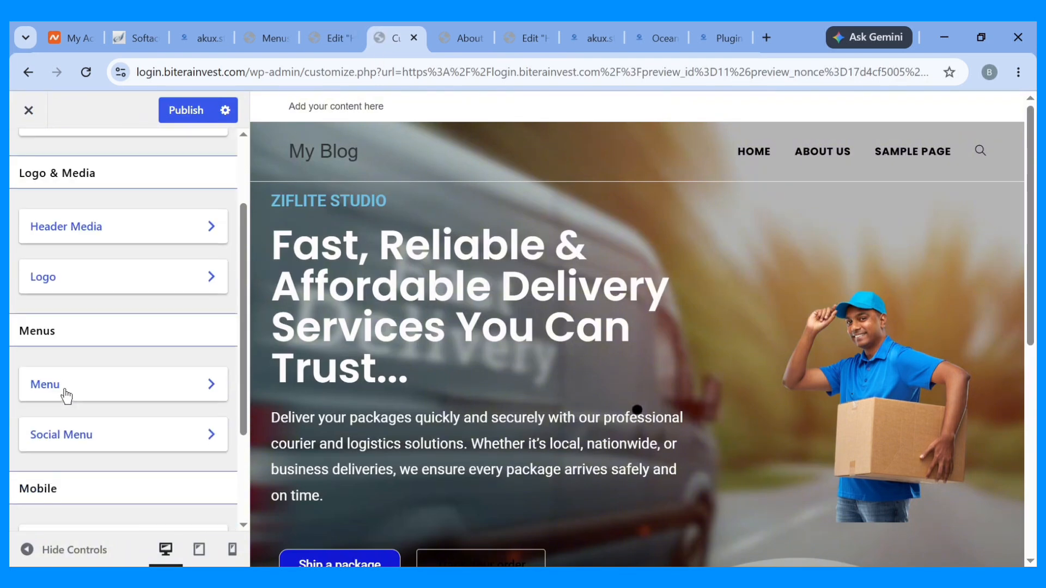
click(138, 400)
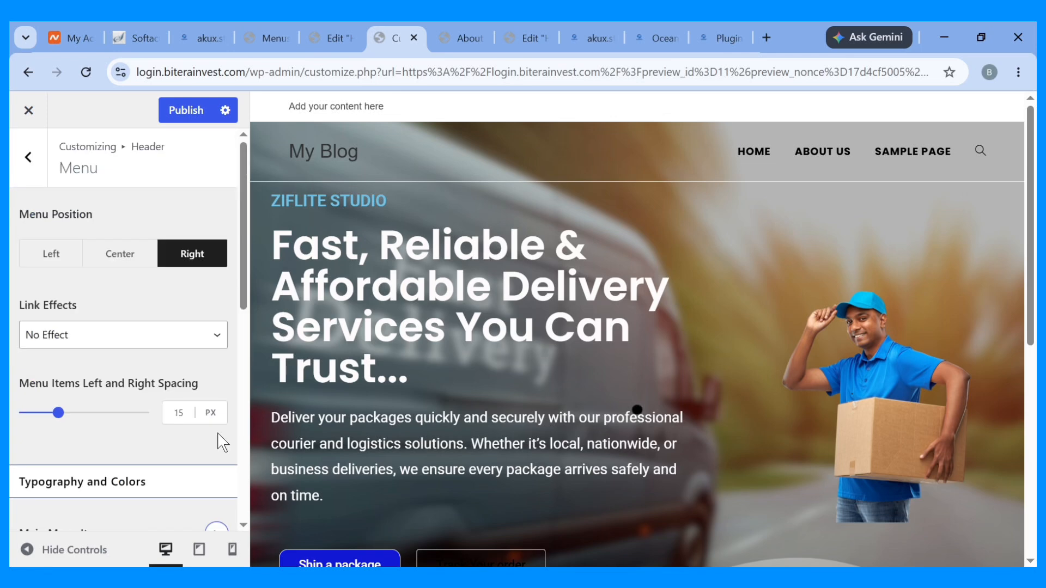
scroll(205, 443, down, 4)
click(188, 372)
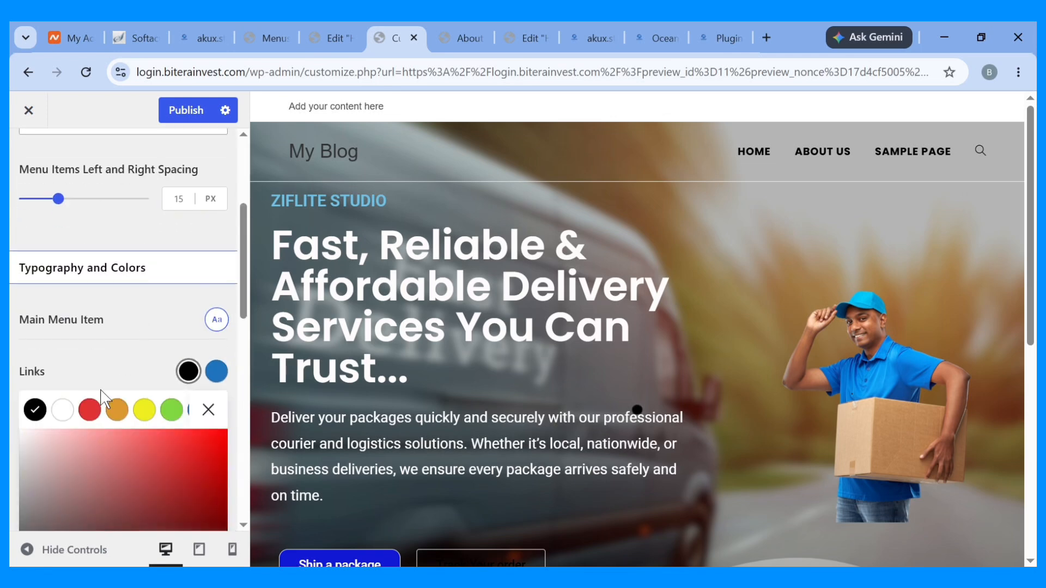
click(62, 410)
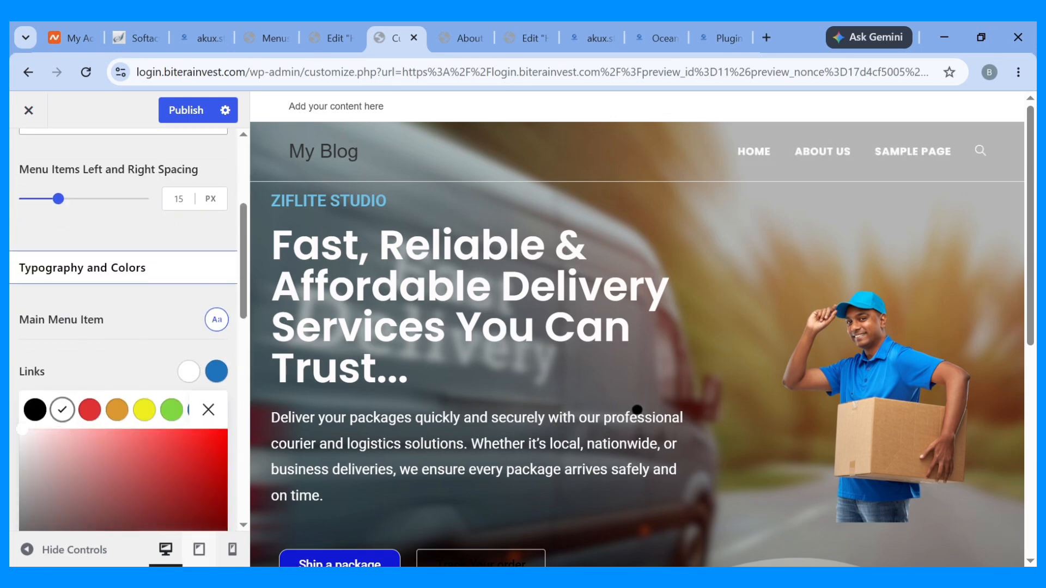
click(195, 112)
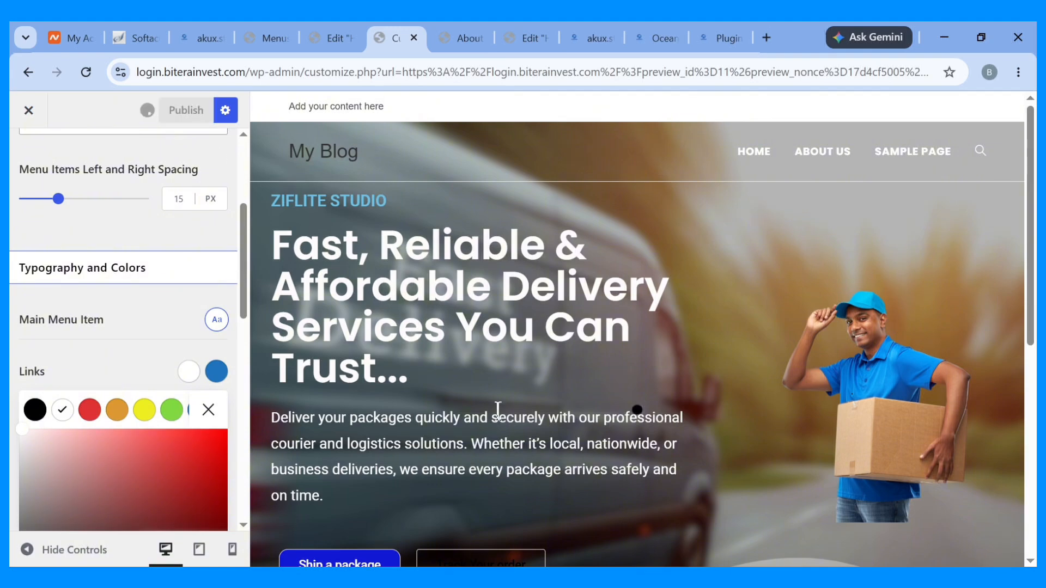
scroll(504, 406, down, 7)
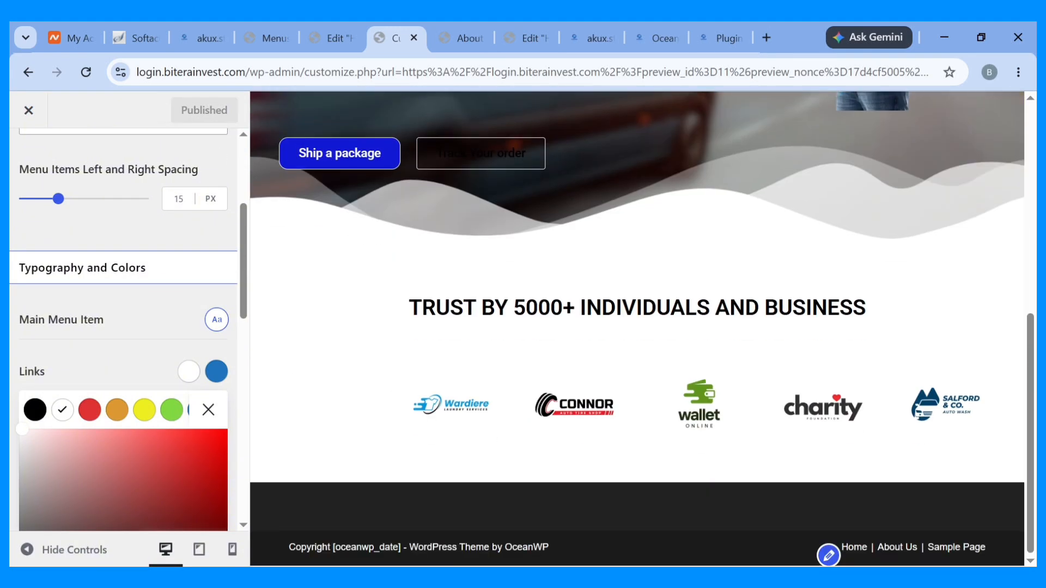
Review the Footer Copyright settings, including visibility, padding, copyright text and colours, and return to the main Customizer sections.
scroll(27, 299, up, 4)
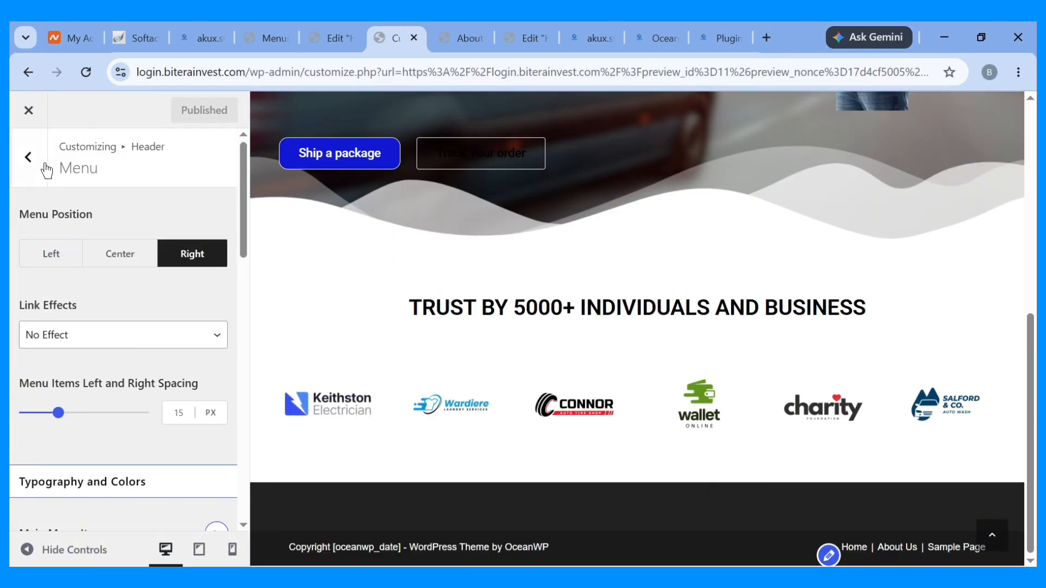
click(45, 172)
scroll(16, 370, down, 5)
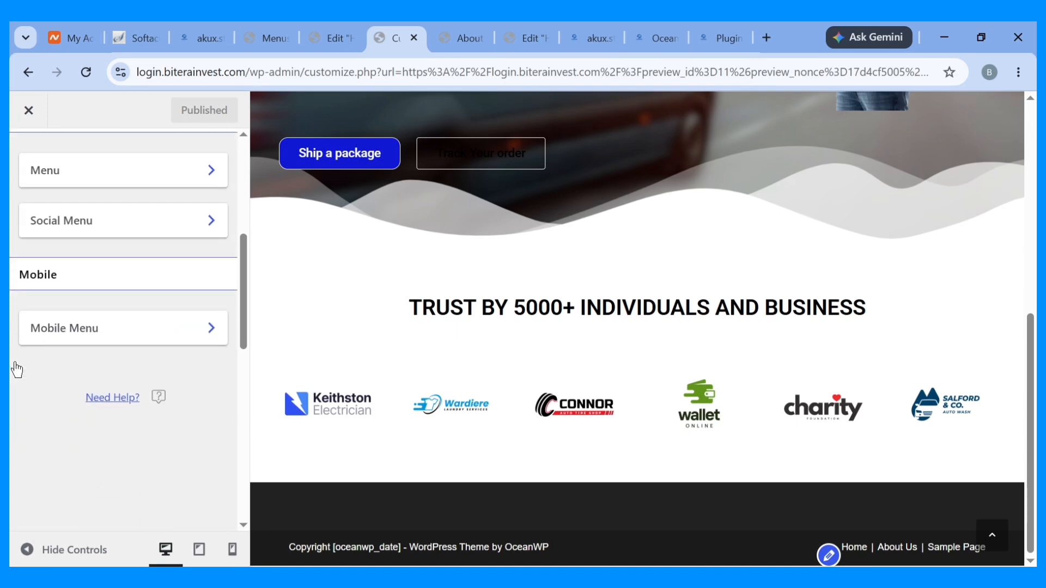
scroll(129, 169, up, 5)
click(36, 170)
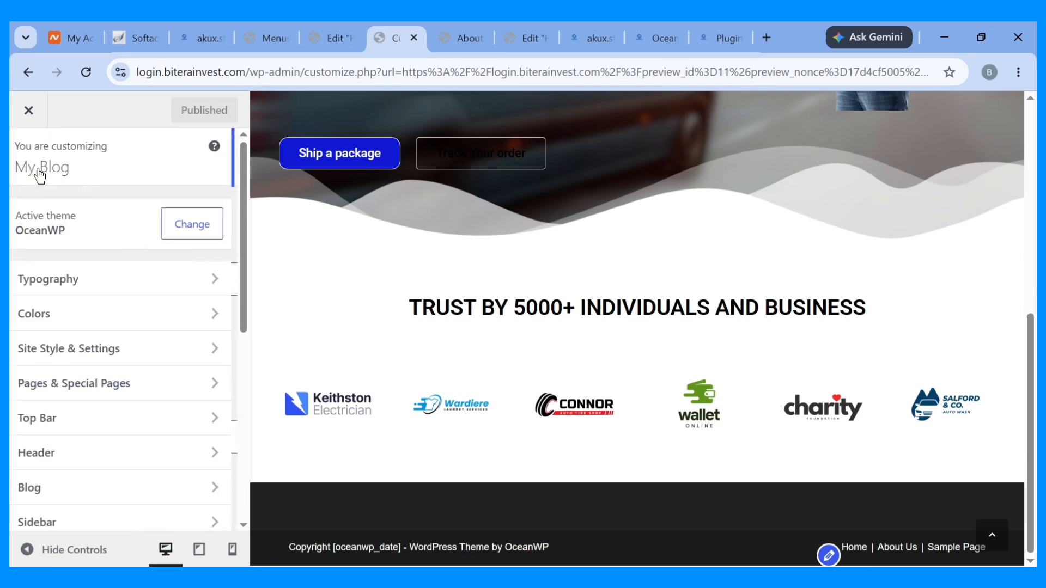
scroll(52, 393, down, 4)
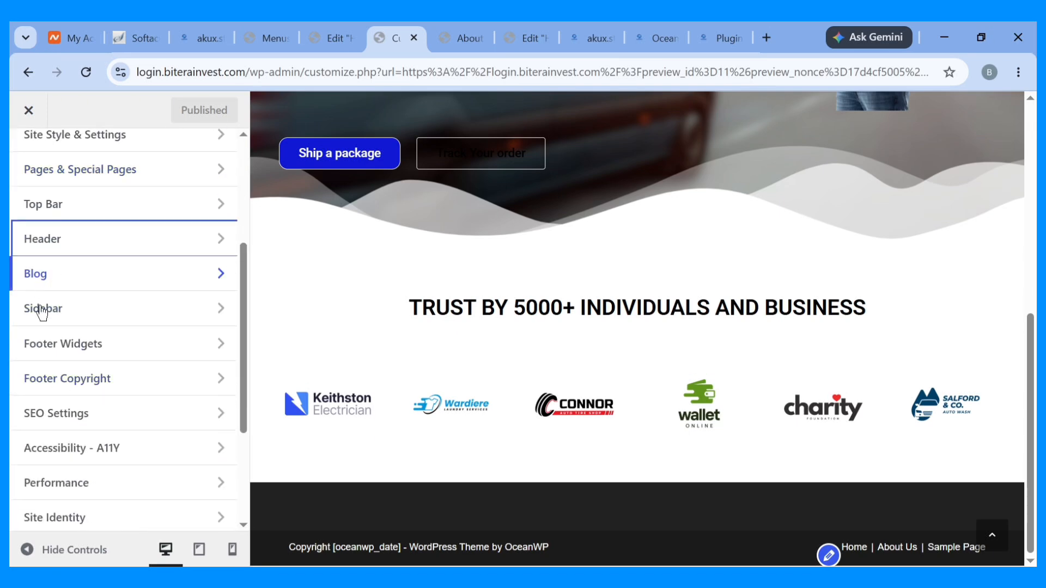
click(55, 384)
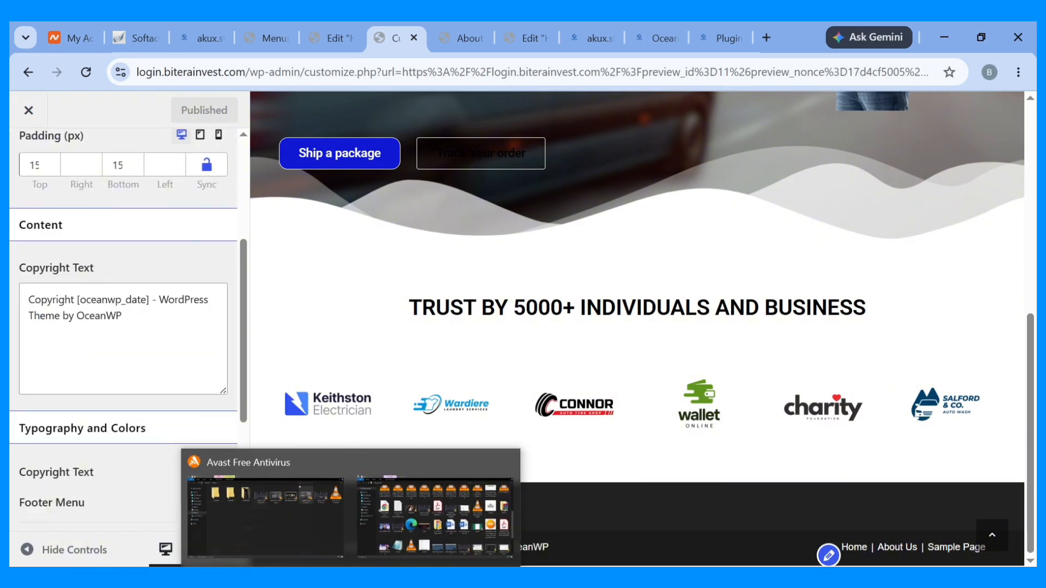
scroll(77, 305, up, 4)
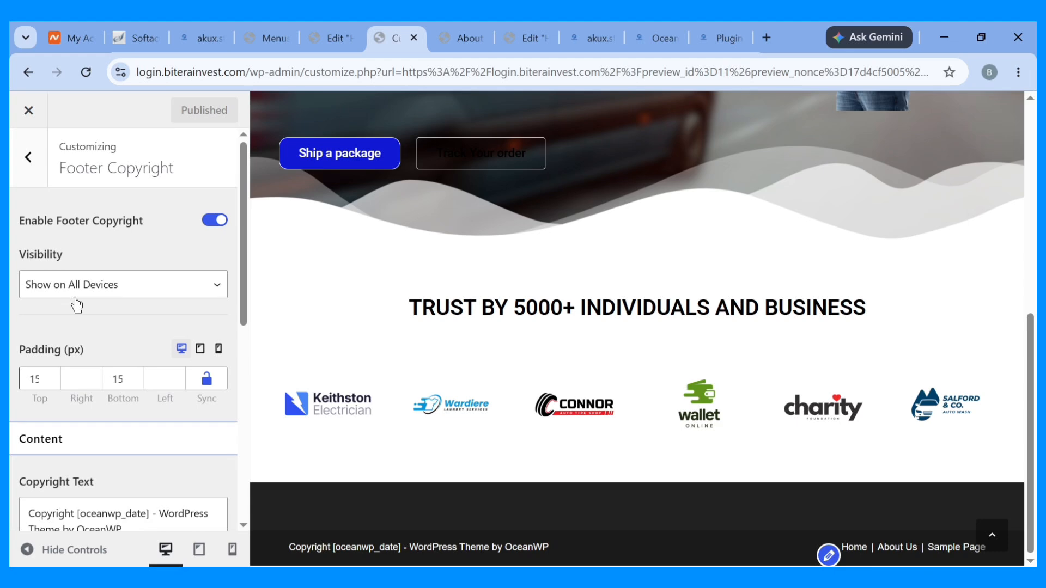
scroll(75, 303, down, 4)
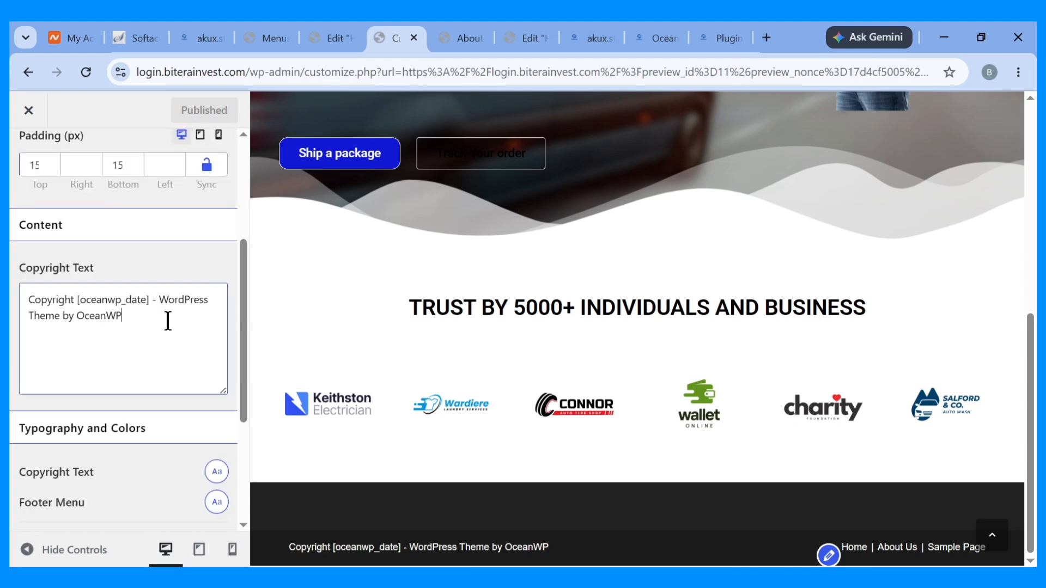
click(169, 322)
scroll(144, 358, down, 4)
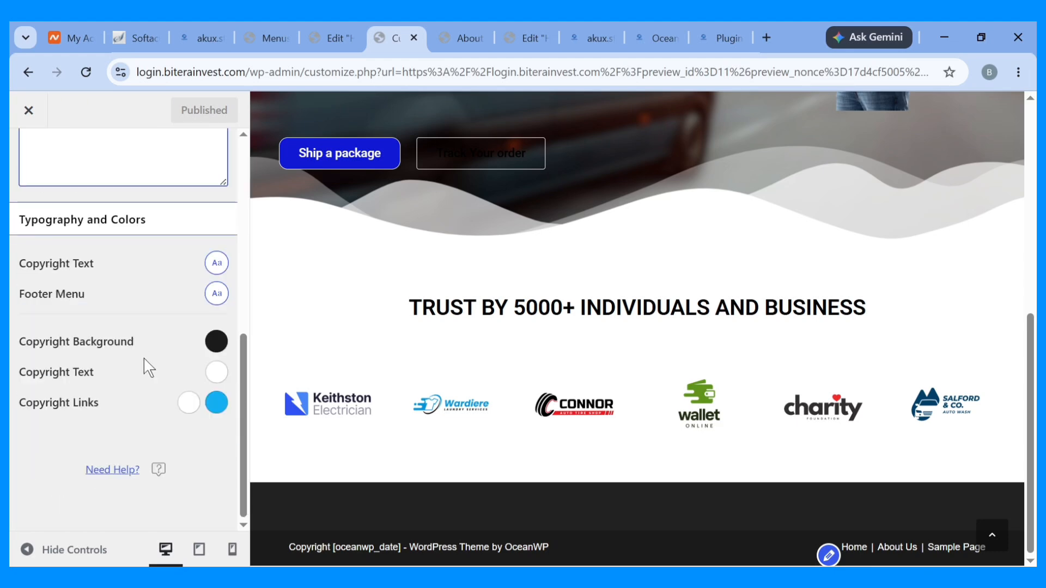
scroll(145, 354, up, 5)
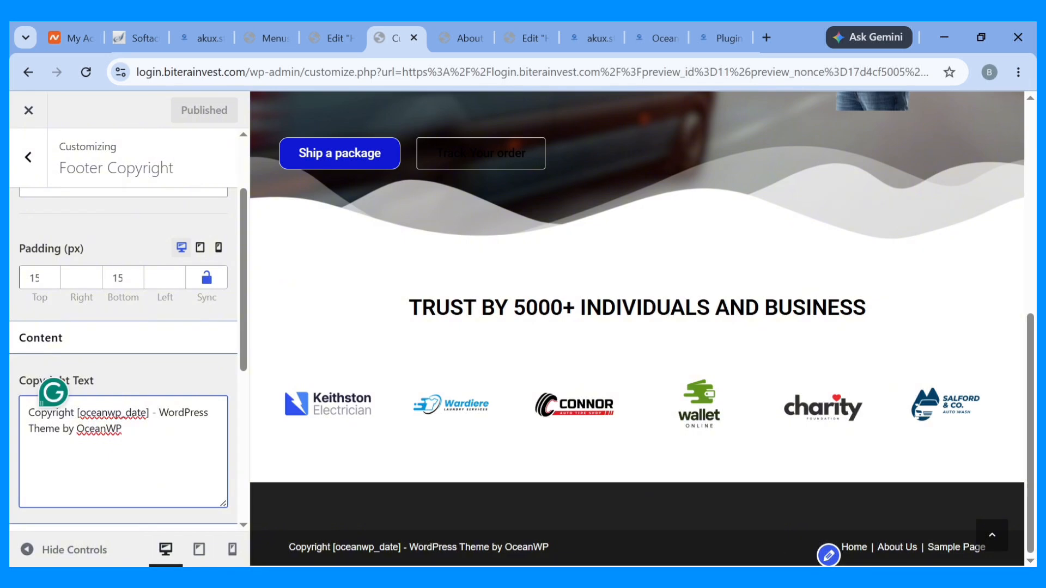
click(46, 155)
scroll(163, 316, down, 2)
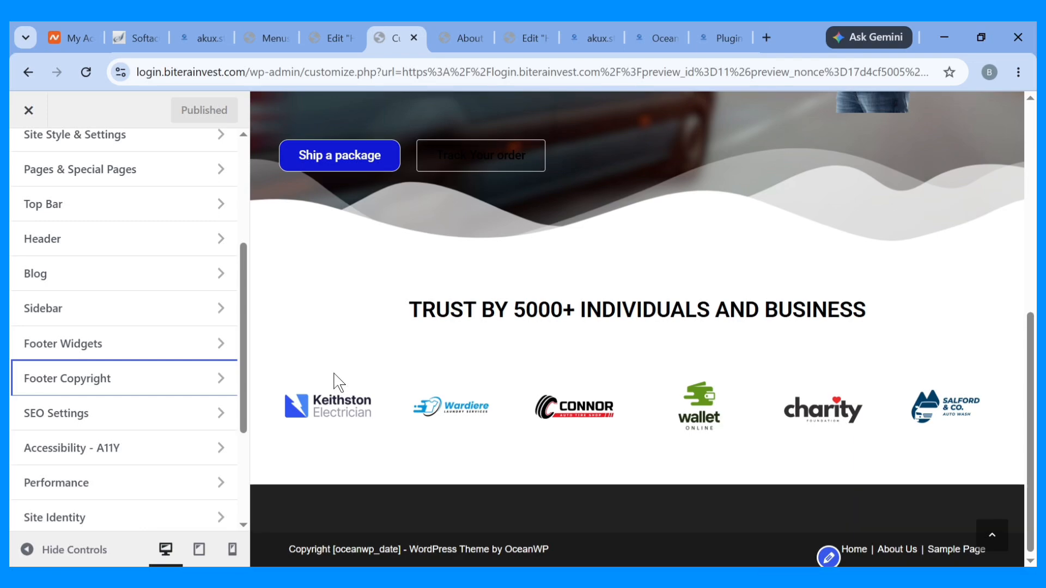
Examine the home page preview from the header through the hero buttons and client logos to the footer.
scroll(334, 380, up, 8)
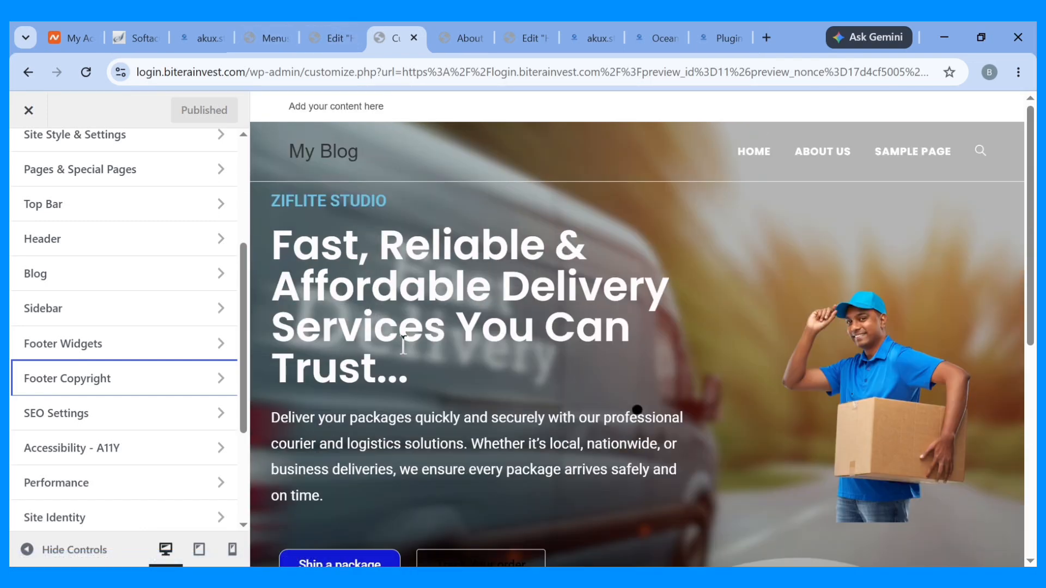
scroll(403, 344, down, 4)
scroll(299, 207, down, 8)
scroll(299, 204, up, 5)
scroll(302, 201, down, 4)
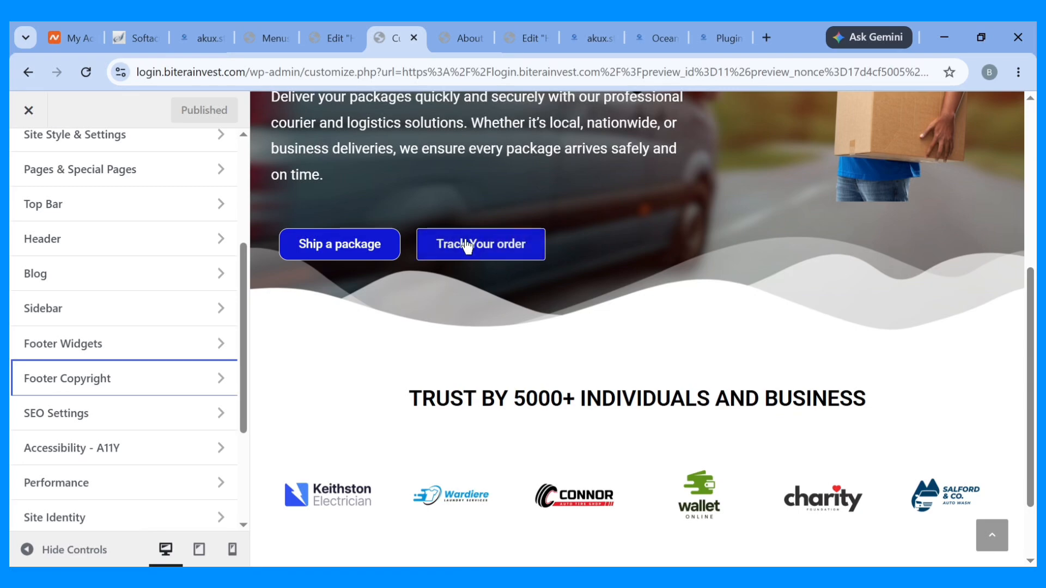
scroll(528, 321, up, 5)
scroll(533, 283, down, 5)
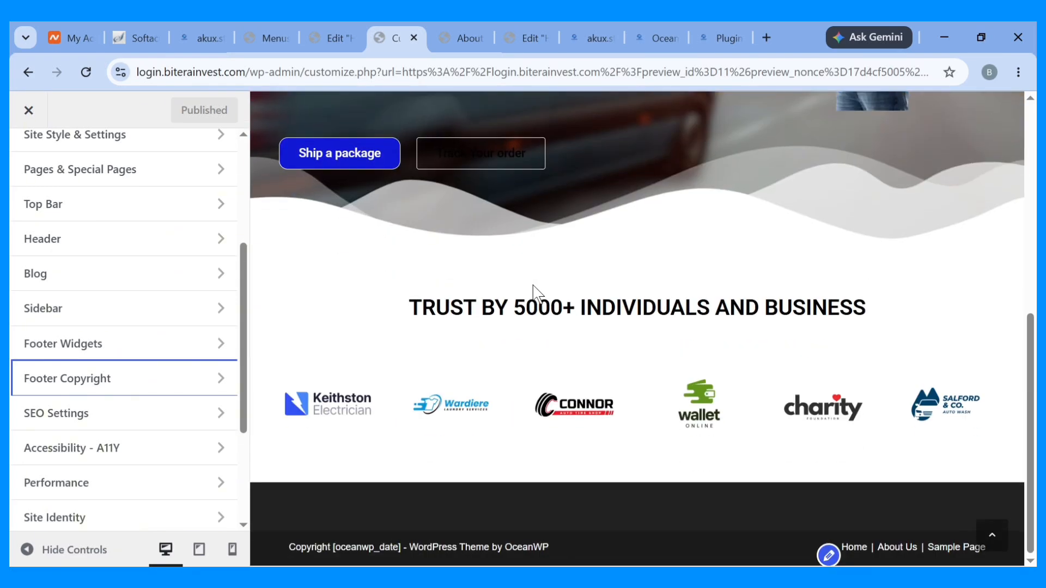
scroll(533, 283, up, 6)
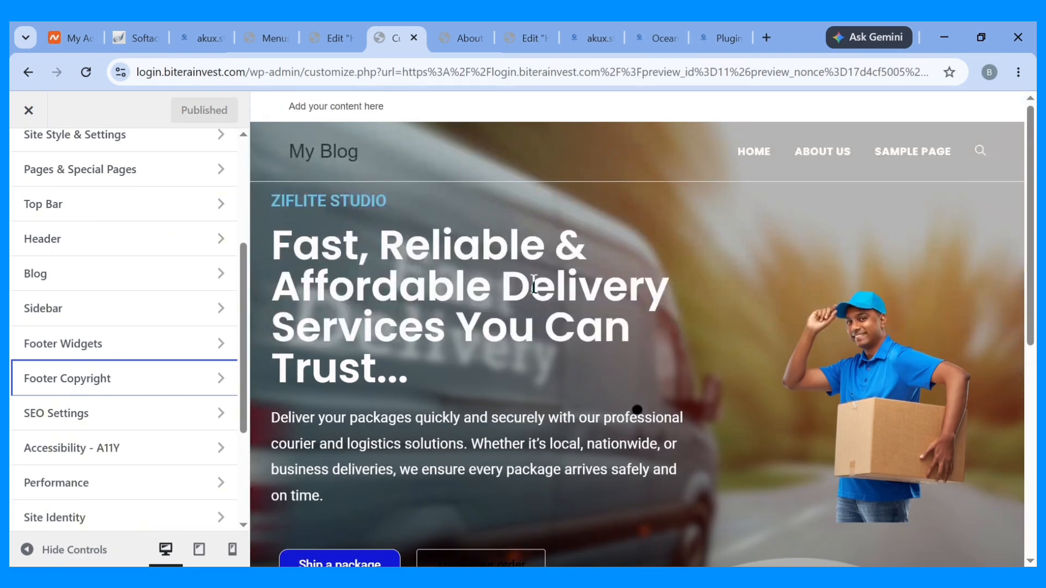
Switch to the Home page in the Elementor editor and inspect its header and hero section.
click(343, 27)
scroll(410, 413, up, 3)
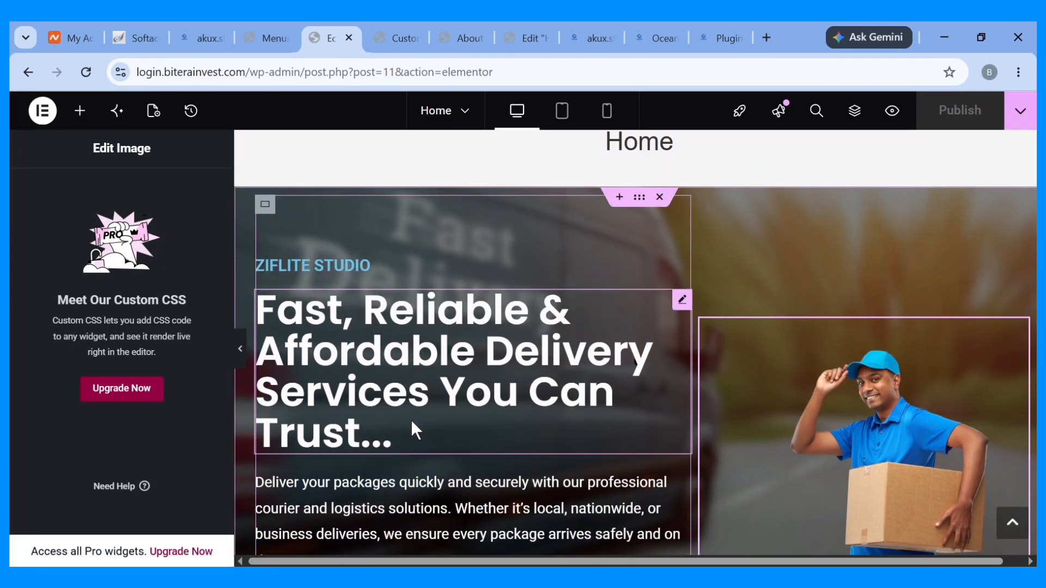
scroll(413, 424, down, 3)
scroll(418, 424, up, 5)
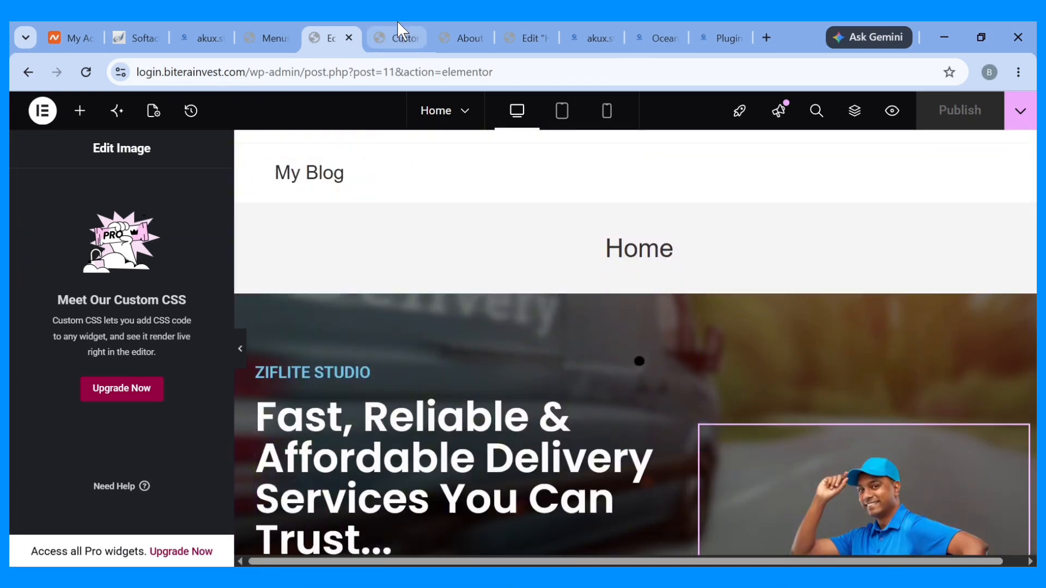
Reload the live About Us page and go to the Home page through its navigation menu to check the header.
click(468, 34)
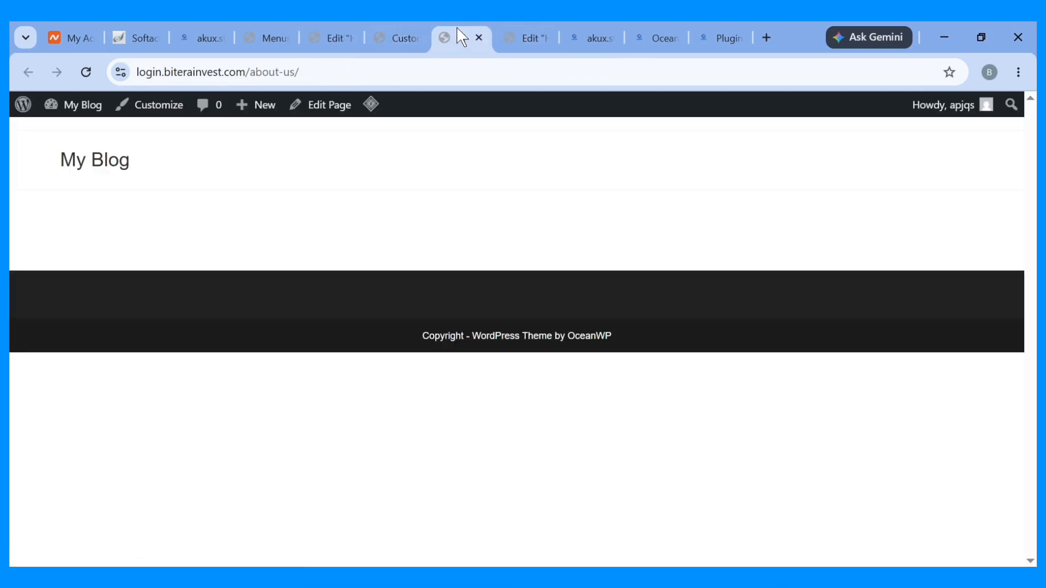
click(86, 73)
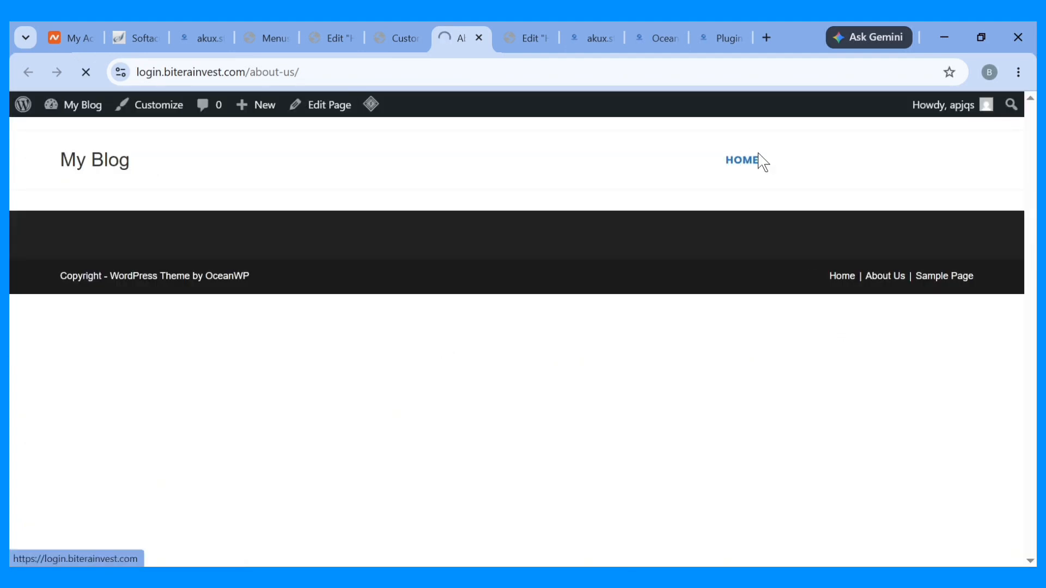
click(742, 160)
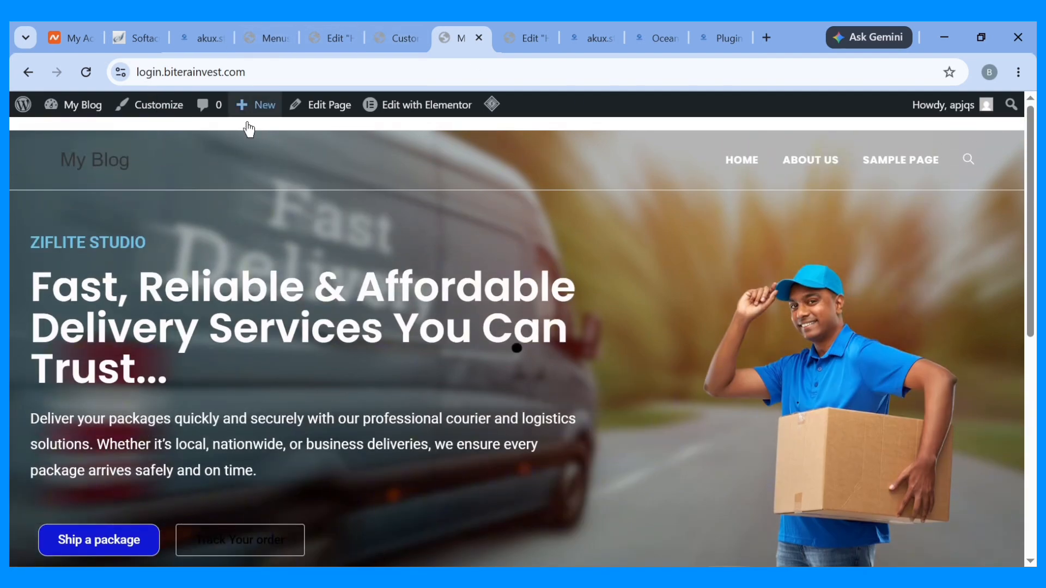
Return to the Customizer, disable the Top Bar and publish the change.
click(410, 31)
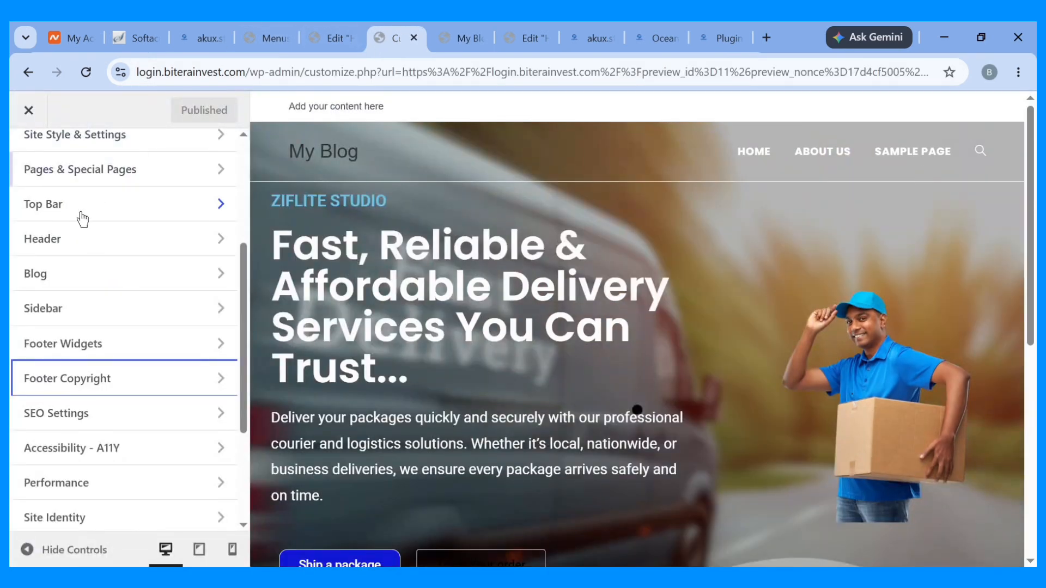
scroll(74, 338, up, 2)
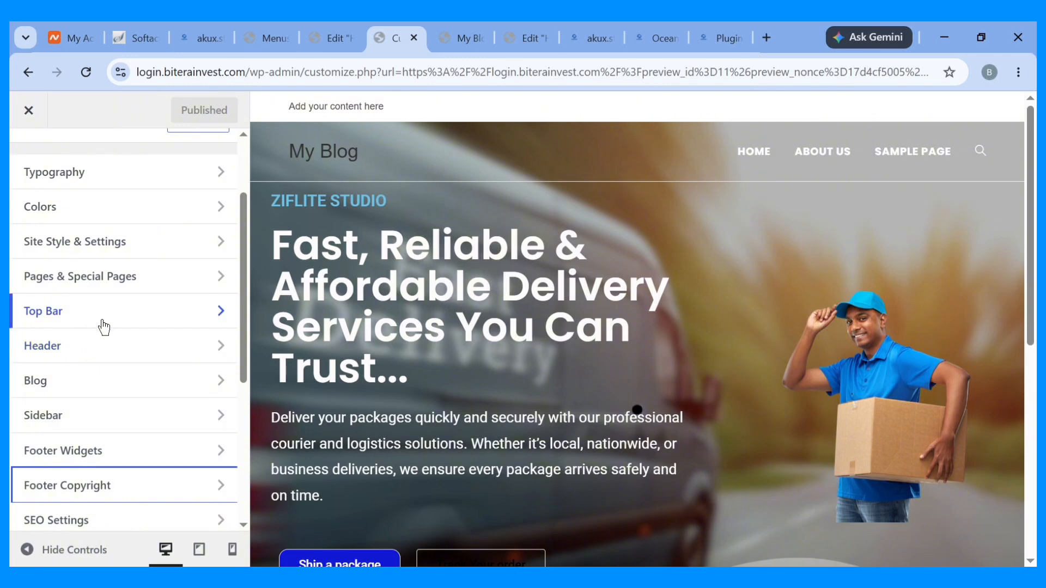
click(133, 322)
click(135, 313)
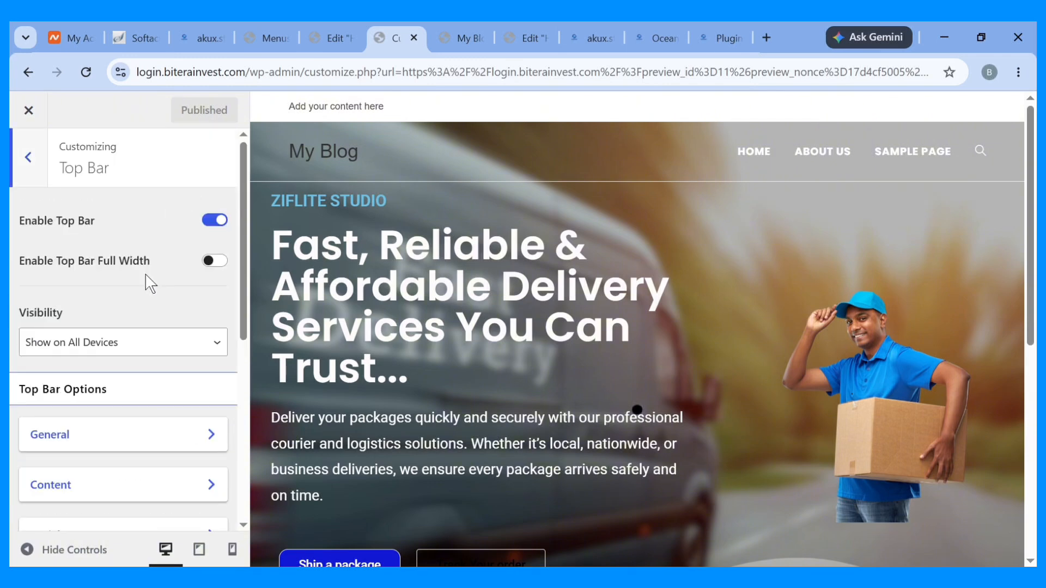
click(217, 220)
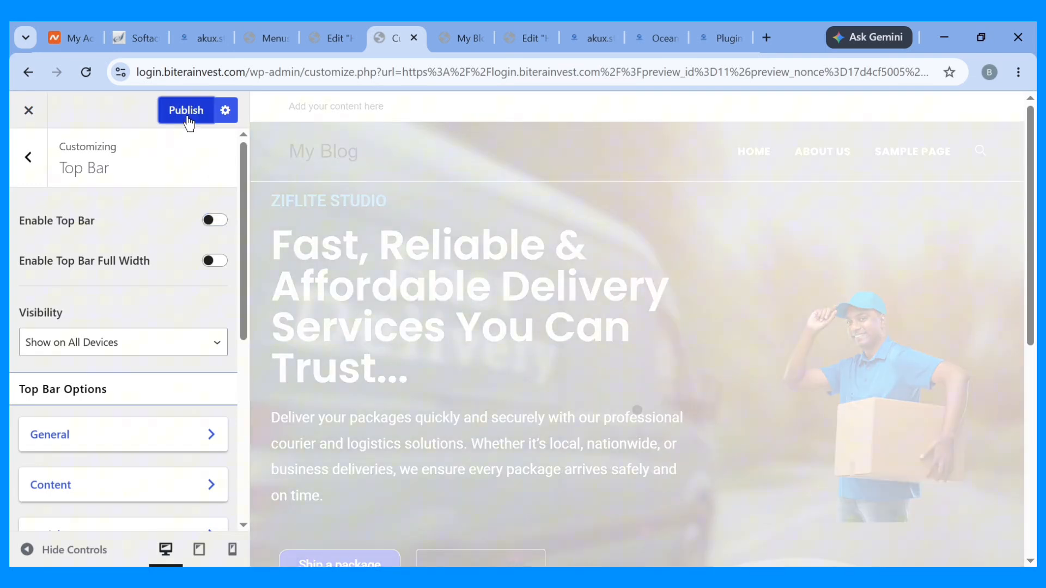
click(187, 110)
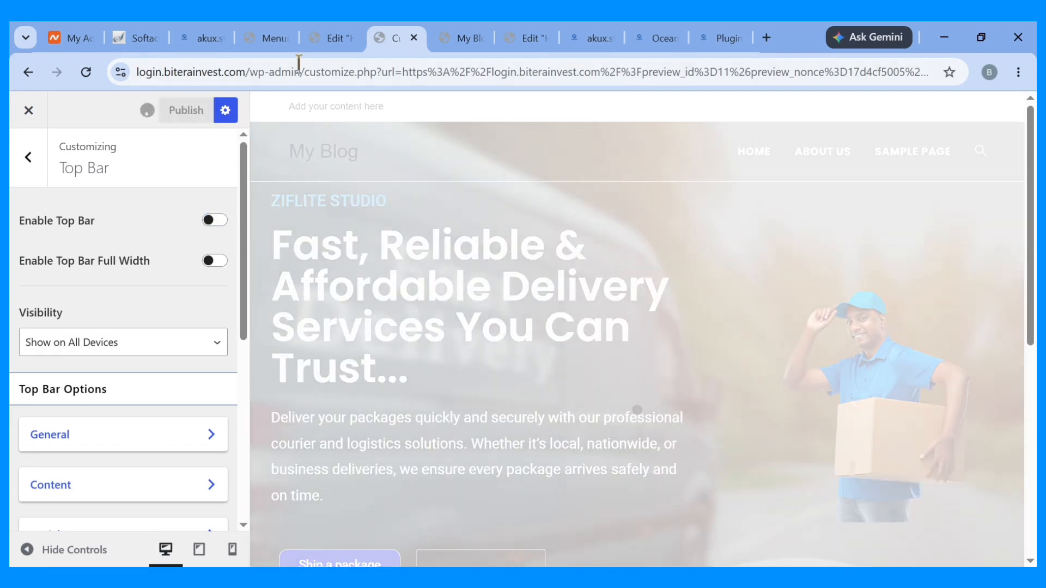
Reload the live home page to check the area above the header, and return to the Customizer.
click(459, 34)
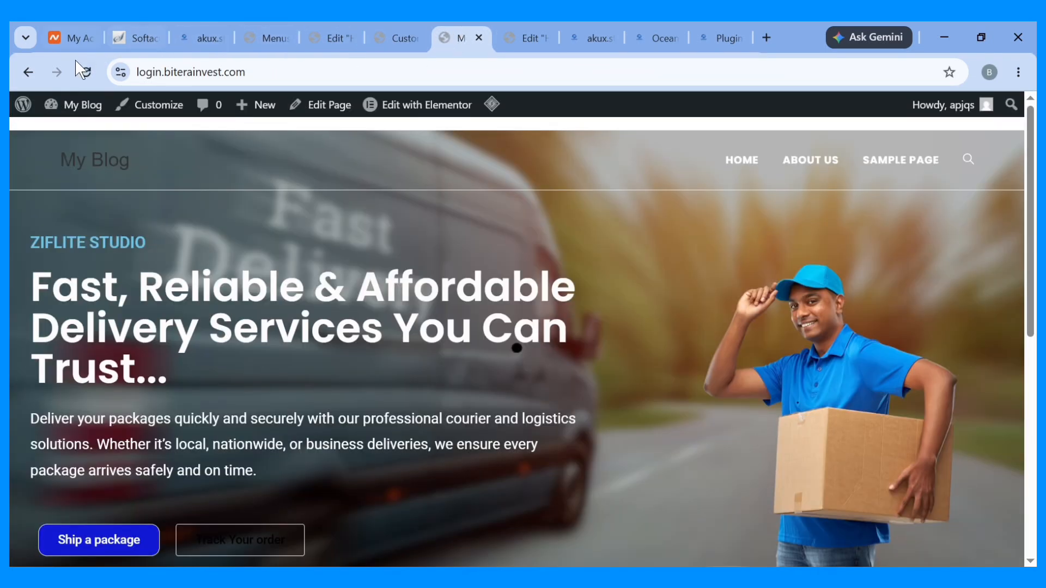
click(83, 75)
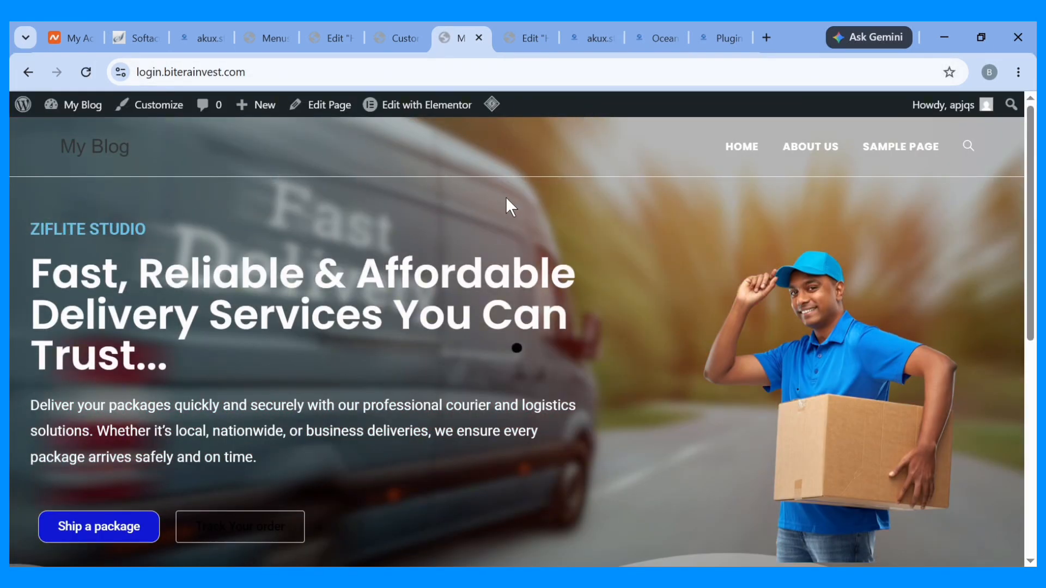
click(409, 22)
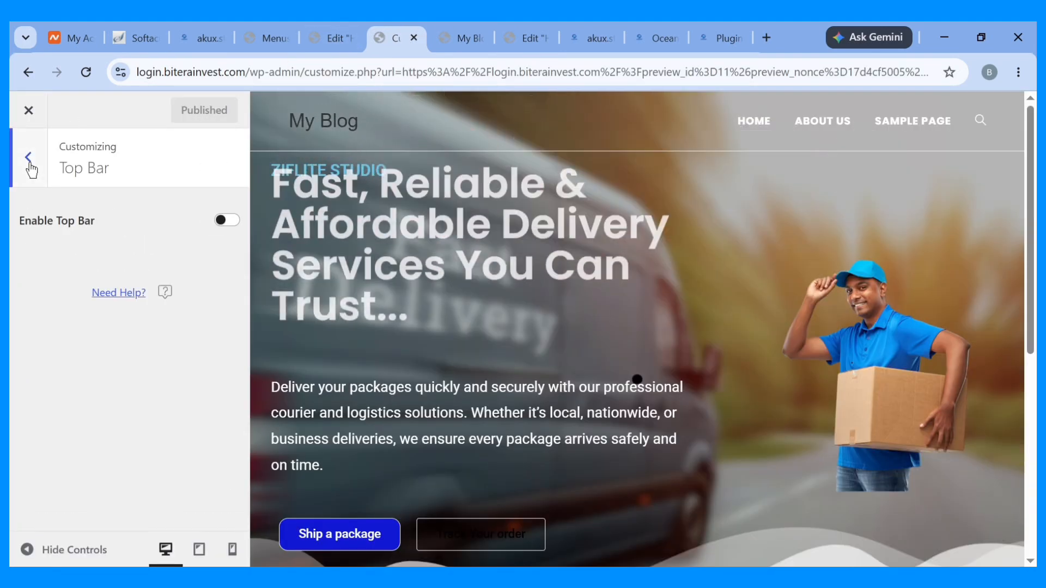
Disable the Border Bottom option in the header's general settings and publish the change.
click(27, 159)
scroll(45, 197, down, 2)
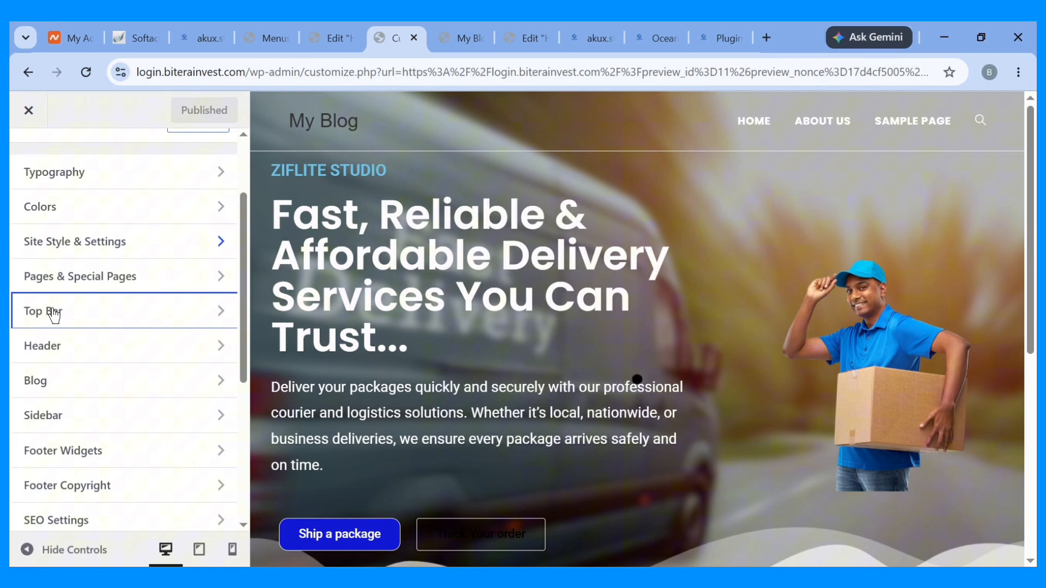
click(55, 354)
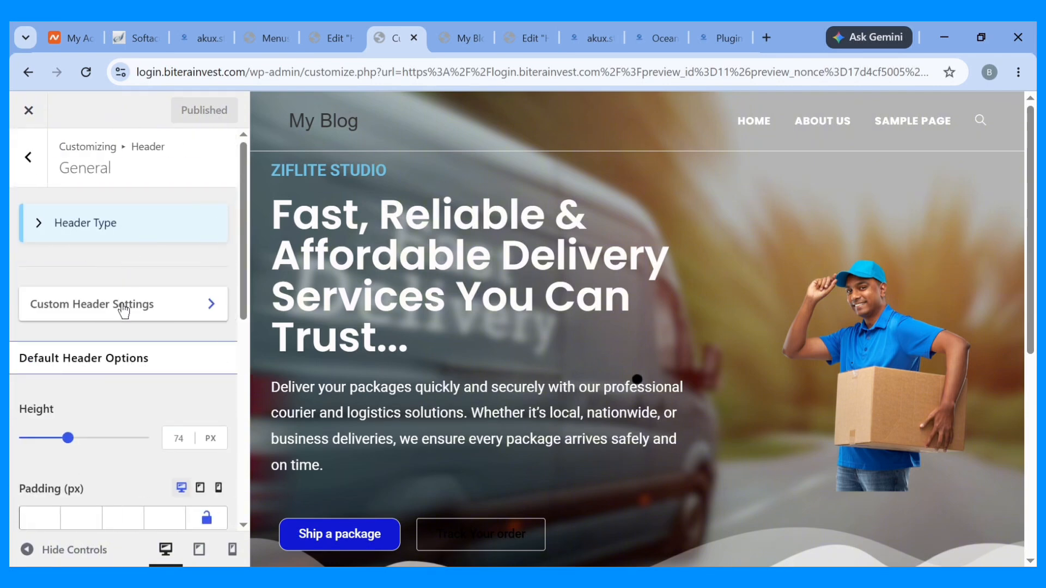
scroll(124, 311, down, 5)
click(218, 185)
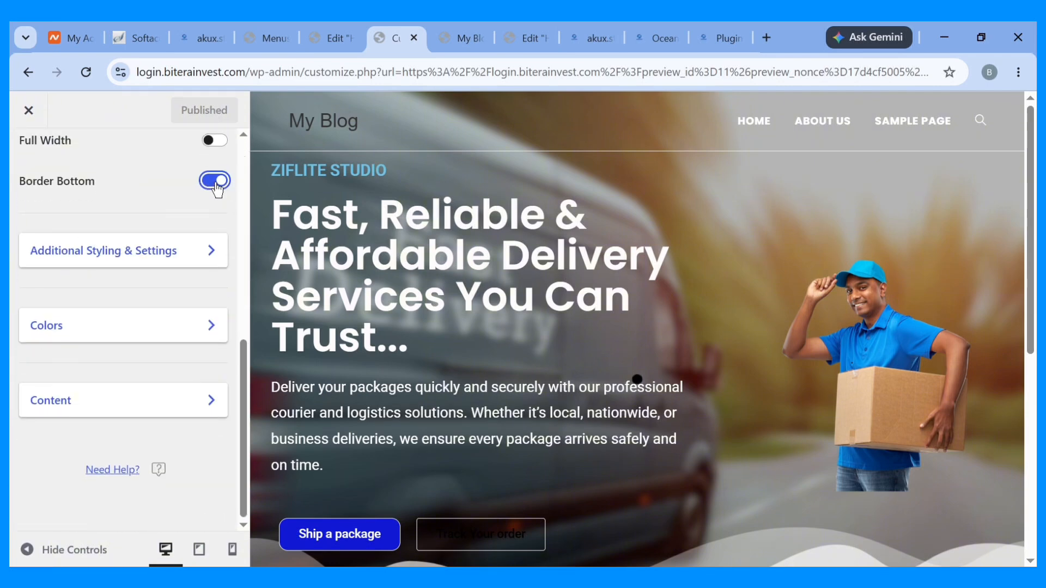
scroll(218, 188, up, 3)
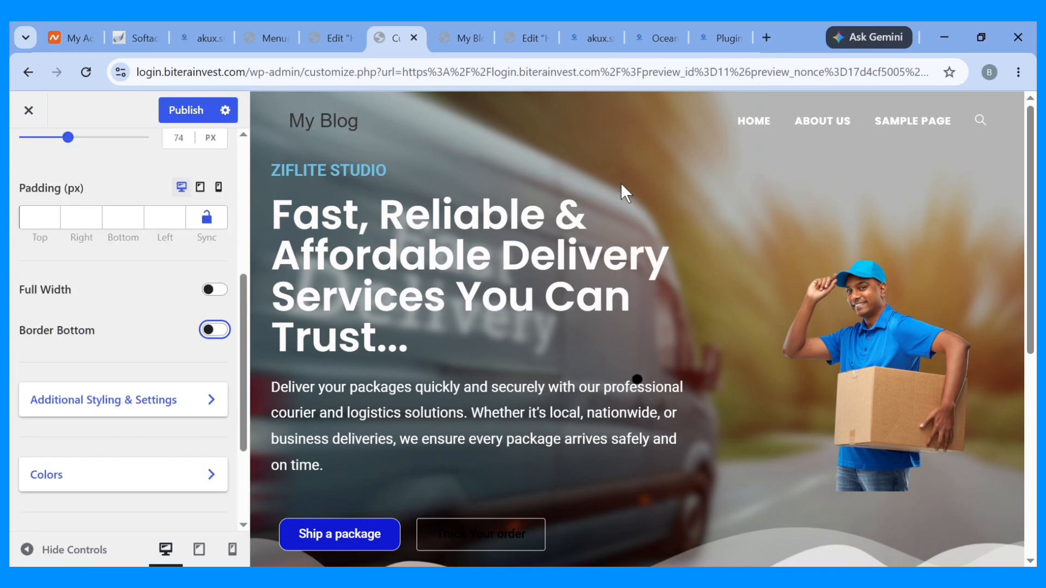
click(186, 110)
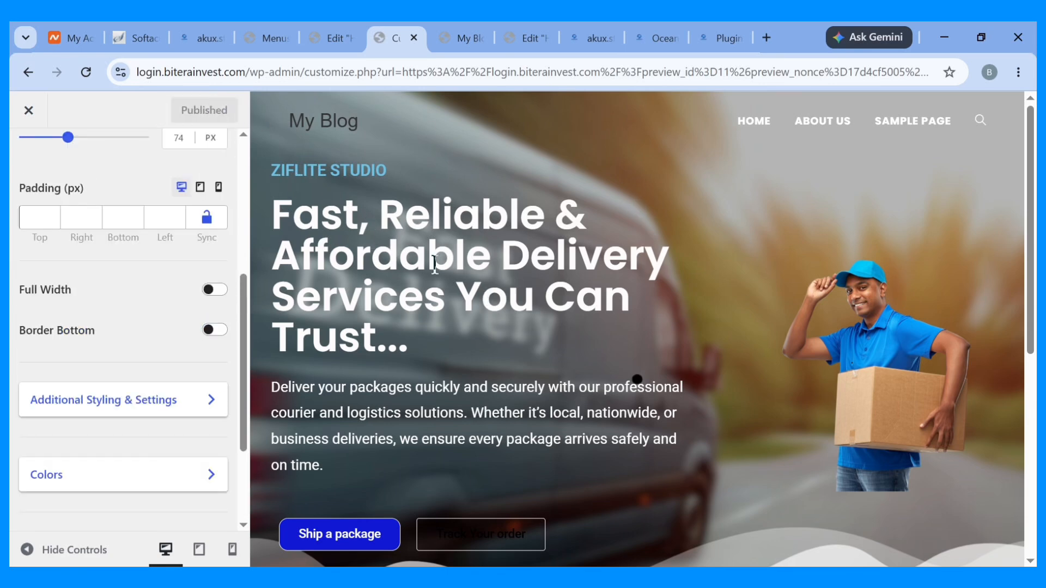
Reload the live home page to check the lower edge of the header.
click(486, 22)
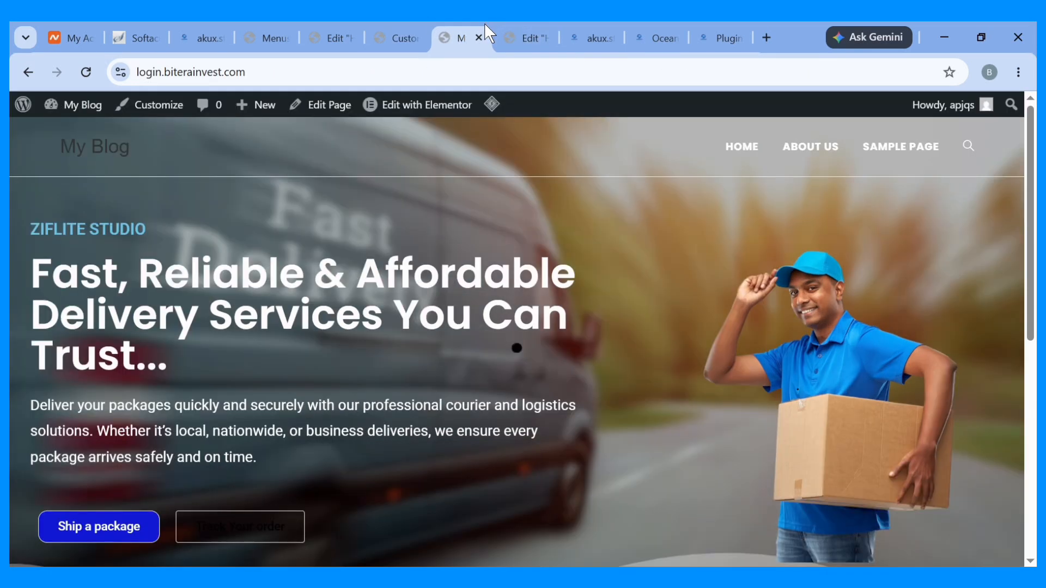
click(86, 72)
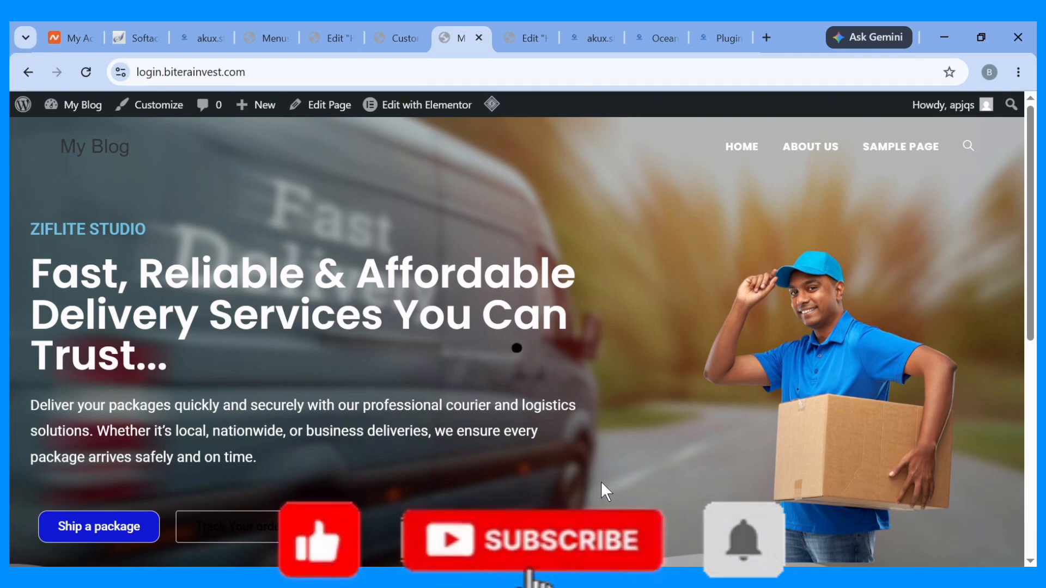
Switch to the Menus page in the WordPress admin and look through its admin navigation.
click(268, 21)
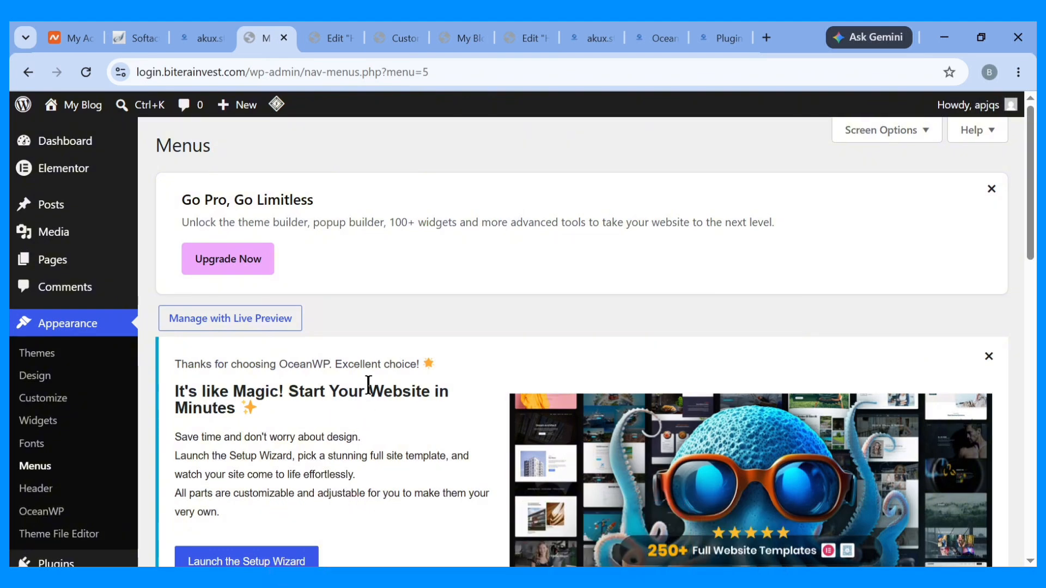
scroll(142, 338, down, 4)
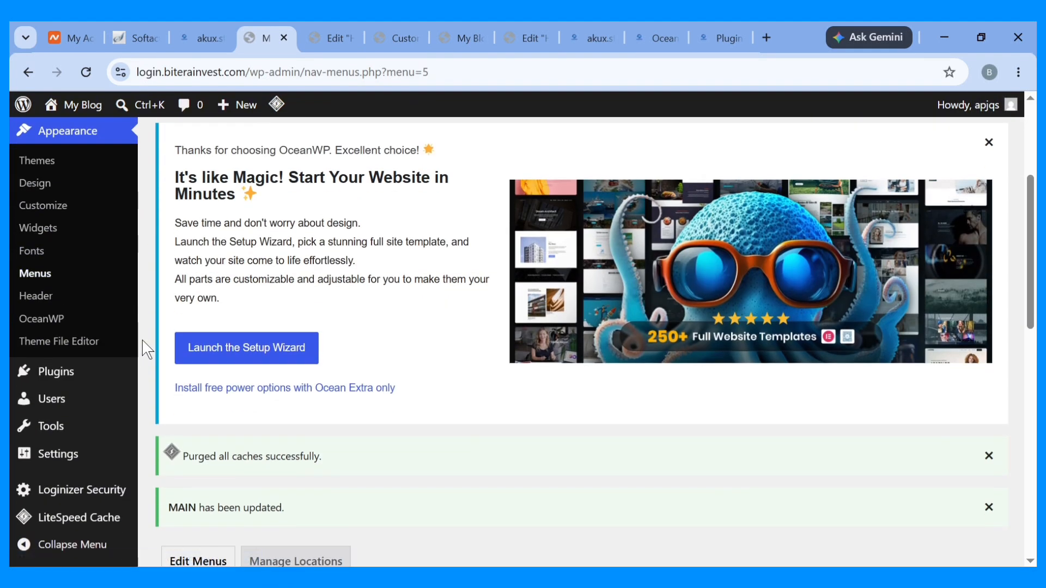